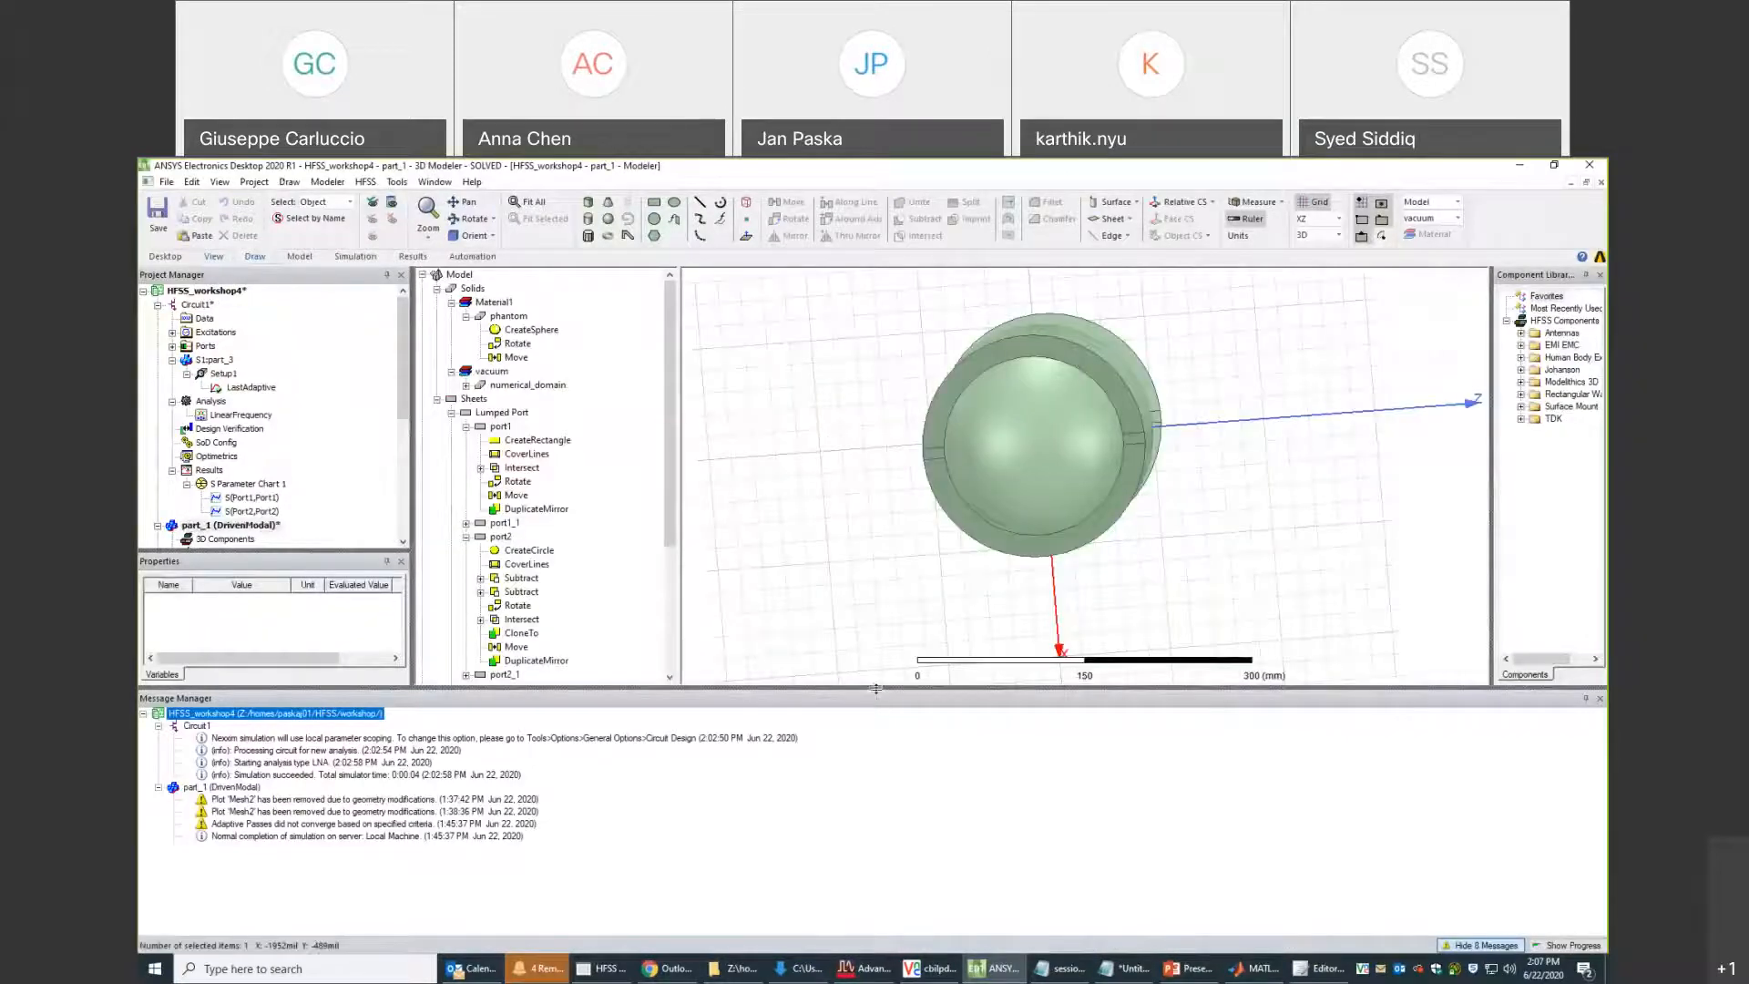
Enlarge the 3D modeling area and inspect the spherical phantom and its surrounding ring coils from several angles.
{"action": "left_click_drag", "start_coordinate": [872, 688], "coordinate": [882, 811]}
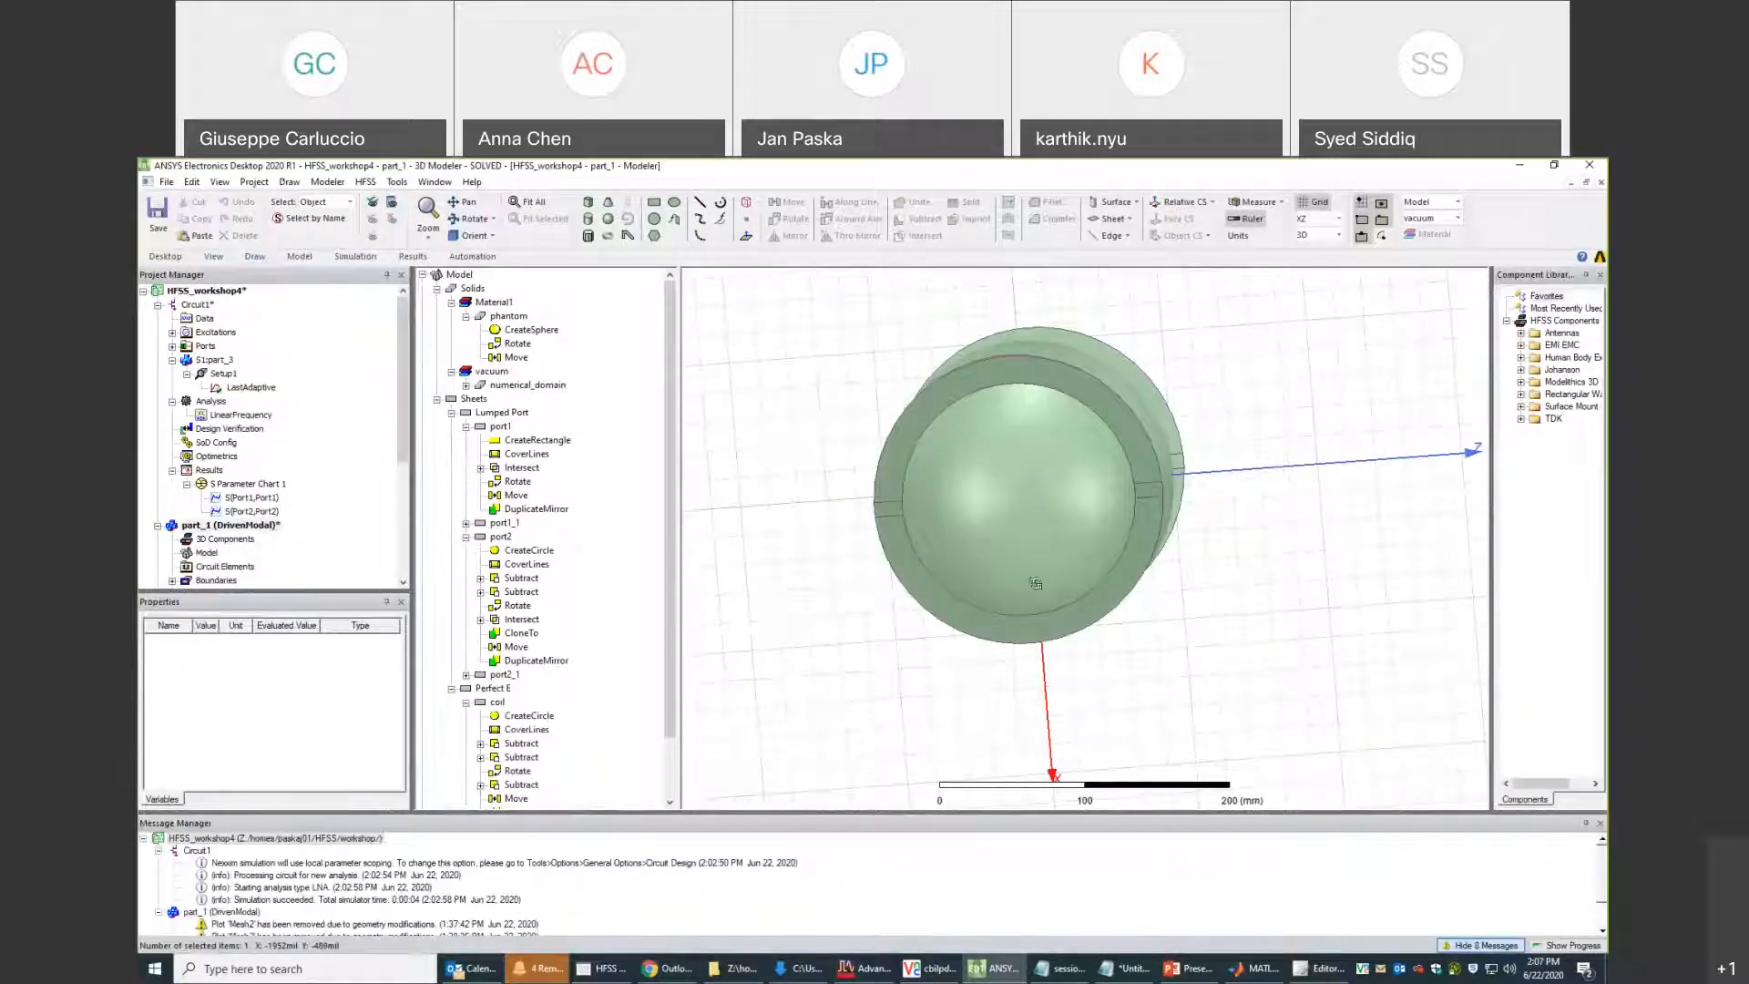
{"action": "middle_click_drag", "start_coordinate": [1035, 586], "coordinate": [1053, 578]}
{"action": "scroll", "coordinate": [1049, 592], "scroll_direction": "up", "scroll_amount": 5}
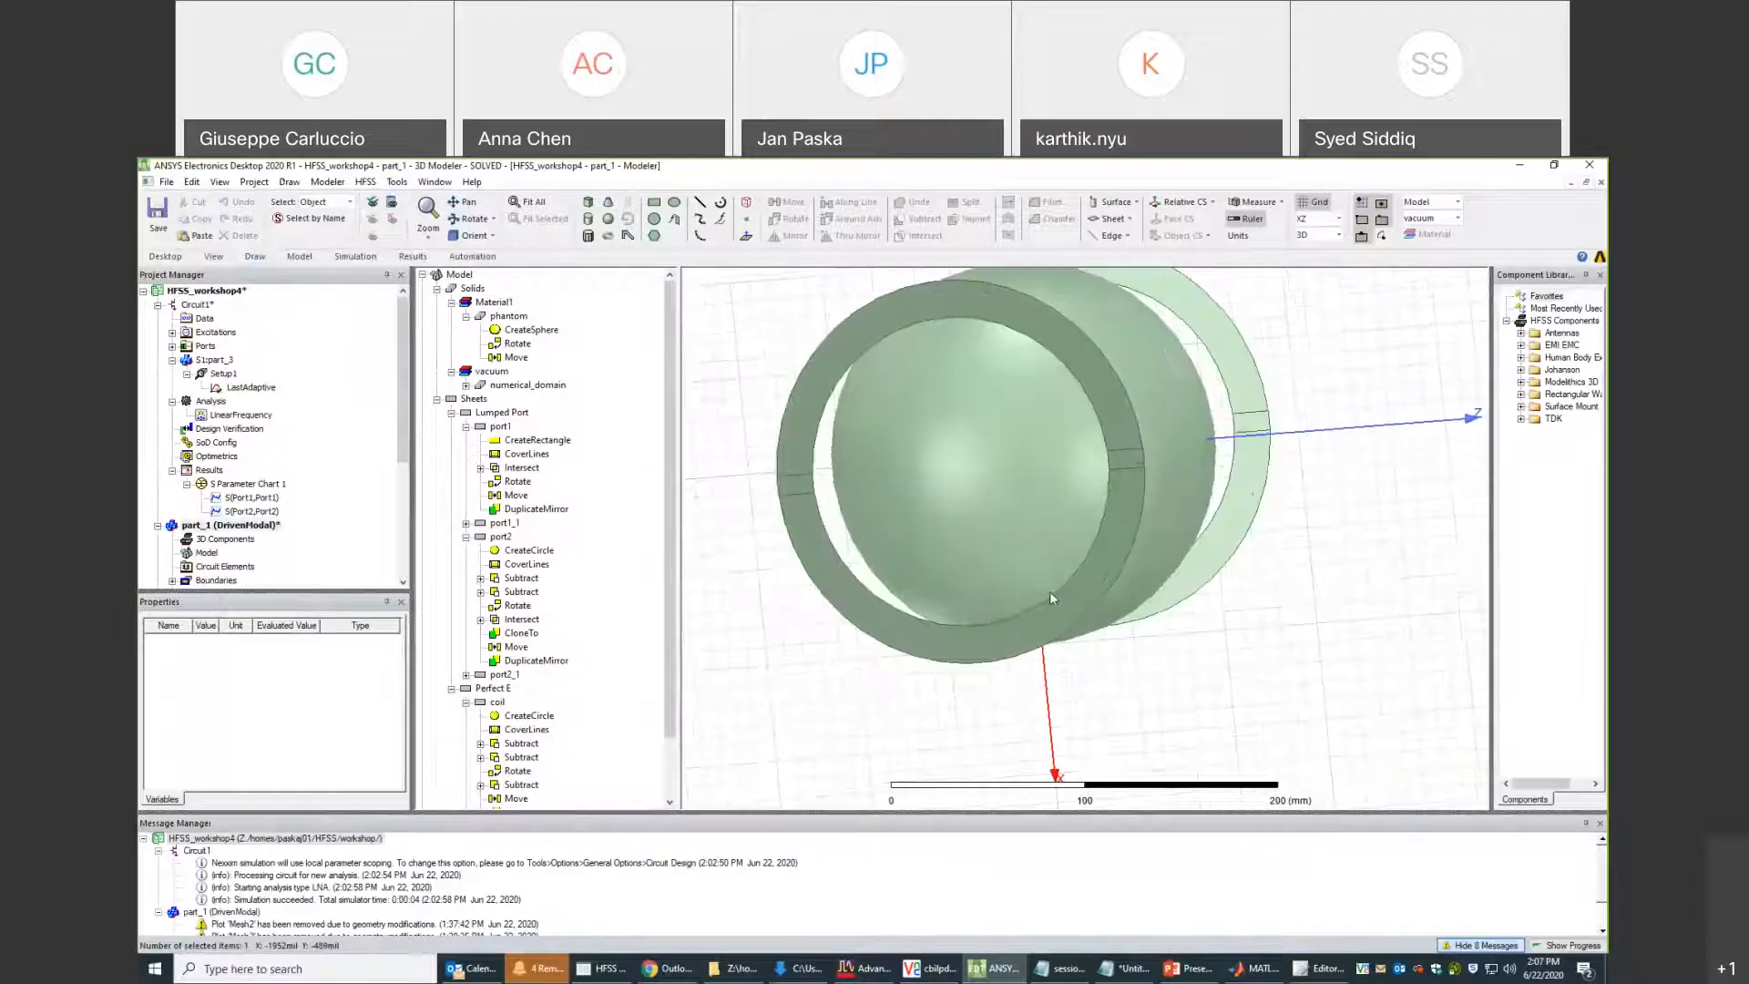
{"action": "scroll", "coordinate": [1050, 592], "scroll_direction": "down", "scroll_amount": 3}
{"action": "scroll", "coordinate": [1049, 592], "scroll_direction": "down", "scroll_amount": 3}
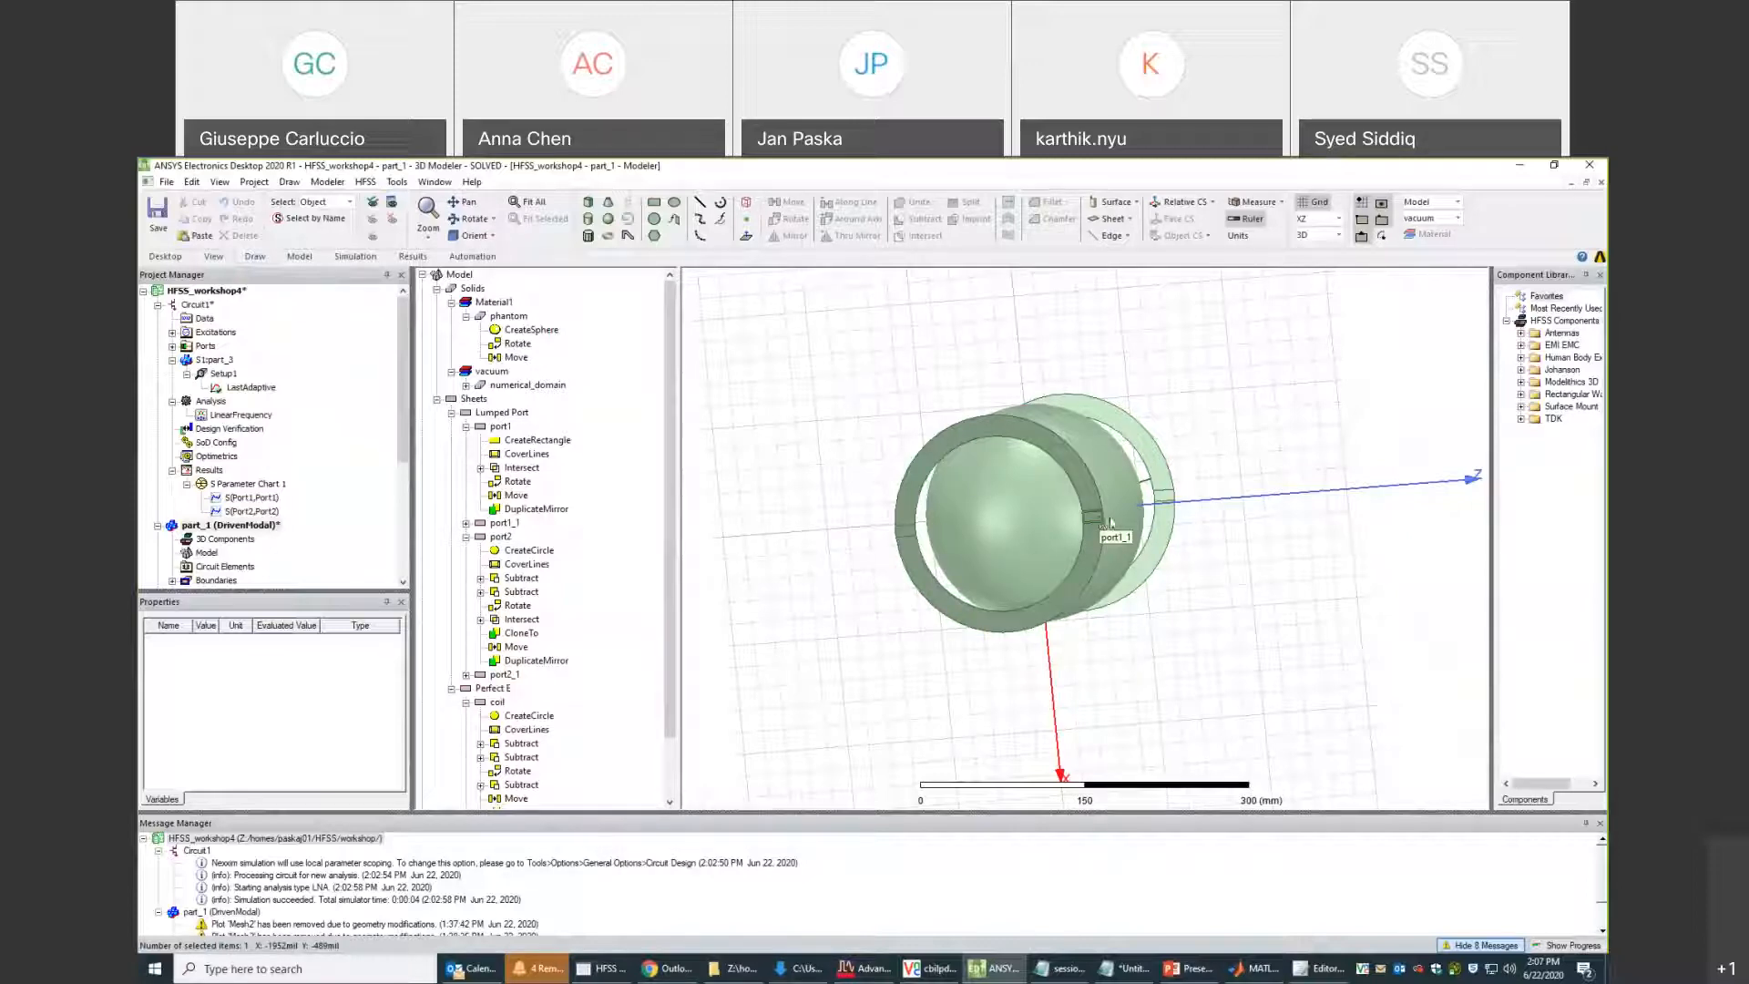
{"action": "mouse_move", "coordinate": [1109, 522]}
{"action": "left_mouse_down", "text": "alt"}
{"action": "mouse_move", "coordinate": [1166, 460]}
{"action": "mouse_move", "coordinate": [974, 509]}
{"action": "mouse_move", "coordinate": [1133, 542]}
{"action": "left_mouse_up", "text": "alt"}
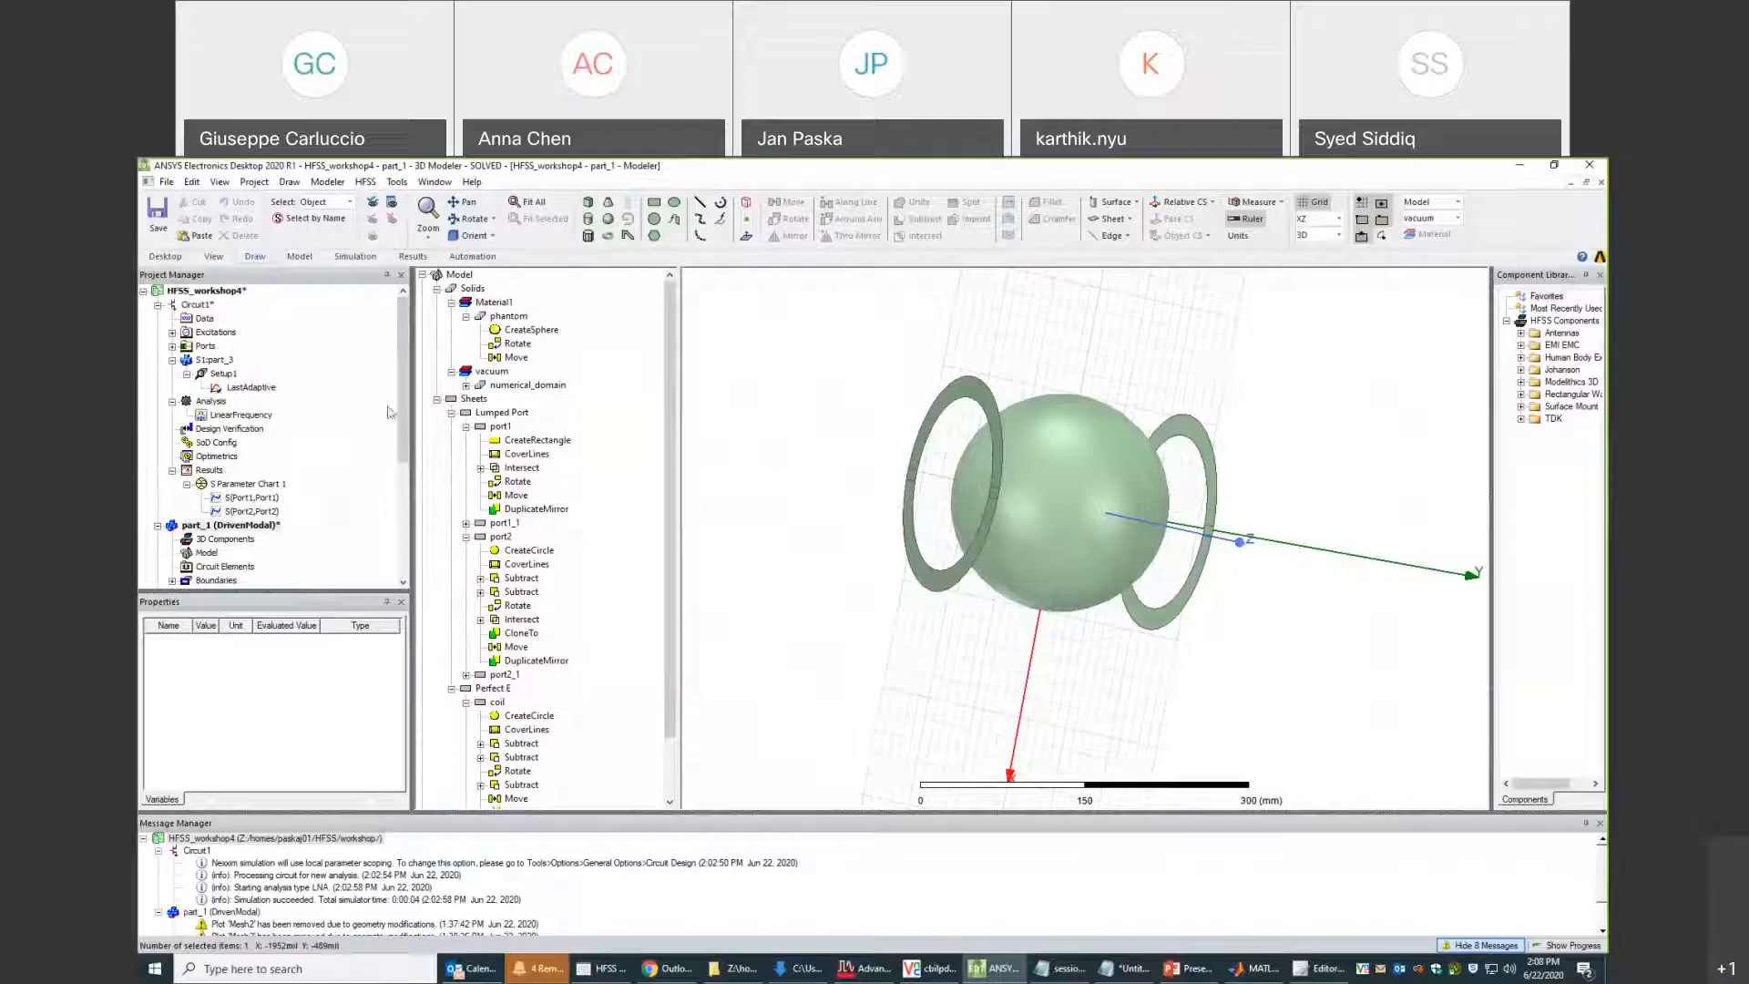
Switch to MATLAB, then enlarge and reposition its window.
{"action": "left_click", "coordinate": [323, 446]}
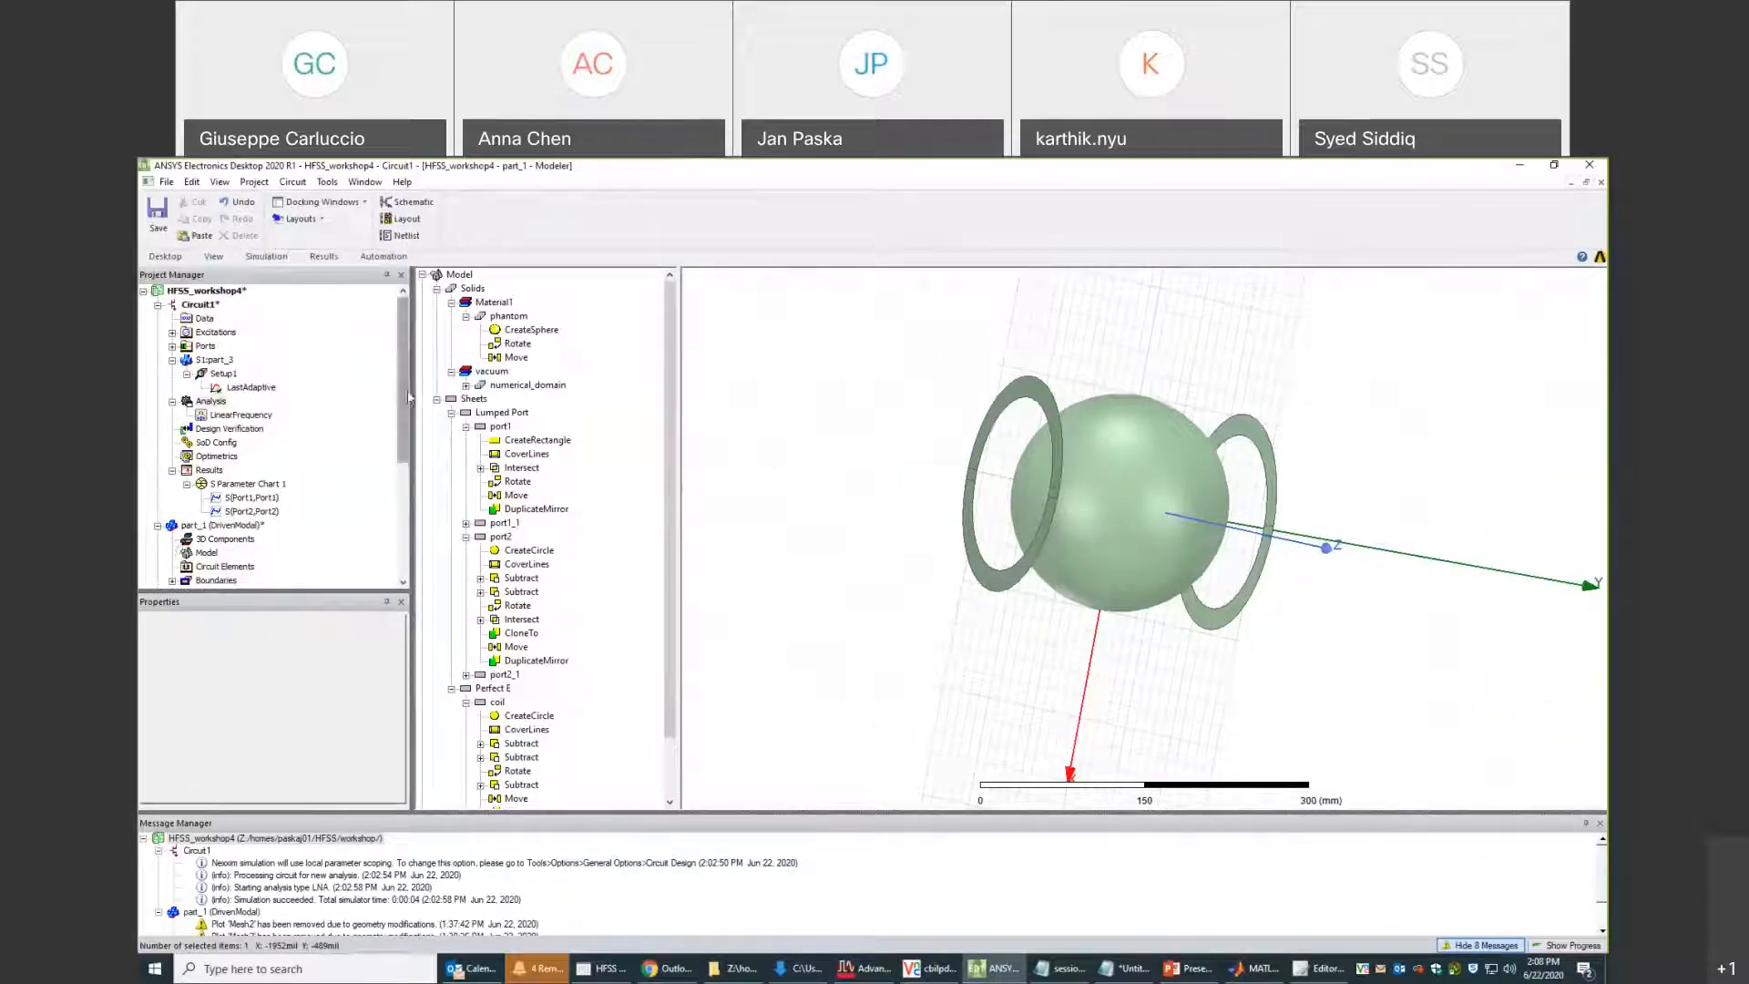
{"action": "left_click_drag", "start_coordinate": [409, 397], "coordinate": [407, 502]}
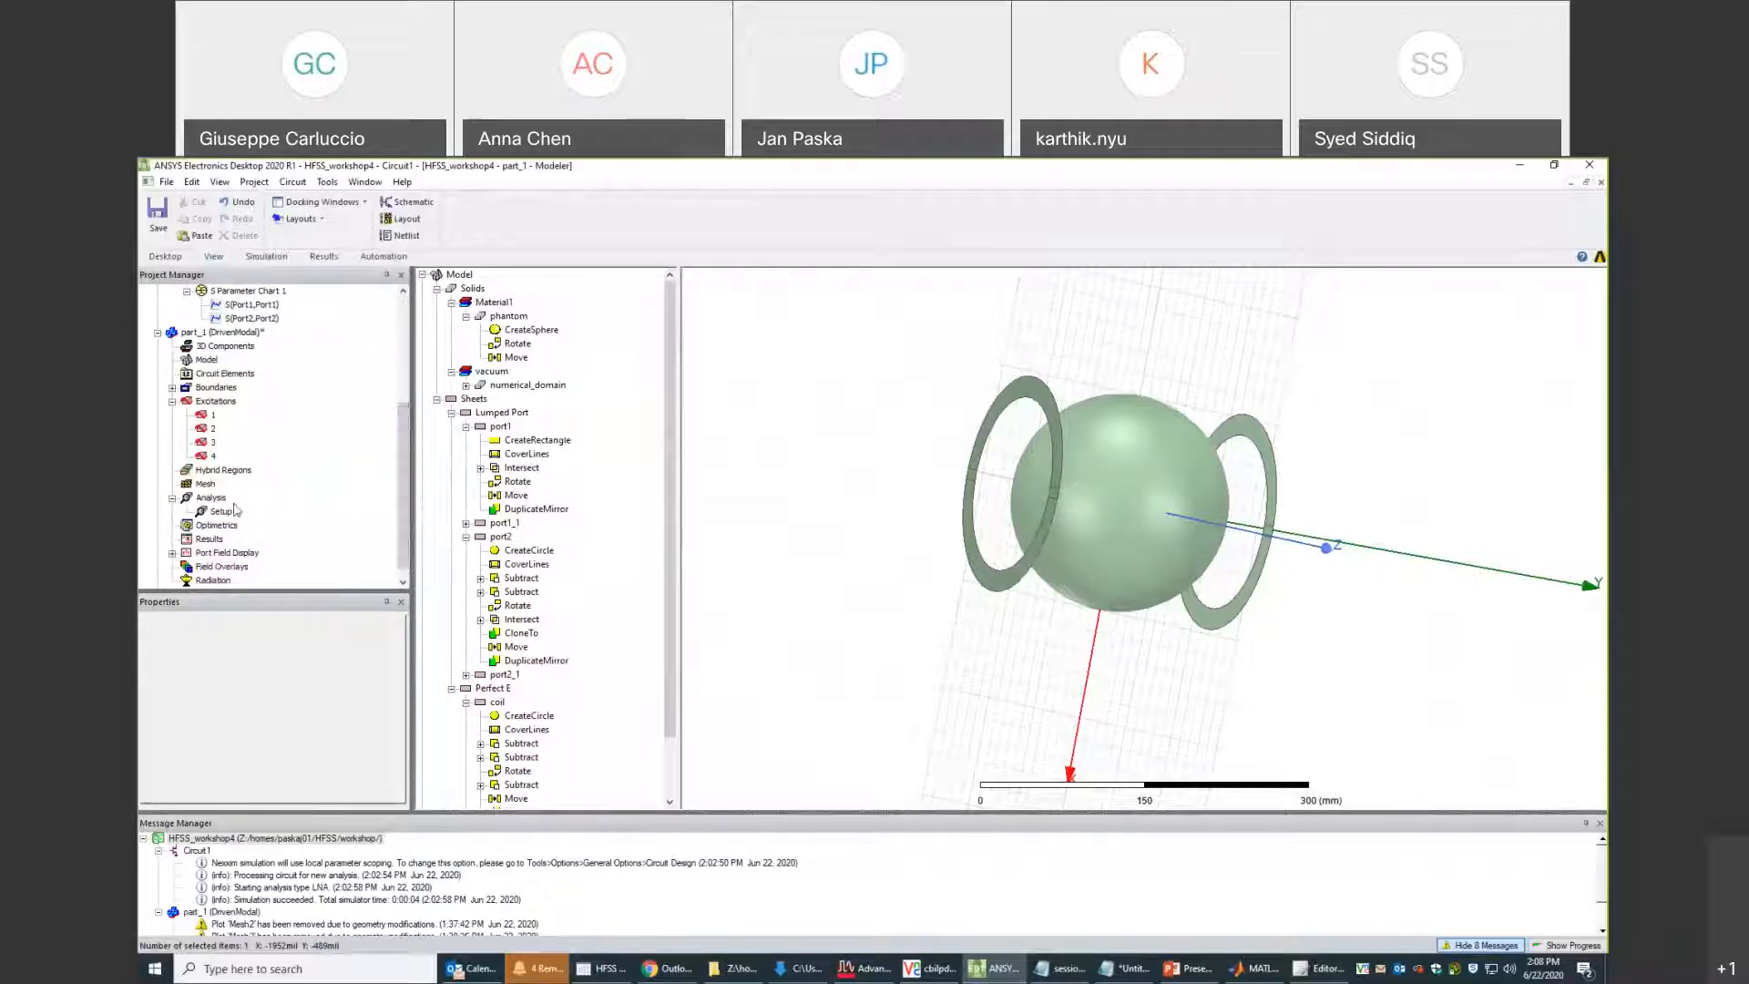
{"action": "left_click", "coordinate": [1256, 968]}
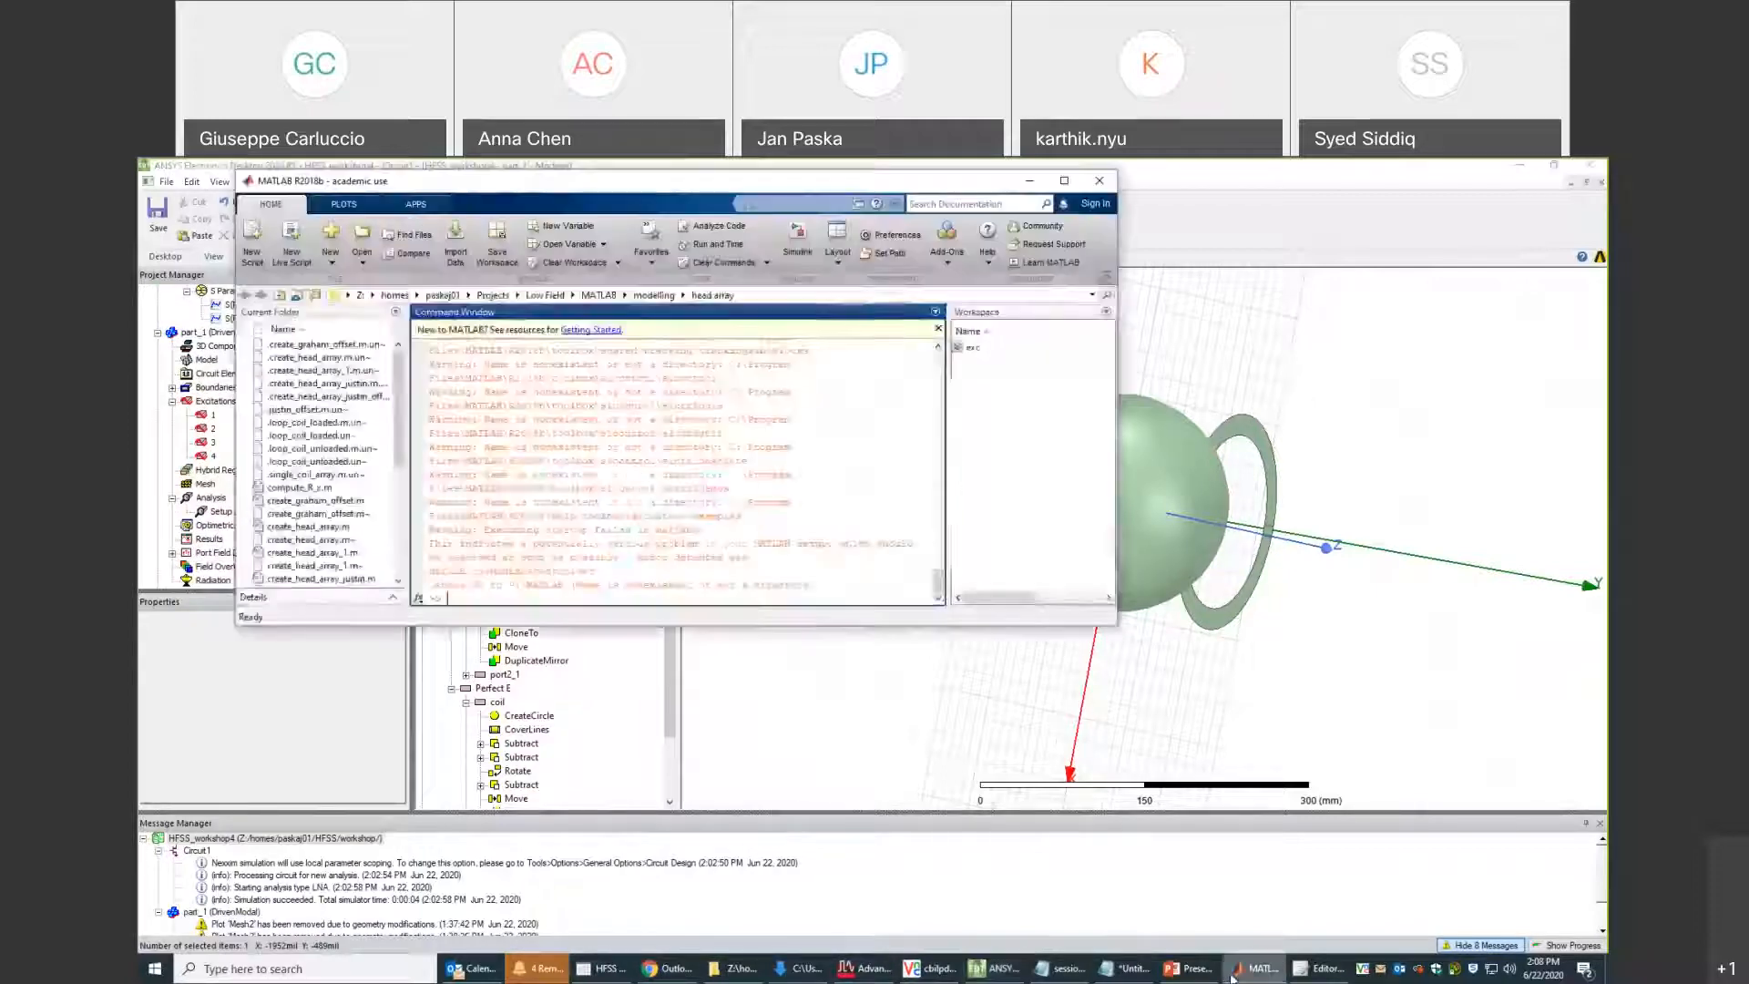
{"action": "left_click_drag", "start_coordinate": [1126, 639], "coordinate": [1396, 823]}
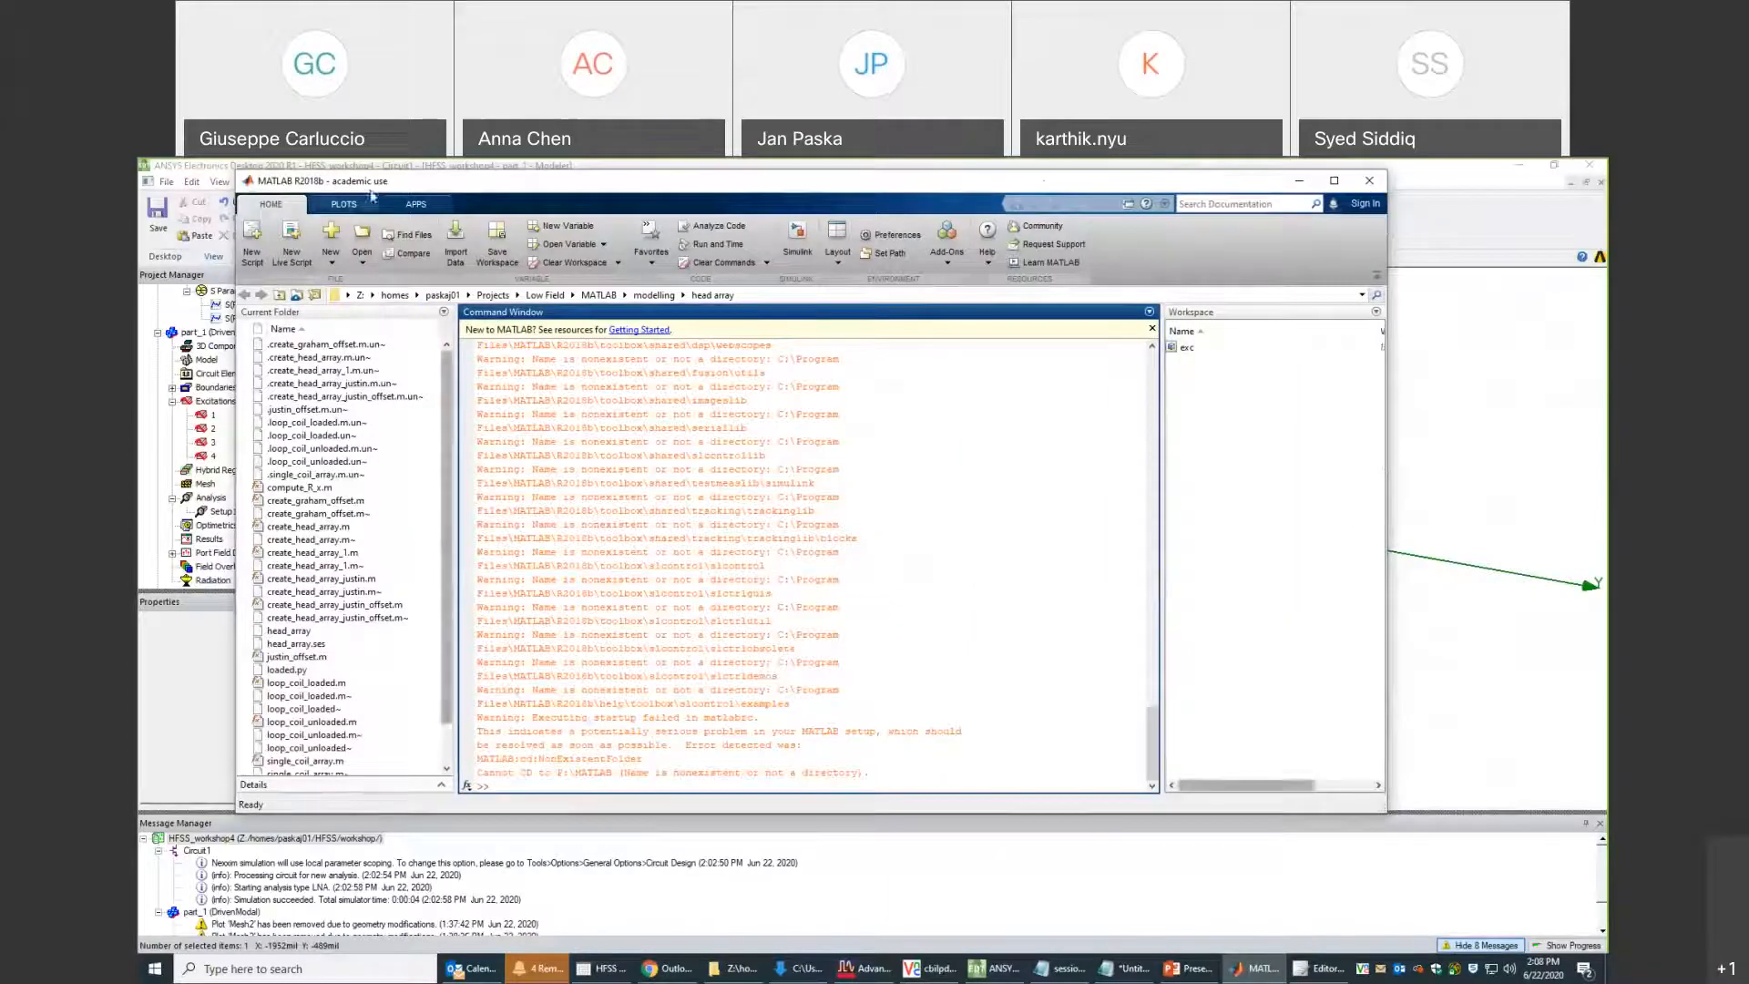
{"action": "left_click_drag", "start_coordinate": [377, 181], "coordinate": [548, 217]}
Return to ANSYS Electronics Desktop and open the solution data for the part_1 design's results.
{"action": "left_click", "coordinate": [197, 538]}
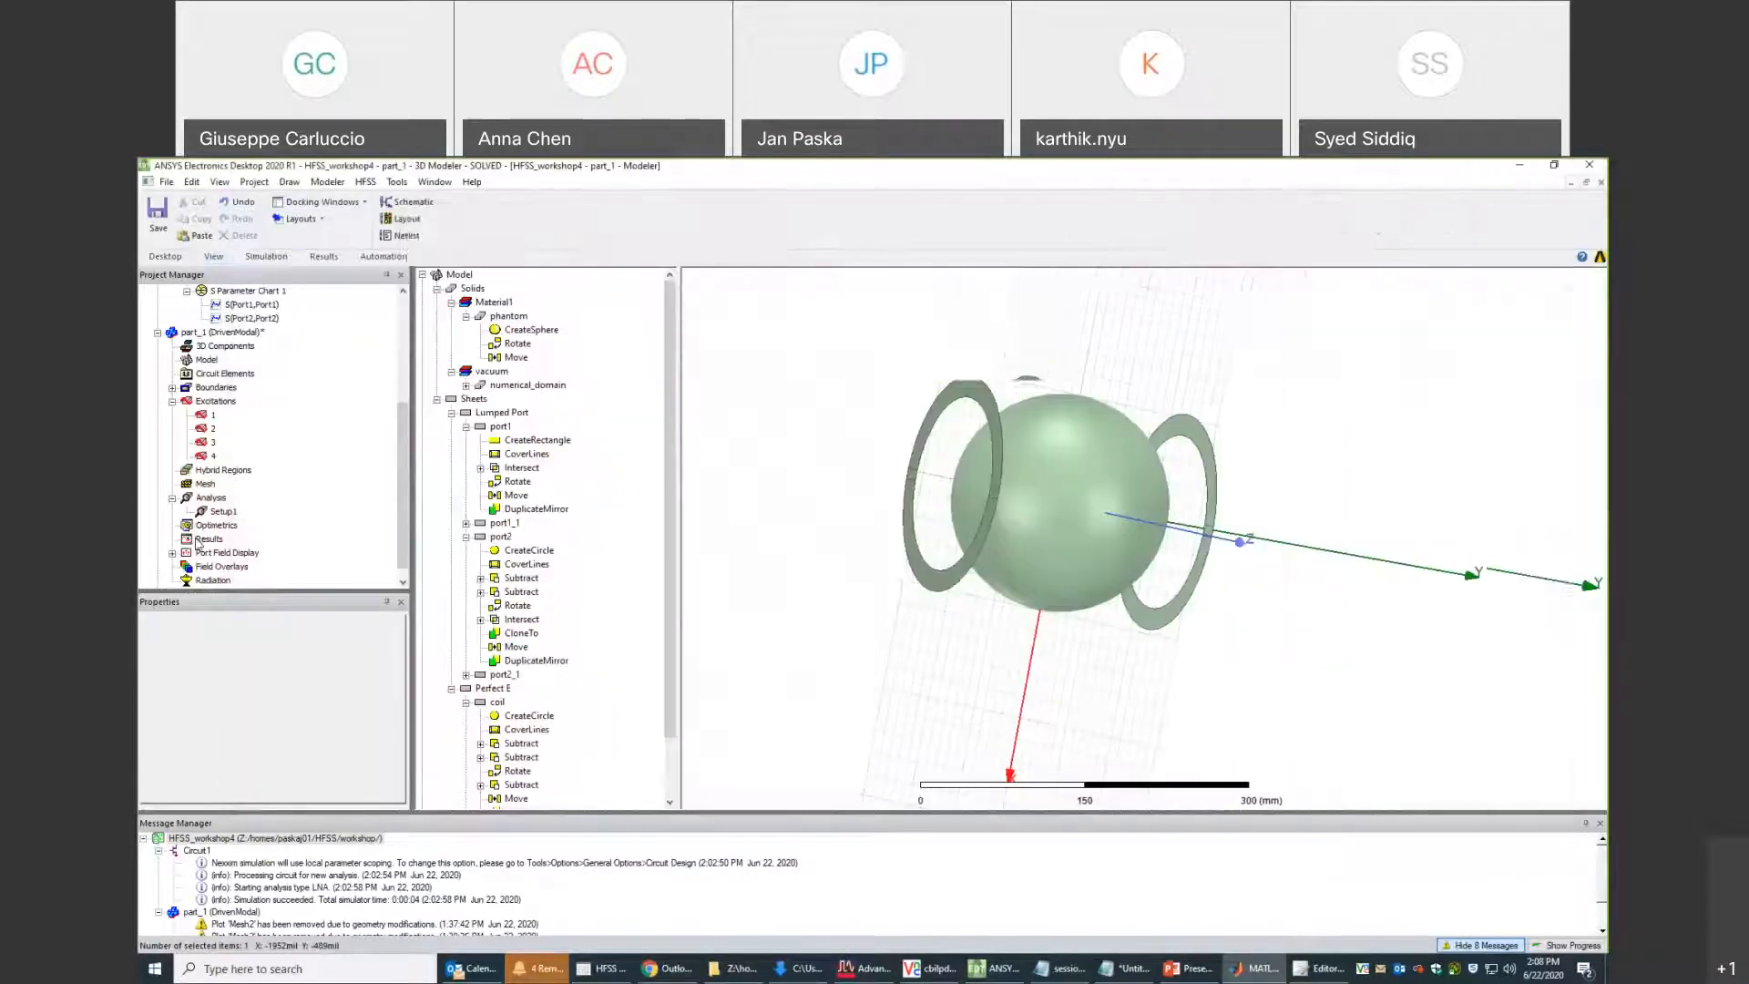
{"action": "right_click", "coordinate": [198, 538]}
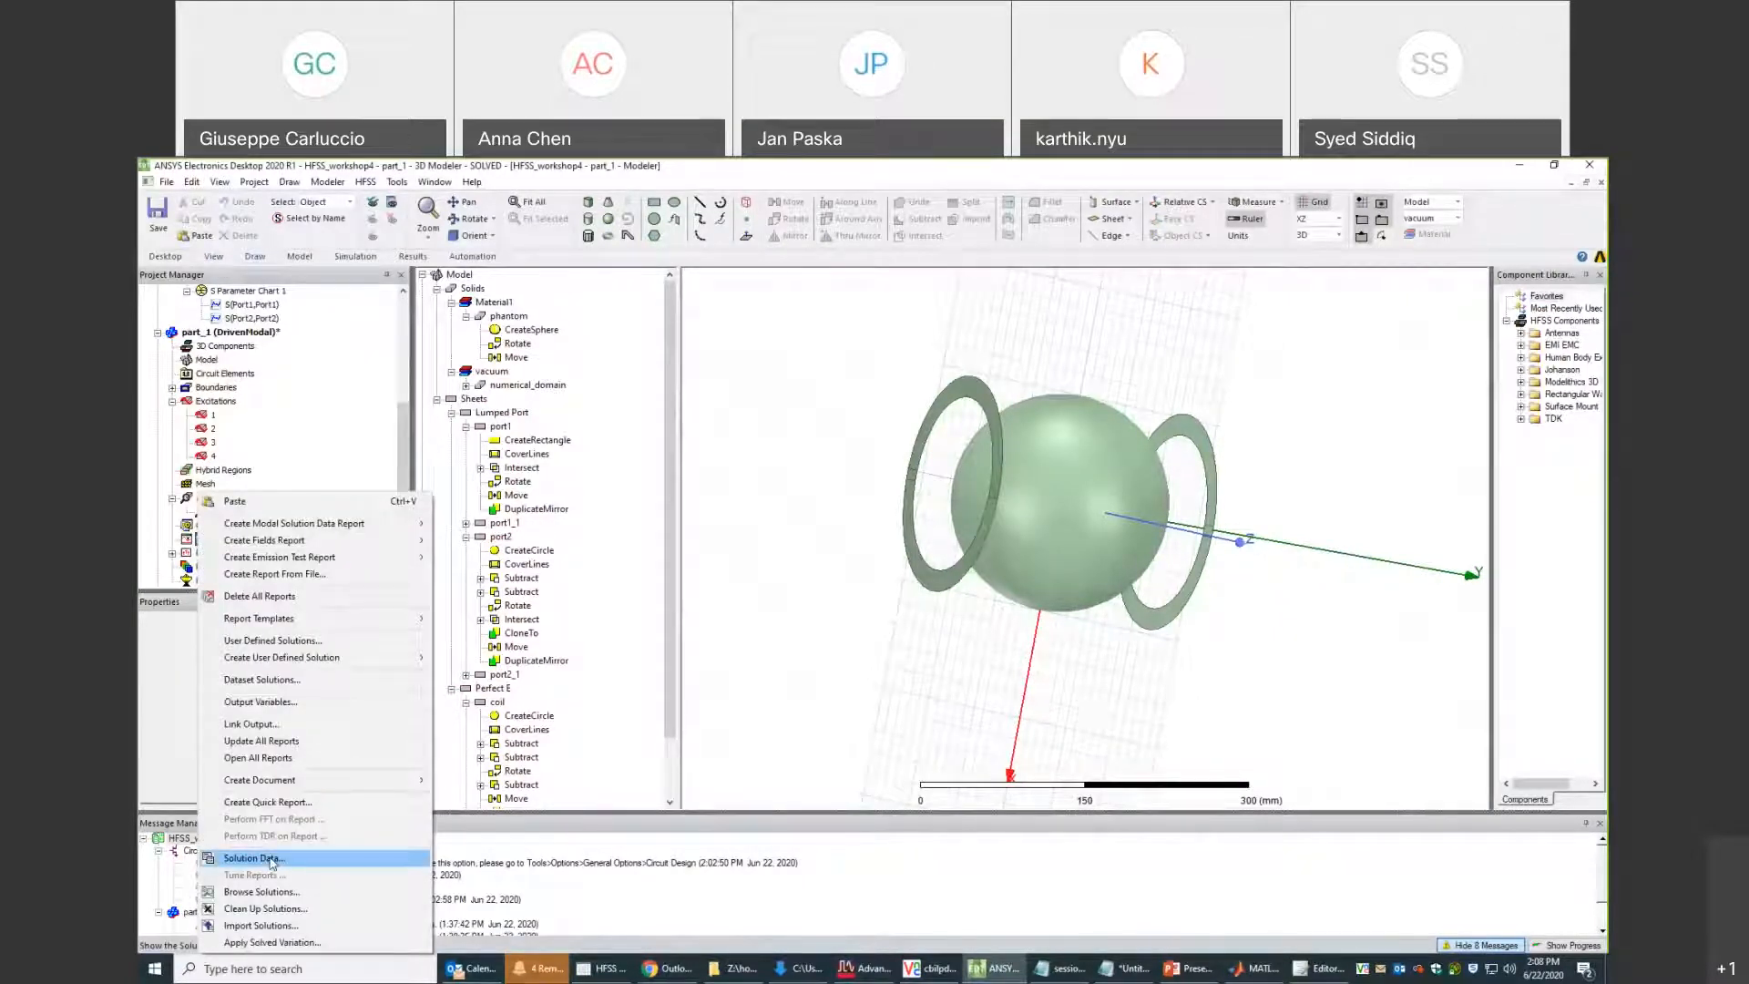
{"action": "left_click", "coordinate": [270, 860]}
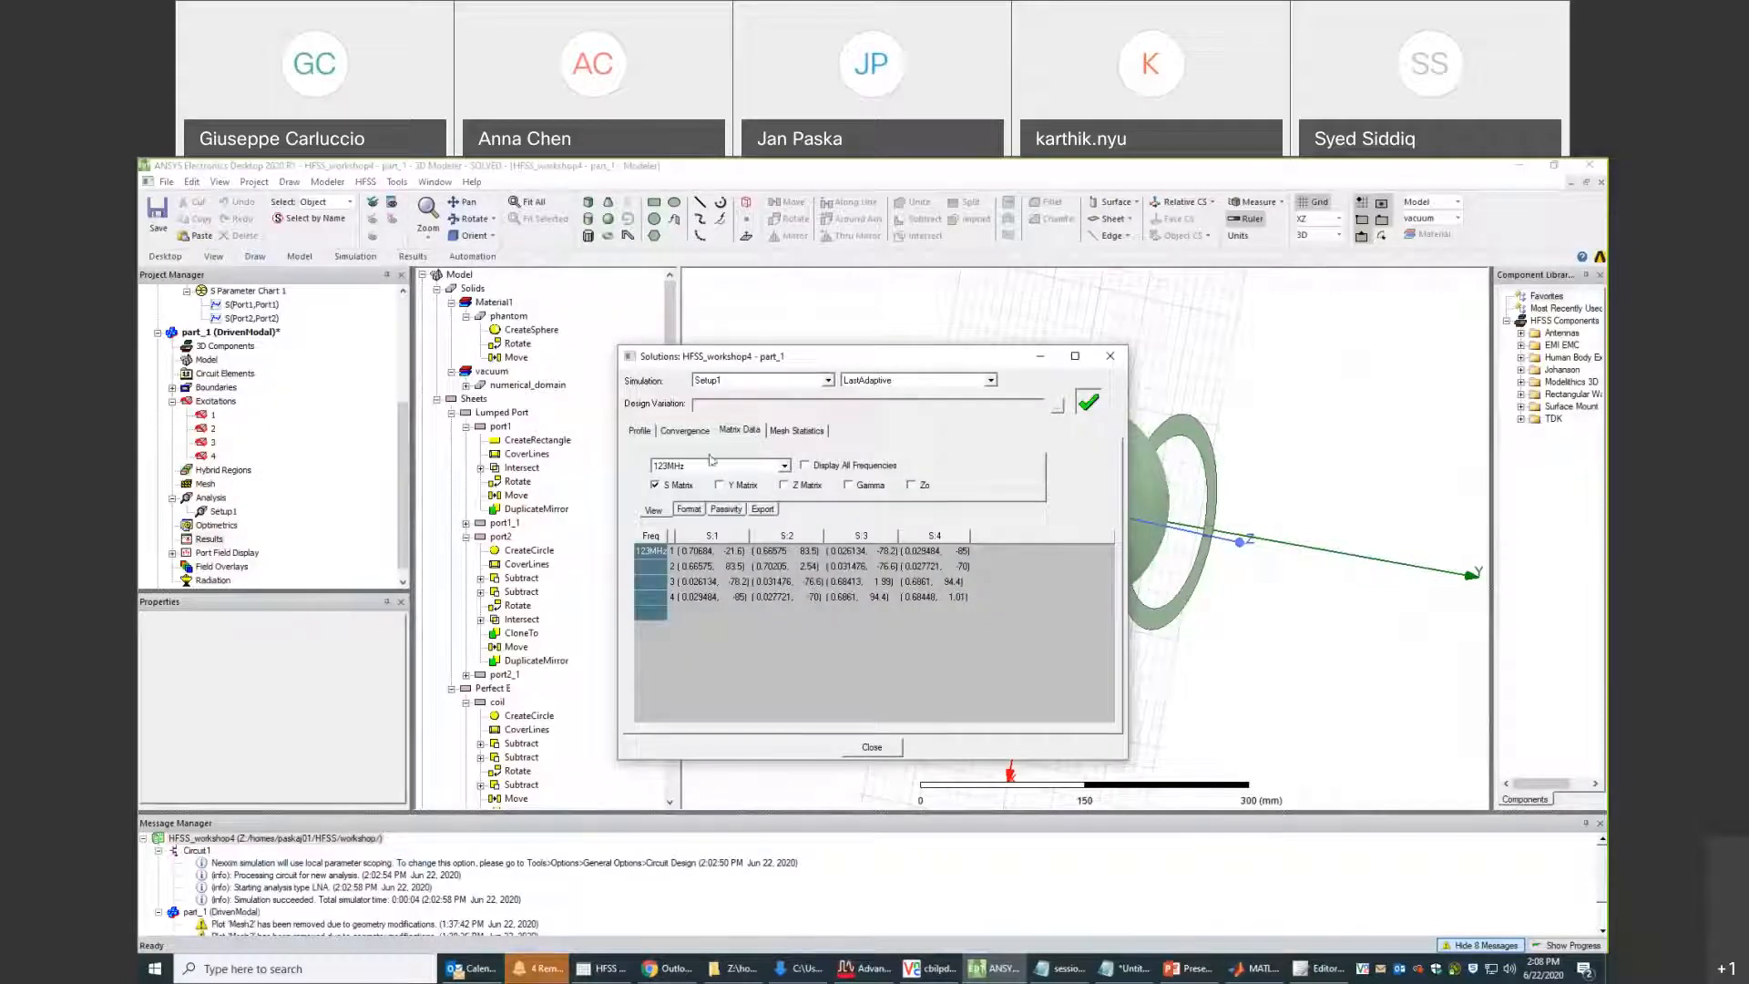
Export the matrix data to the workshop folder as Touchstone file HFSS_workshop4_part_1, overwriting the existing file.
{"action": "left_click", "coordinate": [761, 510]}
{"action": "left_click", "coordinate": [733, 473]}
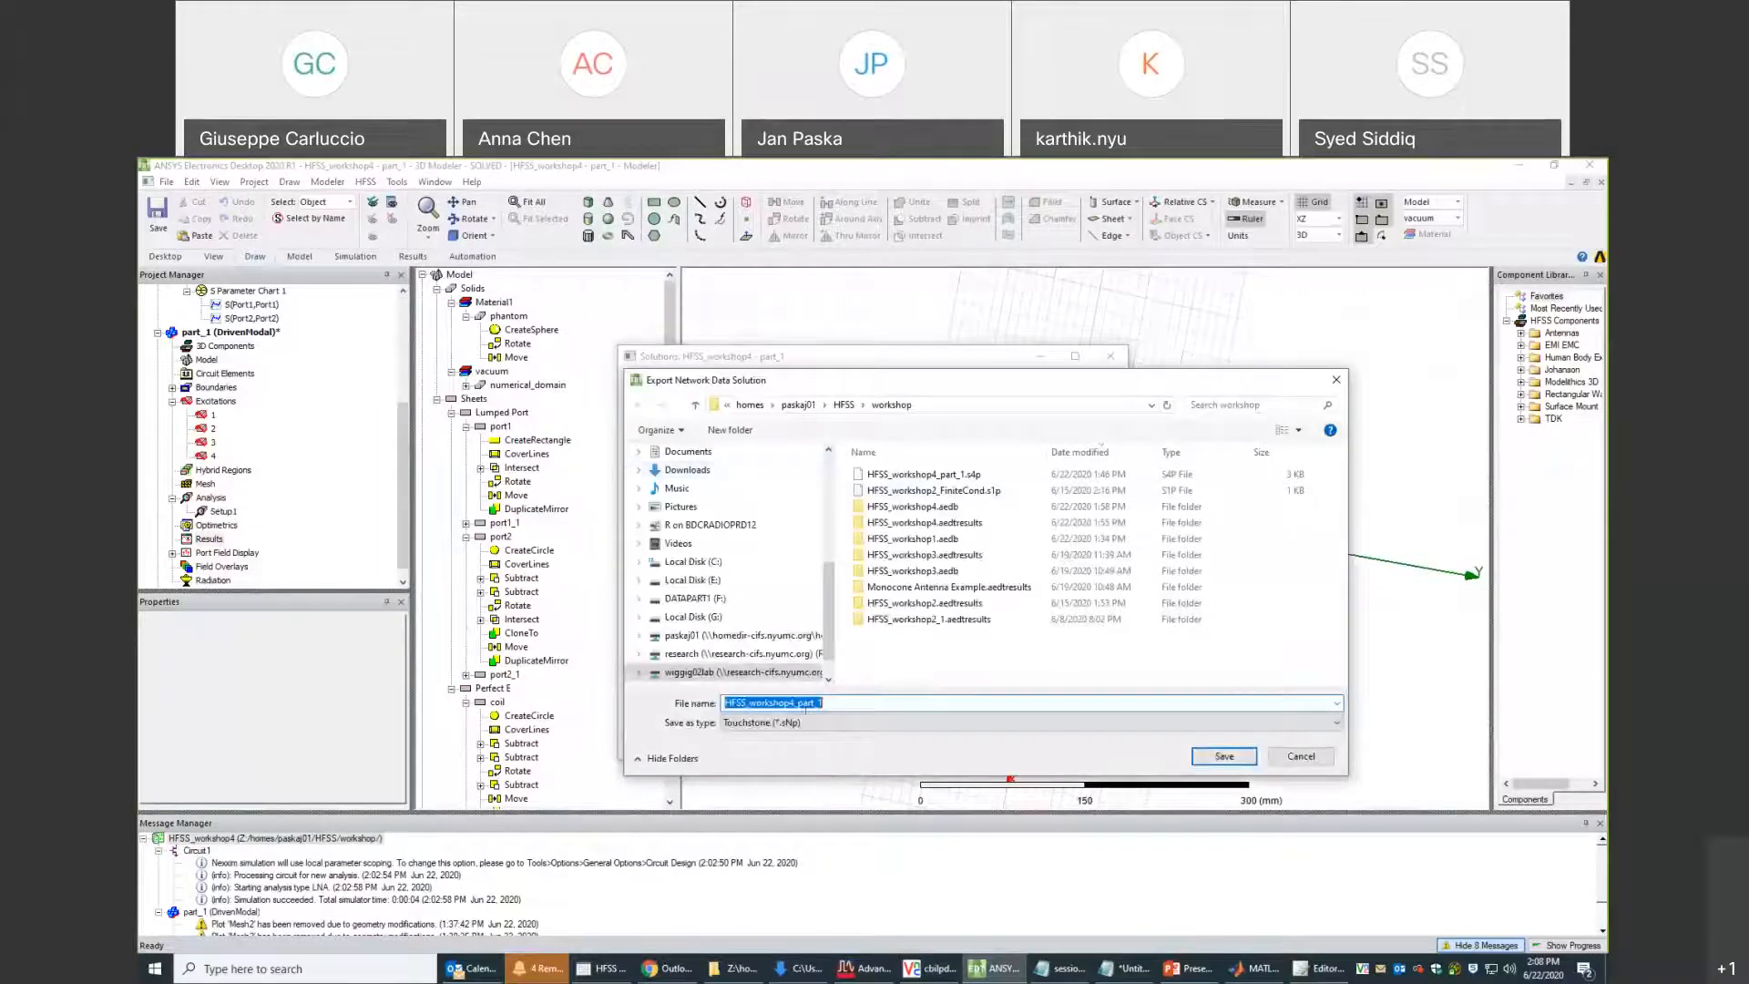
{"action": "left_click", "coordinate": [1224, 757]}
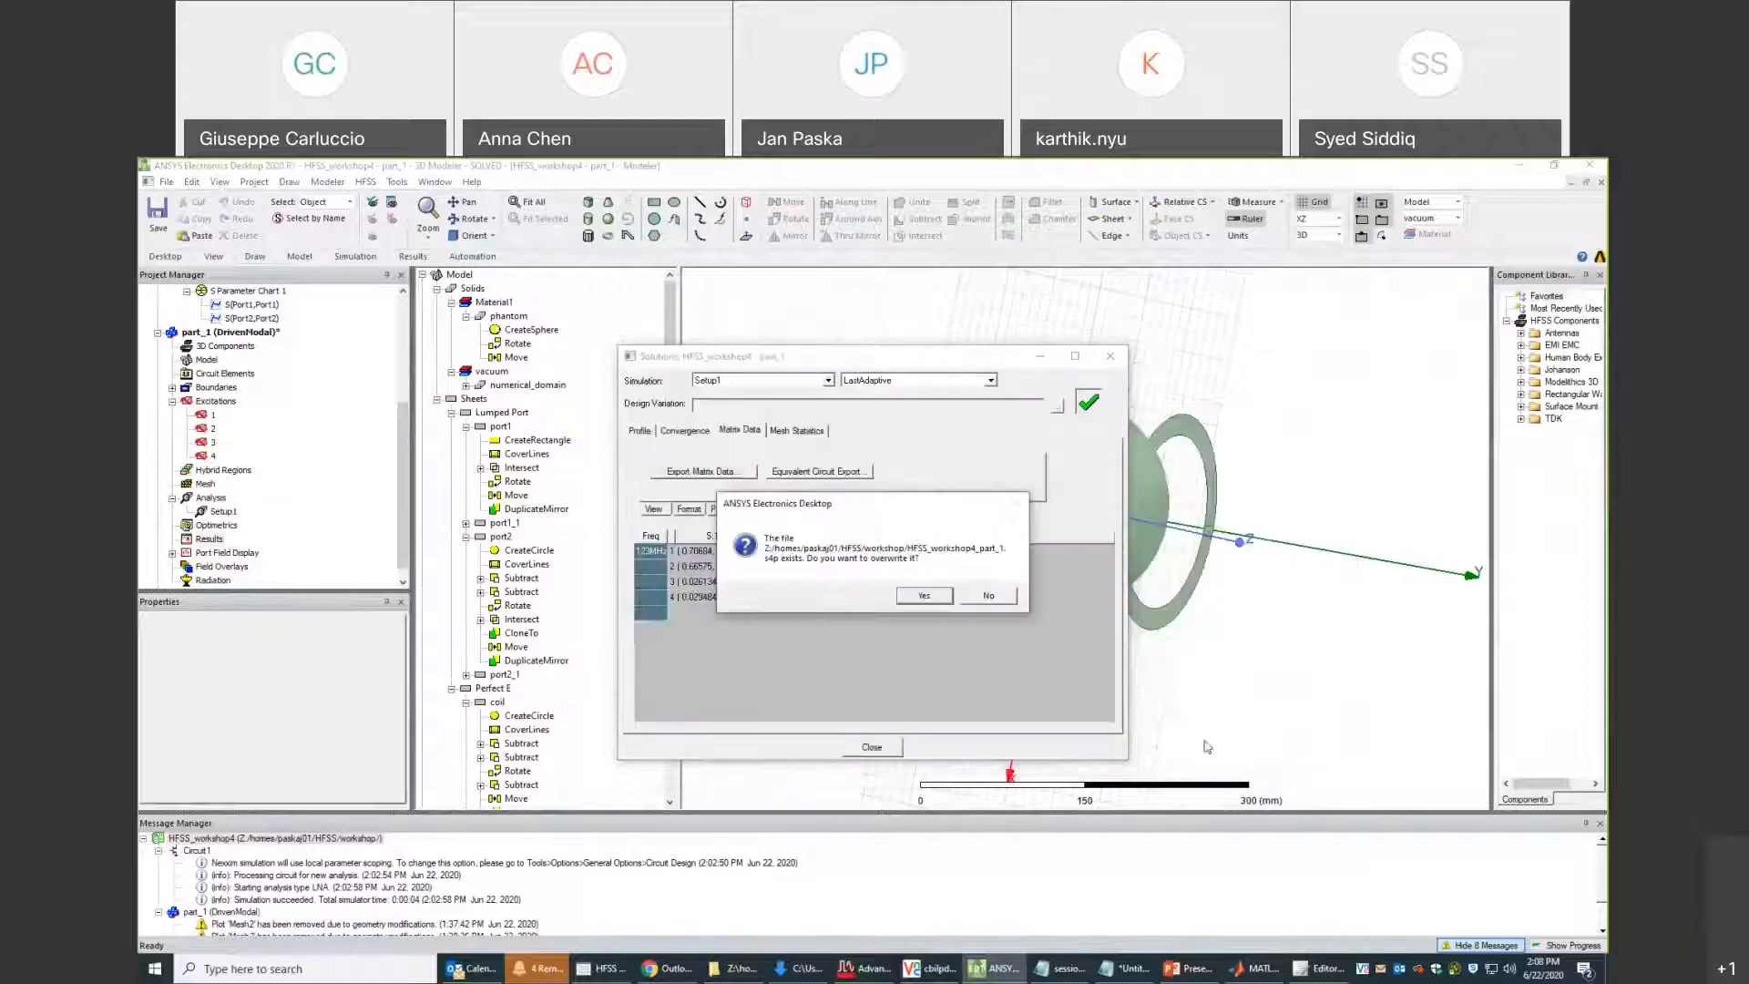
{"action": "left_click", "coordinate": [923, 597]}
{"action": "left_click", "coordinate": [835, 653]}
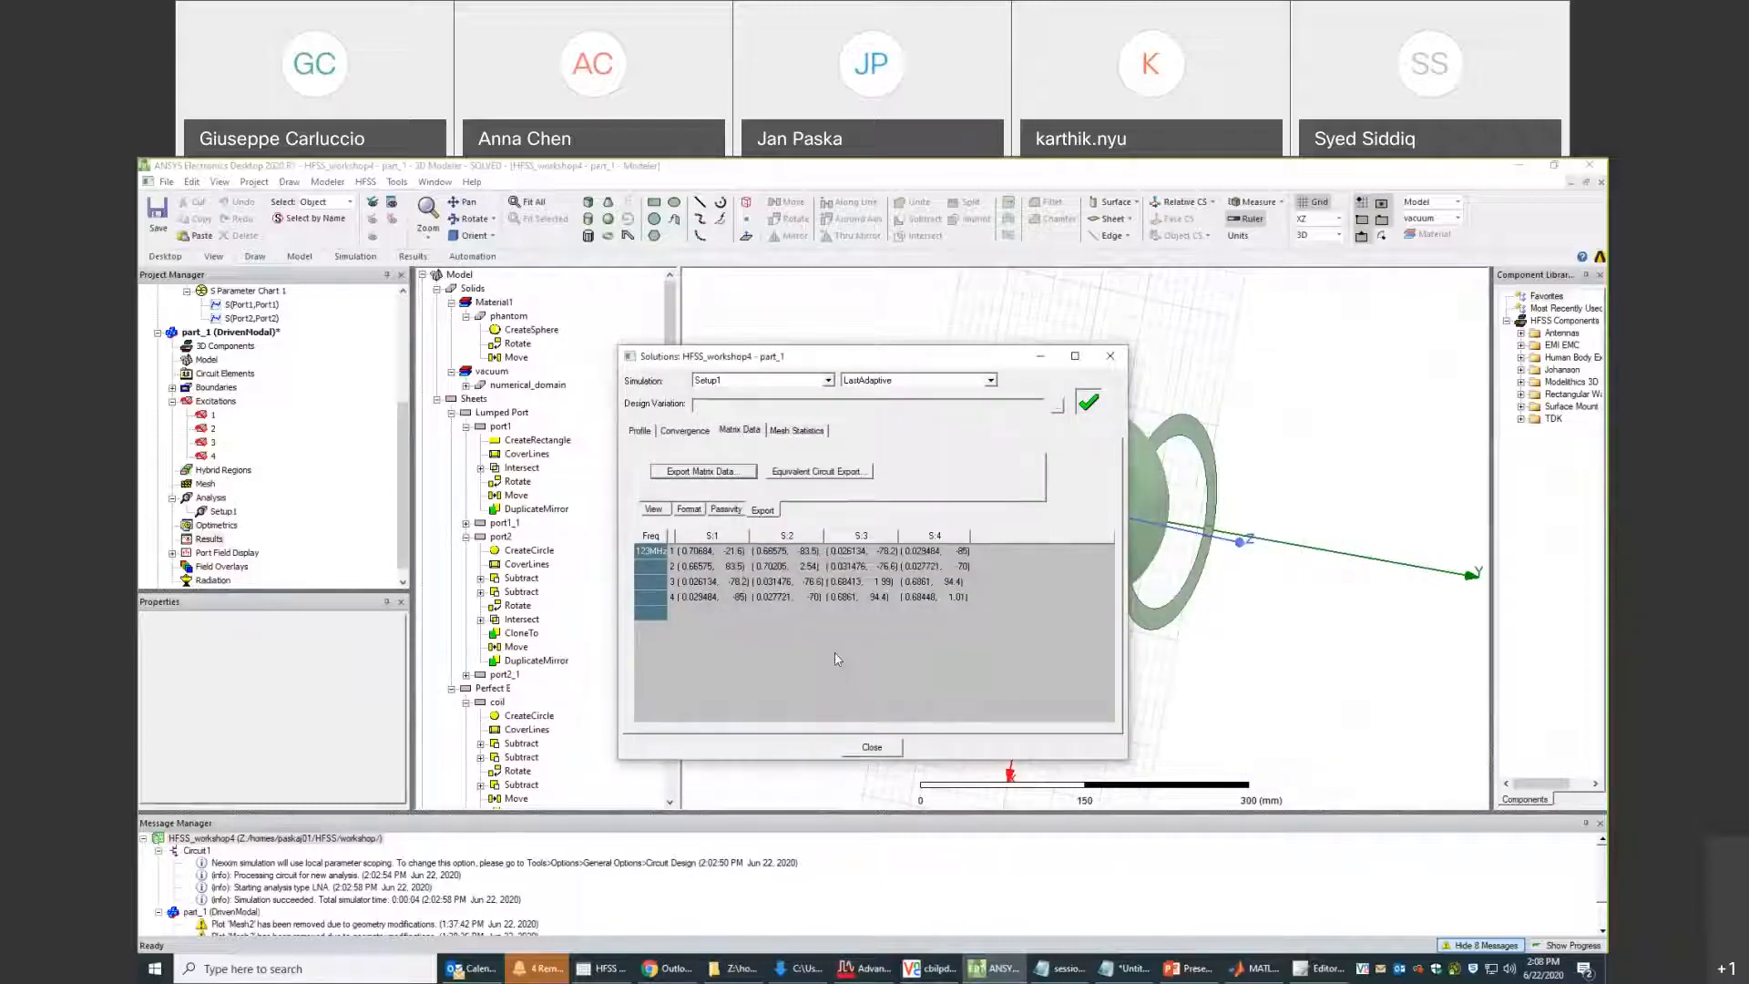
{"action": "left_click", "coordinate": [1255, 969]}
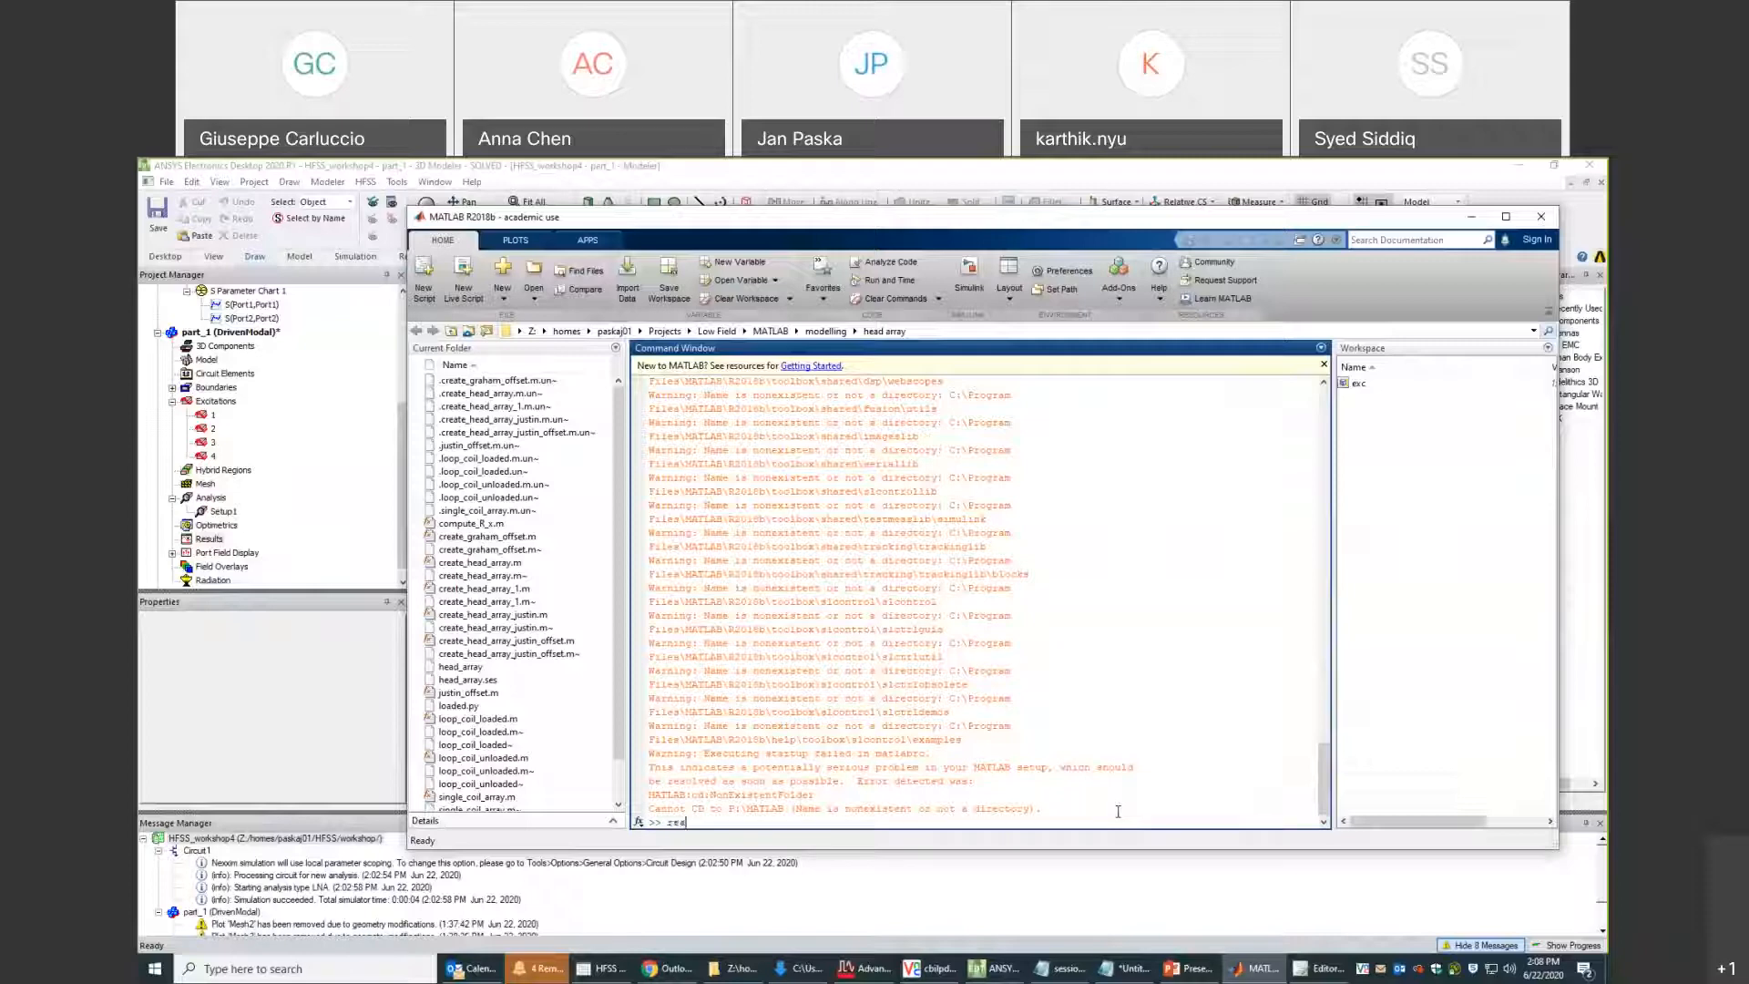
{"action": "type", "text": "readt"}
{"action": "key", "text": "BackSpace"}
{"action": "key", "text": "BackSpace"}
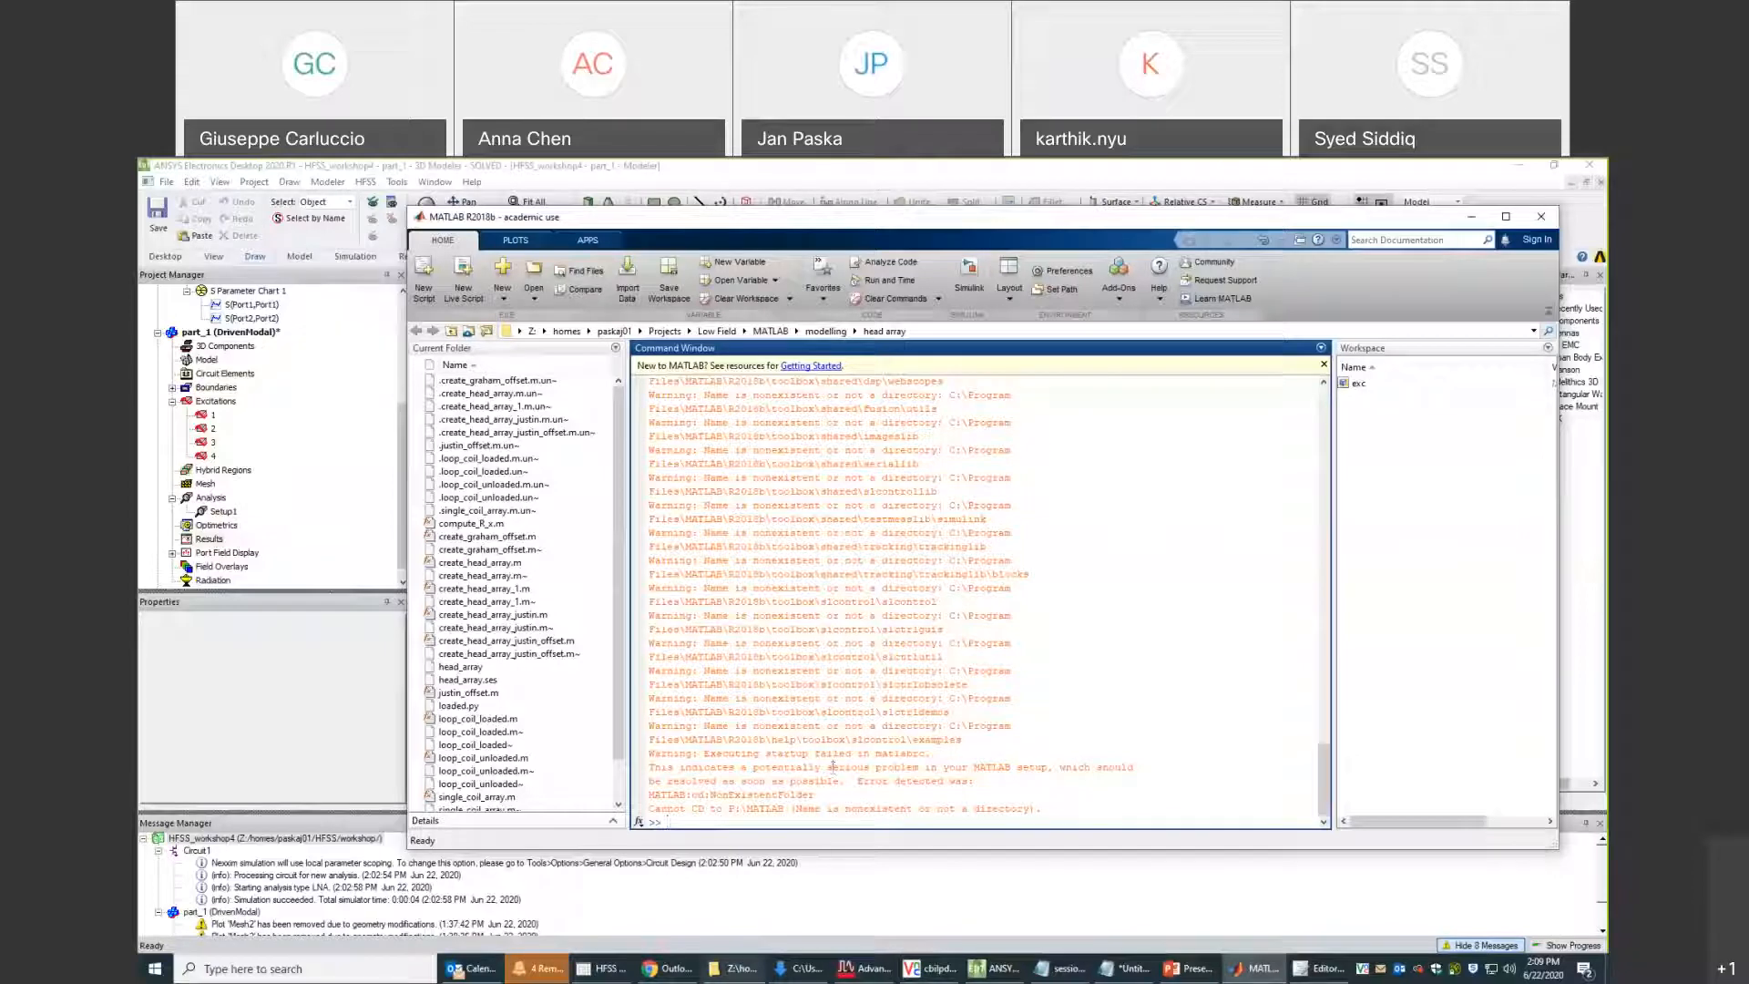
Switch to File Explorer and browse the lab network drive to the HFSS workshop folder.
{"action": "left_click", "coordinate": [734, 969]}
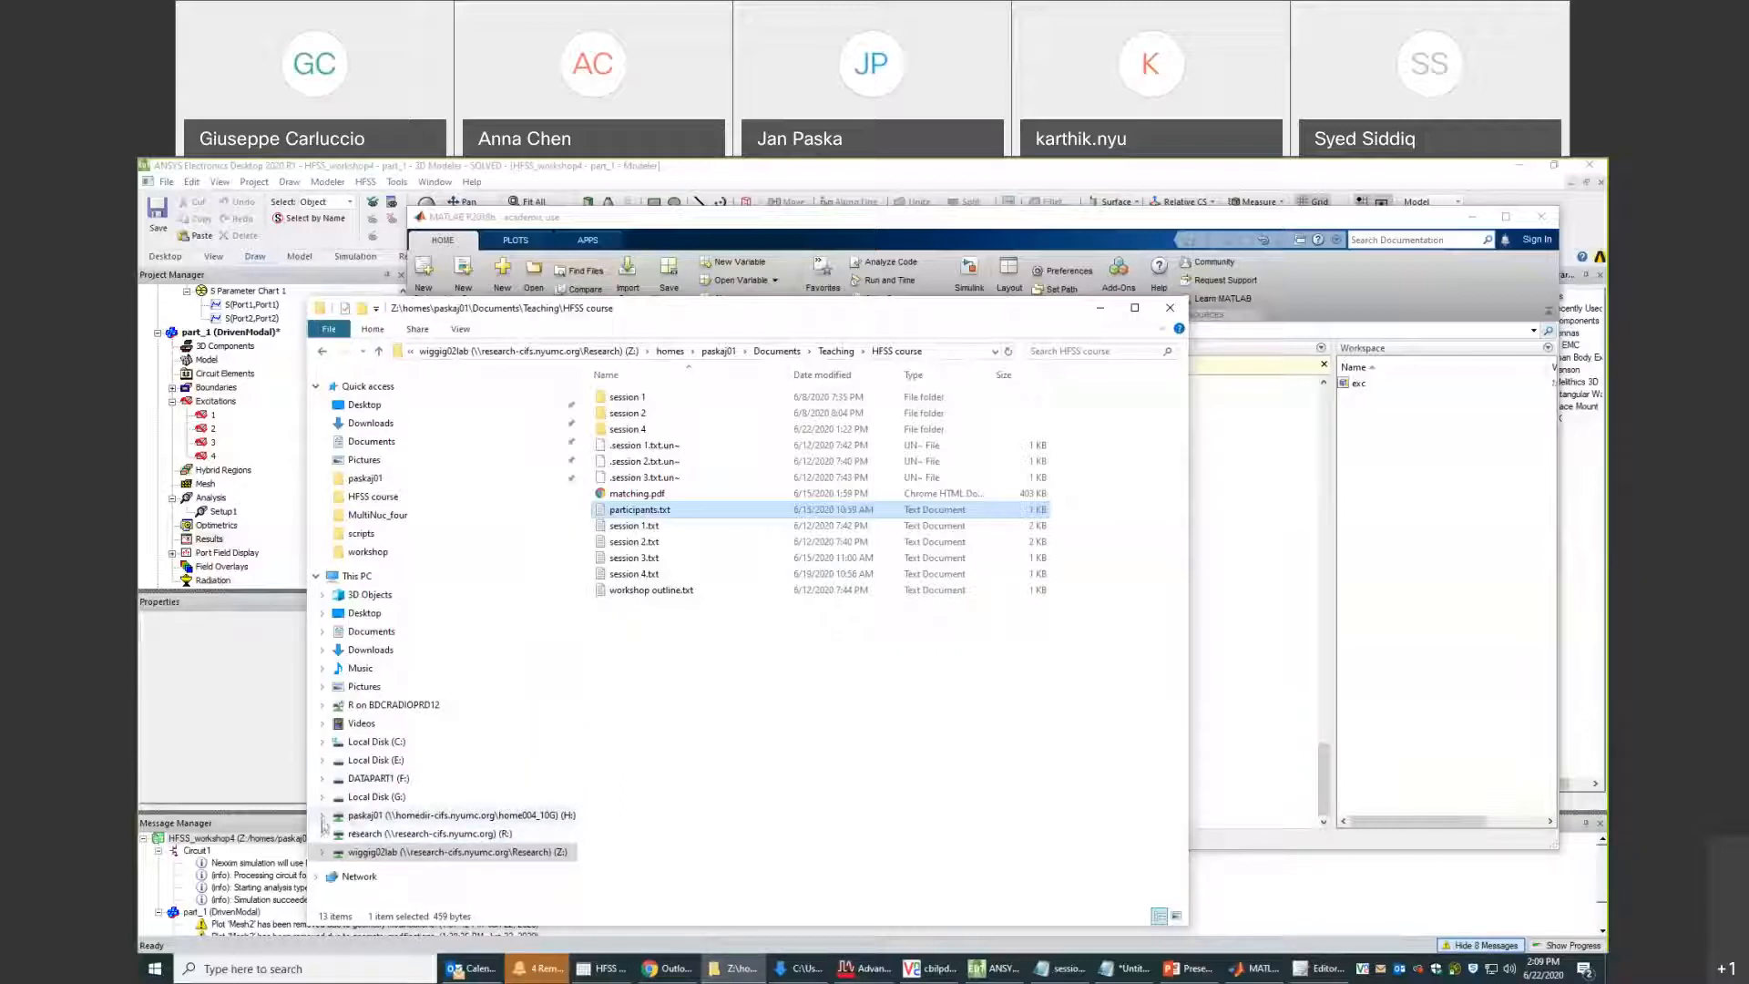
{"action": "left_click", "coordinate": [322, 852]}
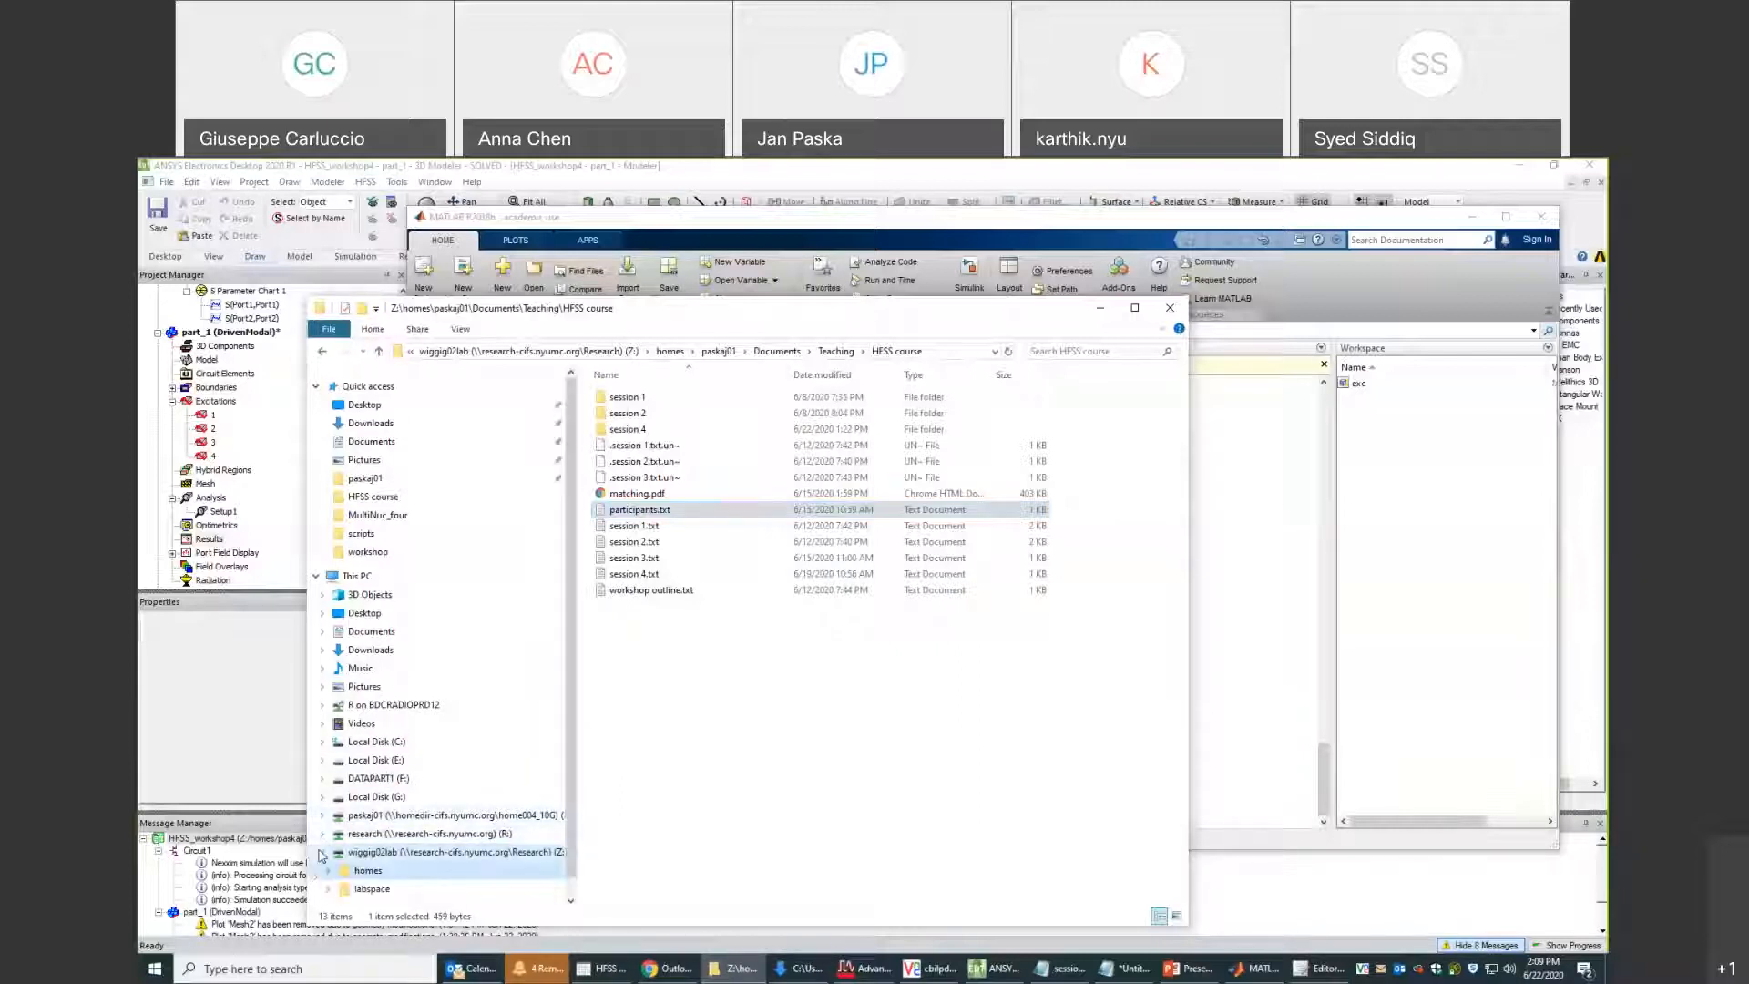
{"action": "left_click", "coordinate": [328, 840]}
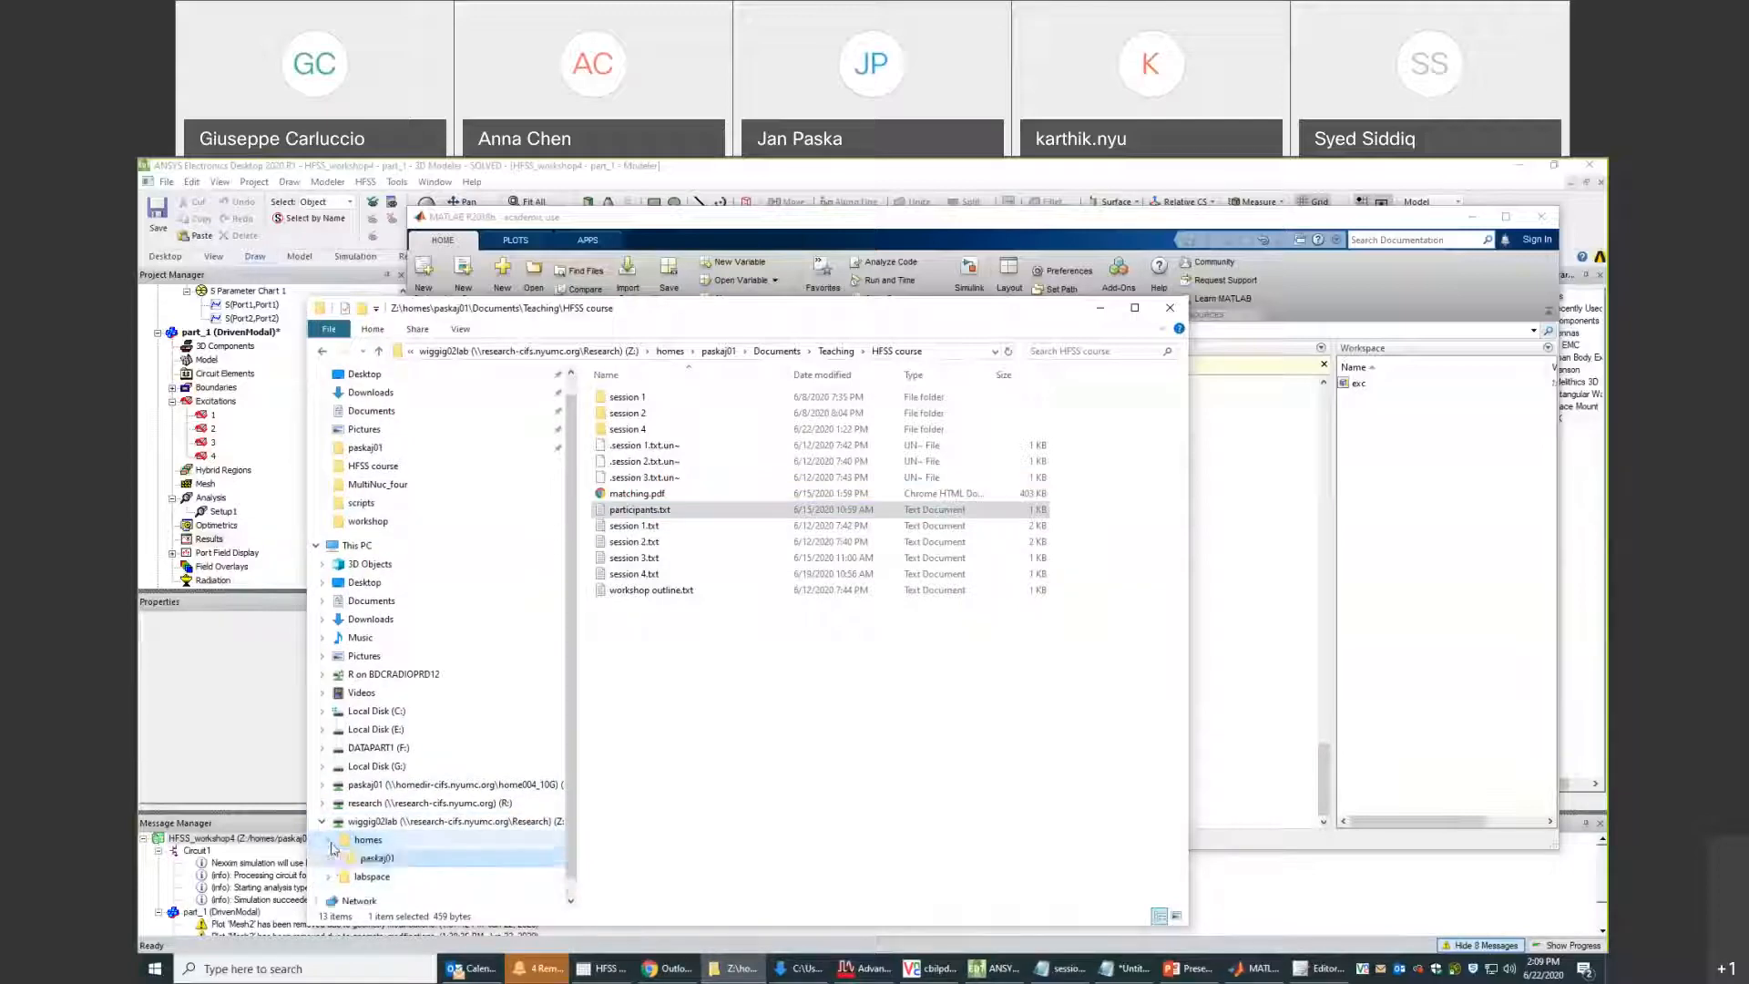
{"action": "left_click", "coordinate": [334, 859]}
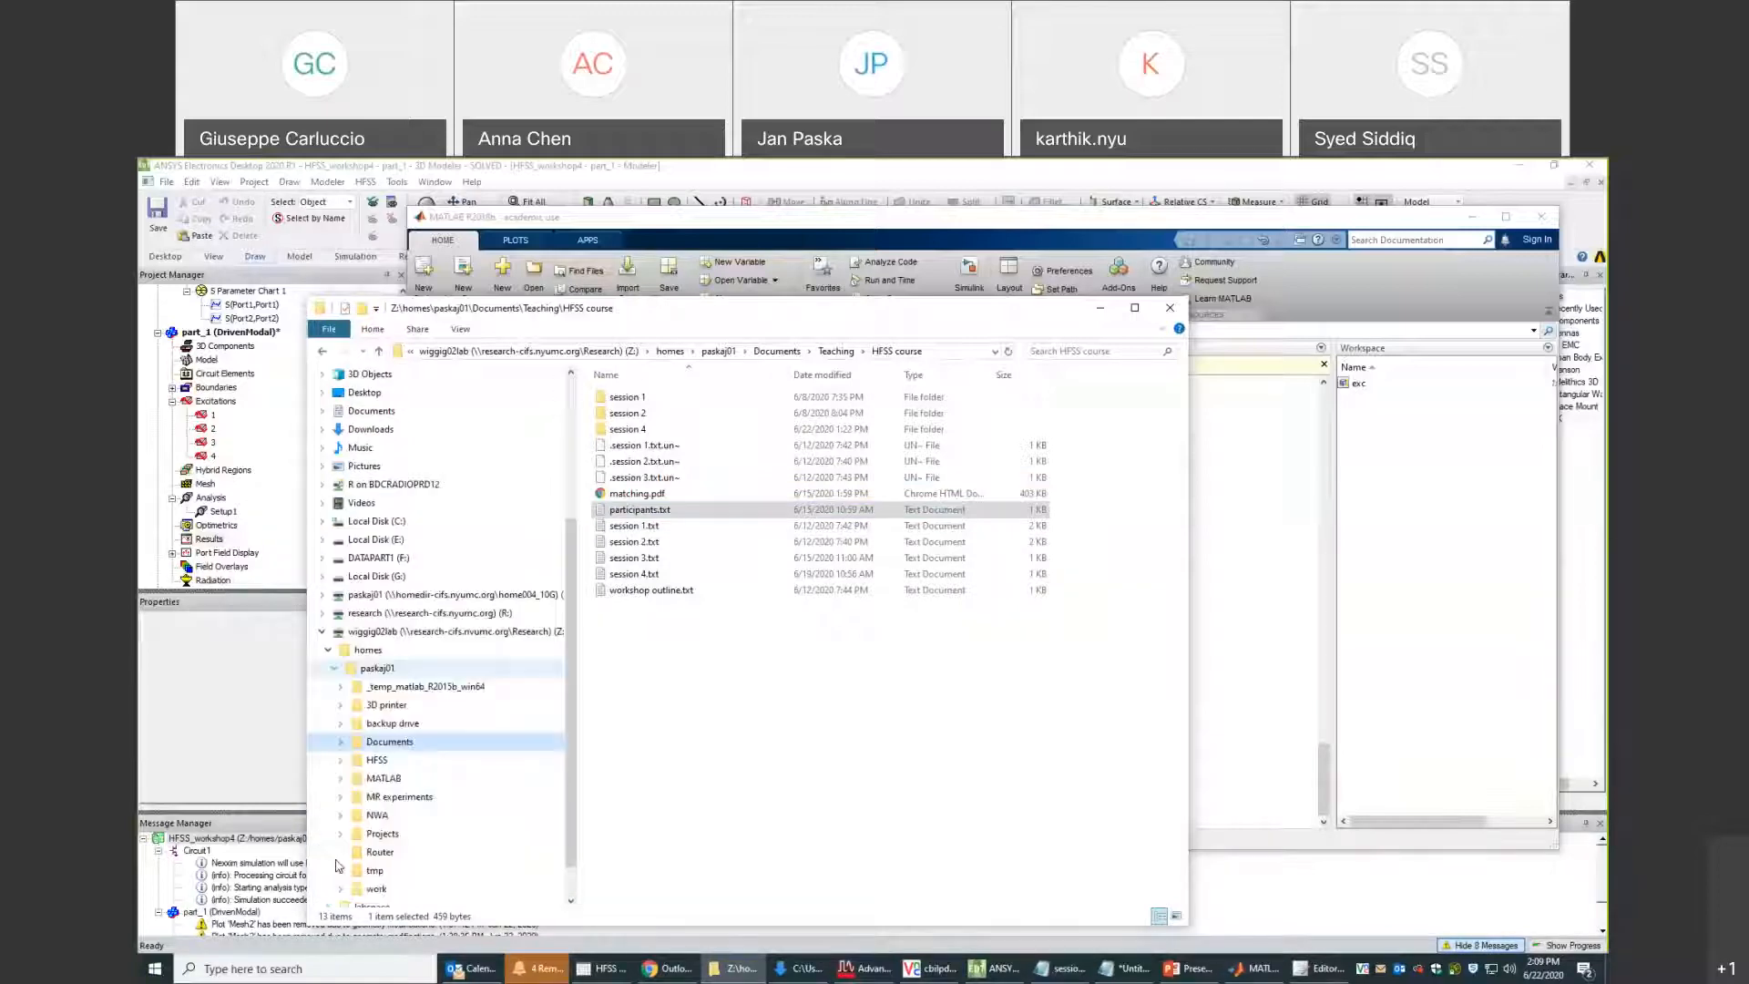
{"action": "left_click", "coordinate": [341, 760]}
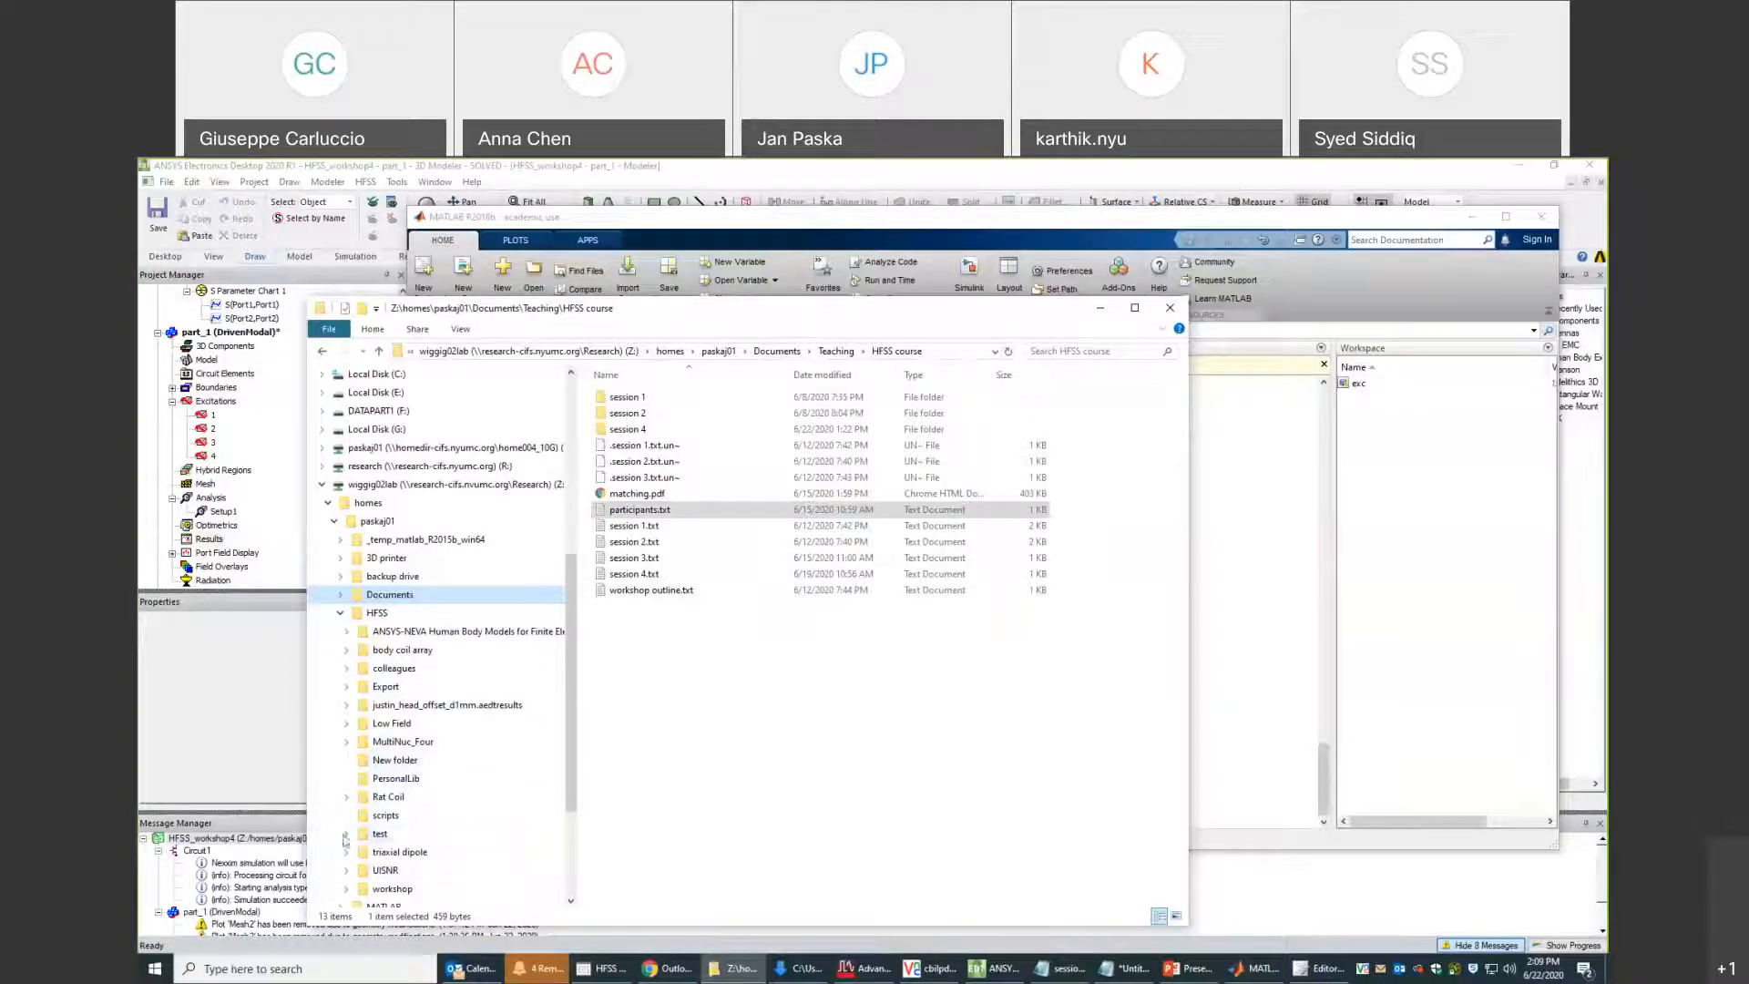
{"action": "left_click", "coordinate": [347, 889]}
{"action": "left_click", "coordinate": [392, 741]}
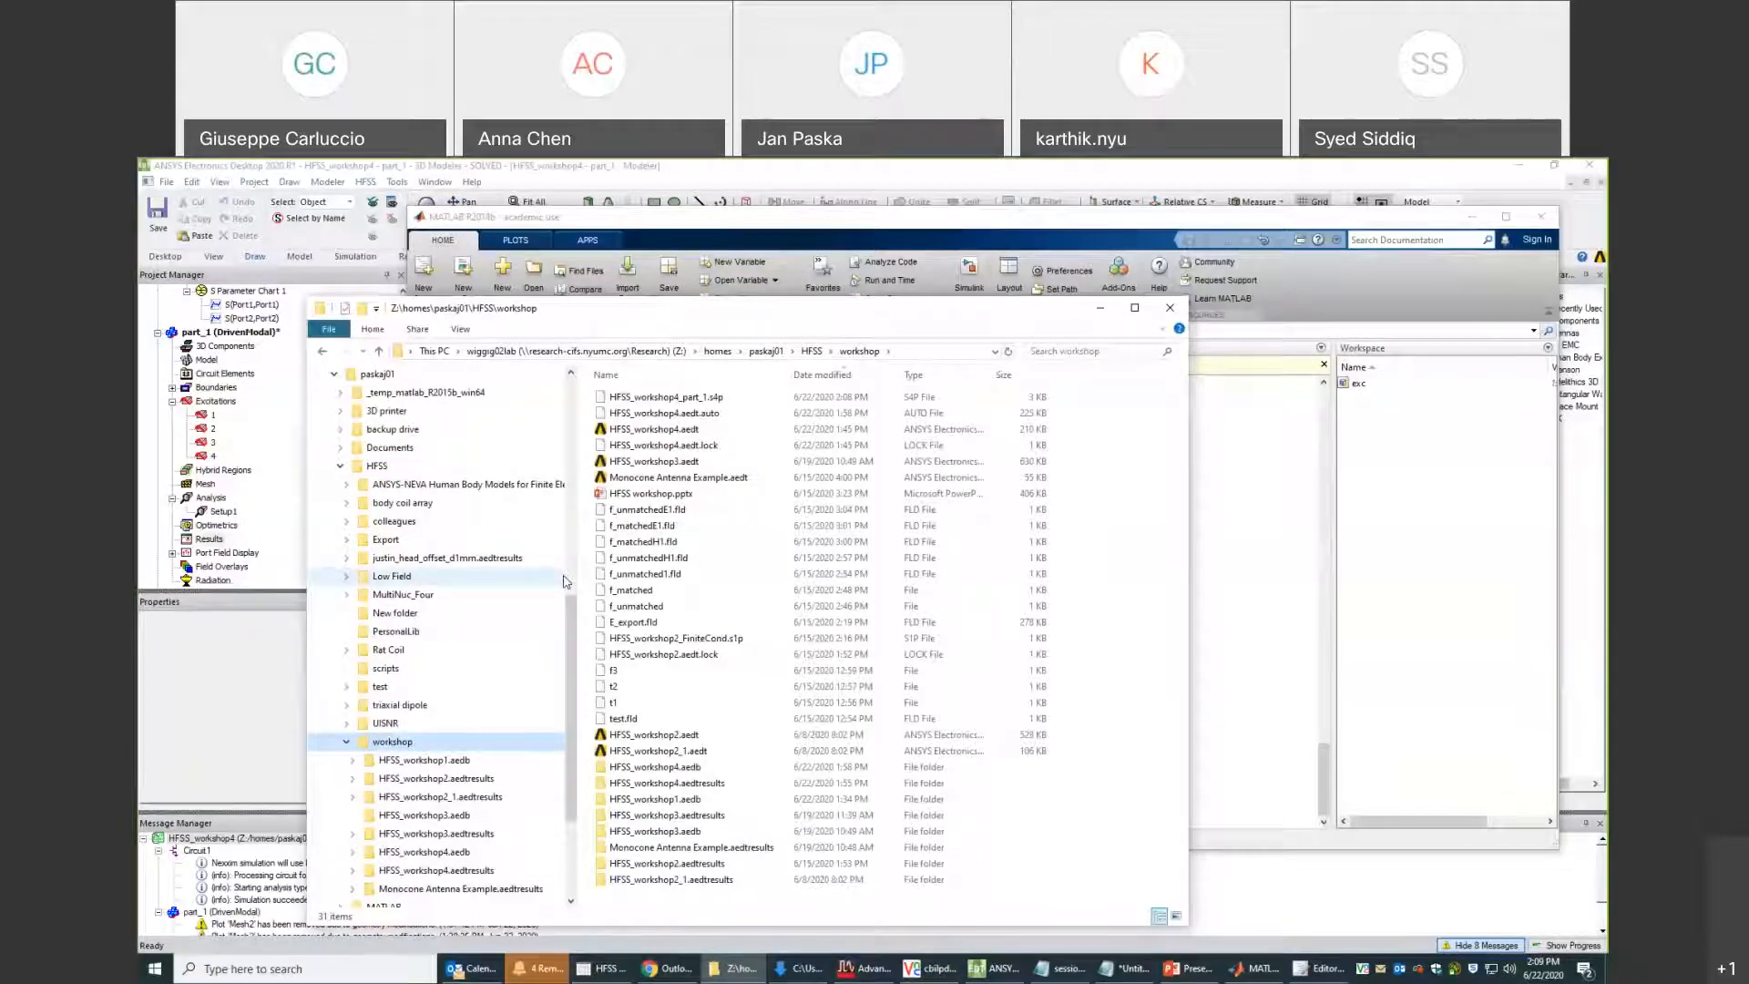
Open HFSS_workshop4_part_1.s4p in an enlarged GVim window and highlight its S-parameter data rows.
{"action": "right_click", "coordinate": [614, 398]}
{"action": "left_click", "coordinate": [642, 424]}
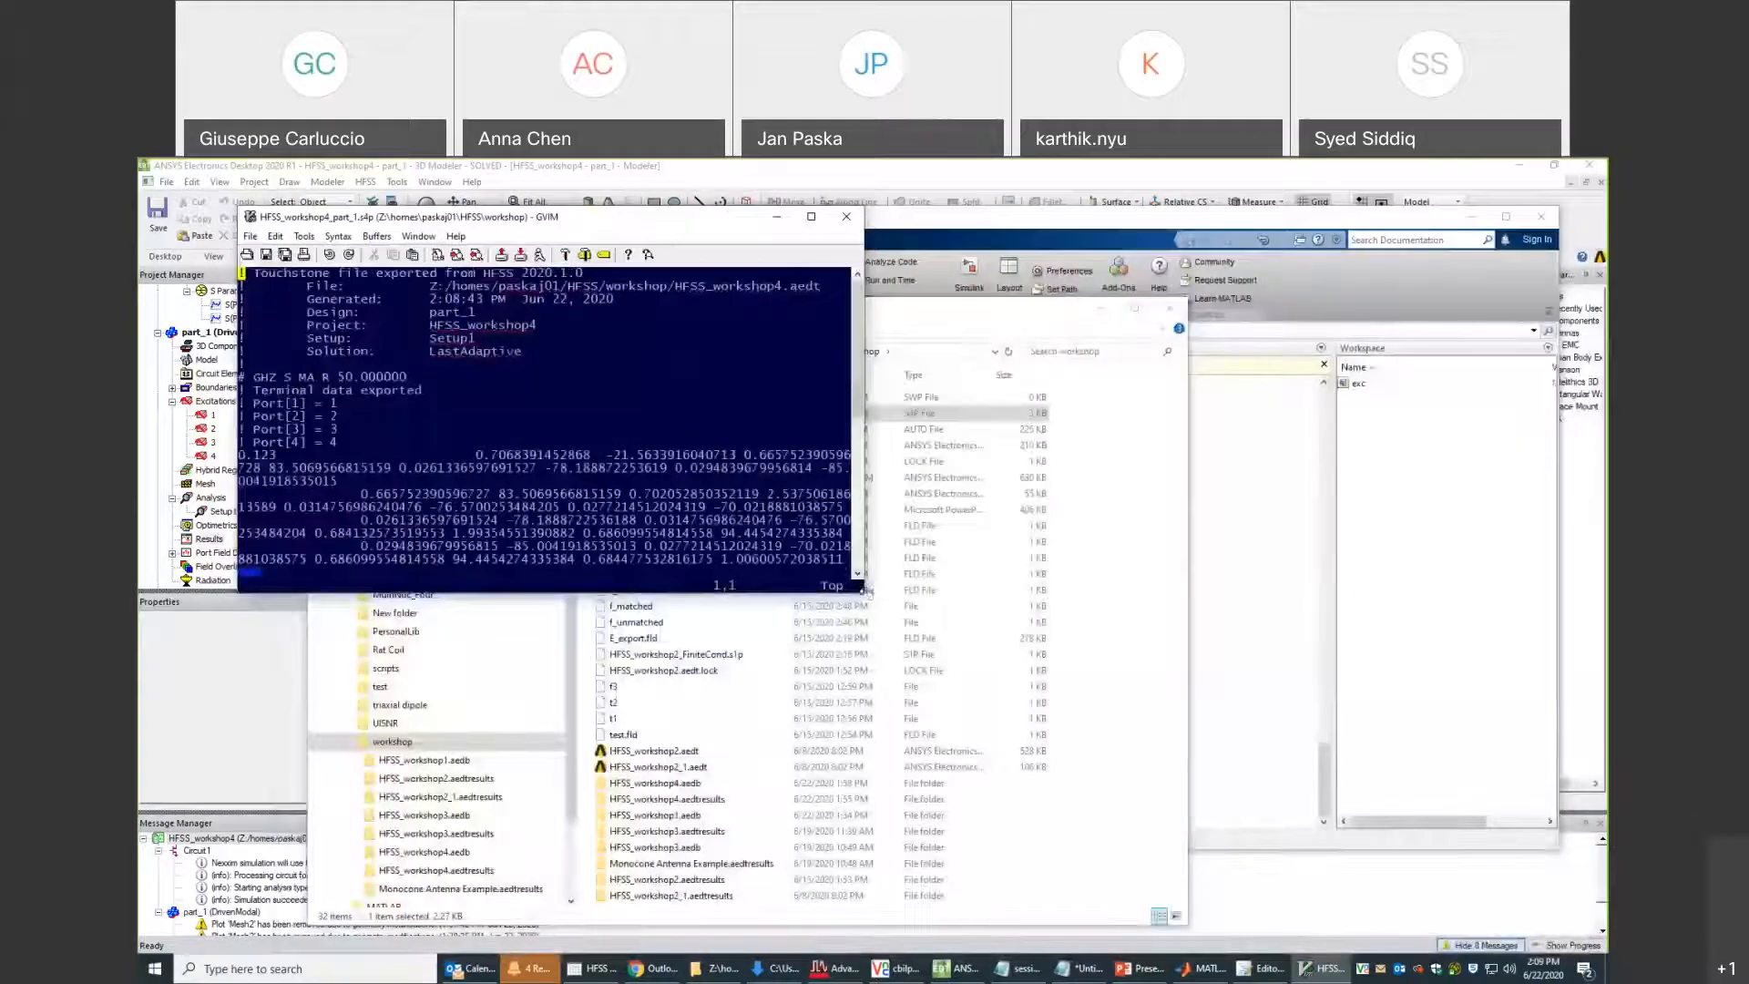
{"action": "left_click_drag", "start_coordinate": [865, 594], "coordinate": [1505, 890]}
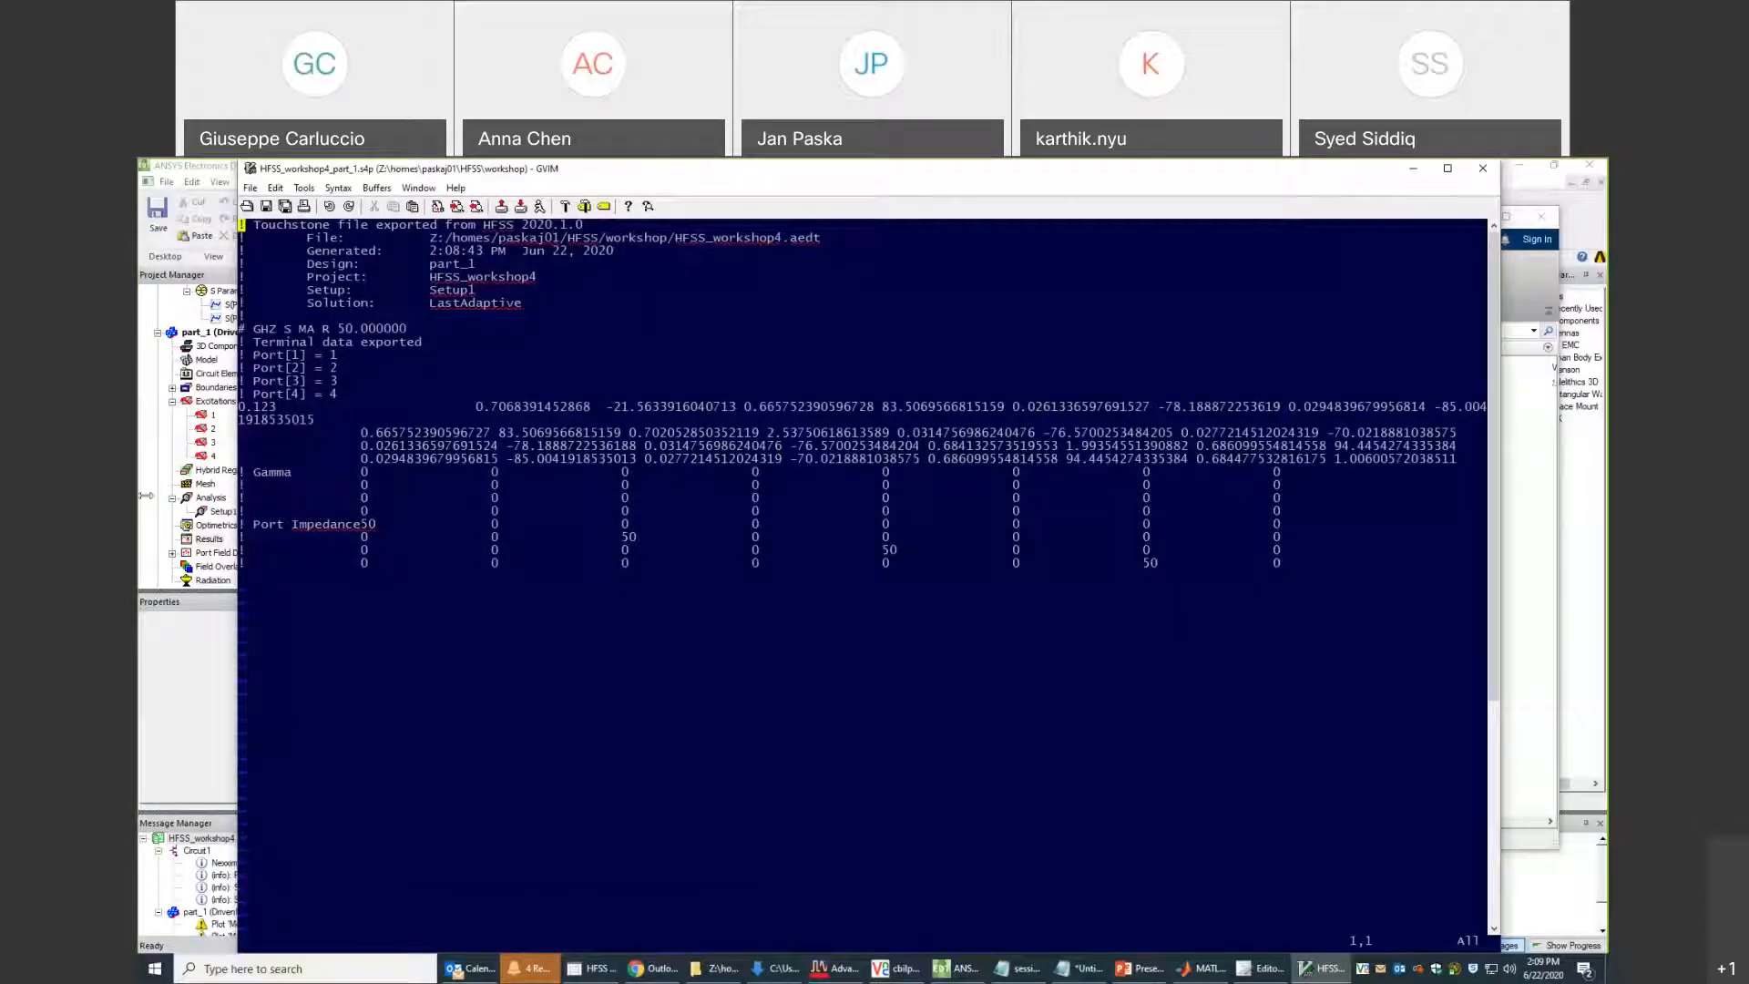
{"action": "left_click_drag", "start_coordinate": [238, 499], "coordinate": [146, 499]}
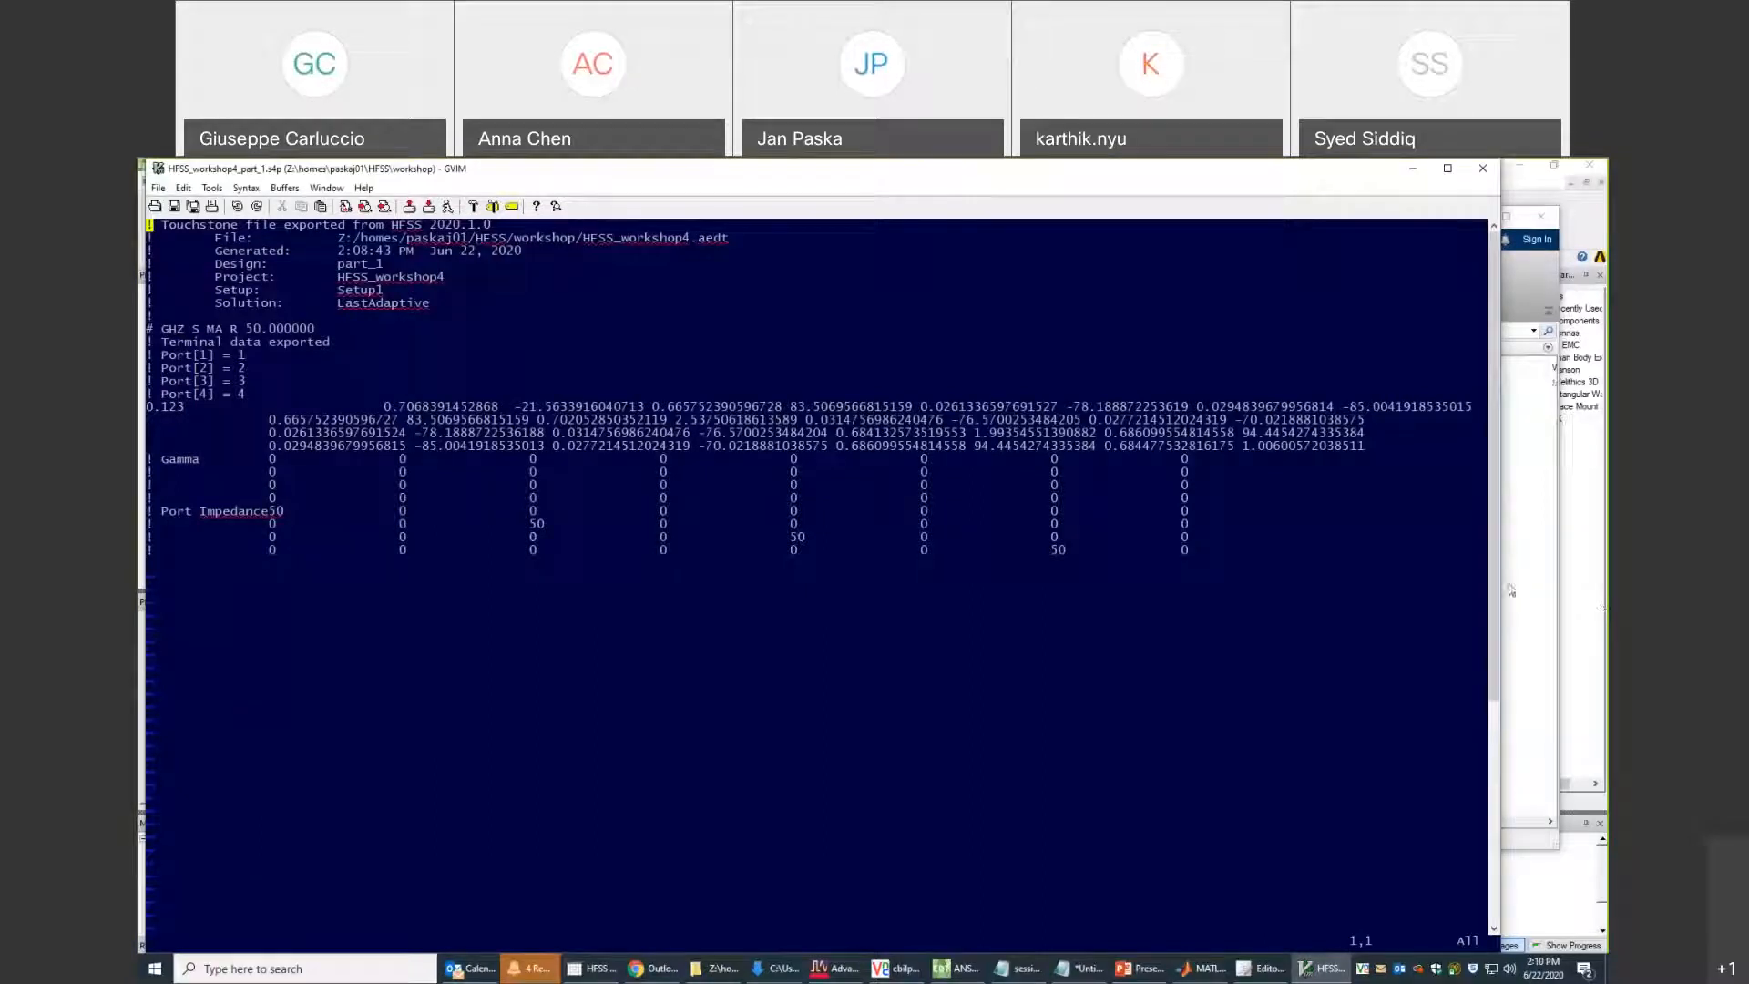
{"action": "left_click_drag", "start_coordinate": [1503, 590], "coordinate": [1601, 590]}
{"action": "left_click_drag", "start_coordinate": [241, 394], "coordinate": [1571, 457]}
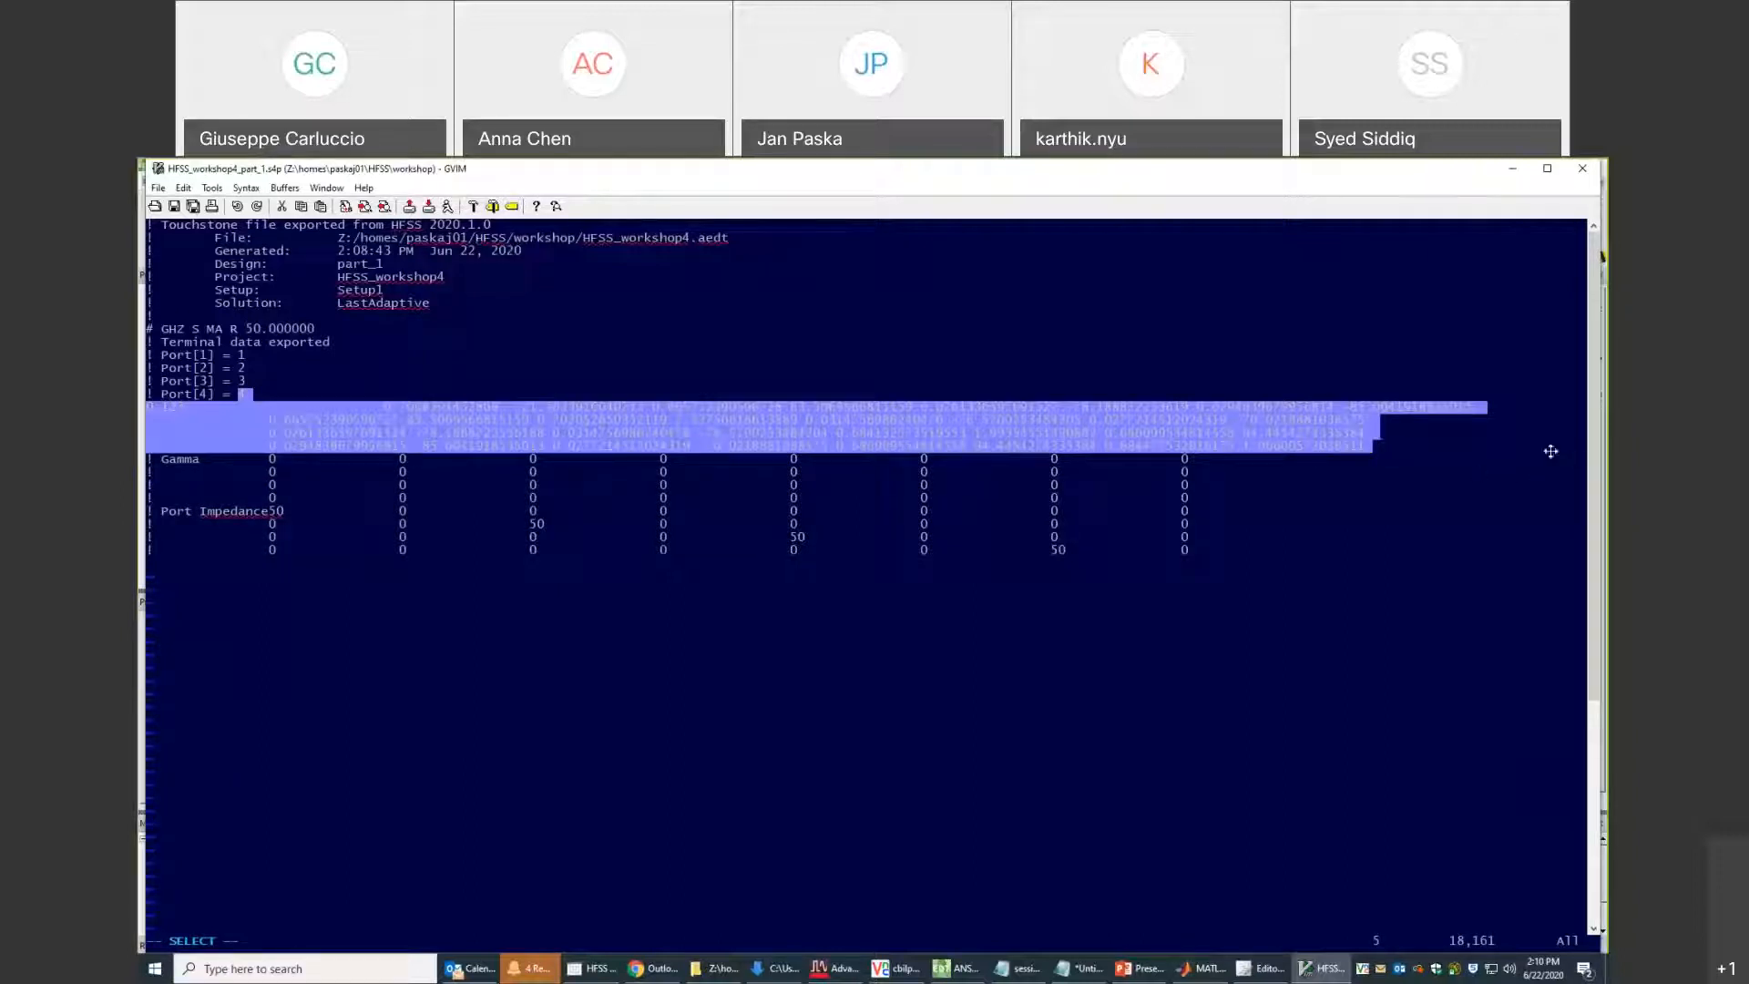
{"action": "left_click", "coordinate": [667, 374]}
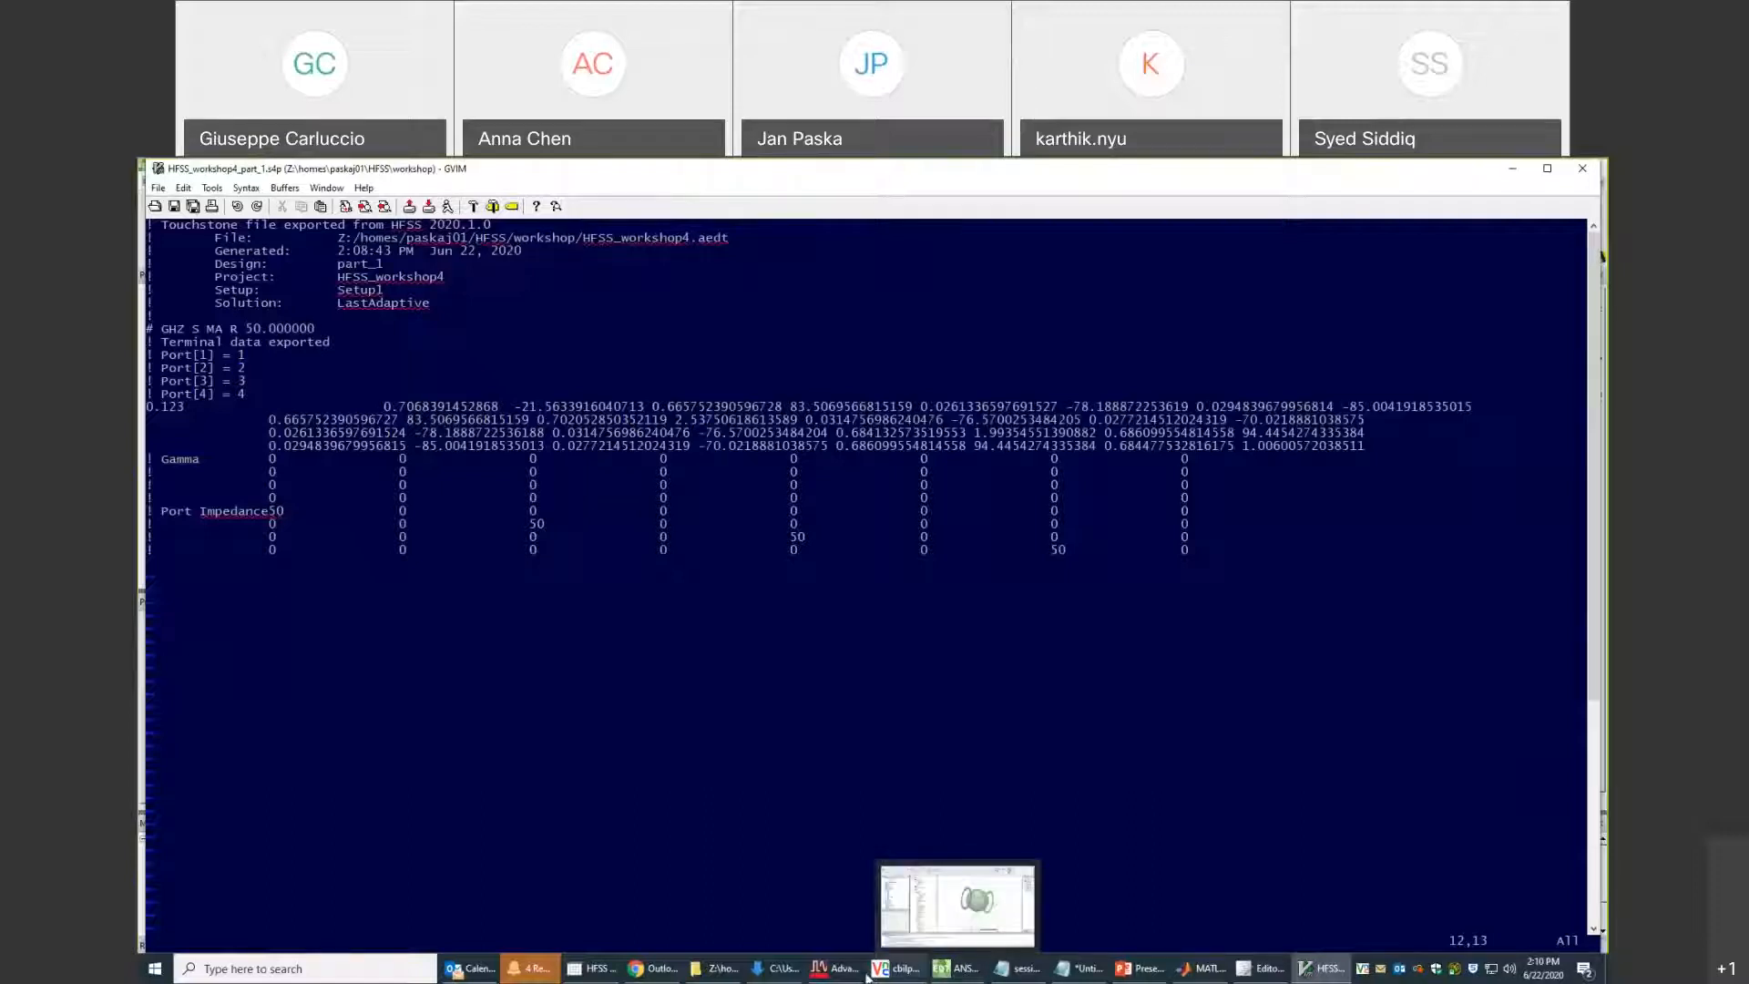
Return to ANSYS Electronics Desktop, close the solution data and open the Circuit1 schematic with nothing selected.
{"action": "mouse_move", "coordinate": [869, 976]}
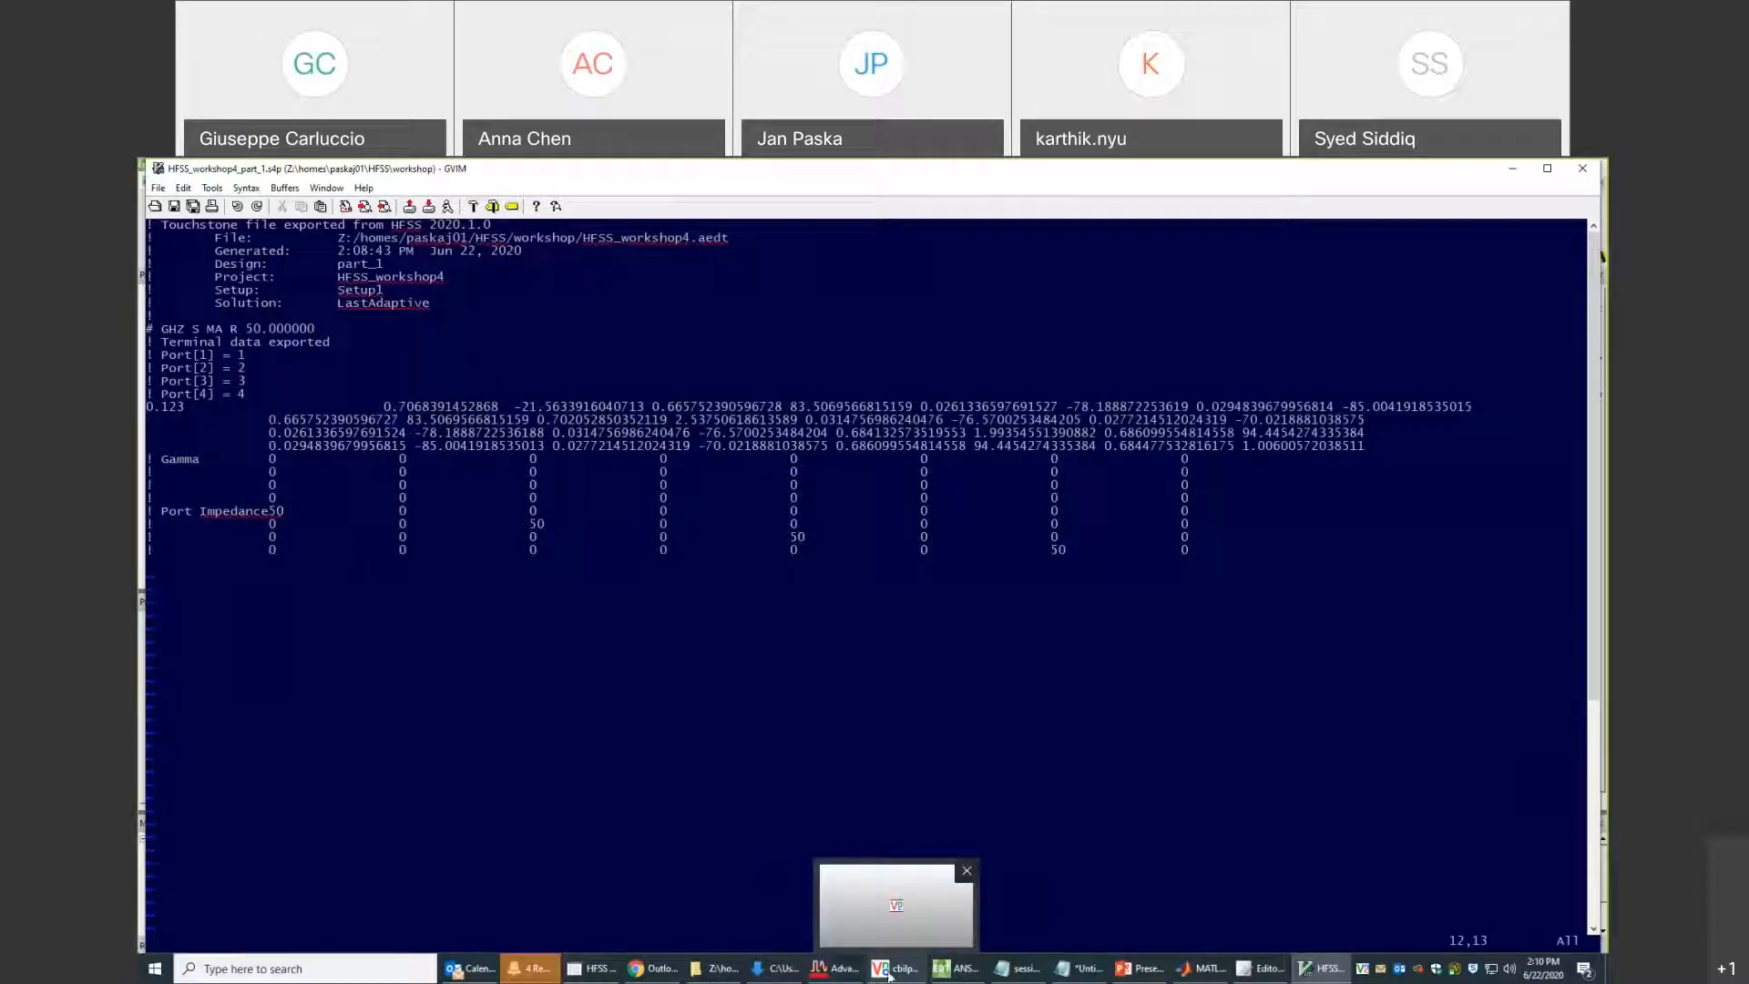
{"action": "mouse_move", "coordinate": [628, 976]}
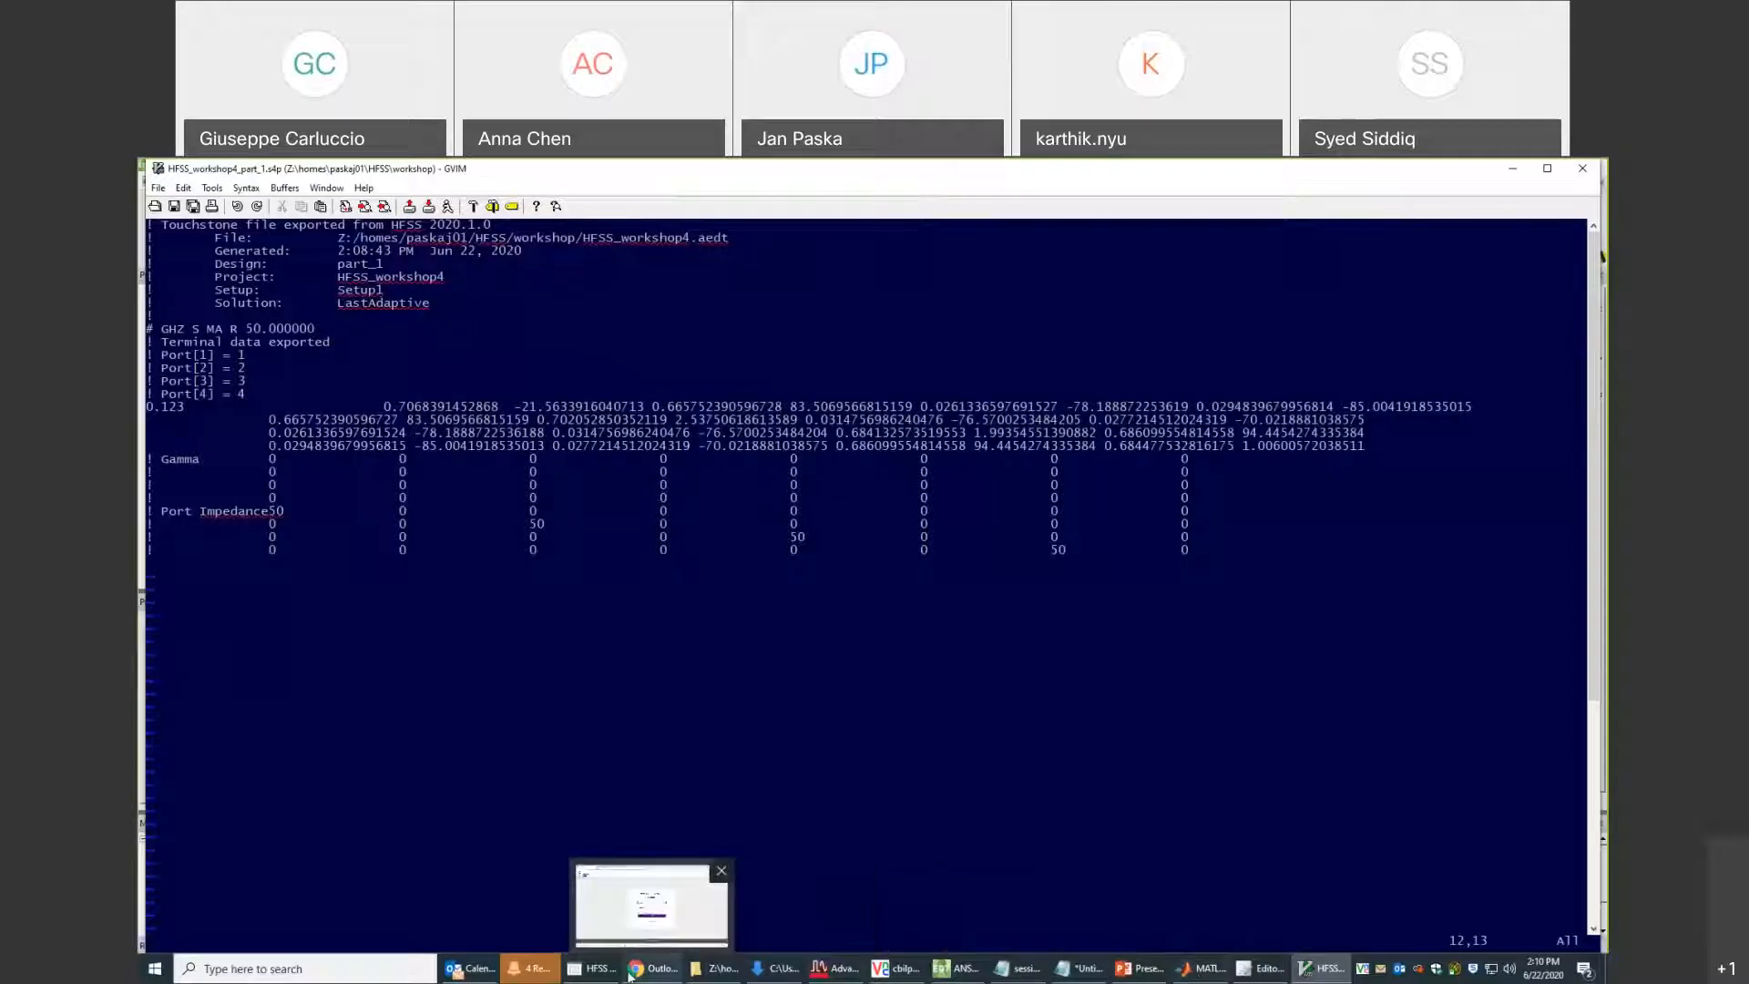
{"action": "left_click", "coordinate": [955, 978]}
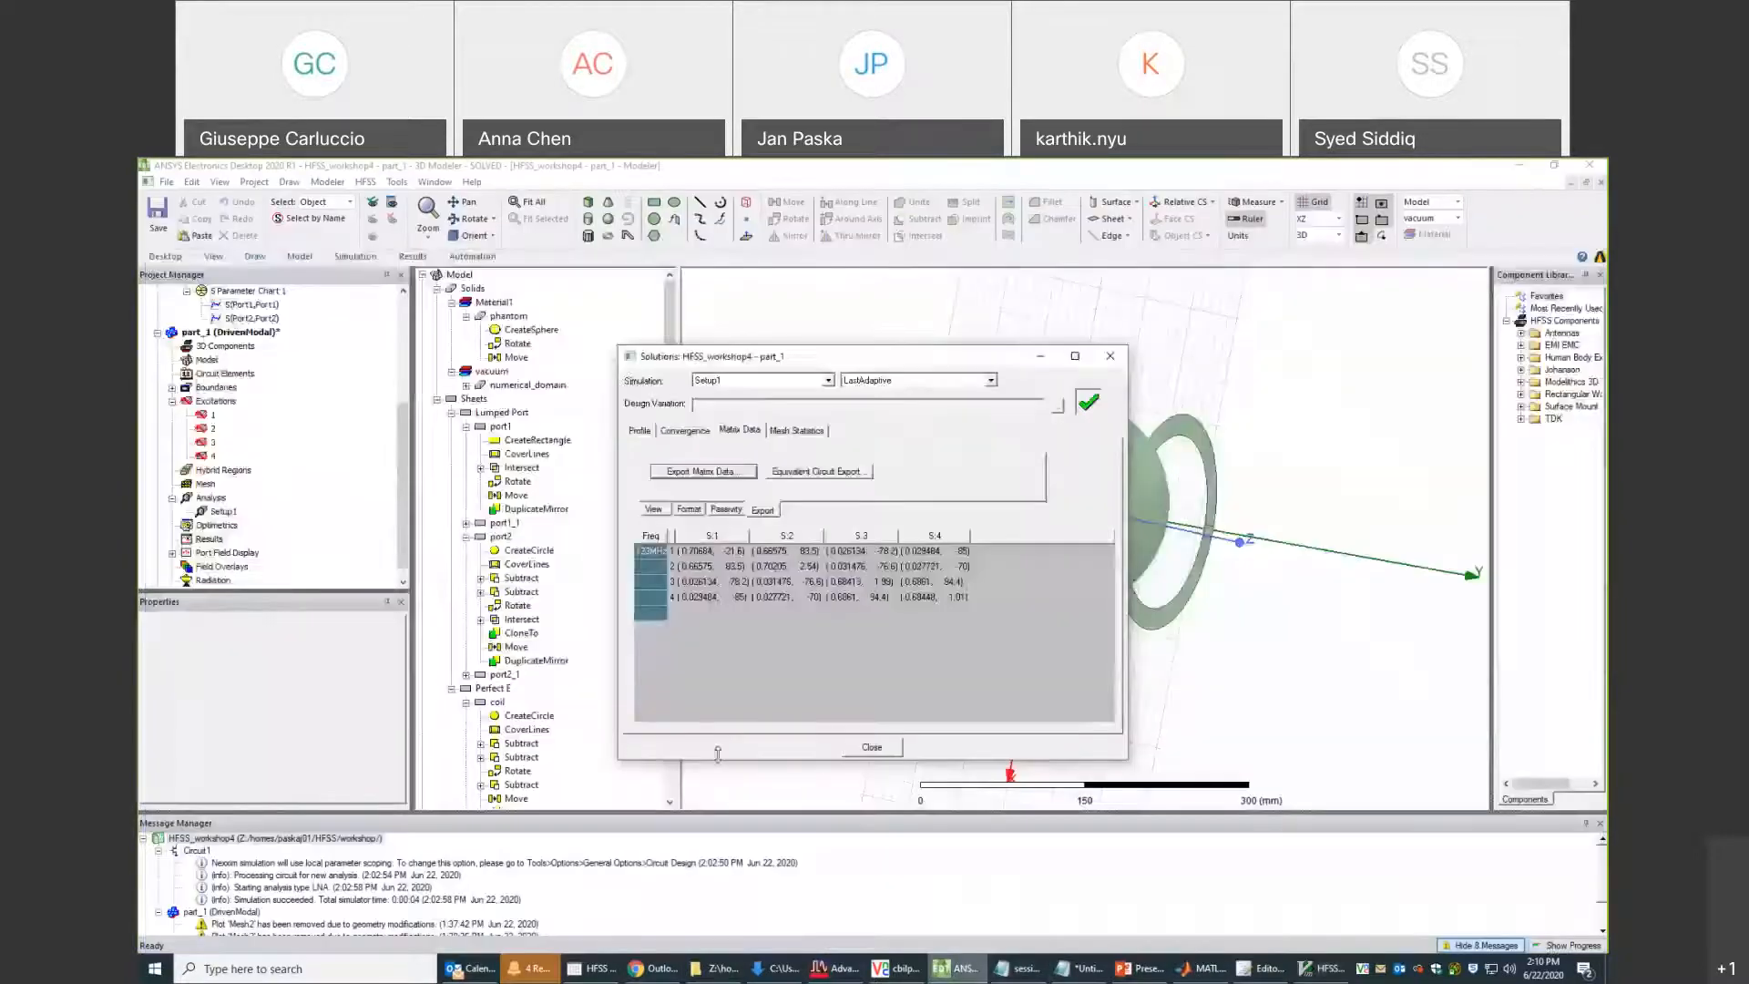
{"action": "left_click", "coordinate": [876, 745]}
{"action": "left_click_drag", "start_coordinate": [404, 447], "coordinate": [404, 341]}
{"action": "double_click", "coordinate": [199, 306]}
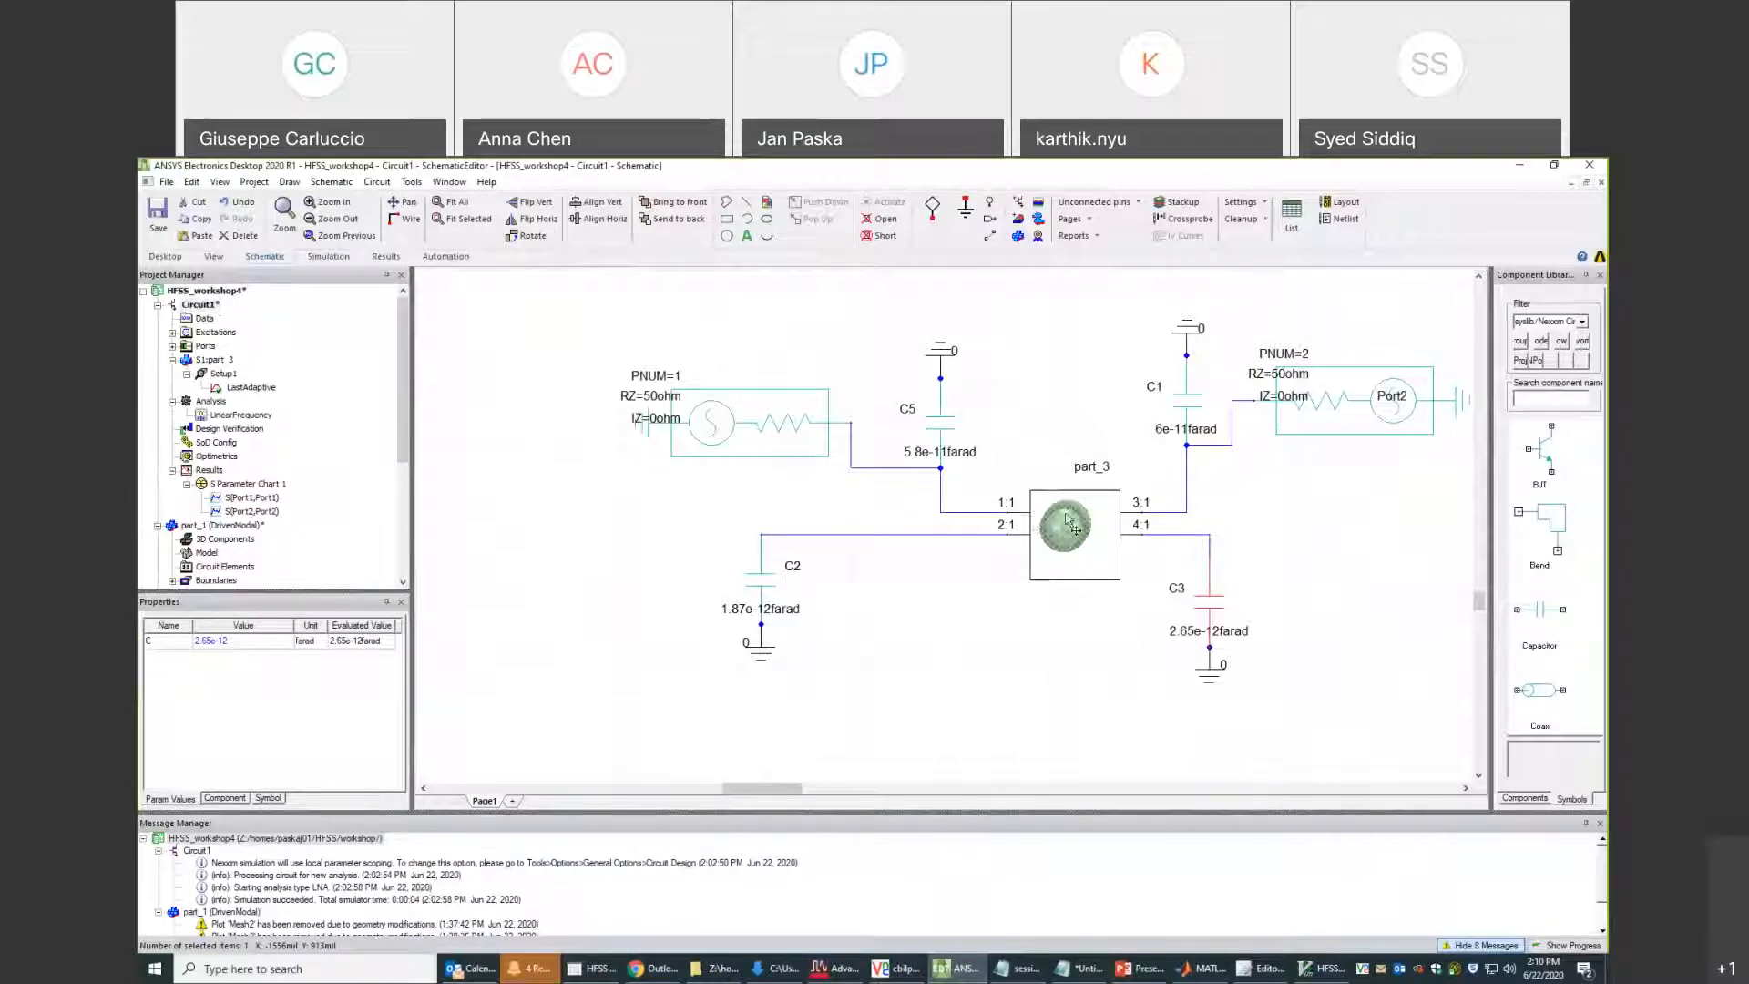
{"action": "left_click", "coordinate": [1066, 424]}
{"action": "scroll", "coordinate": [1071, 421], "scroll_direction": "down", "scroll_amount": 2}
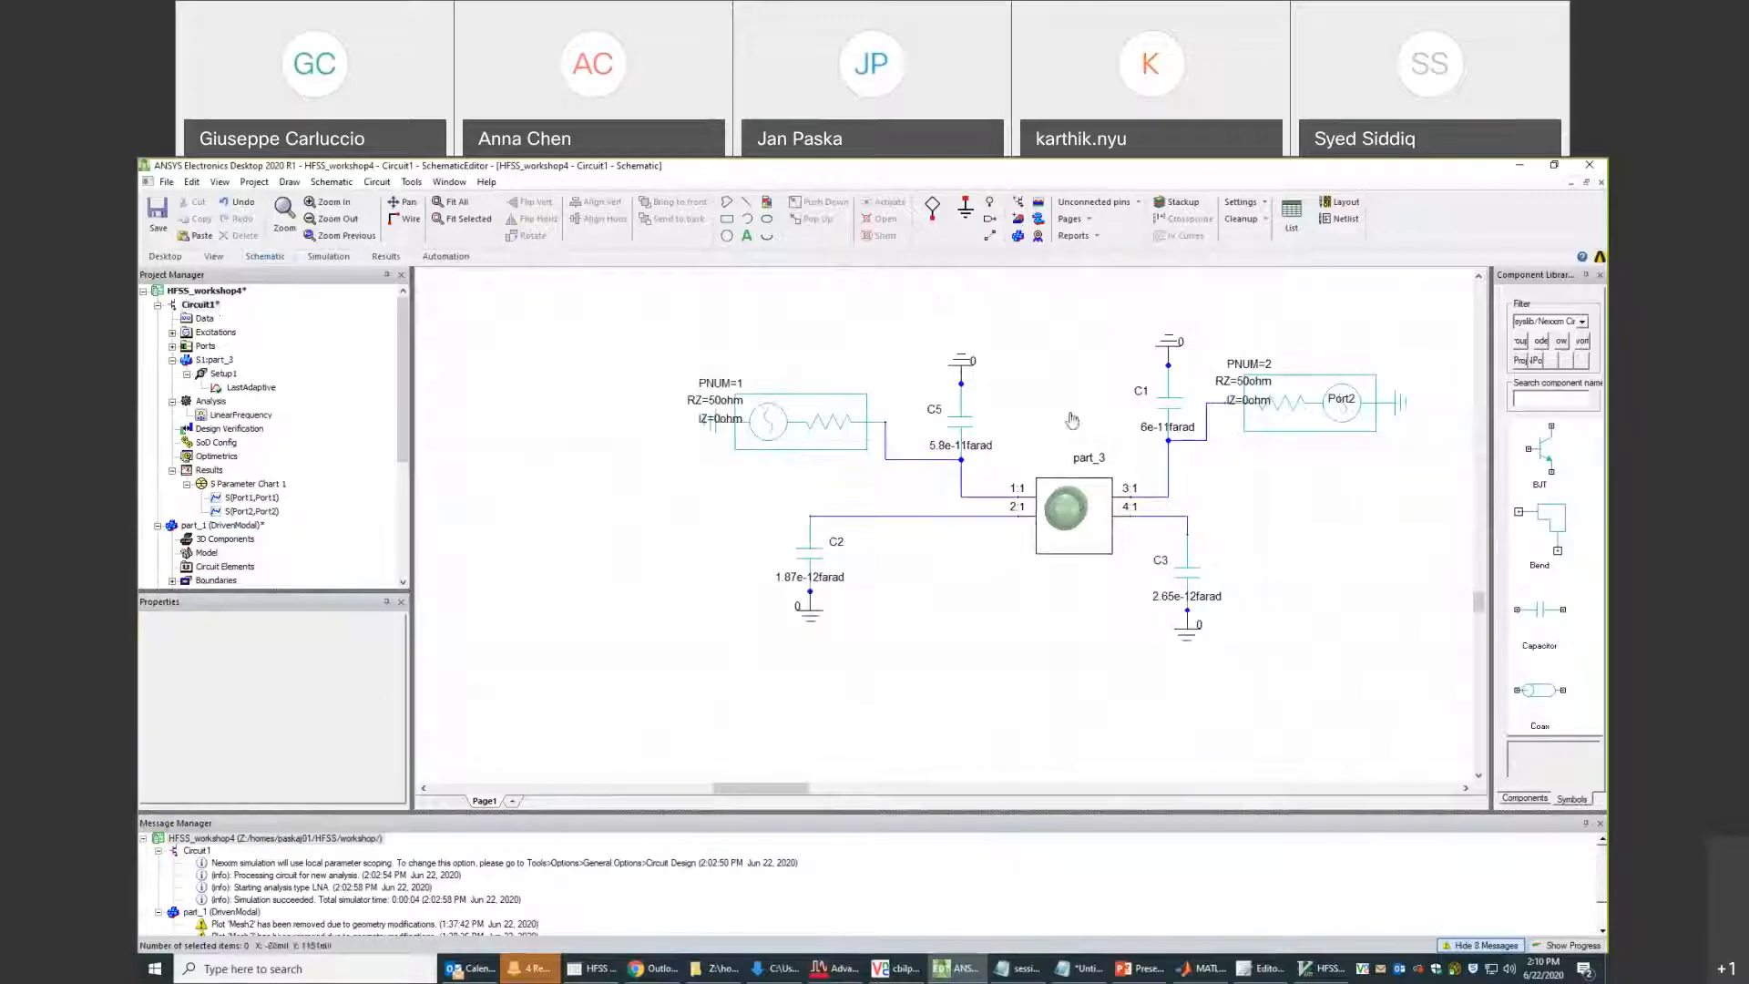
{"action": "key", "text": "shift"}
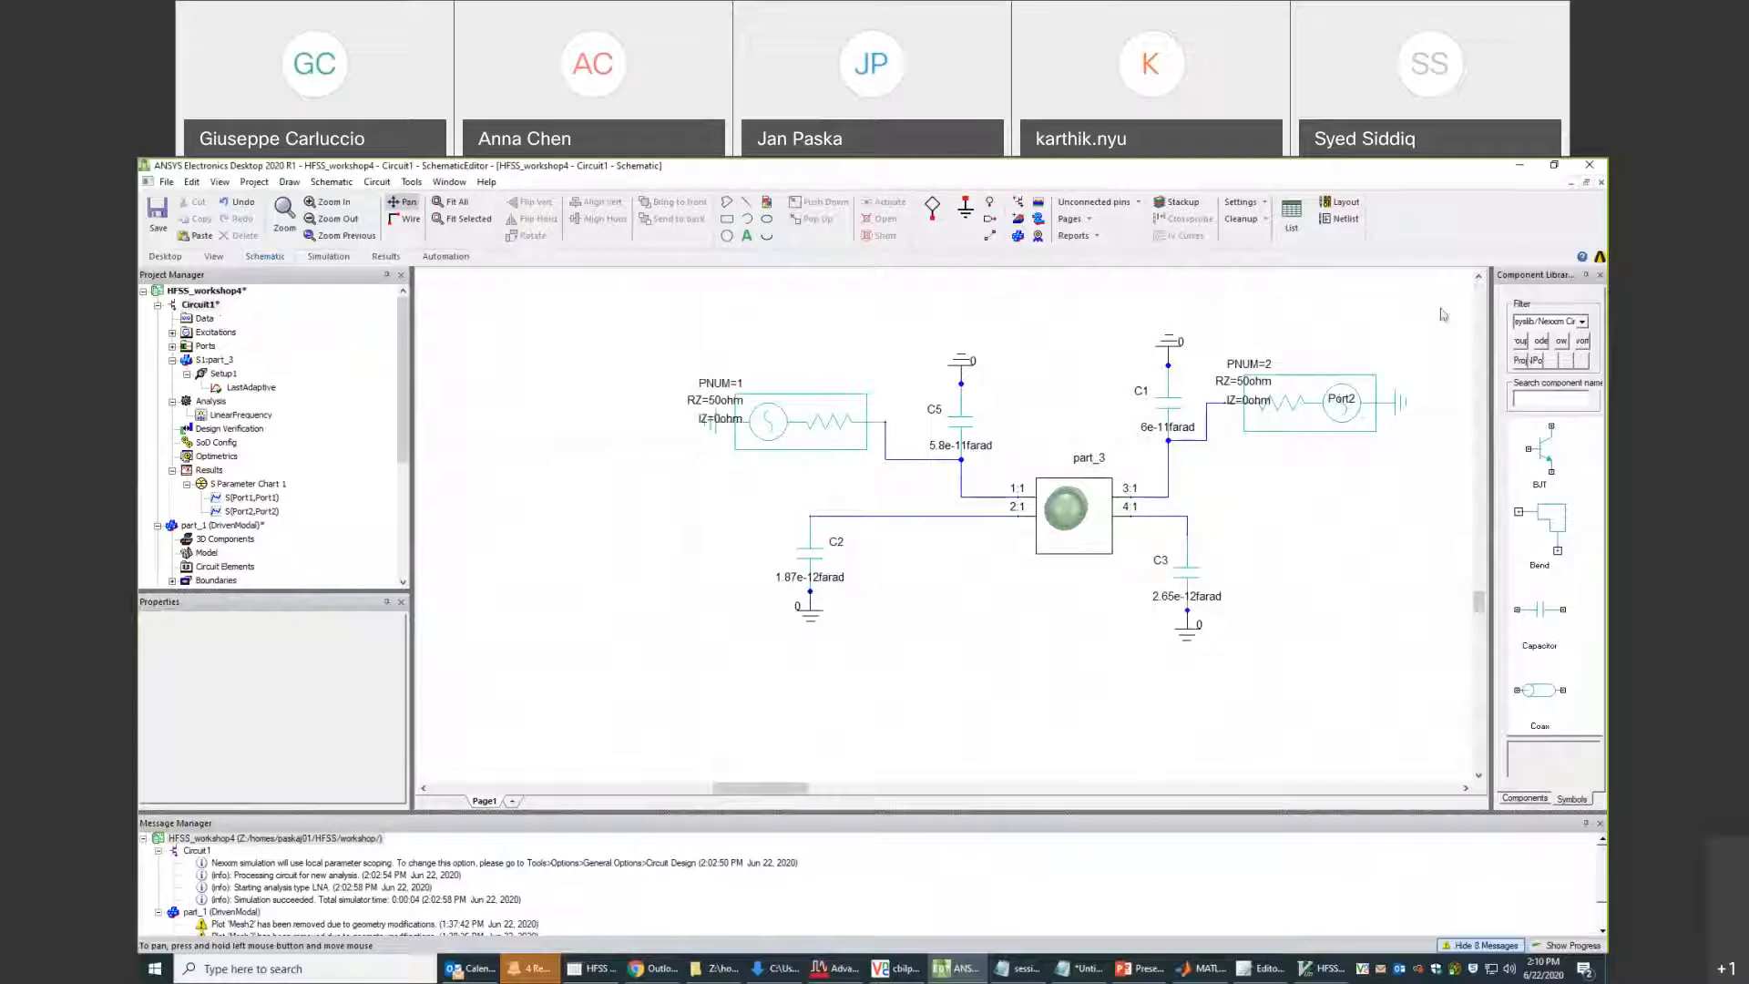
Analyze the Circuit1 matching circuit with its existing LinearFrequency setup.
{"action": "left_click", "coordinate": [1057, 227]}
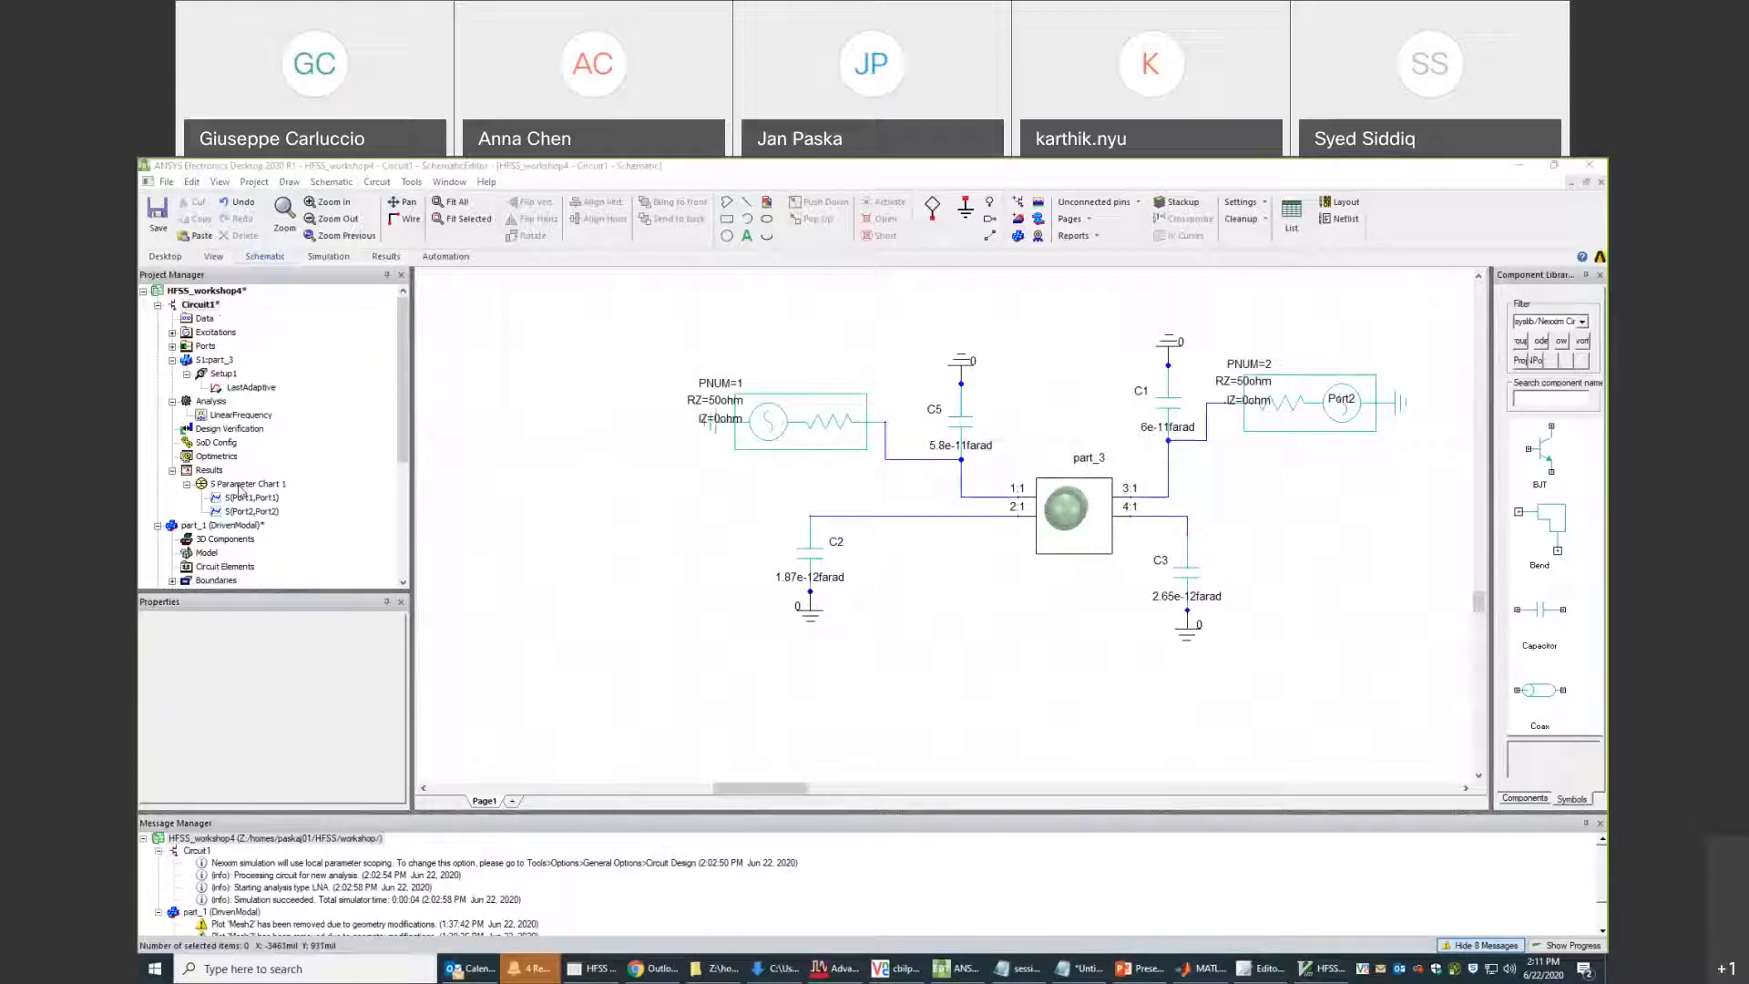
{"action": "right_click", "coordinate": [211, 403]}
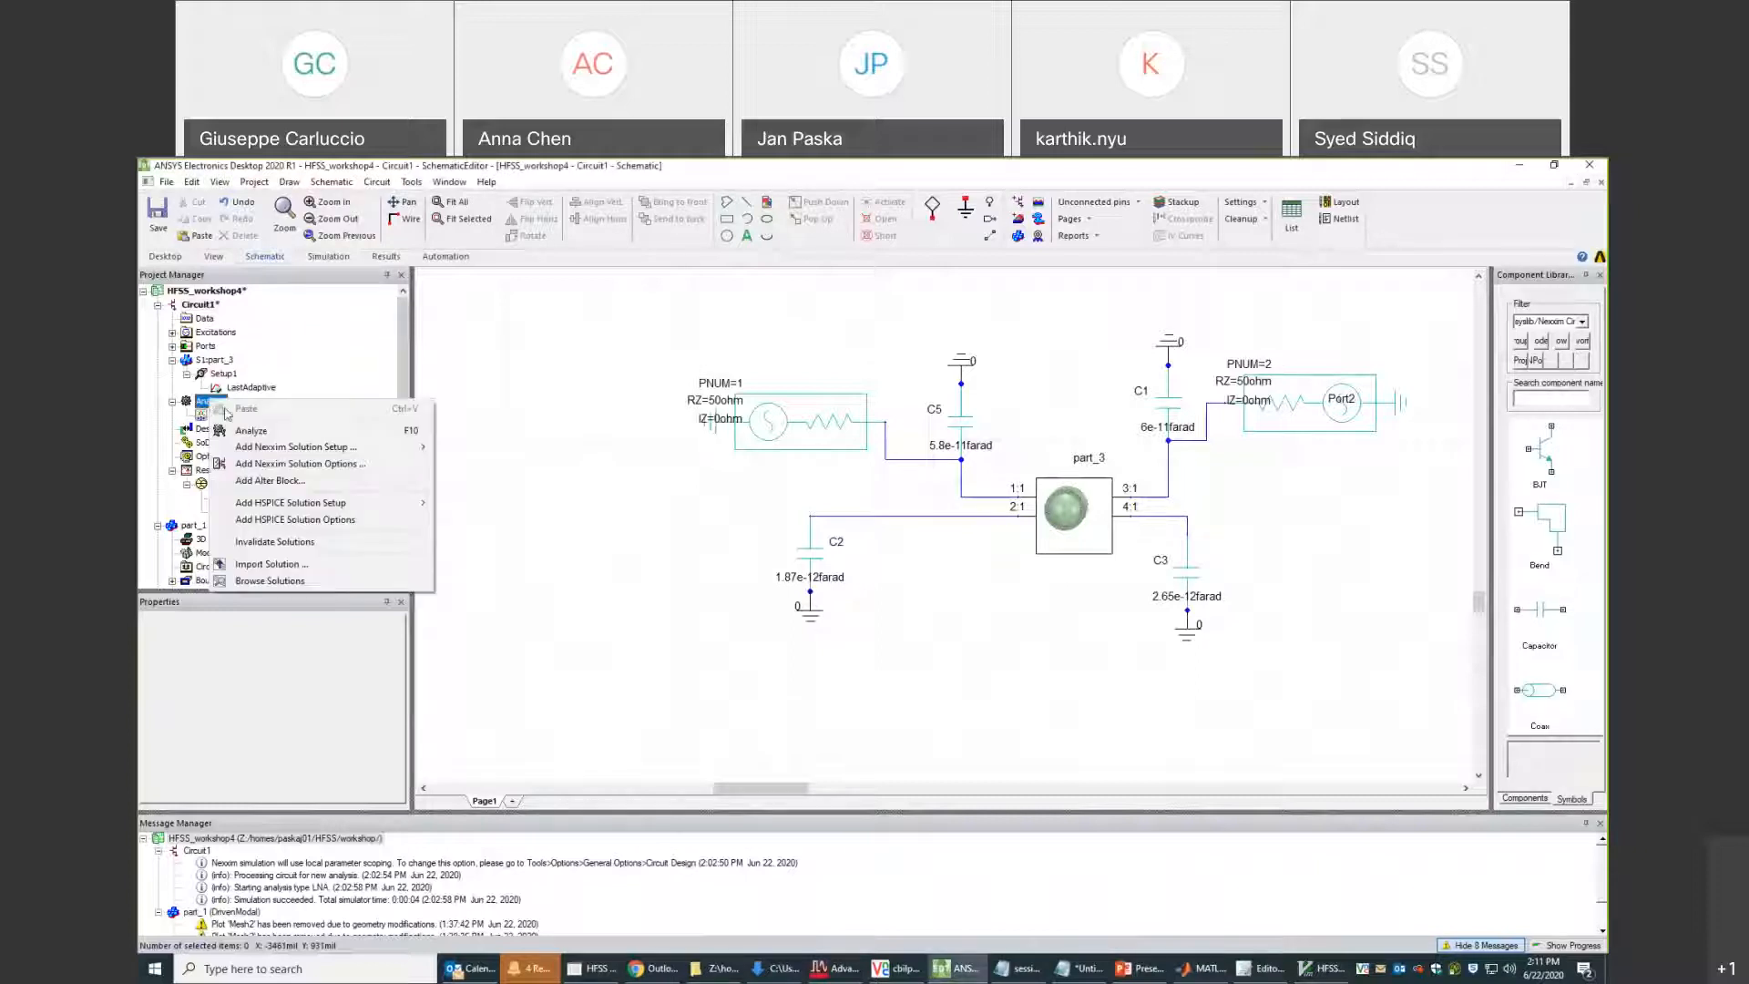
{"action": "left_click", "coordinate": [244, 432]}
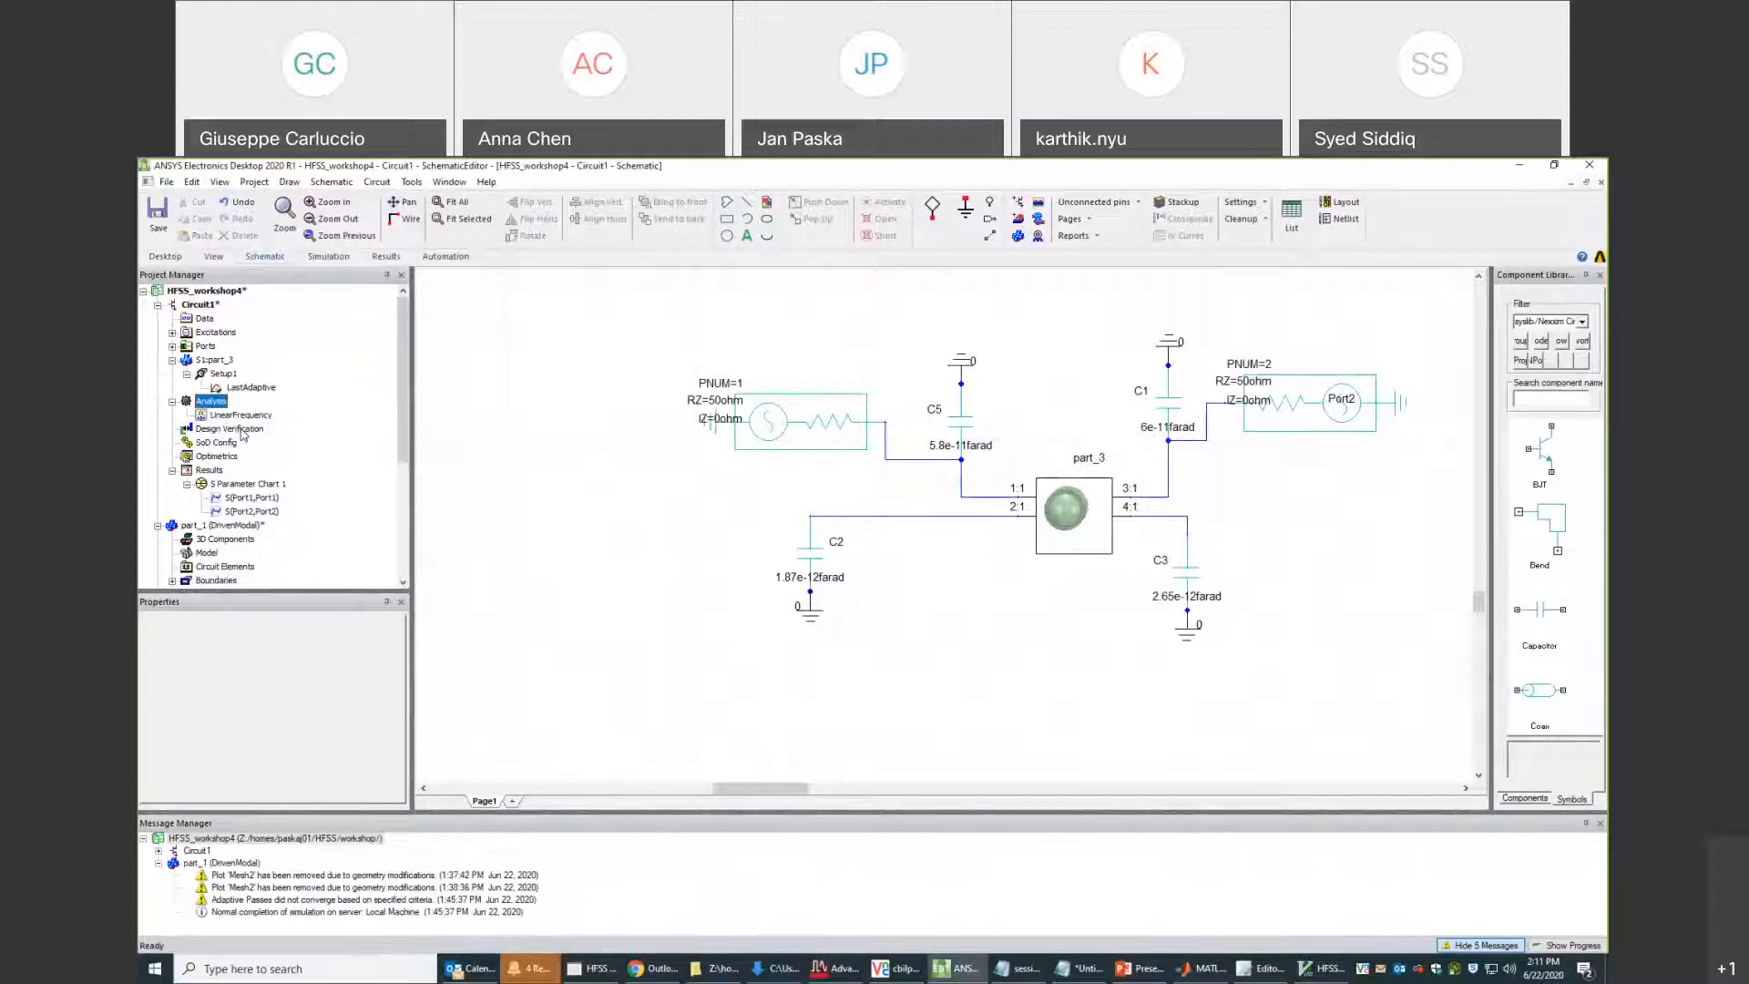
Open S Parameter Chart 1 and inspect the S(Port1,Port1) and S(Port2,Port2) traces near the centre of the Smith chart.
{"action": "double_click", "coordinate": [228, 483]}
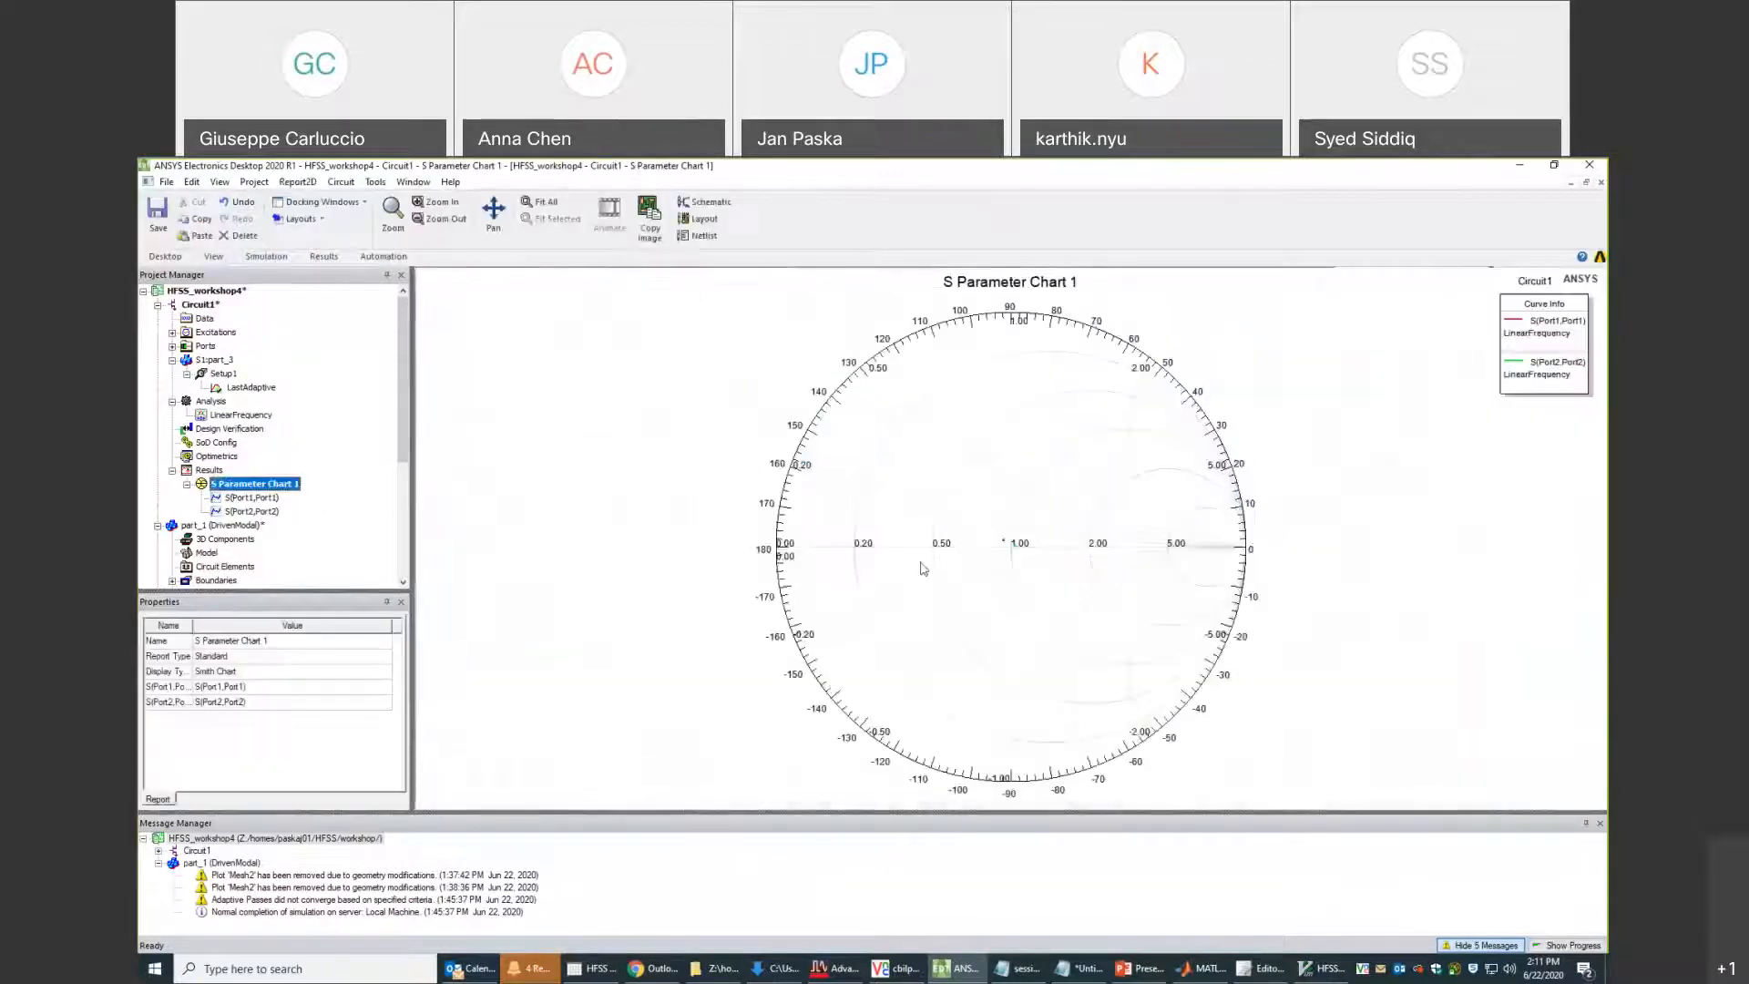
{"action": "left_click", "coordinate": [1005, 545]}
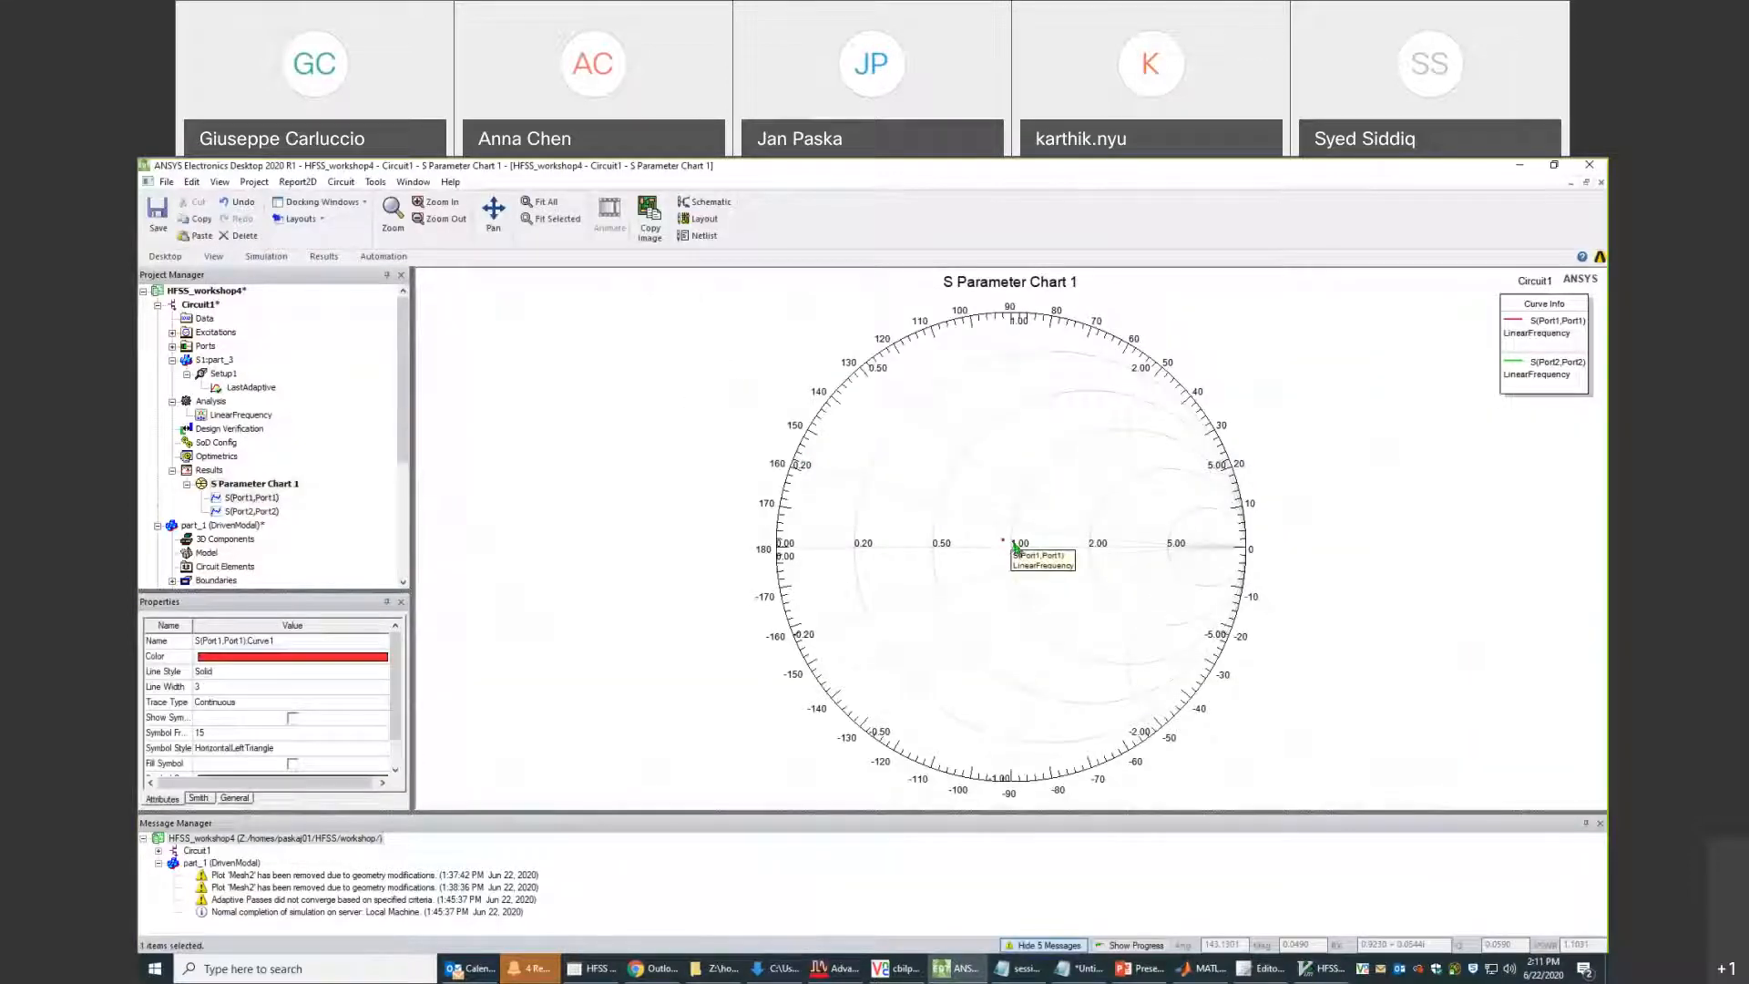
{"action": "left_click", "coordinate": [1009, 546]}
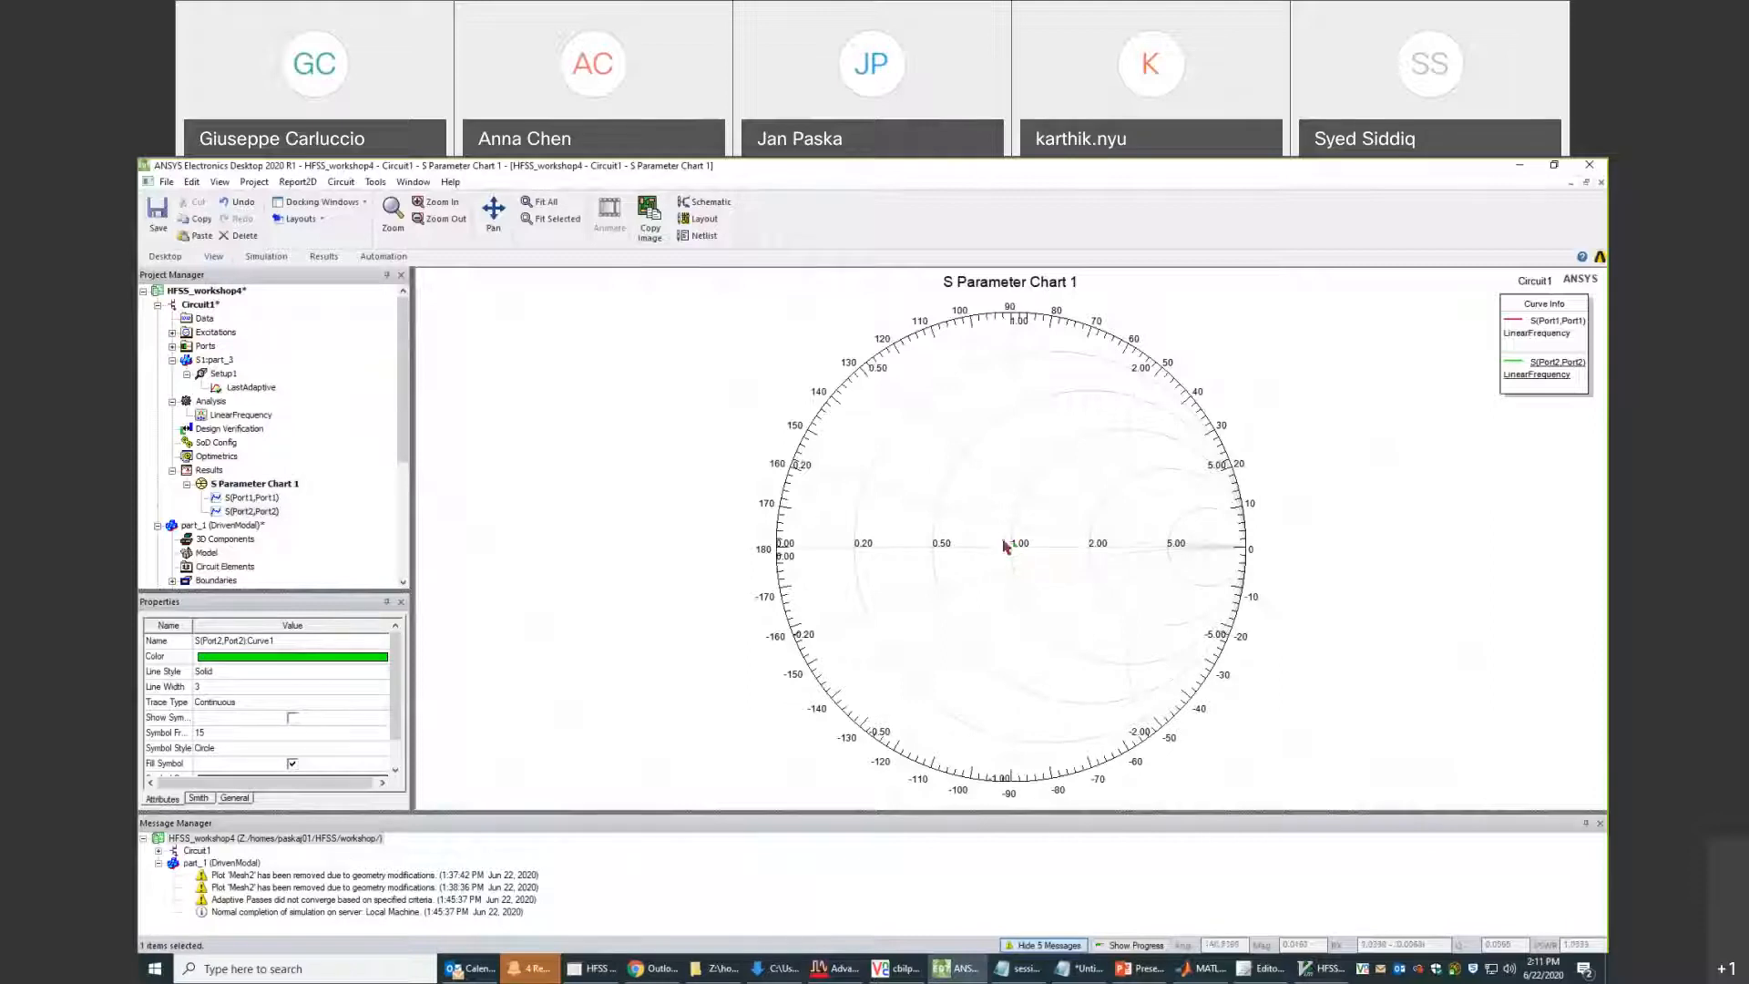
{"action": "left_click", "coordinate": [1005, 545]}
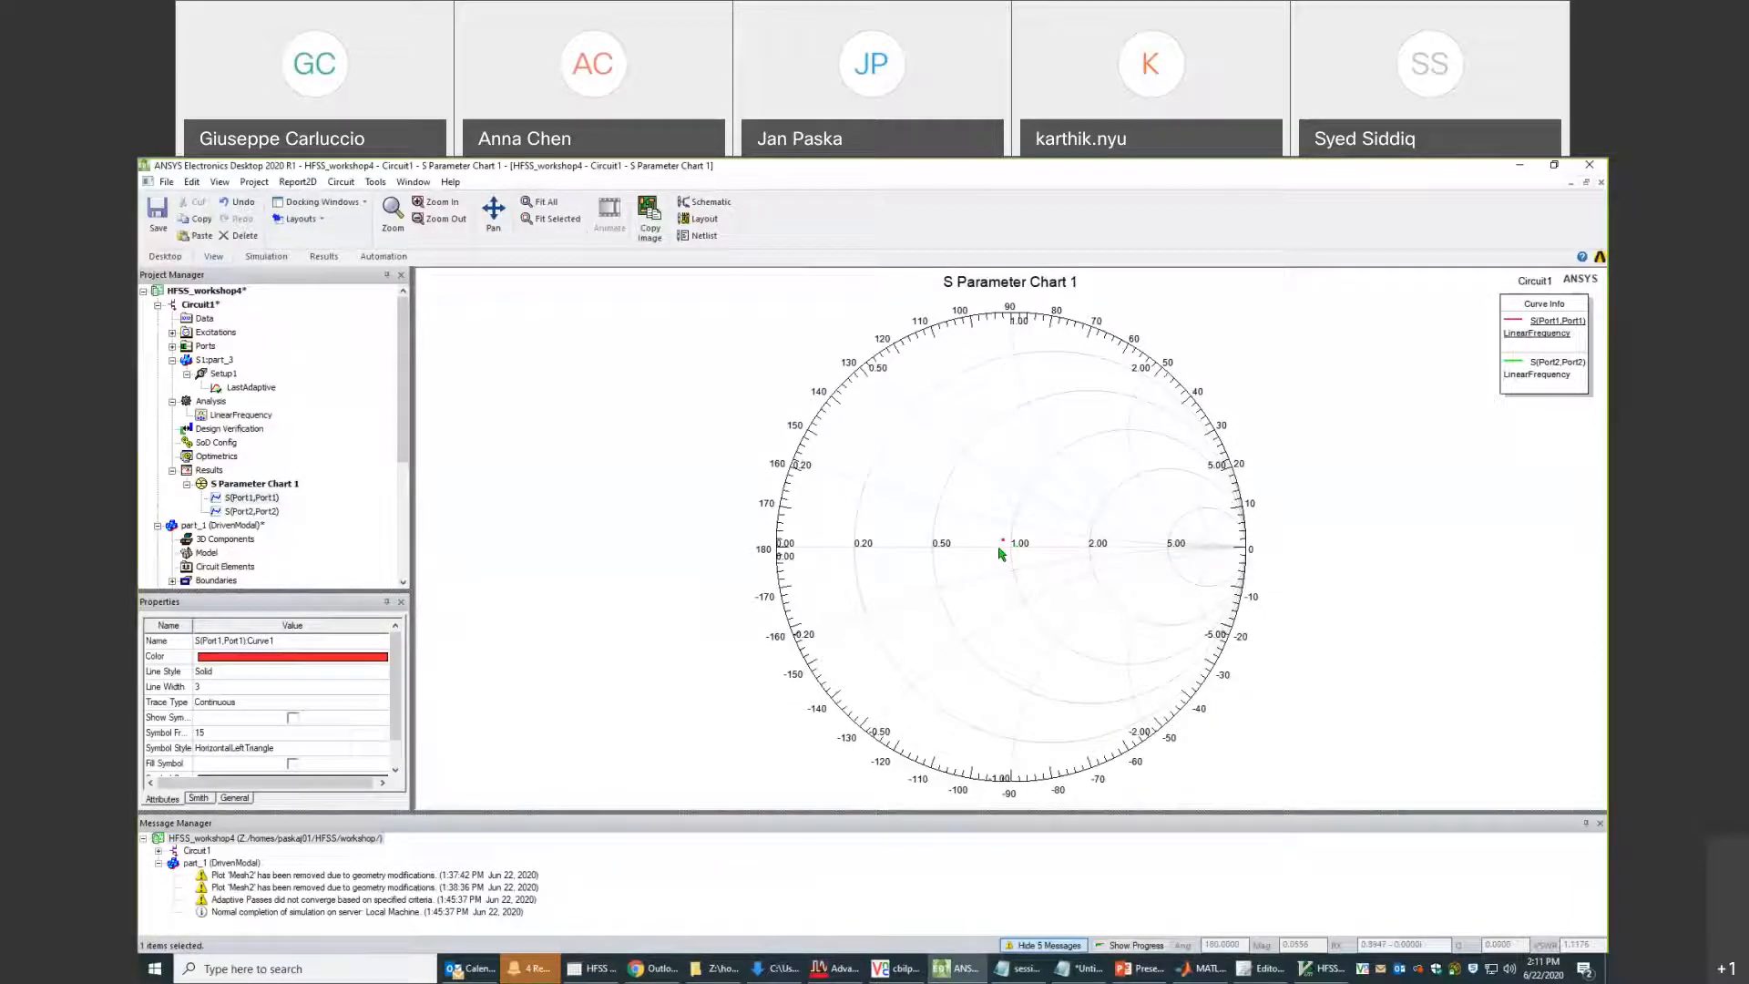
View the part_1 coil and phantom model from another angle, and return to Circuit1's S Parameter Chart 1.
{"action": "double_click", "coordinate": [239, 526]}
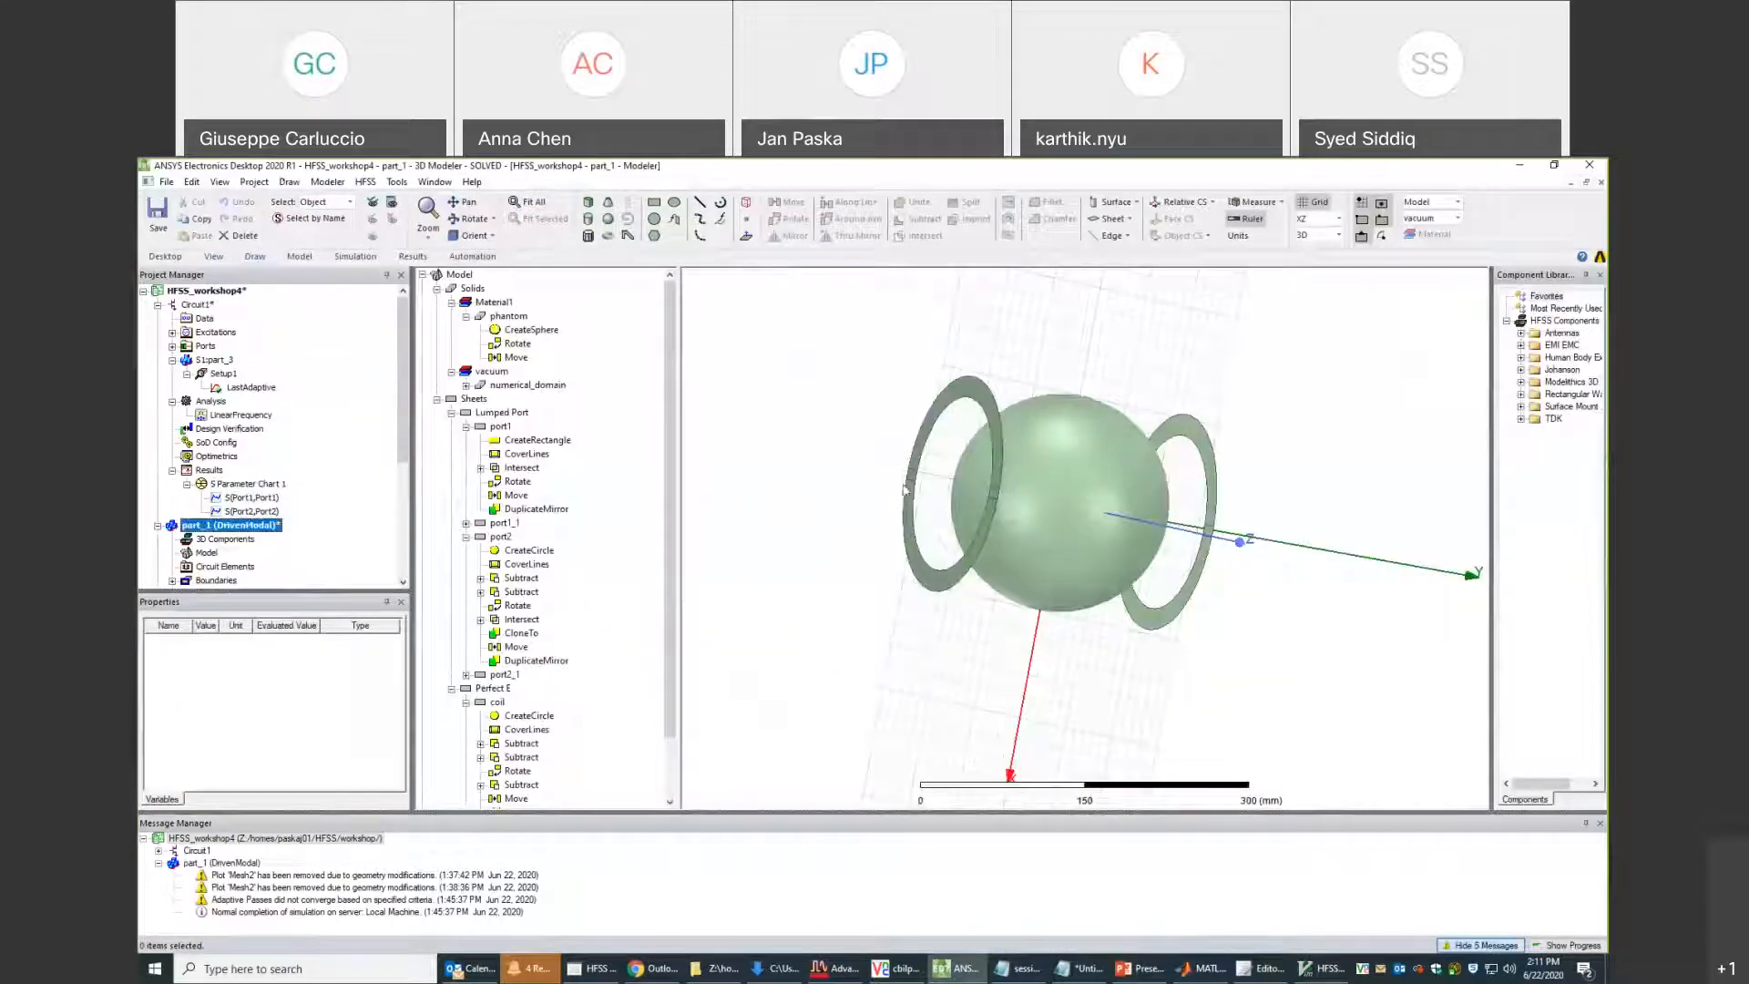
{"action": "middle_click_drag", "start_coordinate": [913, 514], "coordinate": [1002, 509]}
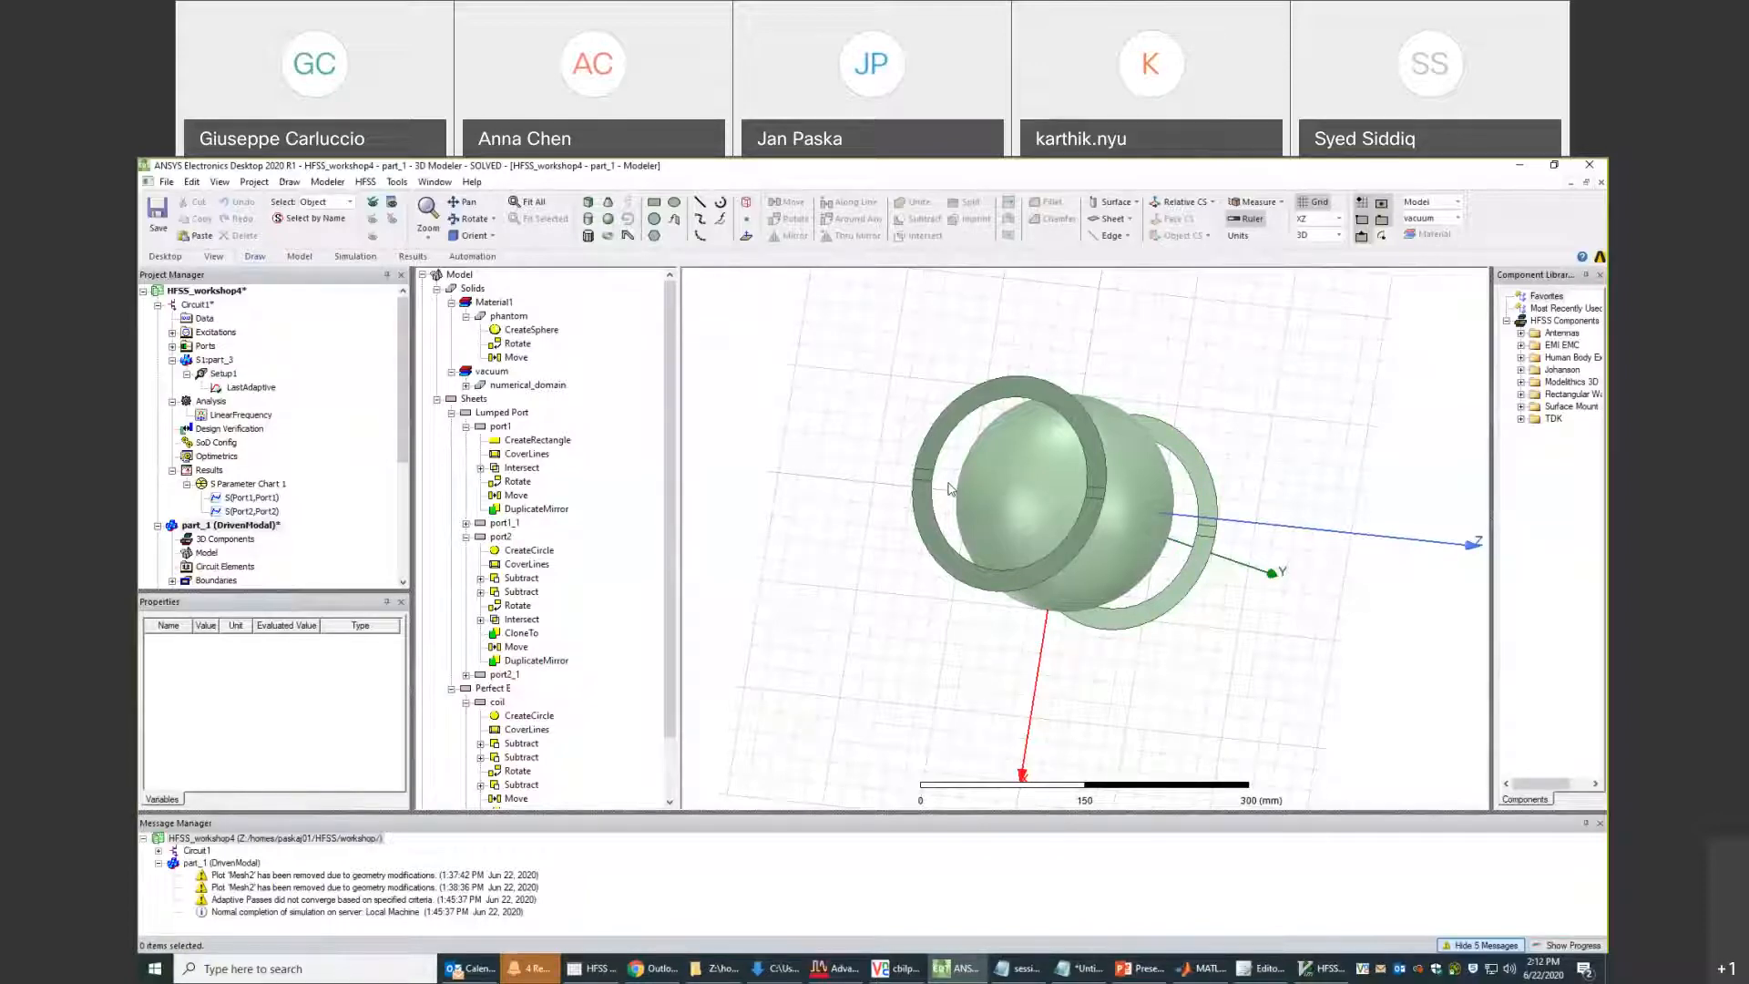
{"action": "double_click", "coordinate": [197, 306]}
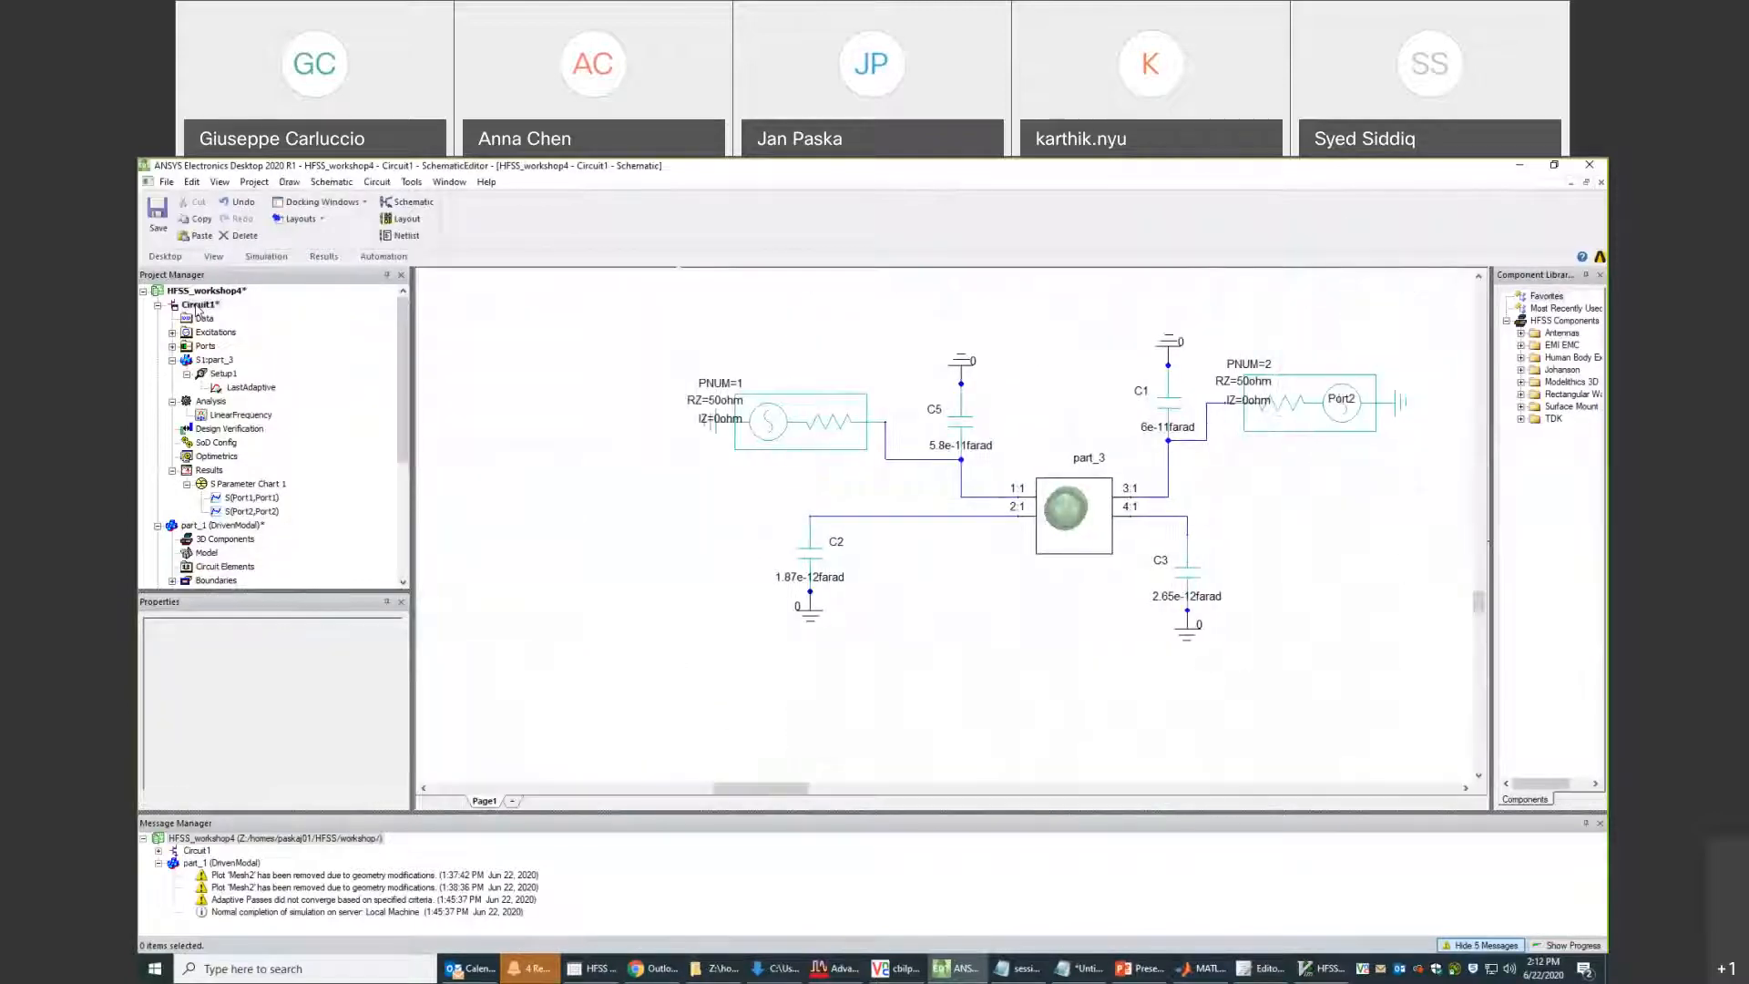
{"action": "double_click", "coordinate": [224, 485]}
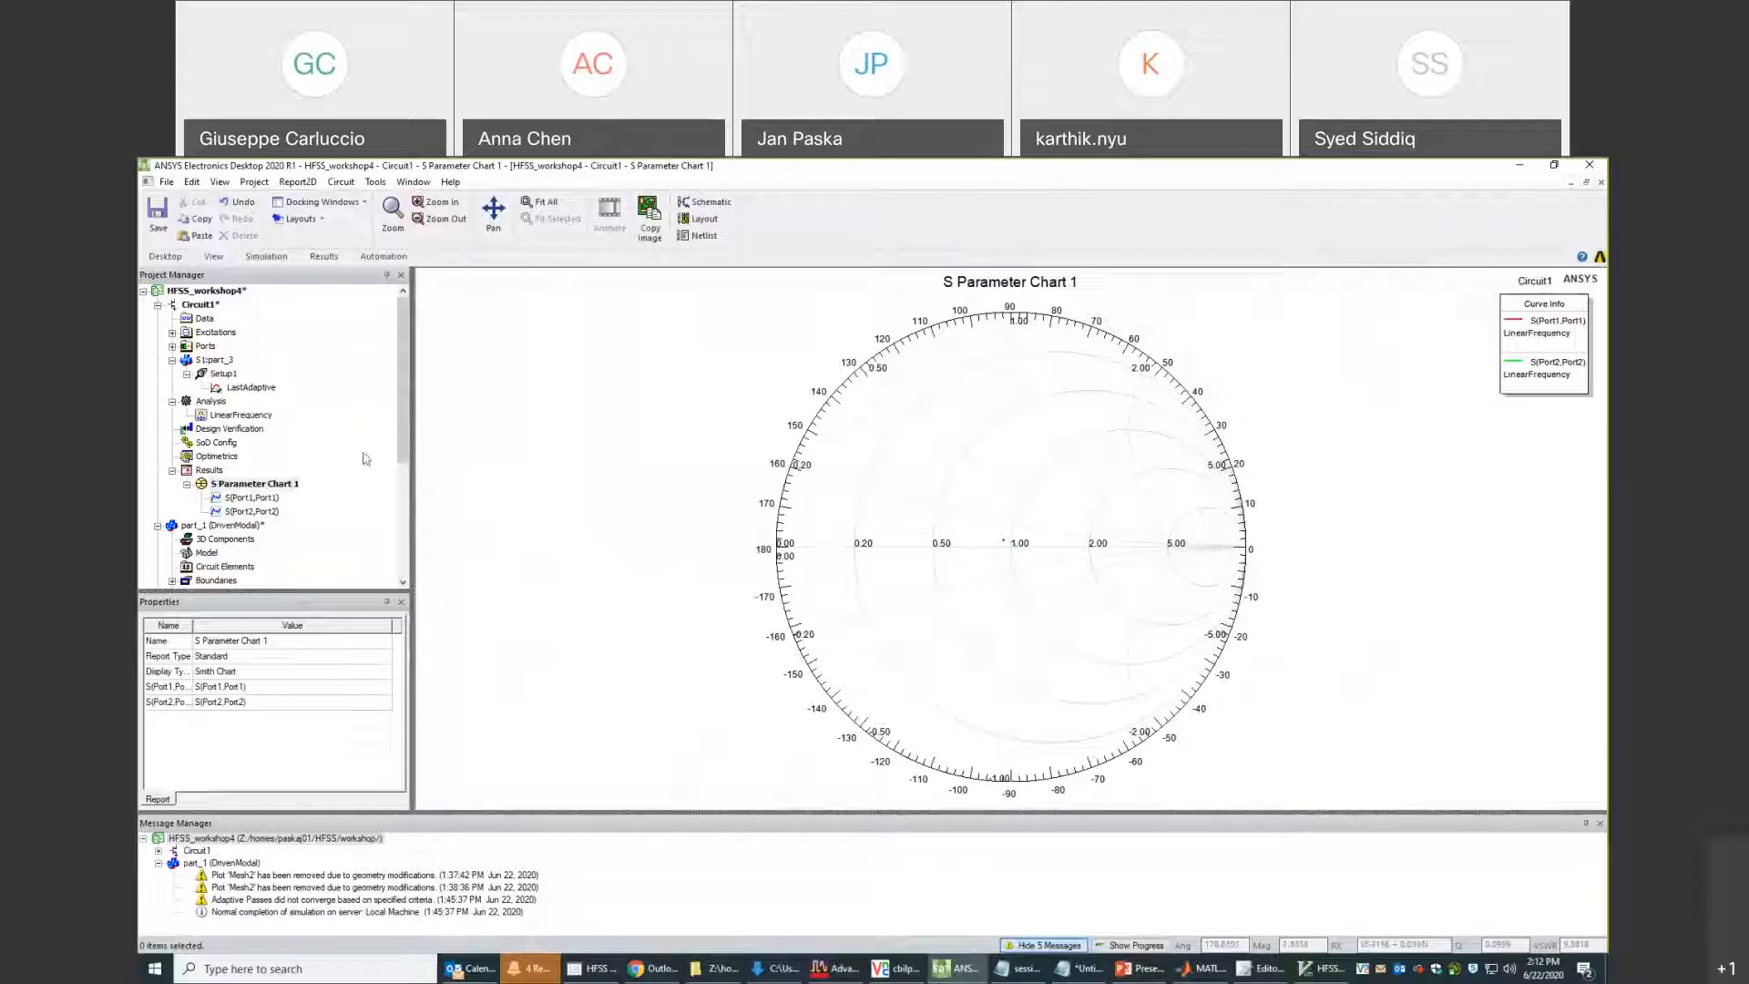
Collapse the Circuit1 and part_1 designs in the project tree and insert a new HFSS design into HFSS_workshop4.
{"action": "left_click", "coordinate": [157, 306]}
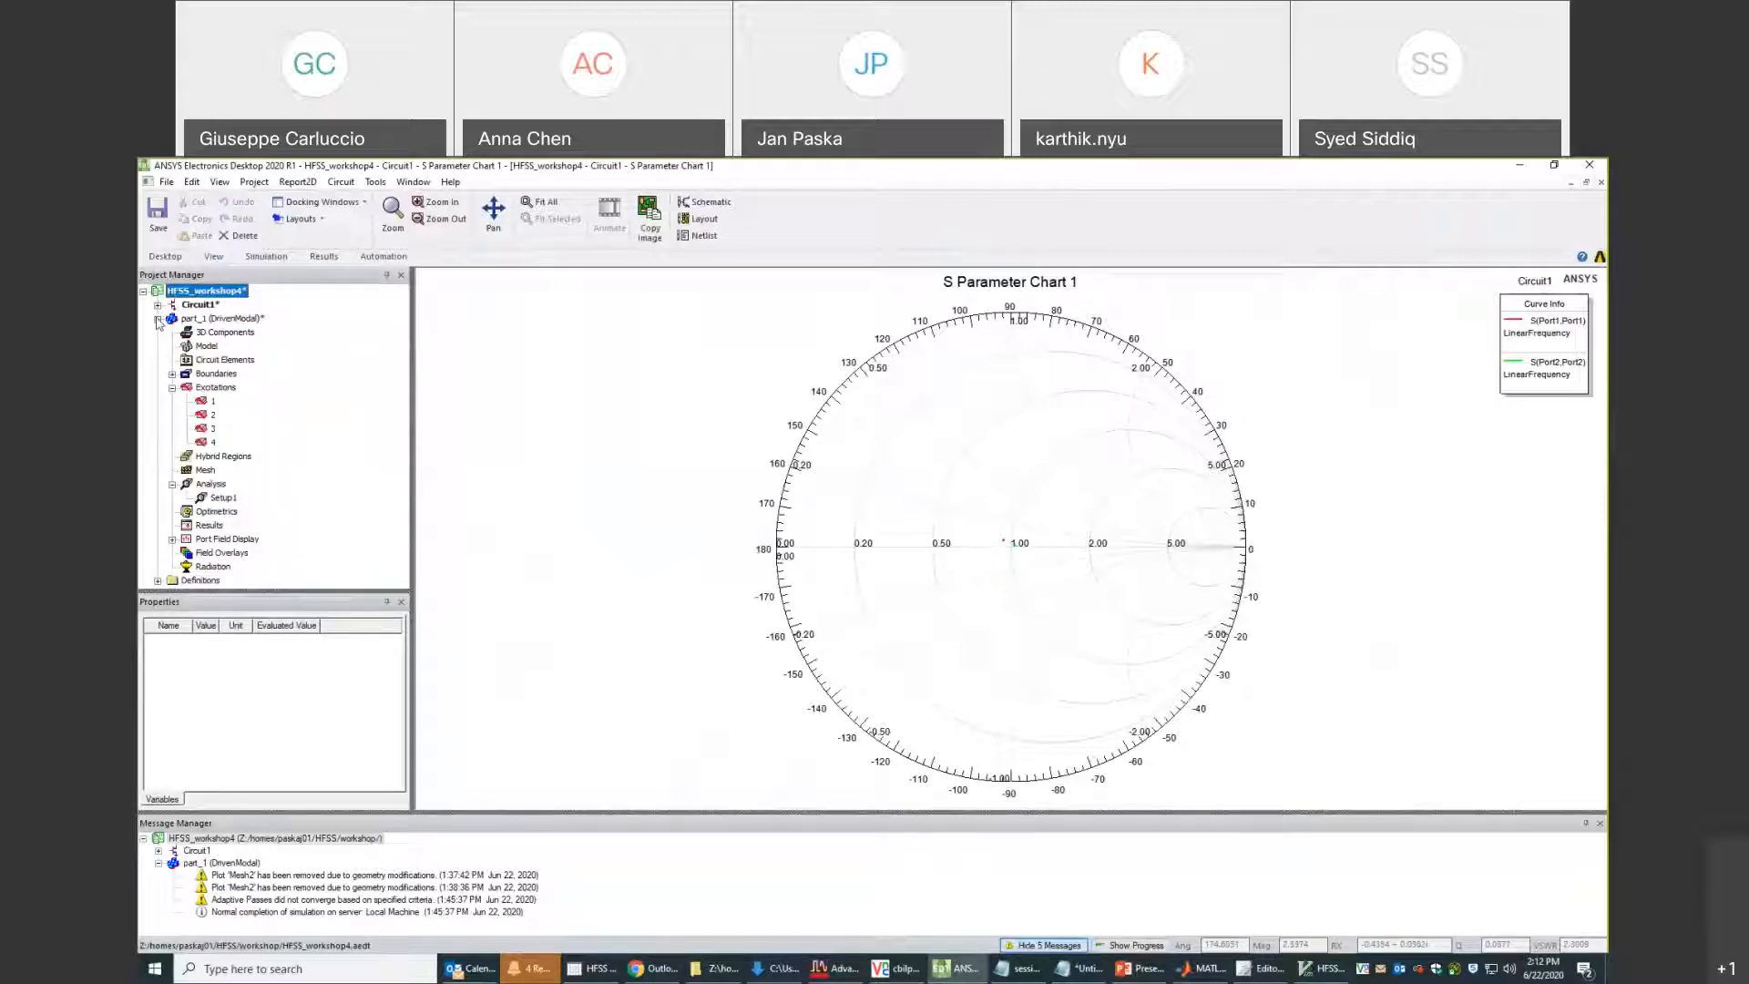
{"action": "left_click", "coordinate": [157, 319]}
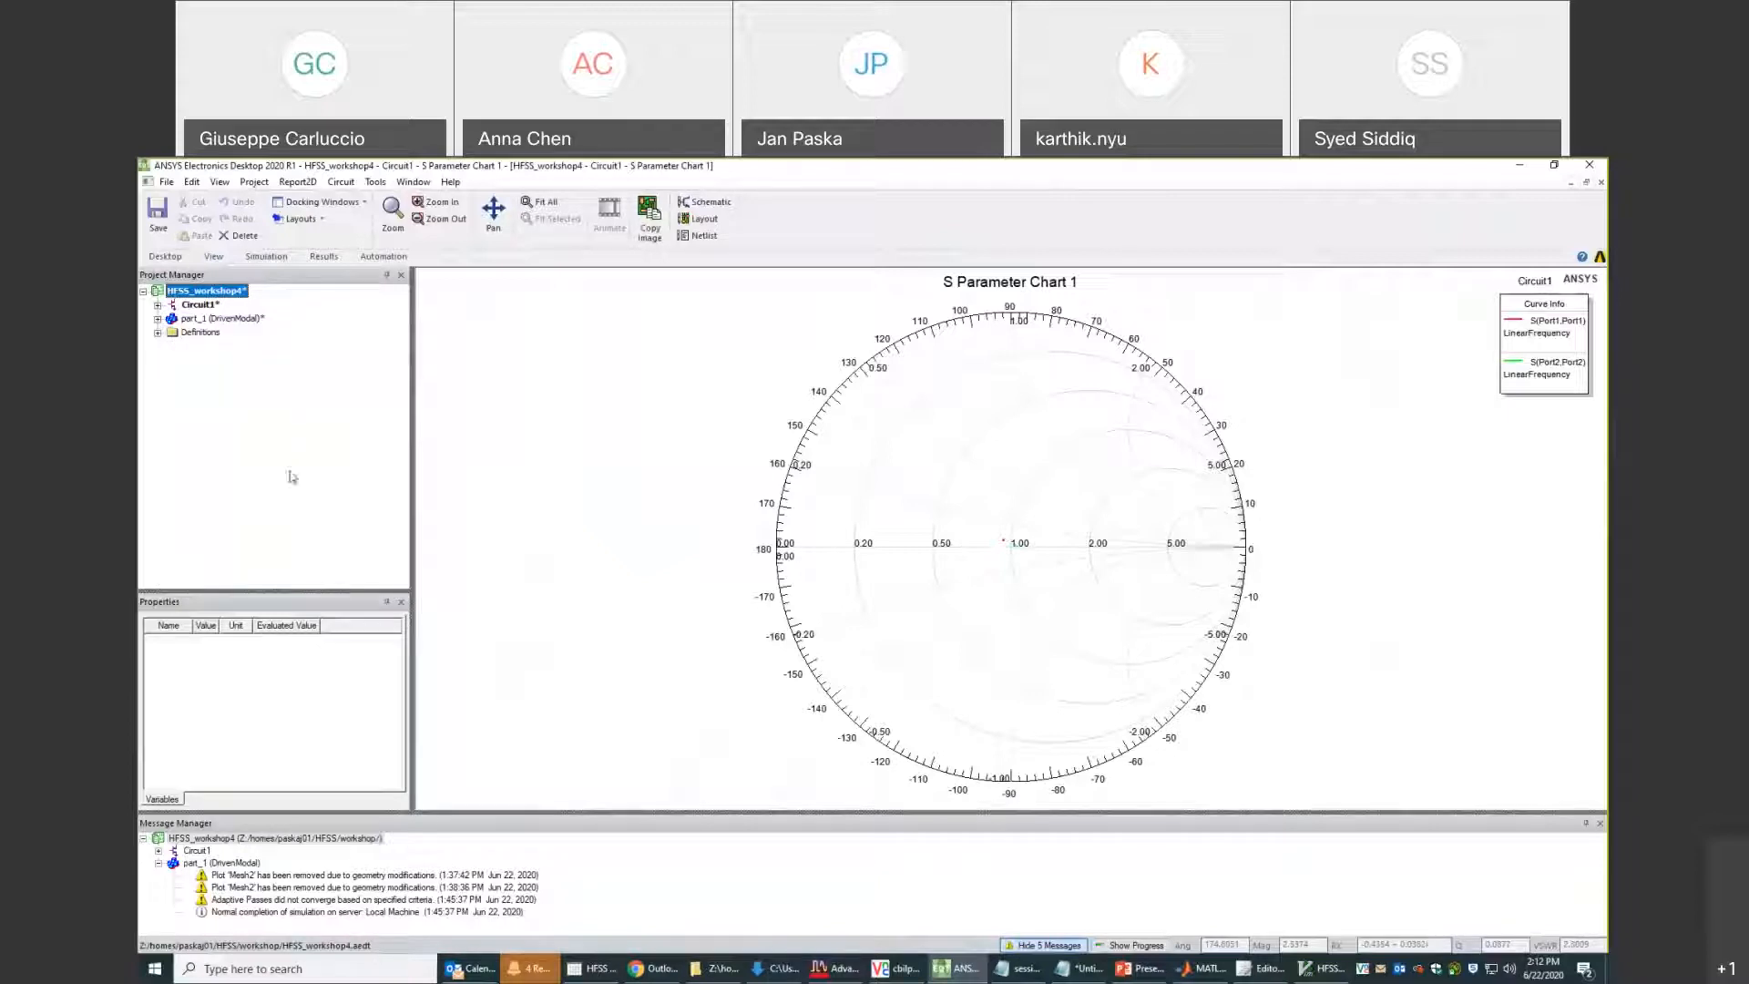
{"action": "right_click", "coordinate": [186, 293]}
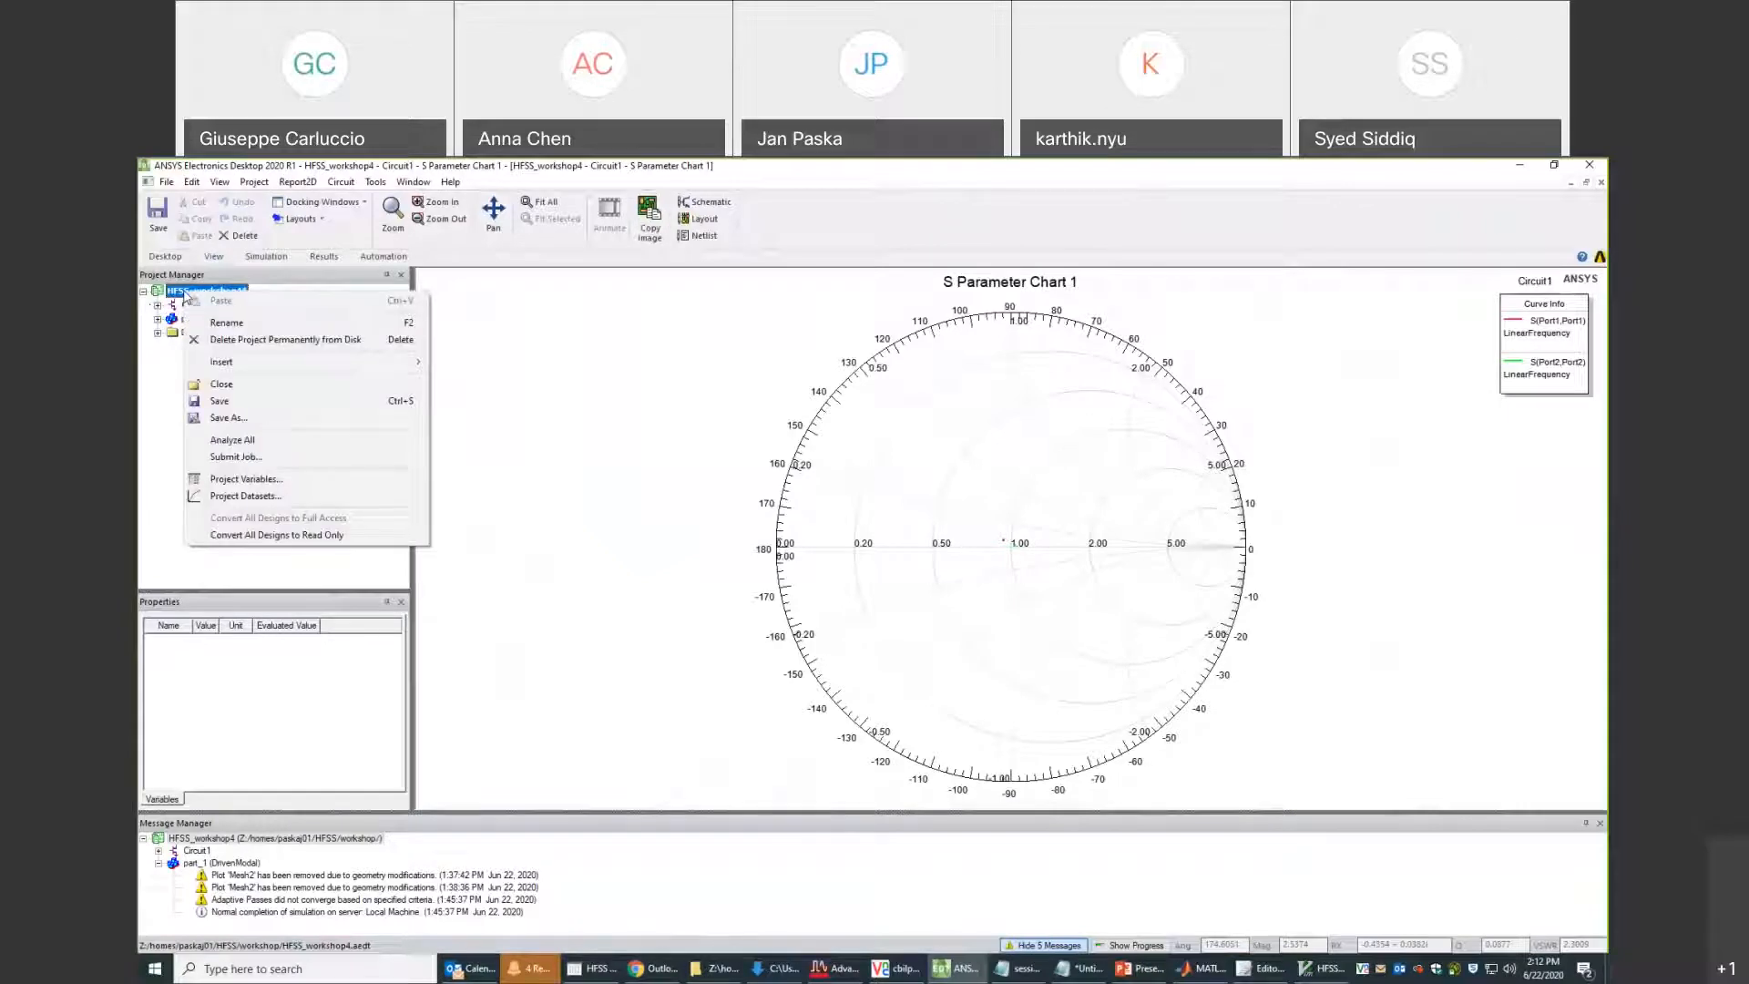
{"action": "left_click", "coordinate": [151, 438]}
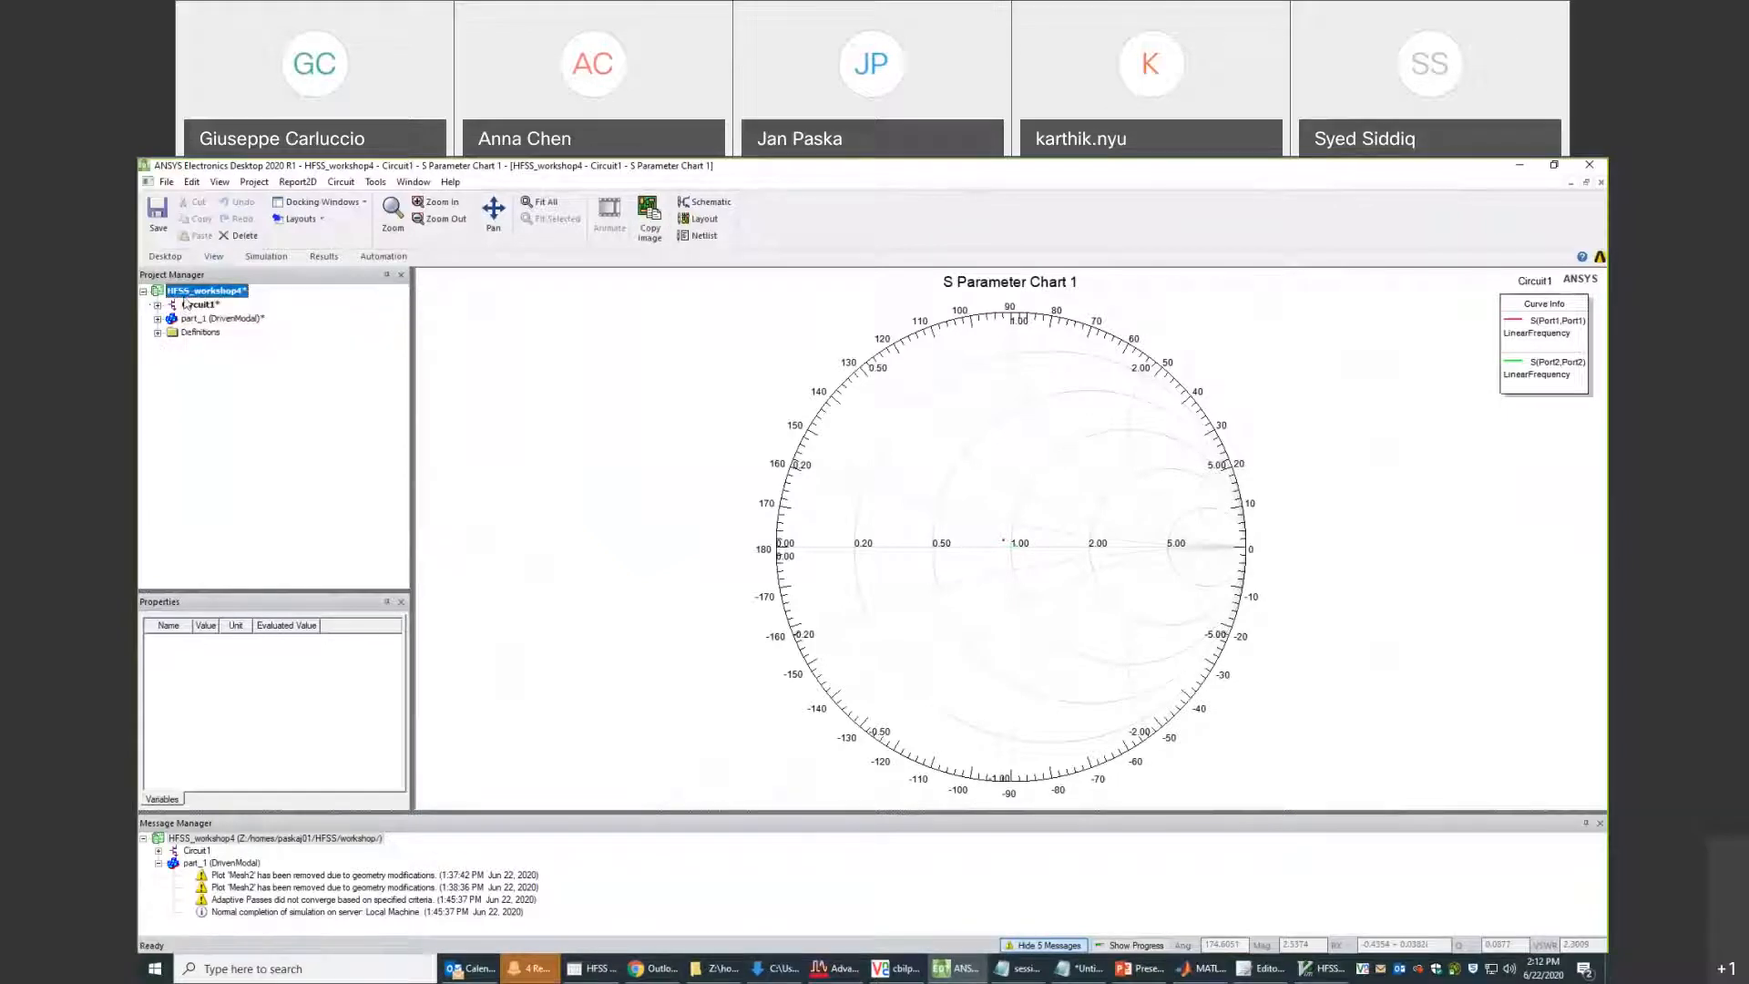
{"action": "right_click", "coordinate": [186, 303]}
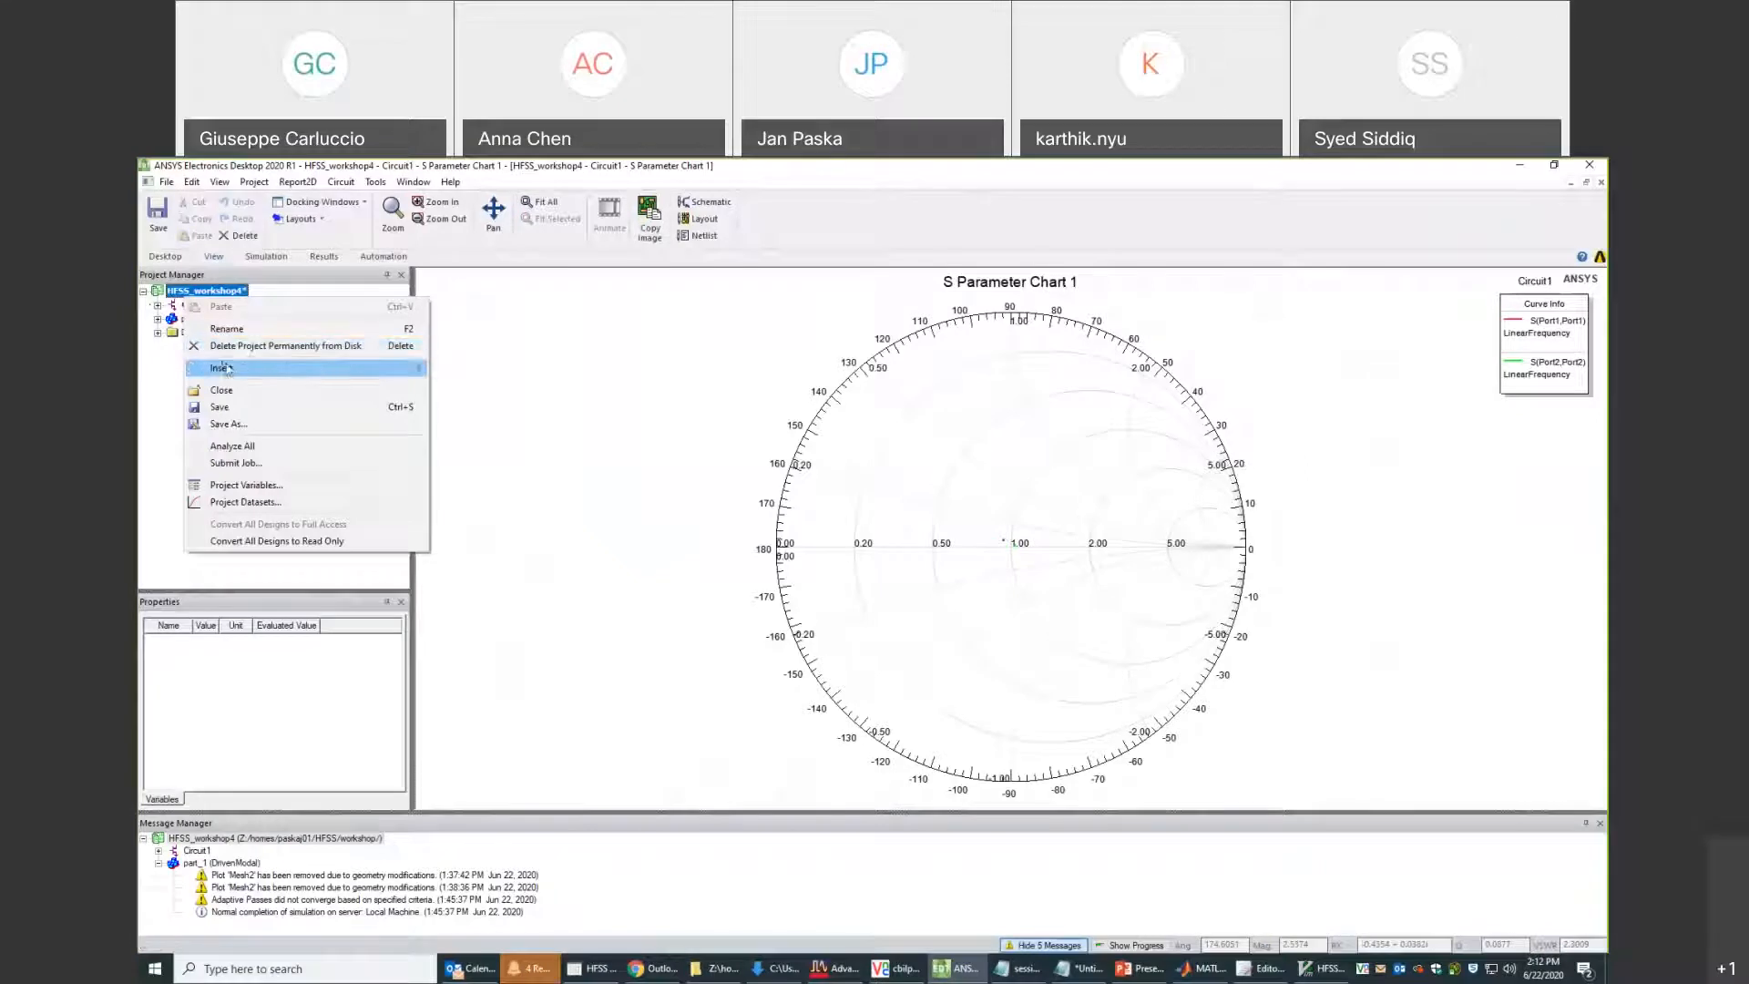
{"action": "mouse_move", "coordinate": [332, 369]}
{"action": "left_click", "coordinate": [476, 370]}
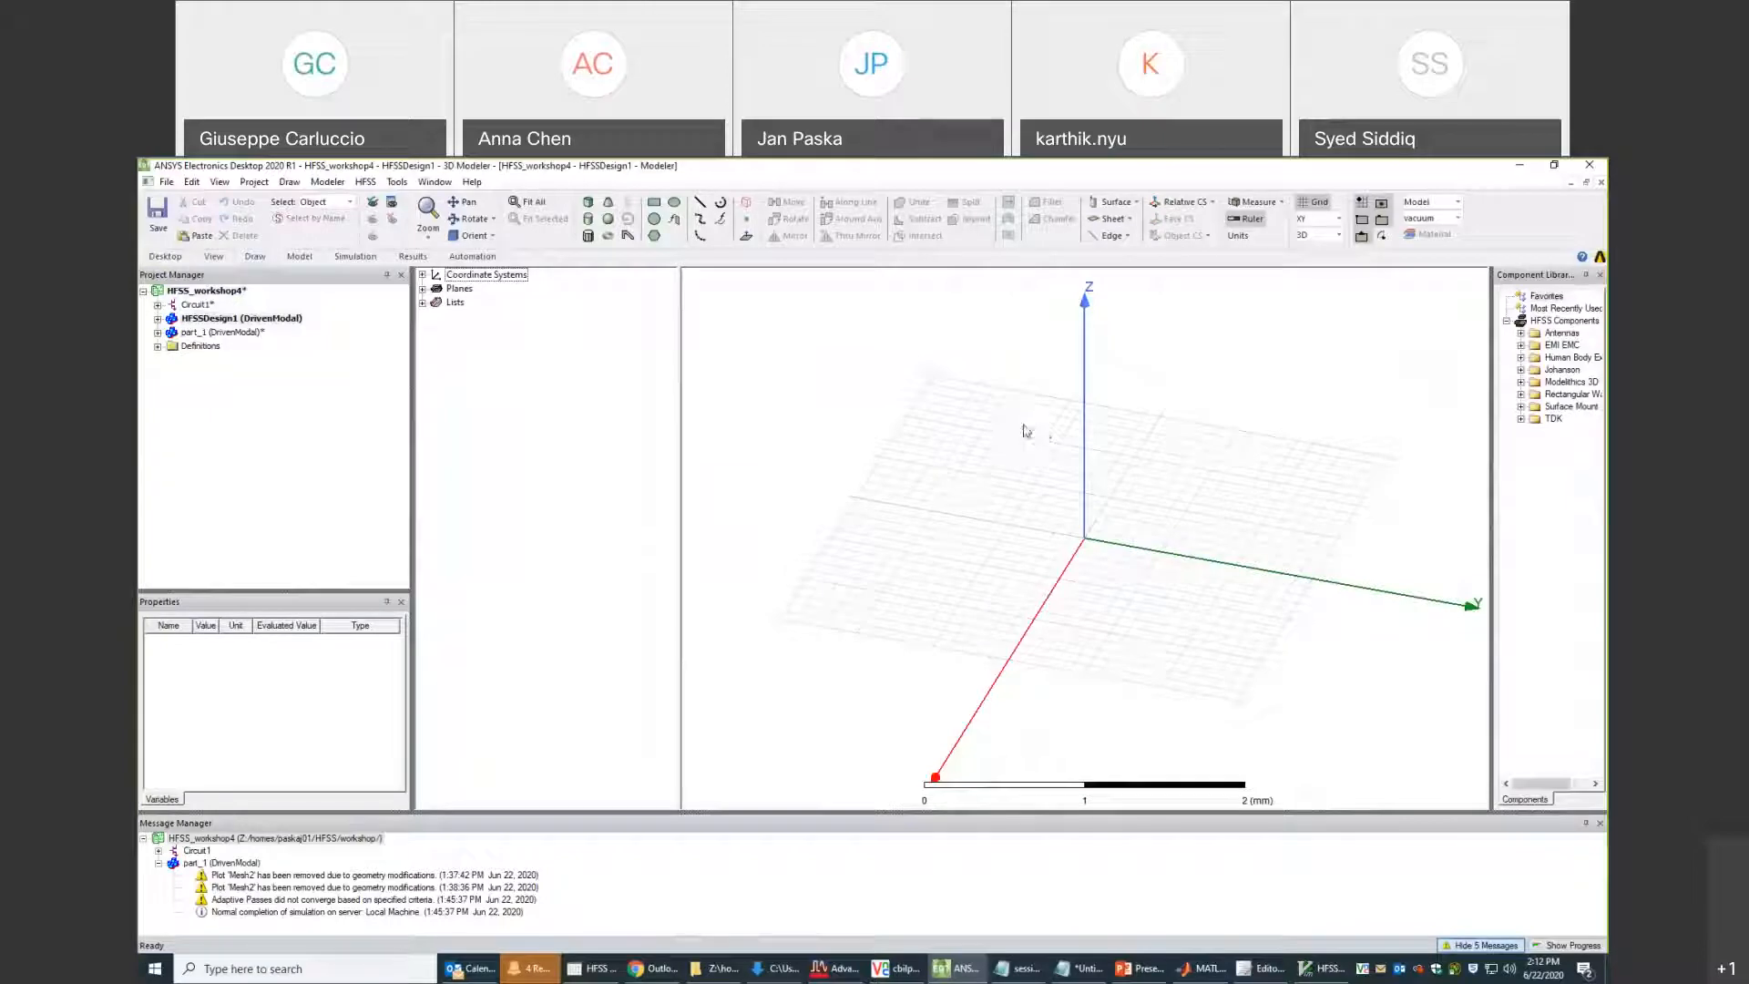
Look up the Output Variable Script Commands page in the HFSS scripting help and close the help window.
{"action": "left_click", "coordinate": [472, 182]}
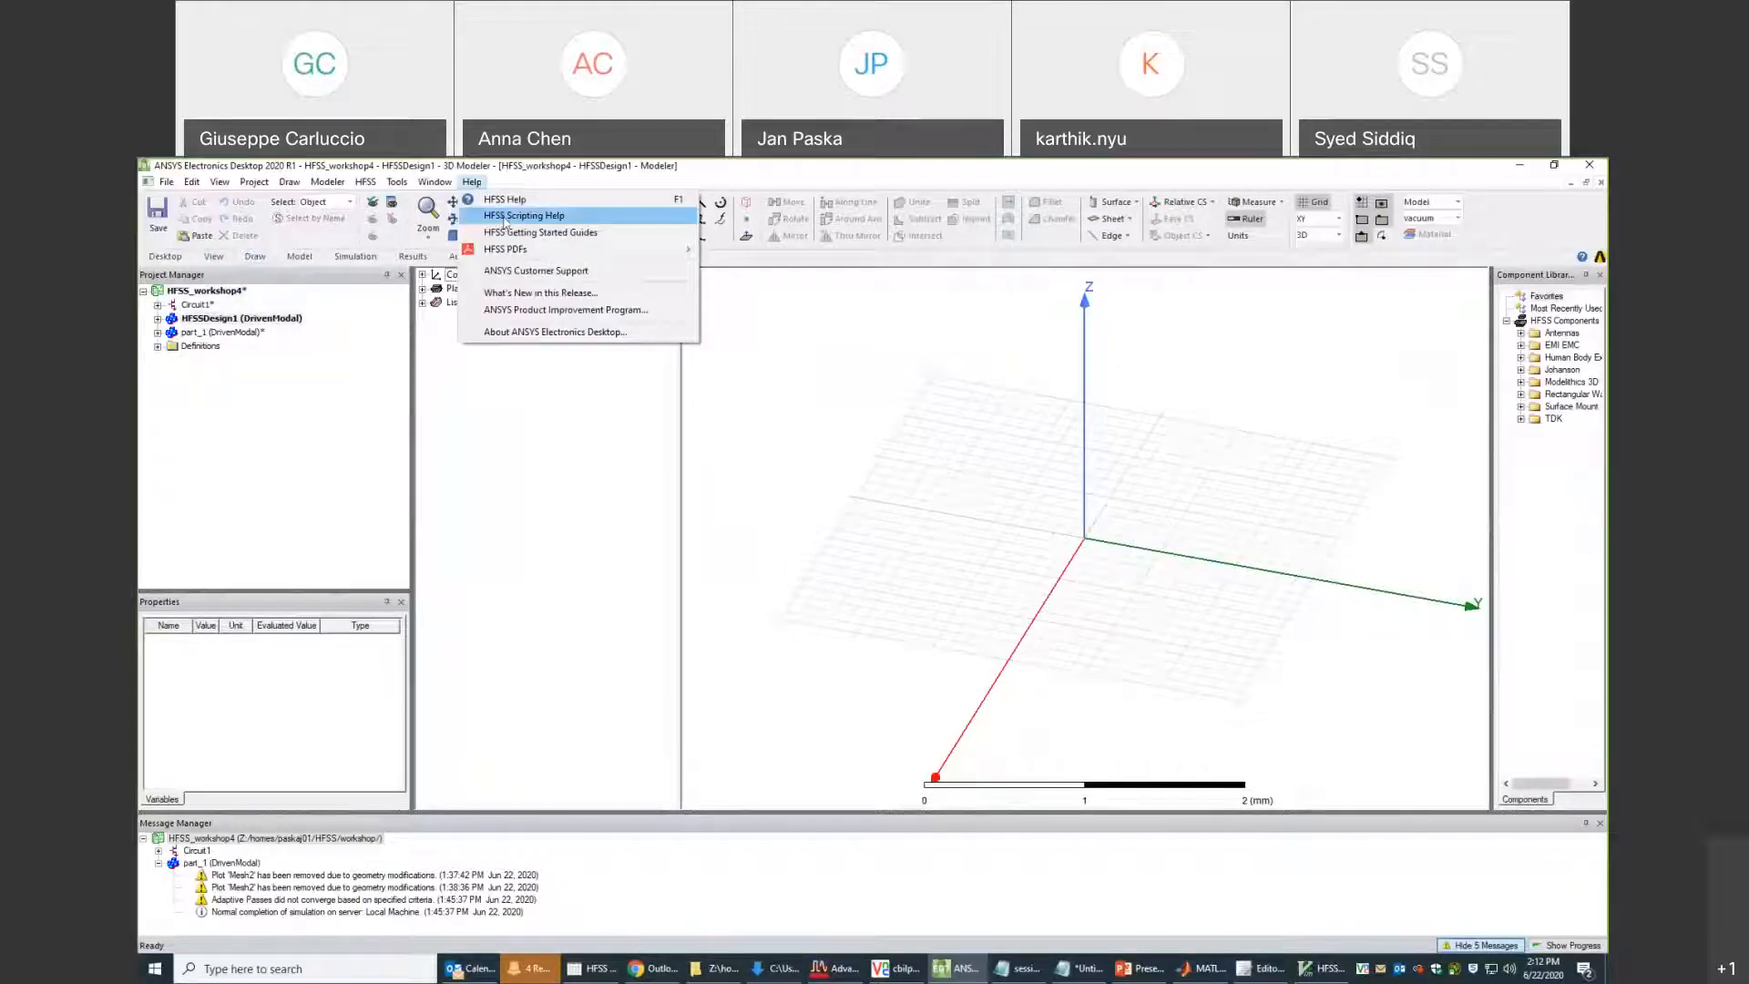
{"action": "left_click", "coordinate": [506, 216]}
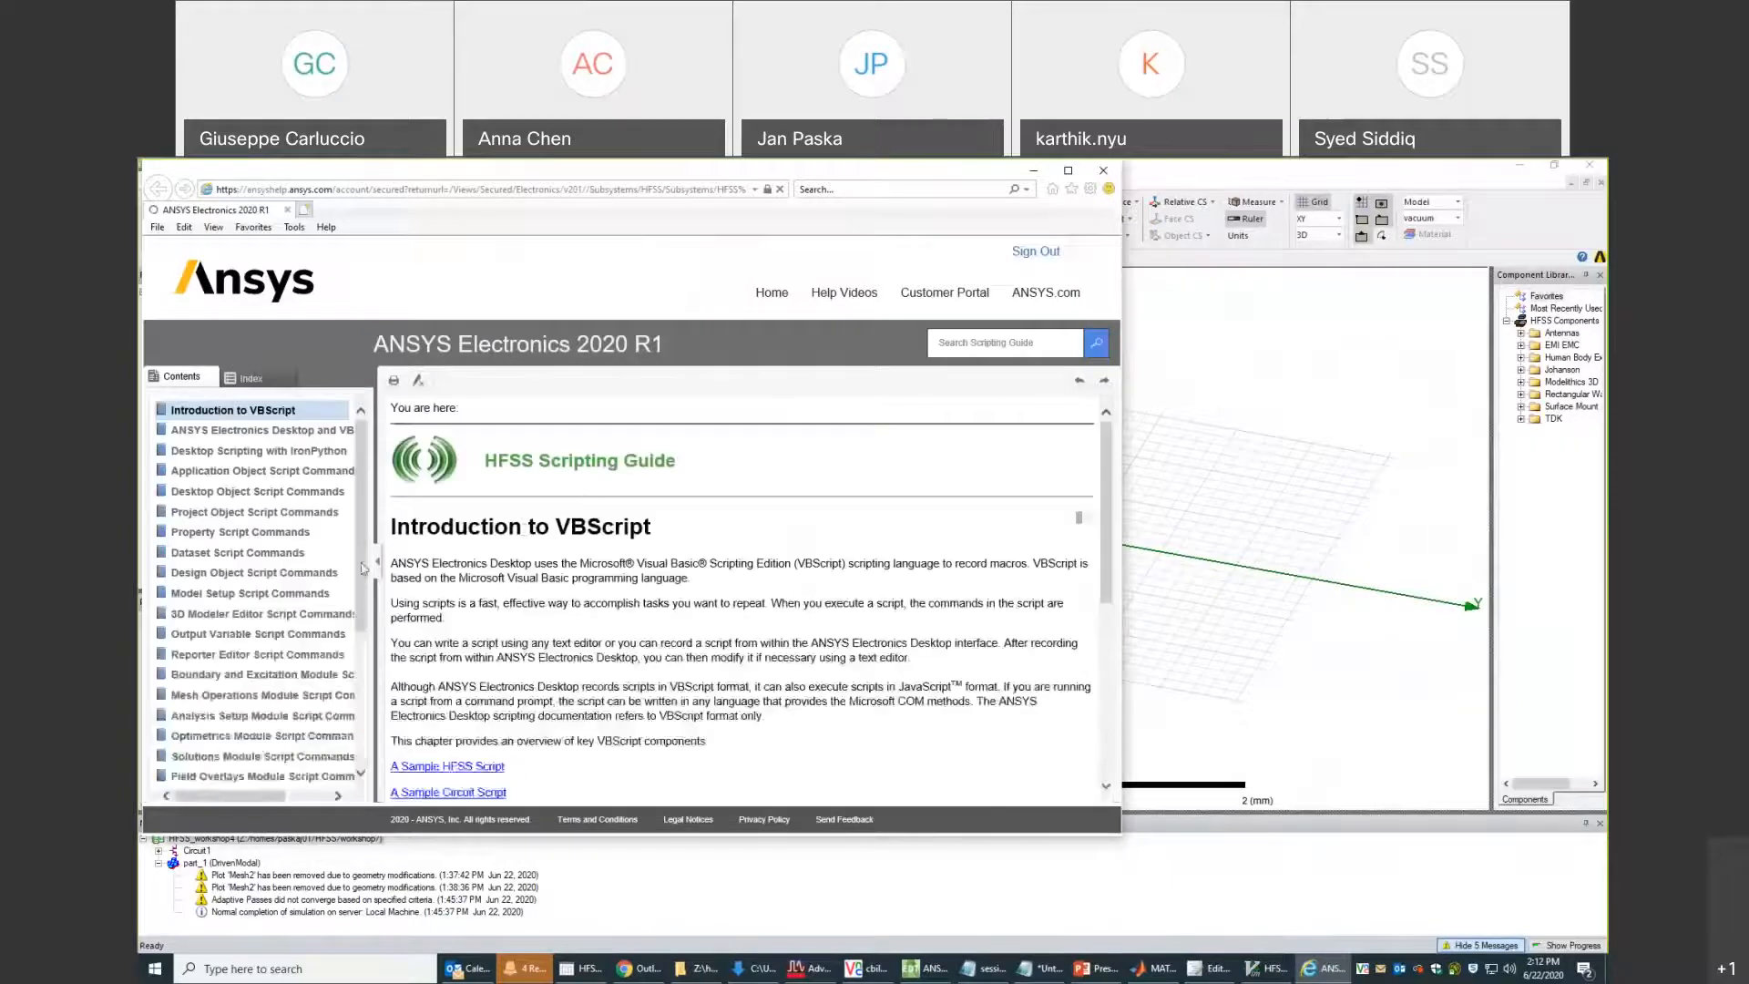
{"action": "left_click", "coordinate": [258, 634]}
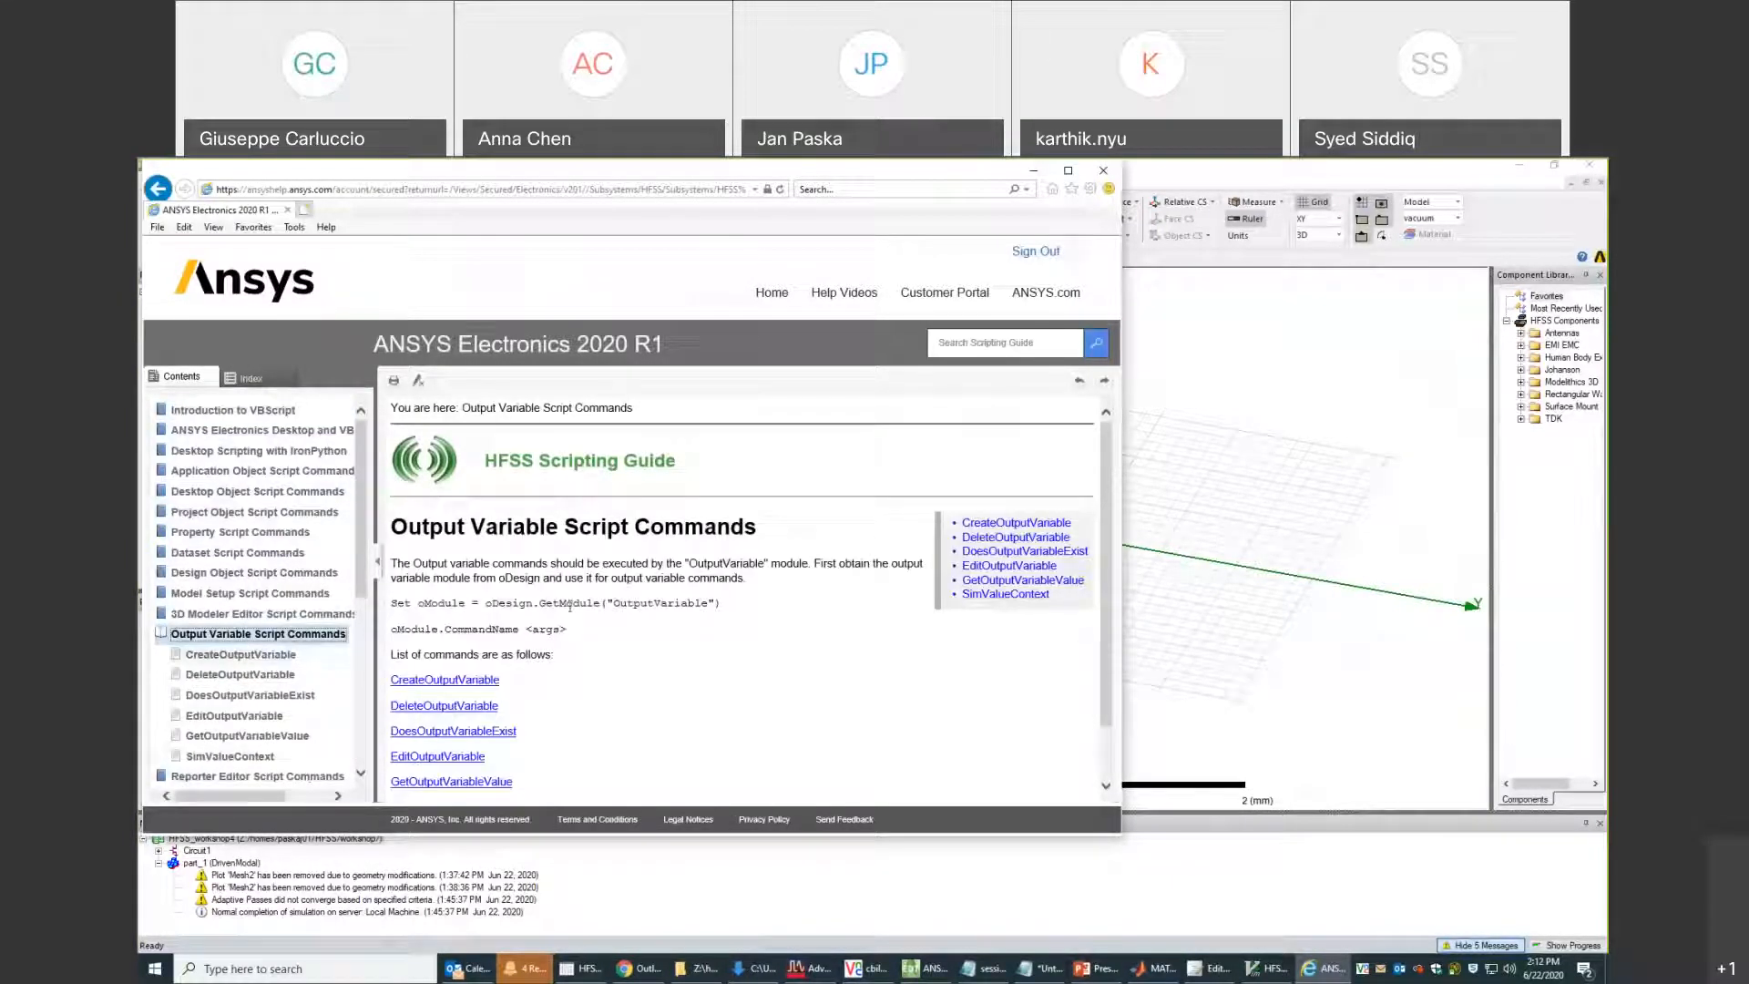
{"action": "left_click", "coordinate": [1102, 172]}
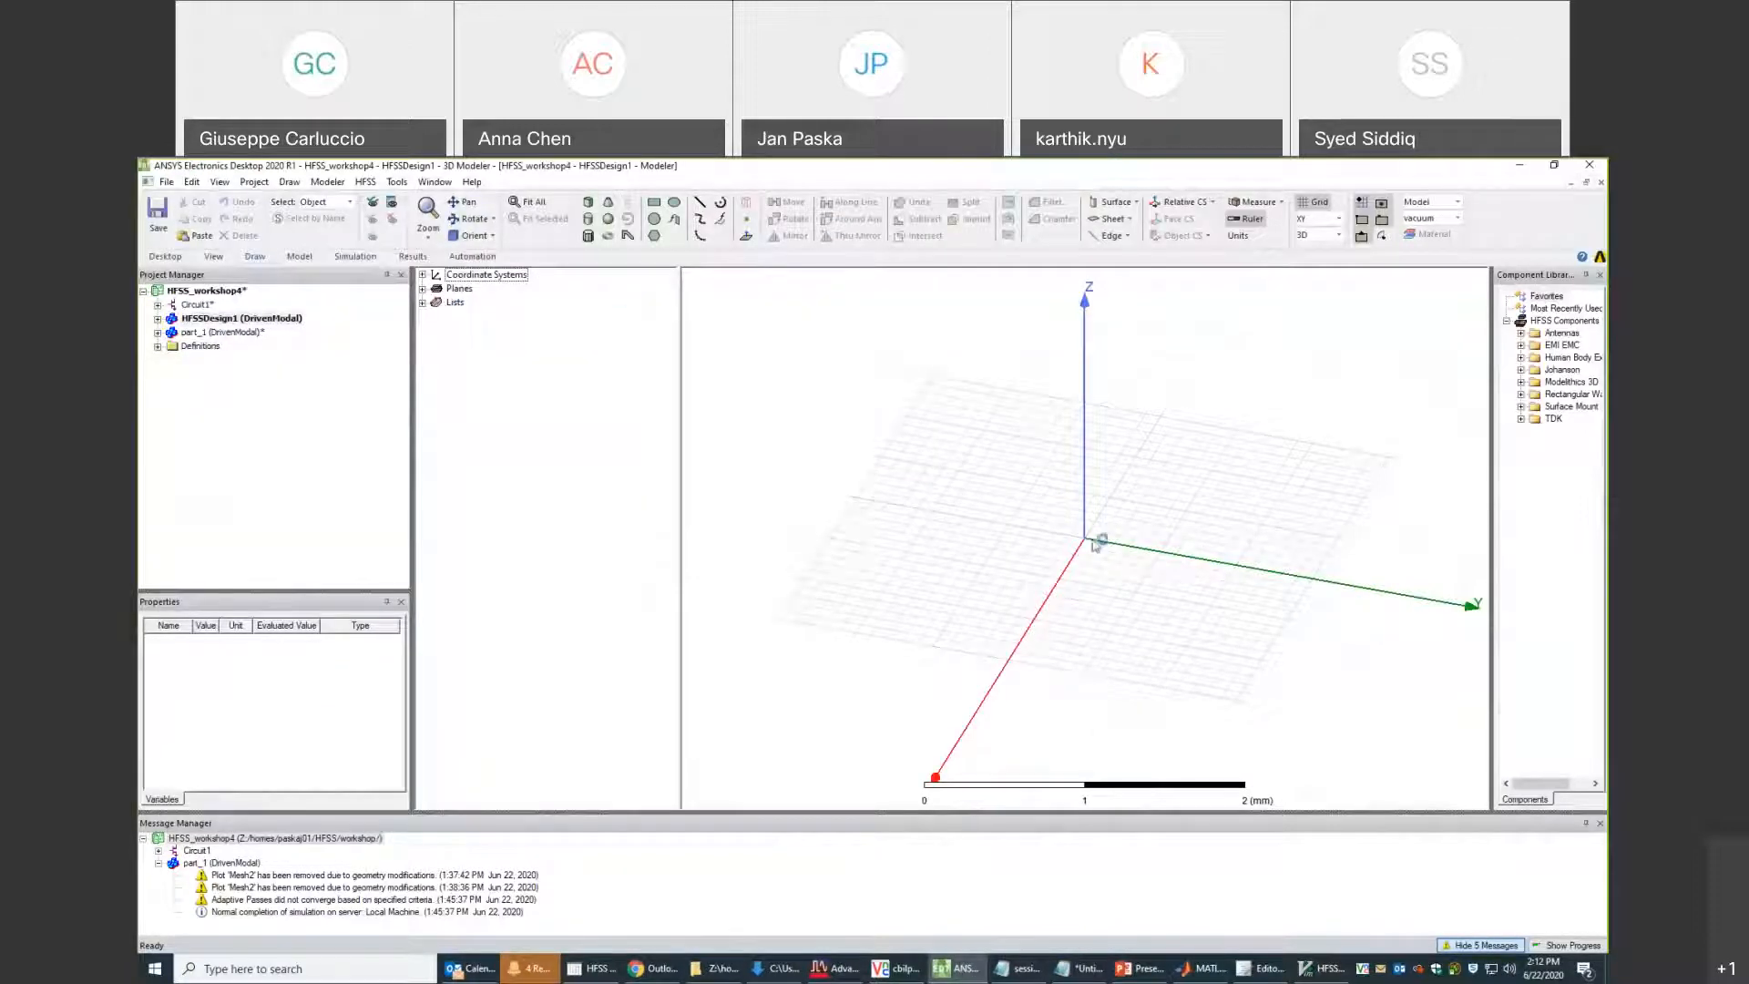
Start recording an IronPython script to a file named workshop4 in the workshop folder.
{"action": "left_click", "coordinate": [398, 183]}
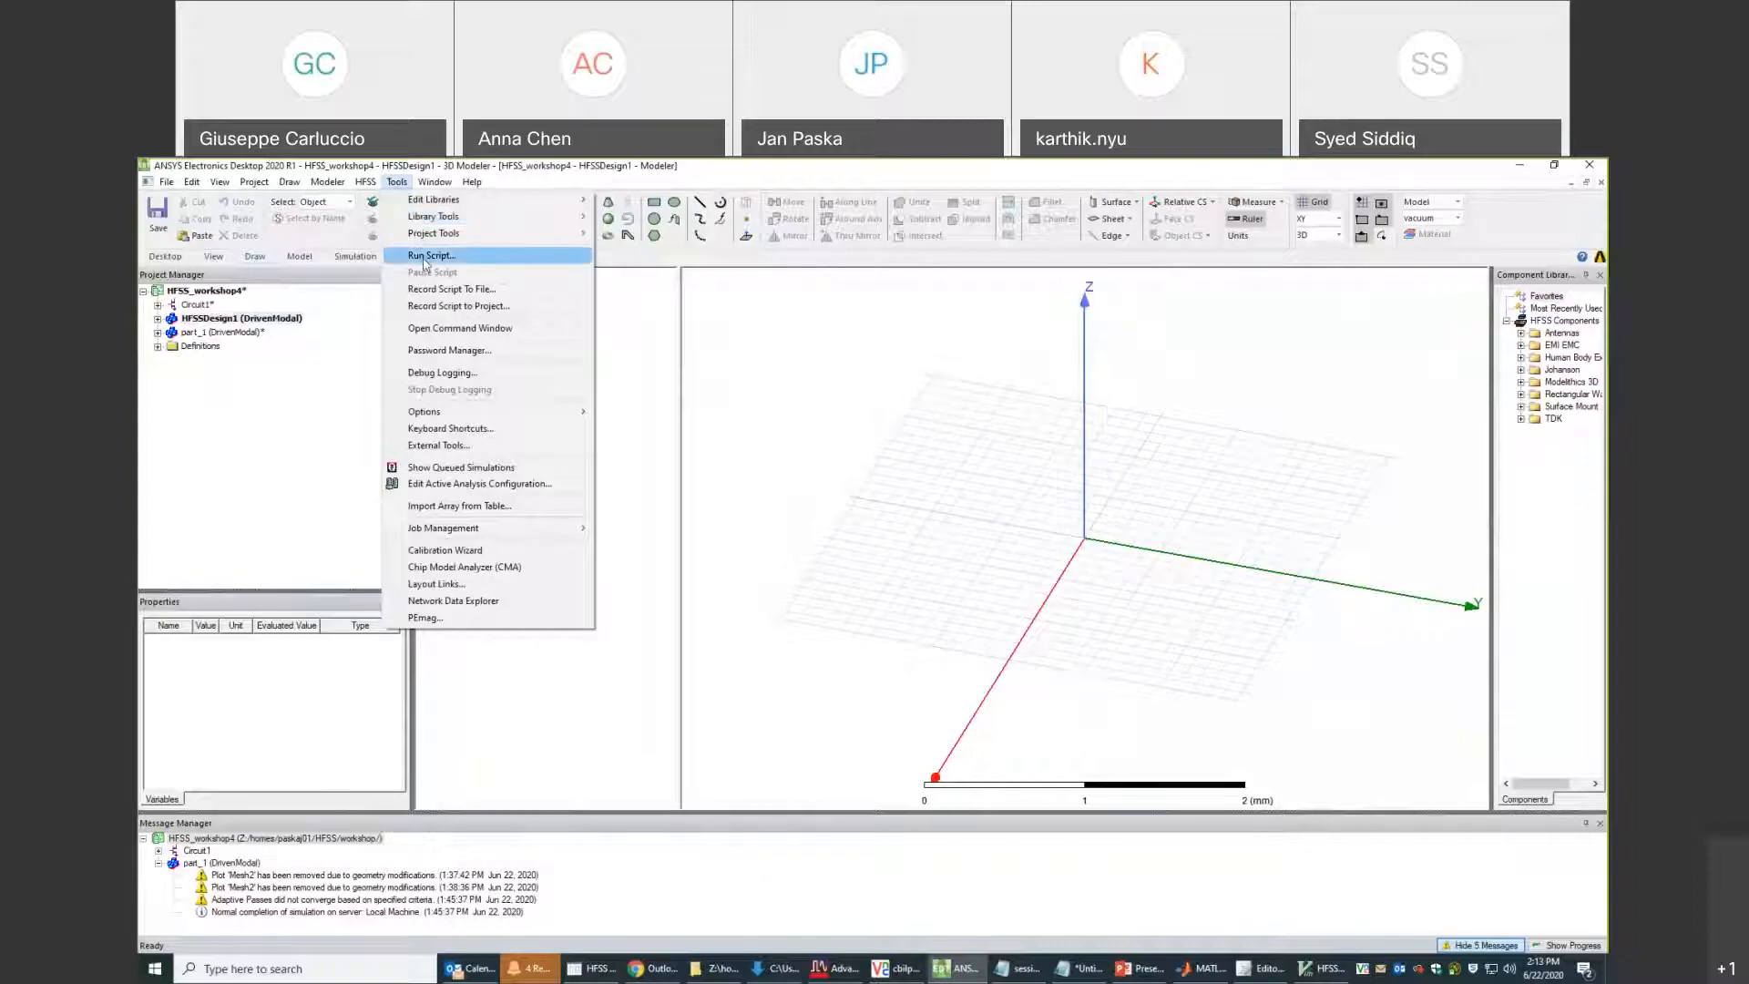
{"action": "left_click", "coordinate": [471, 292]}
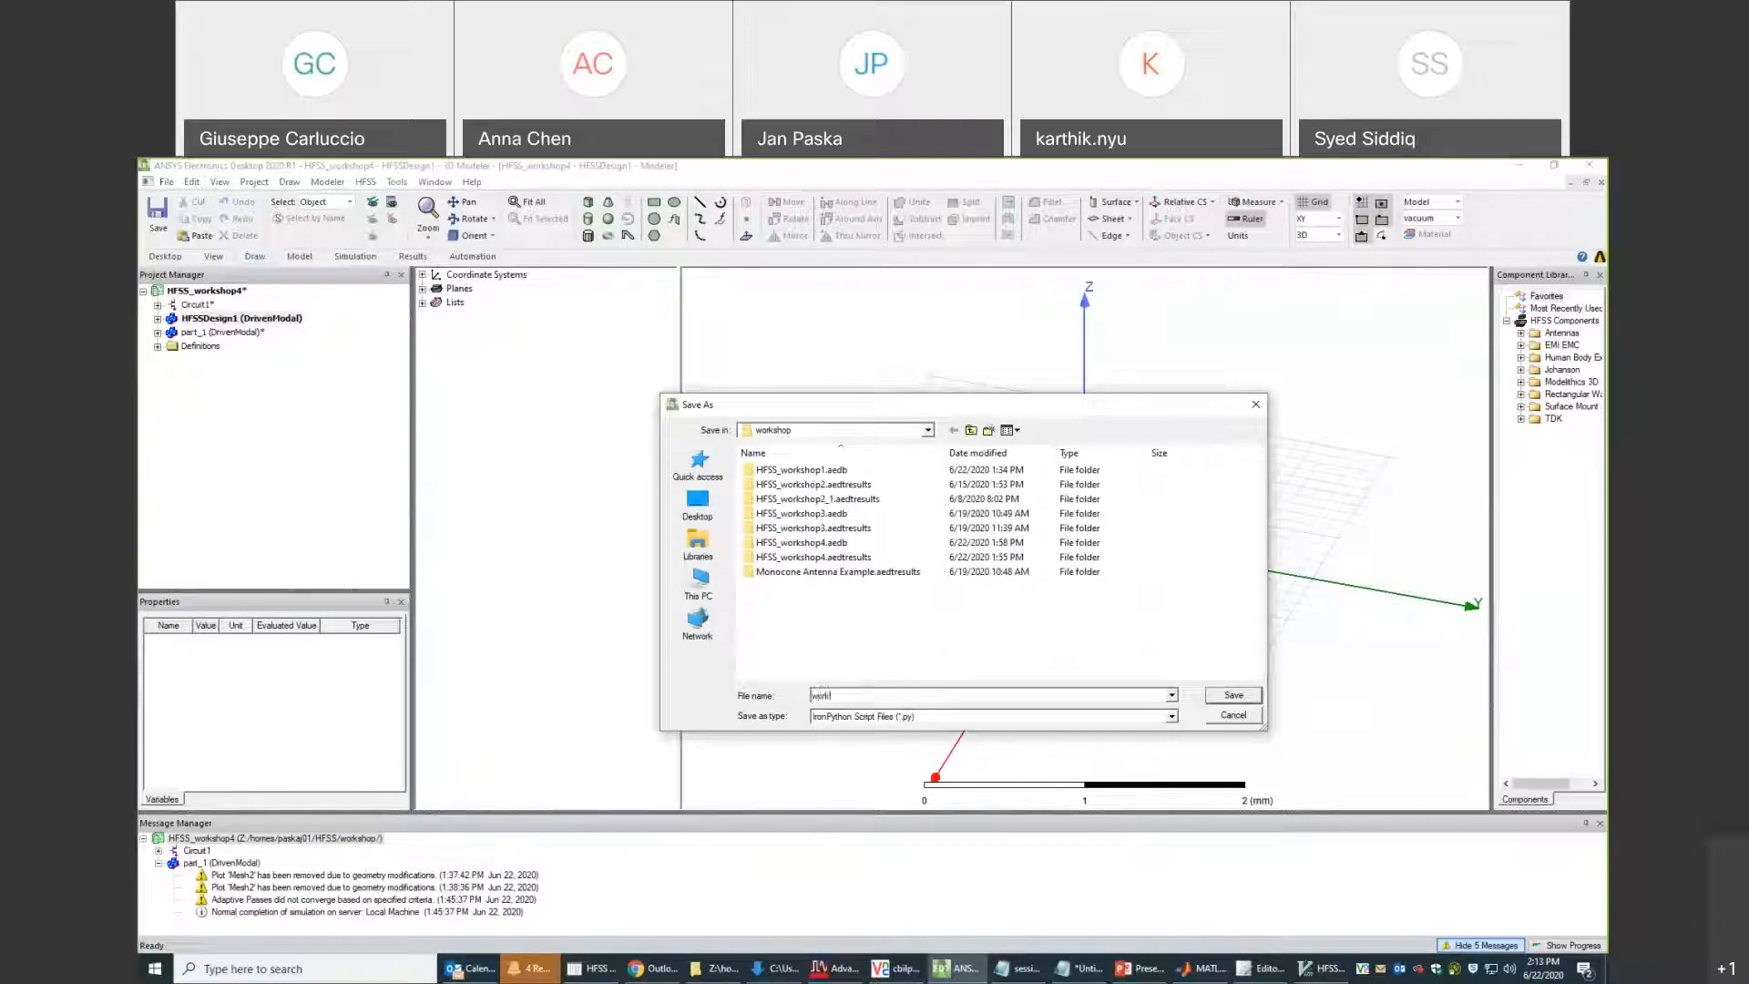
{"action": "type", "text": "op4"}
{"action": "key", "text": "Return"}
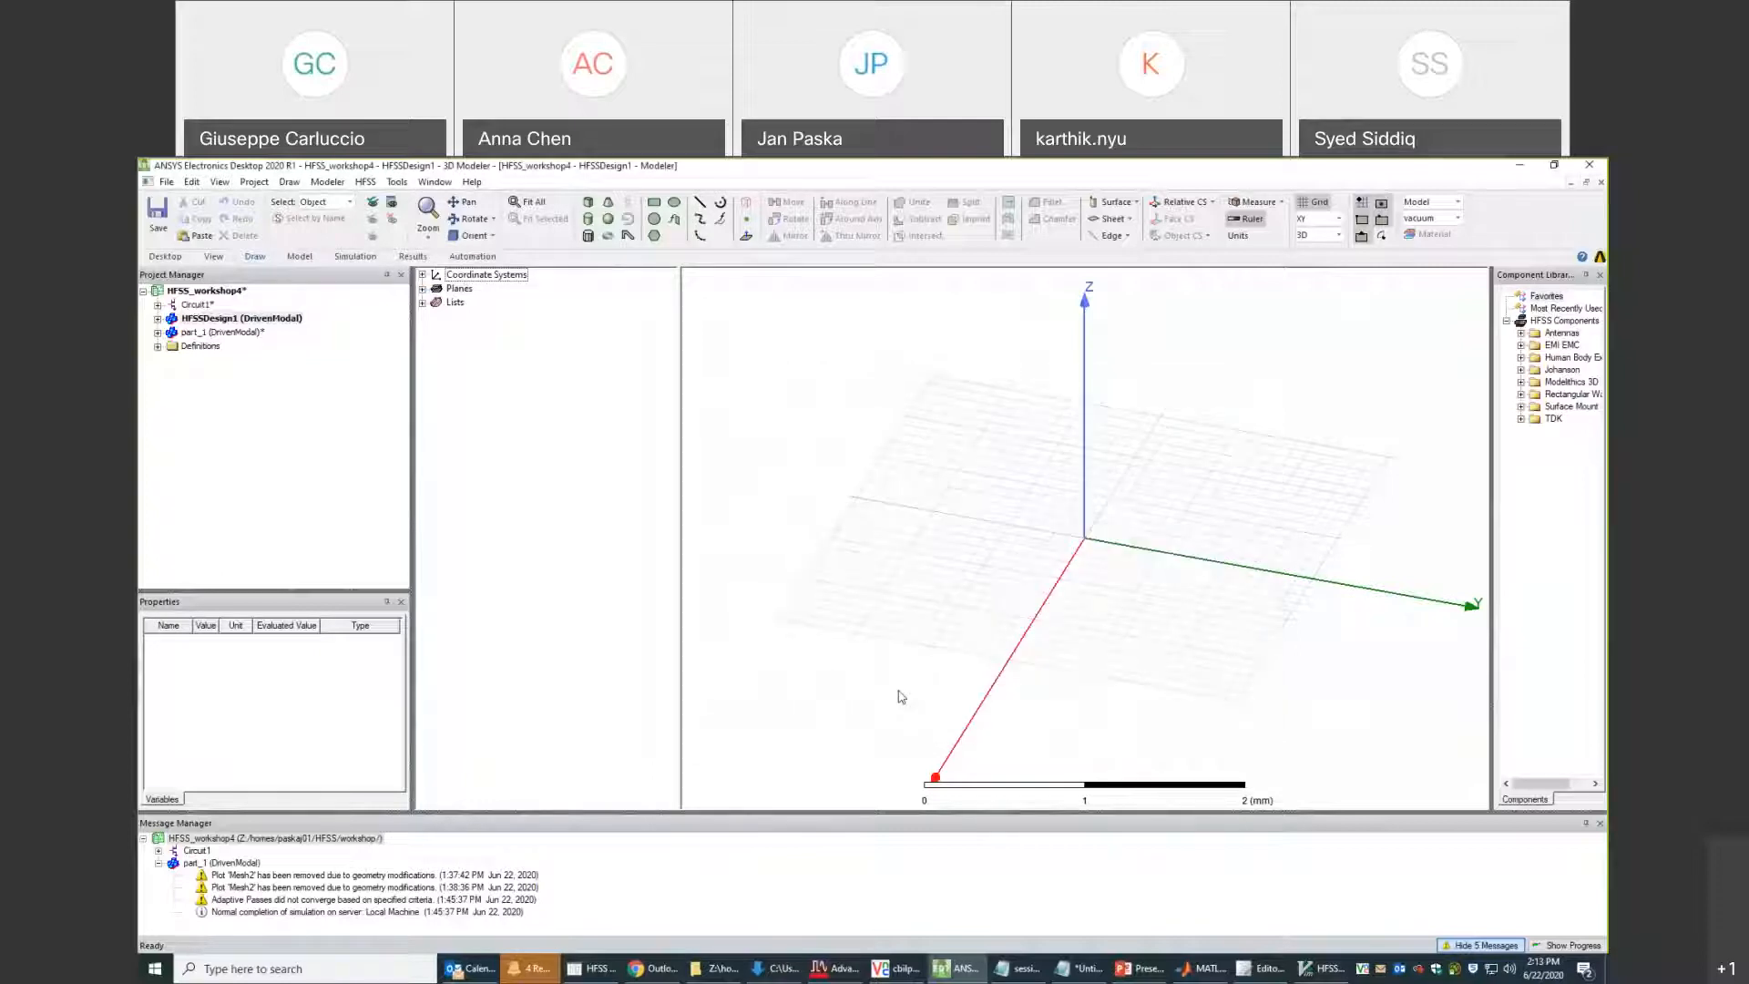
Draw two thin rectangles along the Y axis: about 0.1 by 0.7 mm from the origin, and about 0.1 by 0.6 mm toward negative Y from (0, -0.1, 0).
{"action": "left_click", "coordinate": [653, 203]}
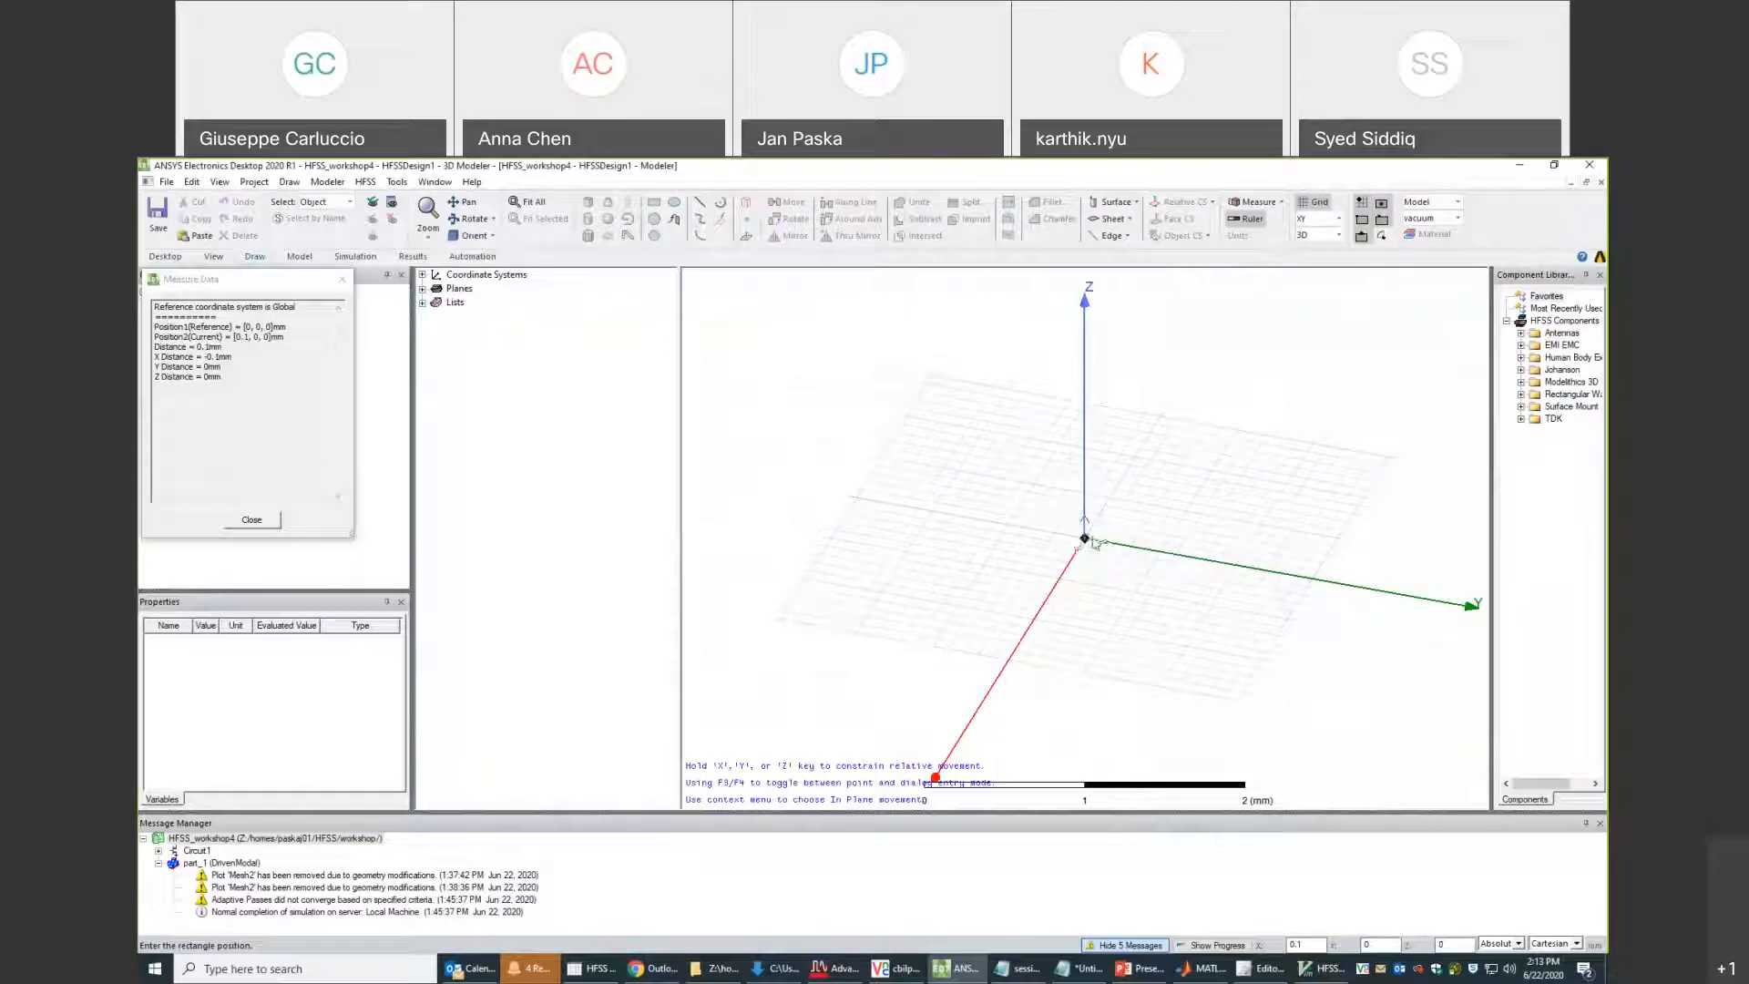
{"action": "left_click", "coordinate": [1087, 541]}
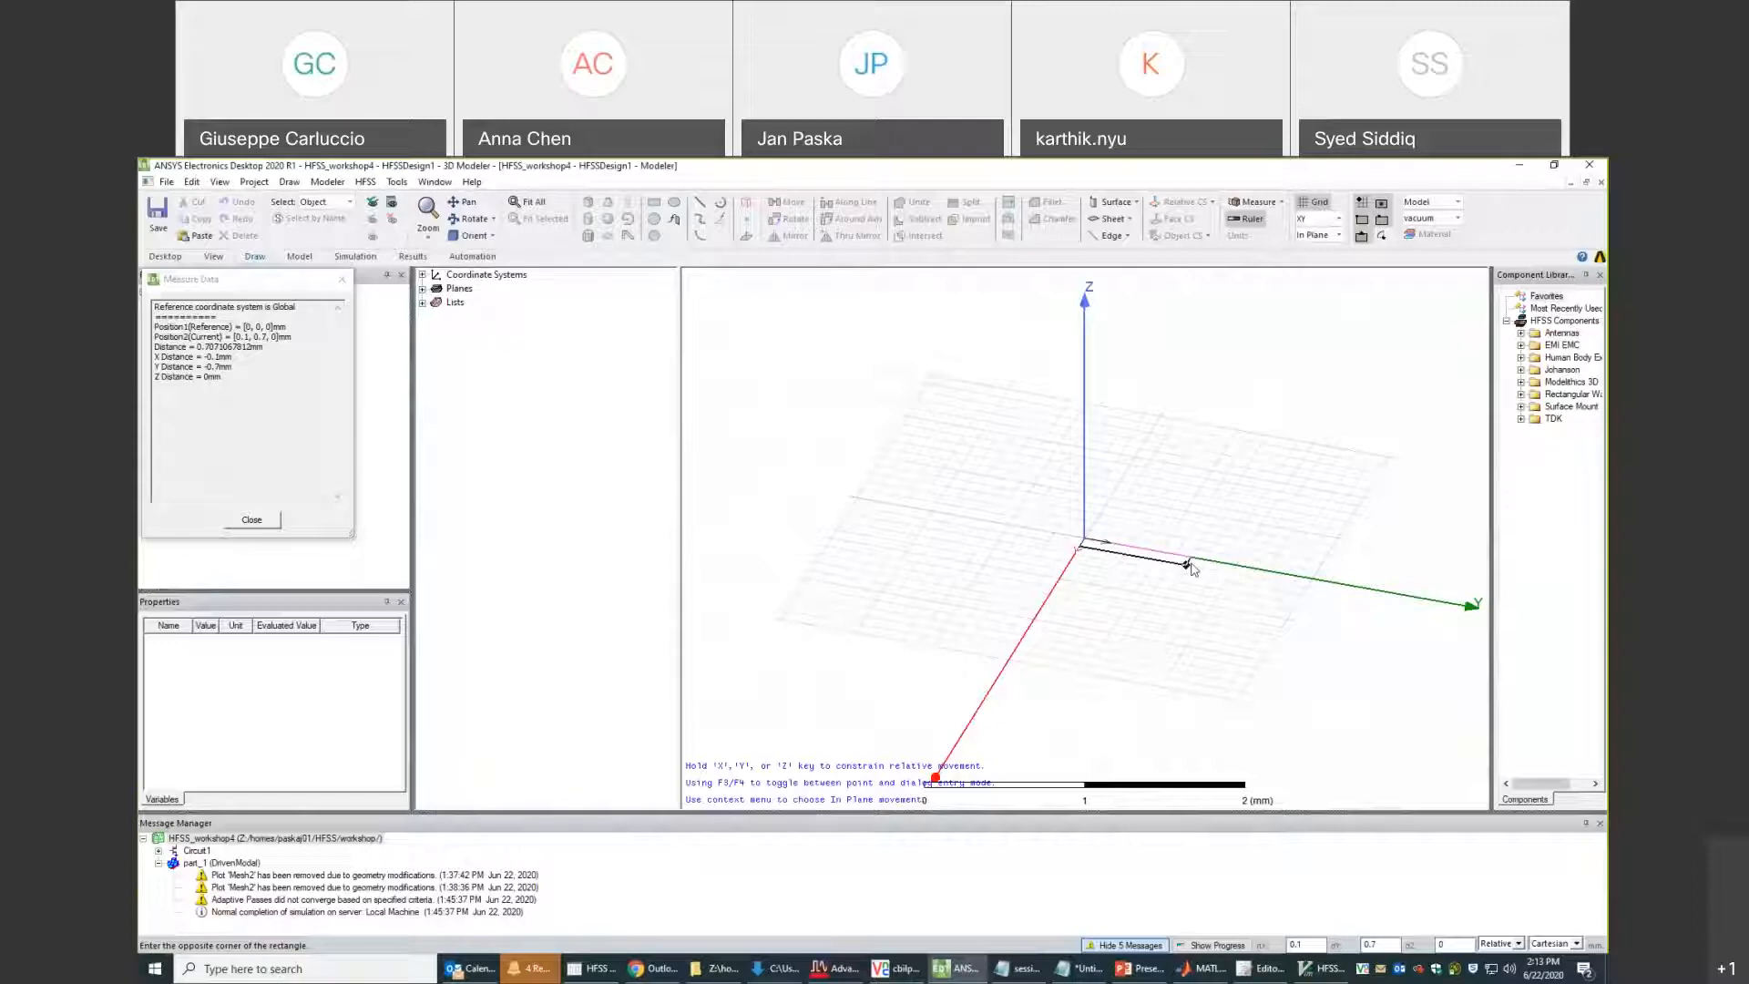
{"action": "left_click", "coordinate": [1190, 566]}
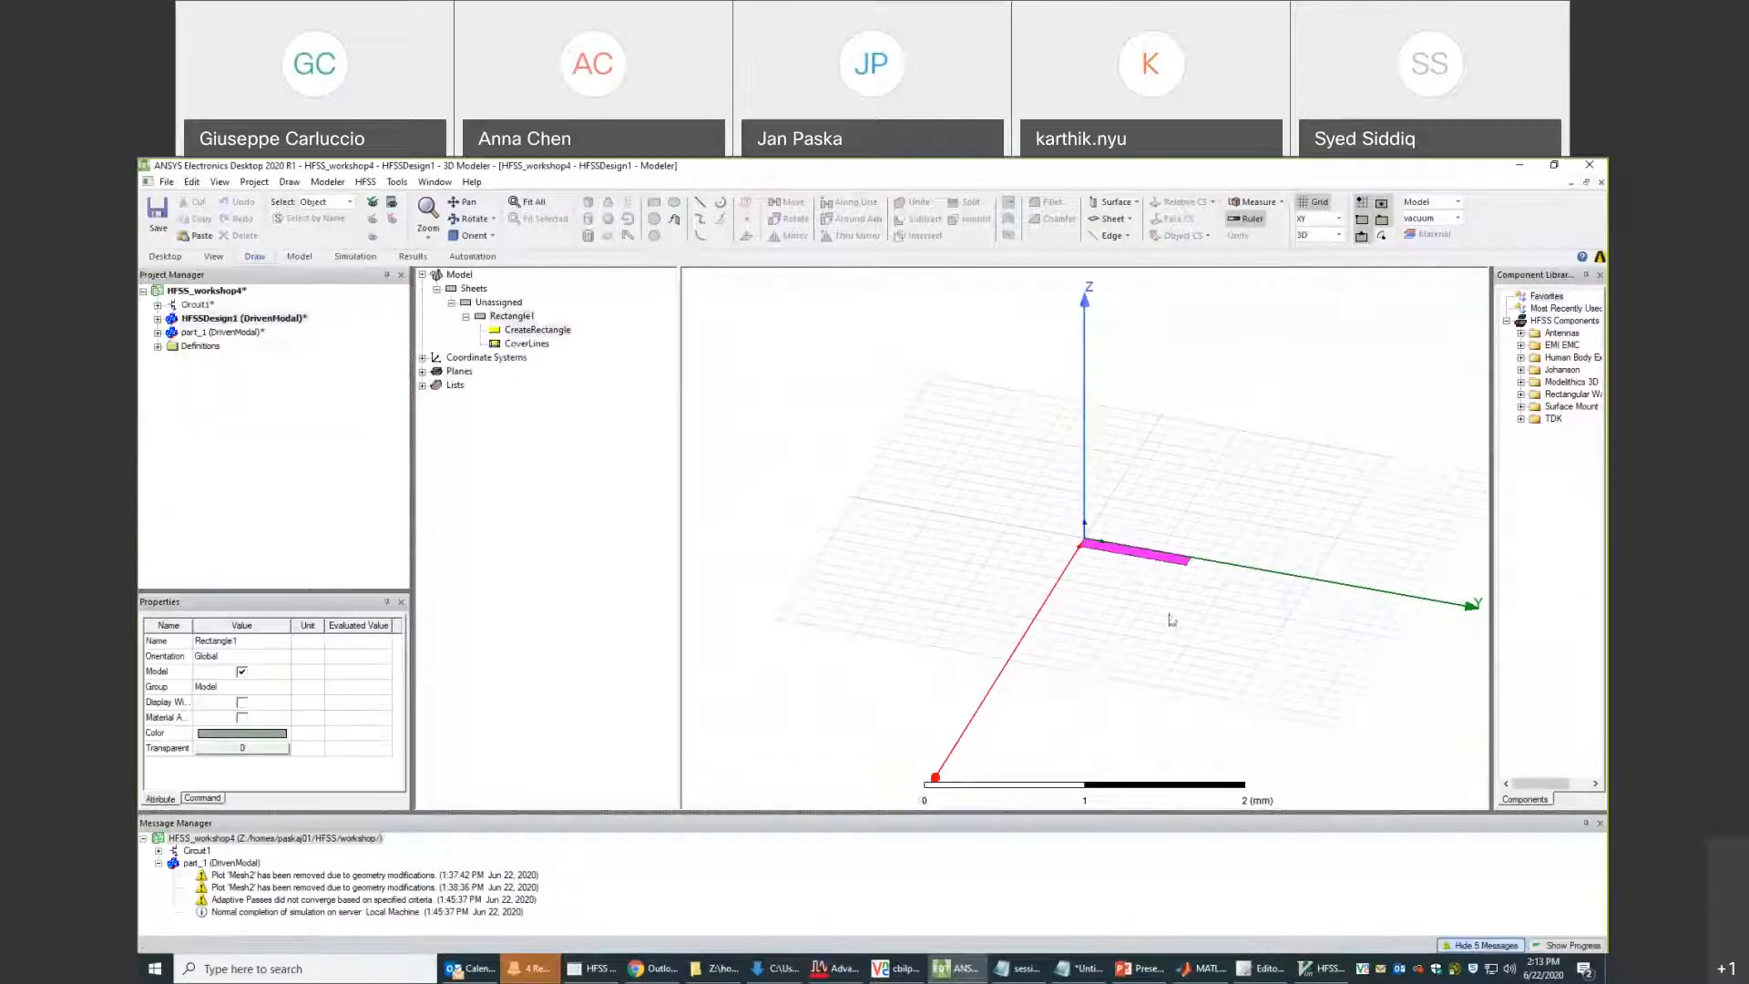
{"action": "left_click", "coordinate": [654, 204]}
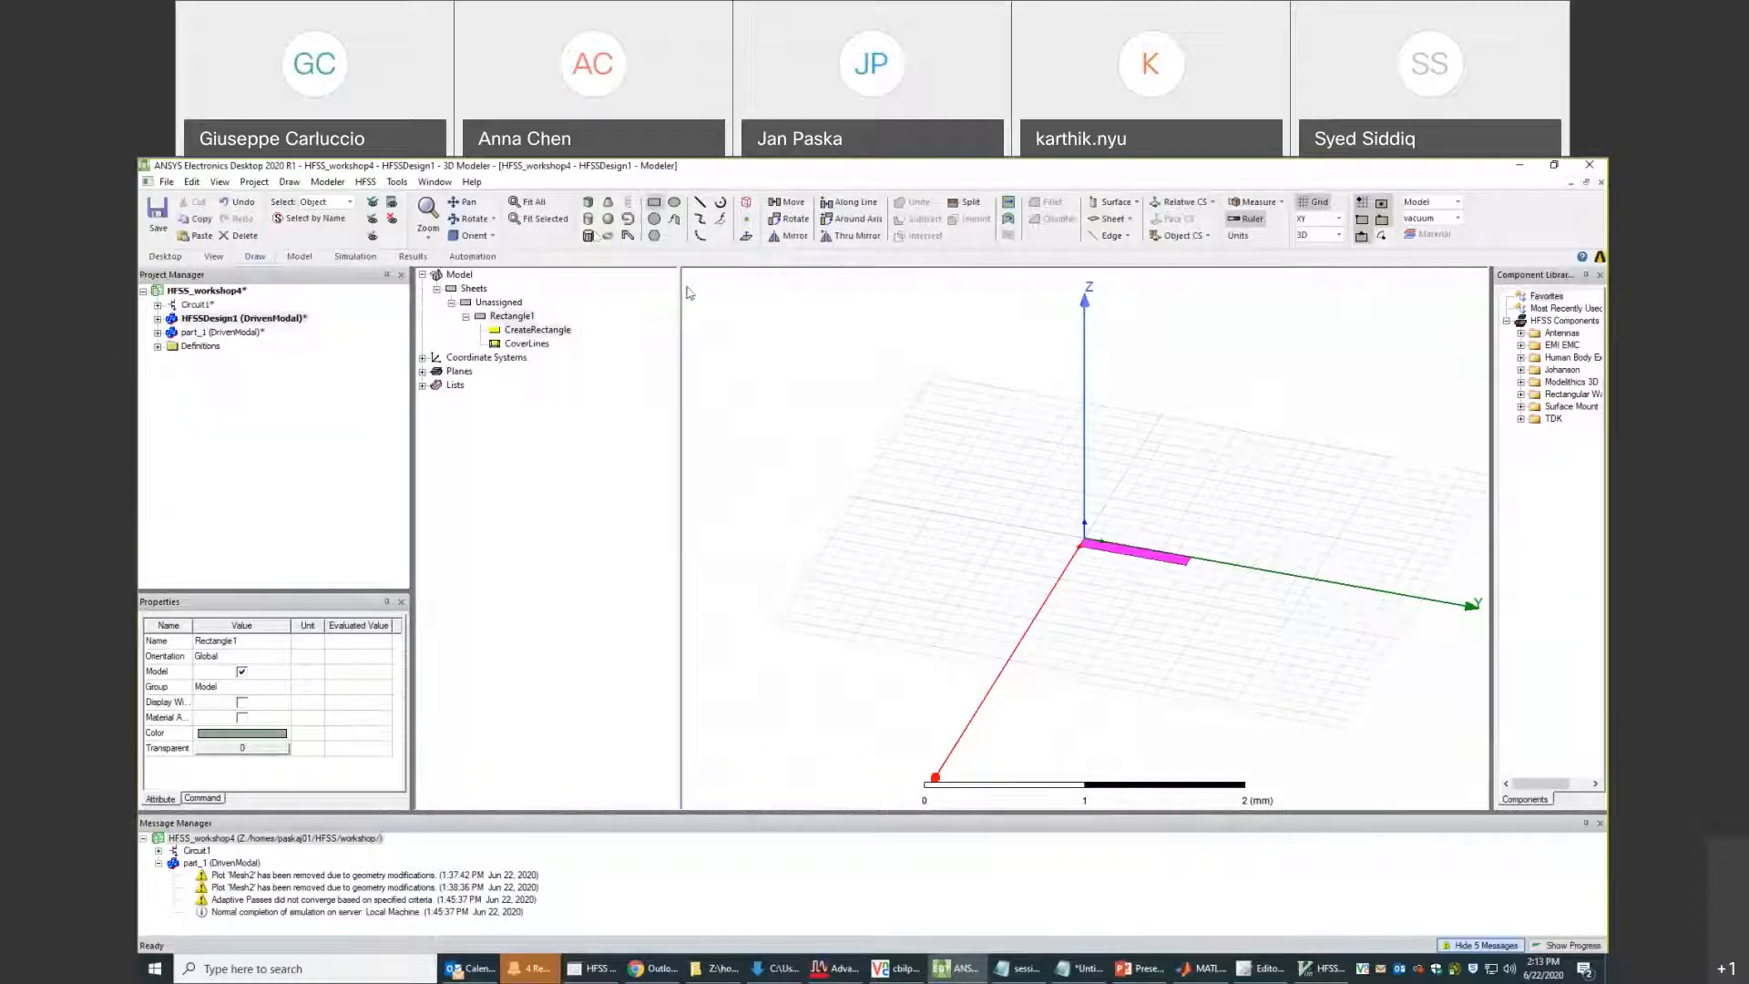
{"action": "left_click", "coordinate": [1070, 543]}
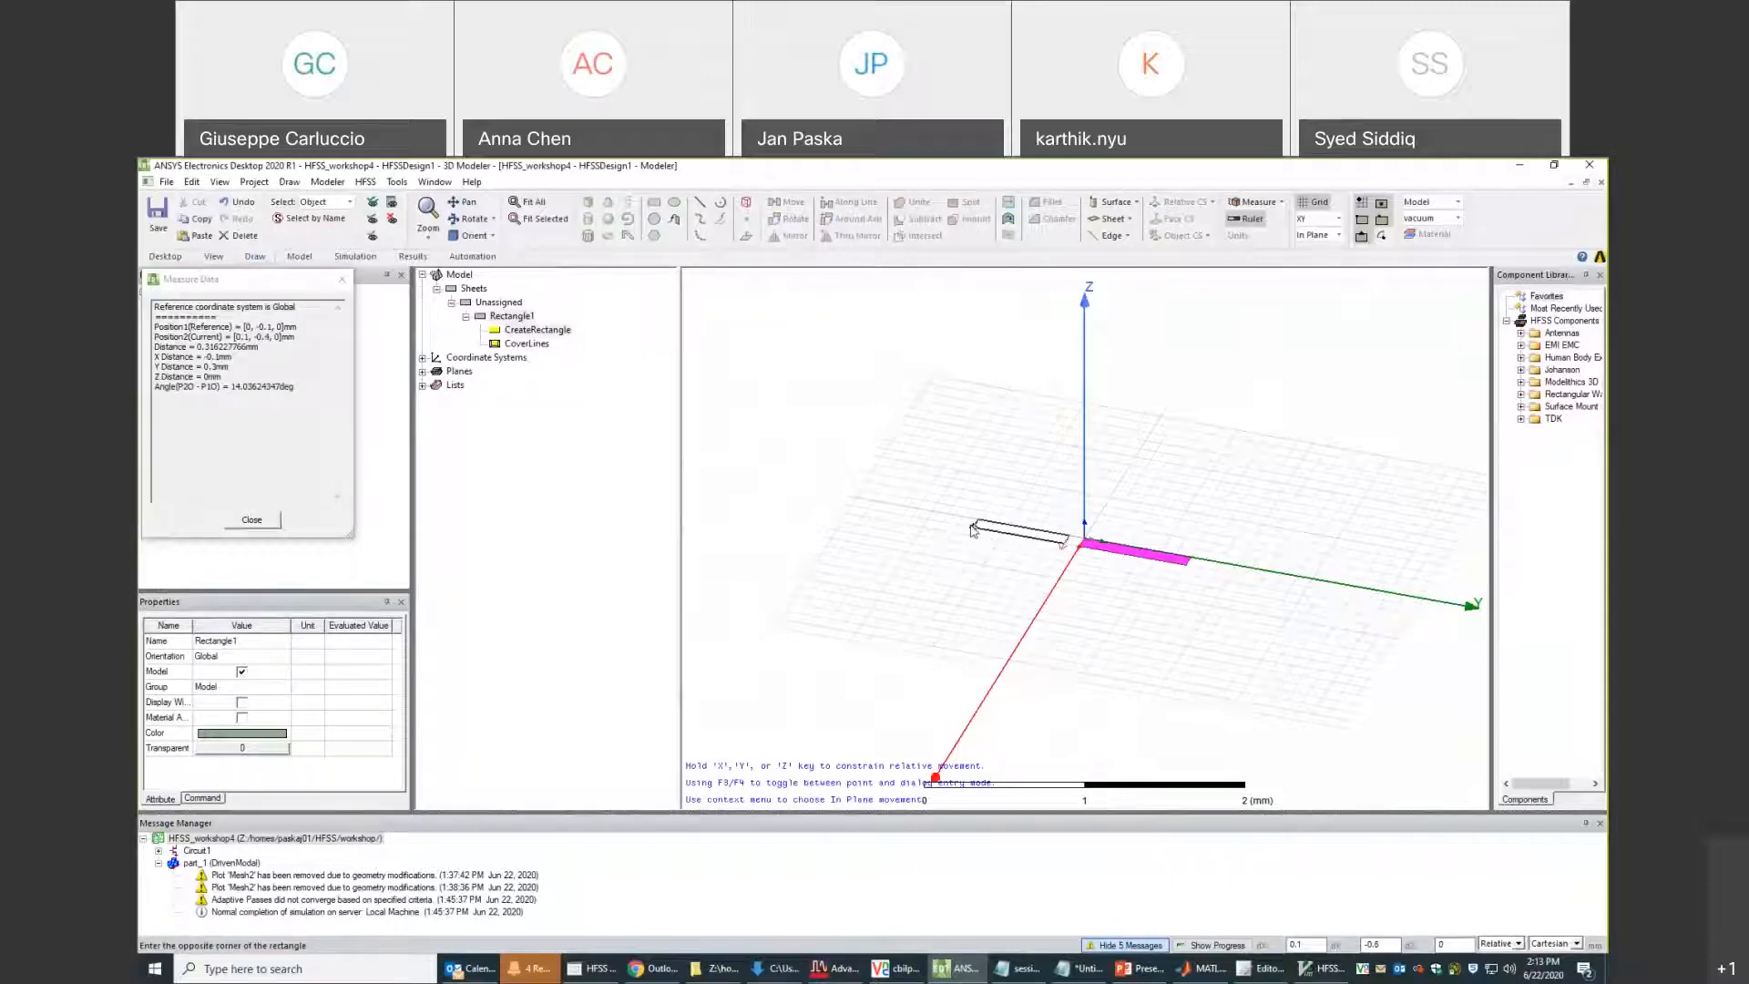
{"action": "left_click", "coordinate": [954, 534]}
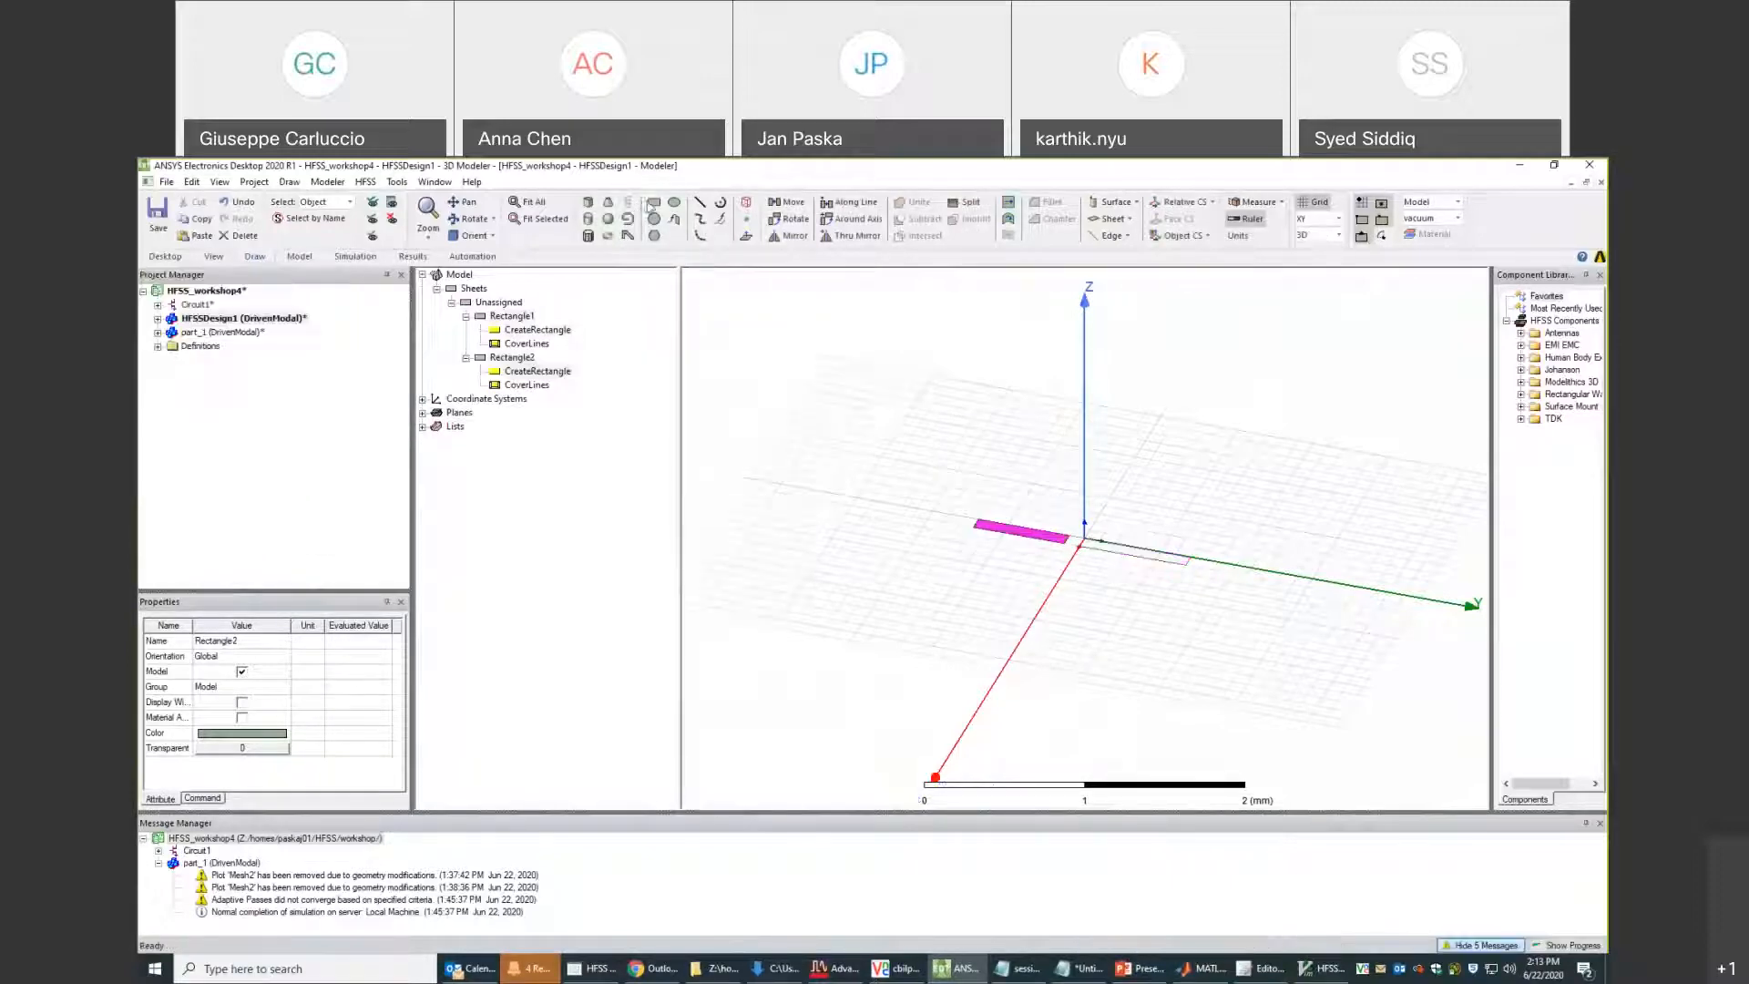
Draw a rectangle of about 0.1 by 0.1 mm filling the gap between the two thin rectangles.
{"action": "left_click", "coordinate": [652, 204]}
{"action": "left_click", "coordinate": [1078, 546]}
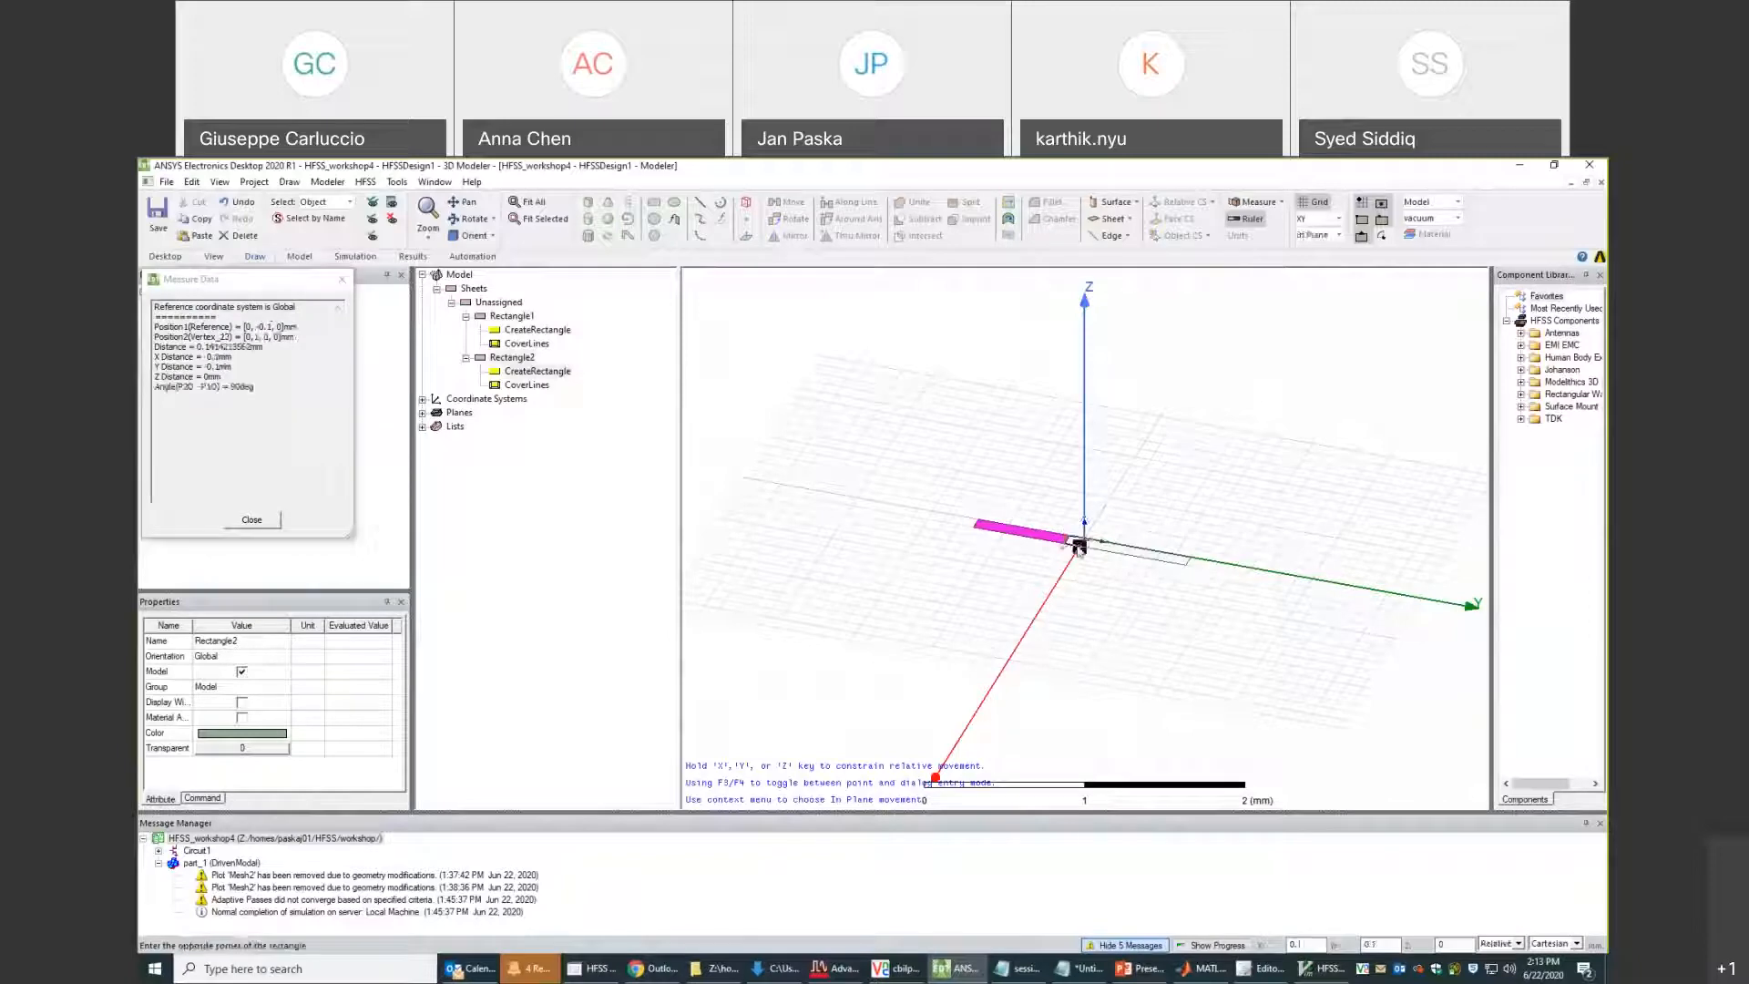
{"action": "left_click", "coordinate": [1074, 563]}
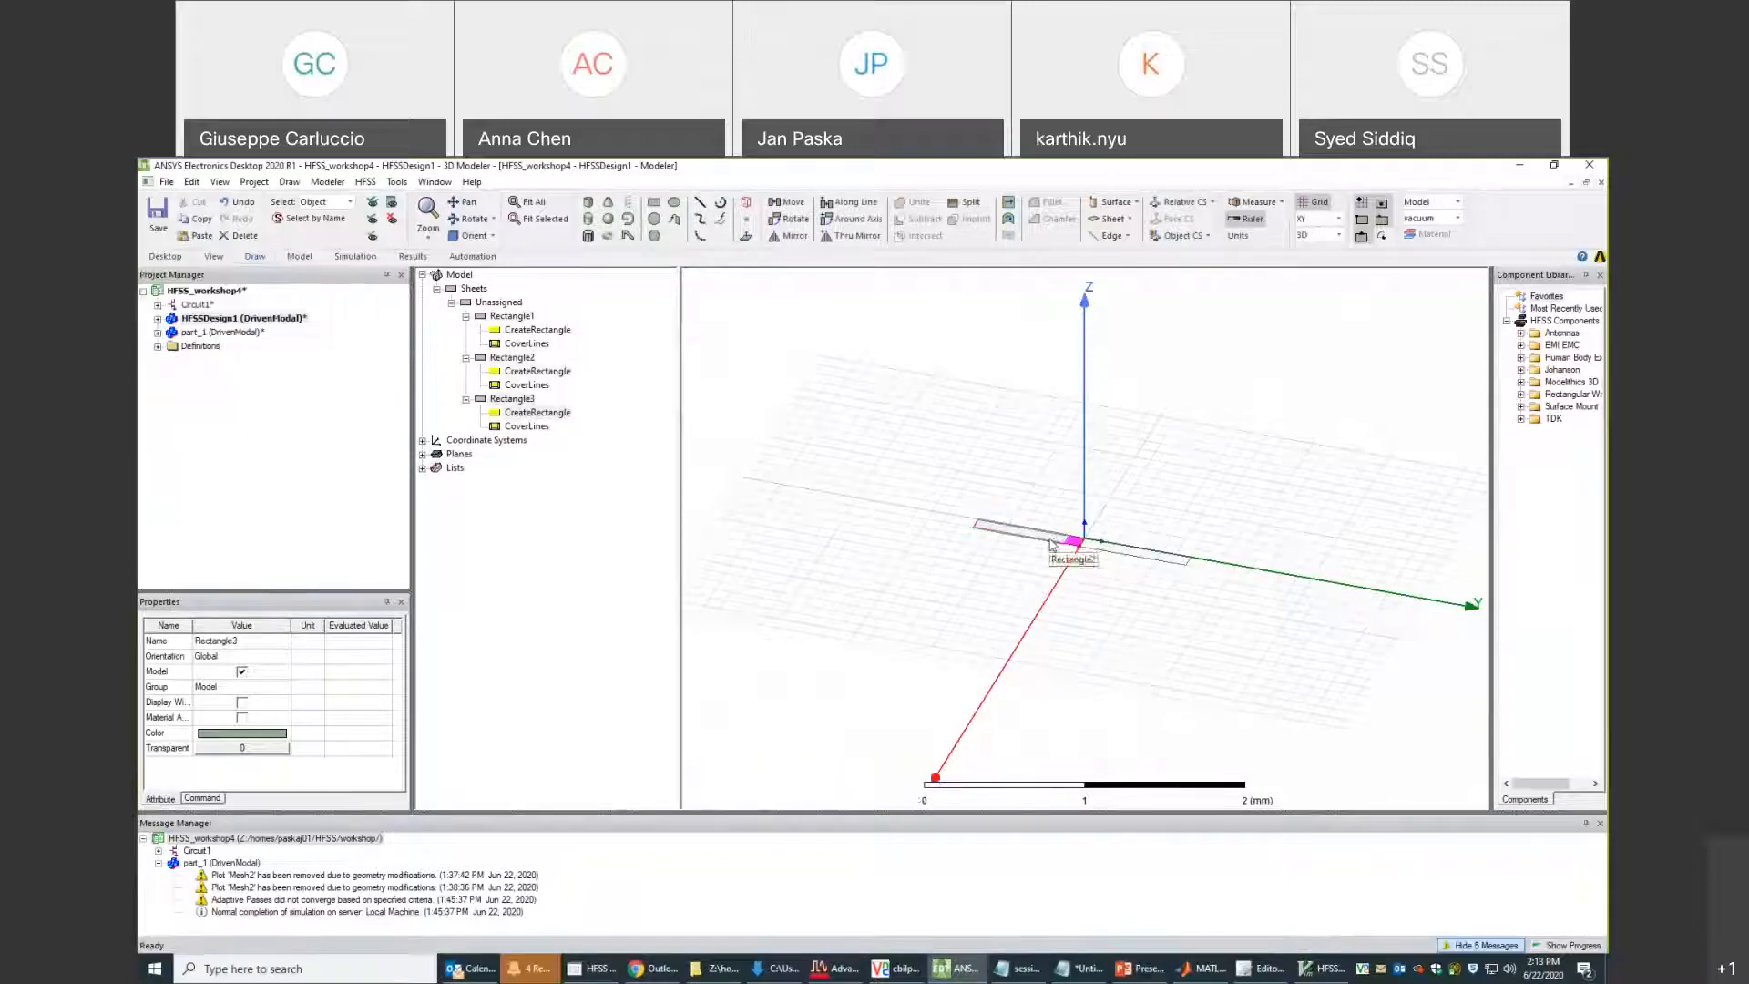
Assign a Perfect E boundary without an infinite ground plane to the two long rectangles.
{"action": "left_click", "coordinate": [1135, 558], "text": "ctrl"}
{"action": "right_click", "coordinate": [1134, 559]}
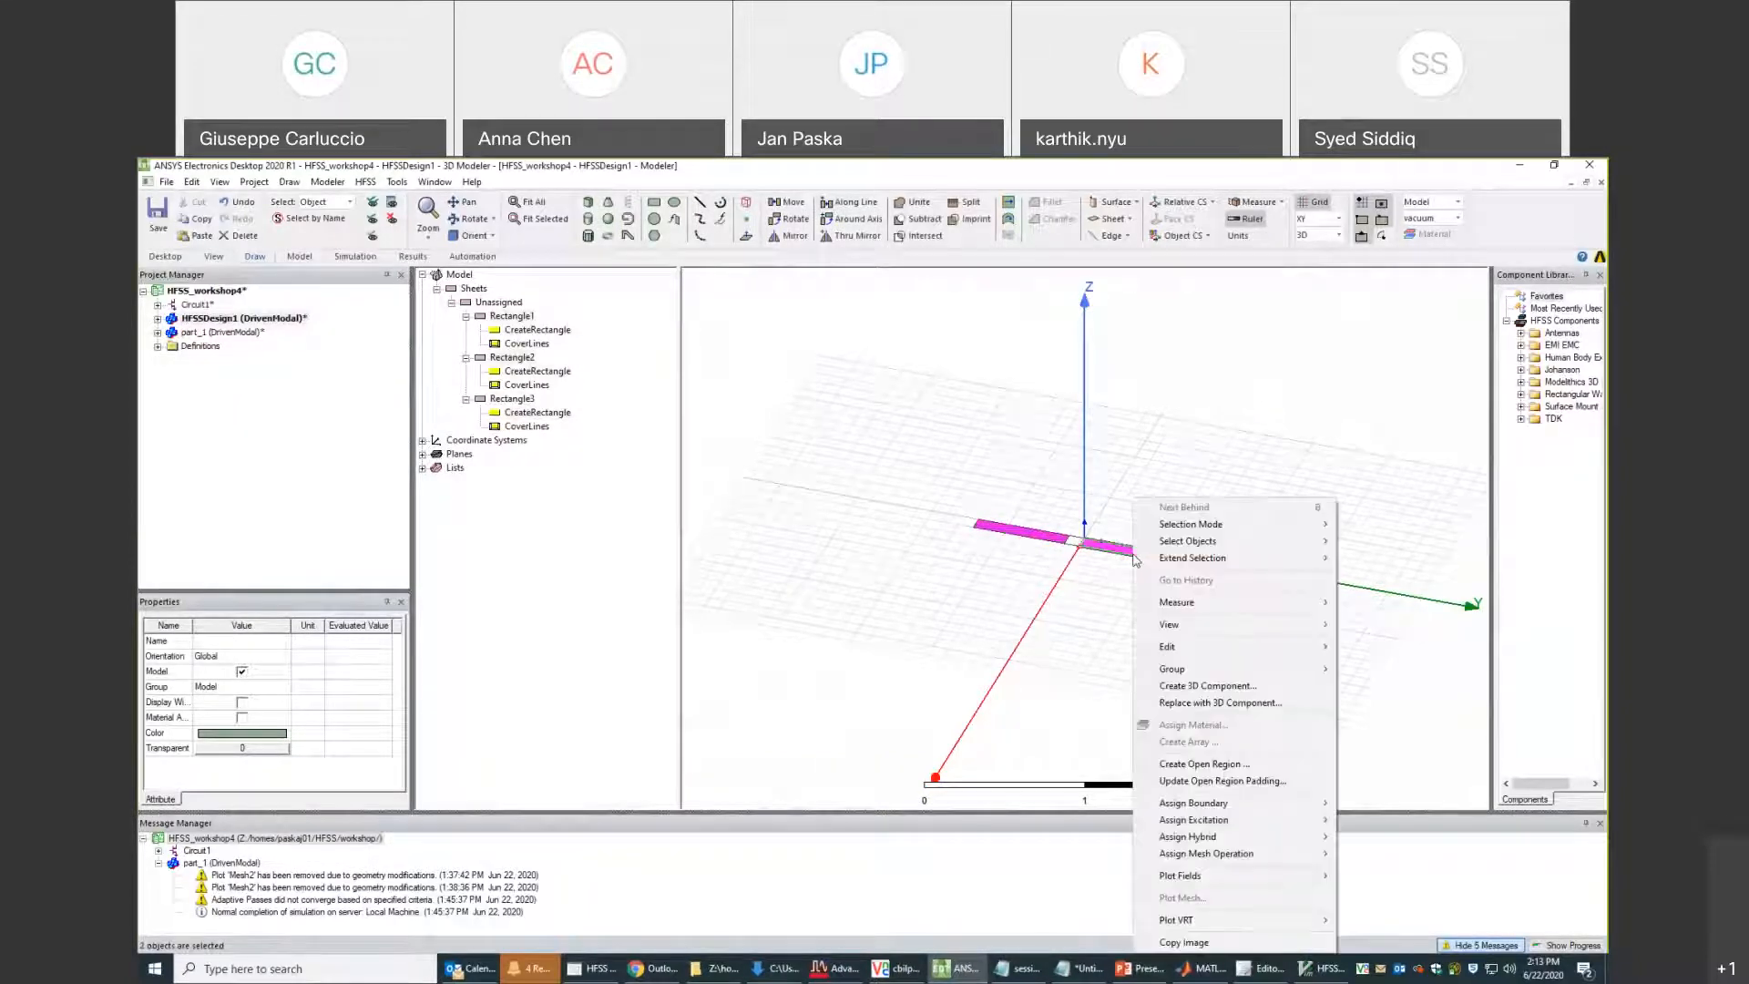
{"action": "mouse_move", "coordinate": [1293, 806]}
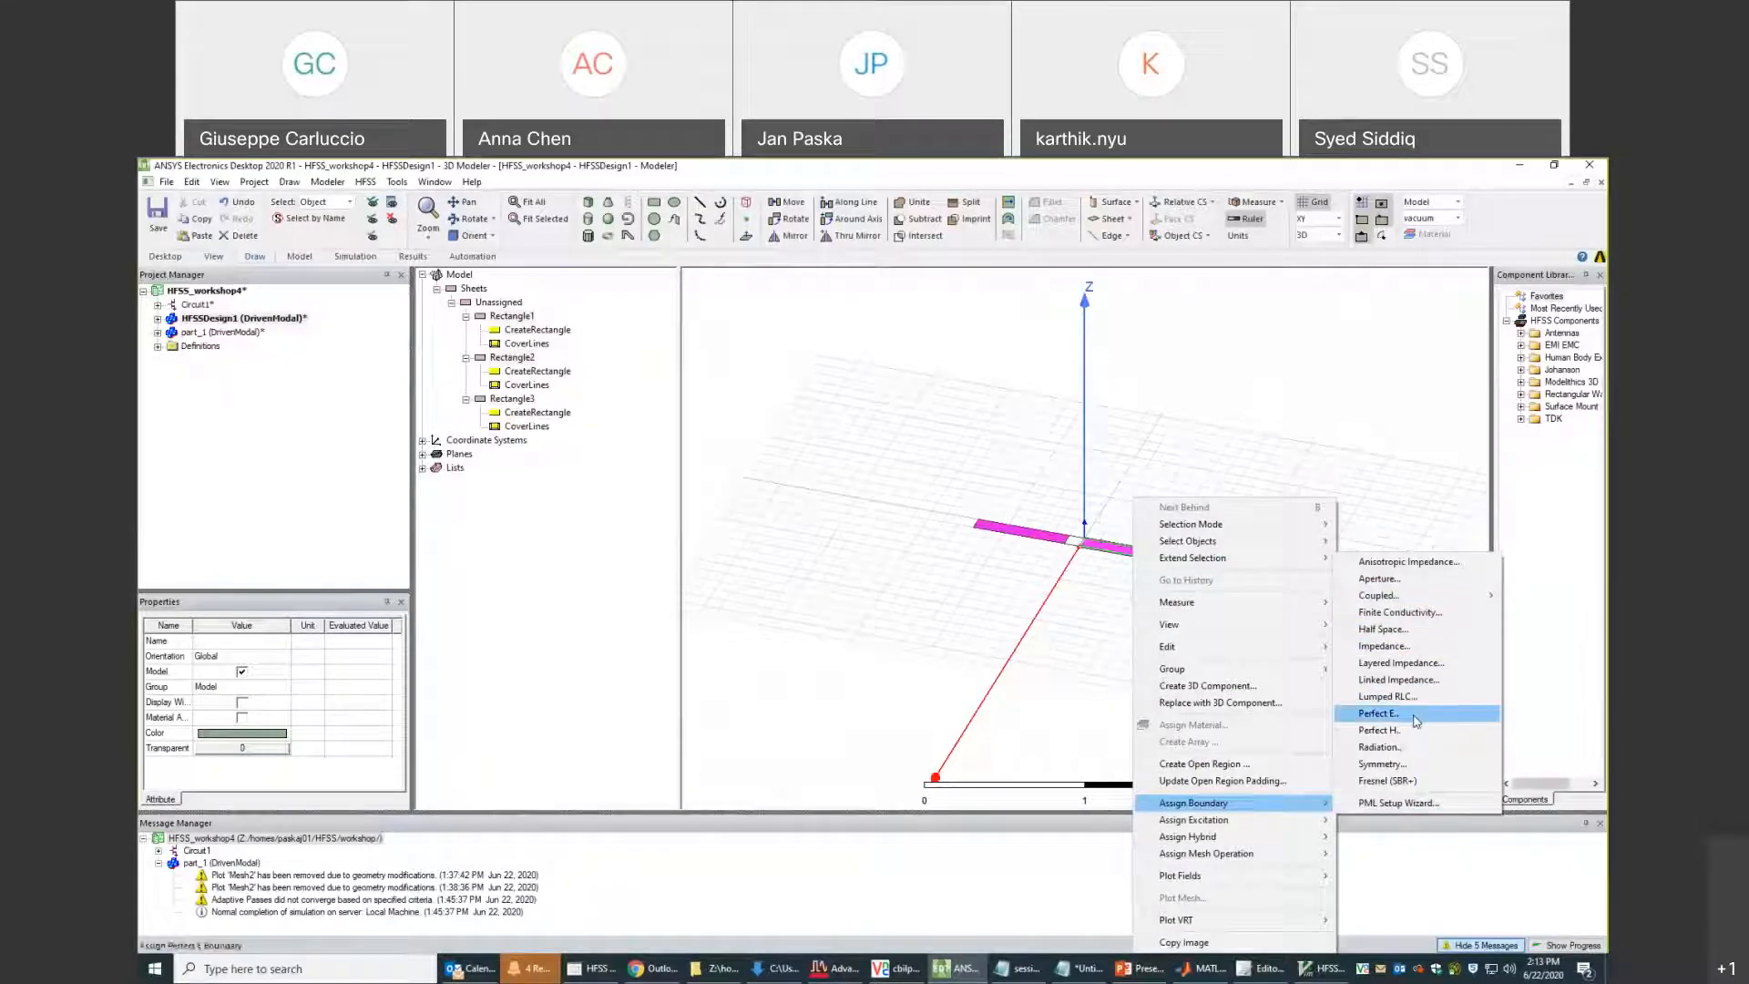
{"action": "left_click", "coordinate": [1378, 713]}
{"action": "left_click", "coordinate": [824, 675]}
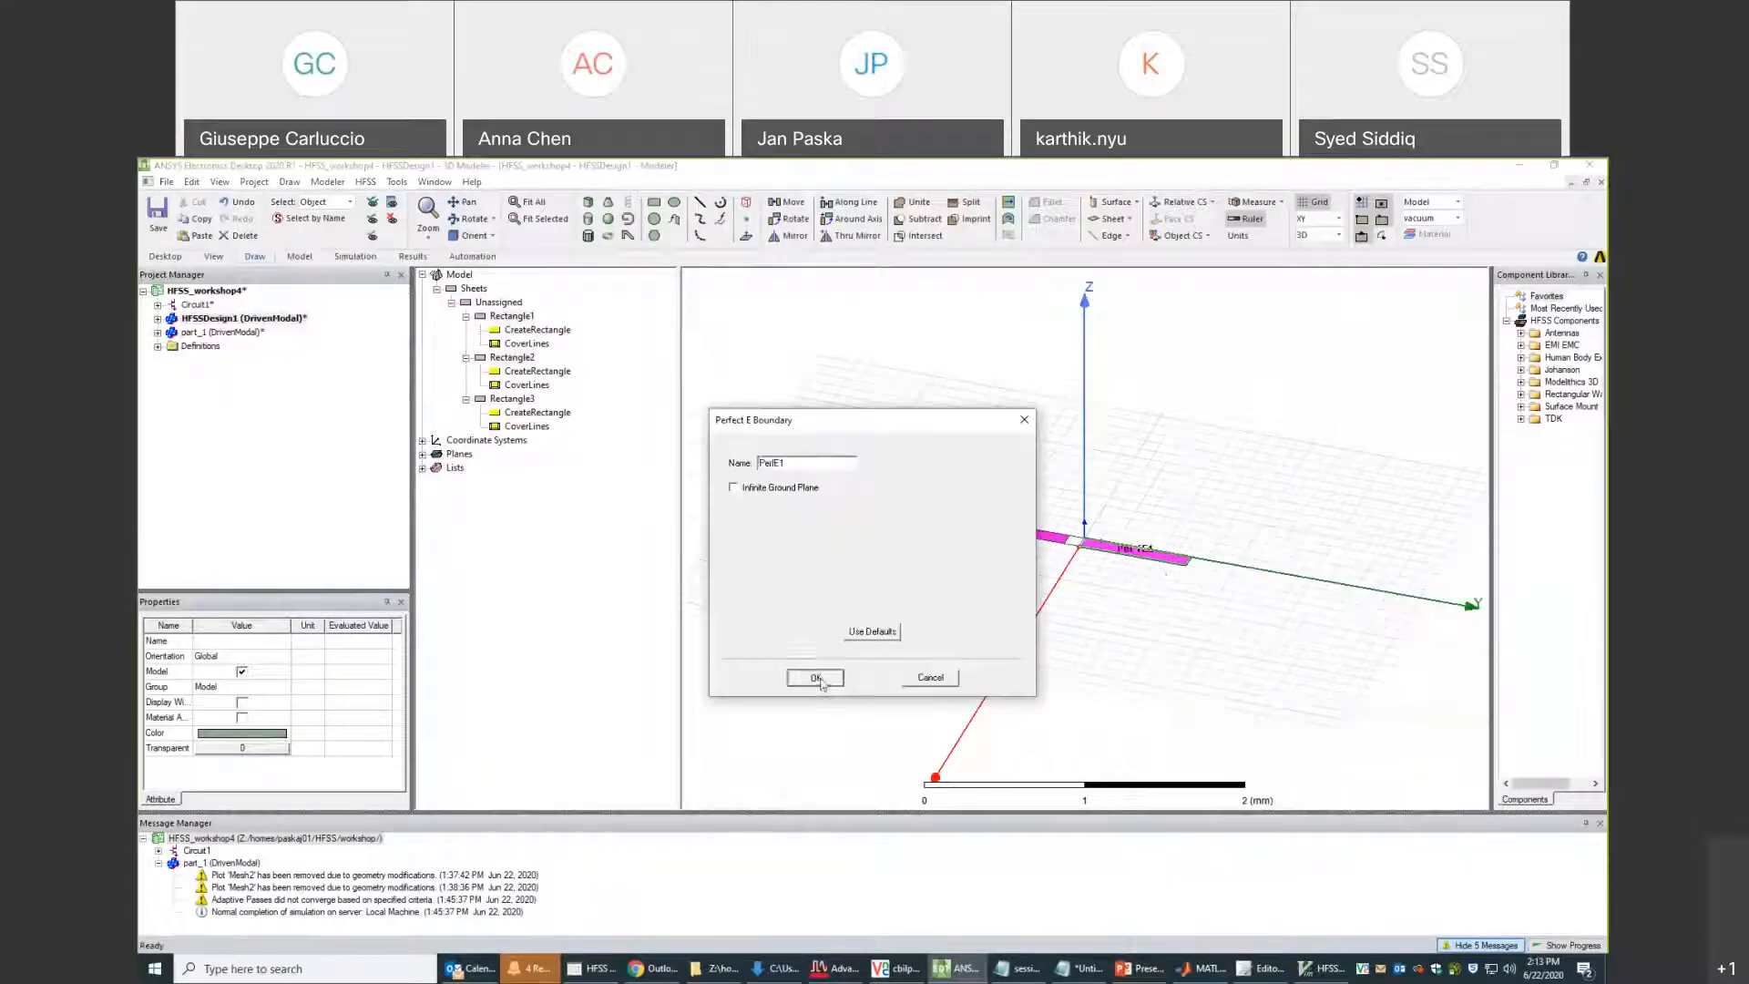
Assign a lumped port excitation with 50 ohm full port impedance to the small rectangle in the gap.
{"action": "left_click", "coordinate": [1075, 543]}
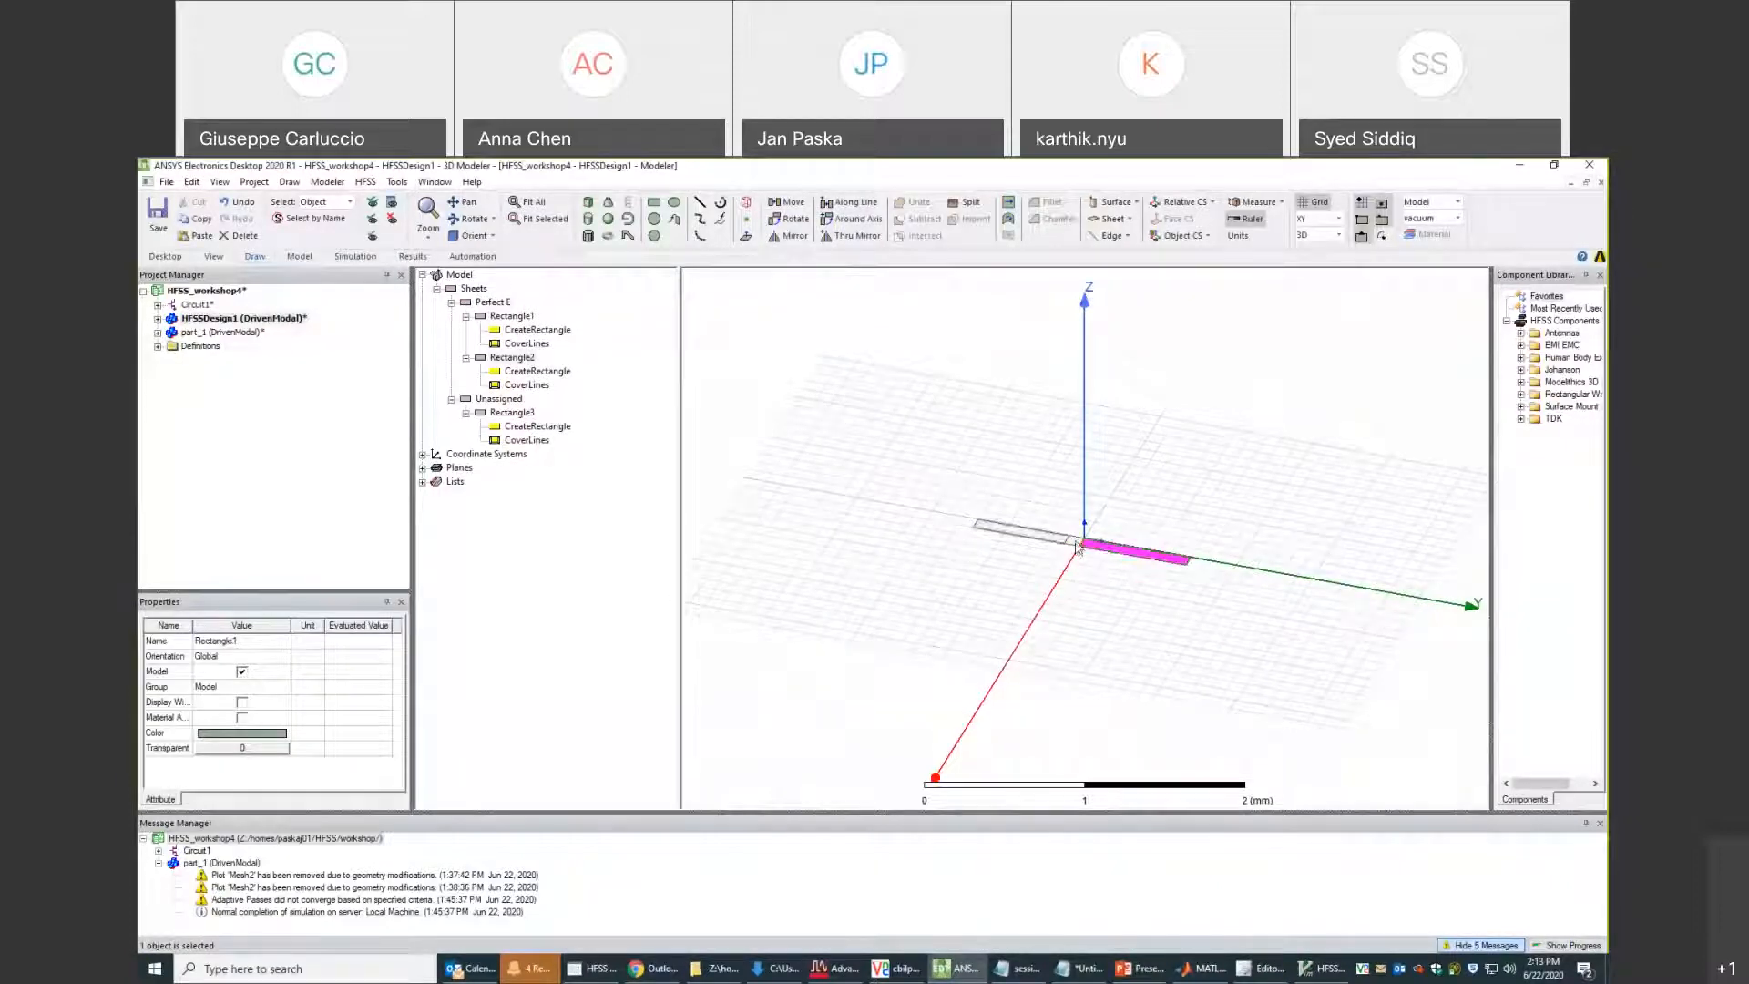
{"action": "scroll", "coordinate": [1077, 546], "scroll_direction": "up", "scroll_amount": 1}
{"action": "scroll", "coordinate": [1080, 547], "scroll_direction": "up", "scroll_amount": 5}
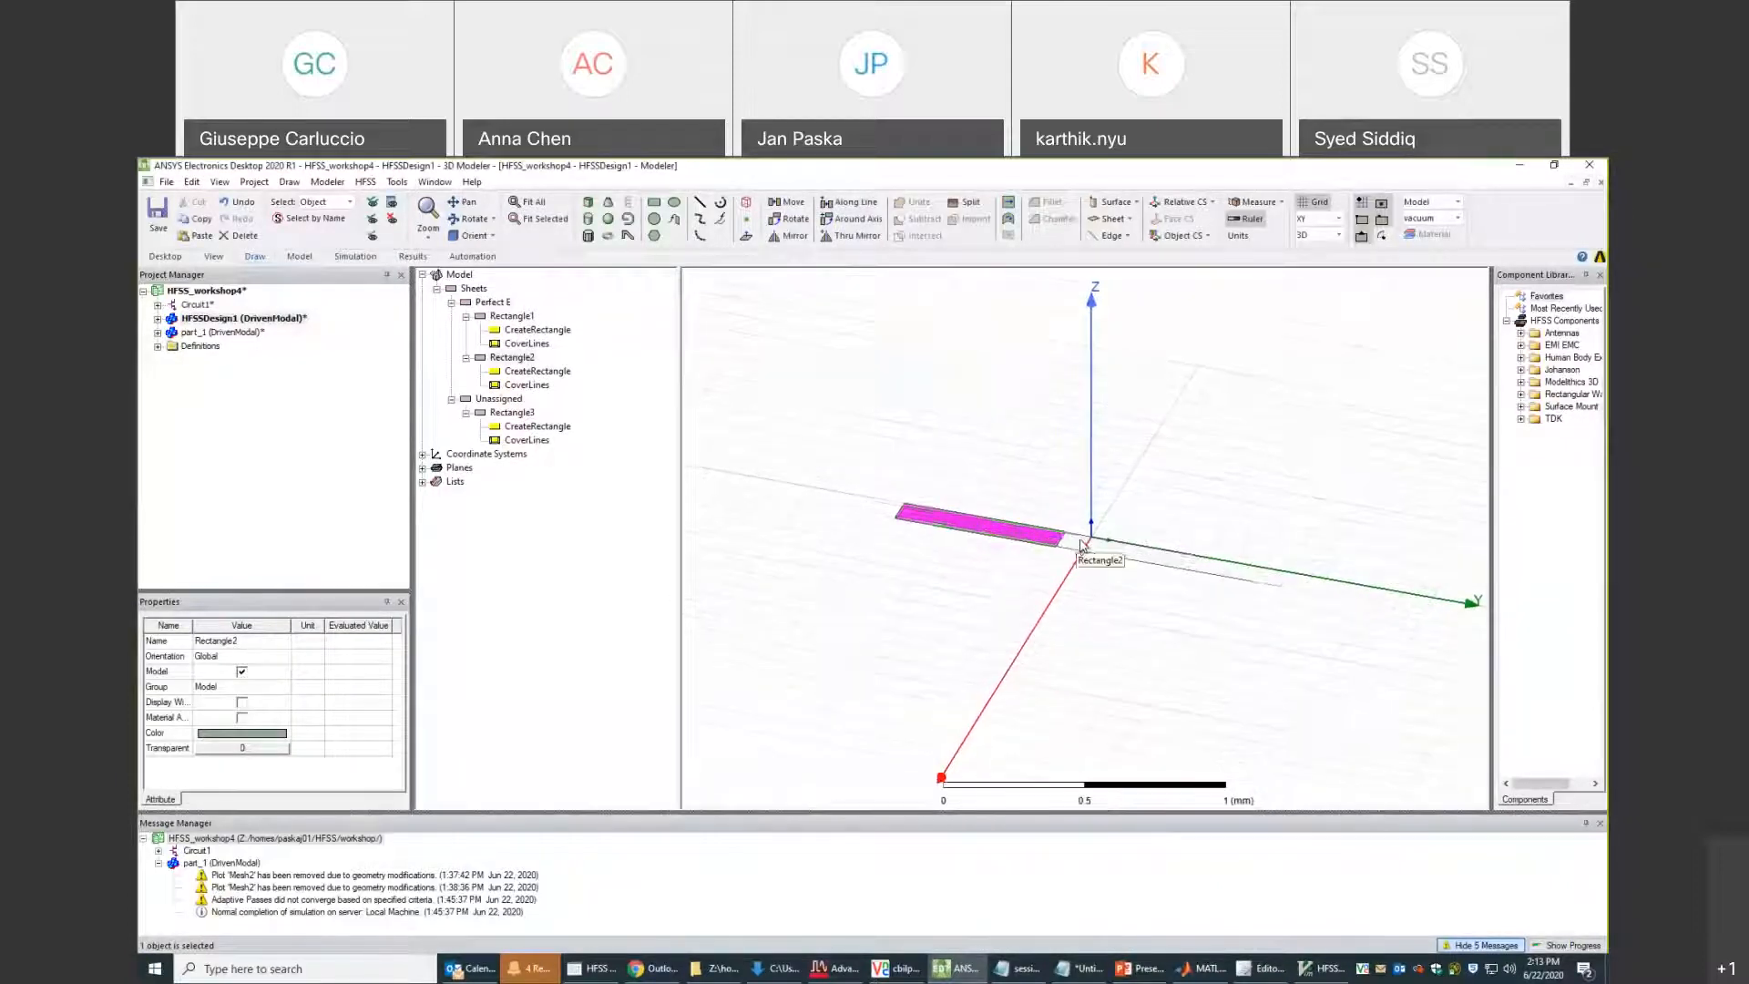
{"action": "left_click", "coordinate": [1160, 446]}
{"action": "left_click", "coordinate": [1075, 539]}
{"action": "right_click", "coordinate": [1075, 539]}
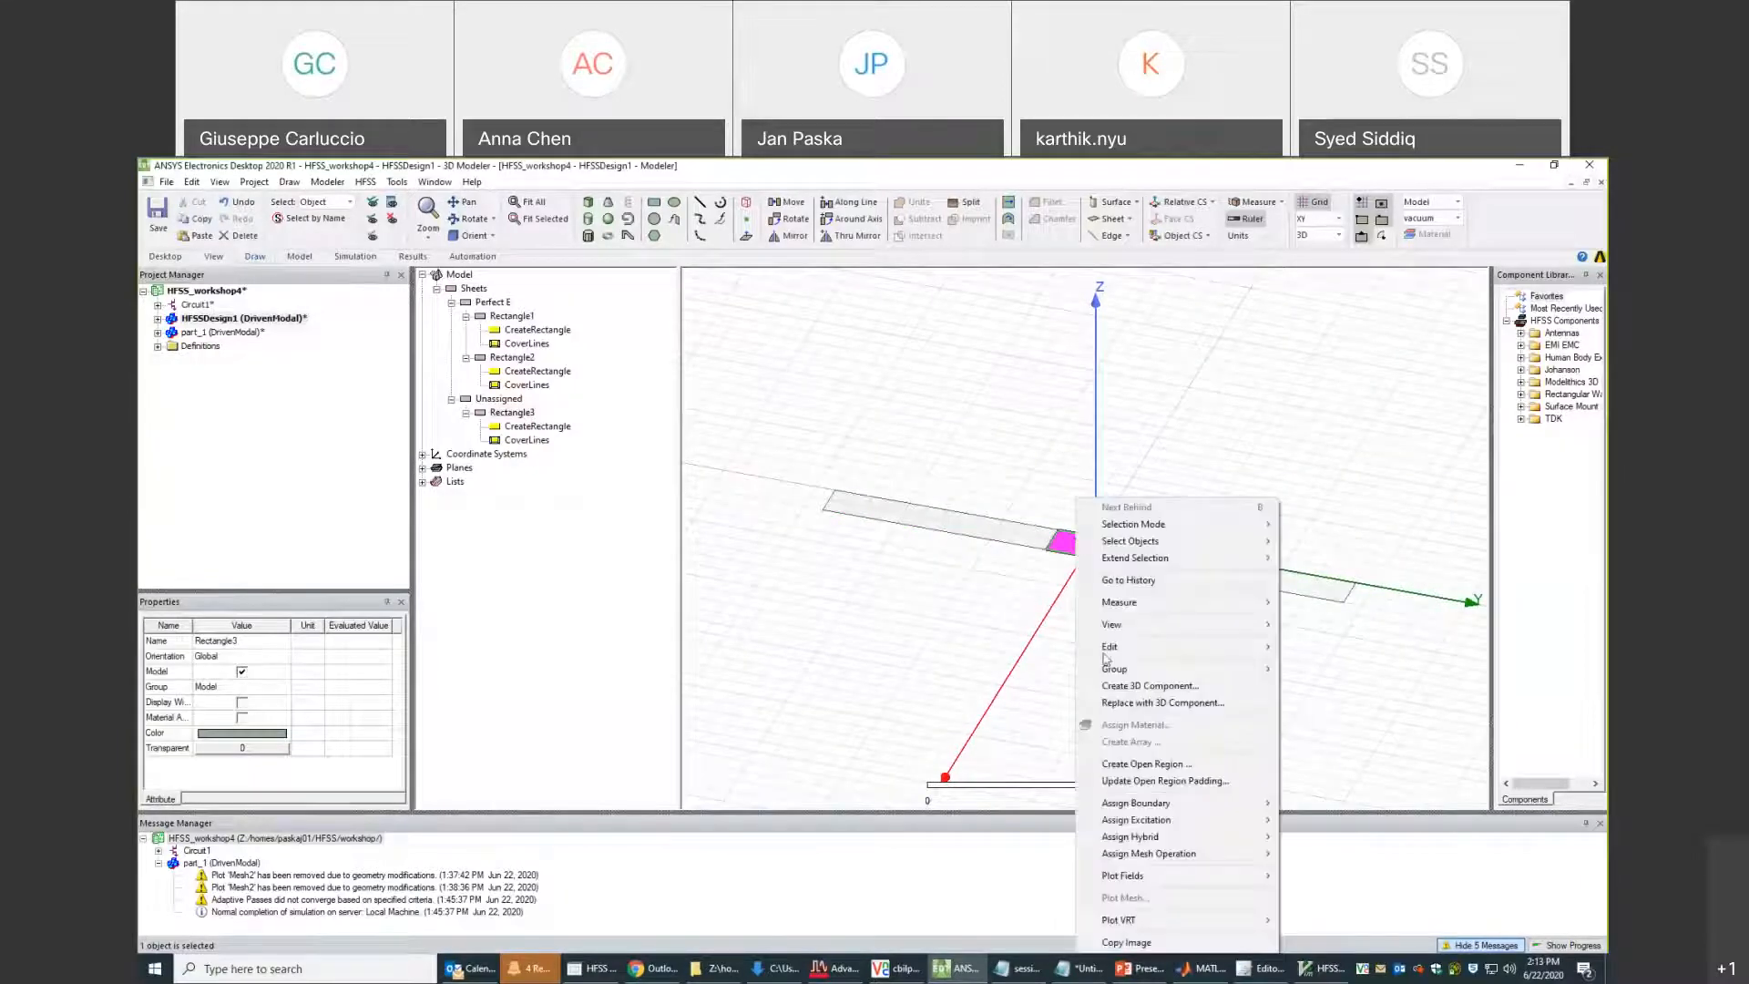
{"action": "mouse_move", "coordinate": [1139, 822]}
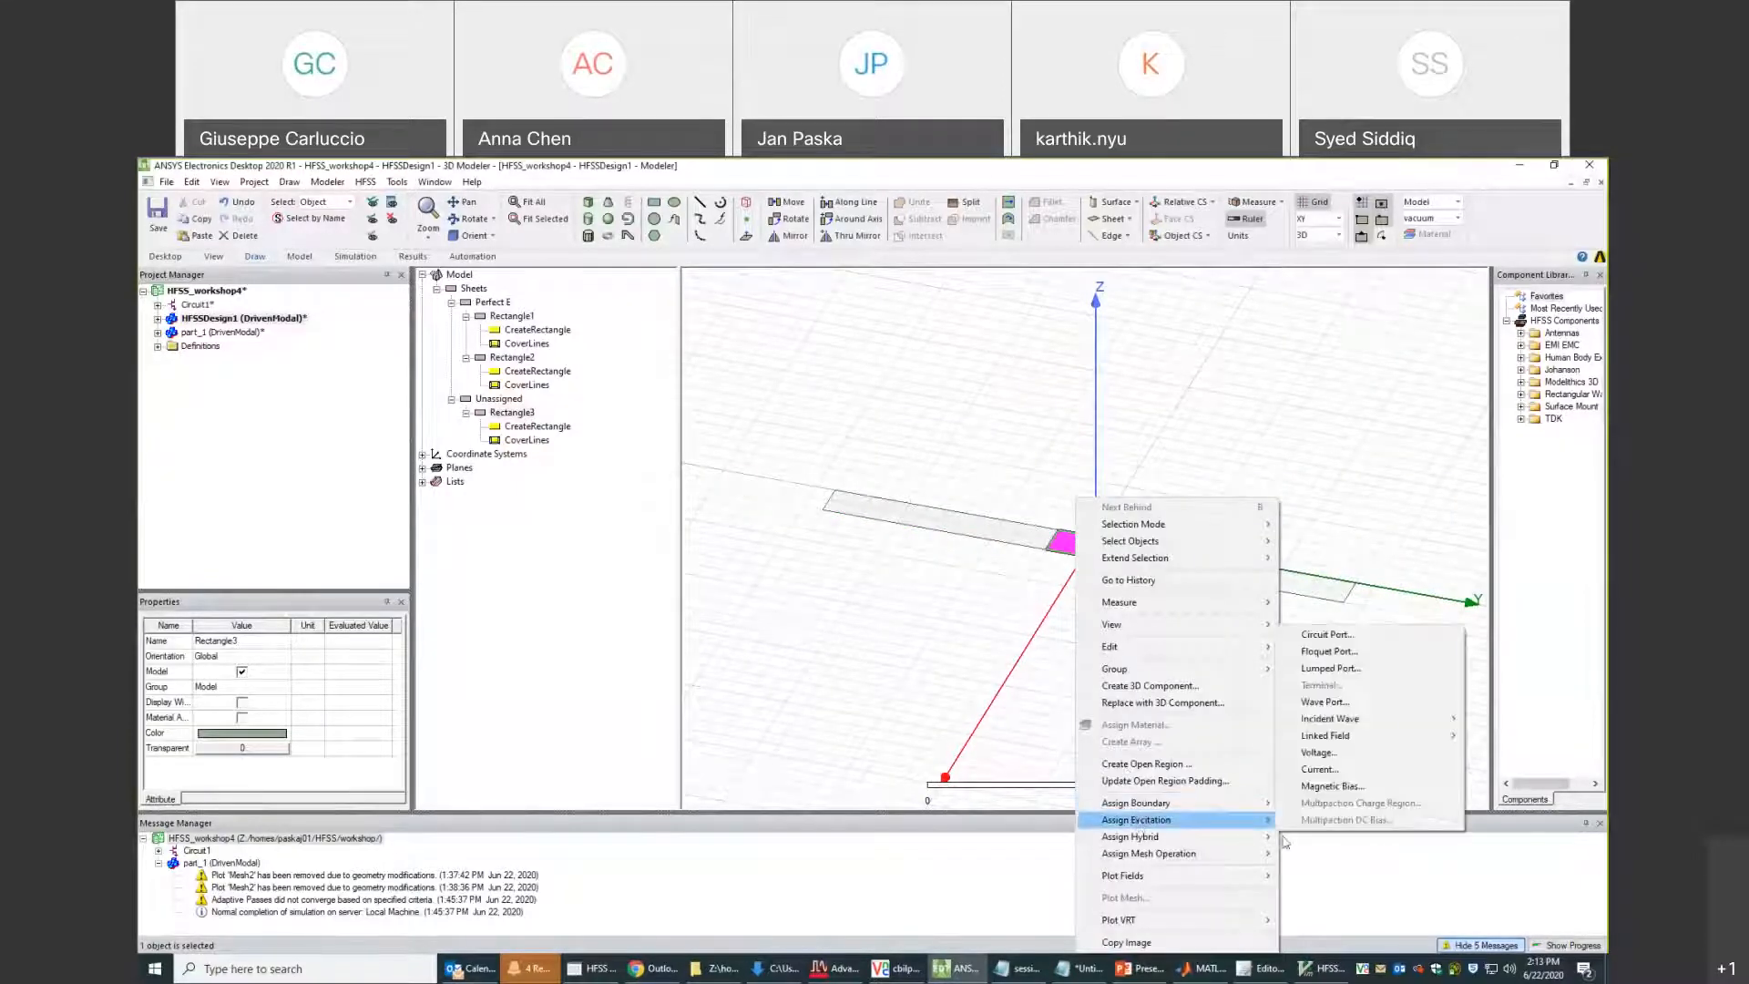
{"action": "left_click", "coordinate": [1329, 669]}
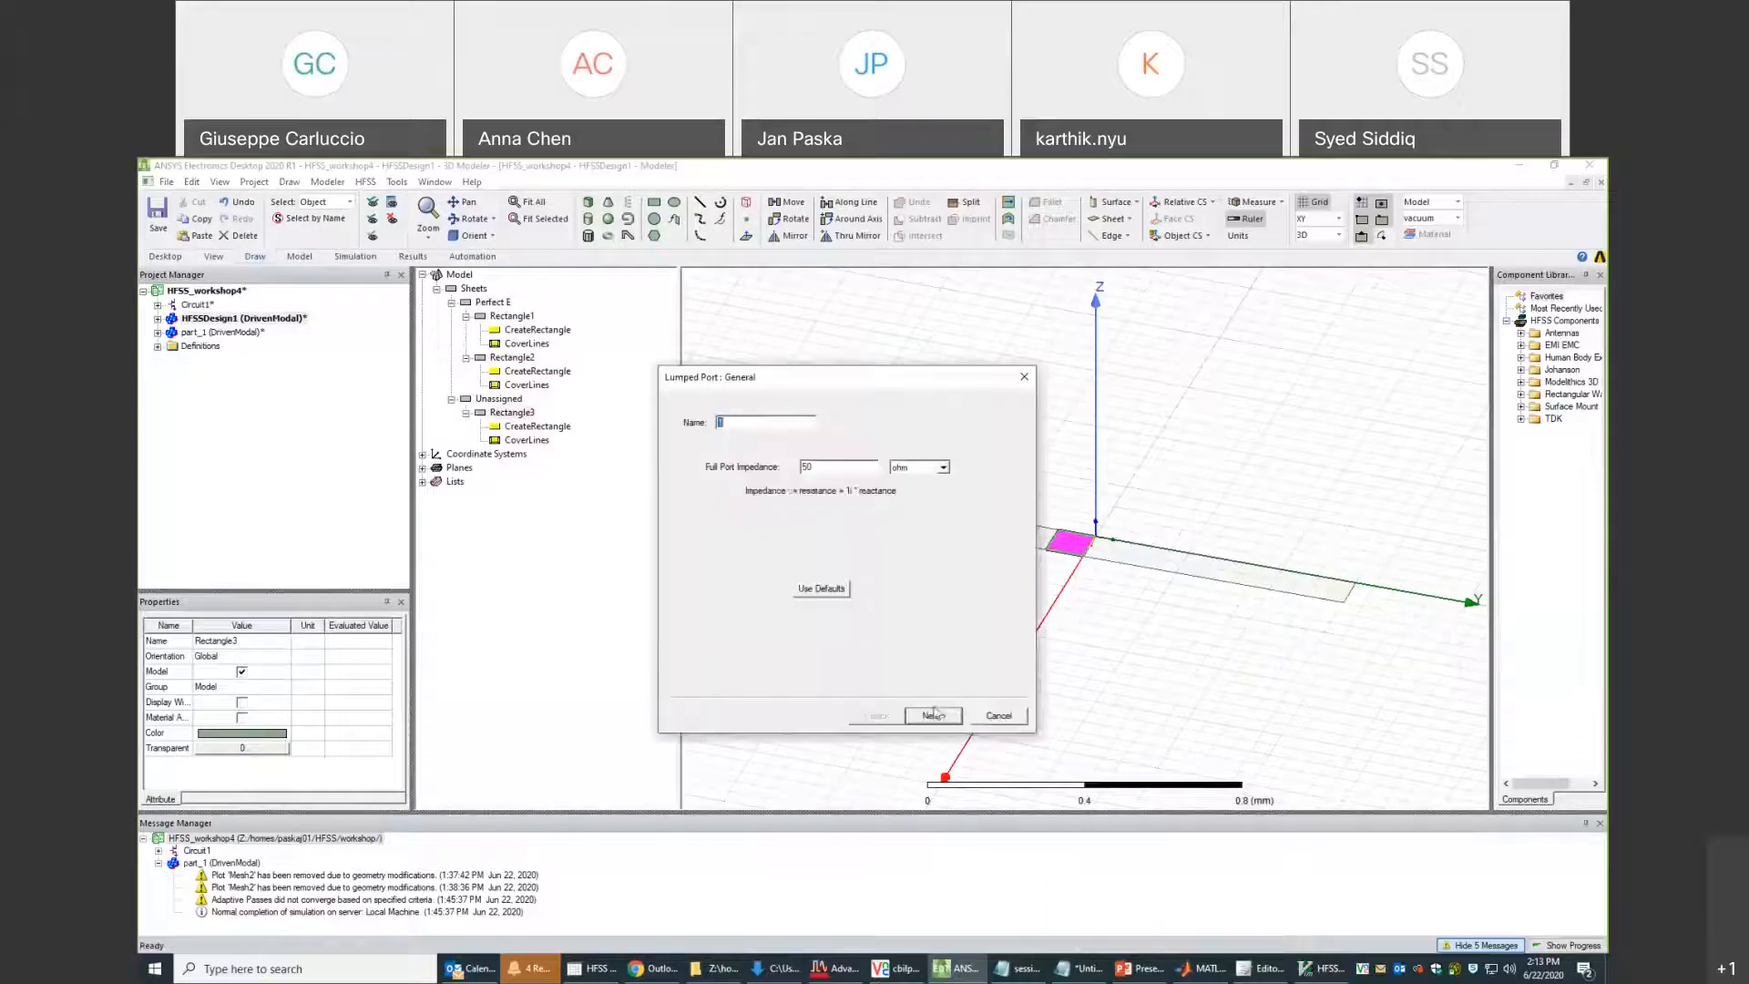
Define the port's integration line across the gap from (0.05, -0.1, 0) to the middle of the opposite edge, and complete the port.
{"action": "left_click", "coordinate": [794, 483]}
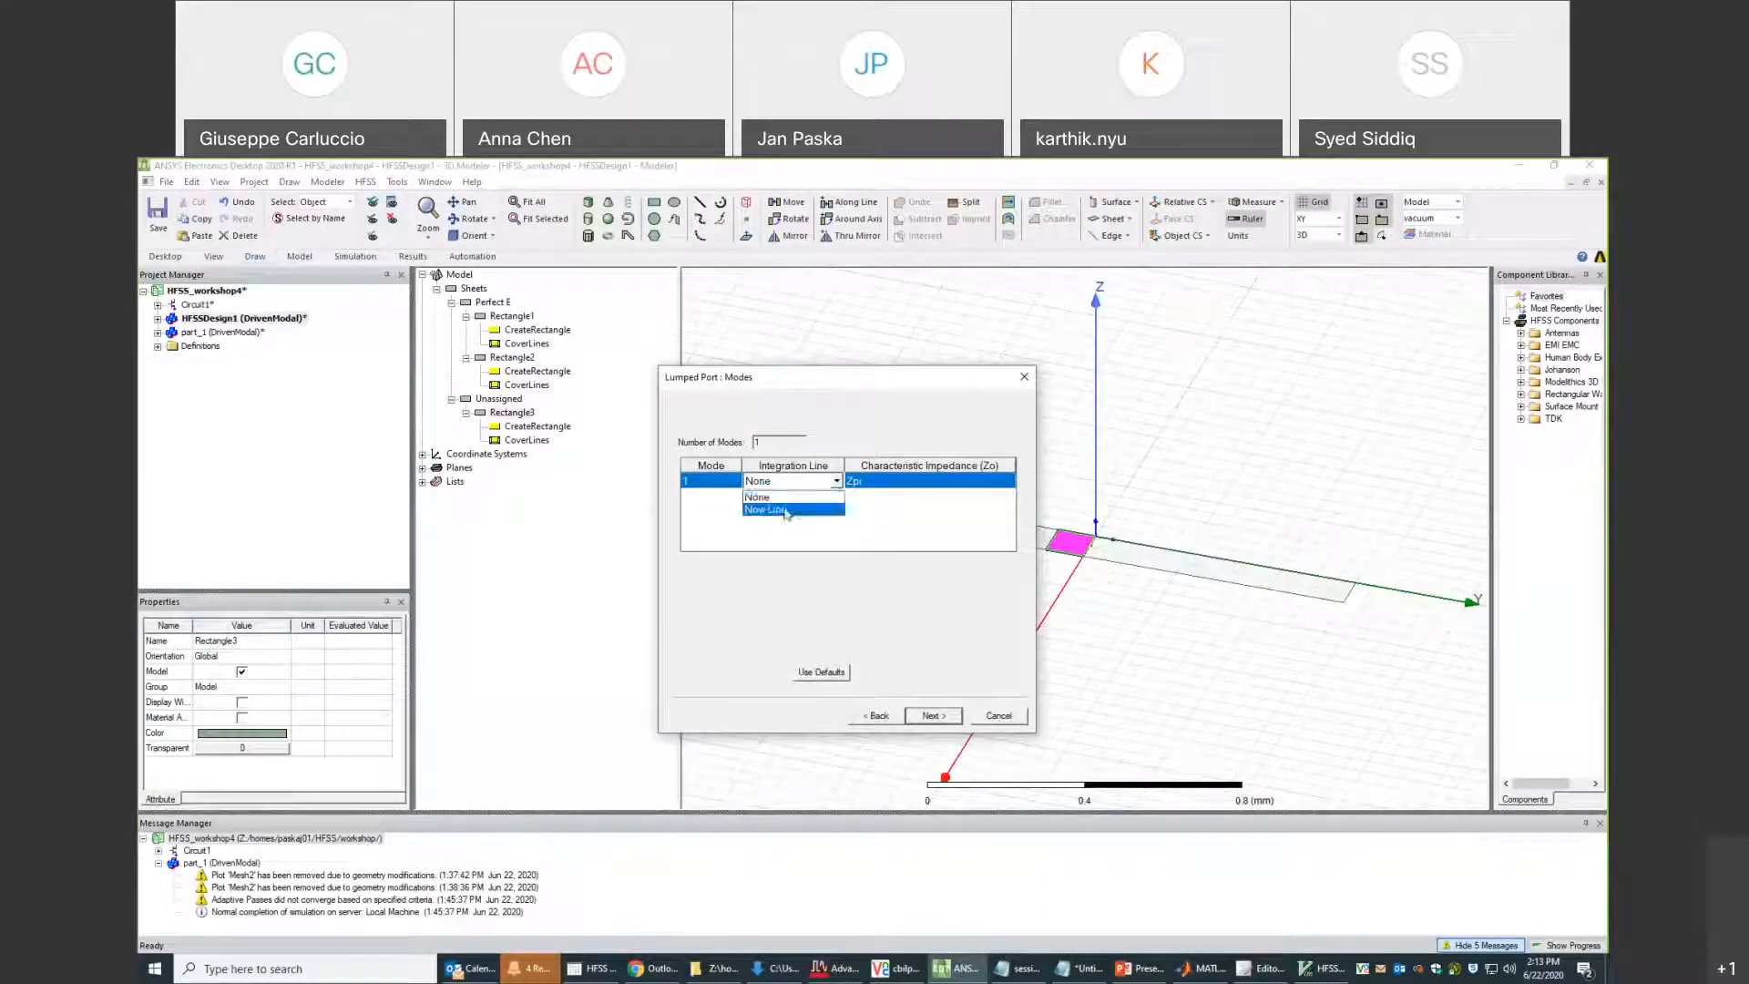
{"action": "left_click", "coordinate": [791, 510]}
{"action": "left_click", "coordinate": [1052, 542]}
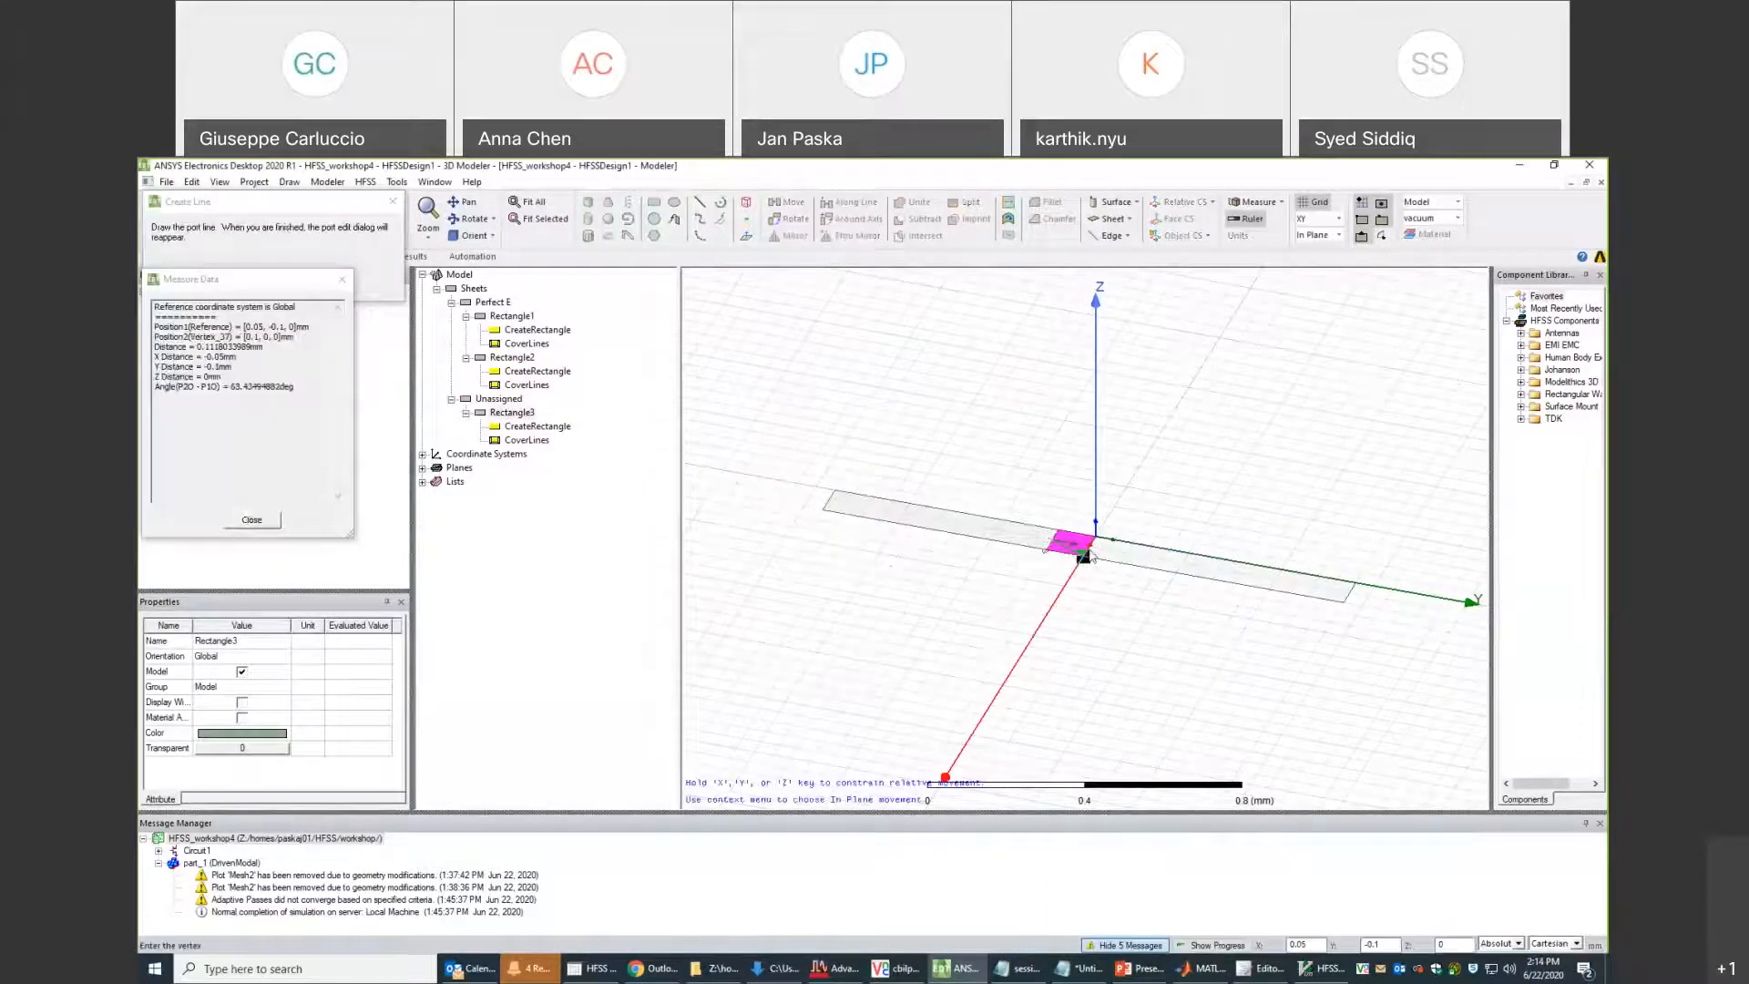
{"action": "left_click", "coordinate": [1090, 546]}
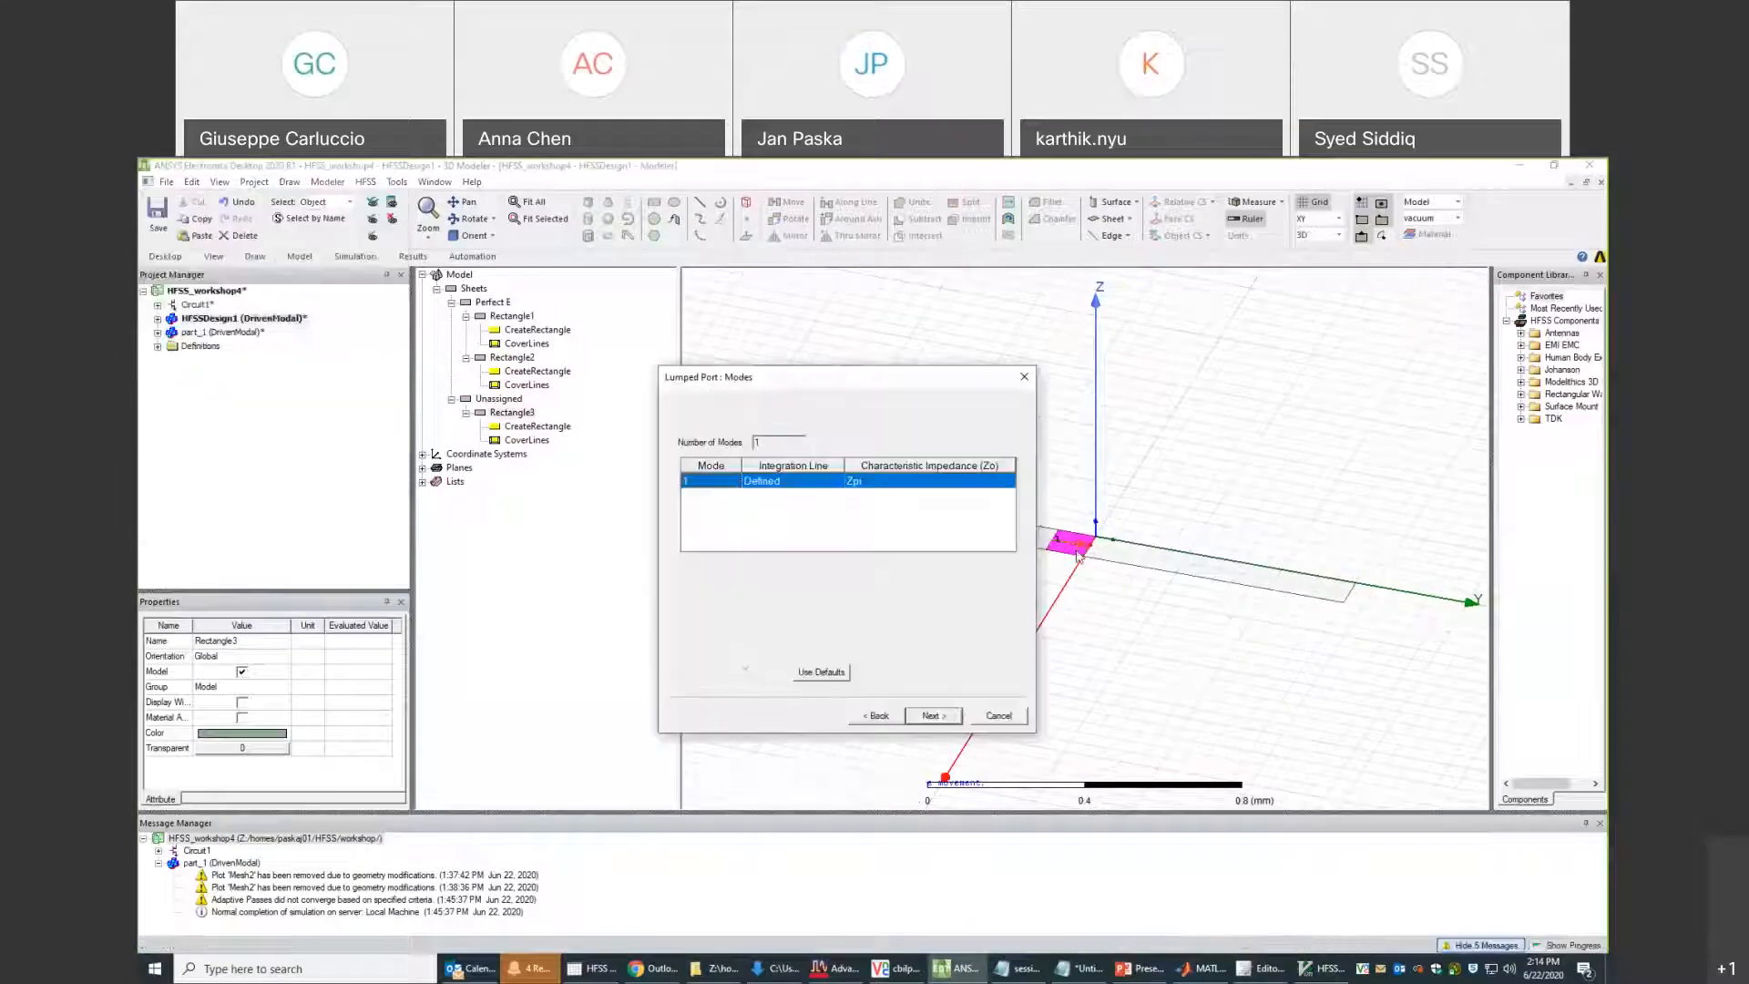
{"action": "left_click", "coordinate": [933, 717]}
{"action": "left_click", "coordinate": [935, 717]}
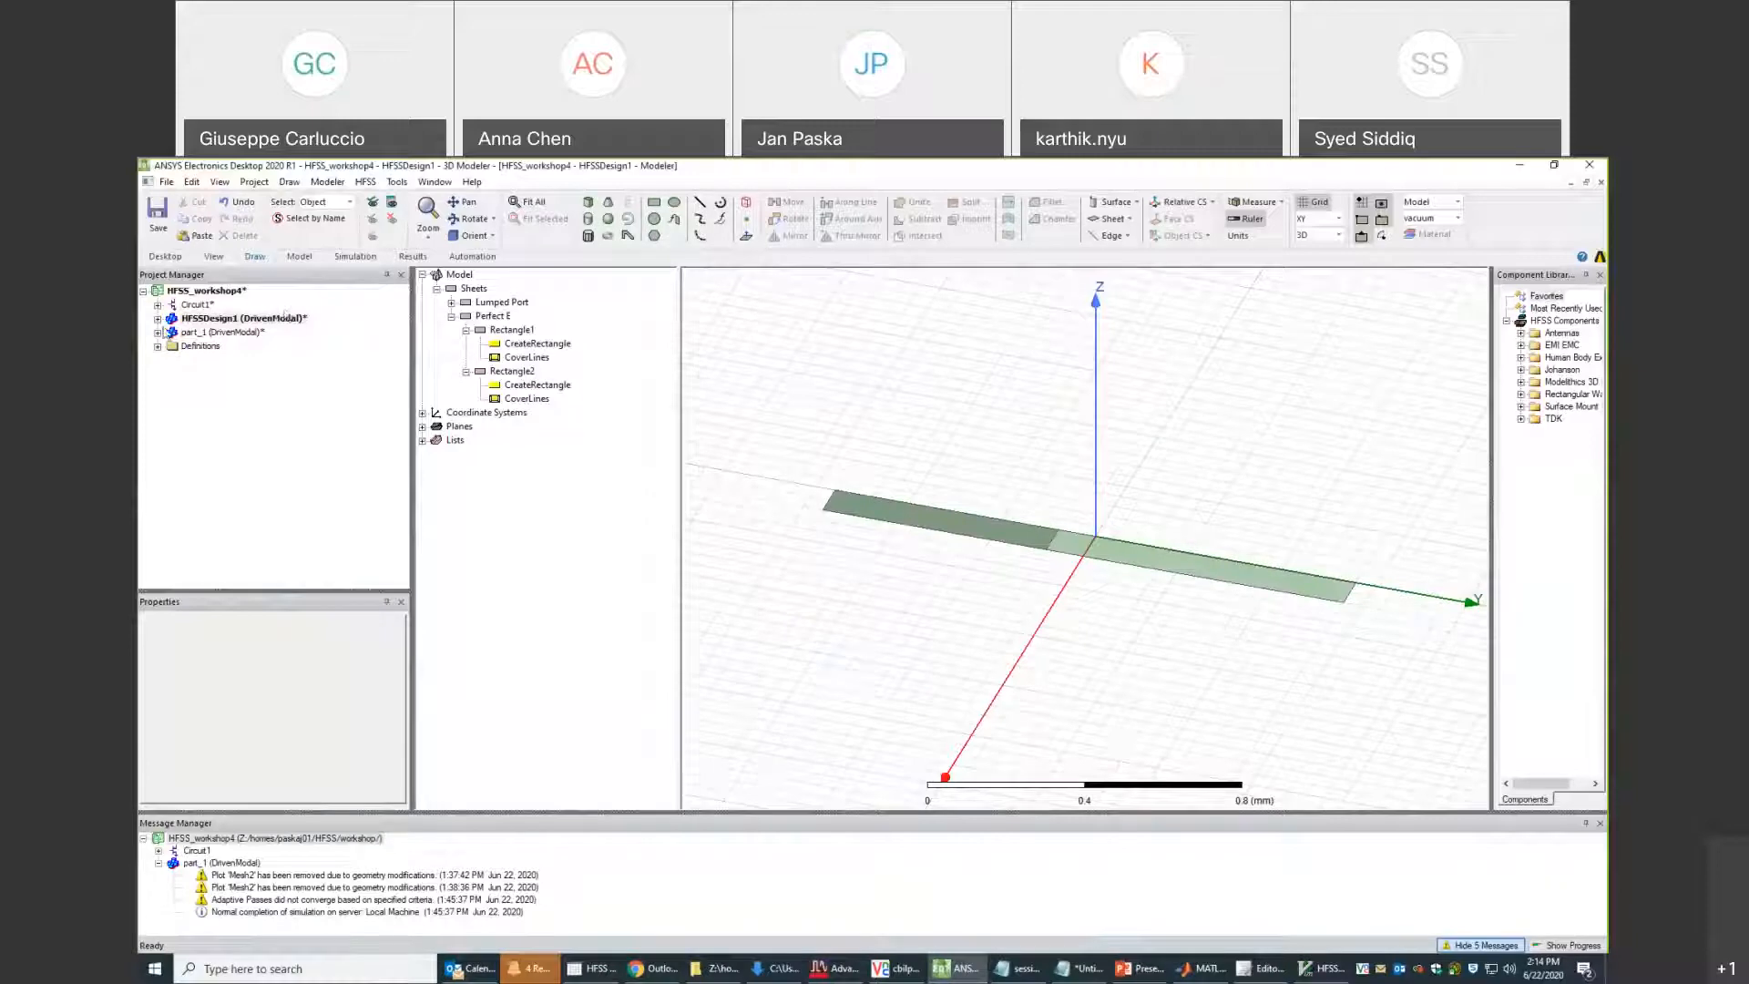
Assign a length-based mesh refinement on selection to the two long rectangles, entering a new maximum element length in mm.
{"action": "left_click", "coordinate": [158, 319]}
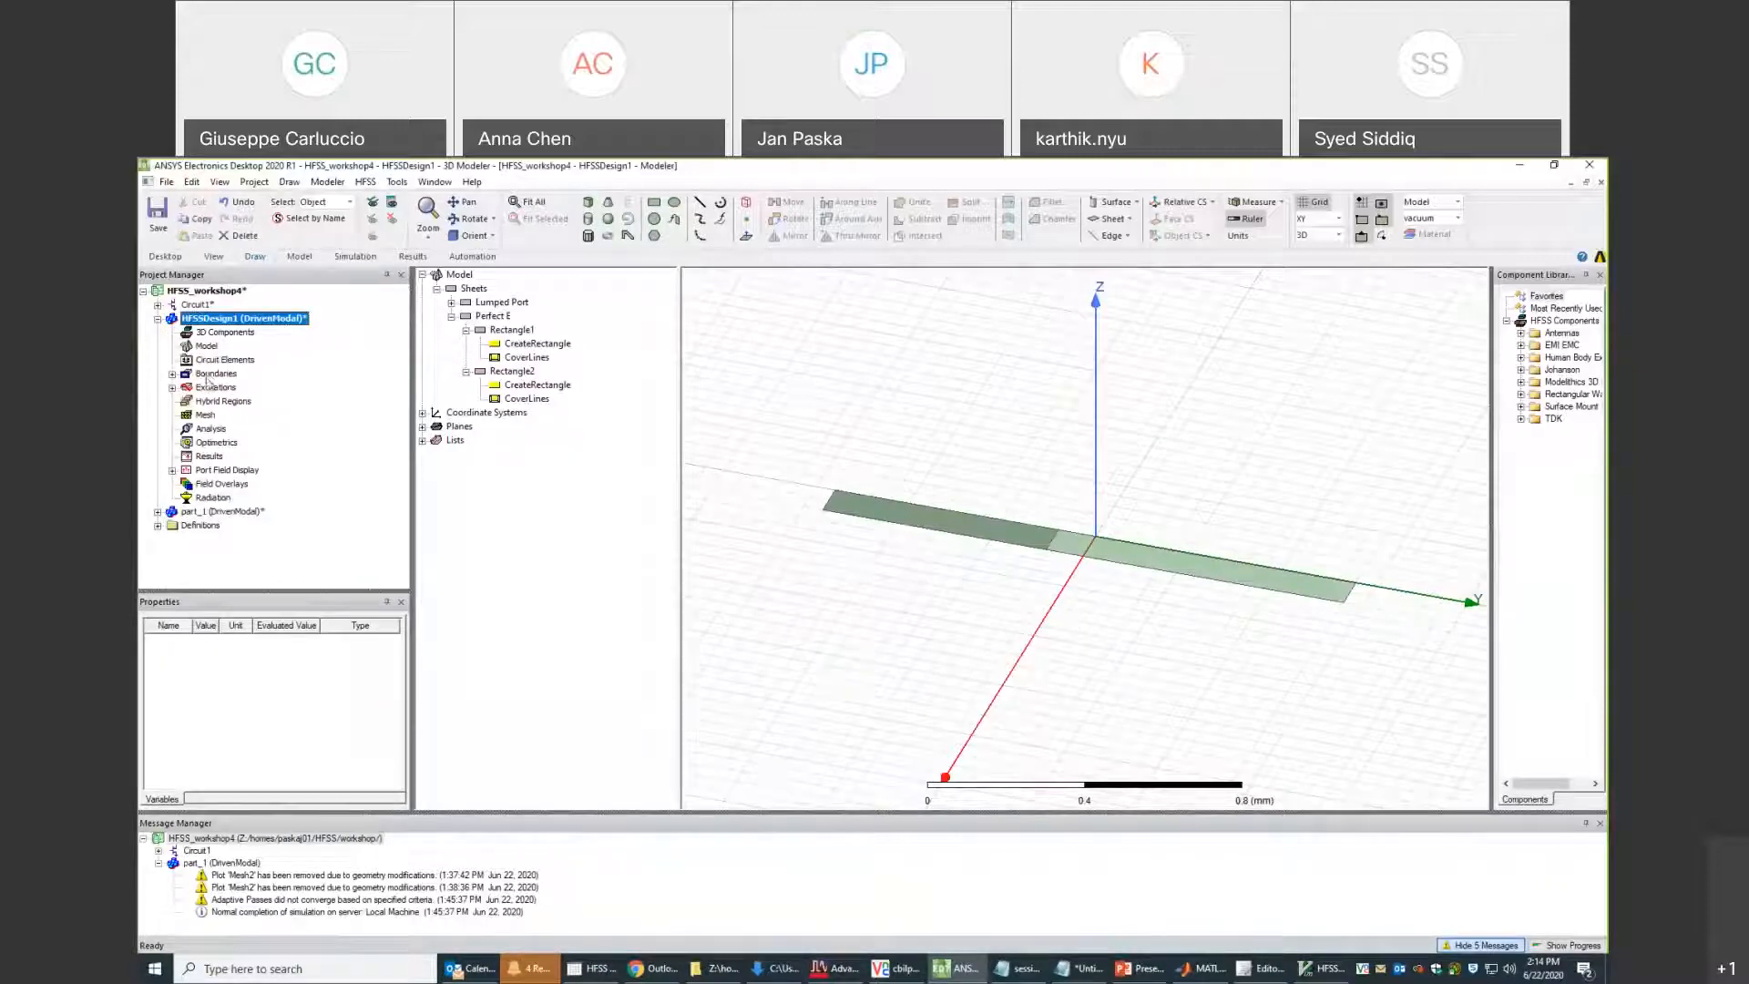
{"action": "left_click", "coordinate": [206, 416]}
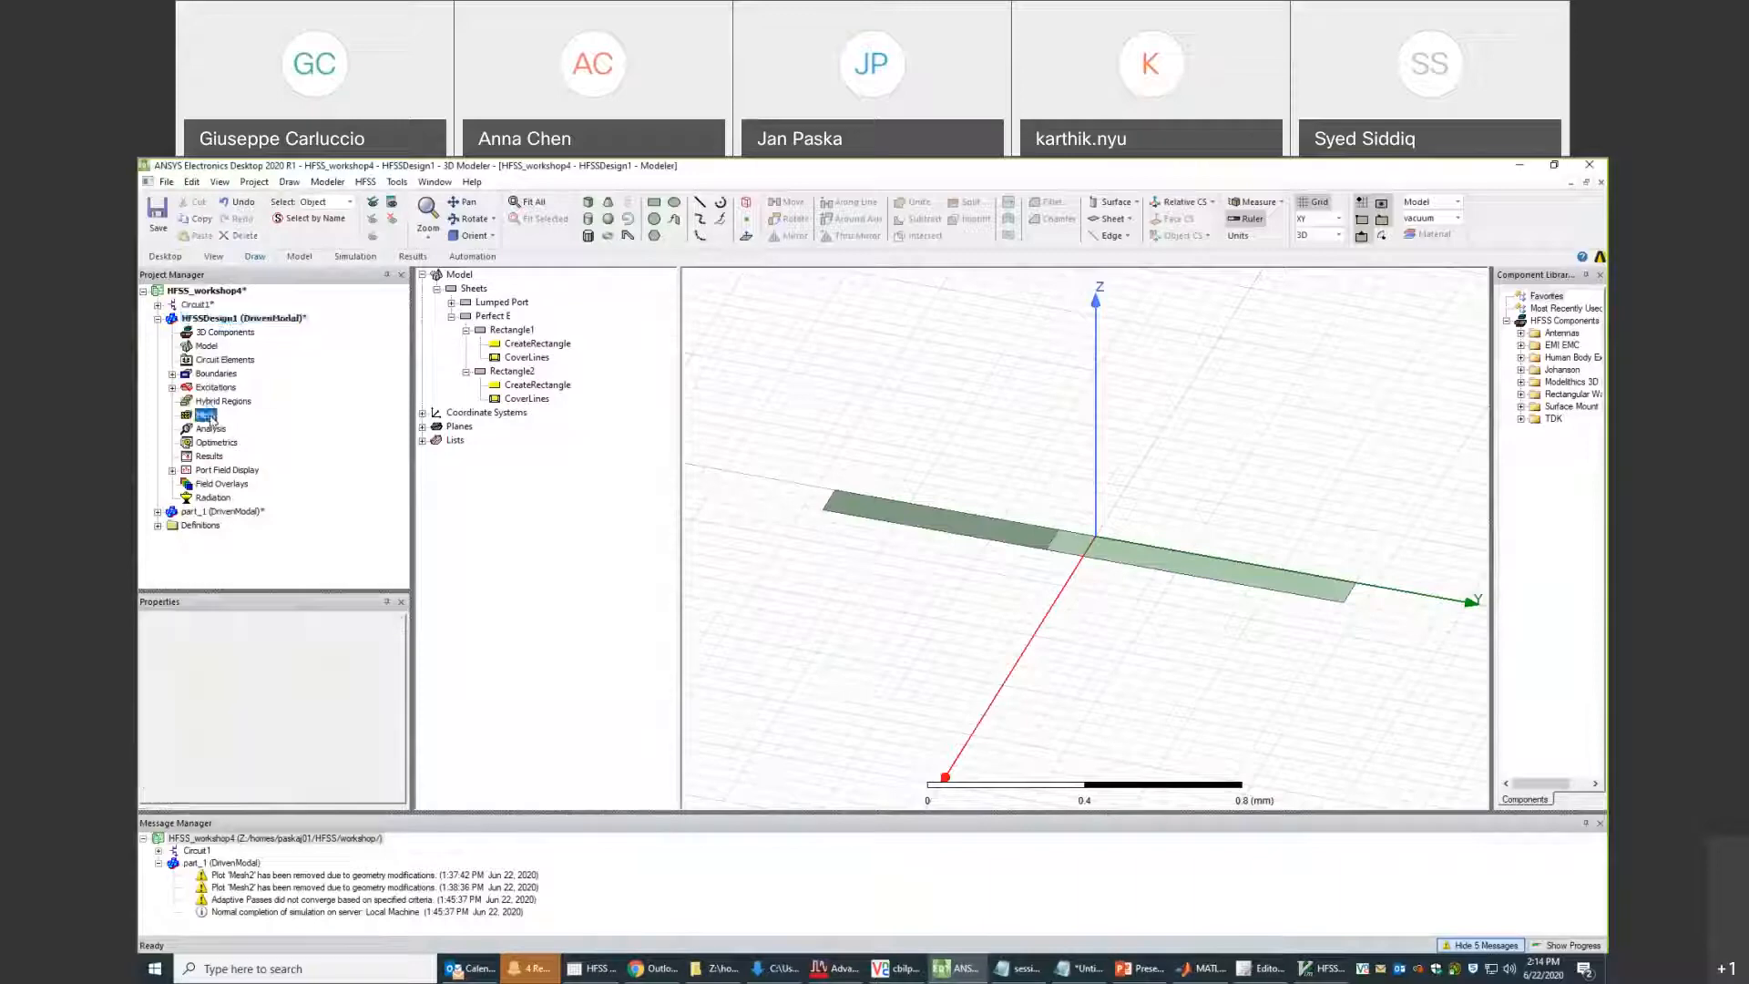
{"action": "left_click", "coordinate": [915, 512]}
{"action": "left_click", "coordinate": [1261, 582], "text": "ctrl"}
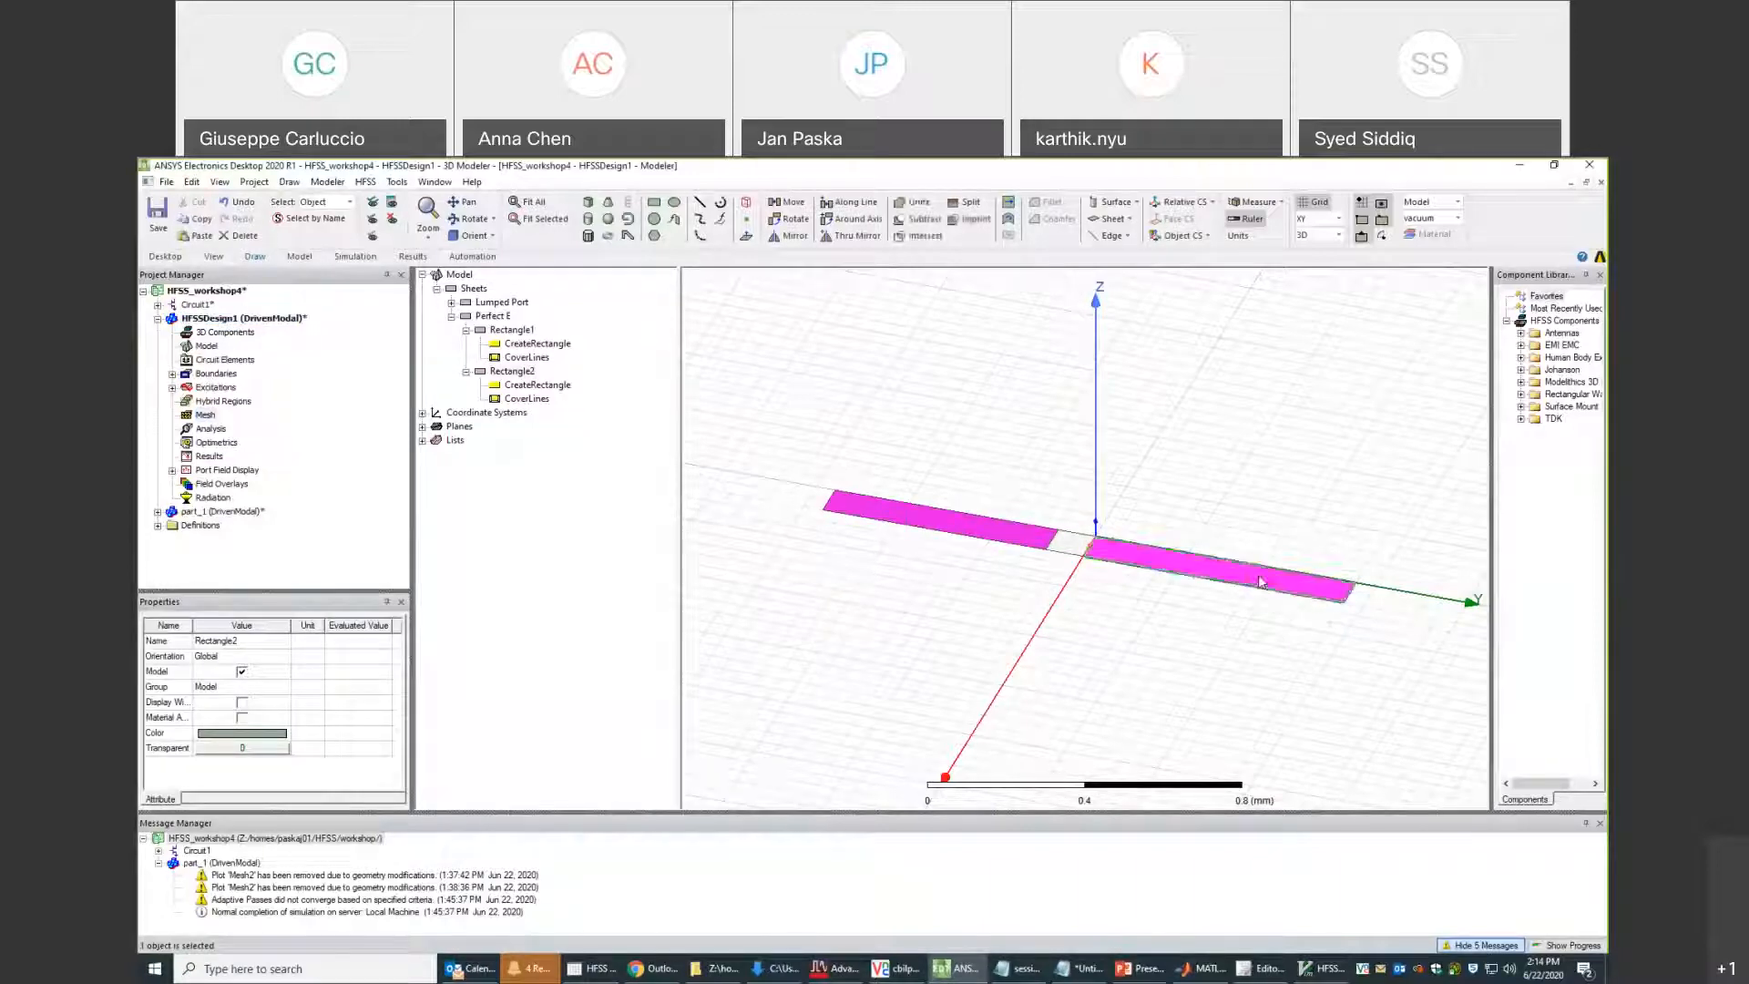
{"action": "right_click", "coordinate": [1261, 582]}
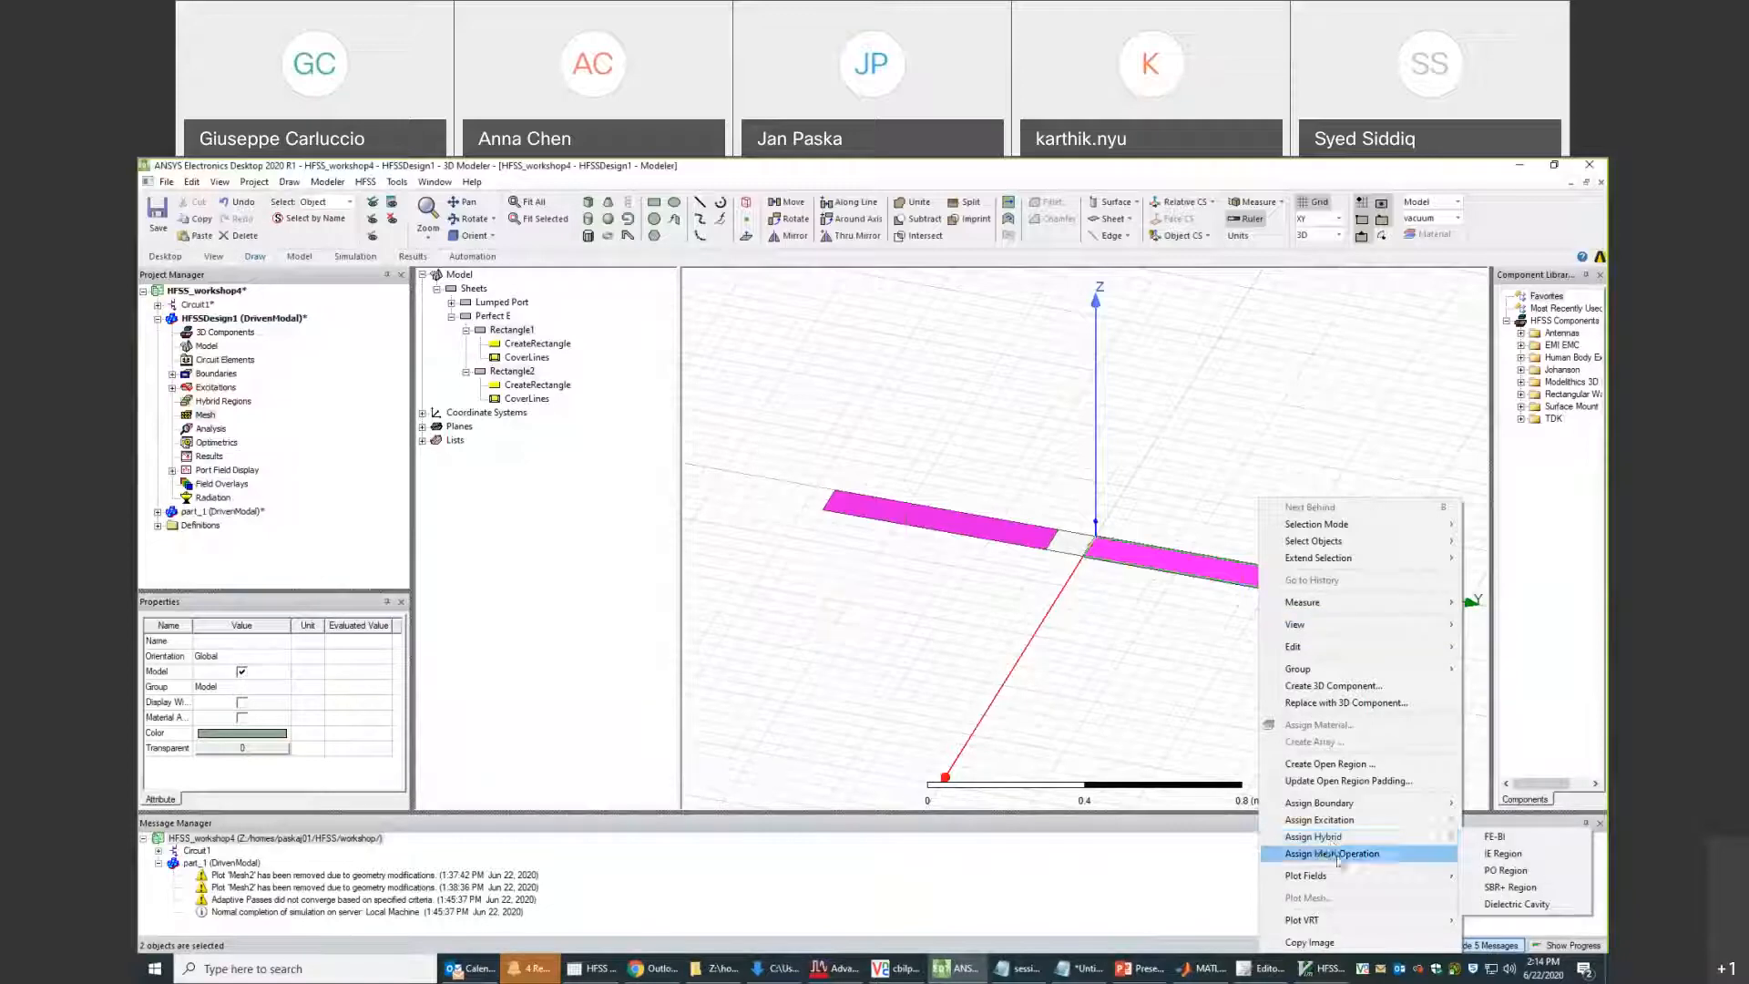
{"action": "mouse_move", "coordinate": [1341, 859]}
{"action": "mouse_move", "coordinate": [1206, 859]}
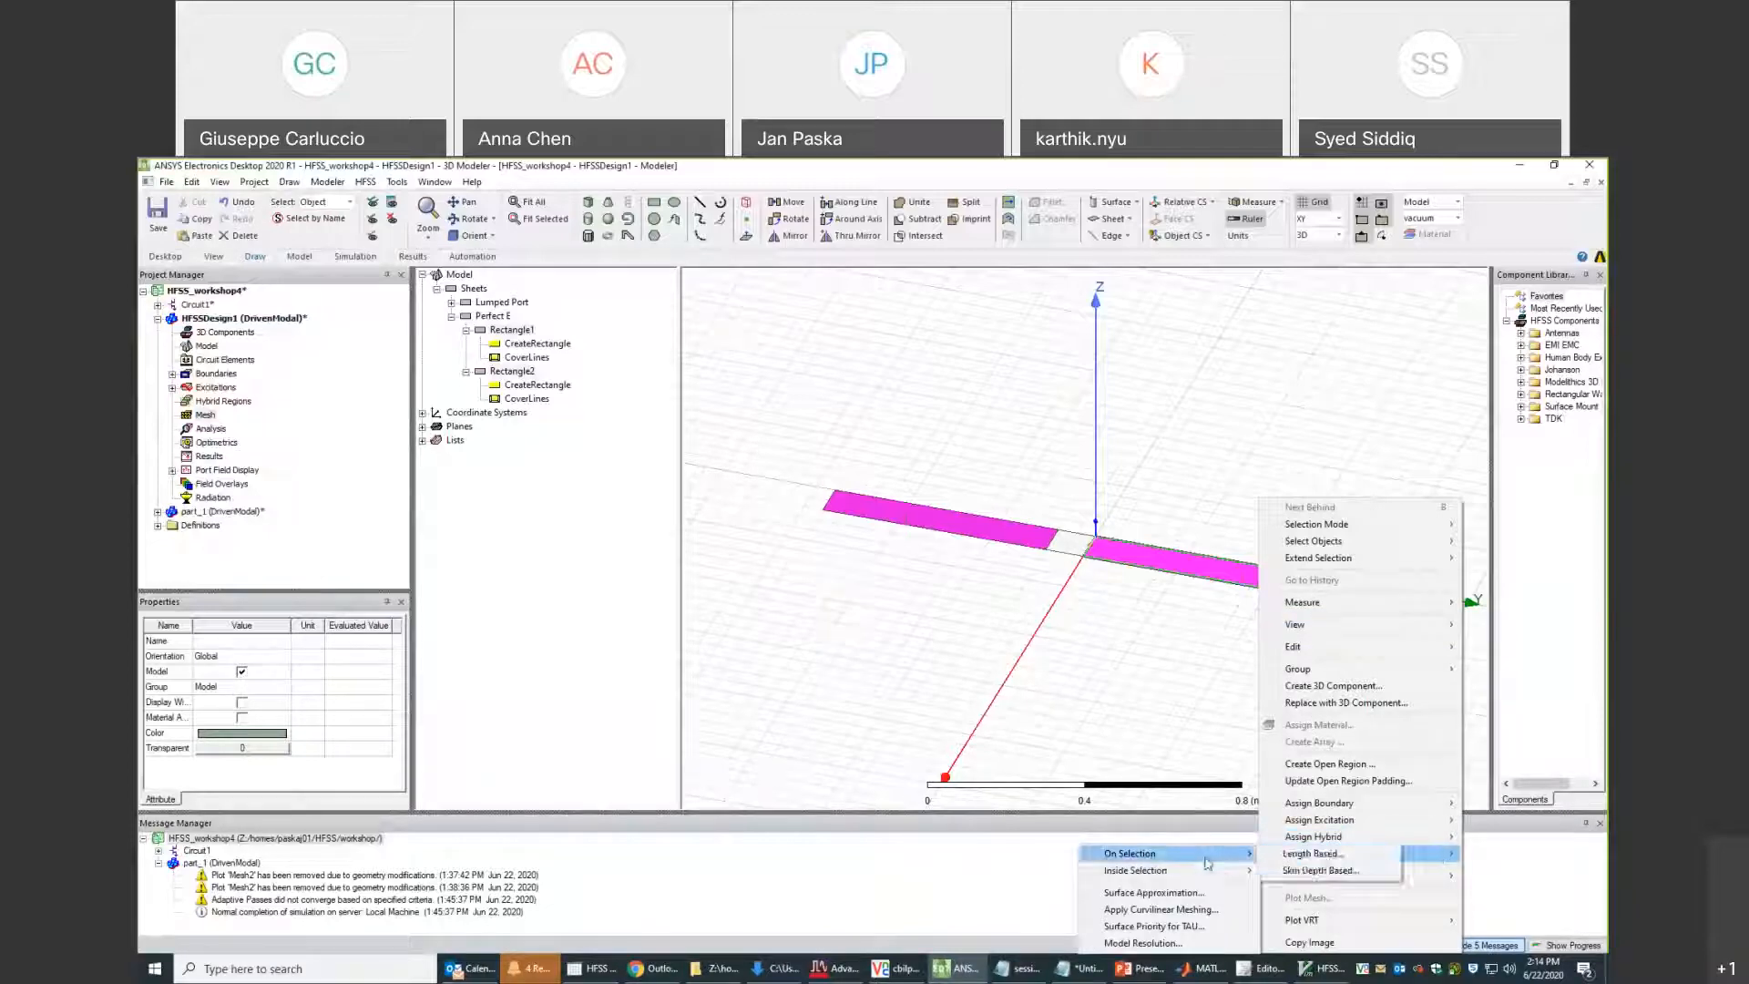
{"action": "left_click", "coordinate": [1326, 856]}
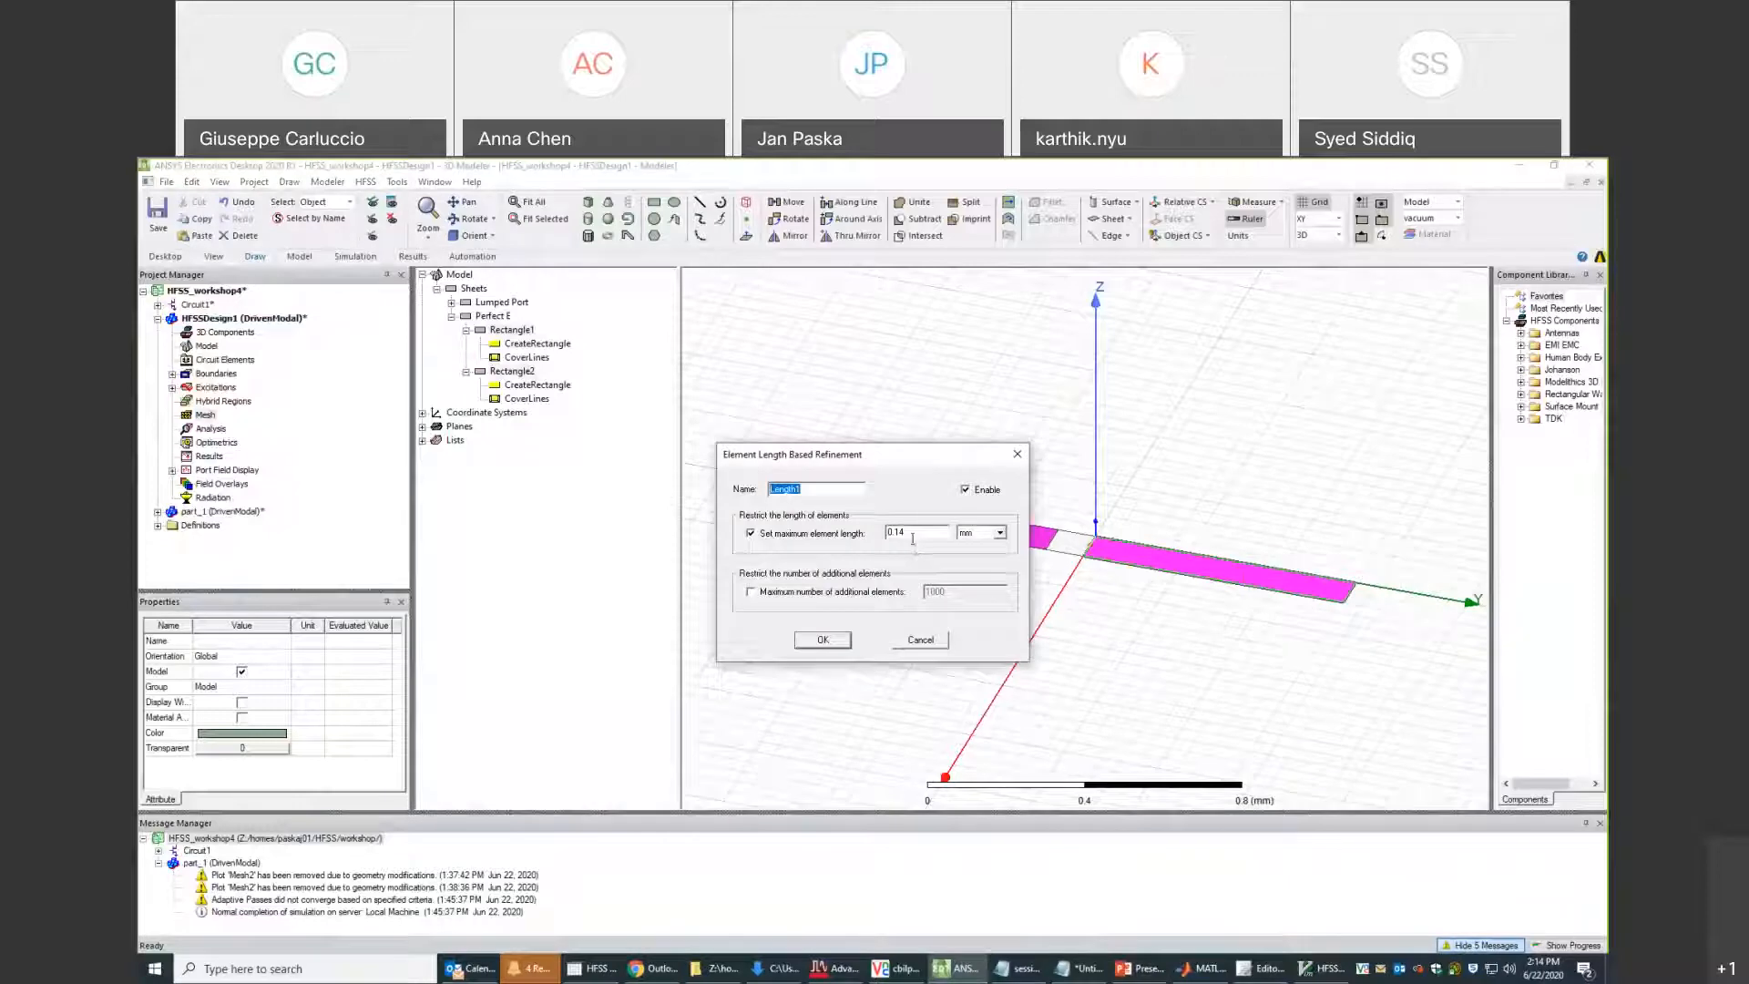
{"action": "left_click_drag", "start_coordinate": [913, 538], "coordinate": [870, 535]}
{"action": "type", "text": "0"}
{"action": "left_click", "coordinate": [823, 639]}
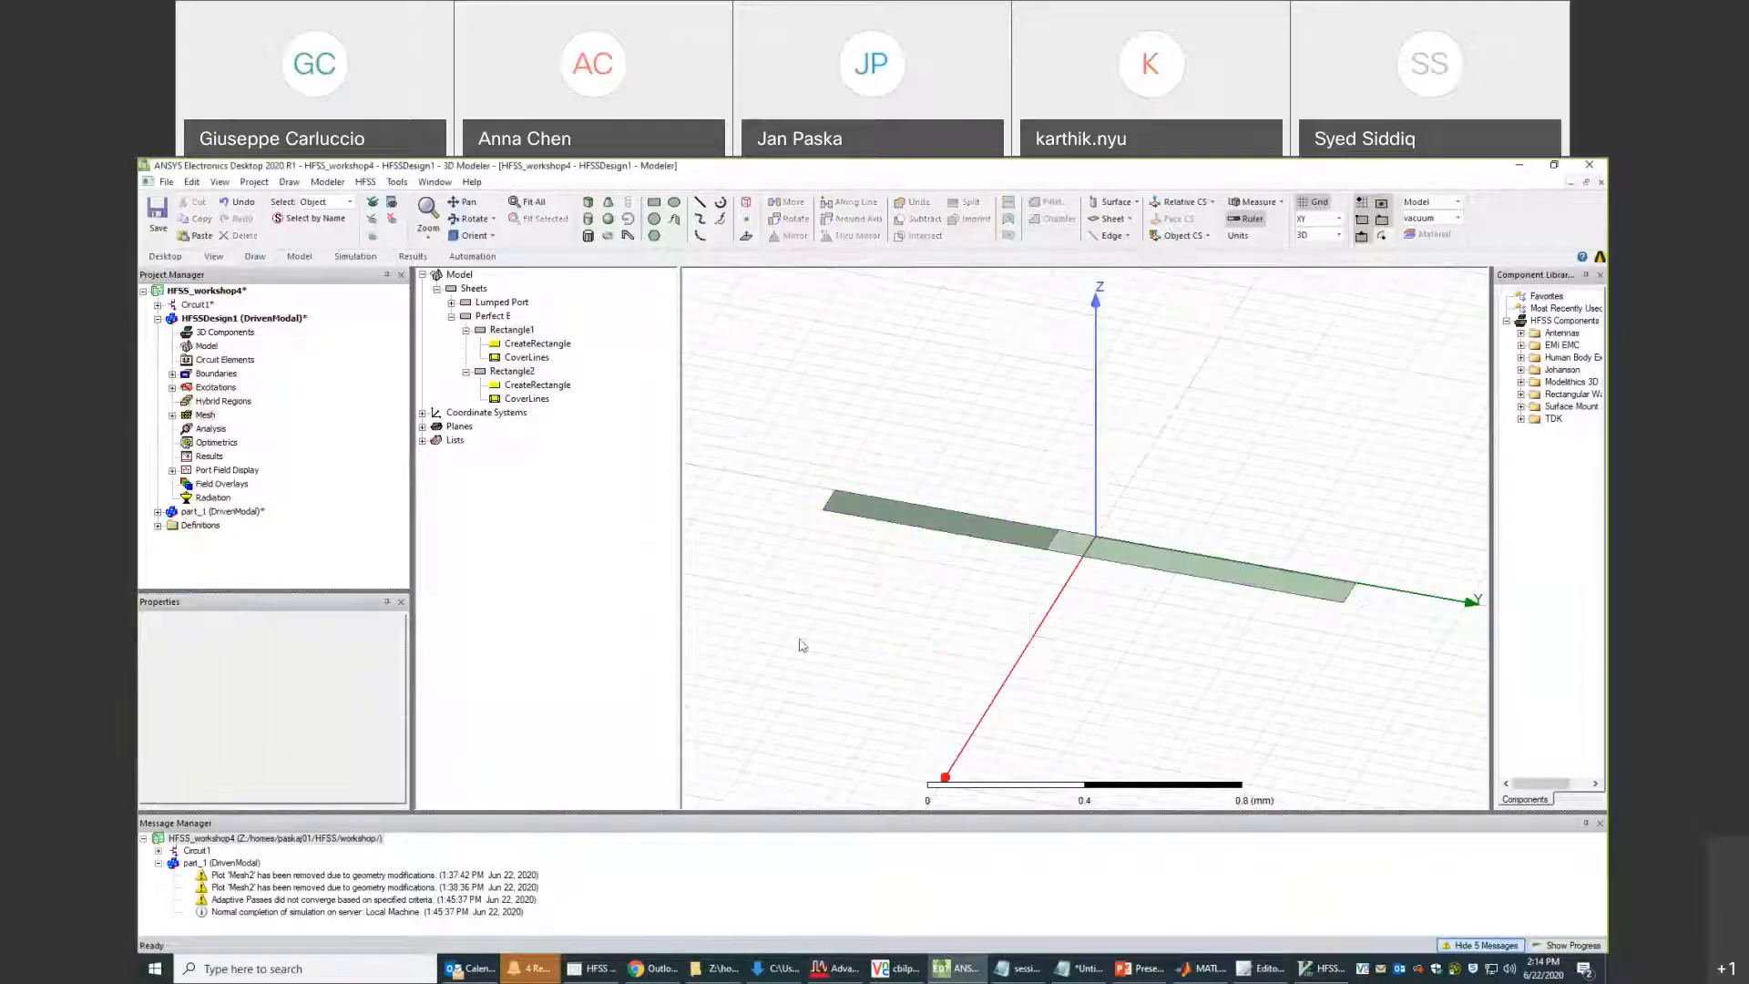
Add an advanced solution setup with a single solution frequency of 123 MHz, keeping the default options and the default interpolating sweep.
{"action": "right_click", "coordinate": [210, 429]}
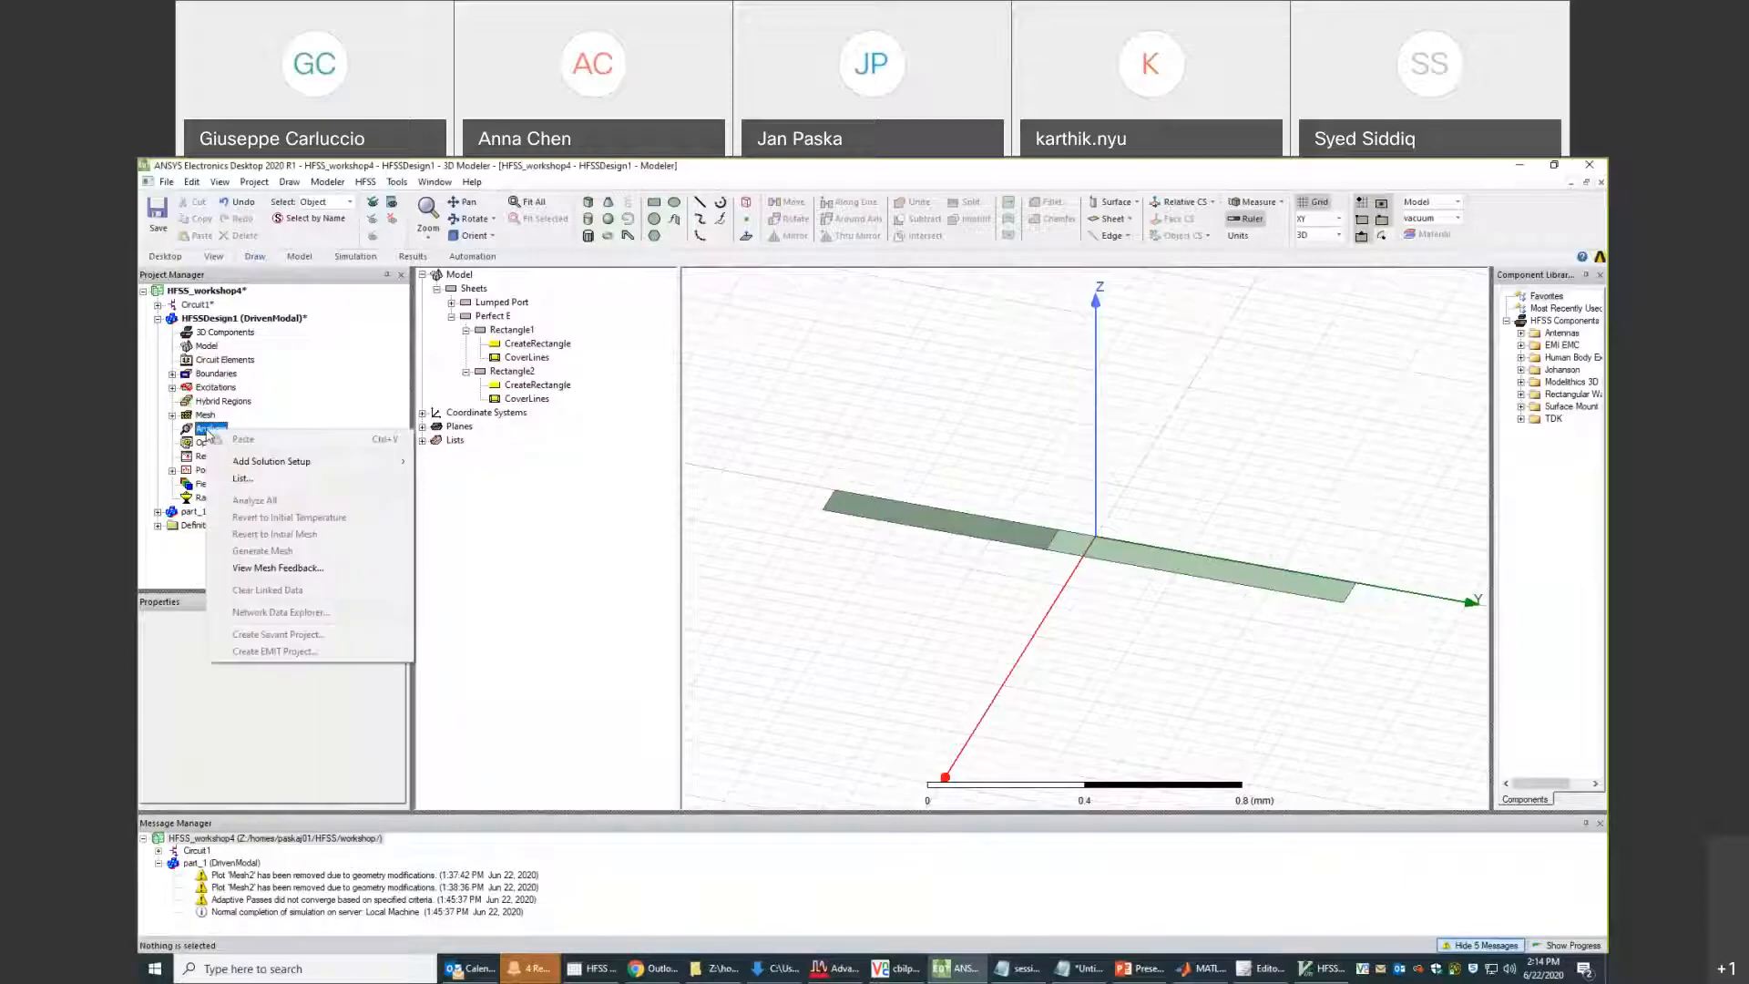
{"action": "mouse_move", "coordinate": [244, 465]}
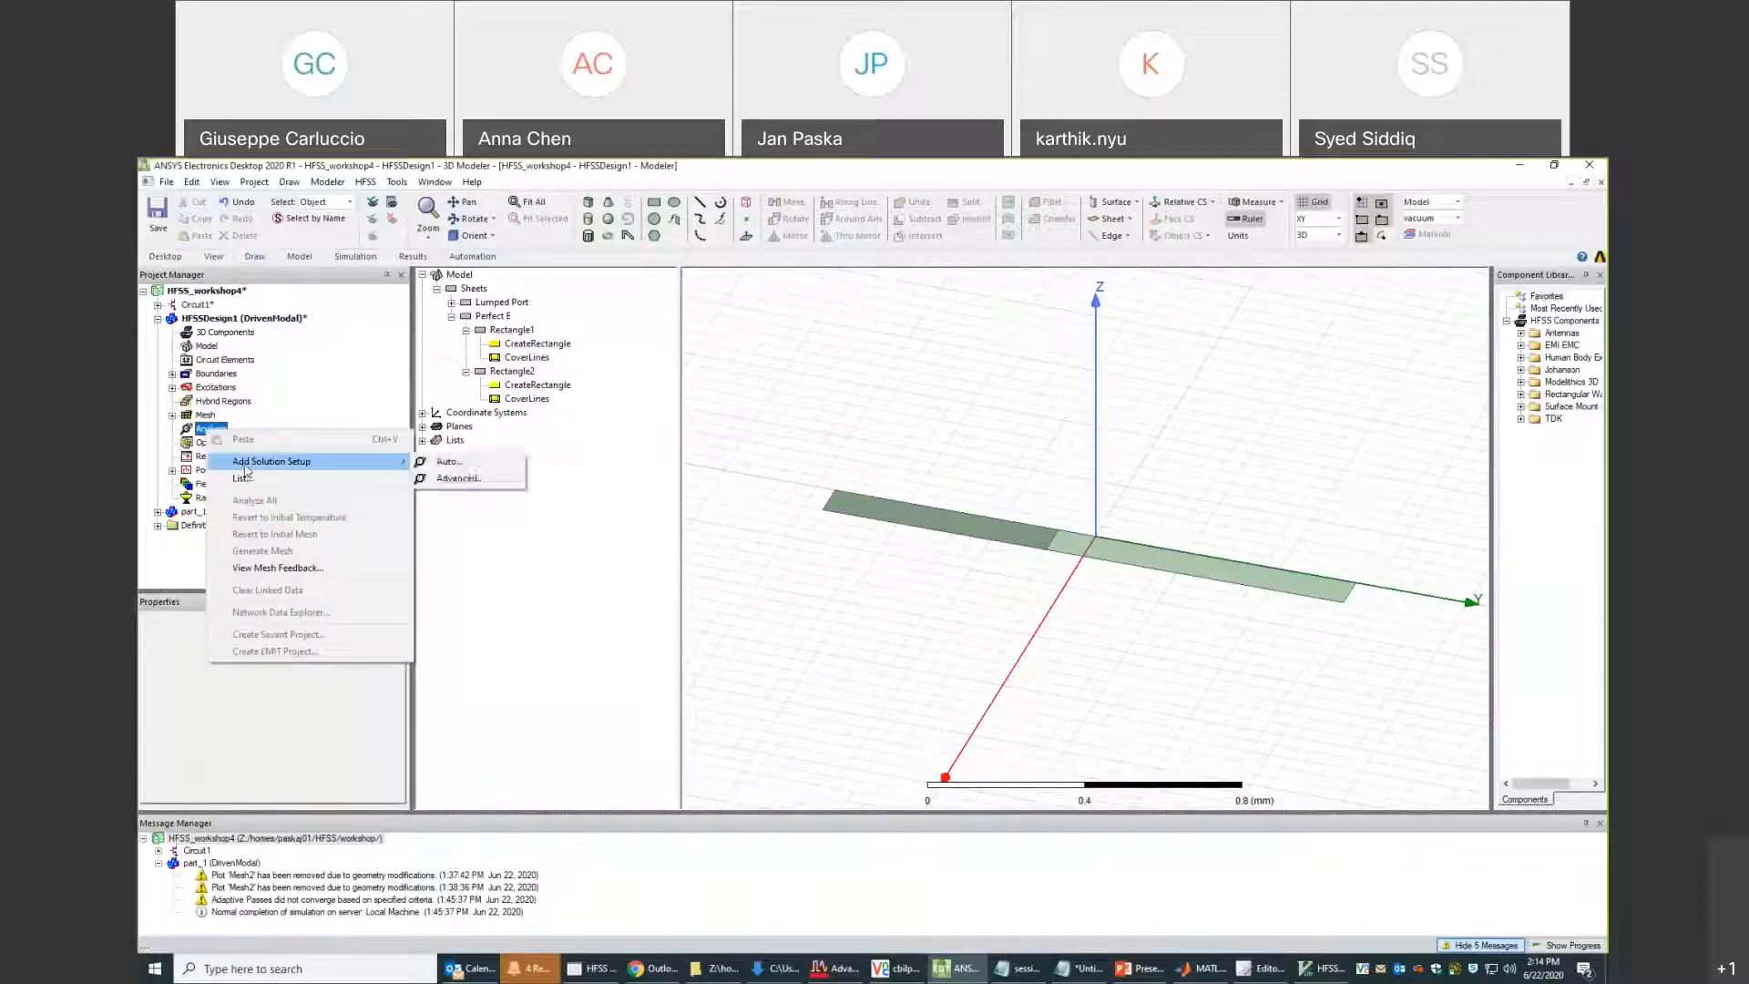
{"action": "left_click", "coordinate": [447, 480]}
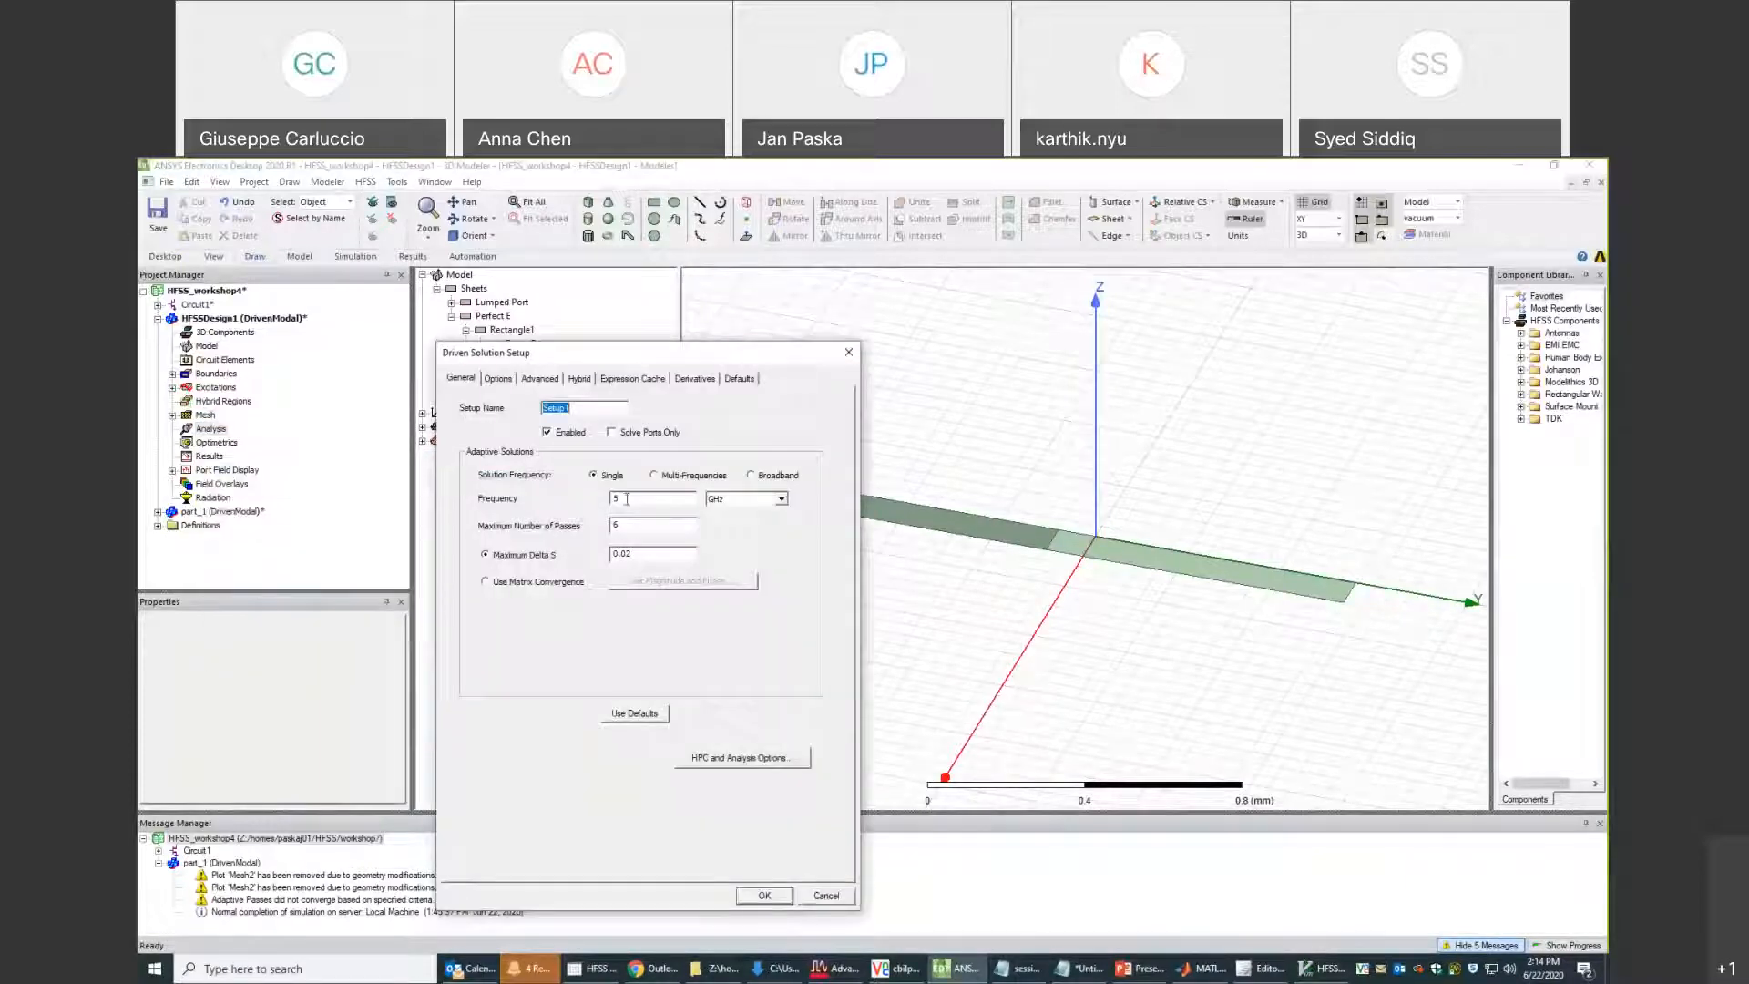
{"action": "left_click", "coordinate": [735, 503]}
{"action": "left_click", "coordinate": [716, 543]}
{"action": "type", "text": "123"}
{"action": "left_click", "coordinate": [498, 379]}
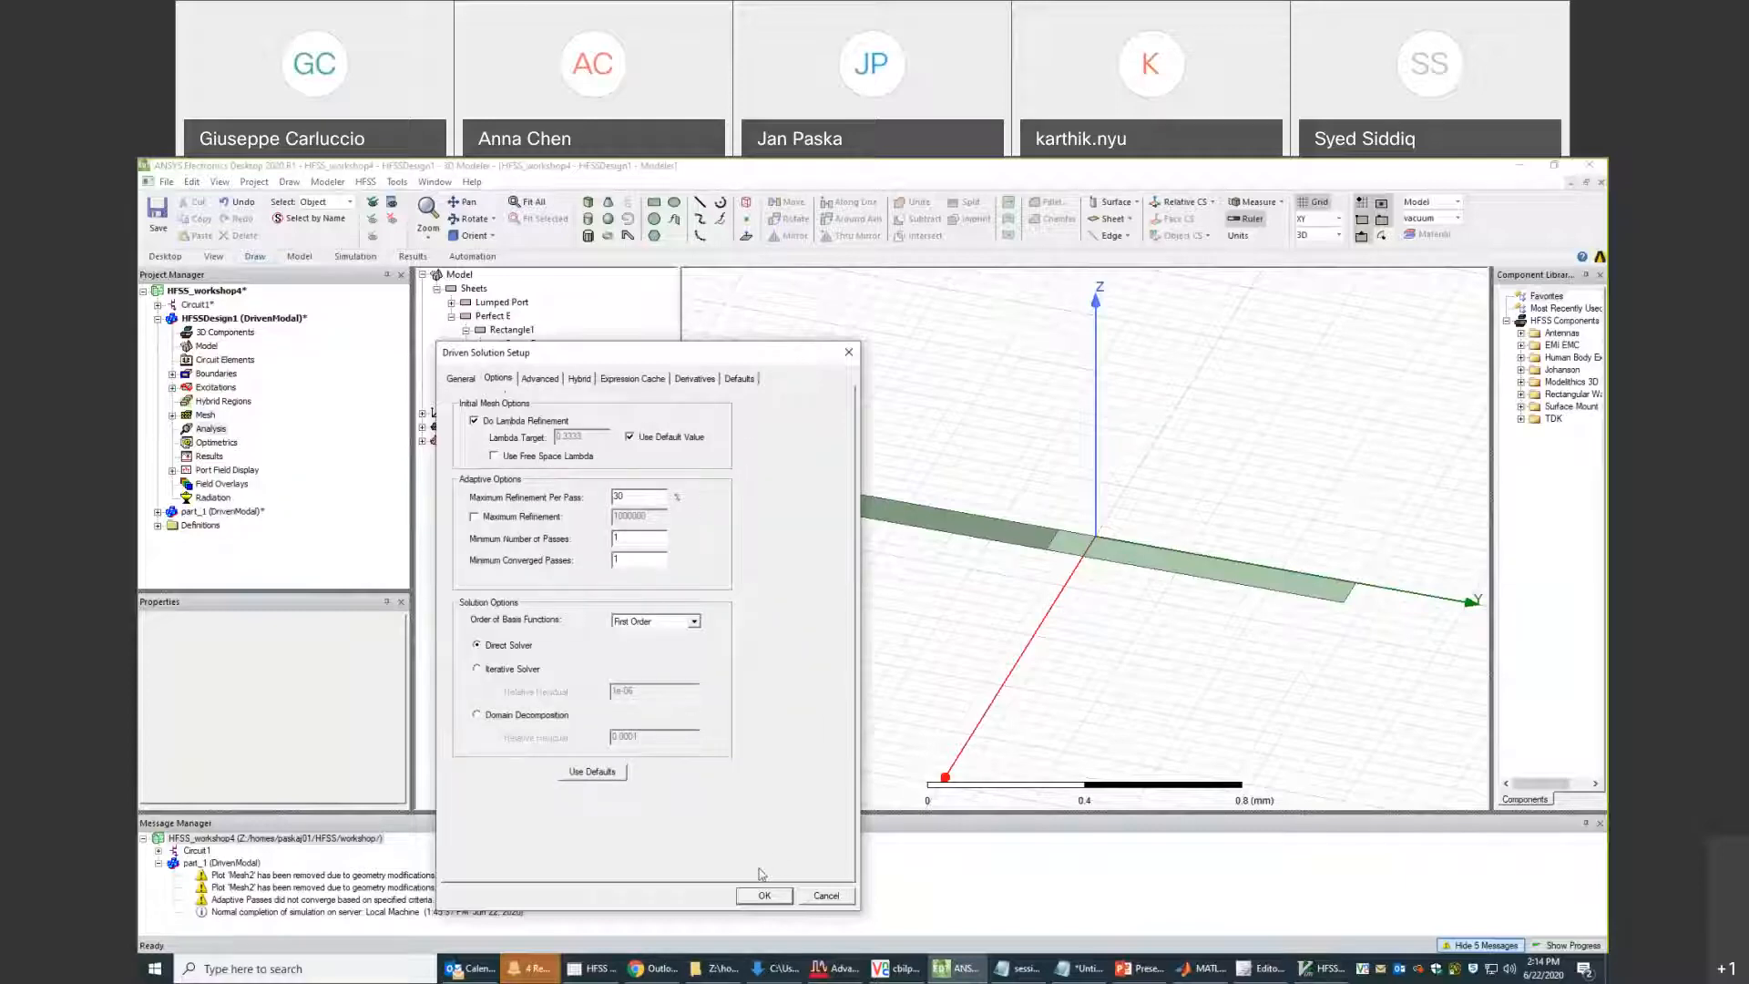
{"action": "left_click", "coordinate": [765, 896]}
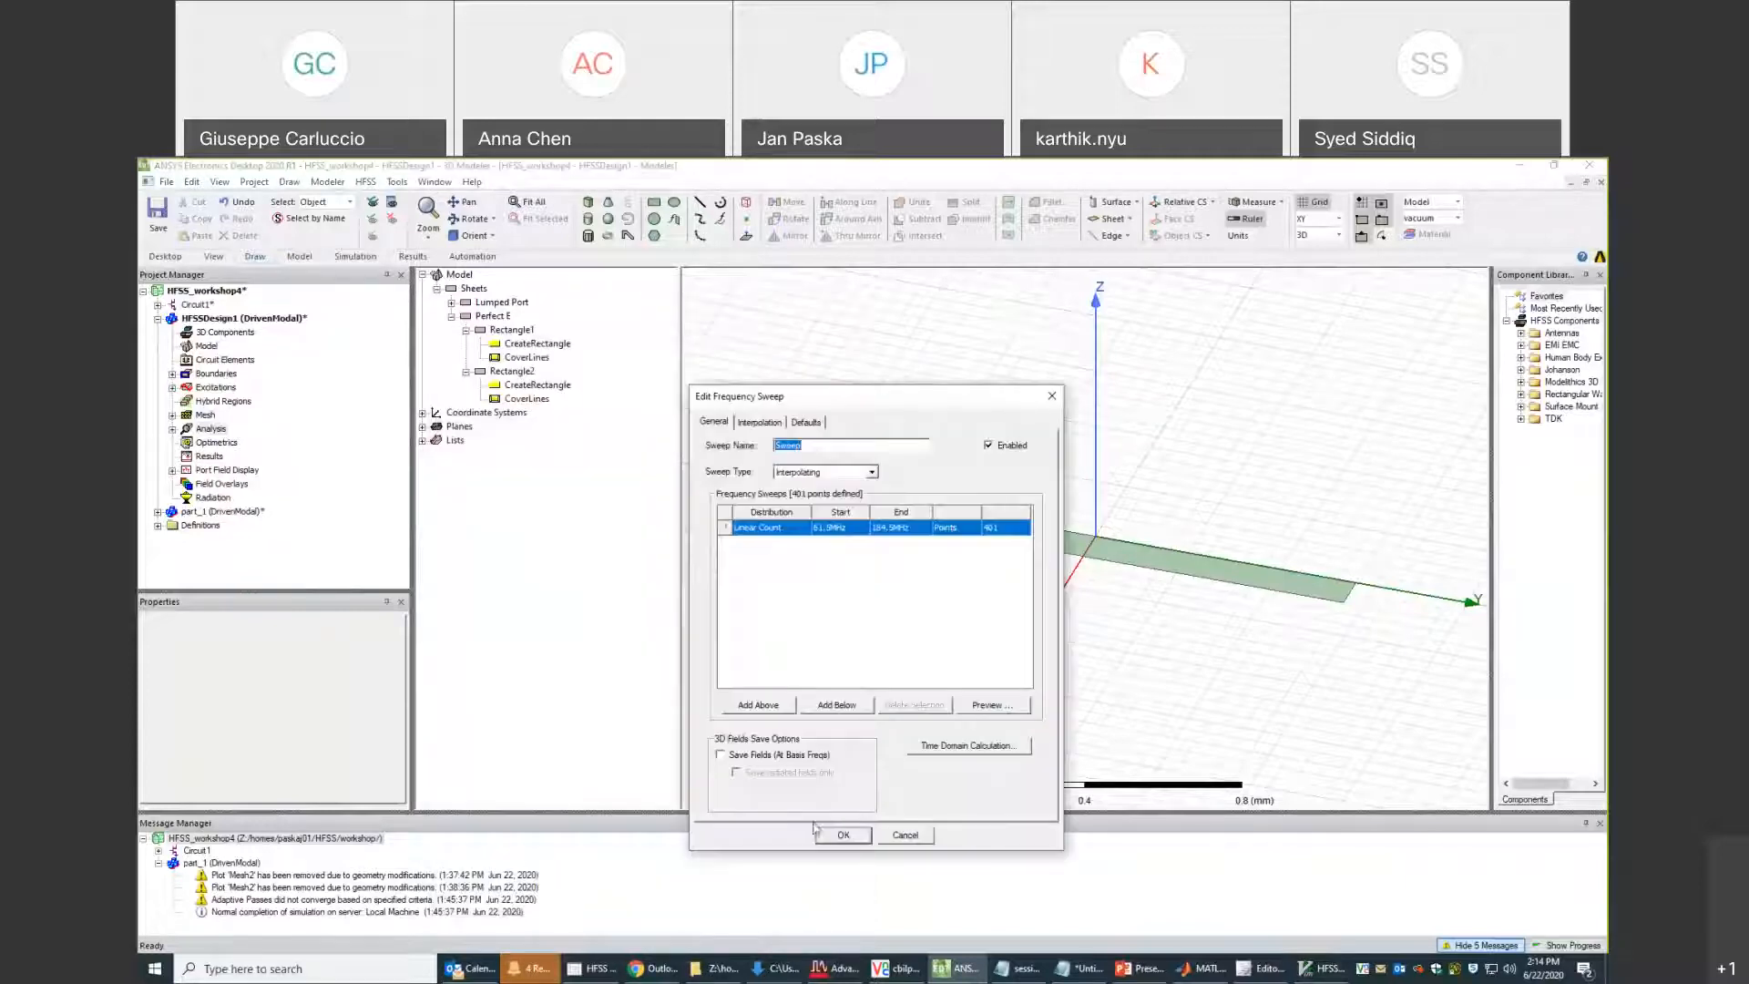
{"action": "left_click", "coordinate": [839, 835]}
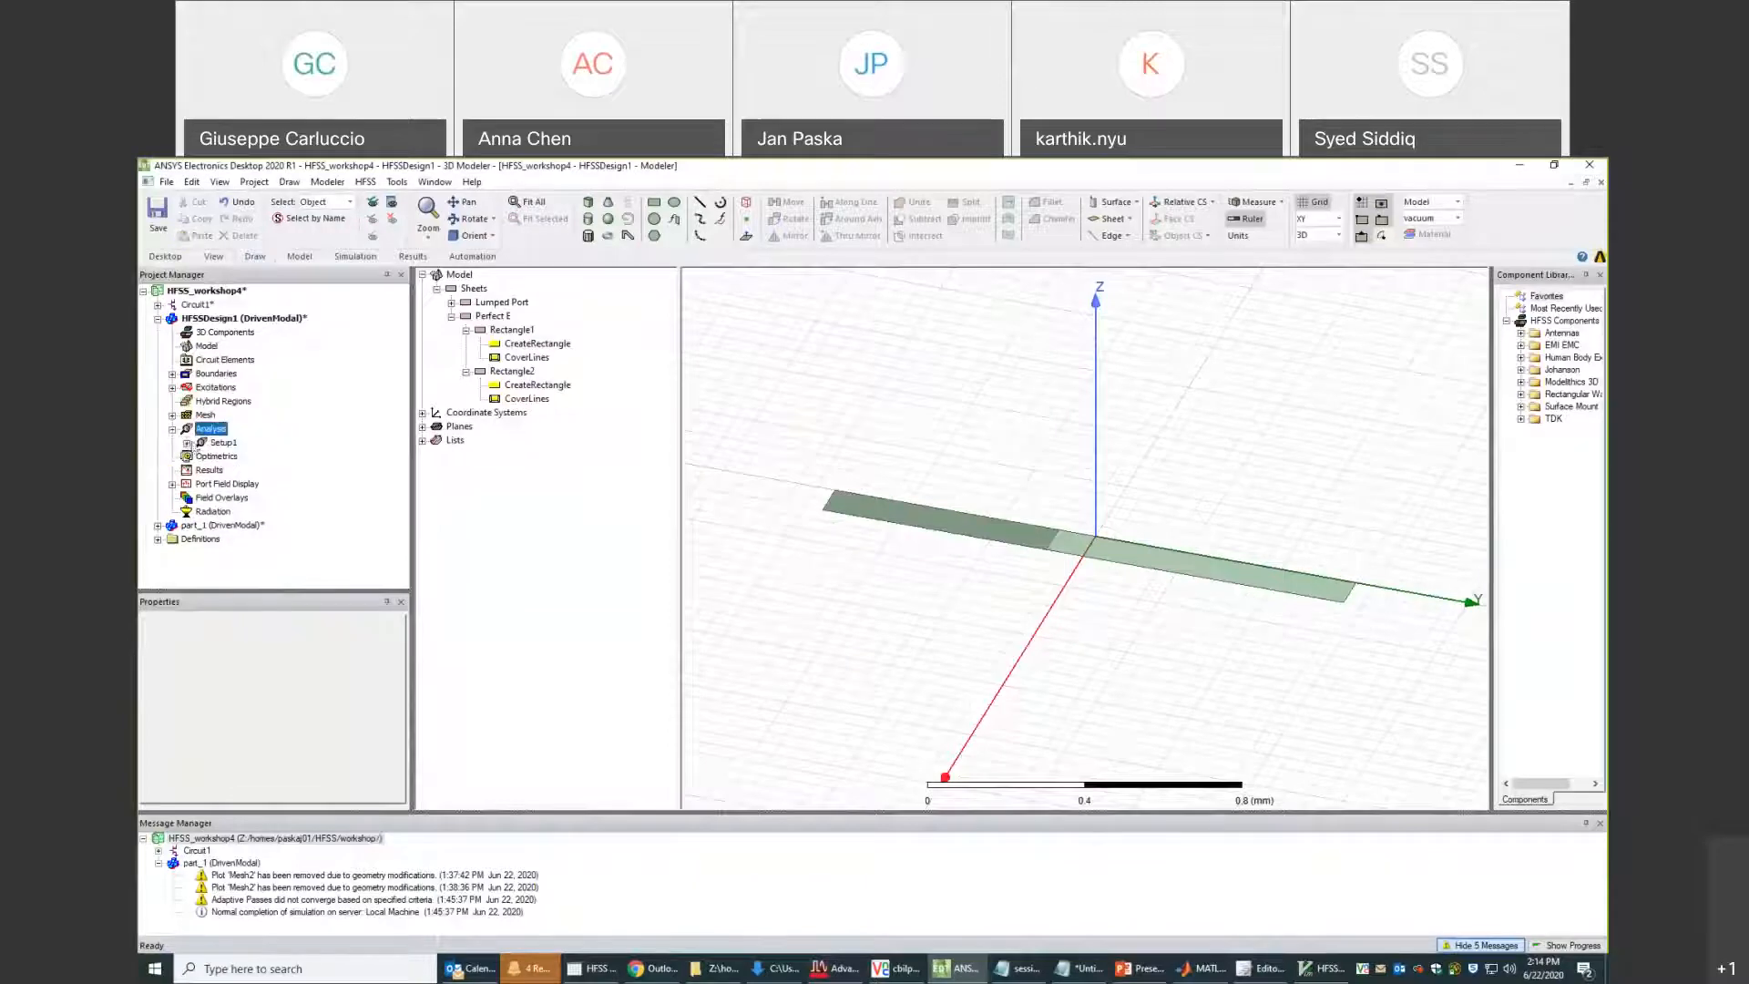
Delete the frequency sweep from the new solution setup.
{"action": "left_click", "coordinate": [187, 443]}
{"action": "left_click", "coordinate": [220, 458]}
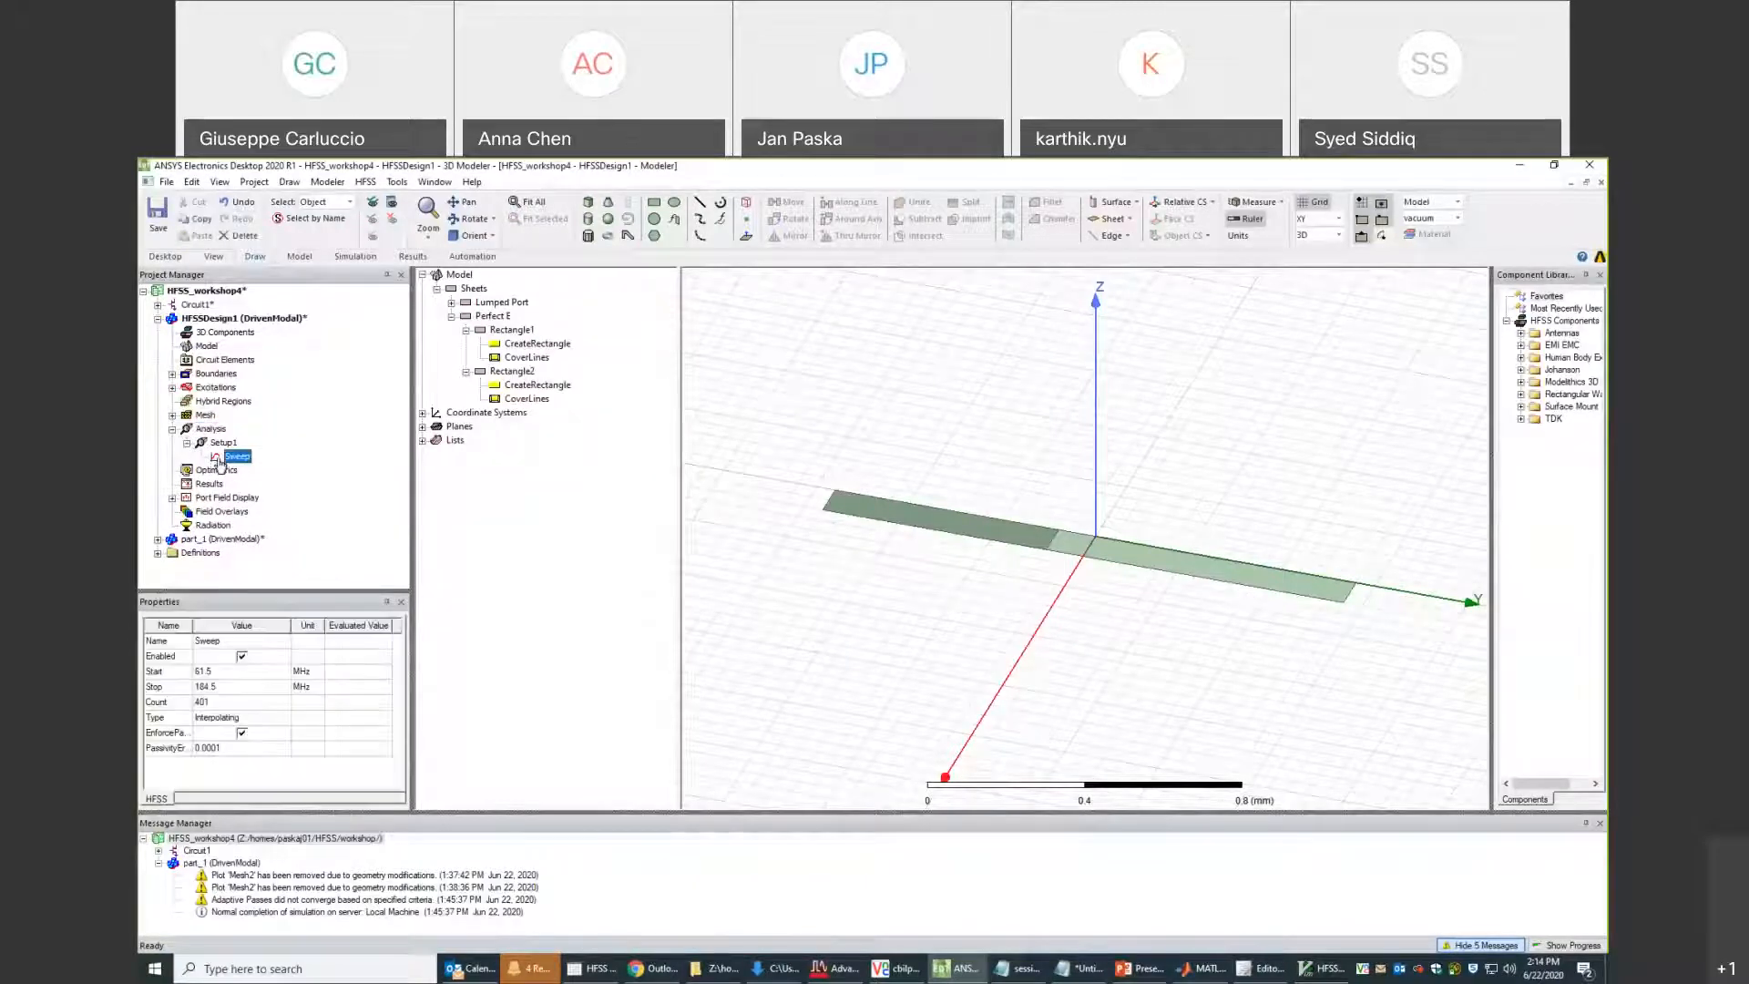
{"action": "key", "text": "Delete"}
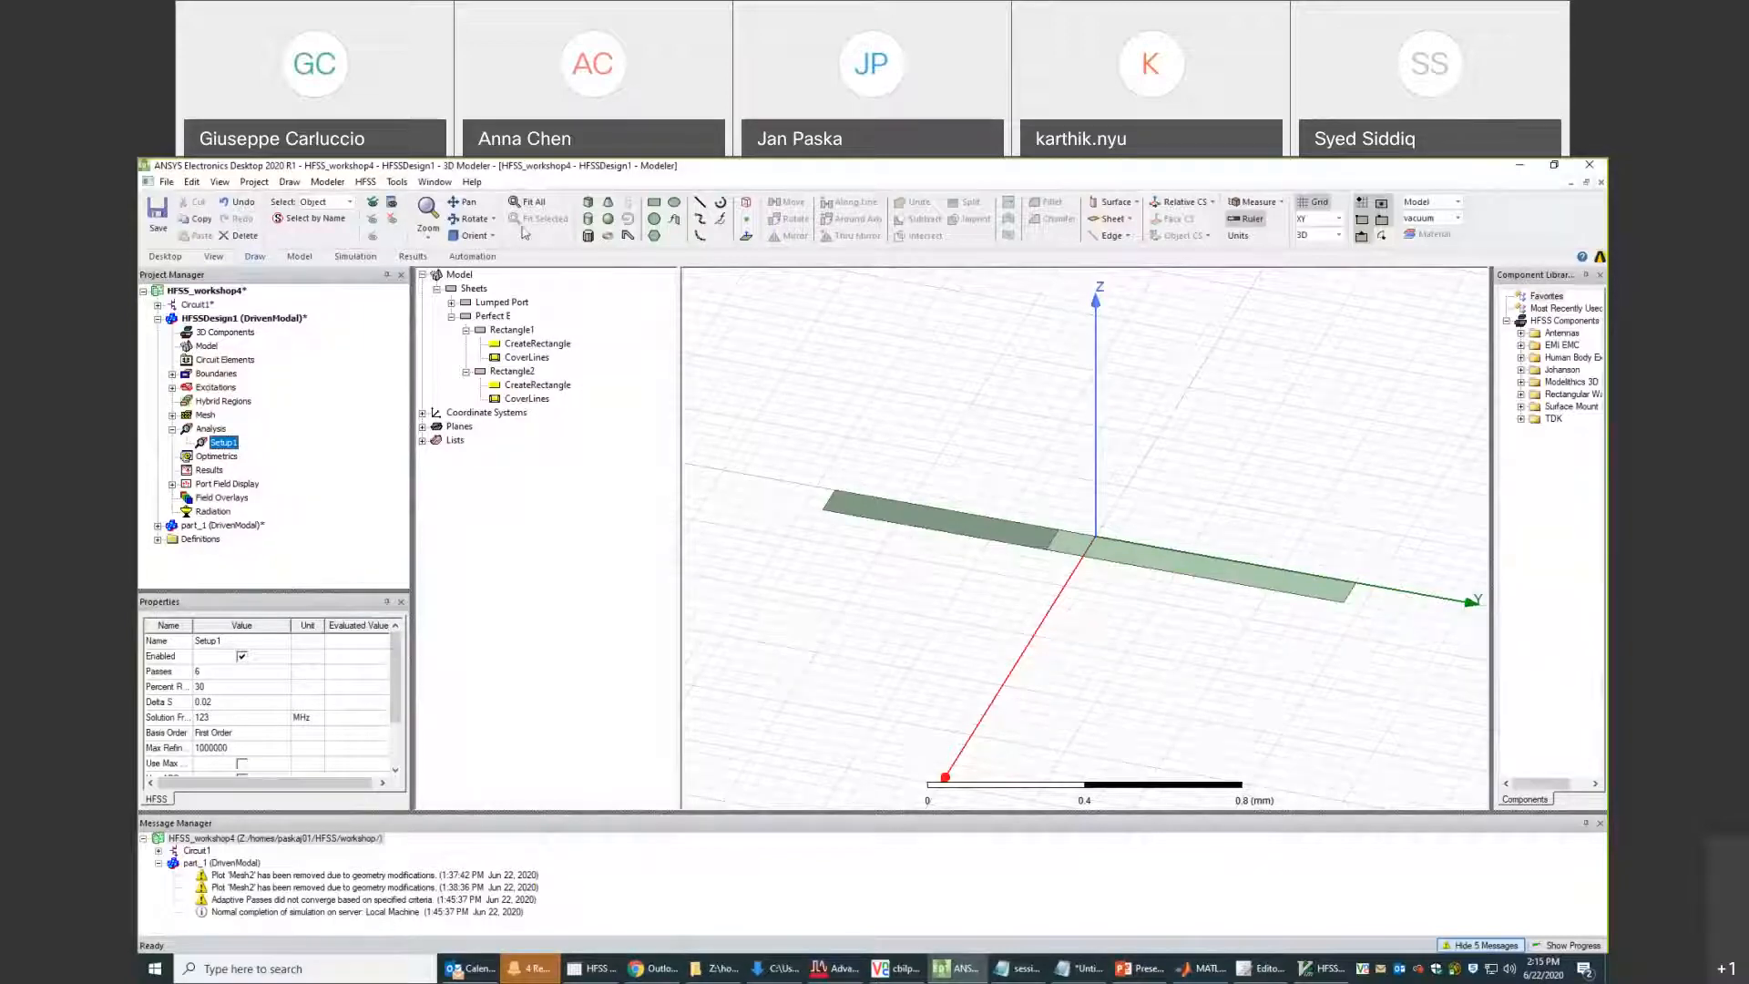
Draw a vacuum sphere centred on the origin with a radius of about 2.2 mm, enclosing all the rectangles.
{"action": "left_click", "coordinate": [1096, 537]}
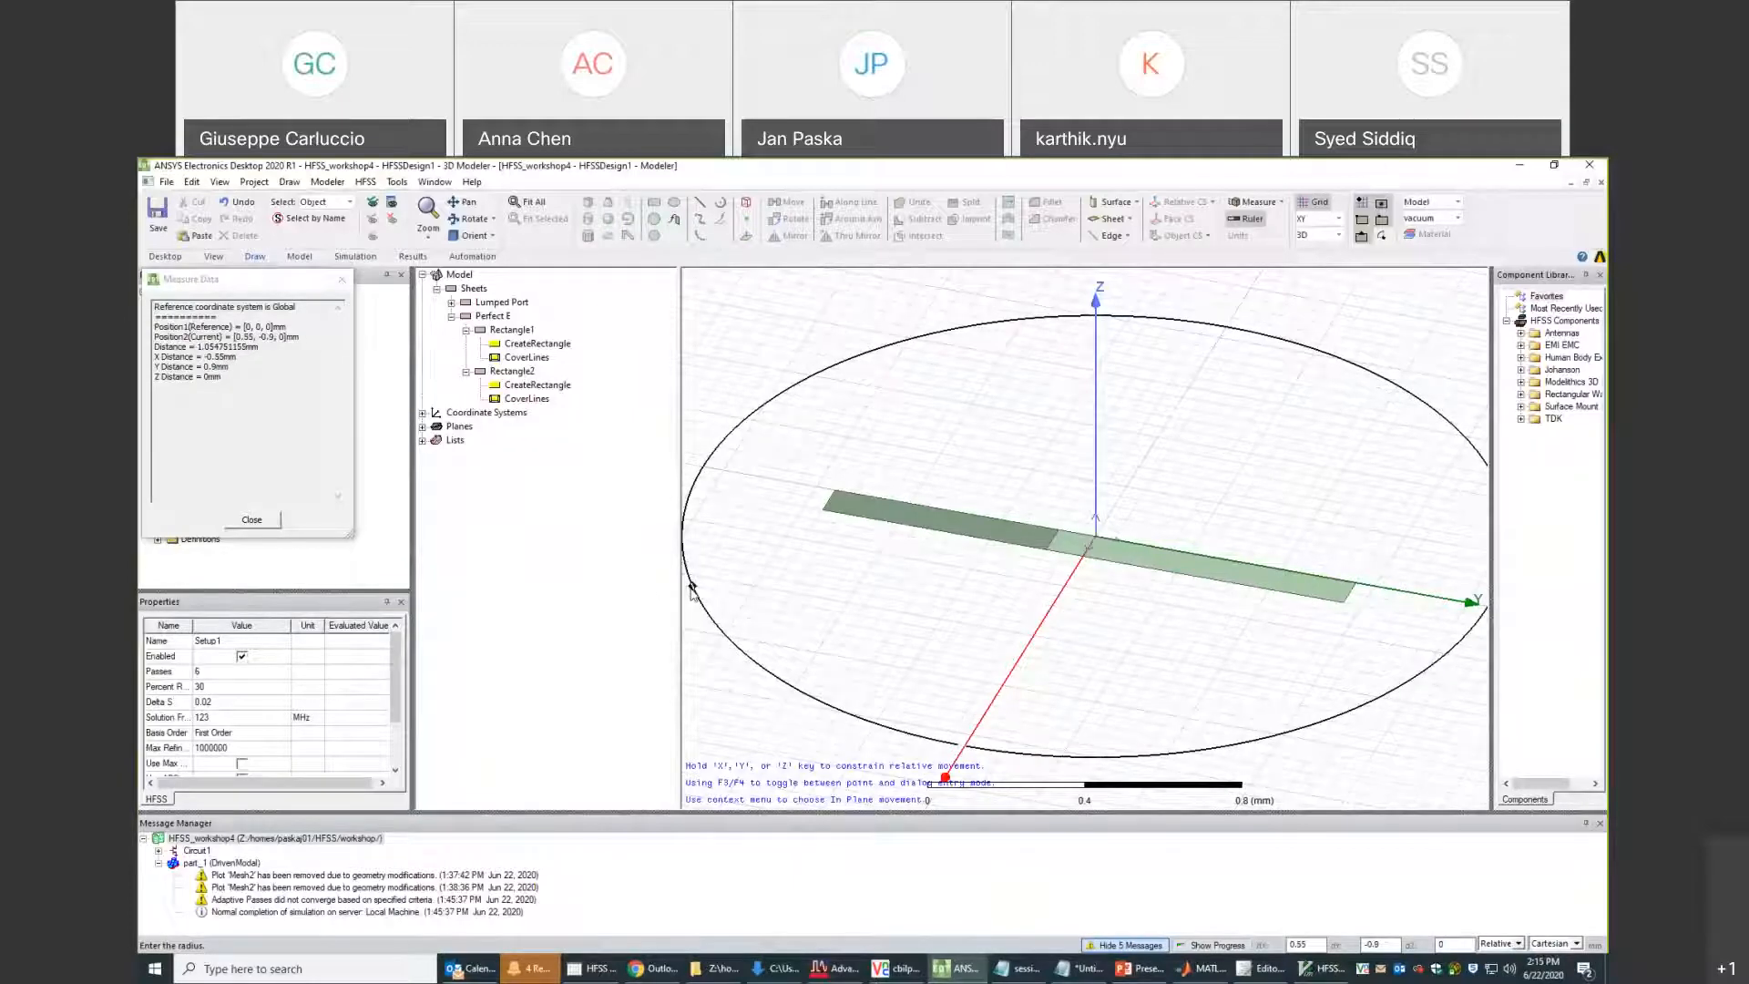
{"action": "scroll", "coordinate": [743, 592], "scroll_direction": "down", "scroll_amount": 3}
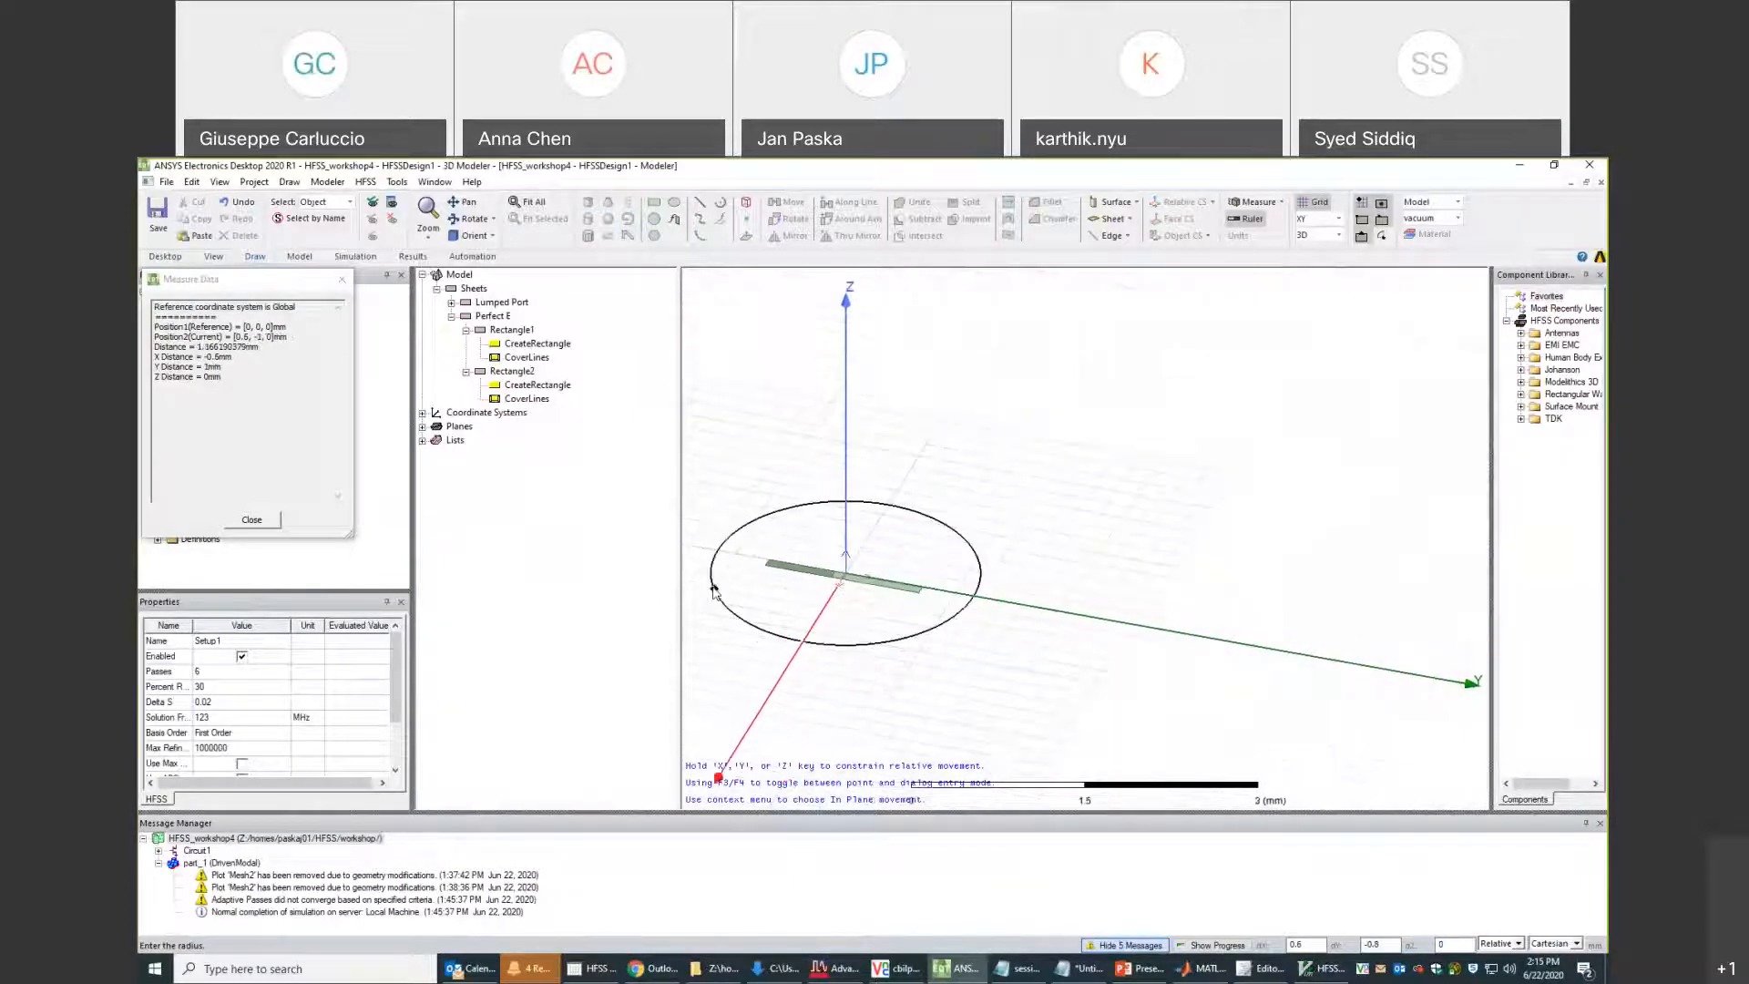
{"action": "left_click_drag", "start_coordinate": [717, 590], "coordinate": [976, 576], "text": "alt"}
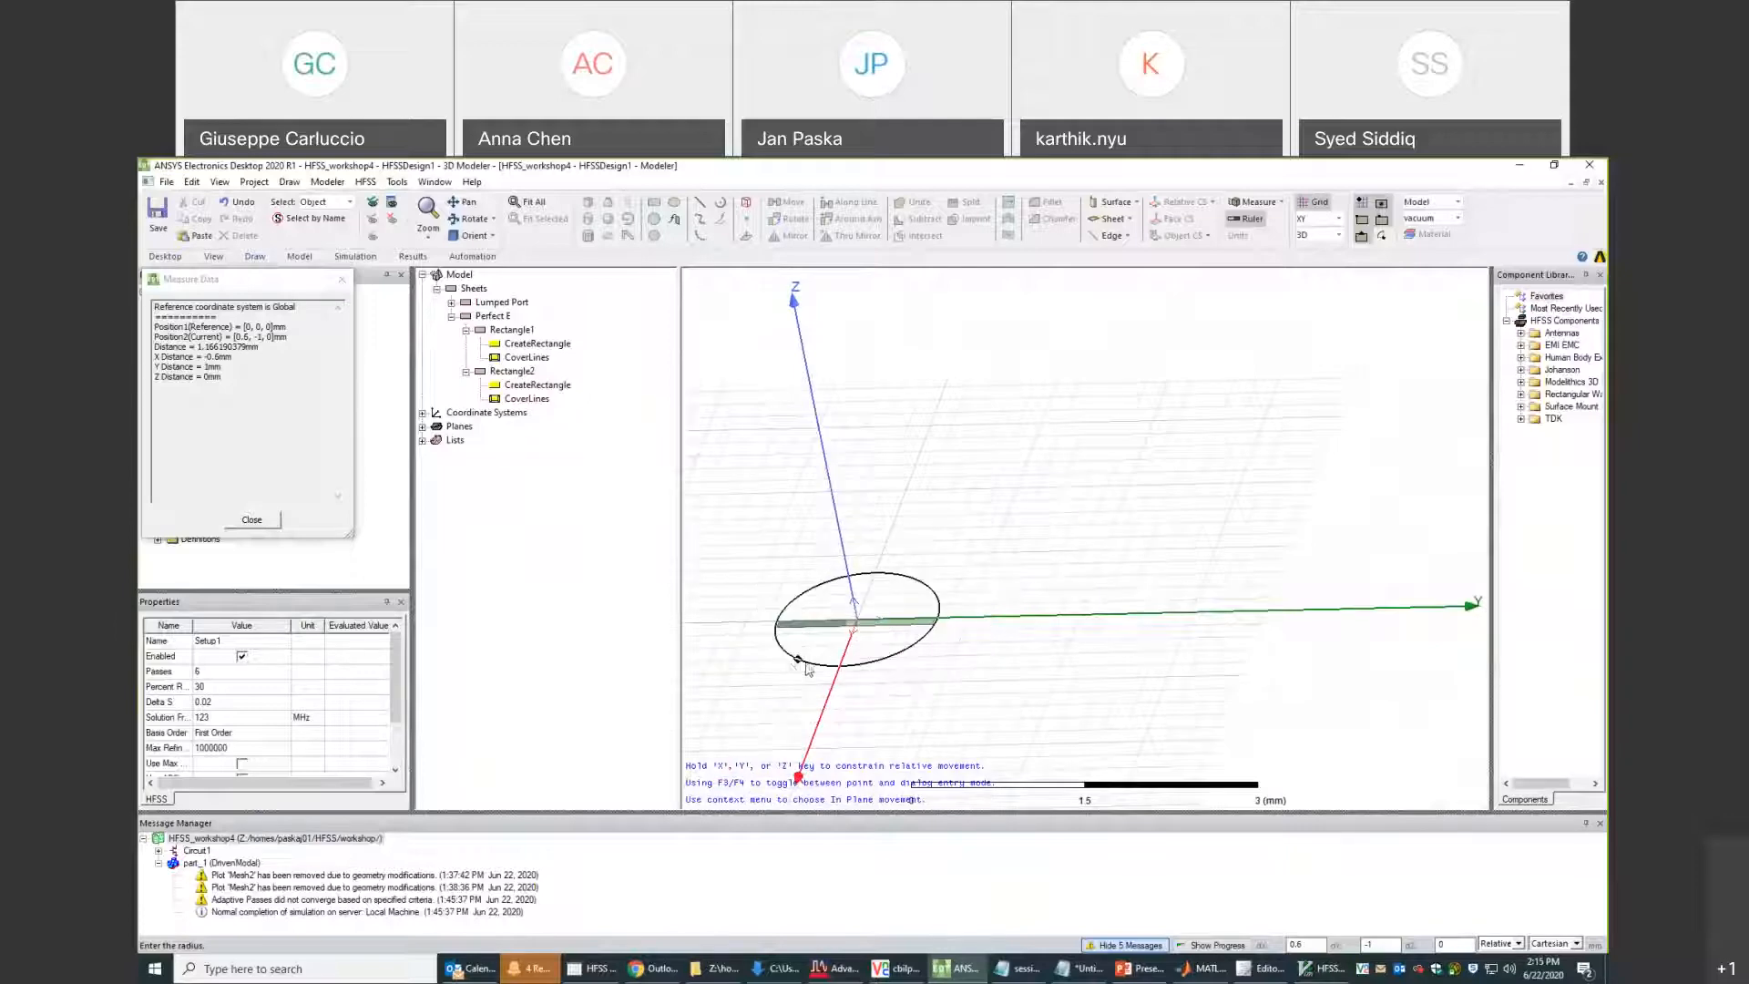
{"action": "left_click_drag", "start_coordinate": [784, 661], "coordinate": [1047, 601], "text": "shift"}
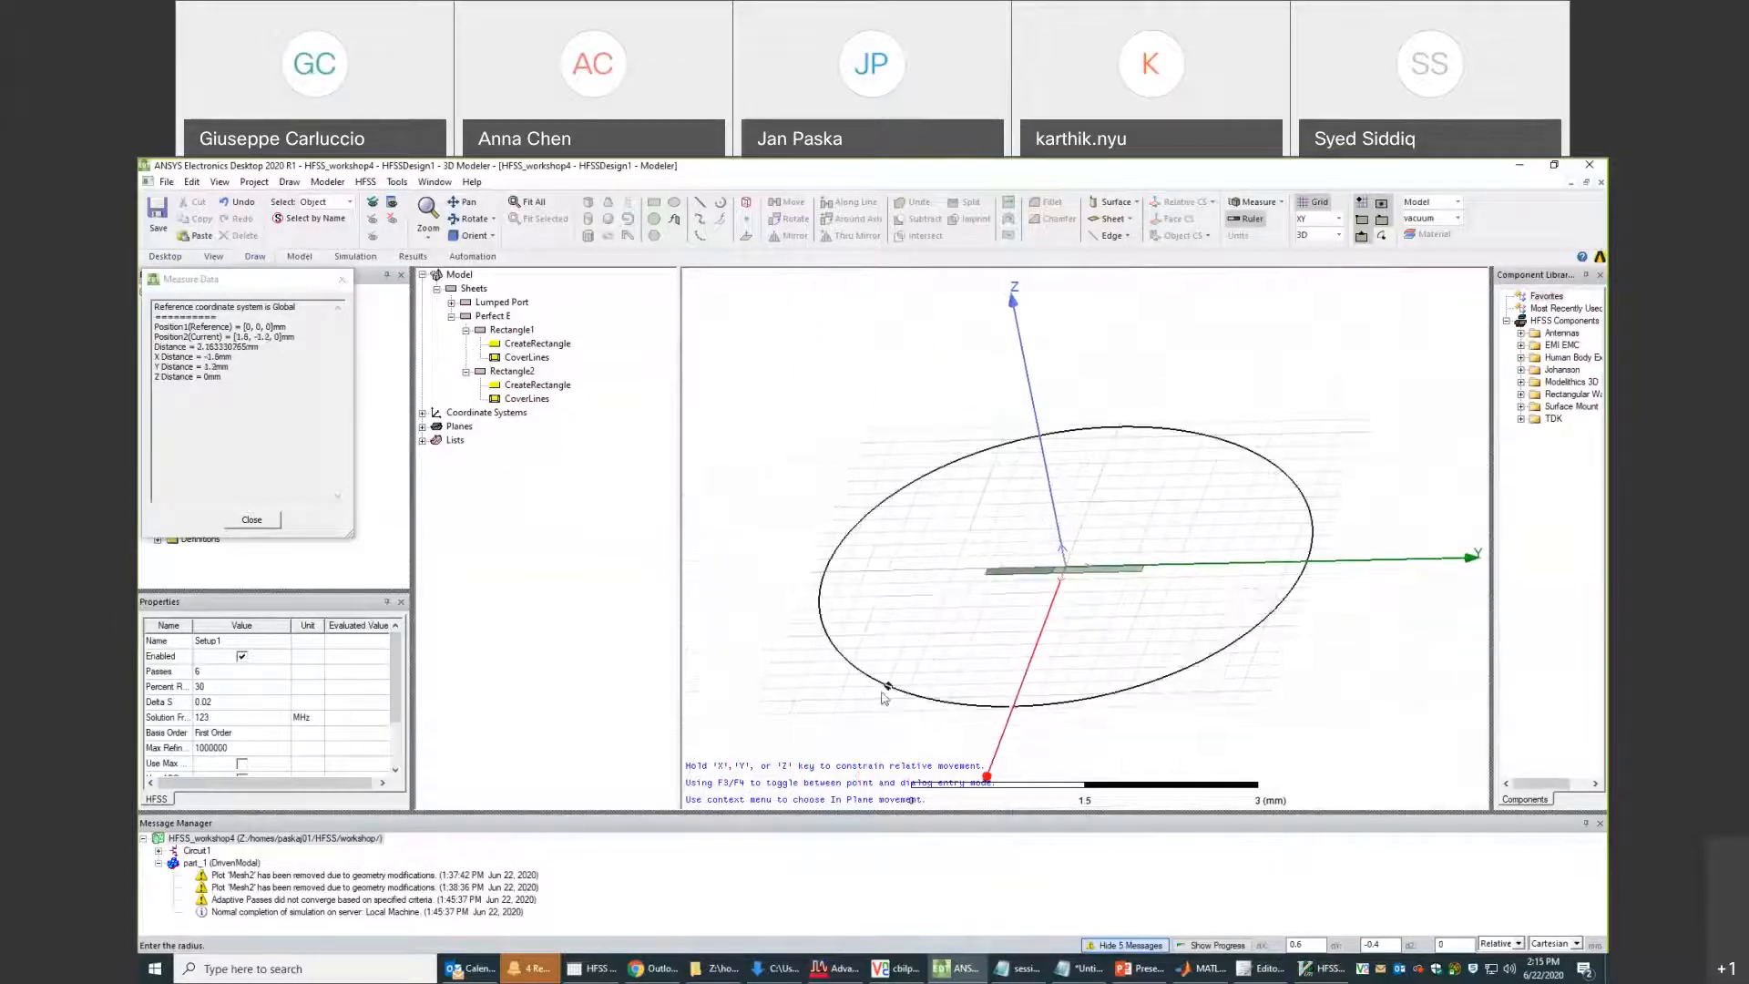
{"action": "left_click", "coordinate": [879, 691]}
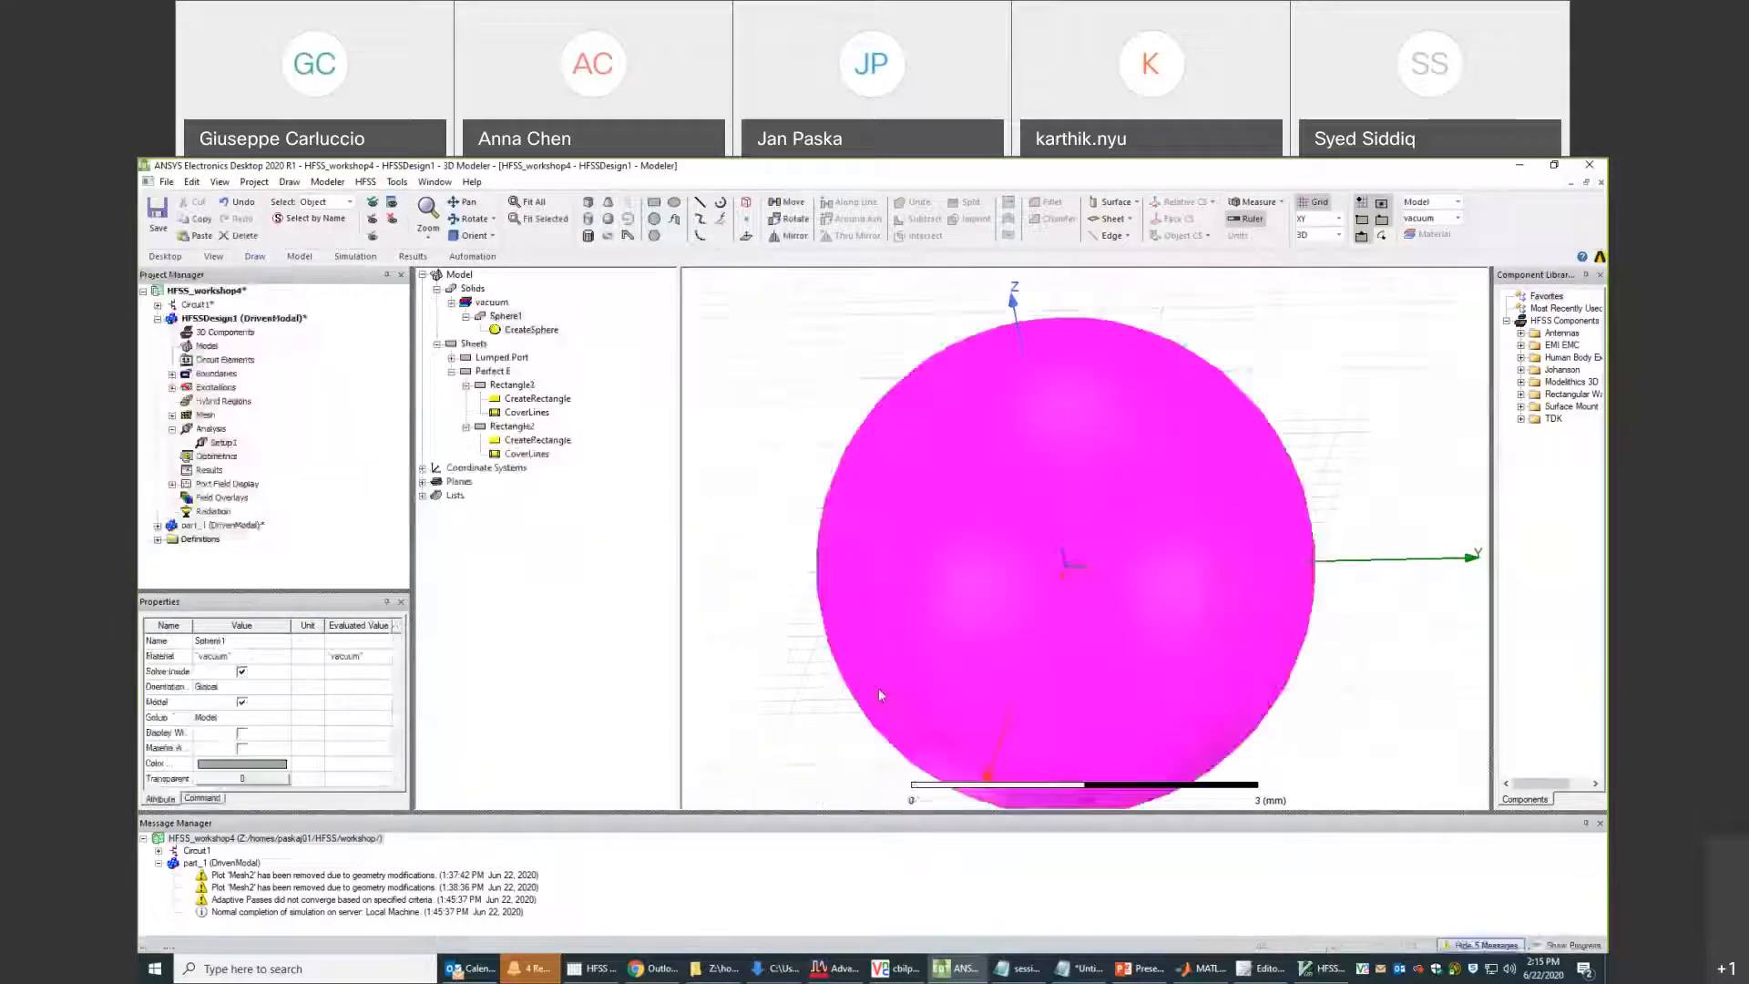
Assign a radiation boundary named Rad1 to the sphere and highlight it among the design's boundaries.
{"action": "right_click", "coordinate": [878, 503]}
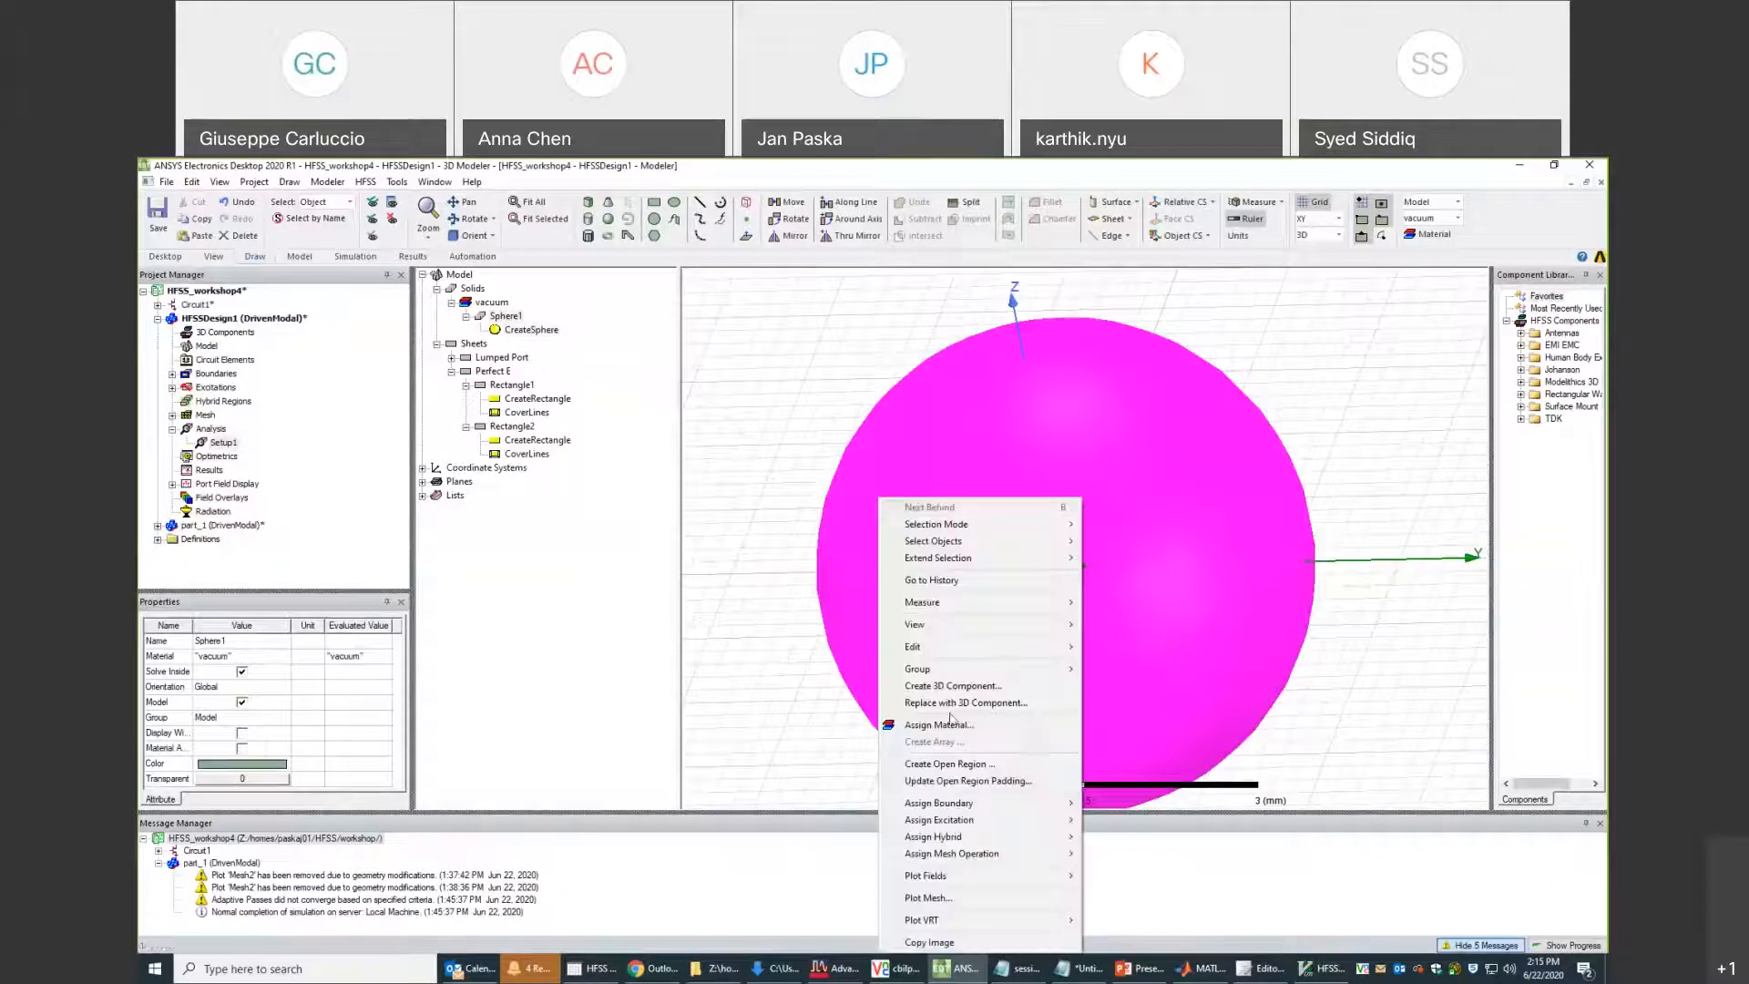
{"action": "mouse_move", "coordinate": [979, 803]}
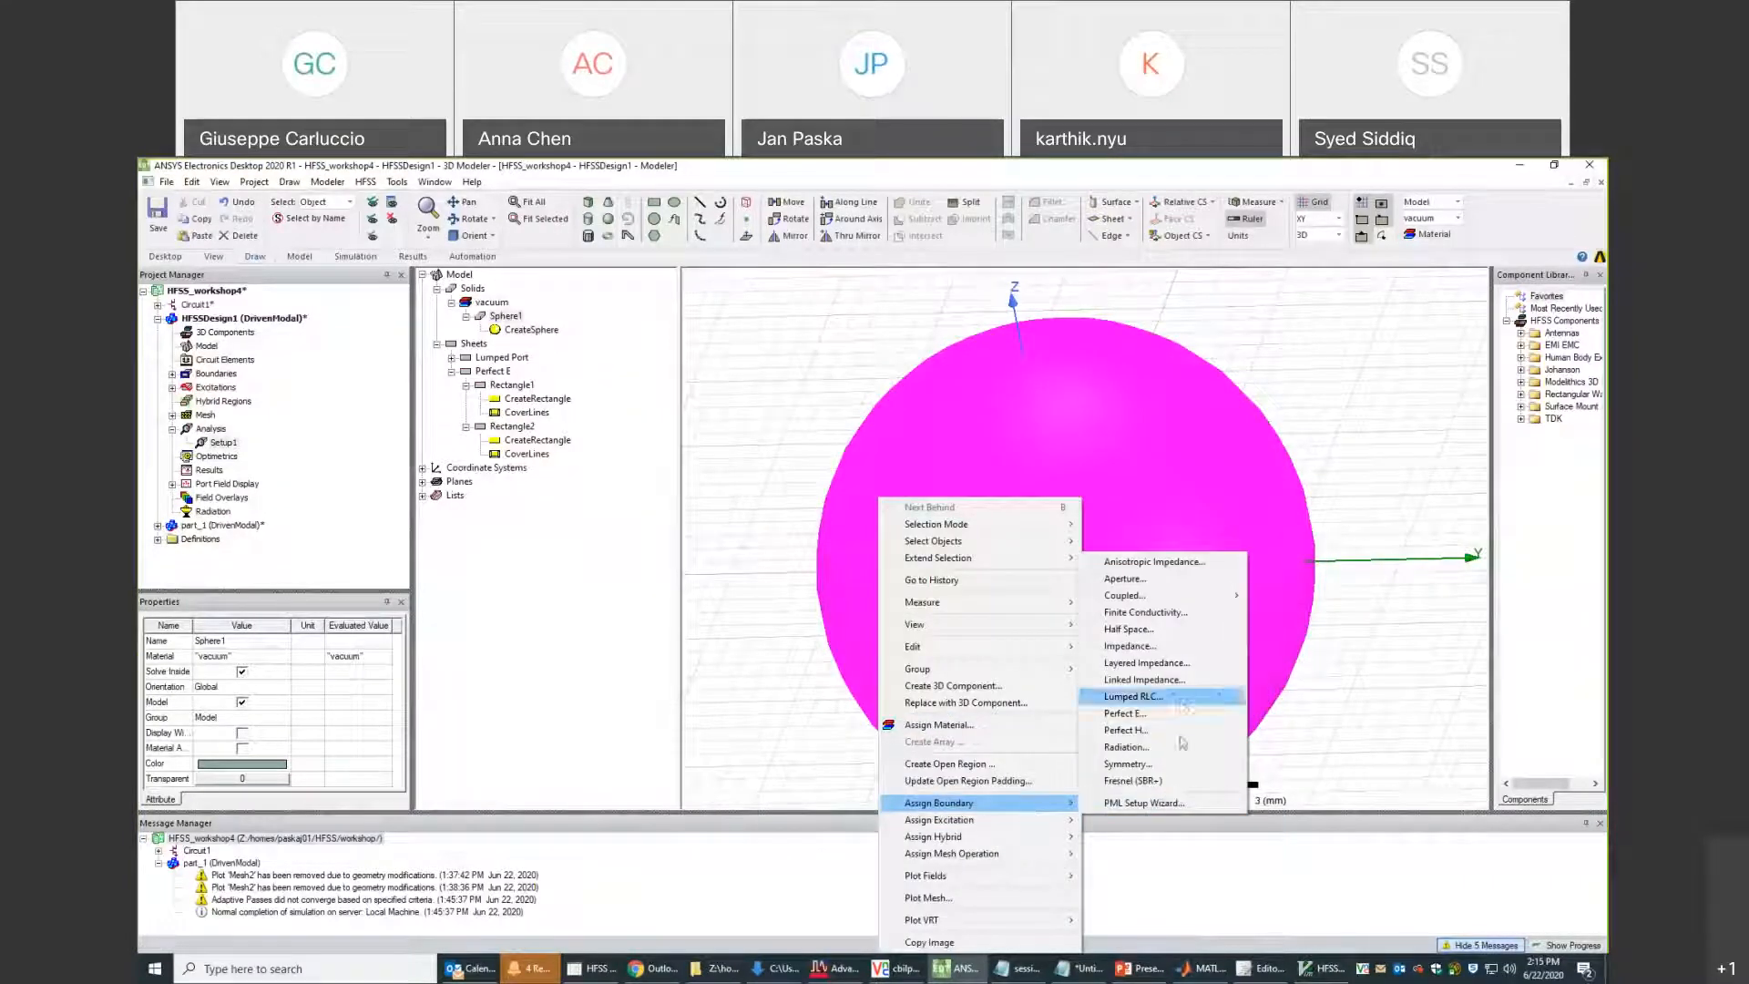
{"action": "left_click", "coordinate": [1176, 749]}
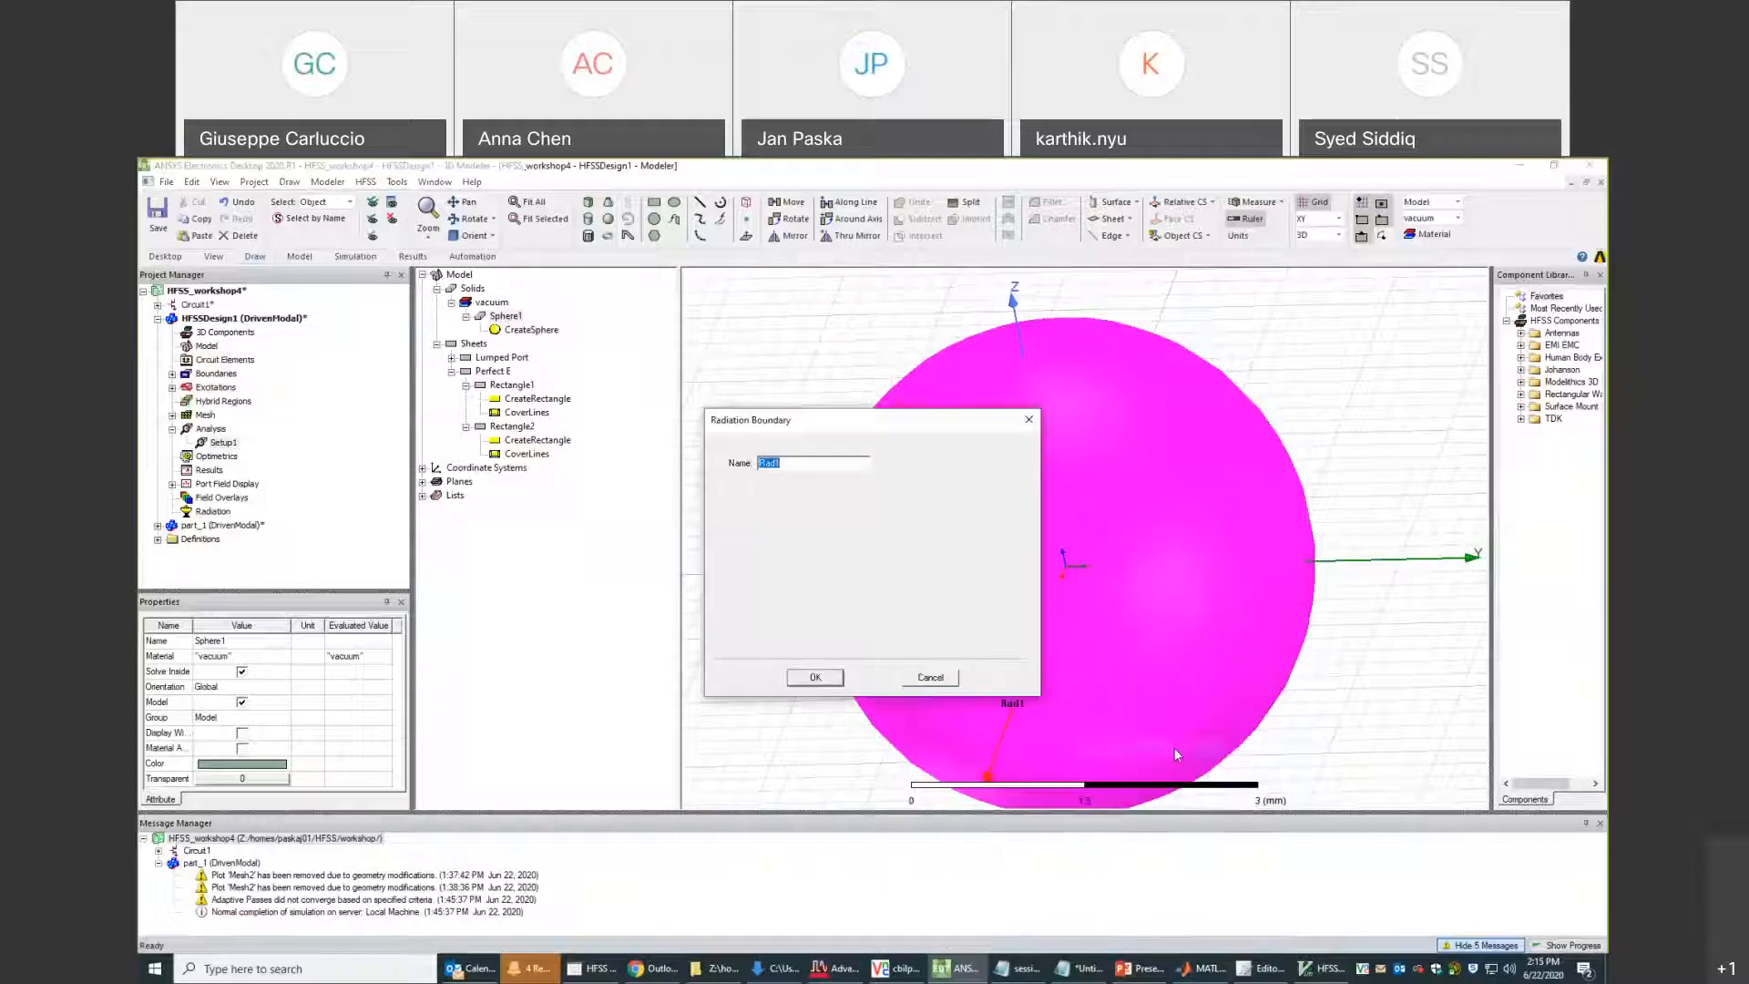
{"action": "left_click", "coordinate": [833, 685]}
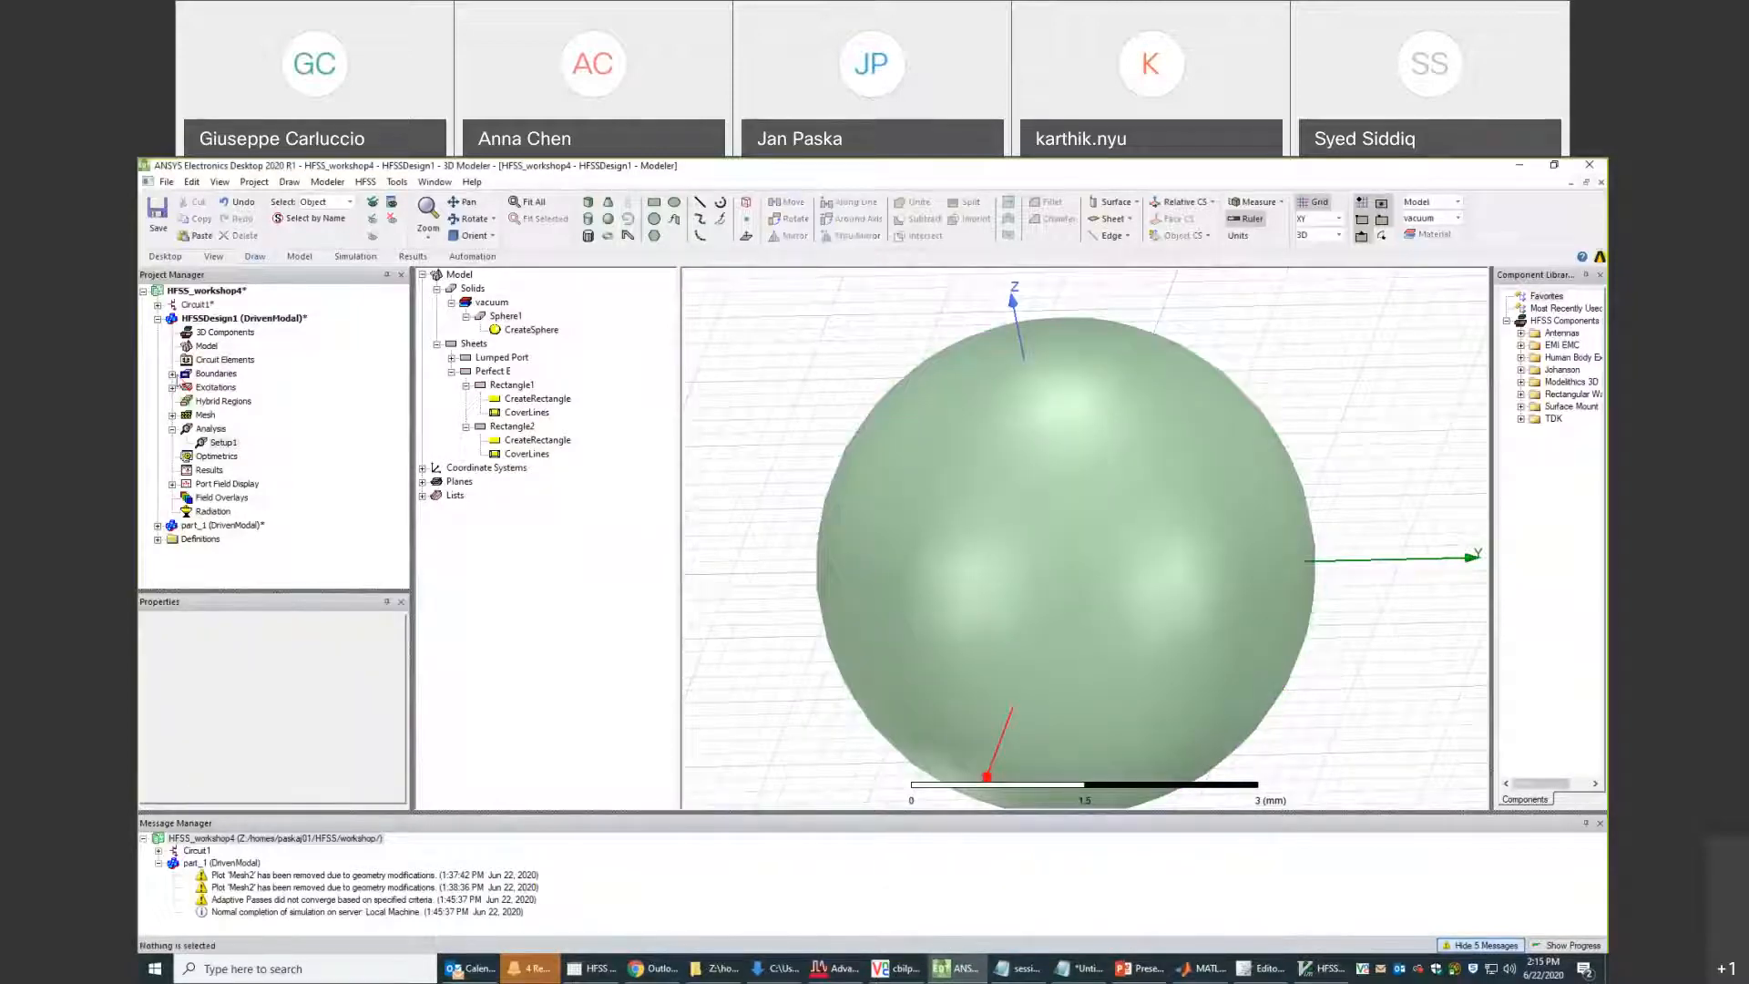
{"action": "left_click", "coordinate": [172, 374]}
{"action": "left_click", "coordinate": [218, 401]}
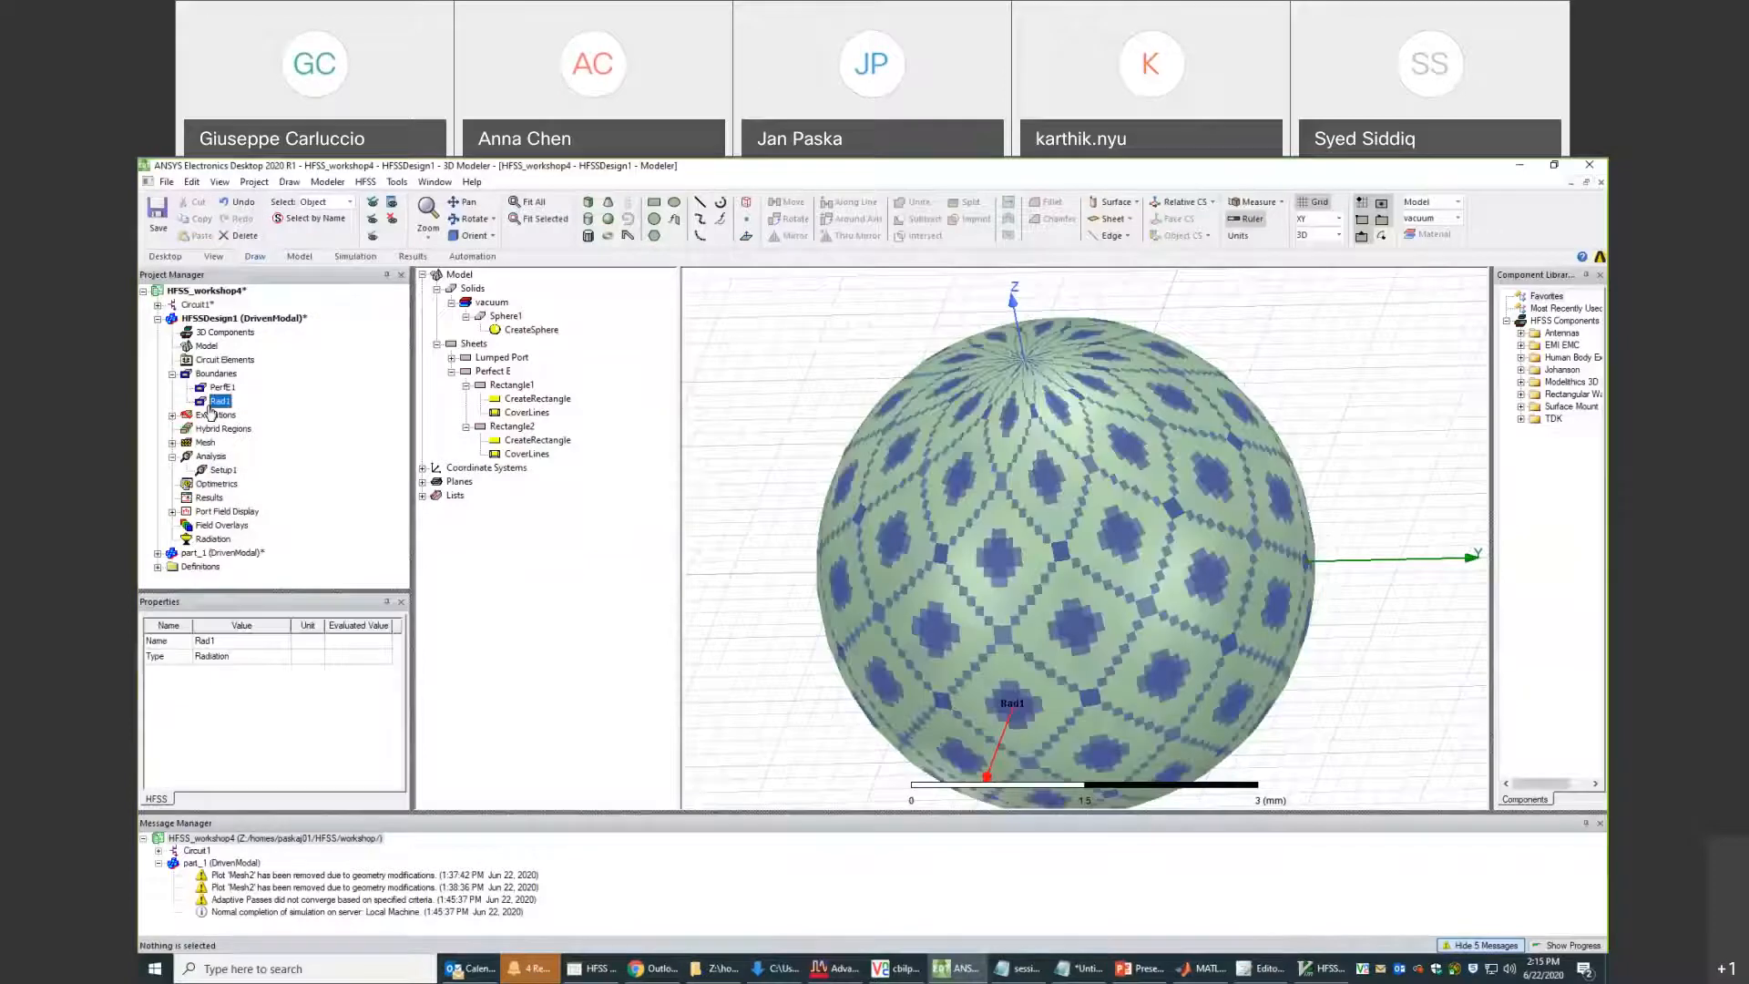
Run a validation check on HFSSDesign1 and stop the script recording.
{"action": "right_click", "coordinate": [187, 318]}
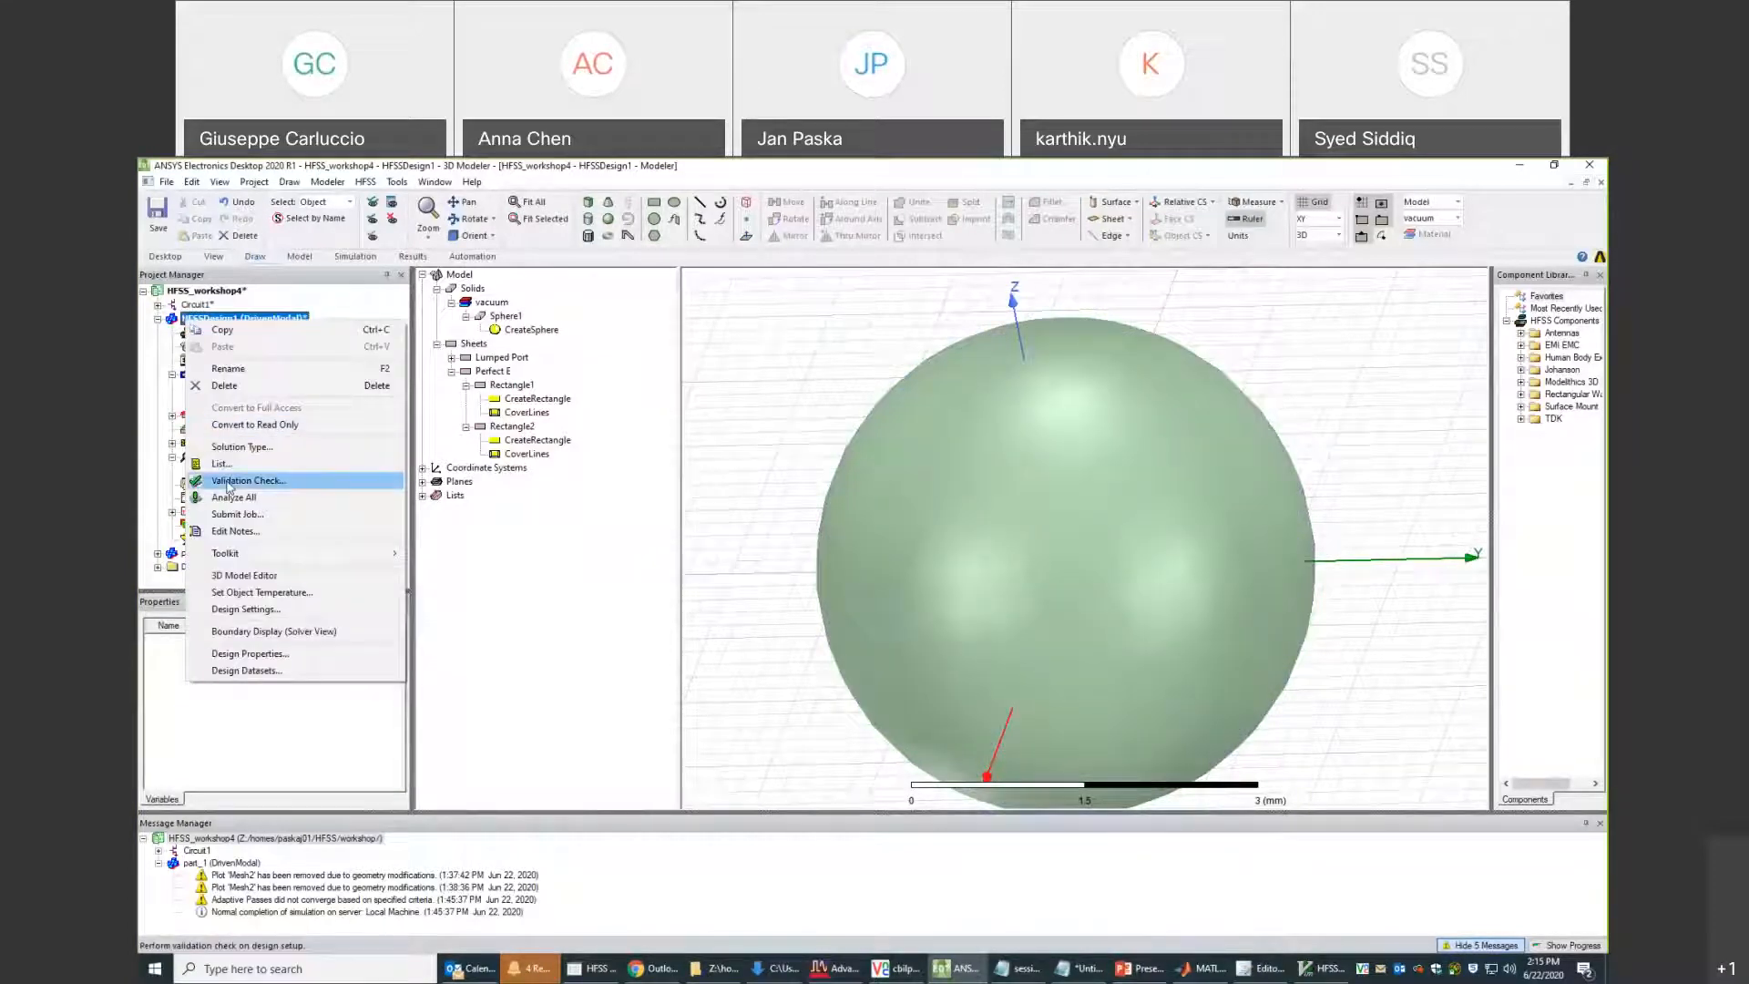
{"action": "left_click", "coordinate": [227, 482]}
{"action": "left_click", "coordinate": [831, 627]}
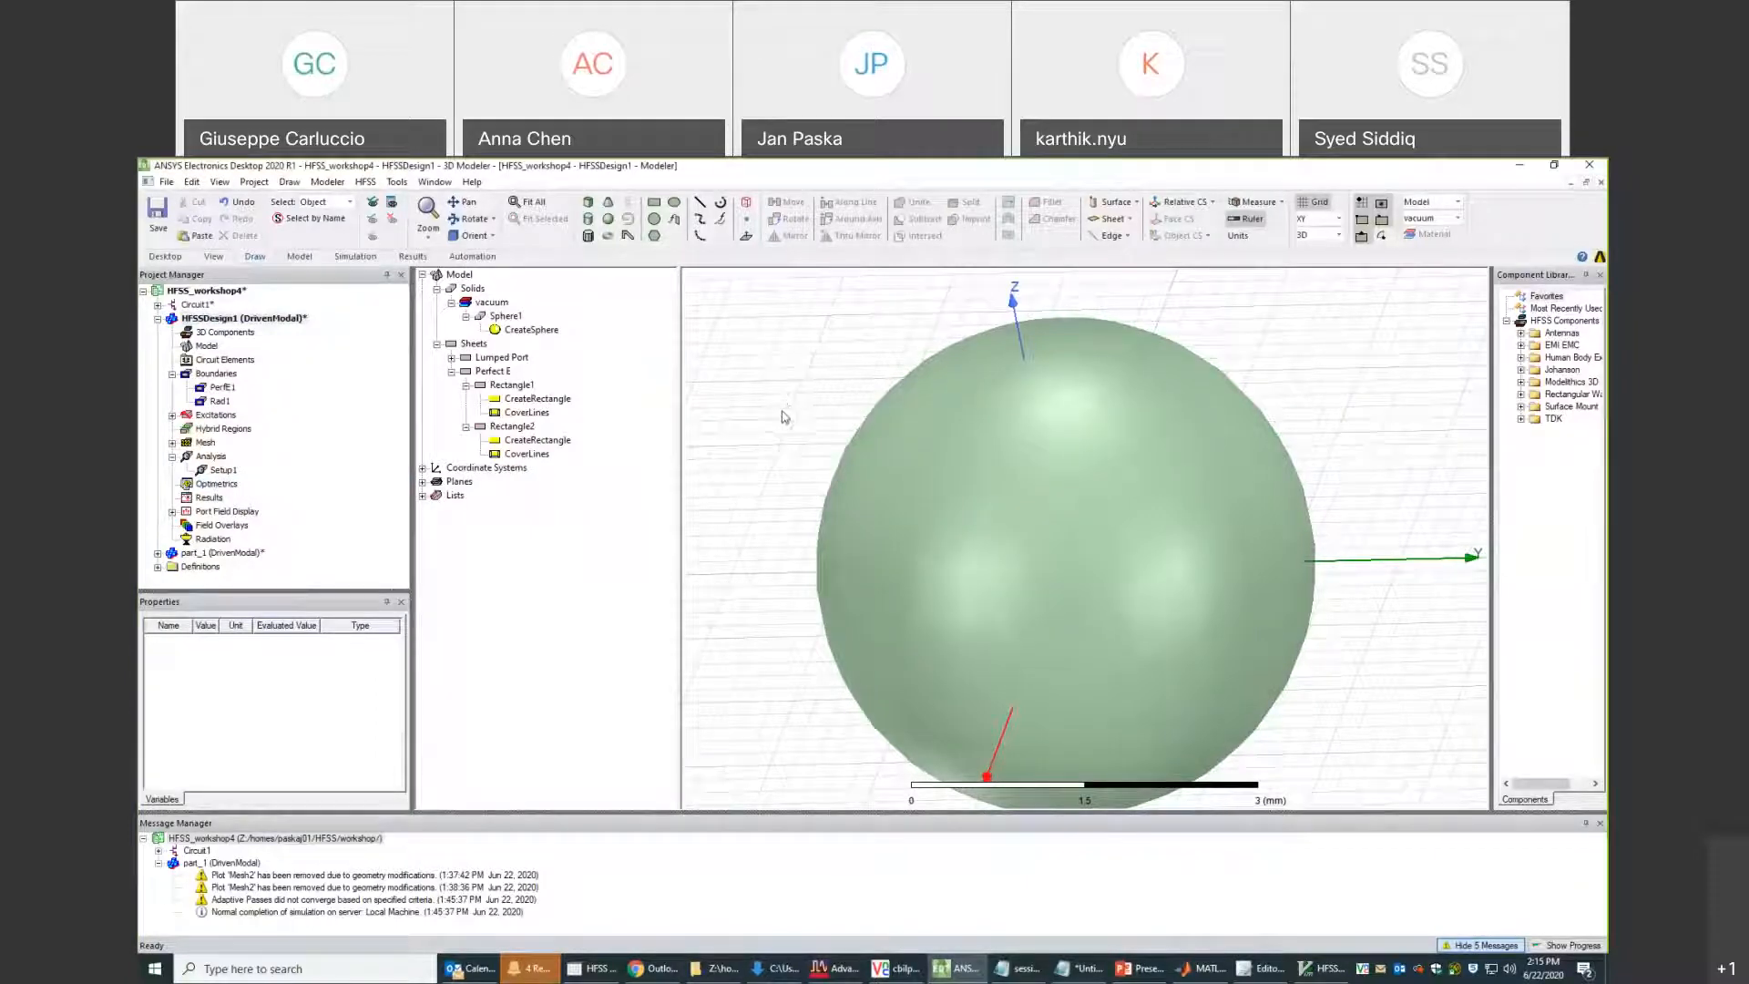
{"action": "left_click", "coordinate": [394, 182]}
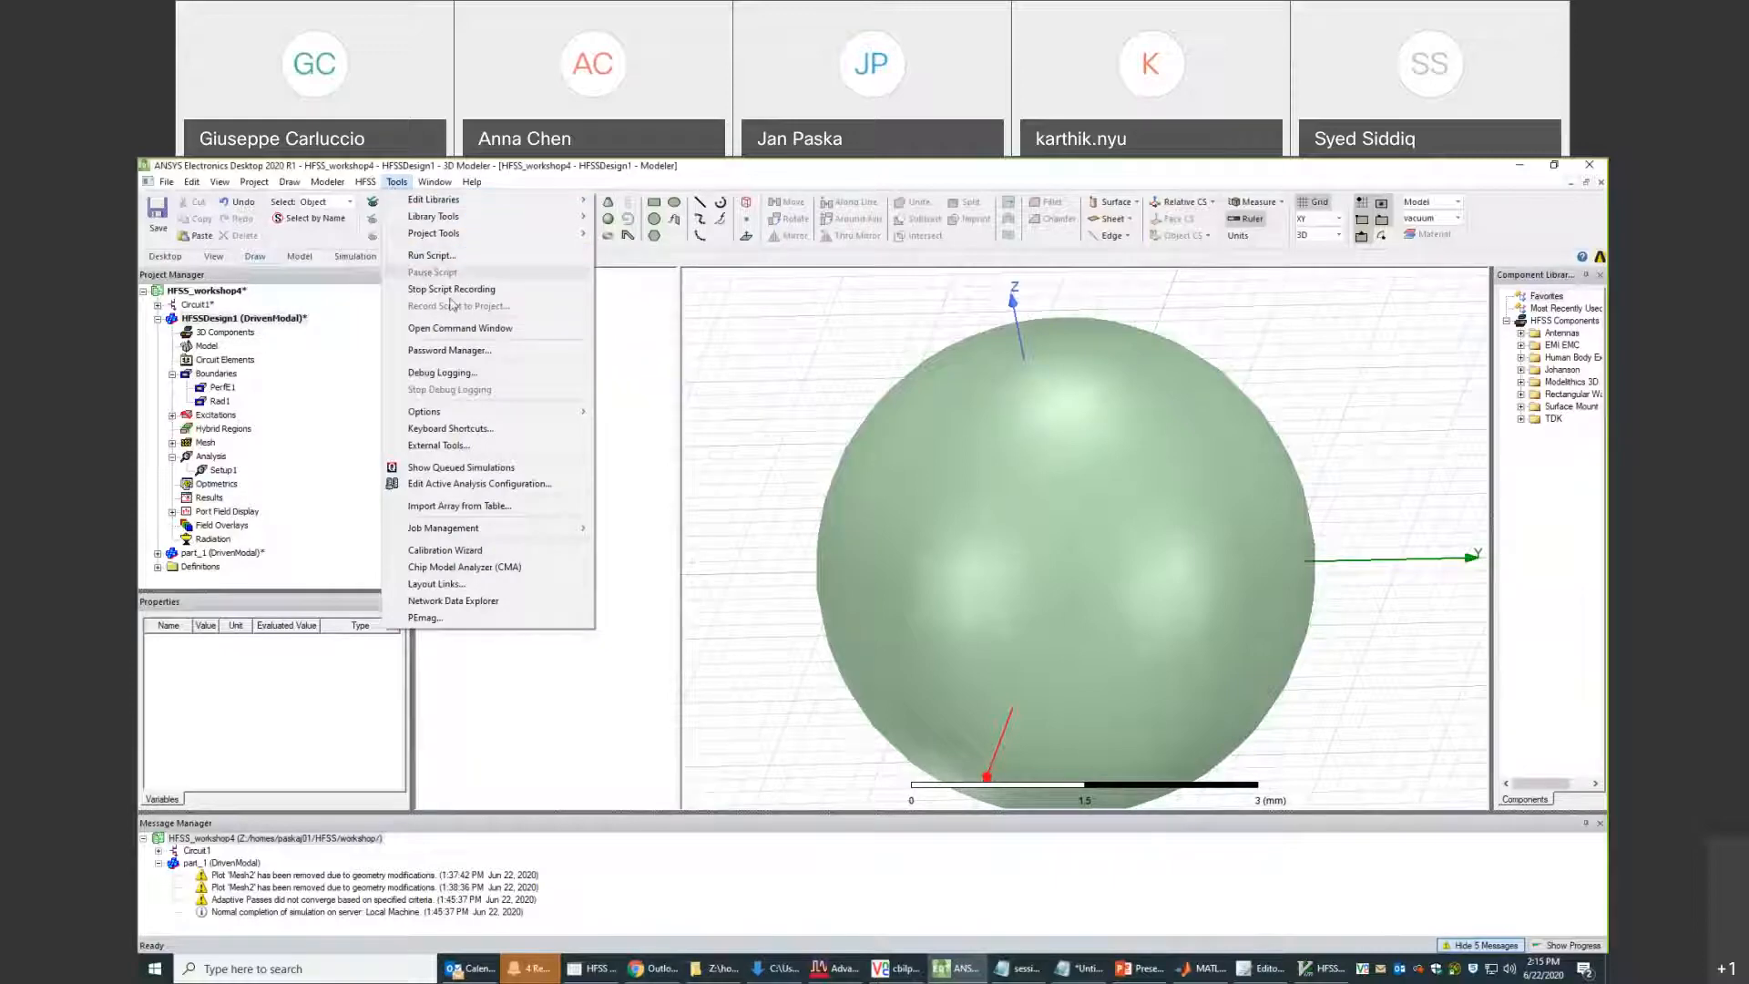
{"action": "left_click", "coordinate": [449, 293]}
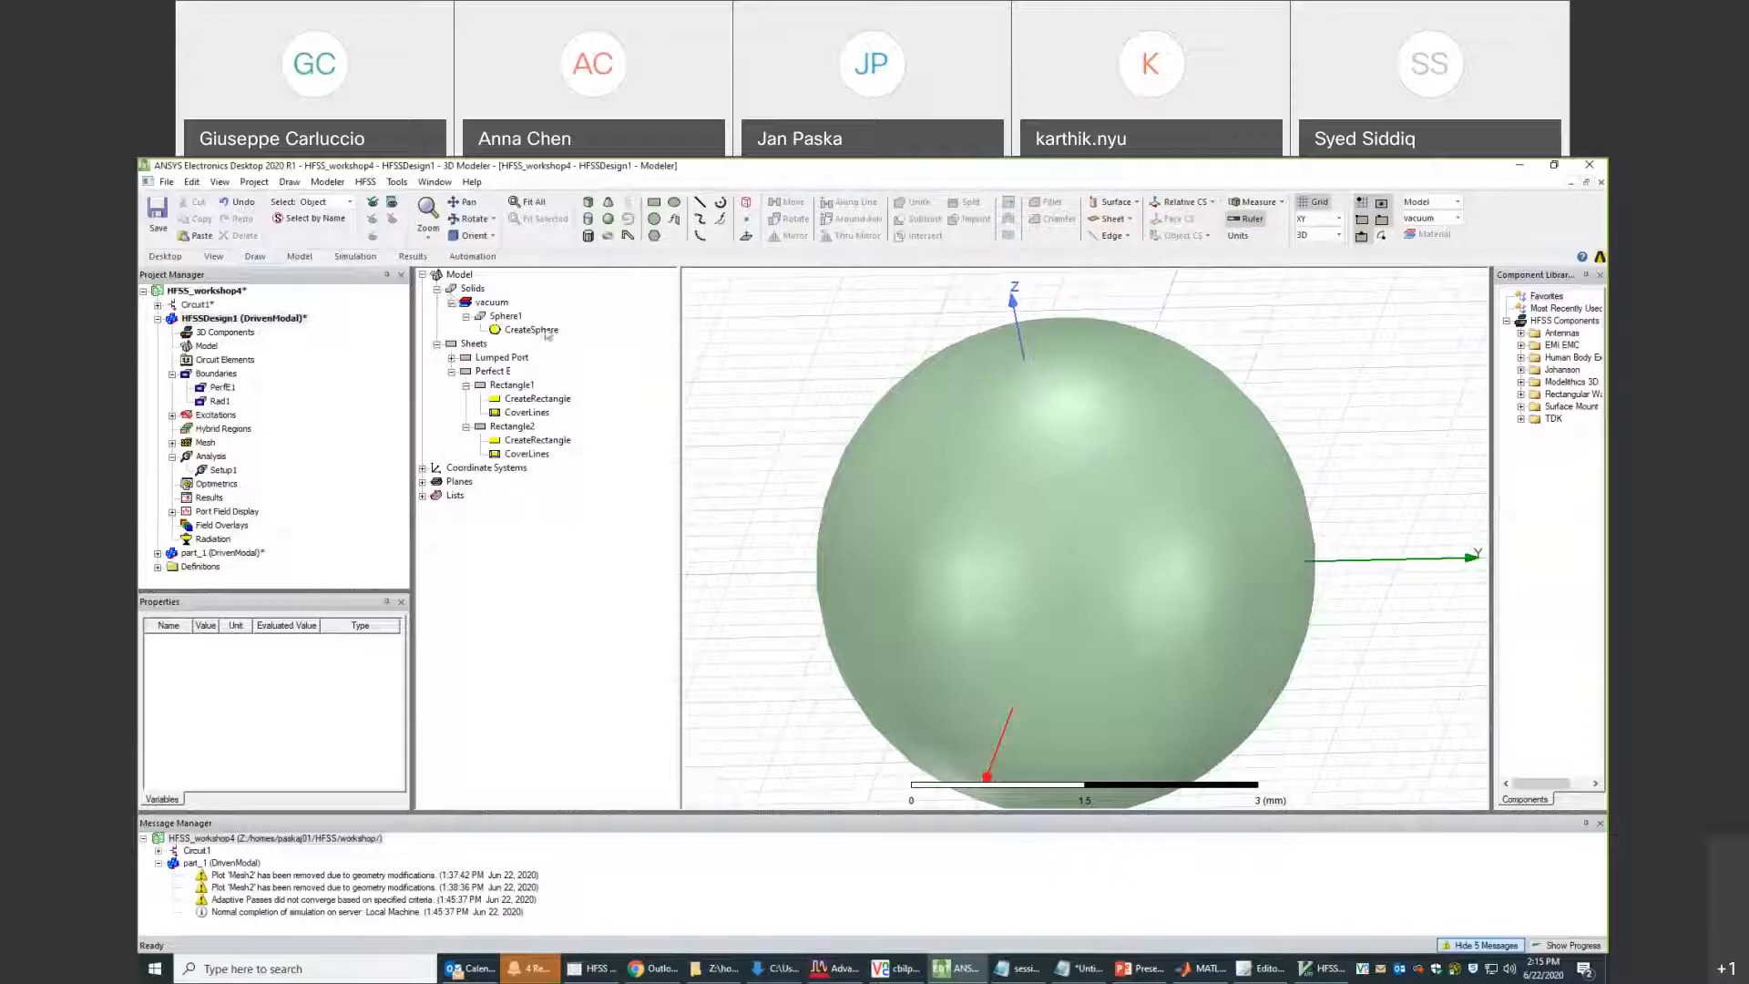
Open the recorded workshop4.py from the workshop folder in Vim, enlarge its window to view the script, and return to the HFSS project.
{"action": "left_click", "coordinate": [717, 969]}
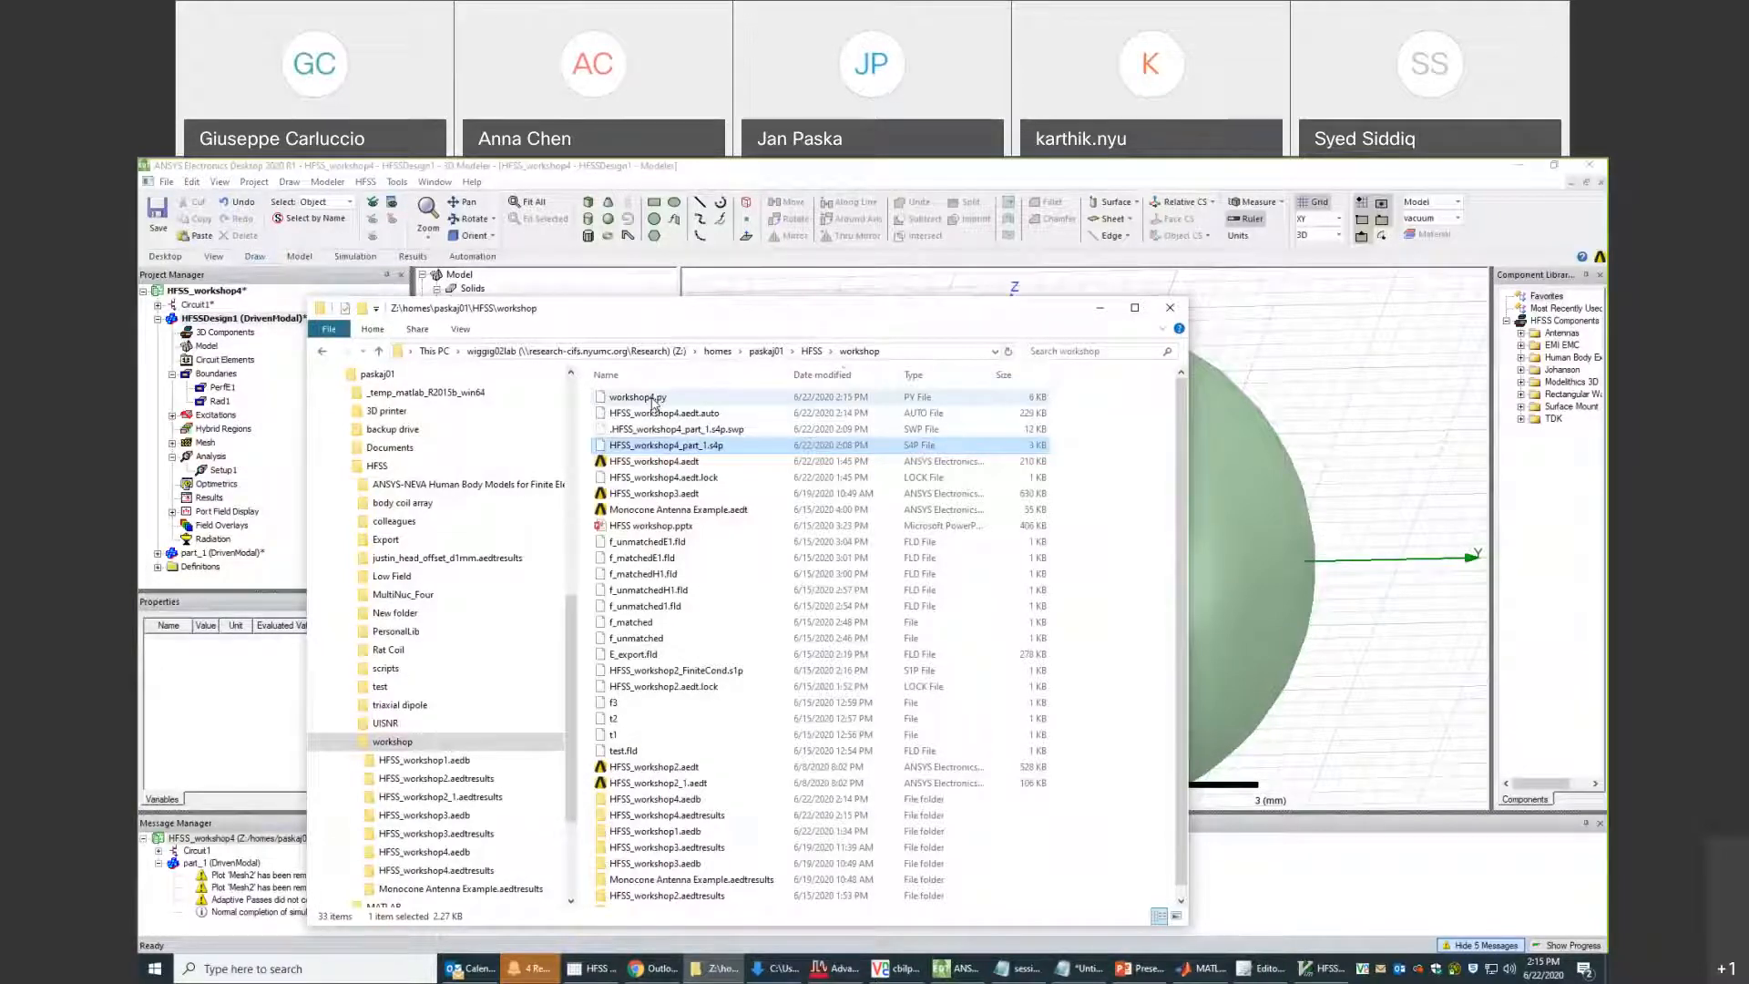
{"action": "left_click", "coordinate": [612, 401]}
{"action": "right_click", "coordinate": [612, 401]}
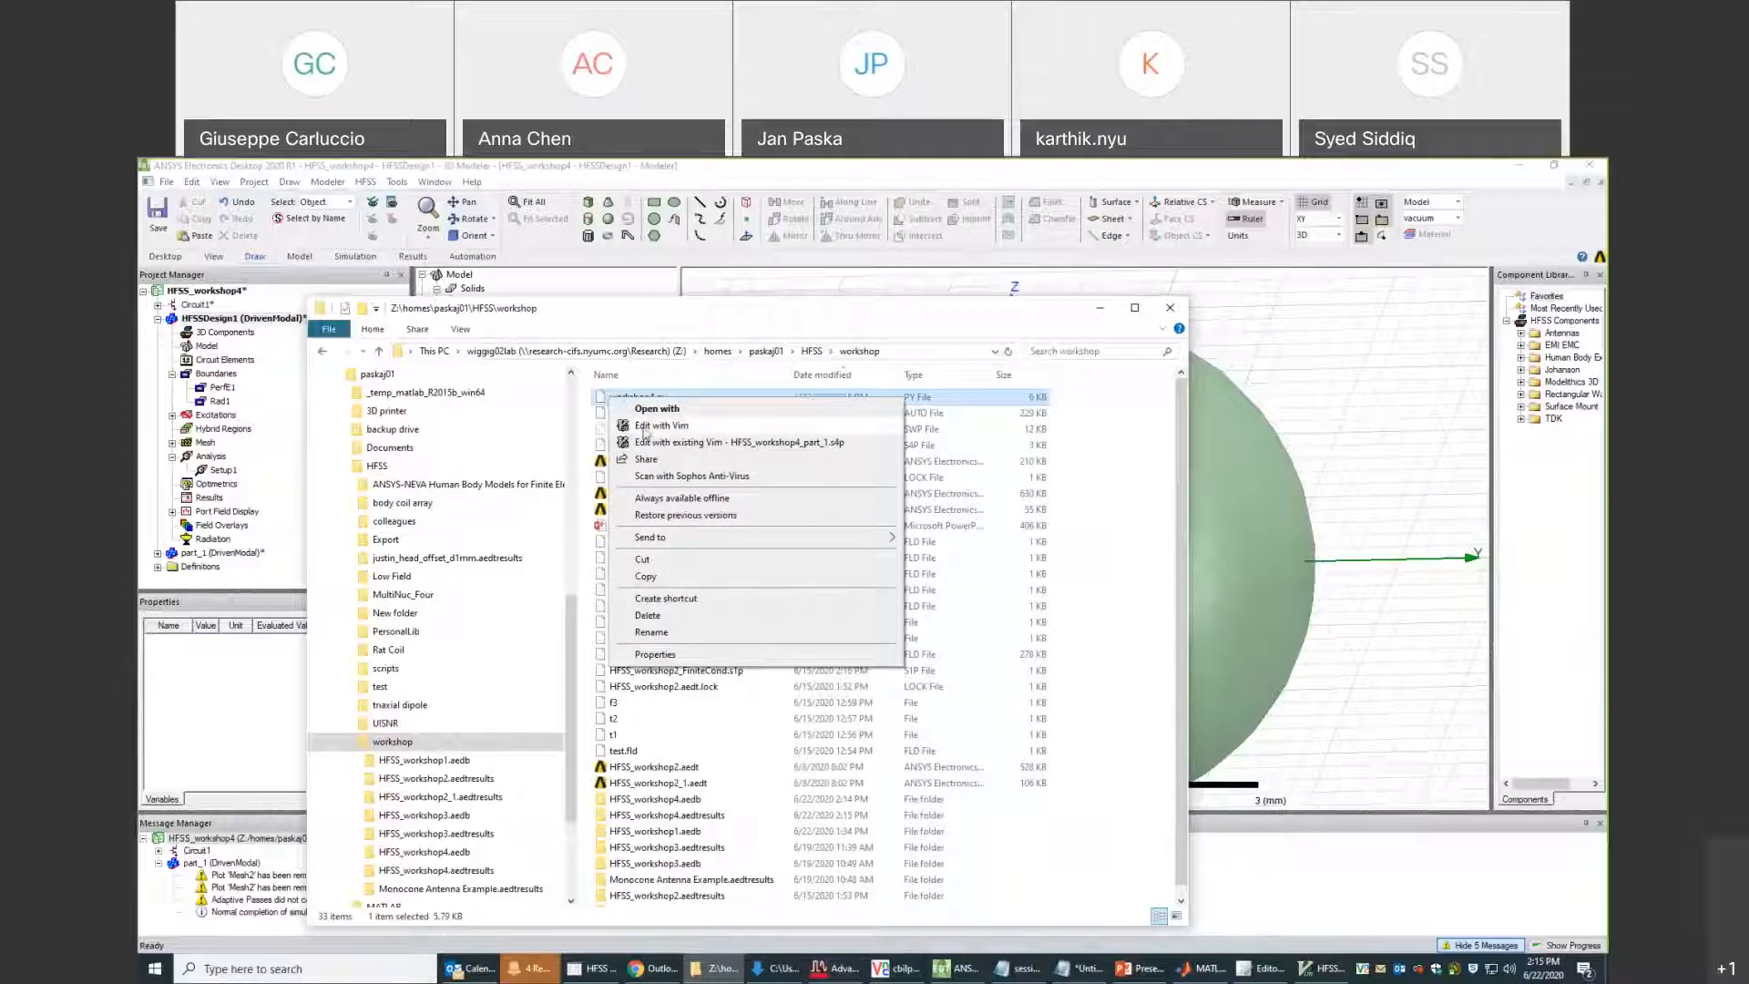
{"action": "left_click", "coordinate": [642, 424]}
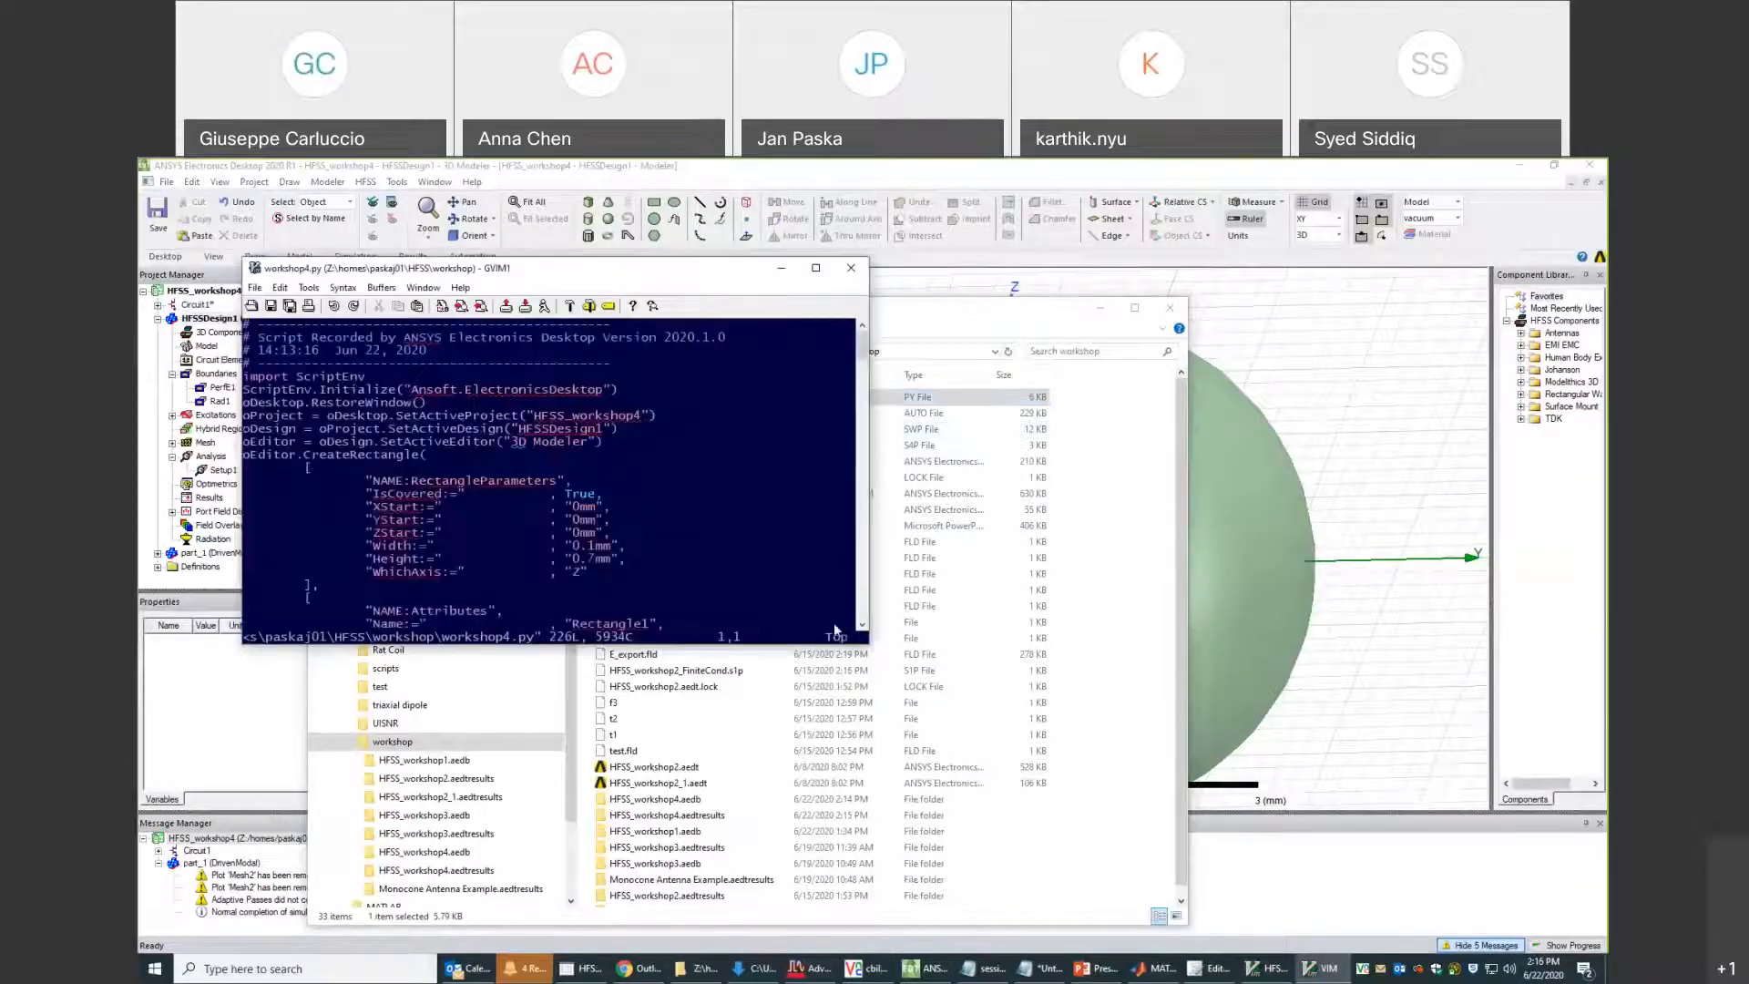
{"action": "left_click_drag", "start_coordinate": [1143, 819], "coordinate": [1412, 953]}
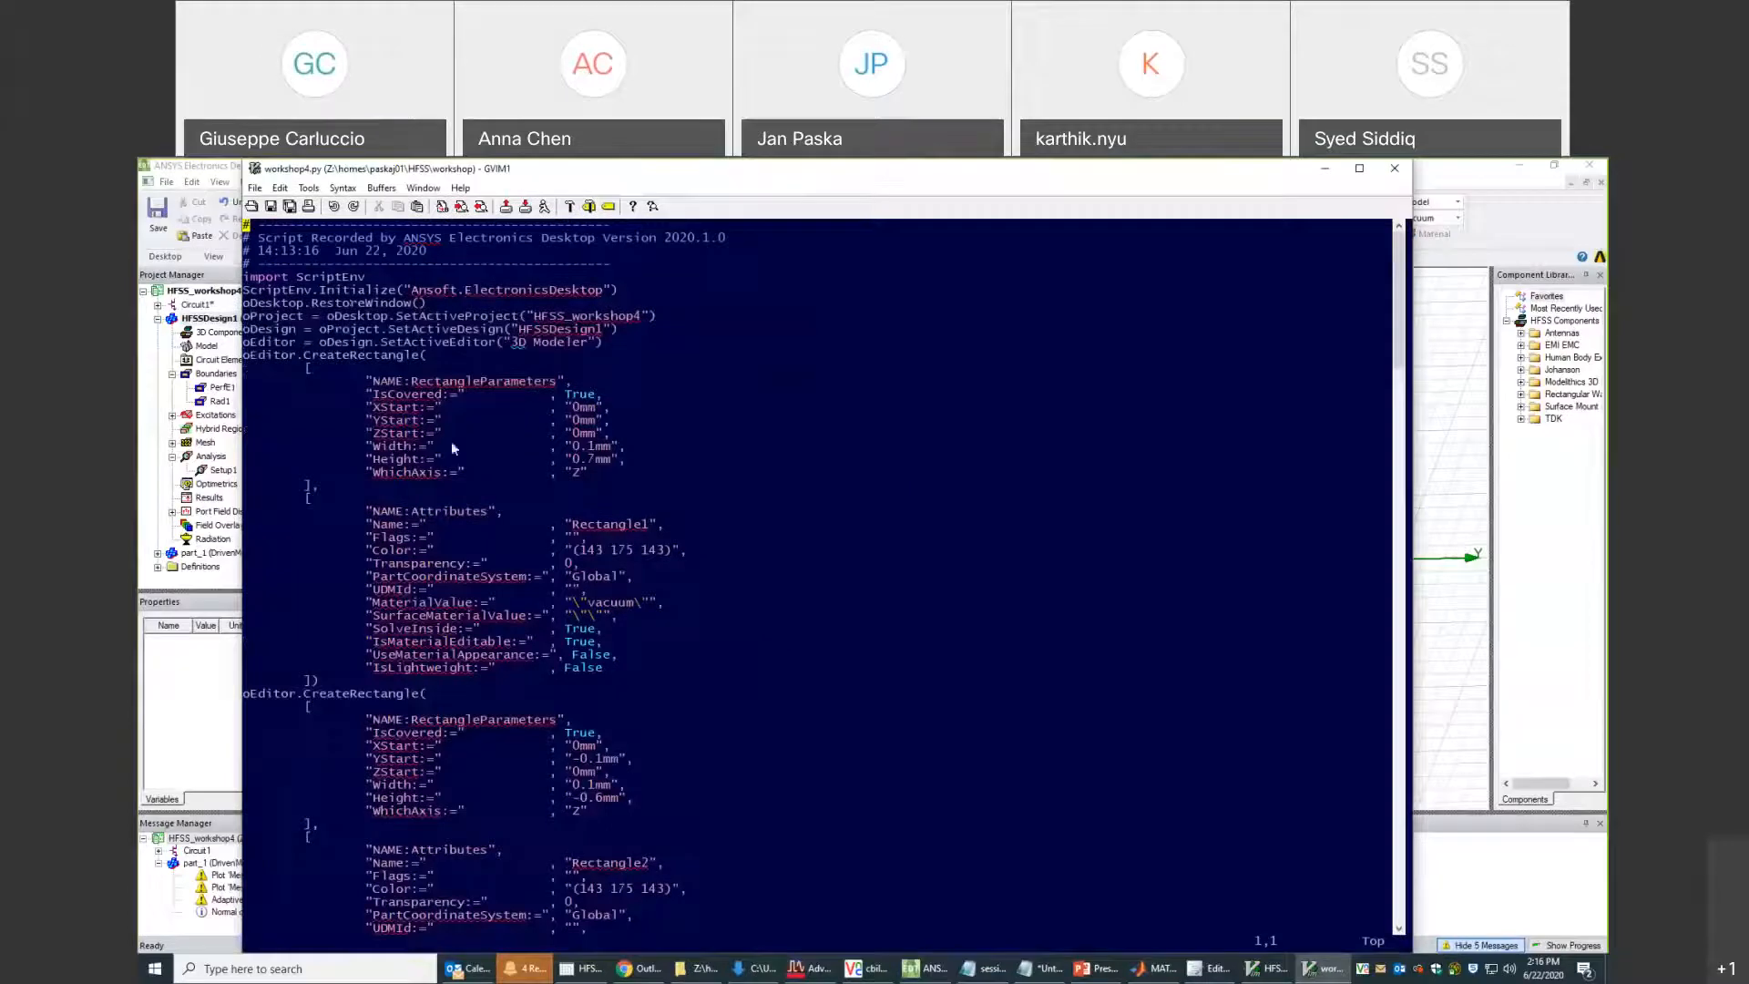
{"action": "left_click", "coordinate": [1454, 181]}
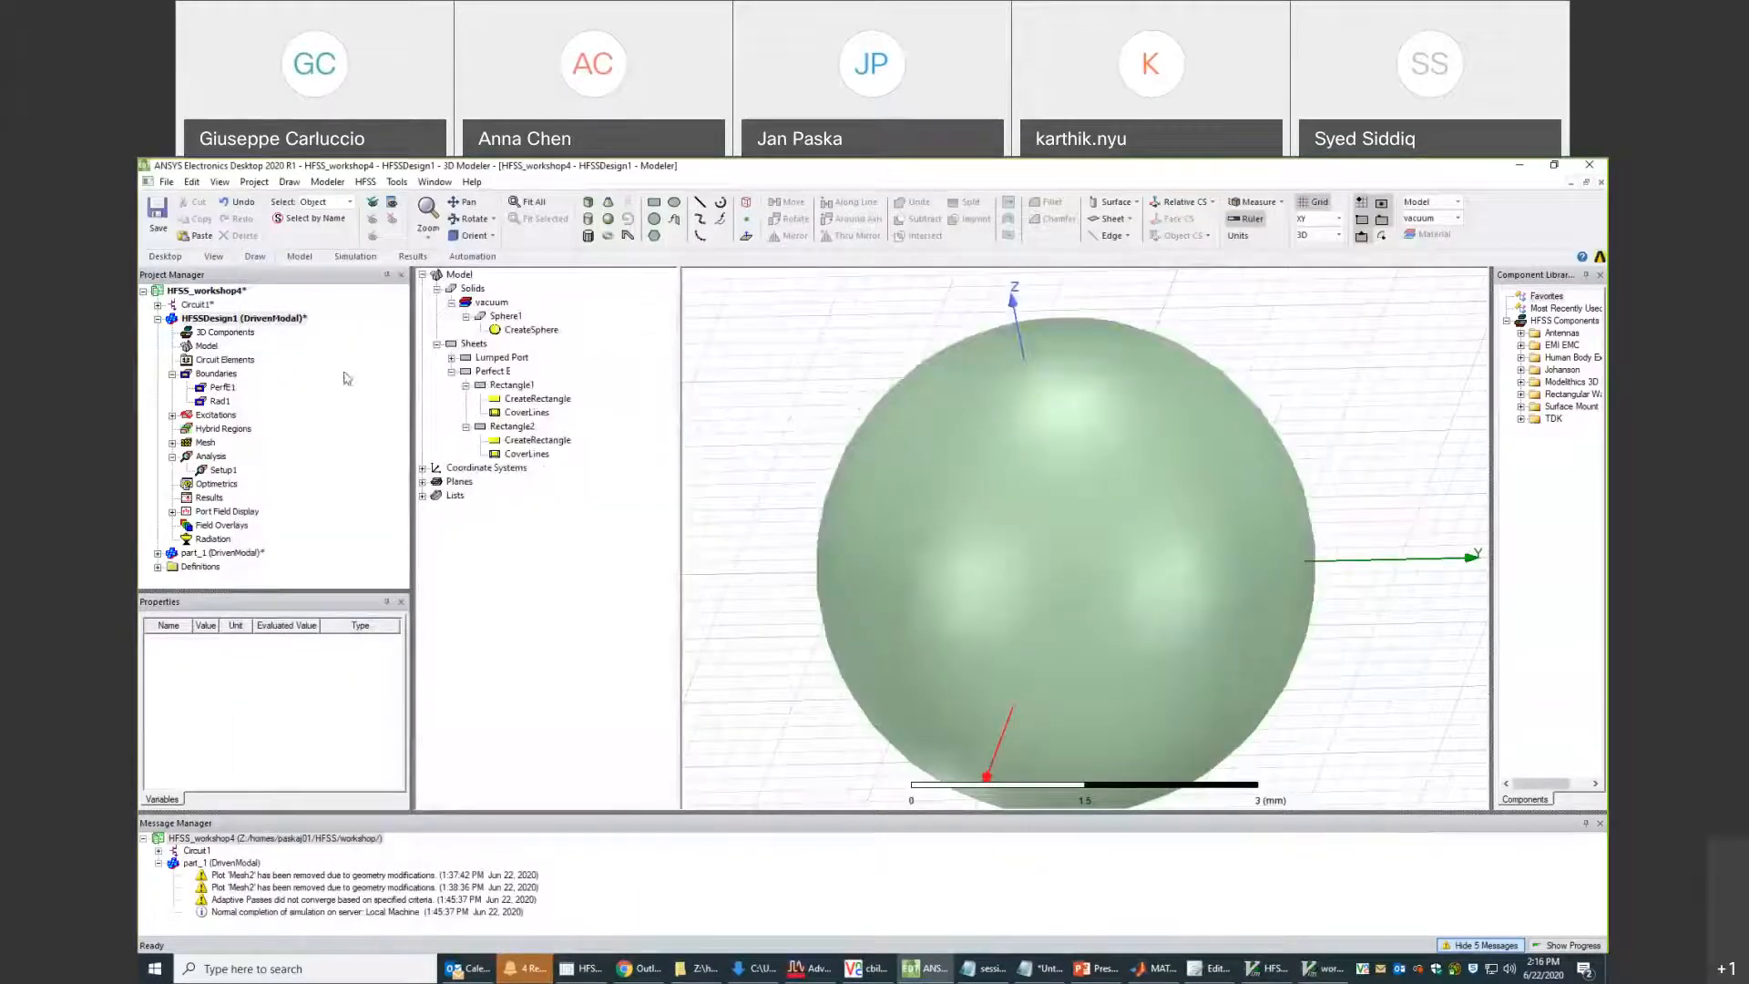
Delete the HFSSDesign1 design from the HFSS_workshop4 project.
{"action": "left_click", "coordinate": [202, 321]}
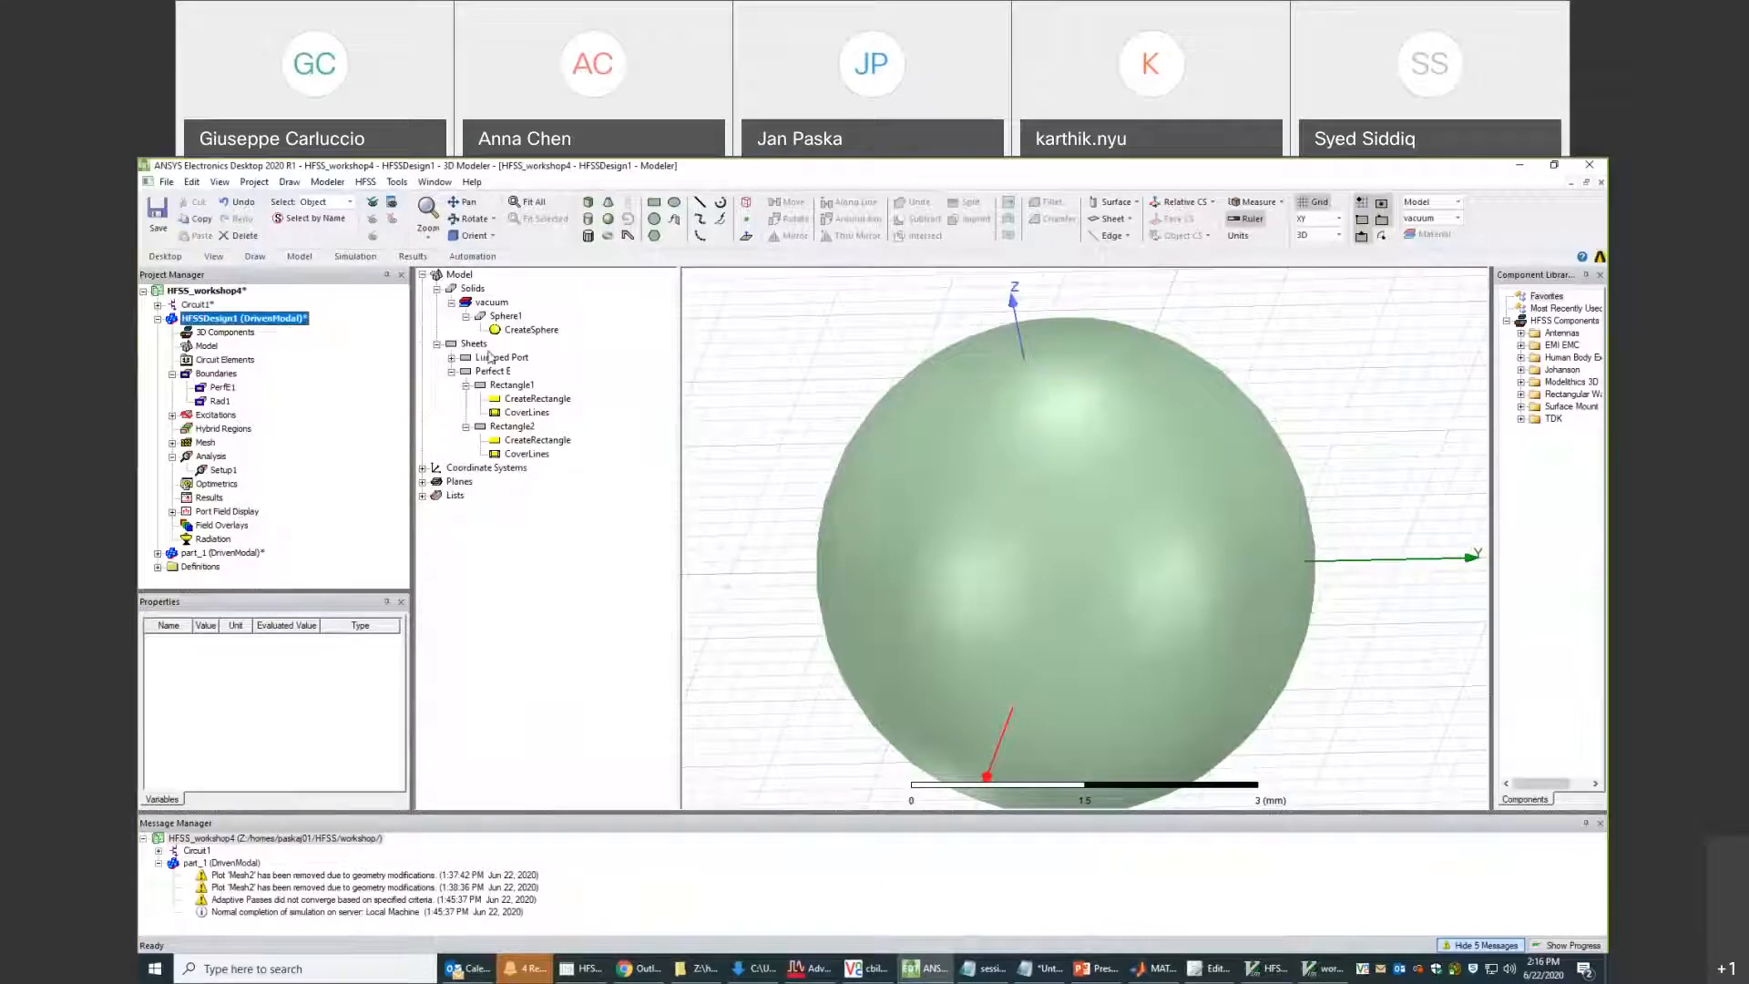
{"action": "key", "text": "Delete"}
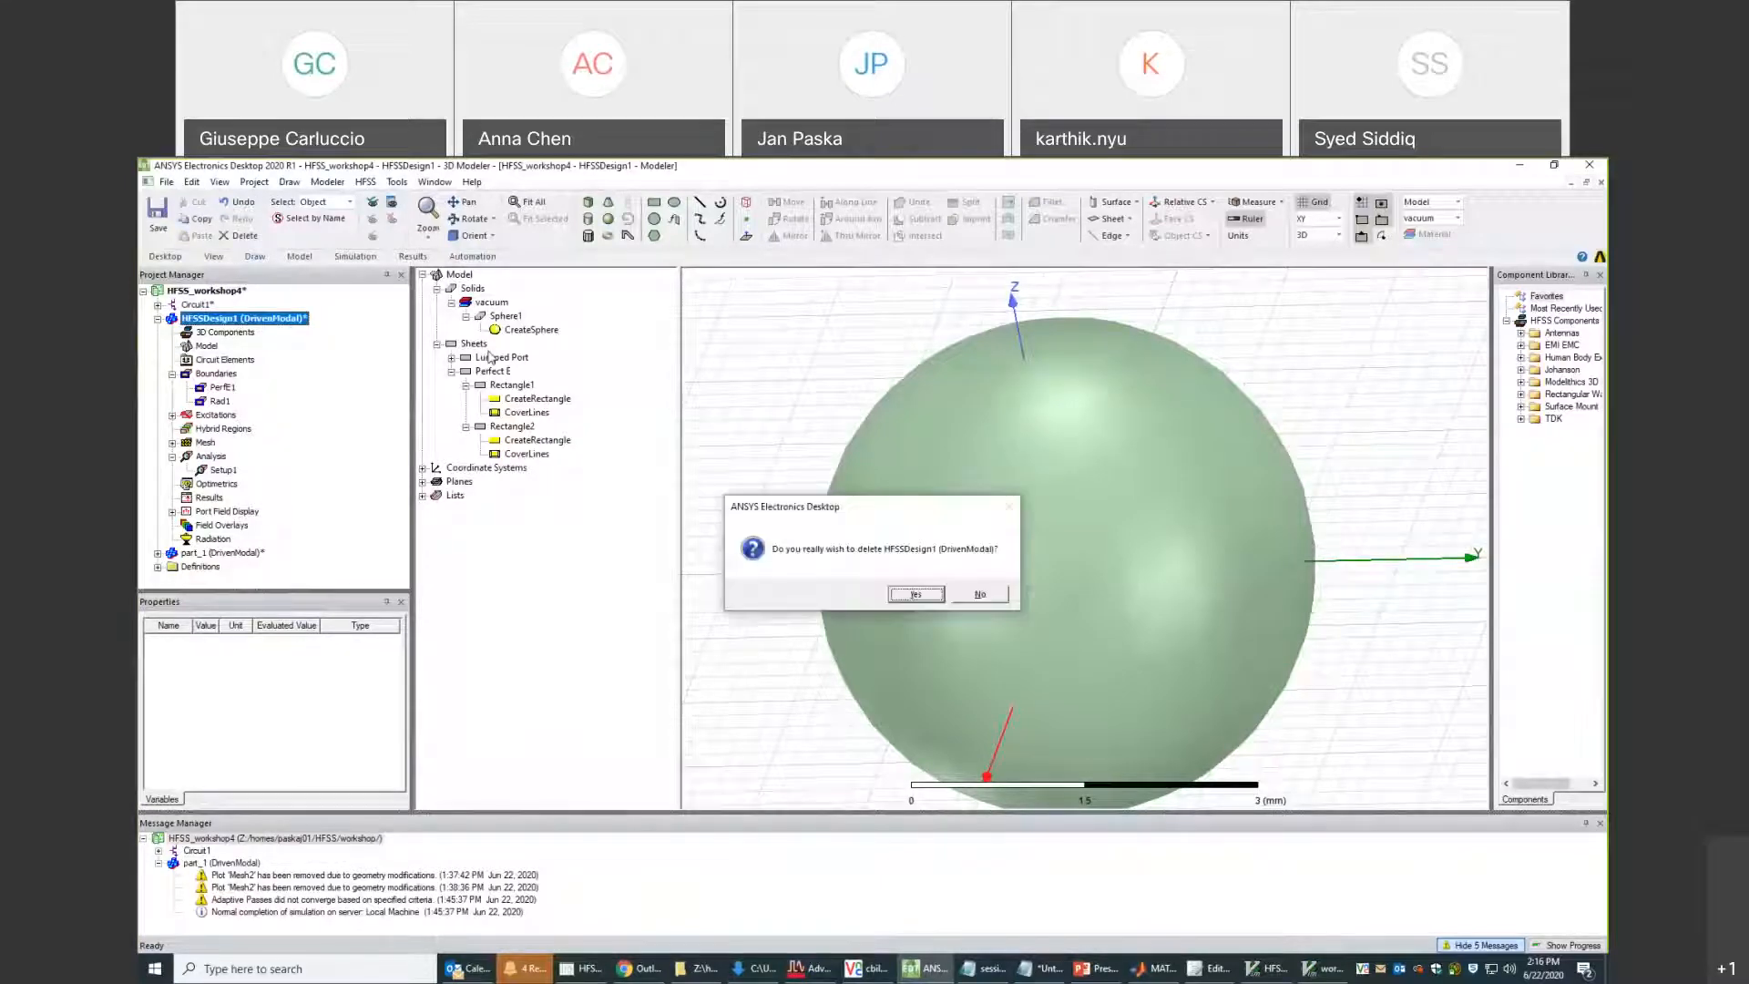
{"action": "key", "text": "Return"}
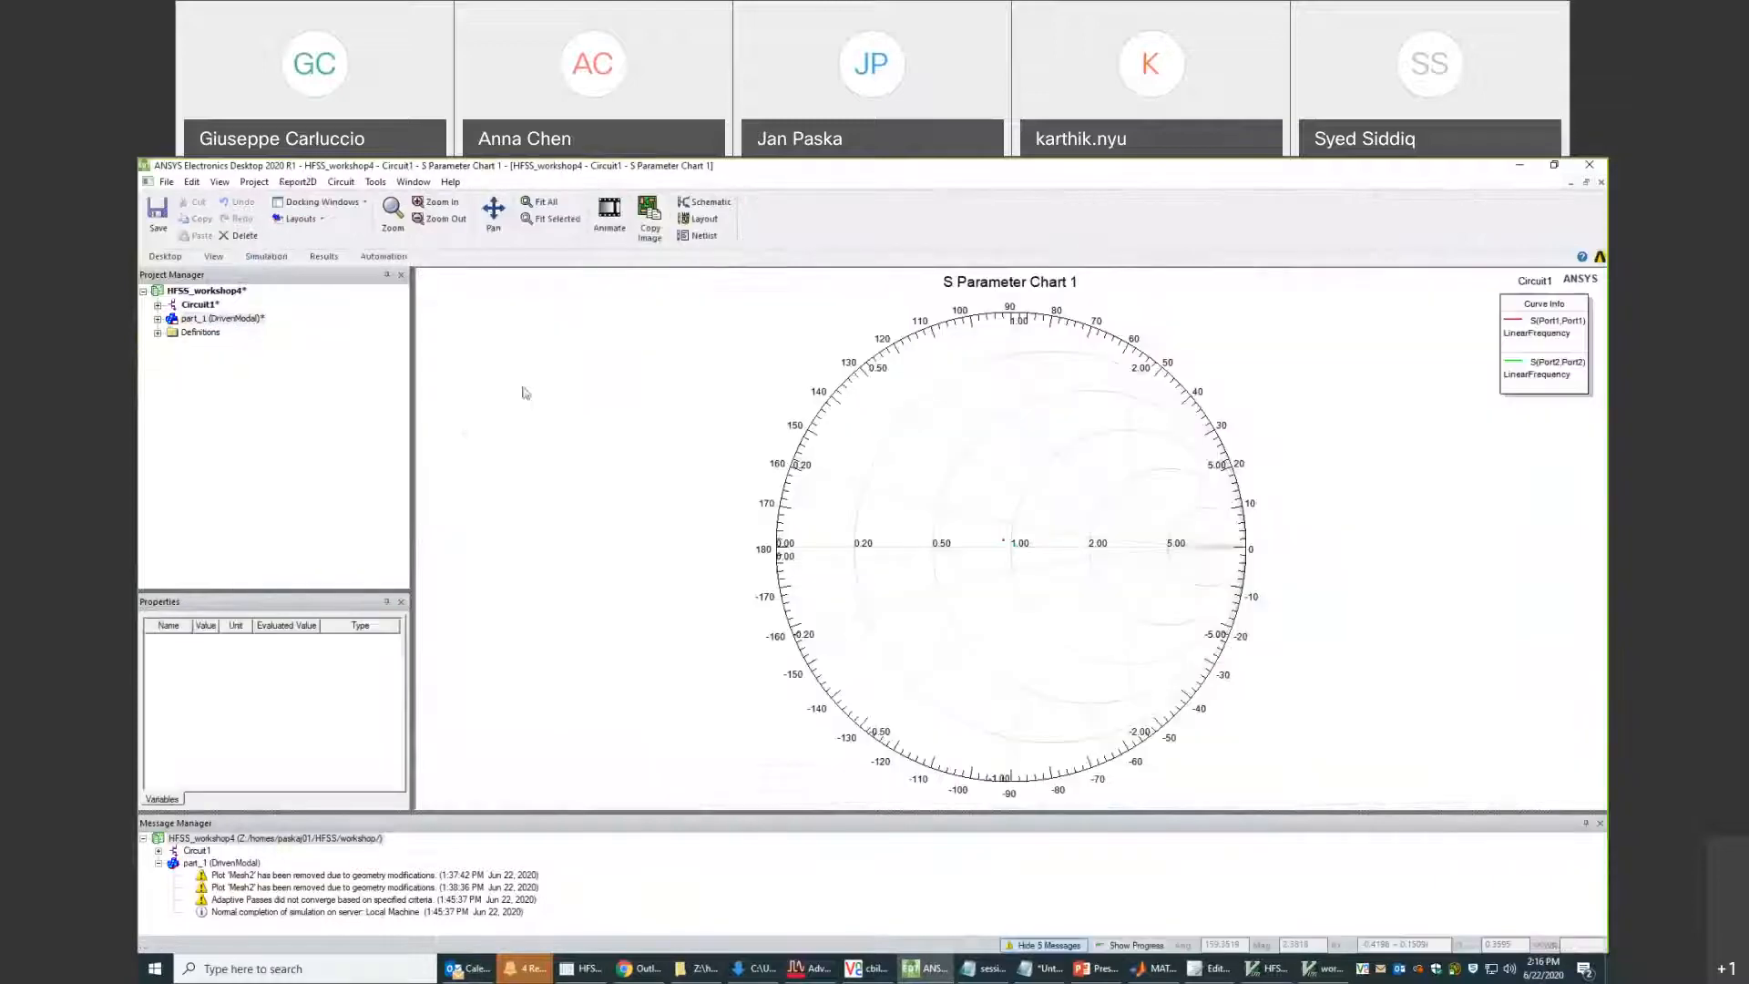
Try to run the recorded IronPython script workshop4.py from the workshop folder.
{"action": "left_click", "coordinate": [373, 182]}
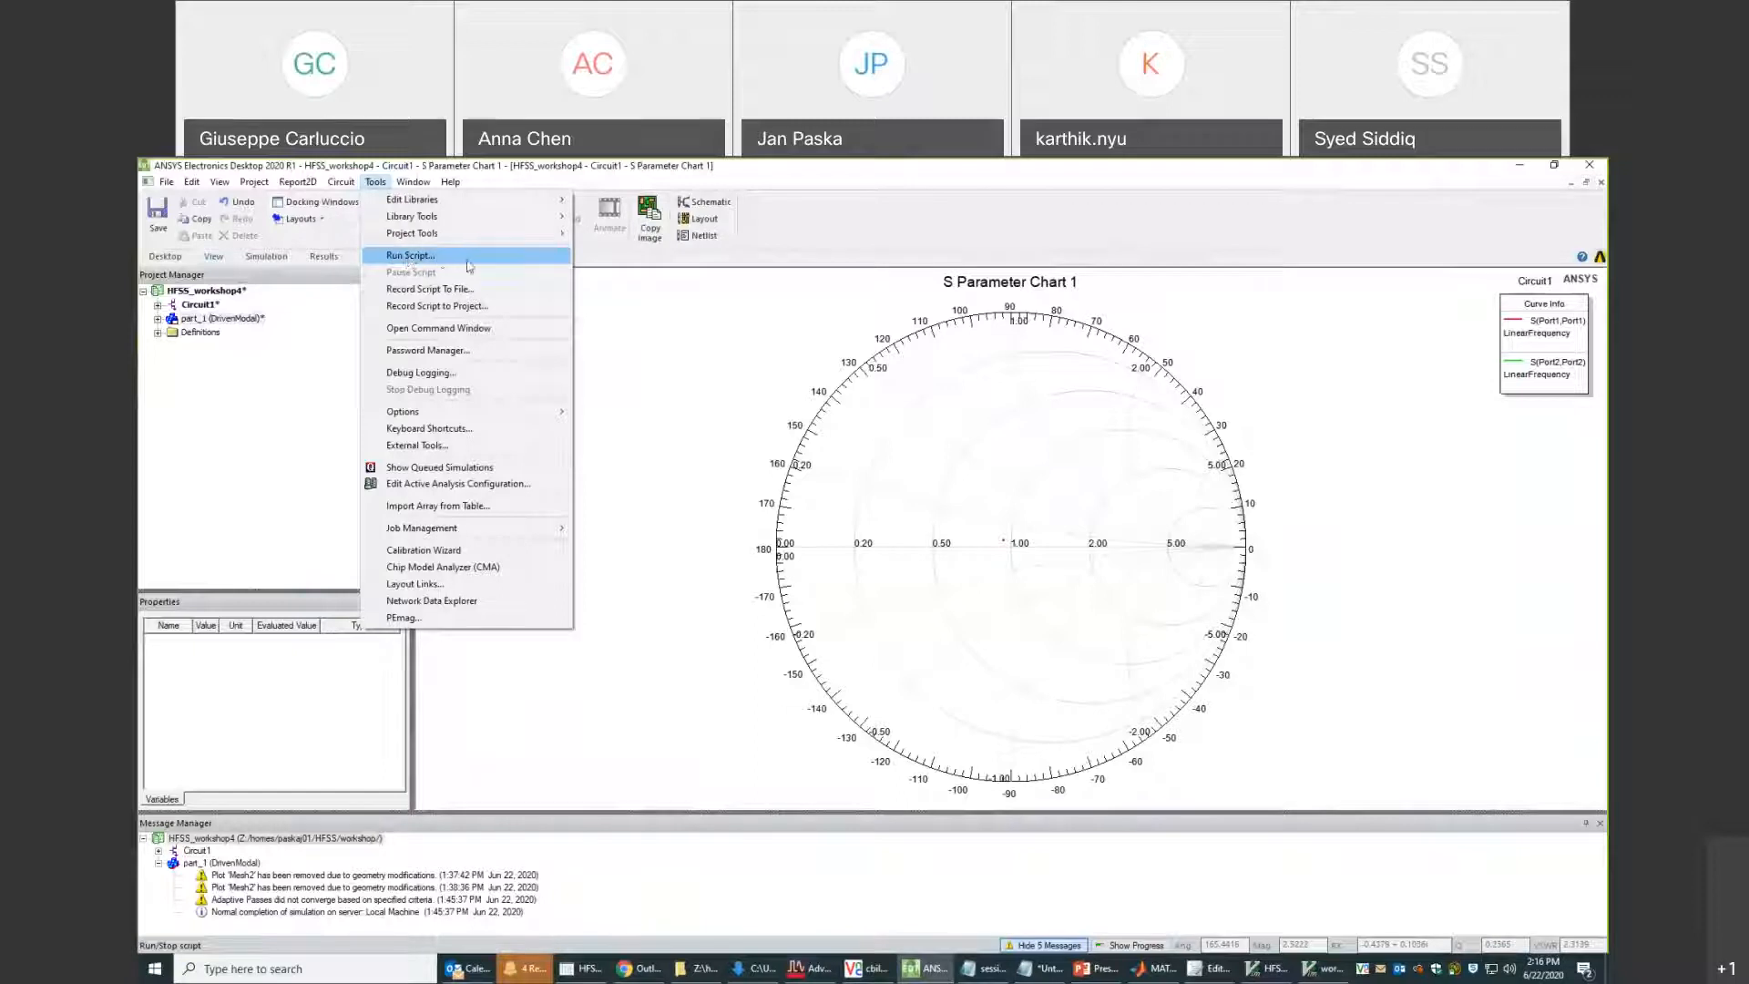
{"action": "left_click", "coordinate": [439, 261]}
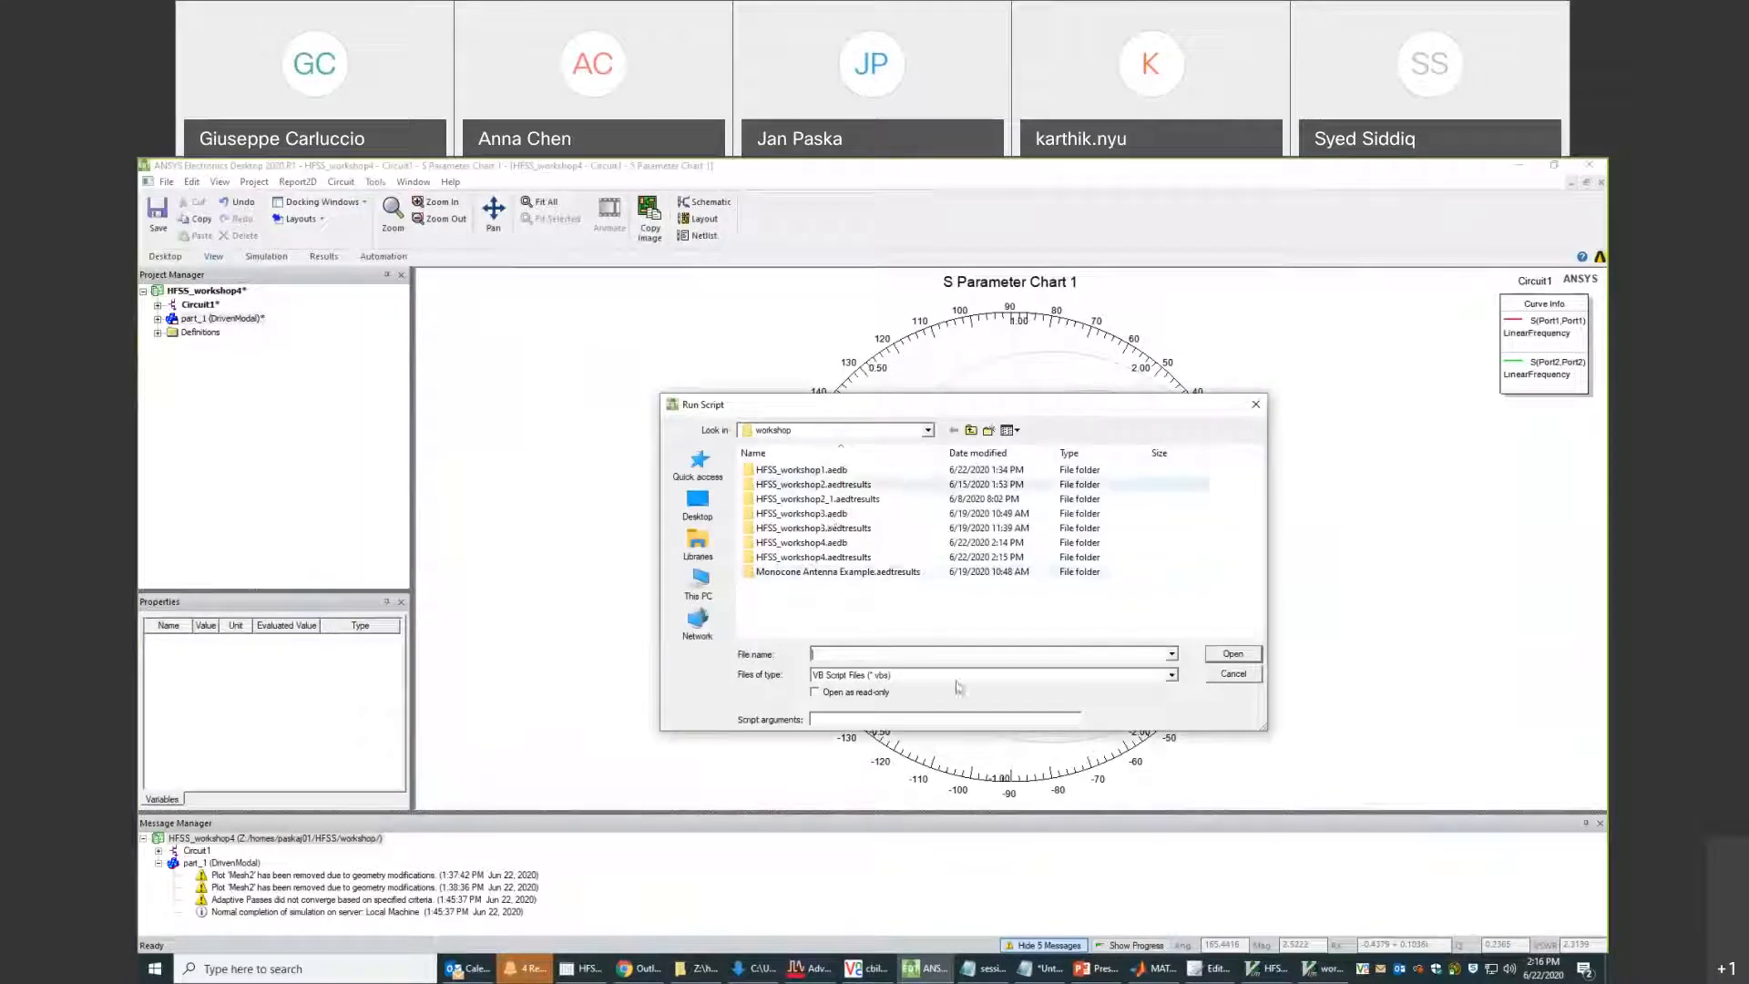
{"action": "left_click", "coordinate": [1171, 675]}
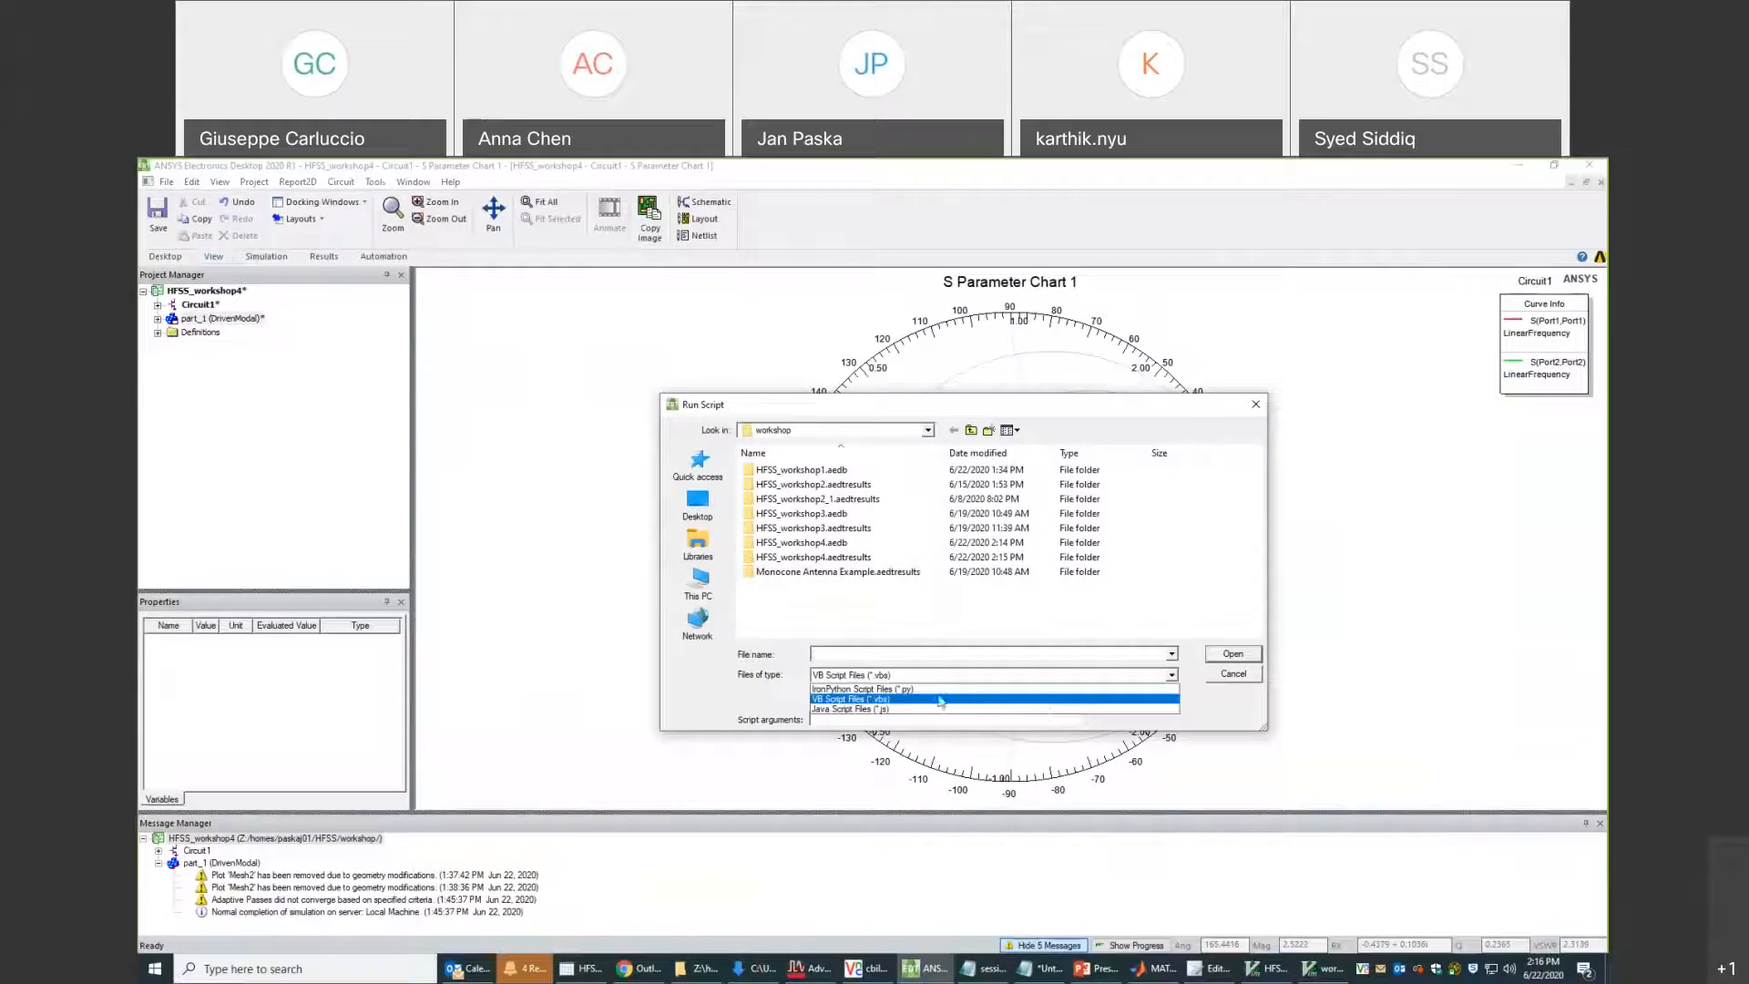
{"action": "left_click", "coordinate": [888, 689]}
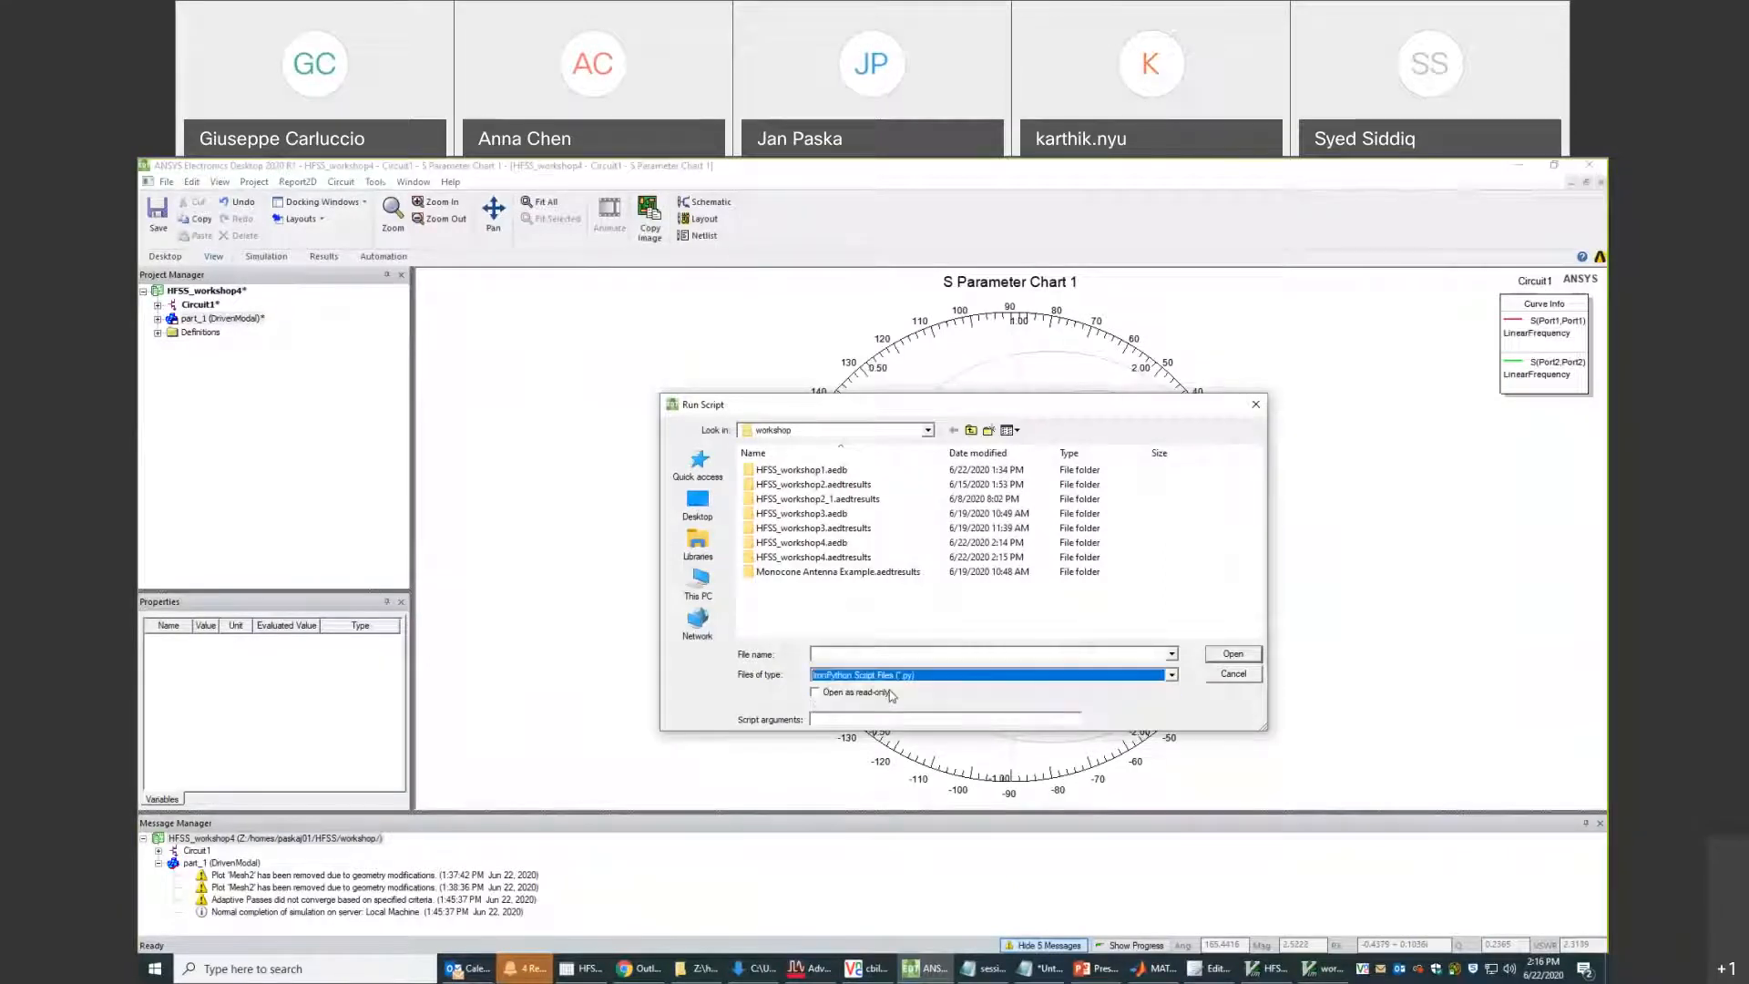
{"action": "left_click", "coordinate": [886, 678]}
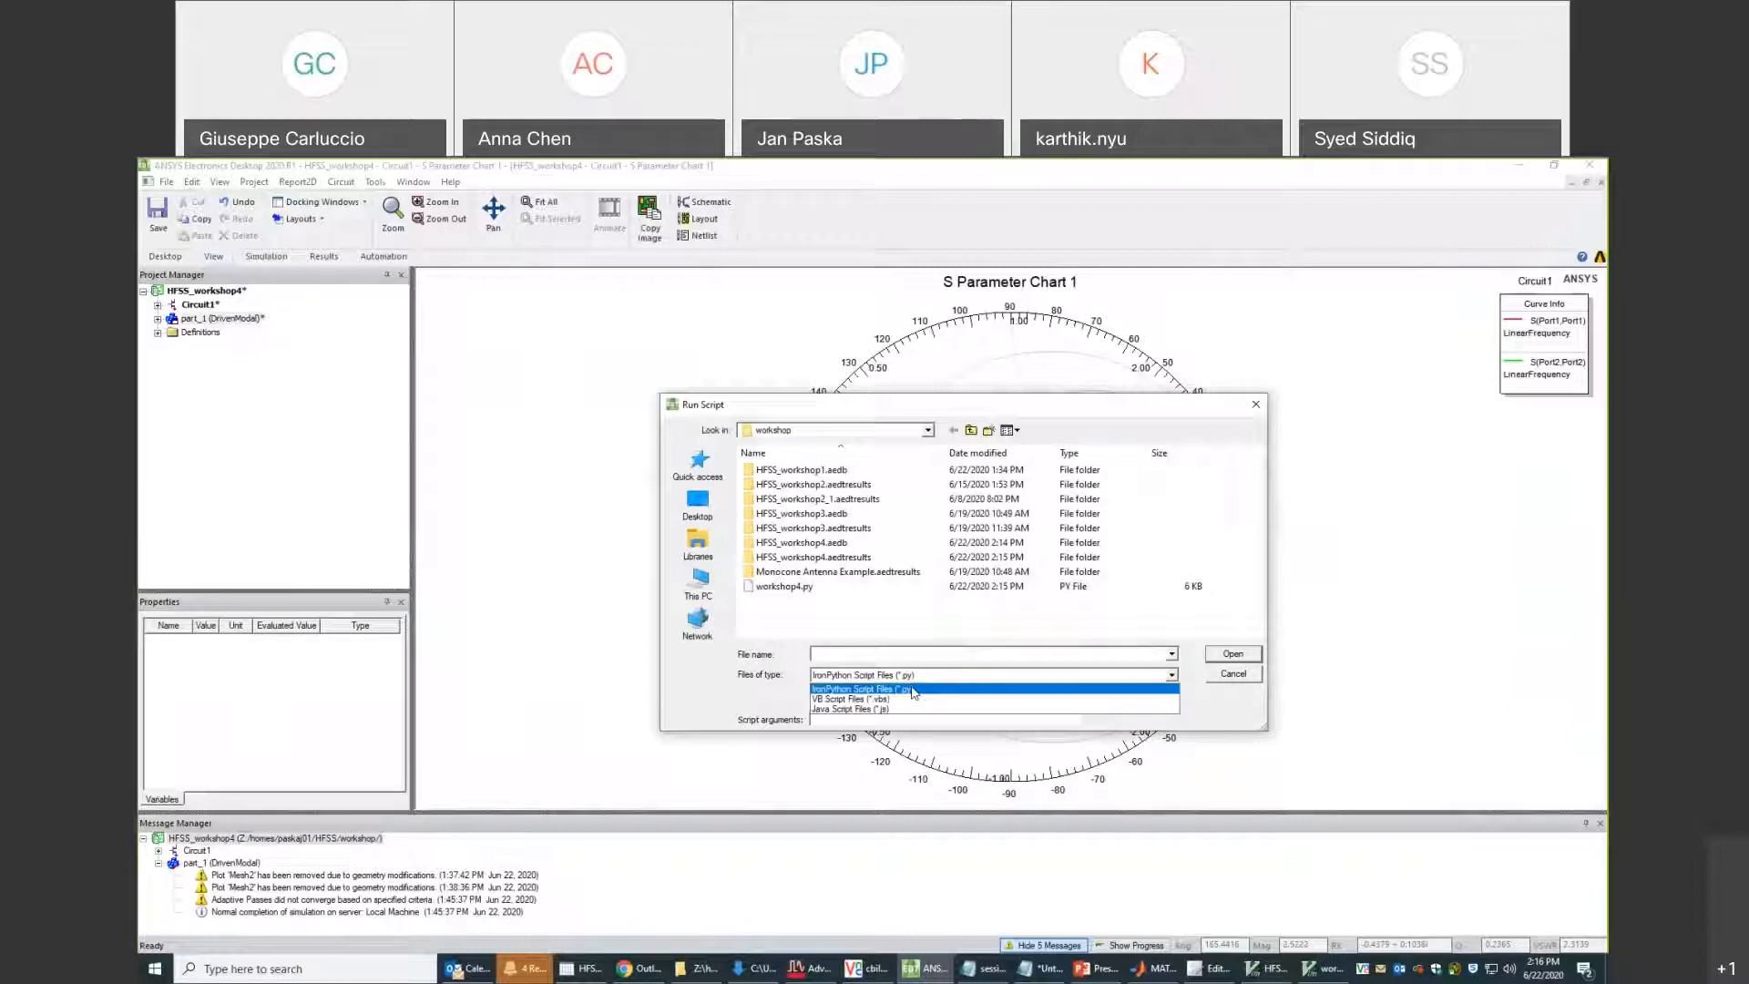
{"action": "left_click", "coordinate": [914, 689]}
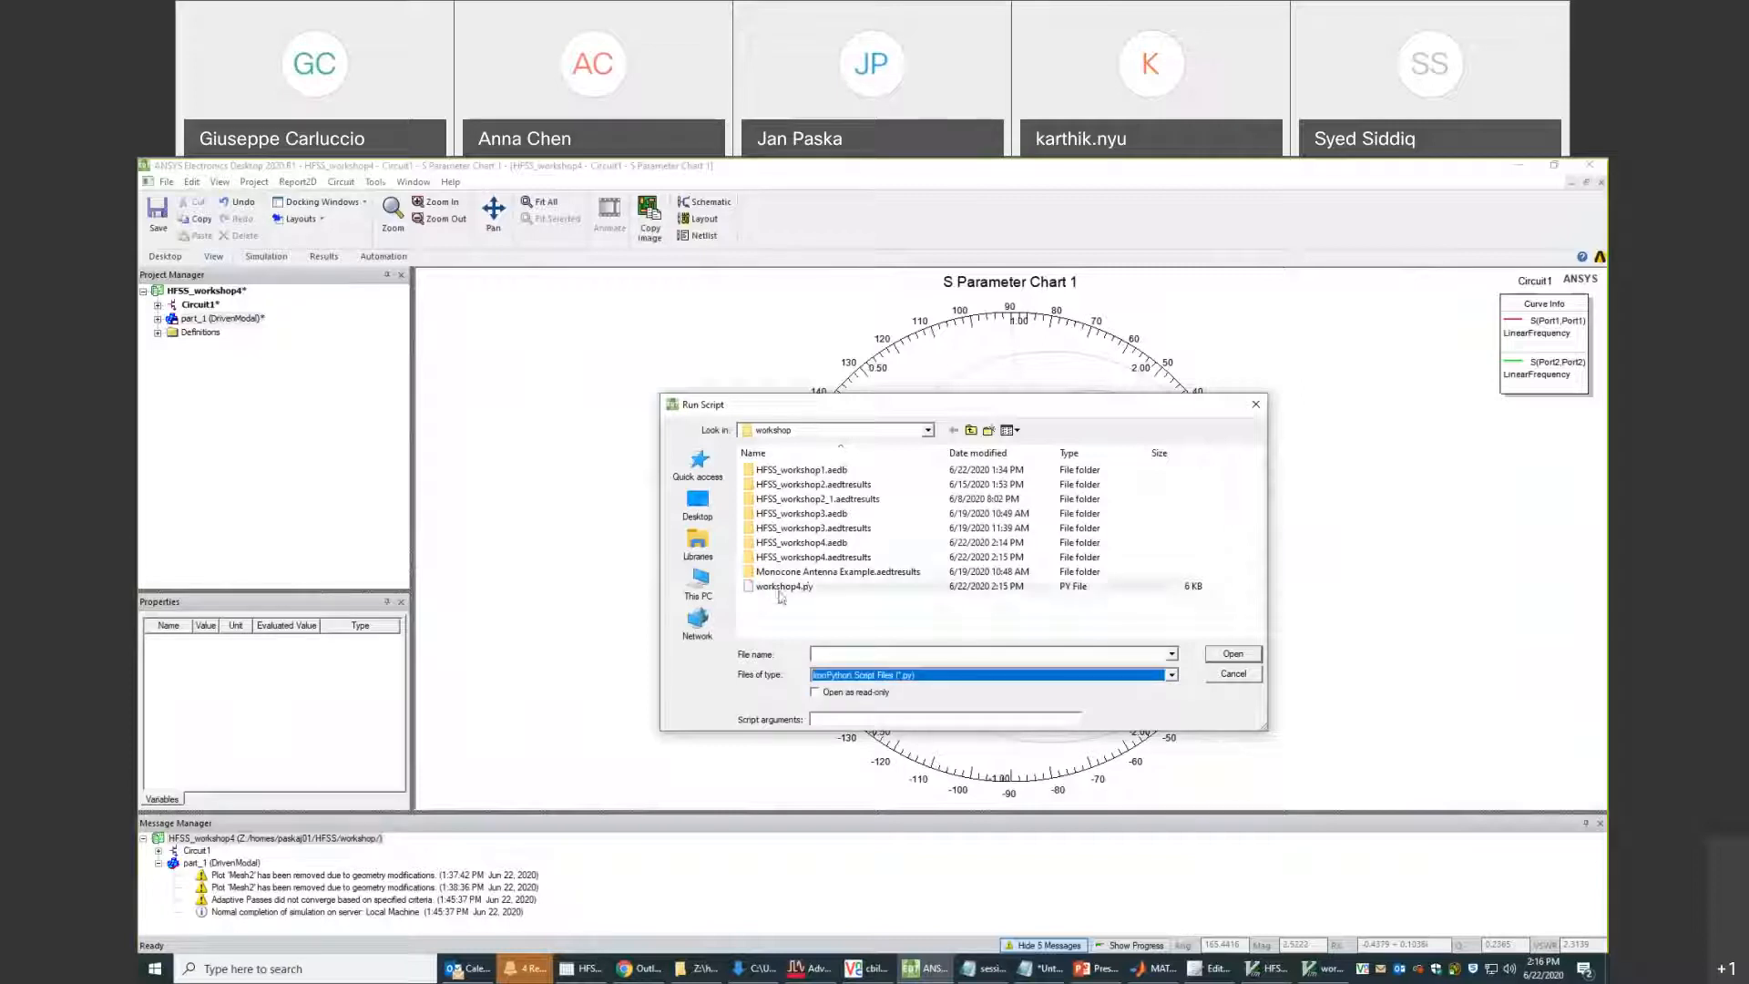
{"action": "double_click", "coordinate": [780, 587]}
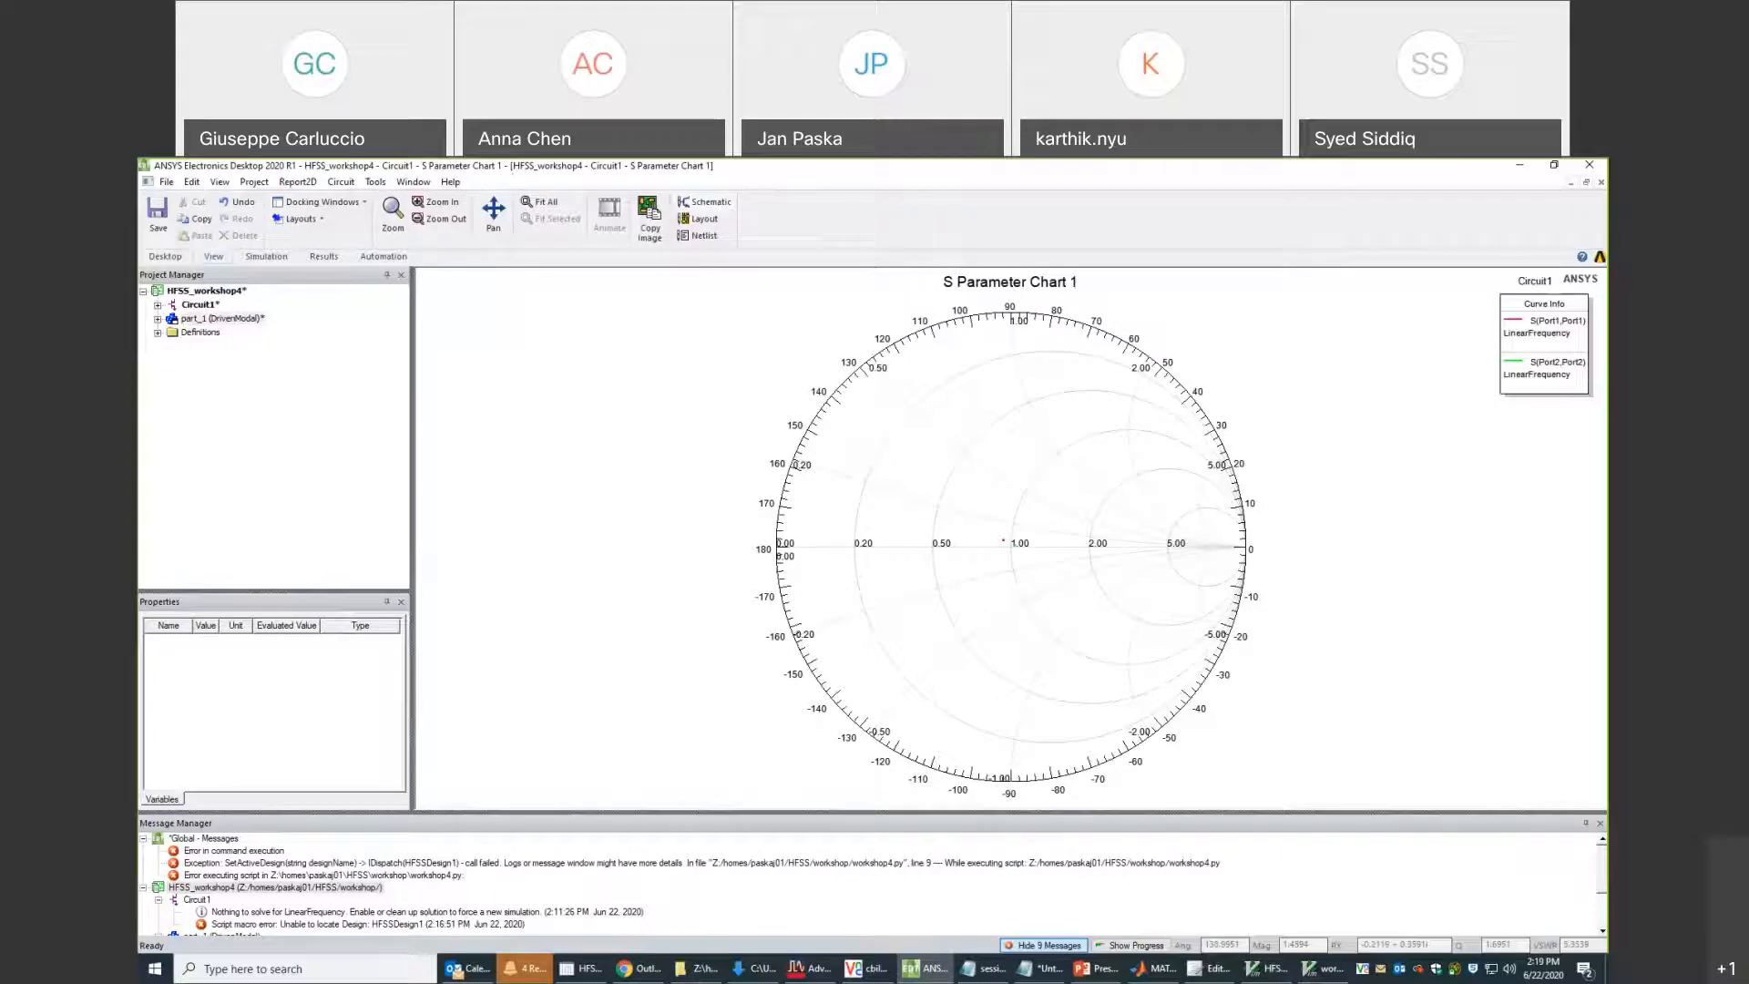
Insert a new HFSS design into the HFSS_workshop4 project.
{"action": "left_click", "coordinate": [458, 882]}
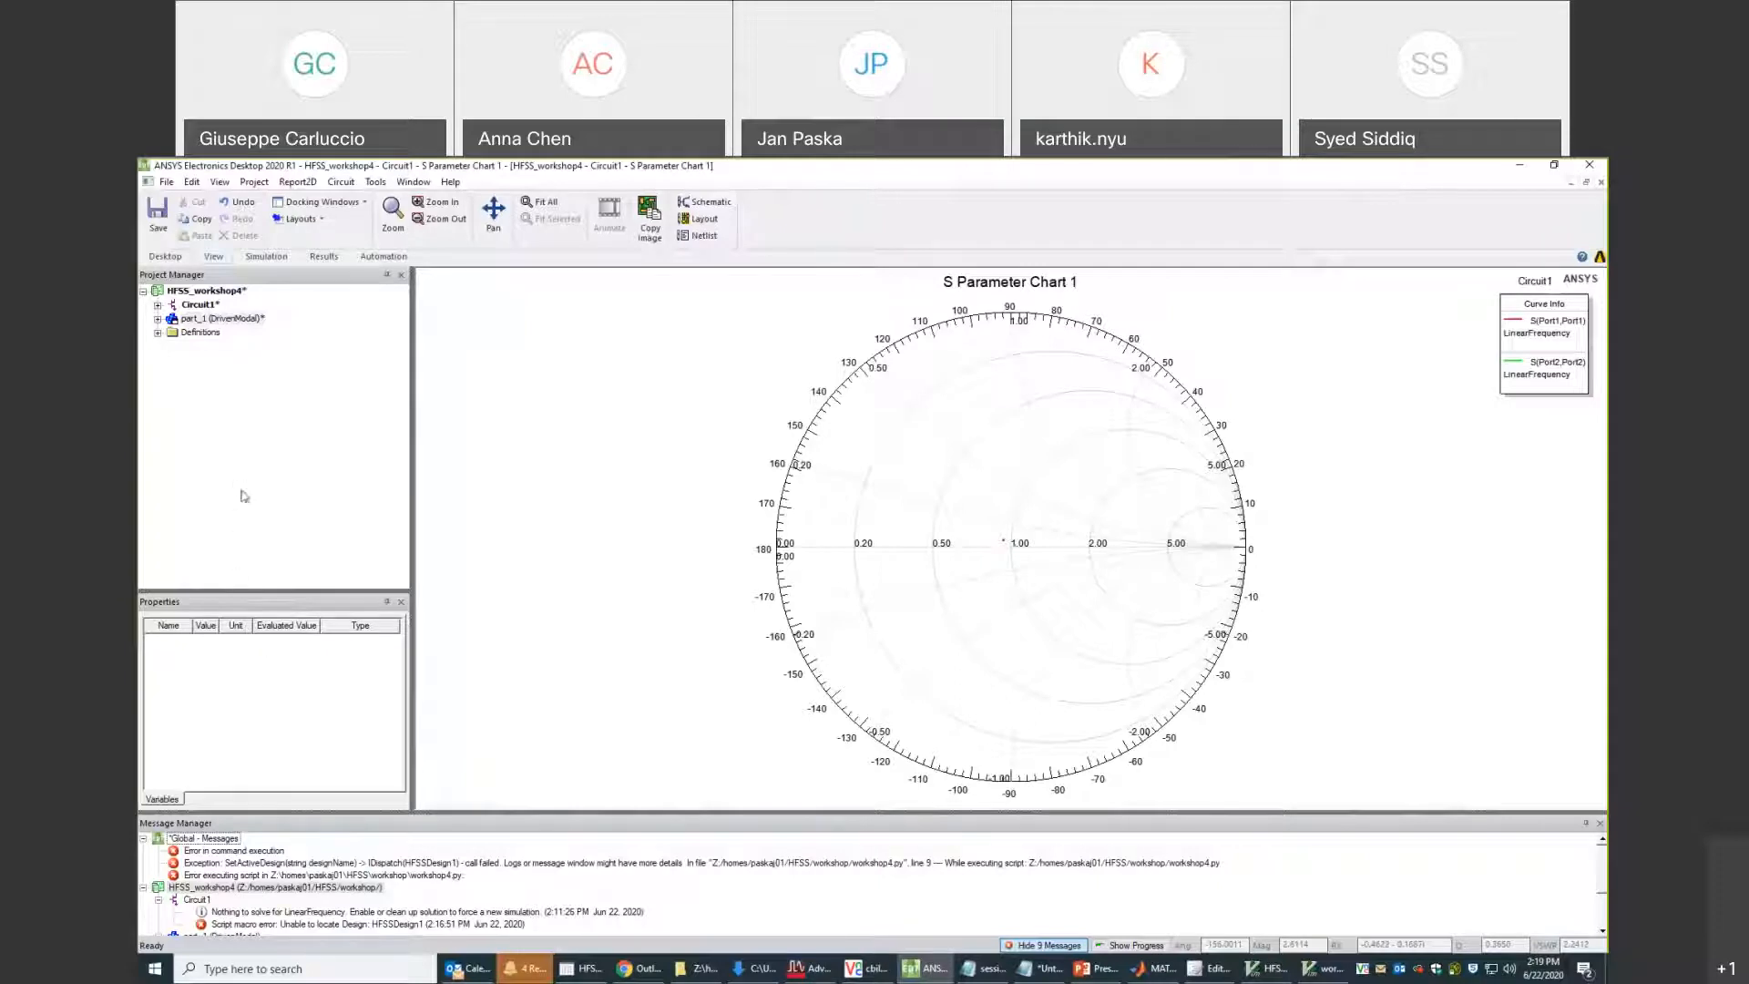
{"action": "left_click", "coordinate": [181, 291]}
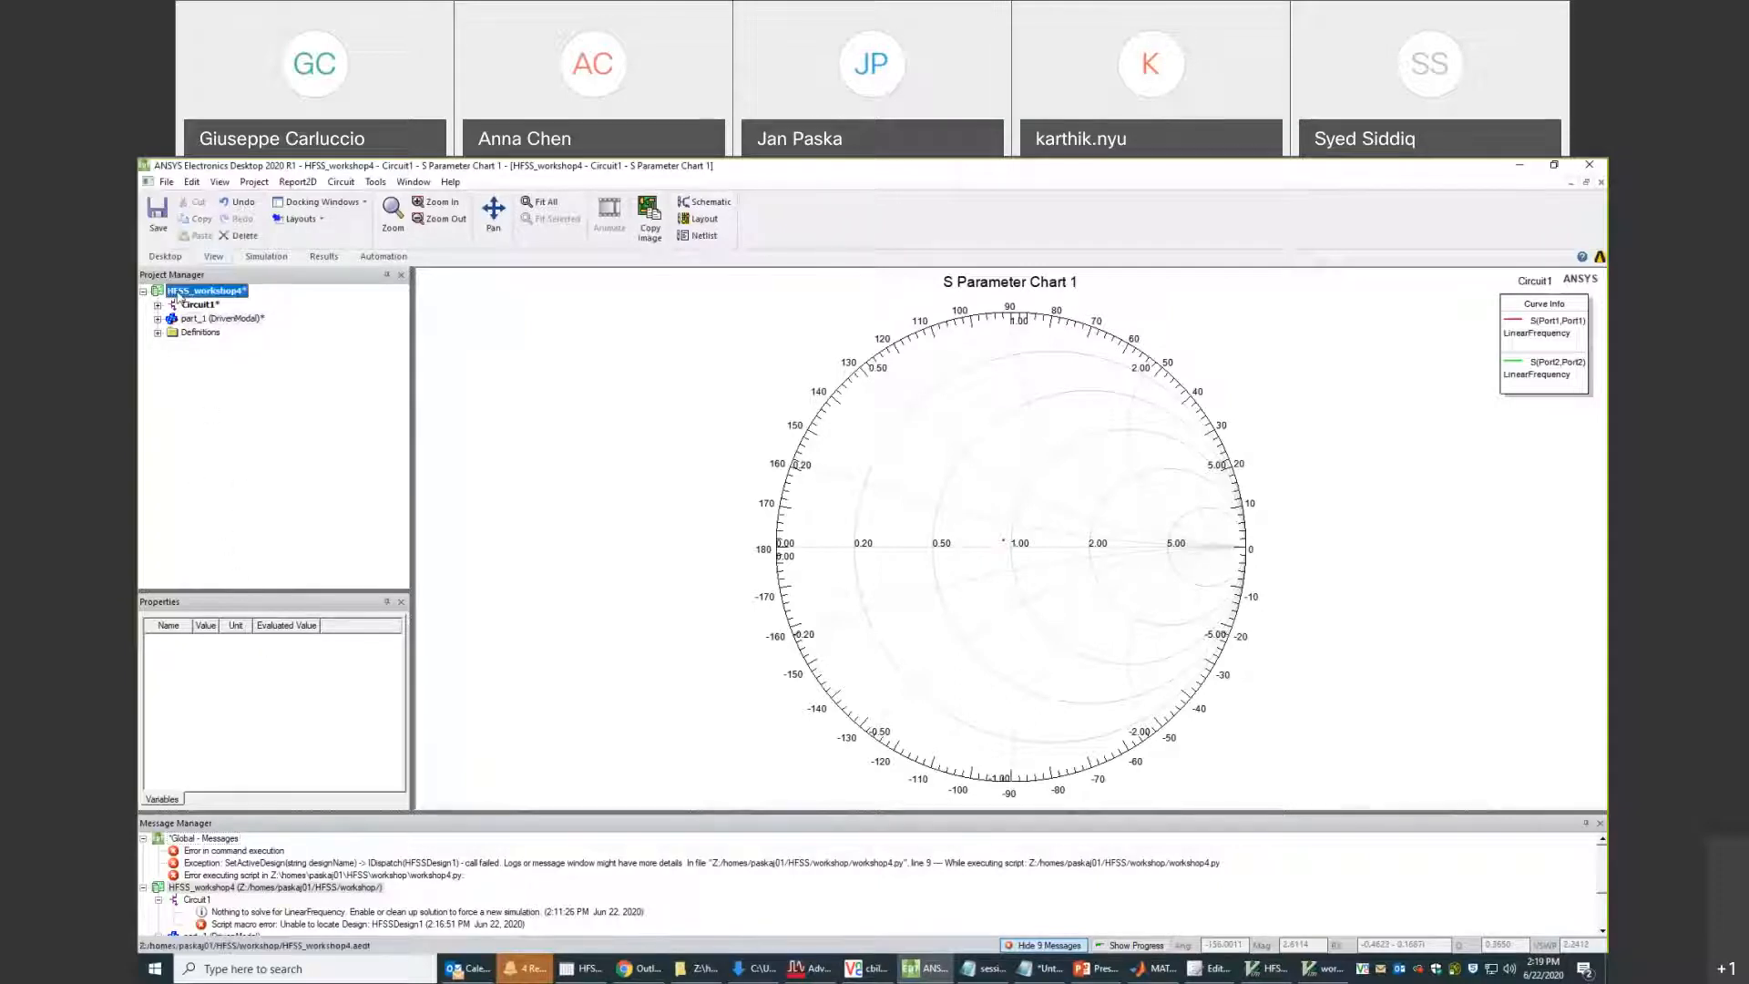
{"action": "right_click", "coordinate": [180, 295]}
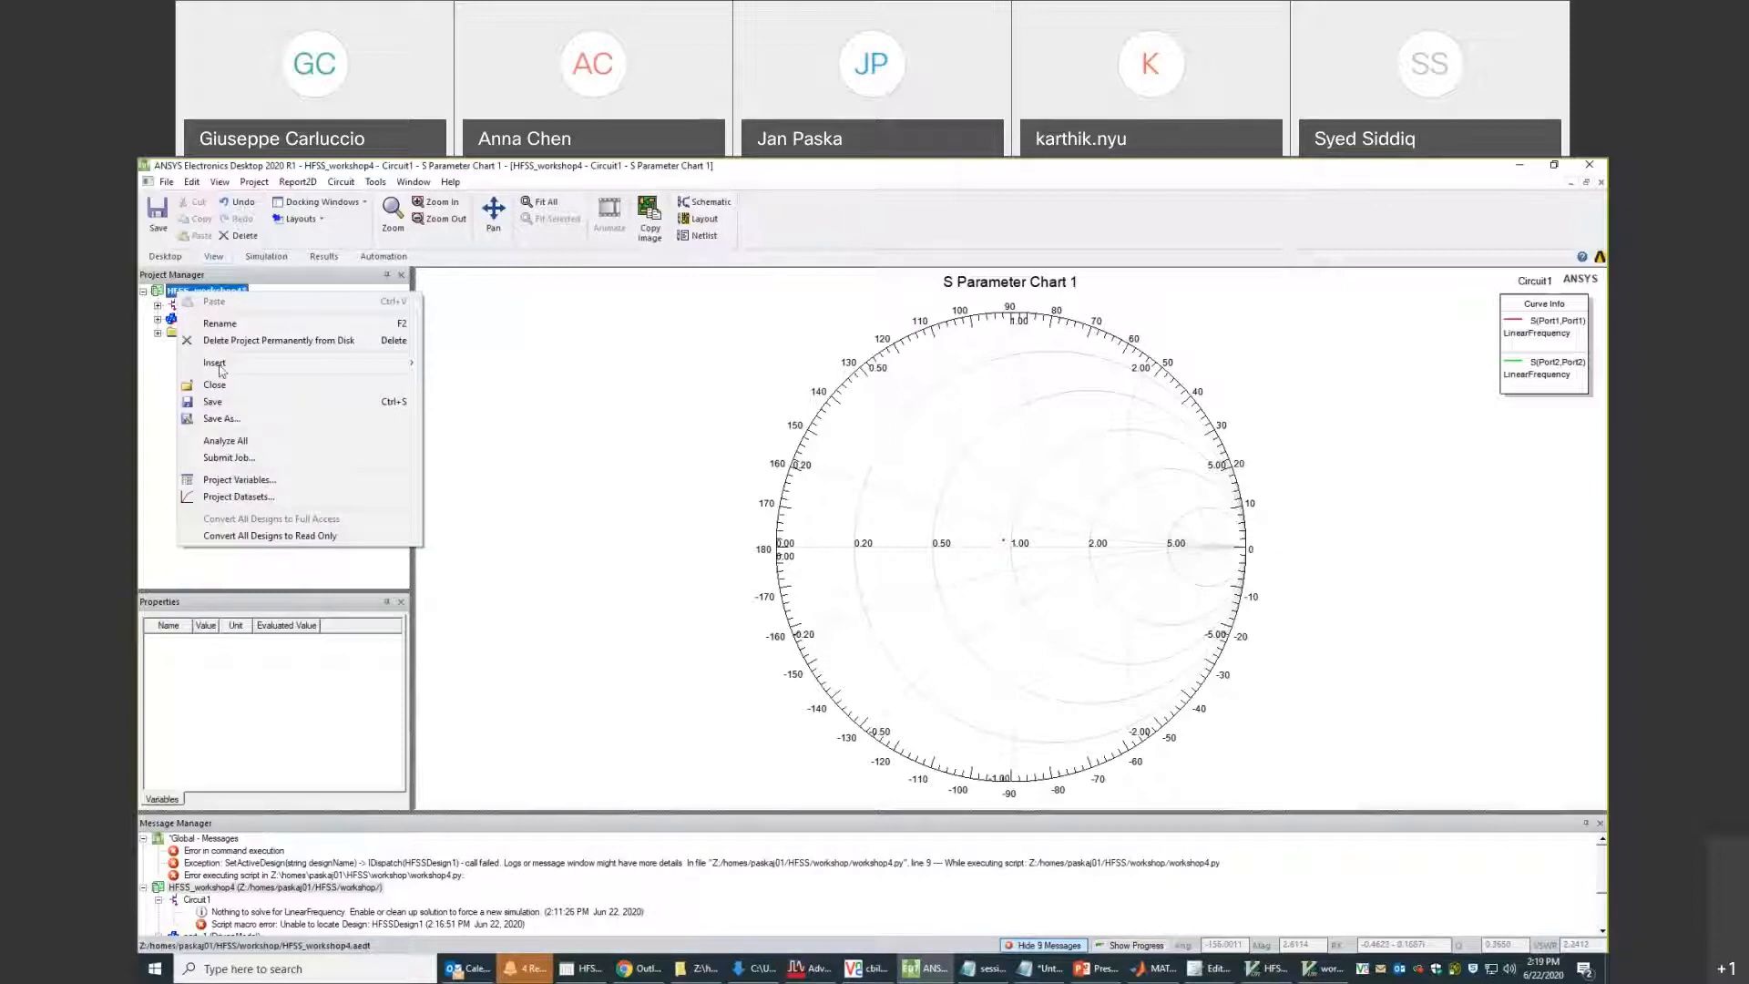
{"action": "mouse_move", "coordinate": [221, 370]}
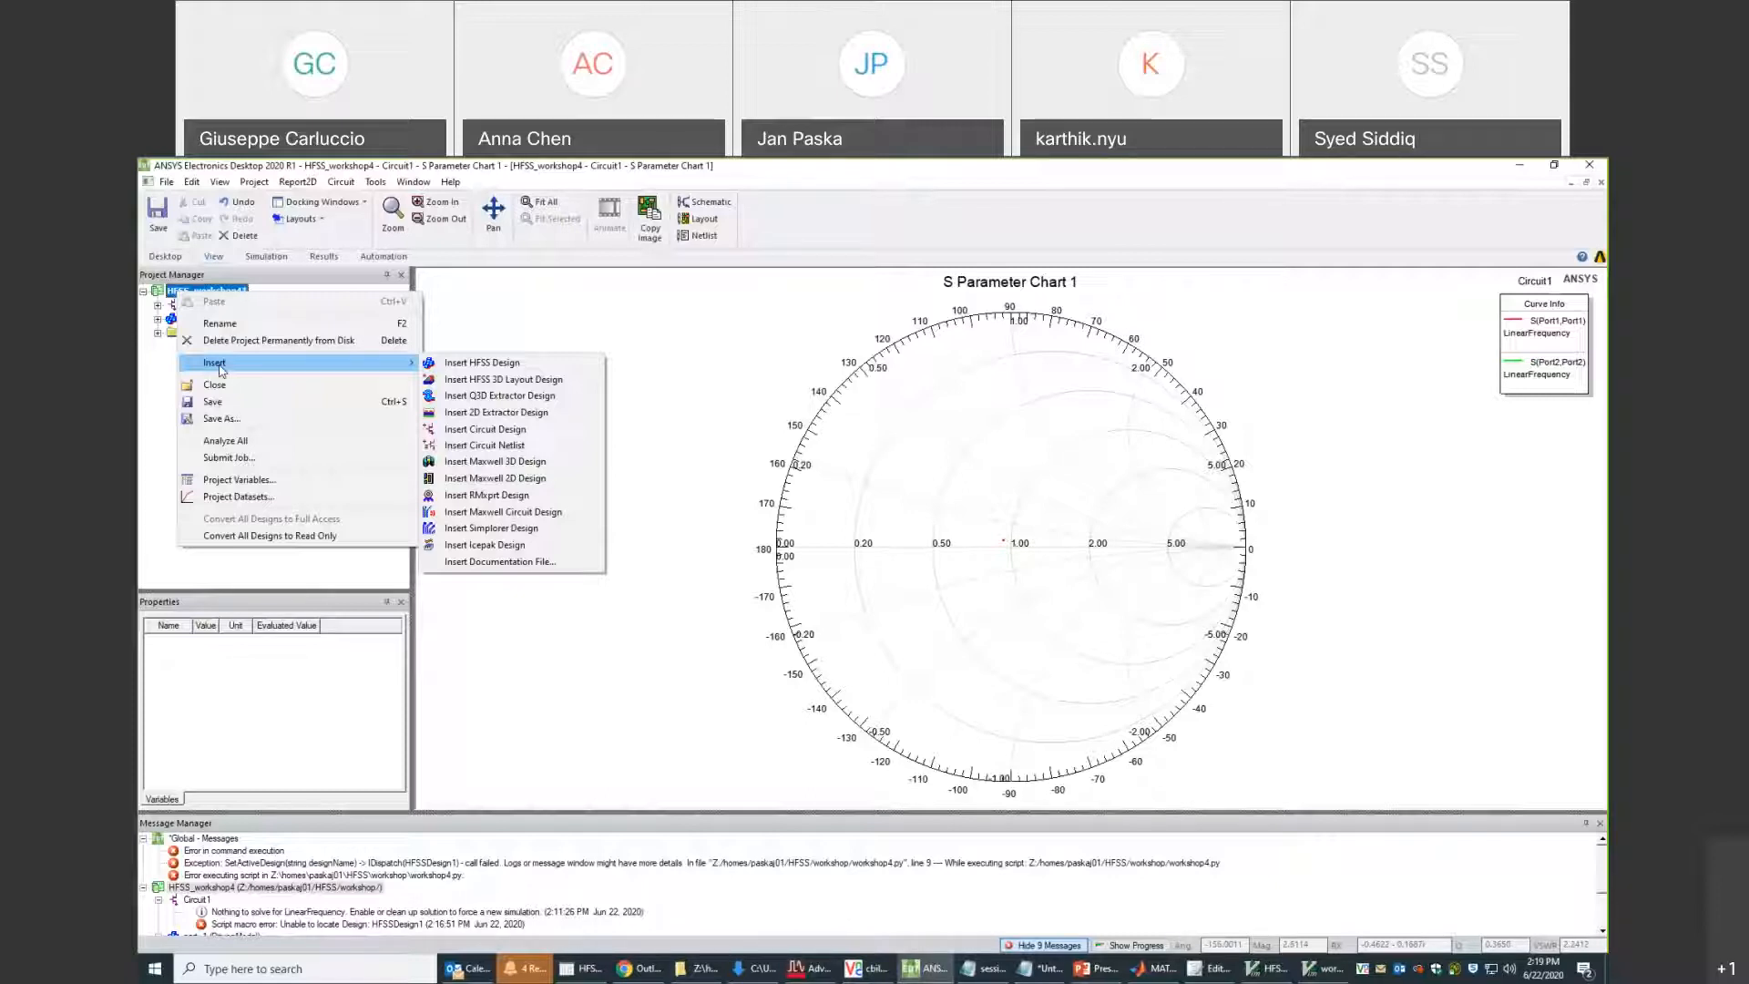
{"action": "left_click", "coordinate": [471, 367]}
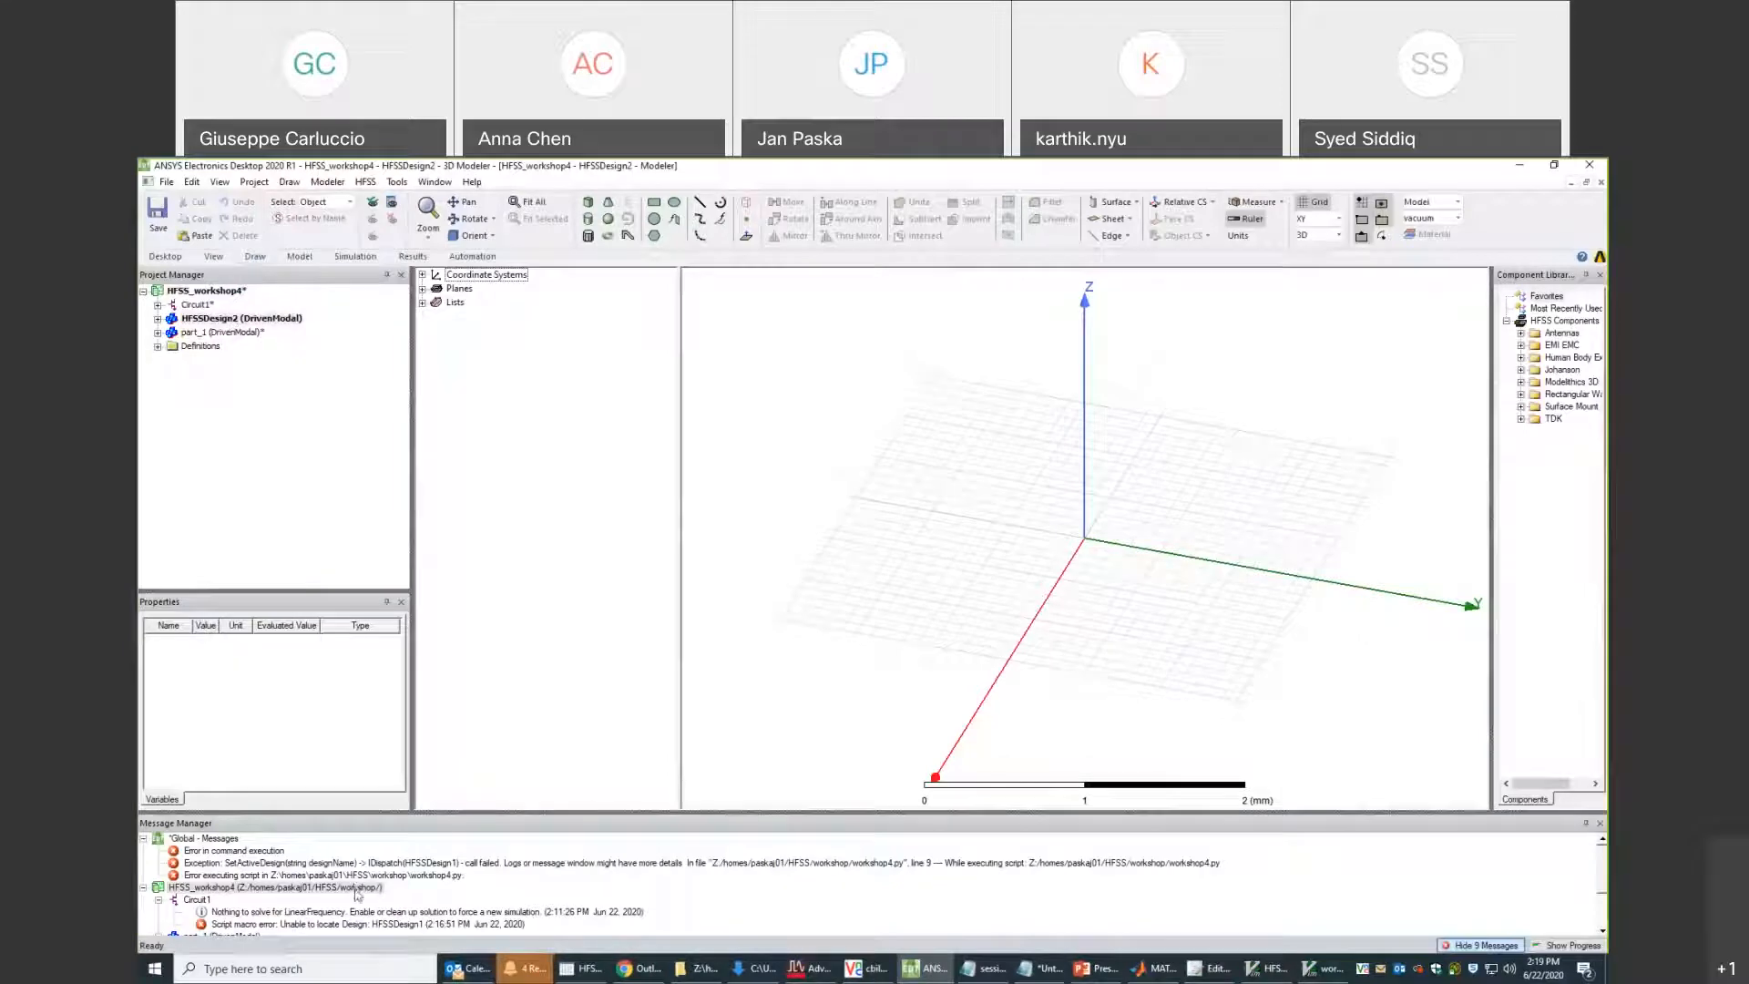
Check the design name in the workshop4.py script and try to rename the new design to HFSSDesign1.
{"action": "left_click", "coordinate": [1319, 970]}
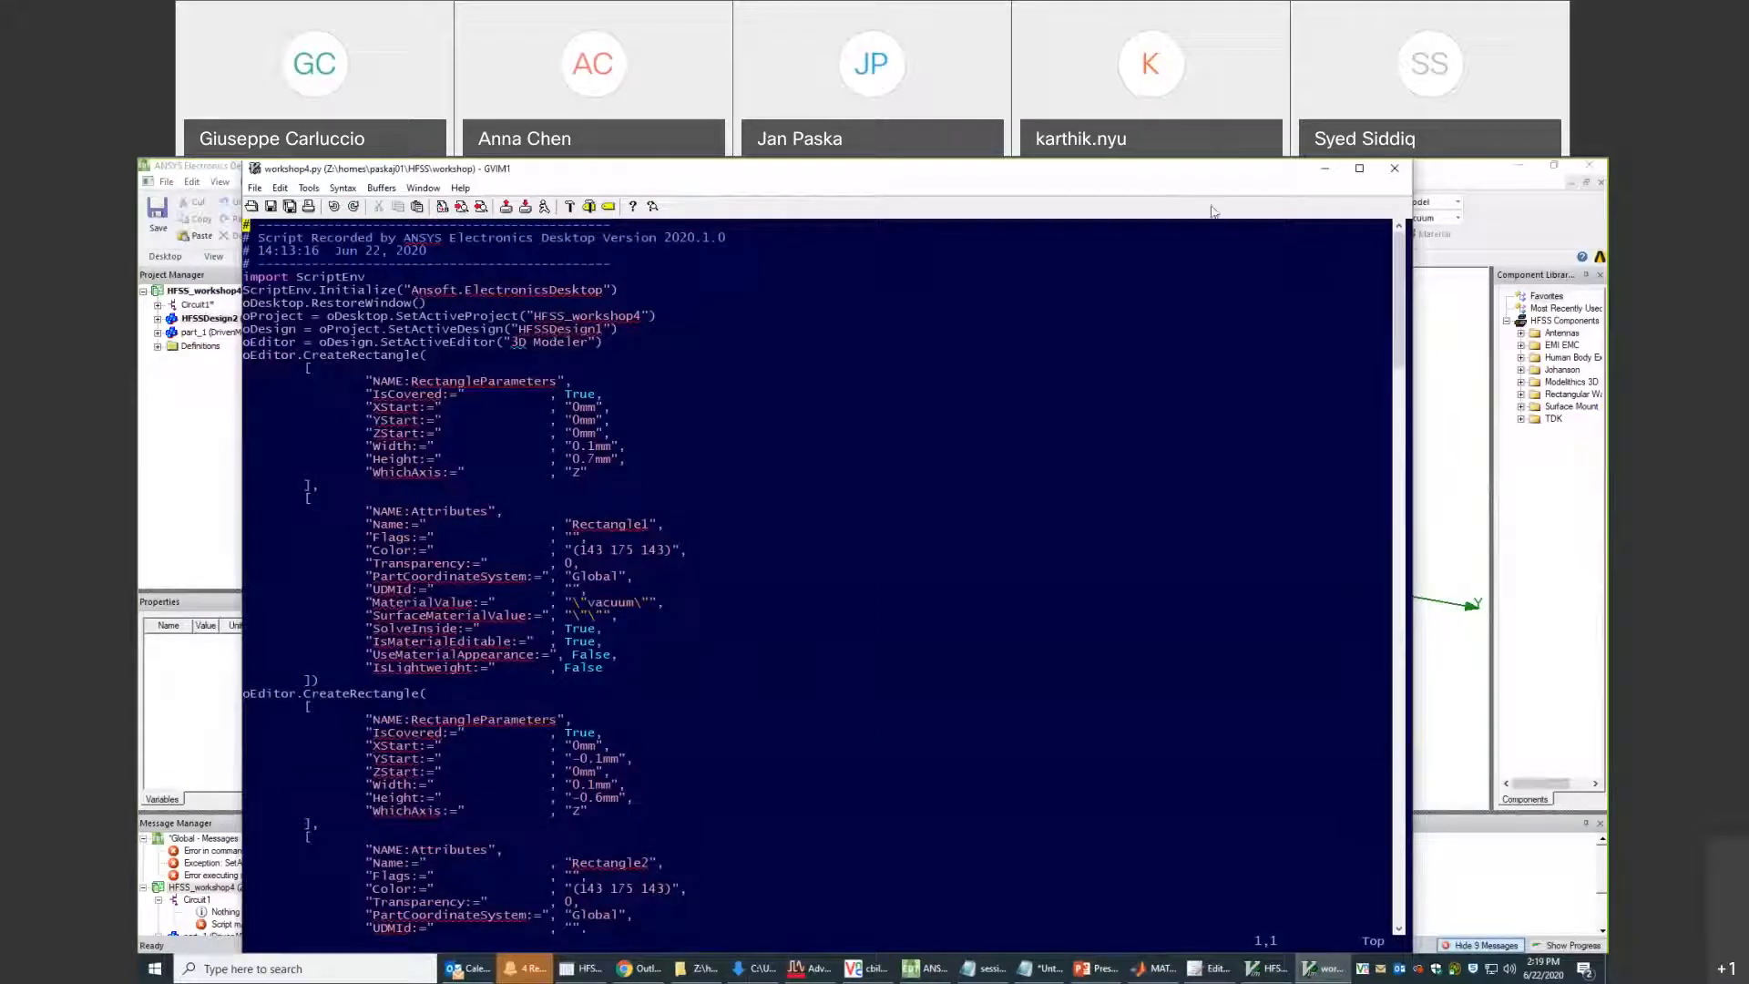
{"action": "left_click", "coordinate": [1325, 171]}
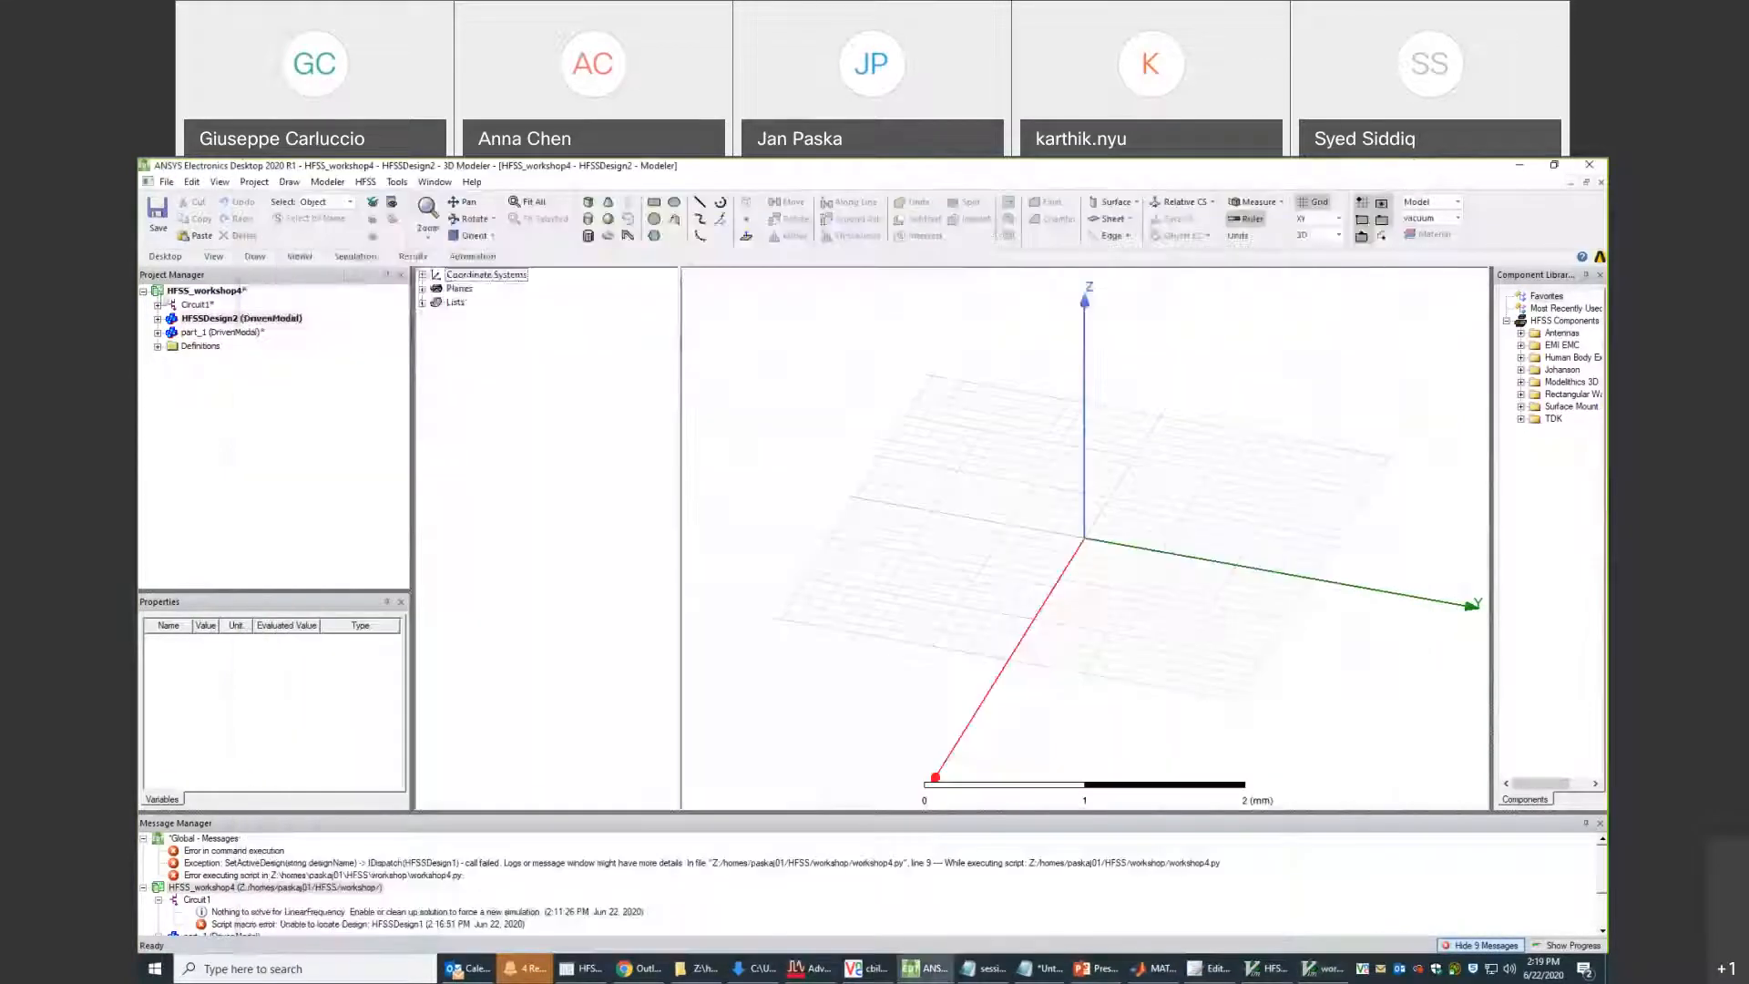
{"action": "left_click", "coordinate": [215, 318]}
{"action": "left_click", "coordinate": [215, 319]}
{"action": "key", "text": "End"}
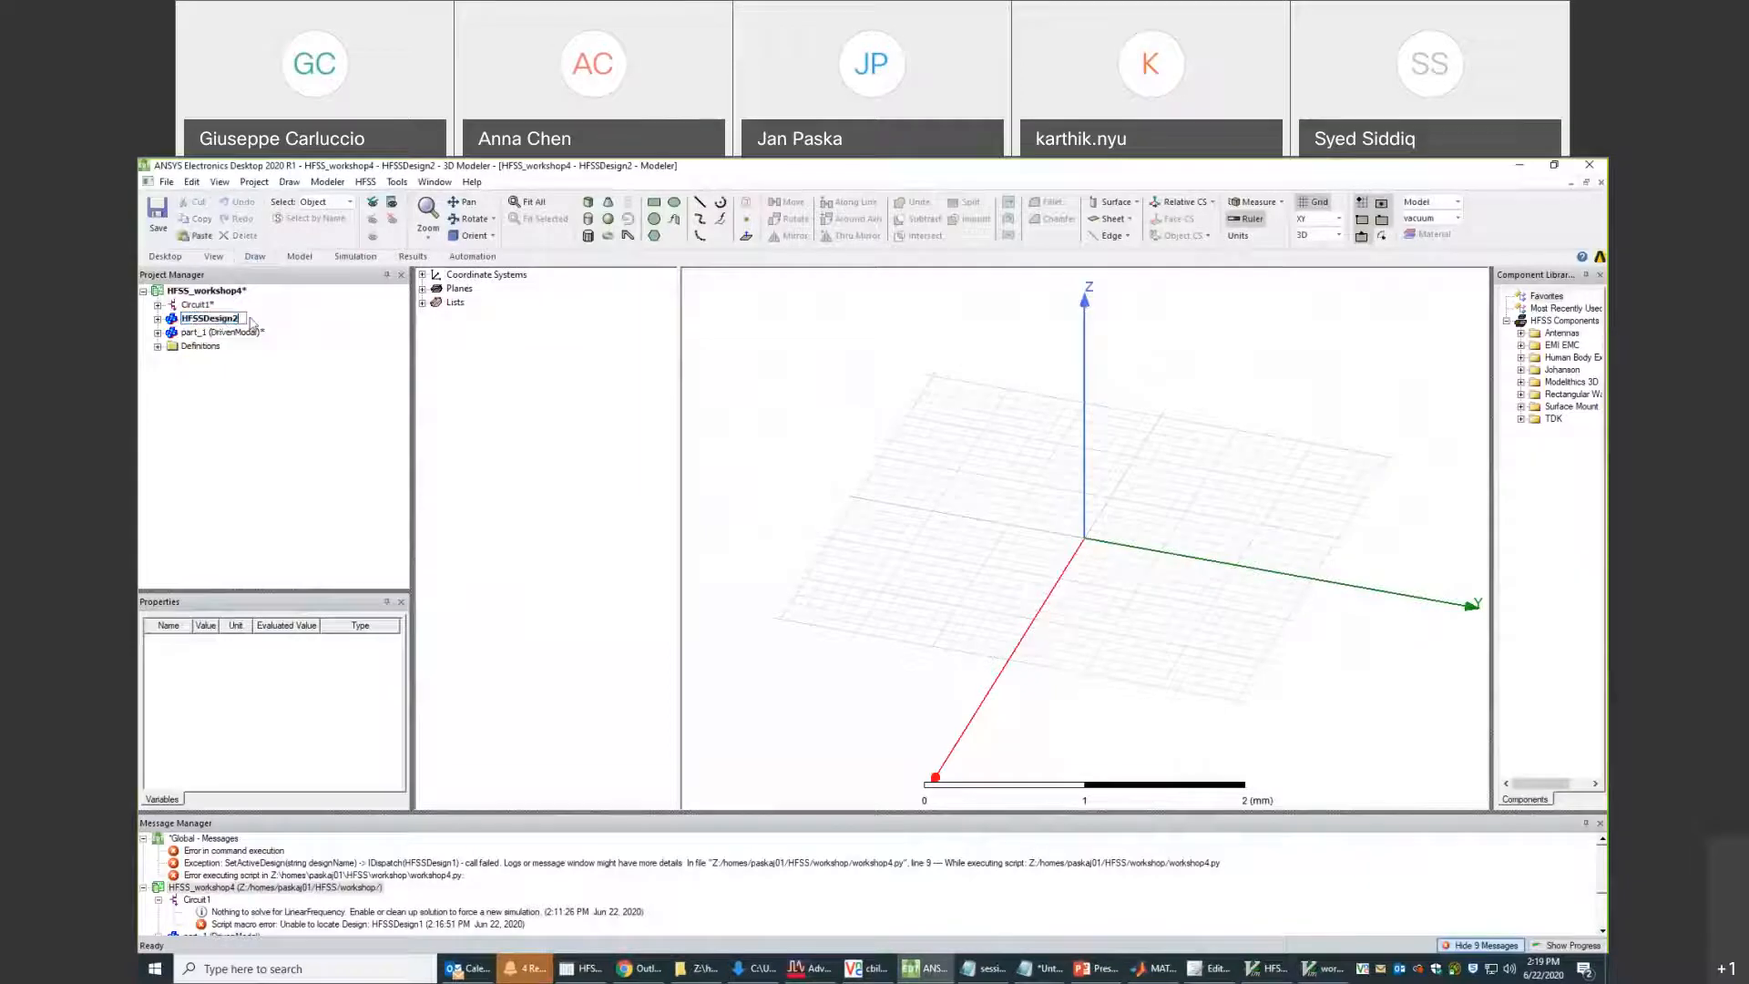
{"action": "key", "text": "BackSpace"}
{"action": "key", "text": "Return"}
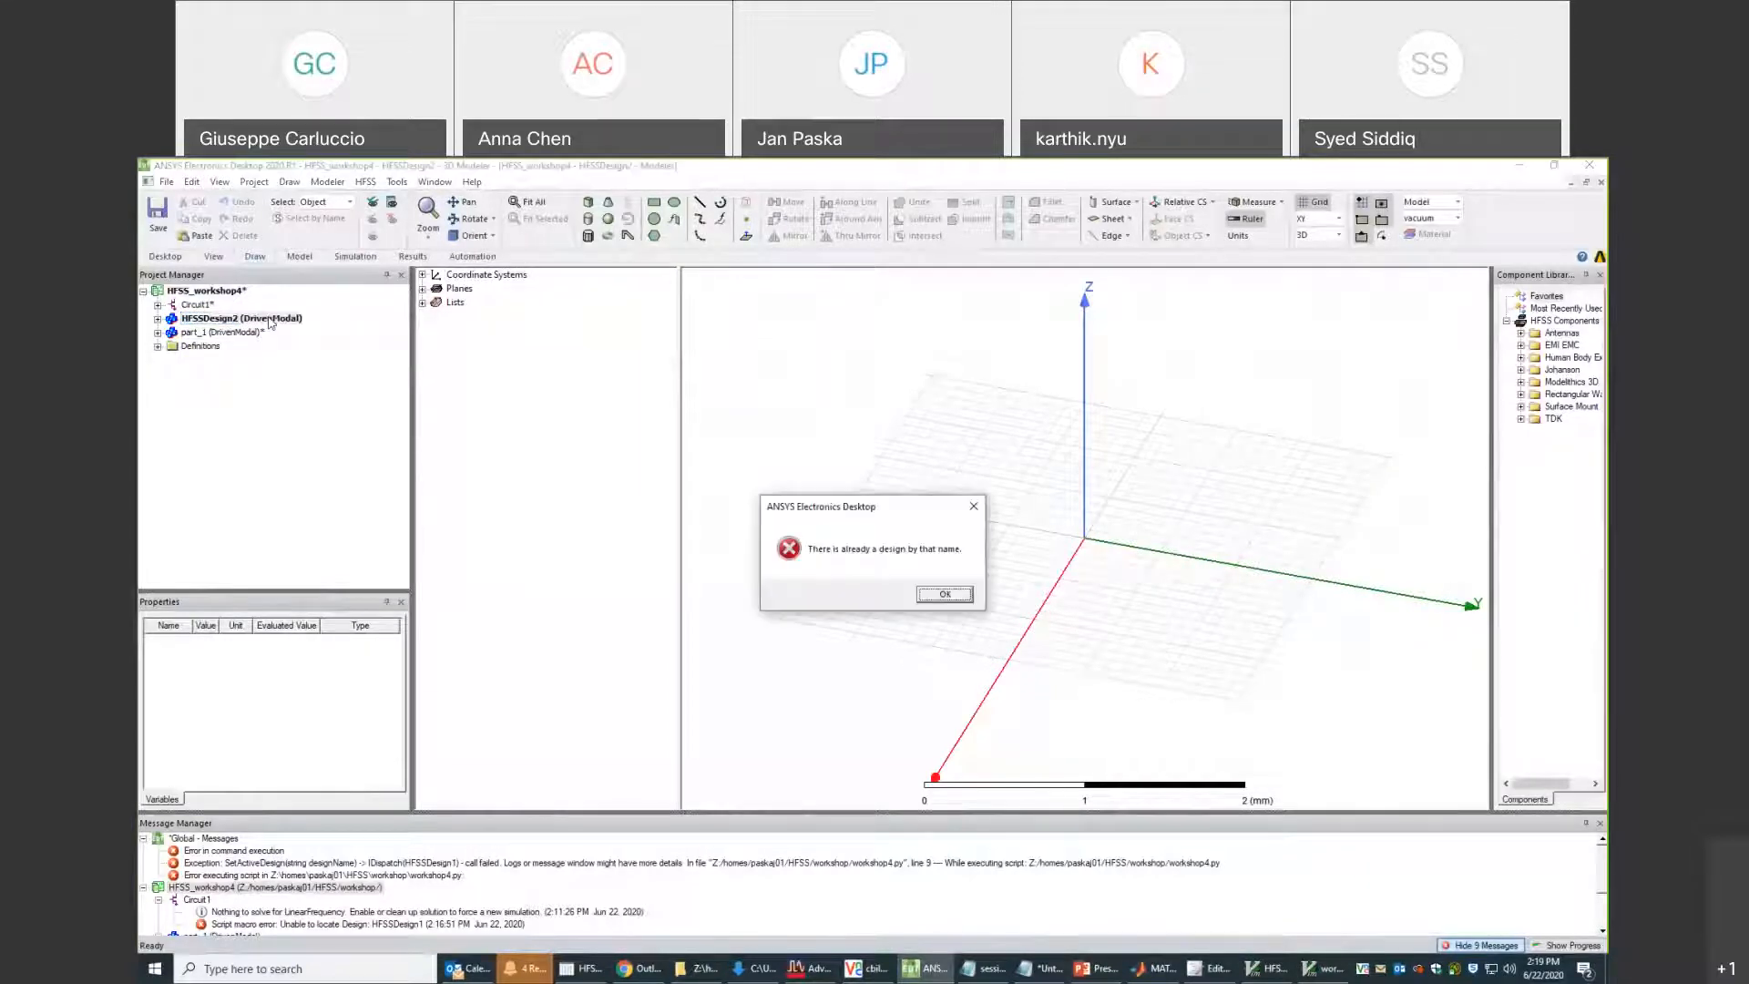
{"action": "left_click", "coordinate": [954, 598]}
Save the HFSS_workshop4 project and rename its HFSSDesign2 design to HFSSDesign1.
{"action": "left_click", "coordinate": [206, 290]}
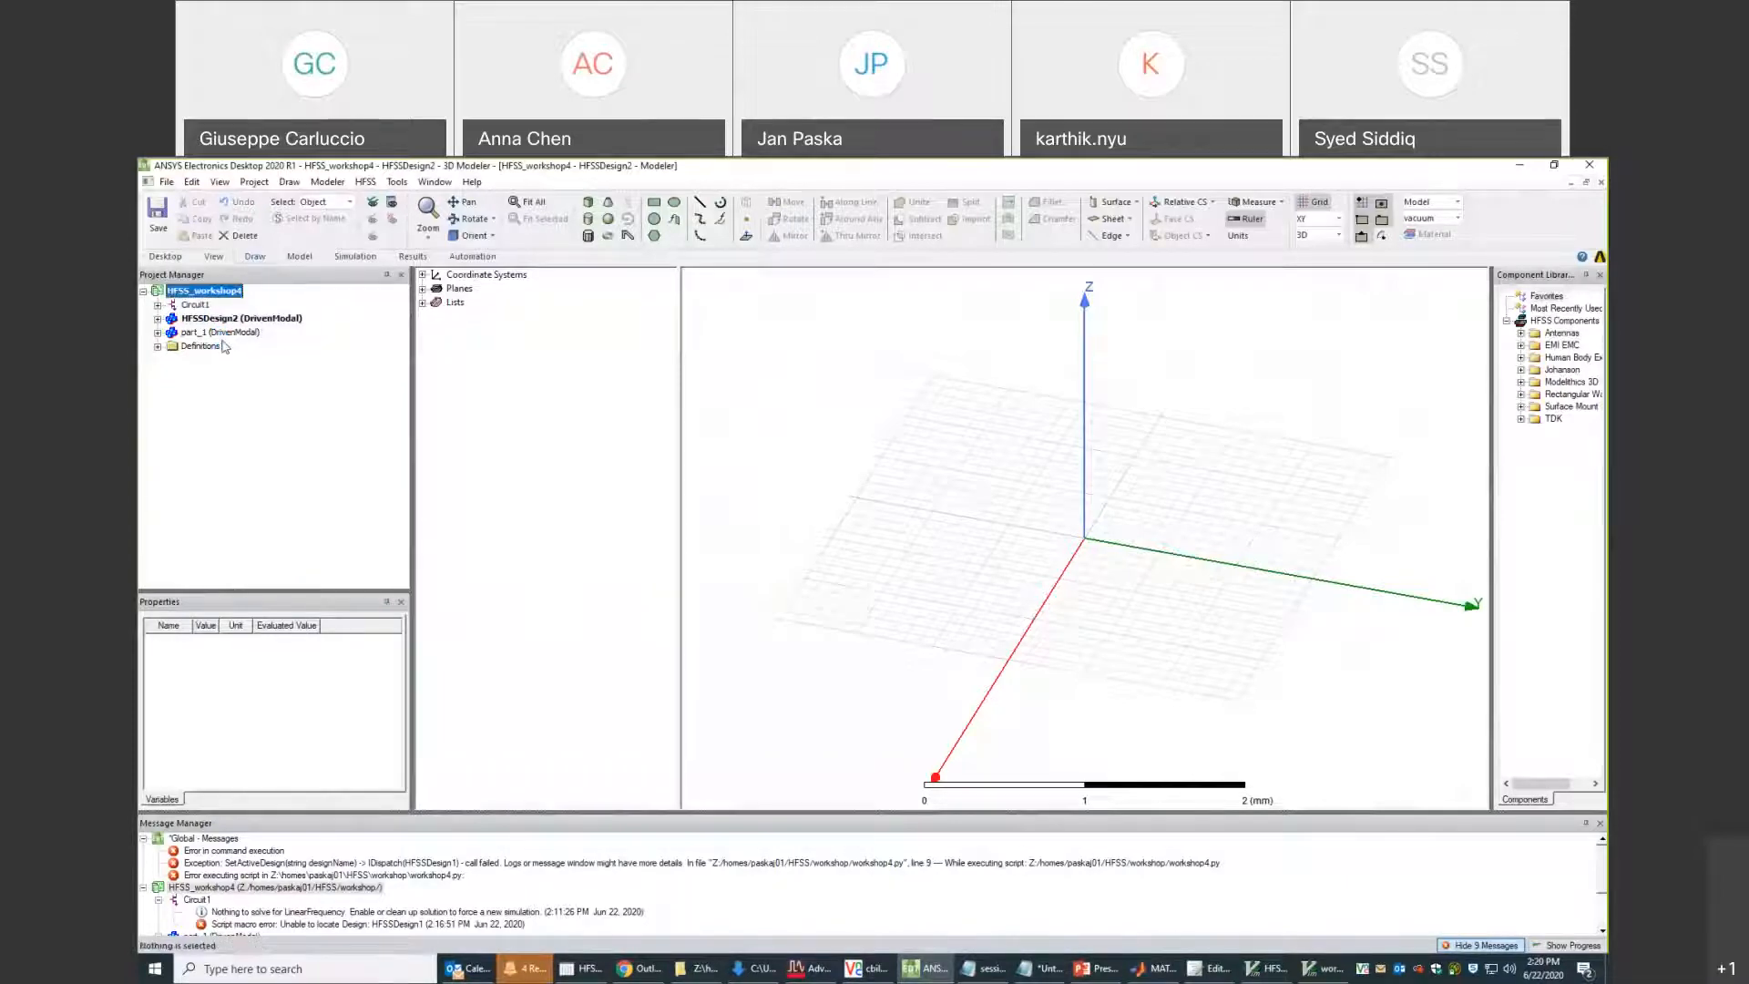
{"action": "left_click", "coordinate": [233, 323]}
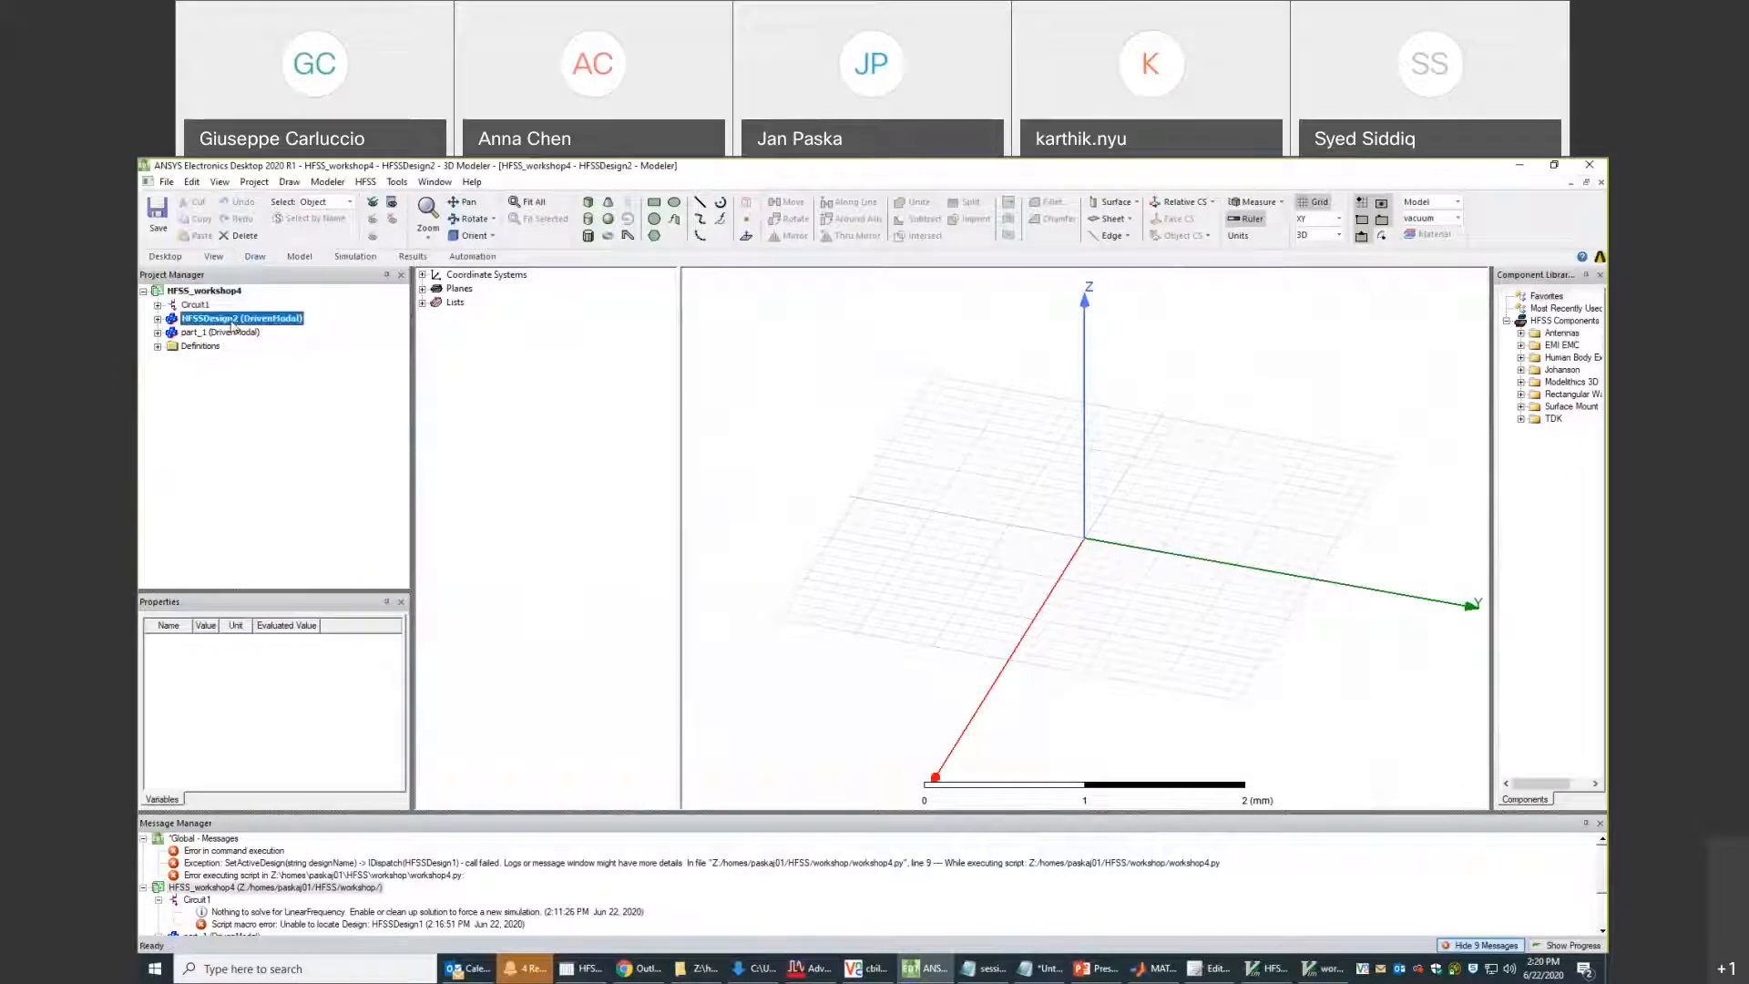
{"action": "left_click", "coordinate": [242, 318]}
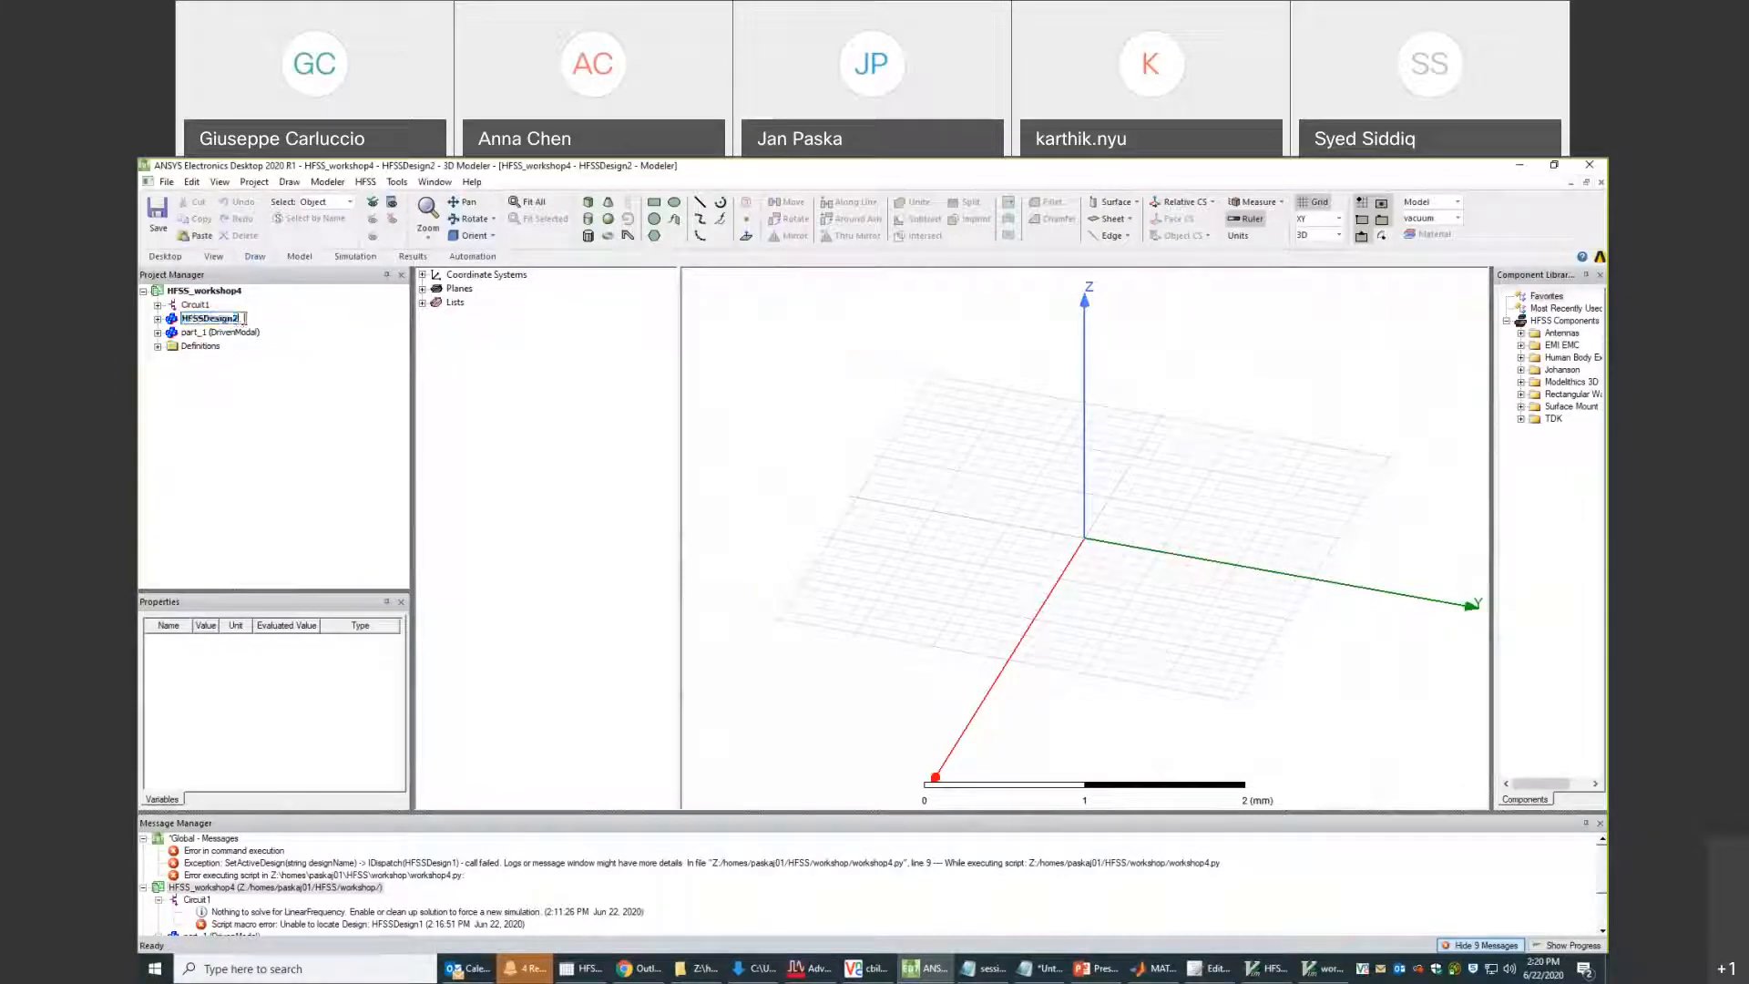
{"action": "key", "text": "BackSpace"}
{"action": "type", "text": "1"}
{"action": "key", "text": "Return"}
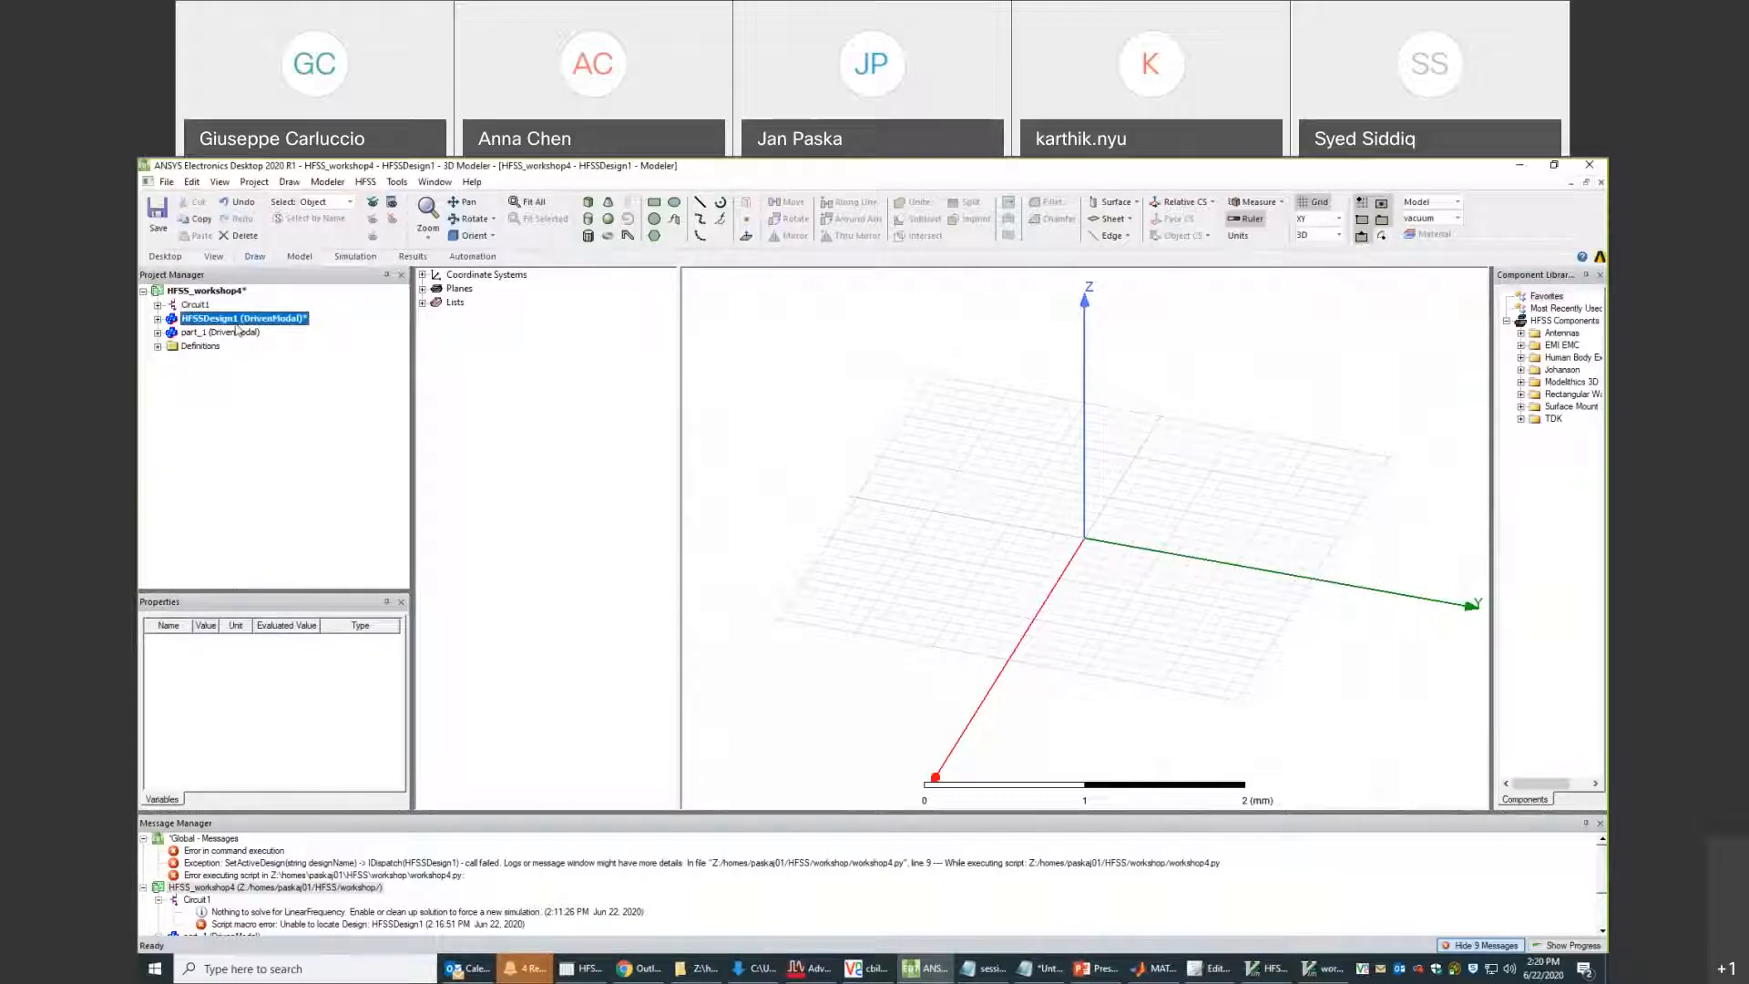
Rename the HFSSDesign1 design back to HFSSDesign2.
{"action": "left_click", "coordinate": [237, 323]}
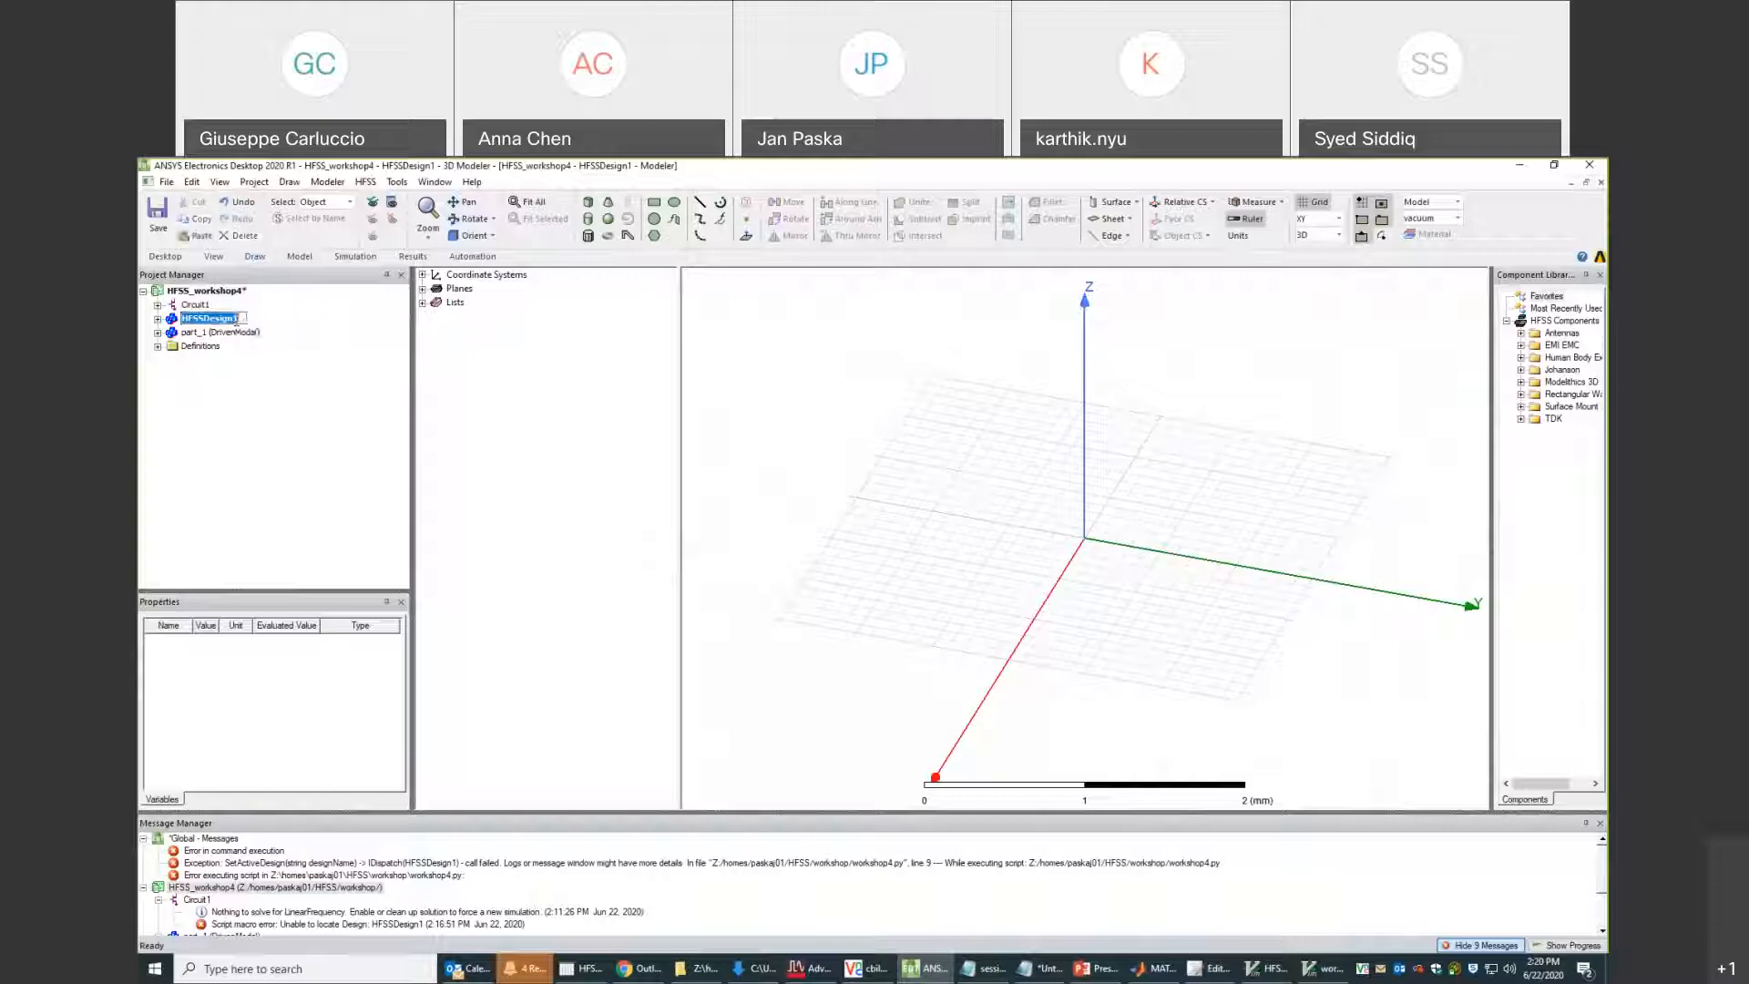
{"action": "left_click", "coordinate": [237, 320]}
{"action": "key", "text": "BackSpace"}
{"action": "type", "text": "2"}
{"action": "key", "text": "Return"}
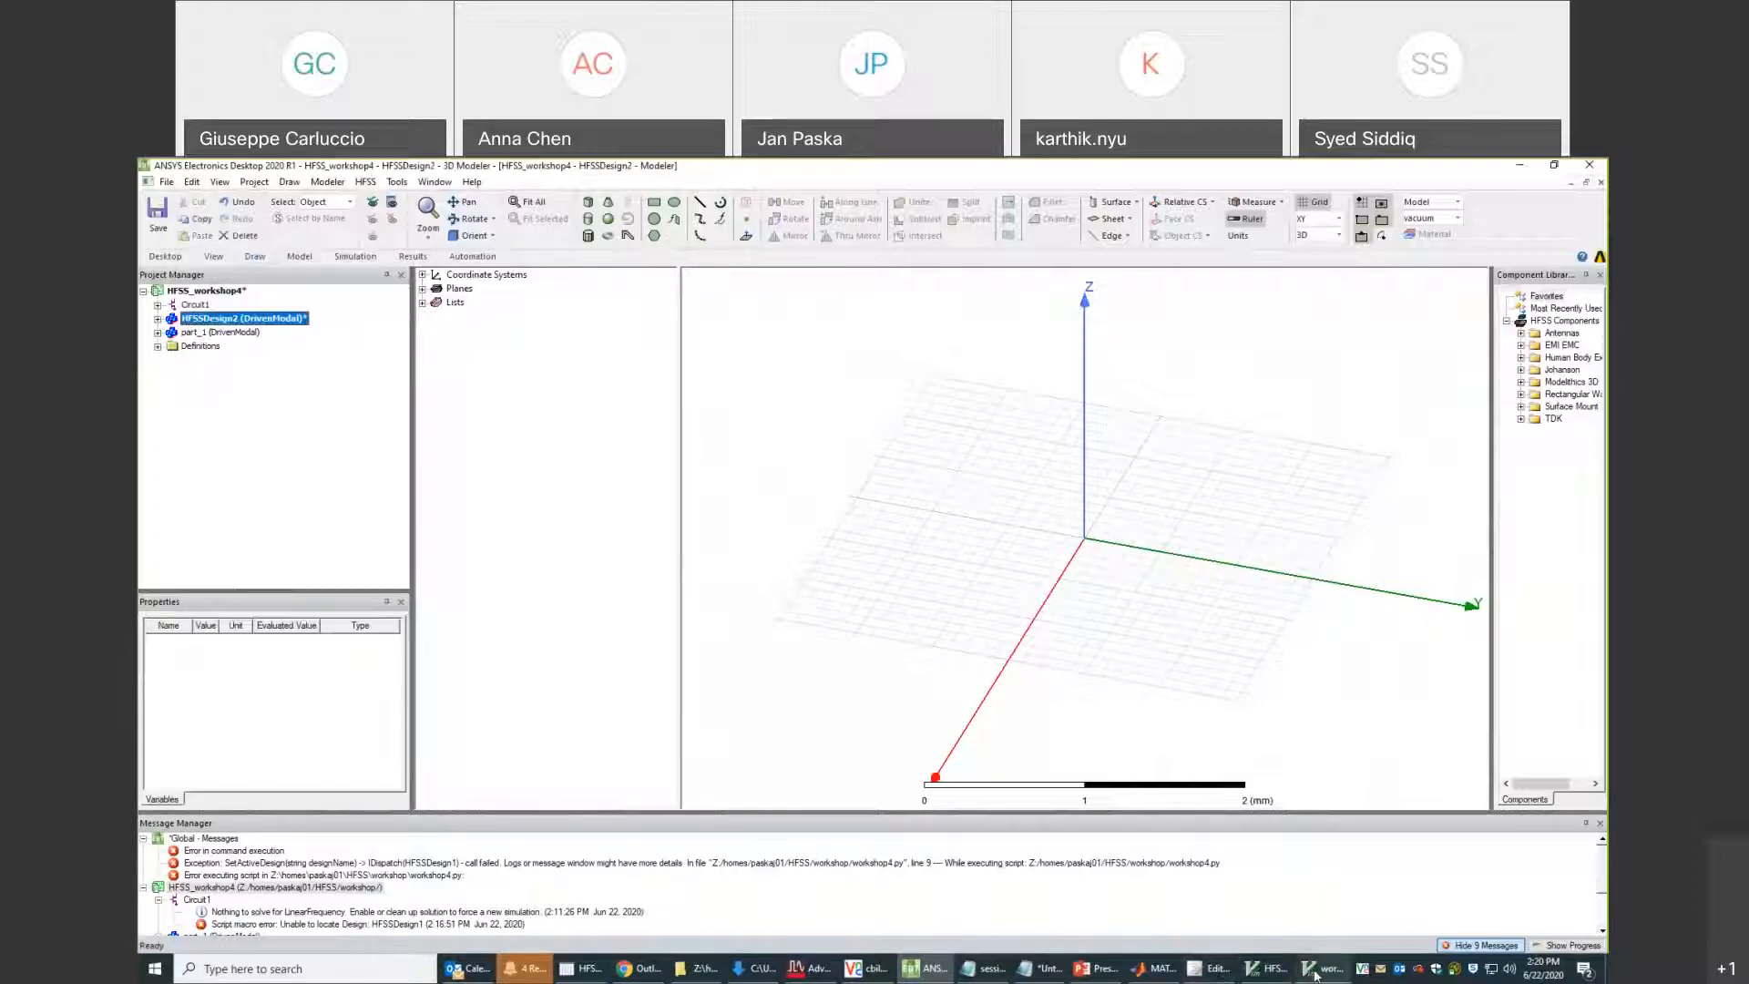
Change the active design name in the workshop4.py script to HFSSDesign2 and save the file.
{"action": "left_click", "coordinate": [1318, 969]}
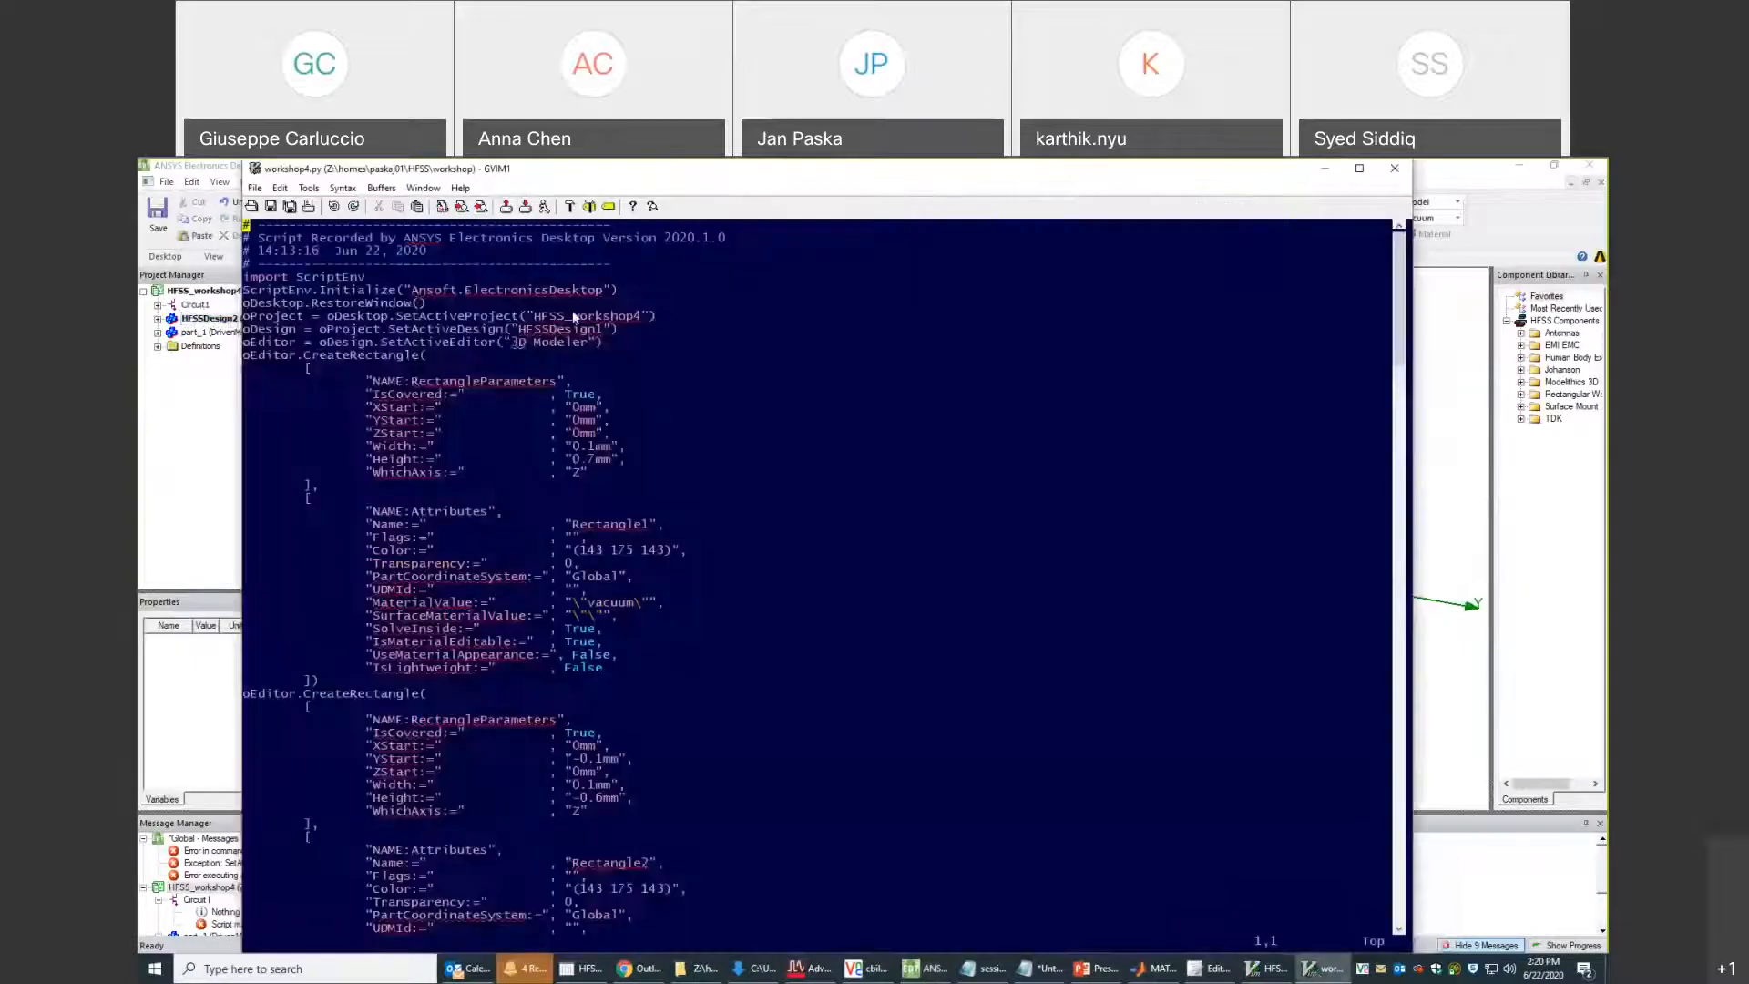
{"action": "left_click", "coordinate": [599, 329]}
{"action": "type", "text": "r"}
{"action": "type", "text": "2"}
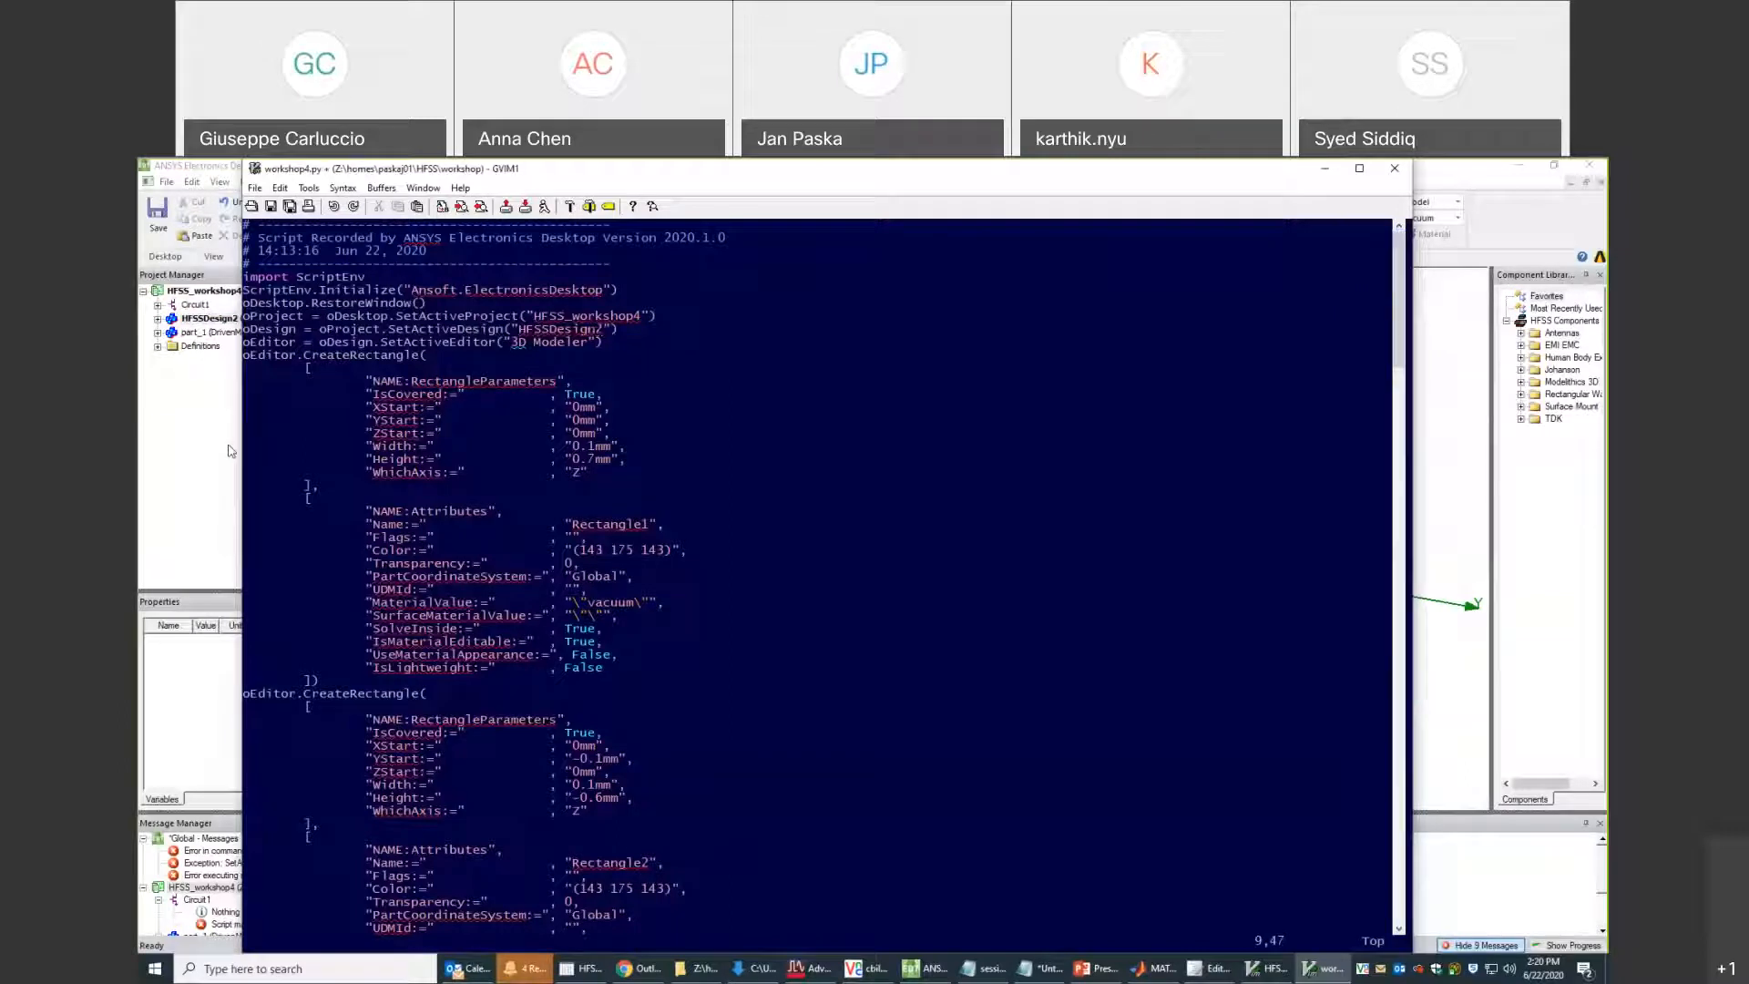
{"action": "type", "text": ":w"}
{"action": "key", "text": "Return"}
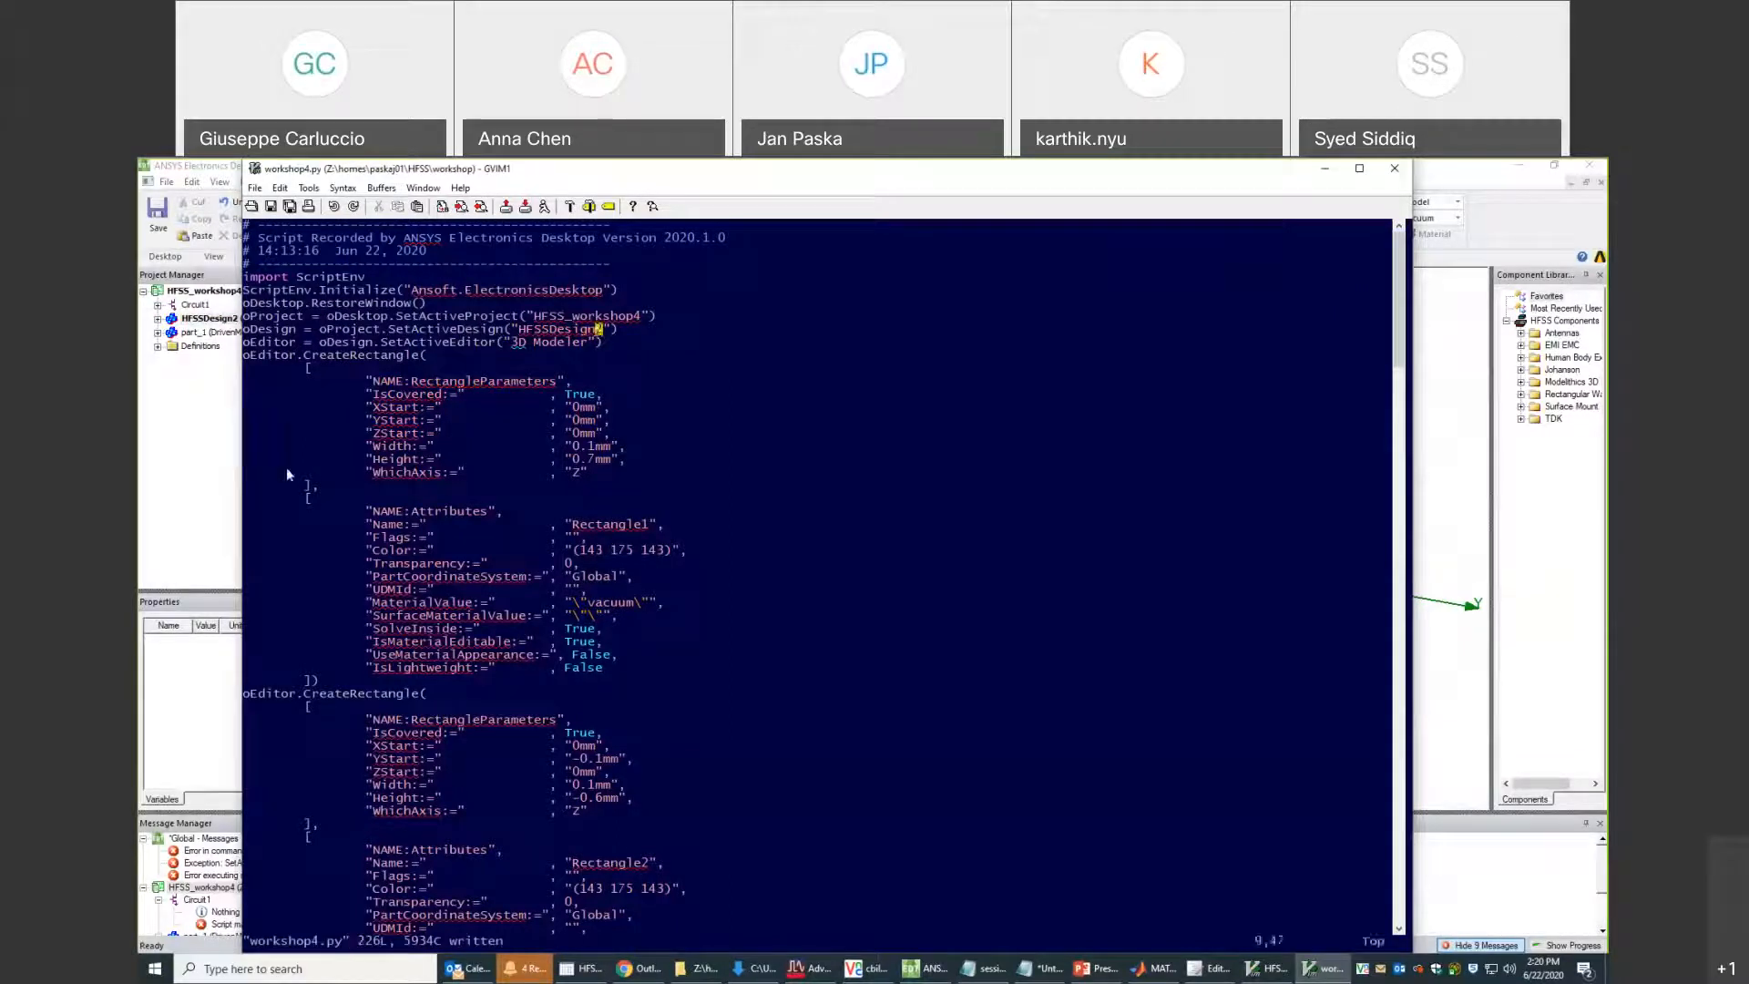
Return to HFSS and run the workshop4.py script on the HFSSDesign2 design.
{"action": "left_click", "coordinate": [205, 478]}
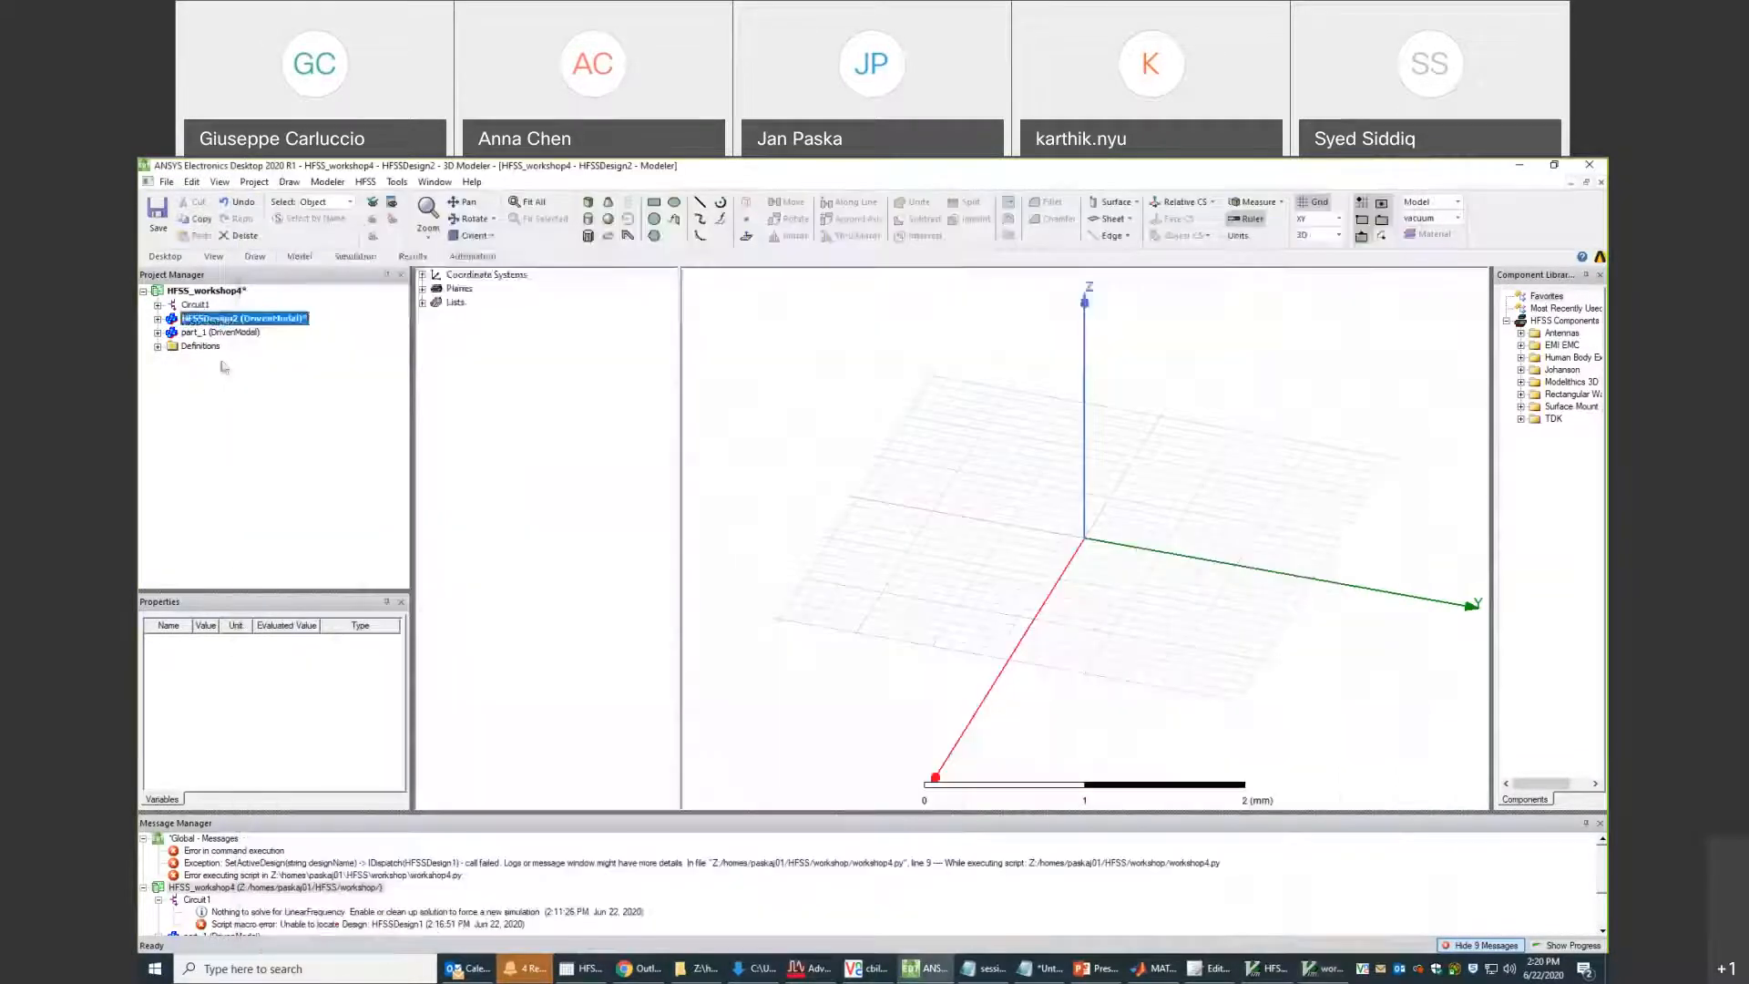
{"action": "left_click", "coordinate": [393, 183]}
{"action": "left_click", "coordinate": [423, 258]}
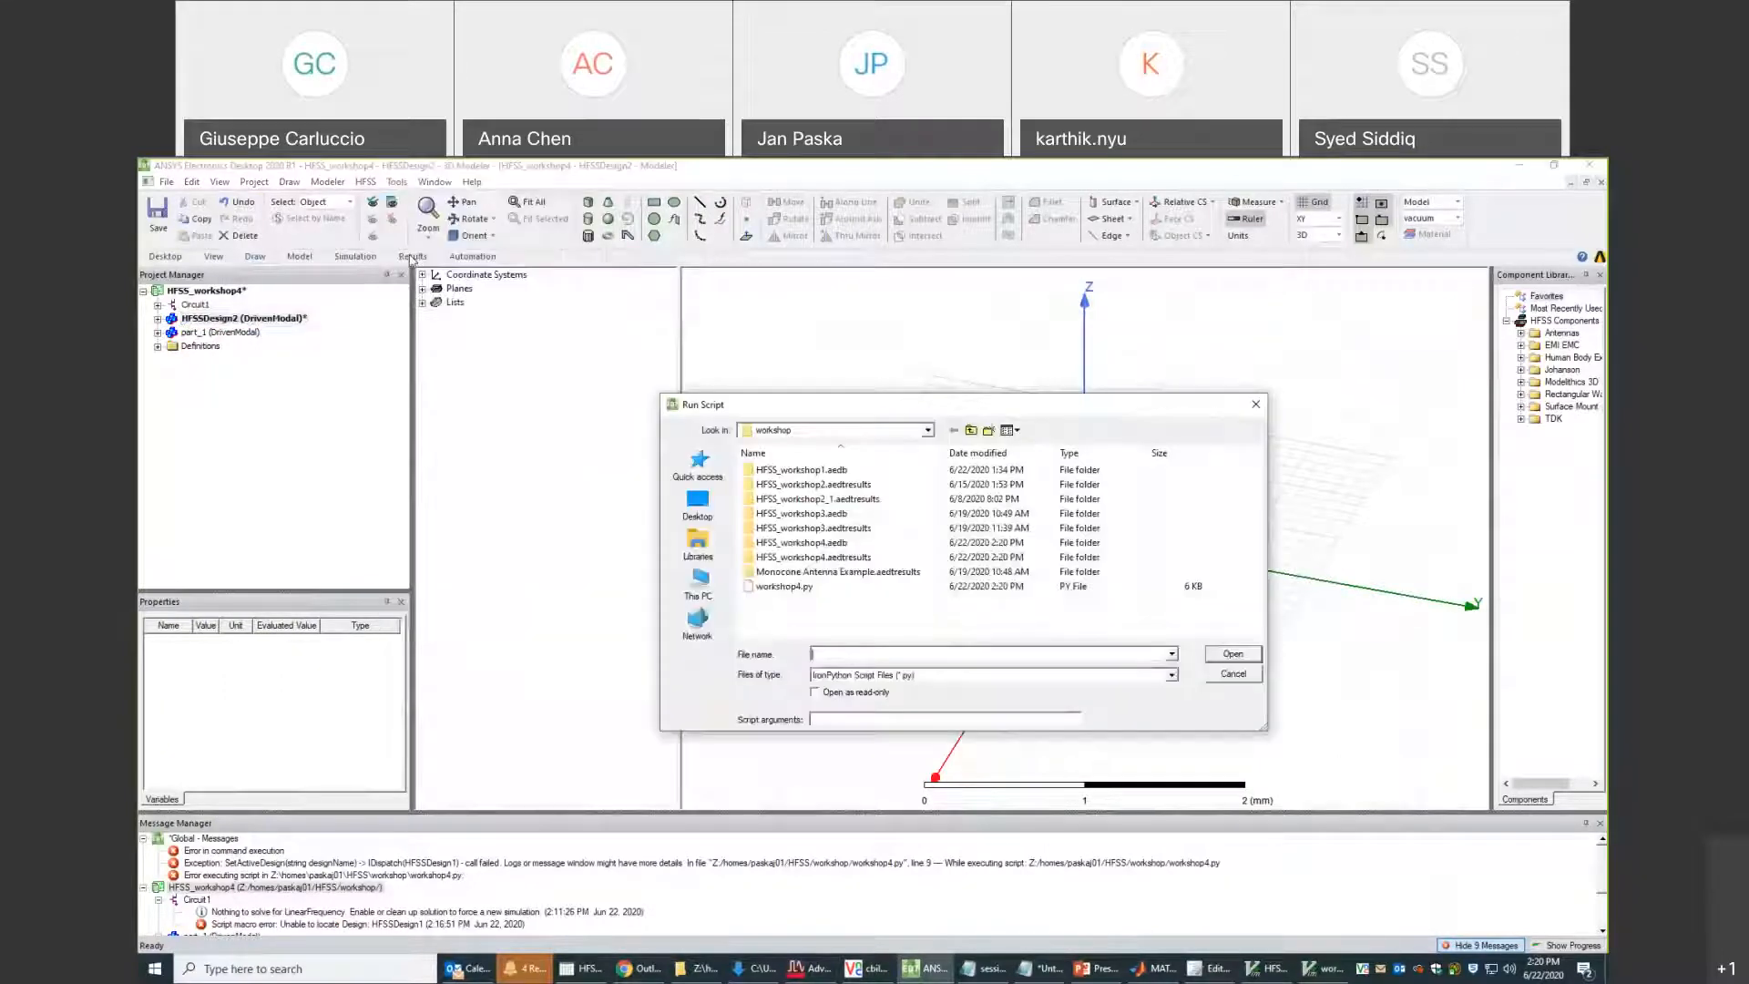
{"action": "double_click", "coordinate": [780, 588]}
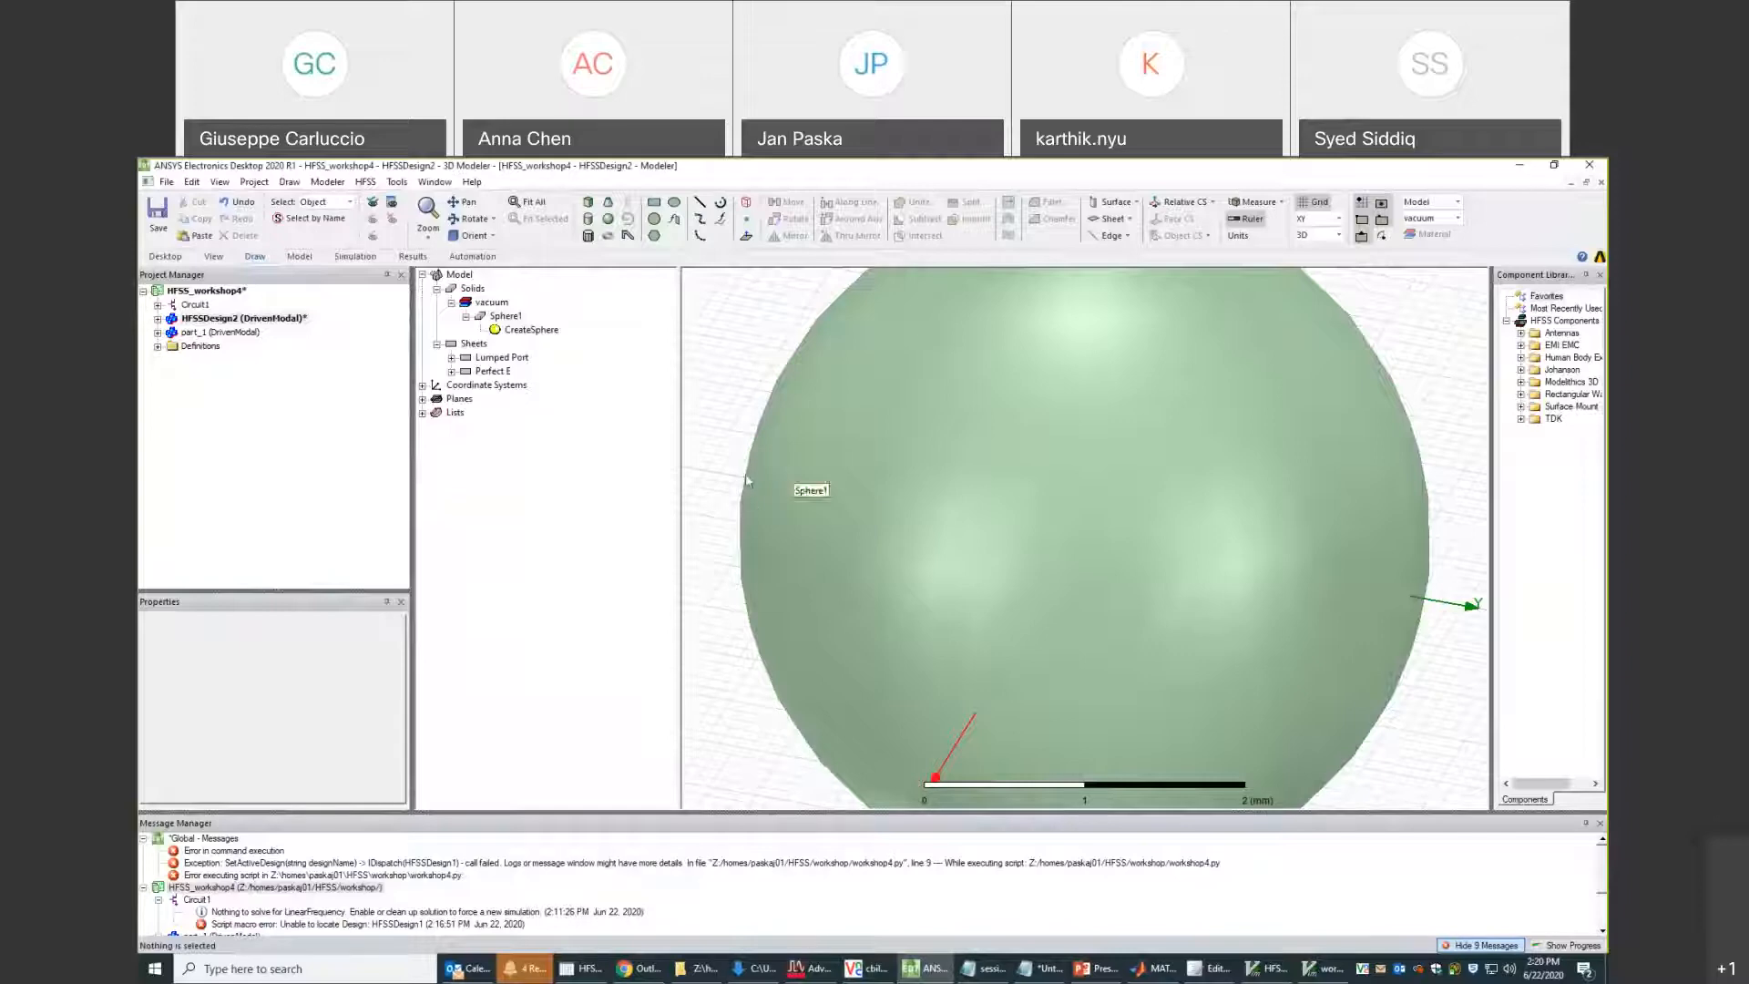
Review the header of workshop4.py, then switch to MATLAB and browse to the head array folder inside modelling.
{"action": "left_click", "coordinate": [1333, 980]}
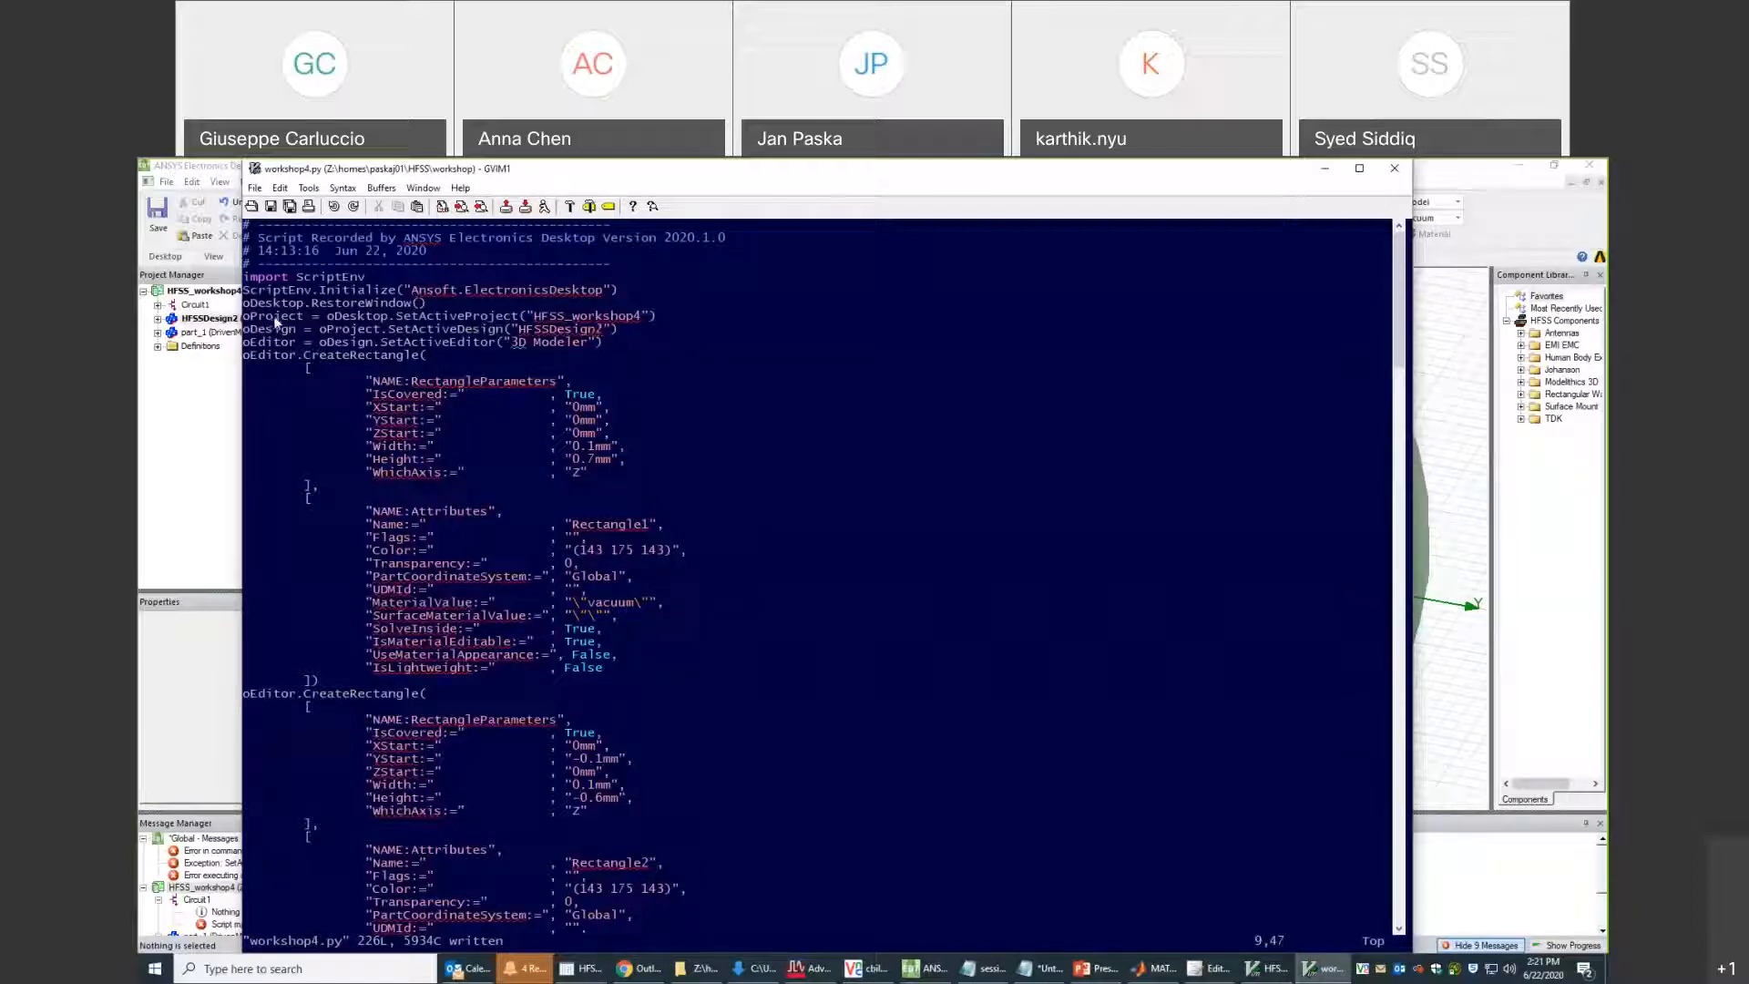
{"action": "mouse_move", "coordinate": [1168, 975]}
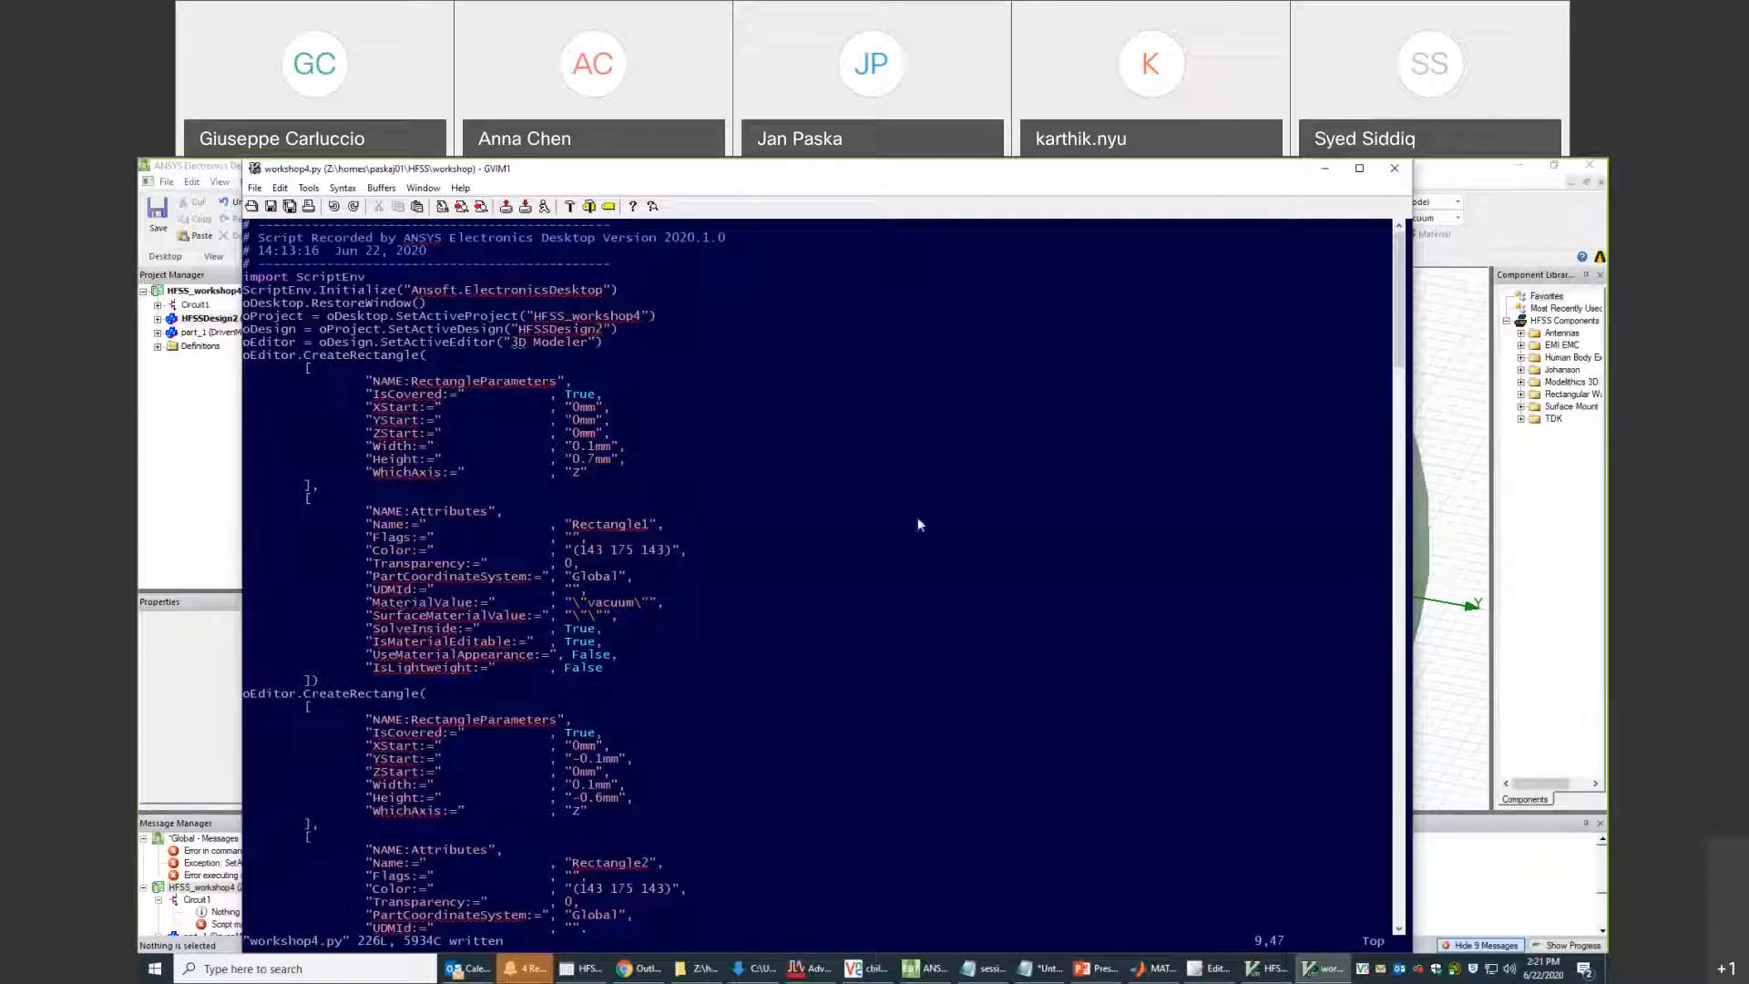
{"action": "left_click", "coordinate": [1165, 970]}
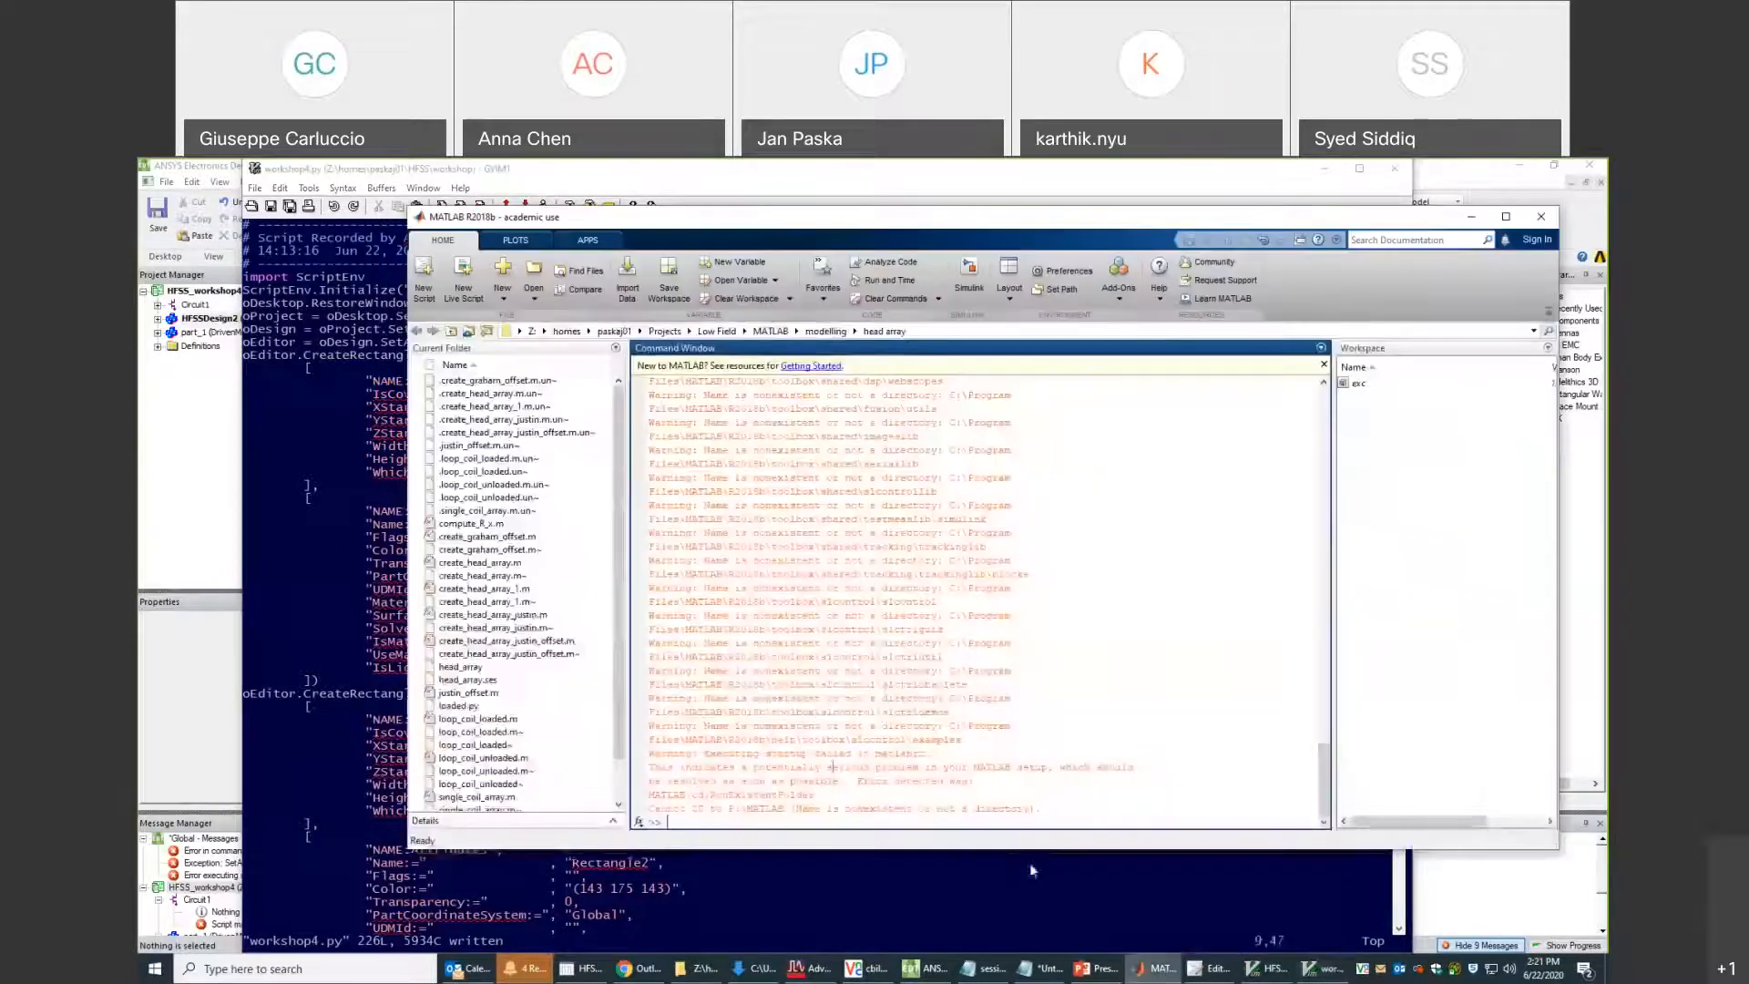
{"action": "double_click", "coordinate": [738, 219]}
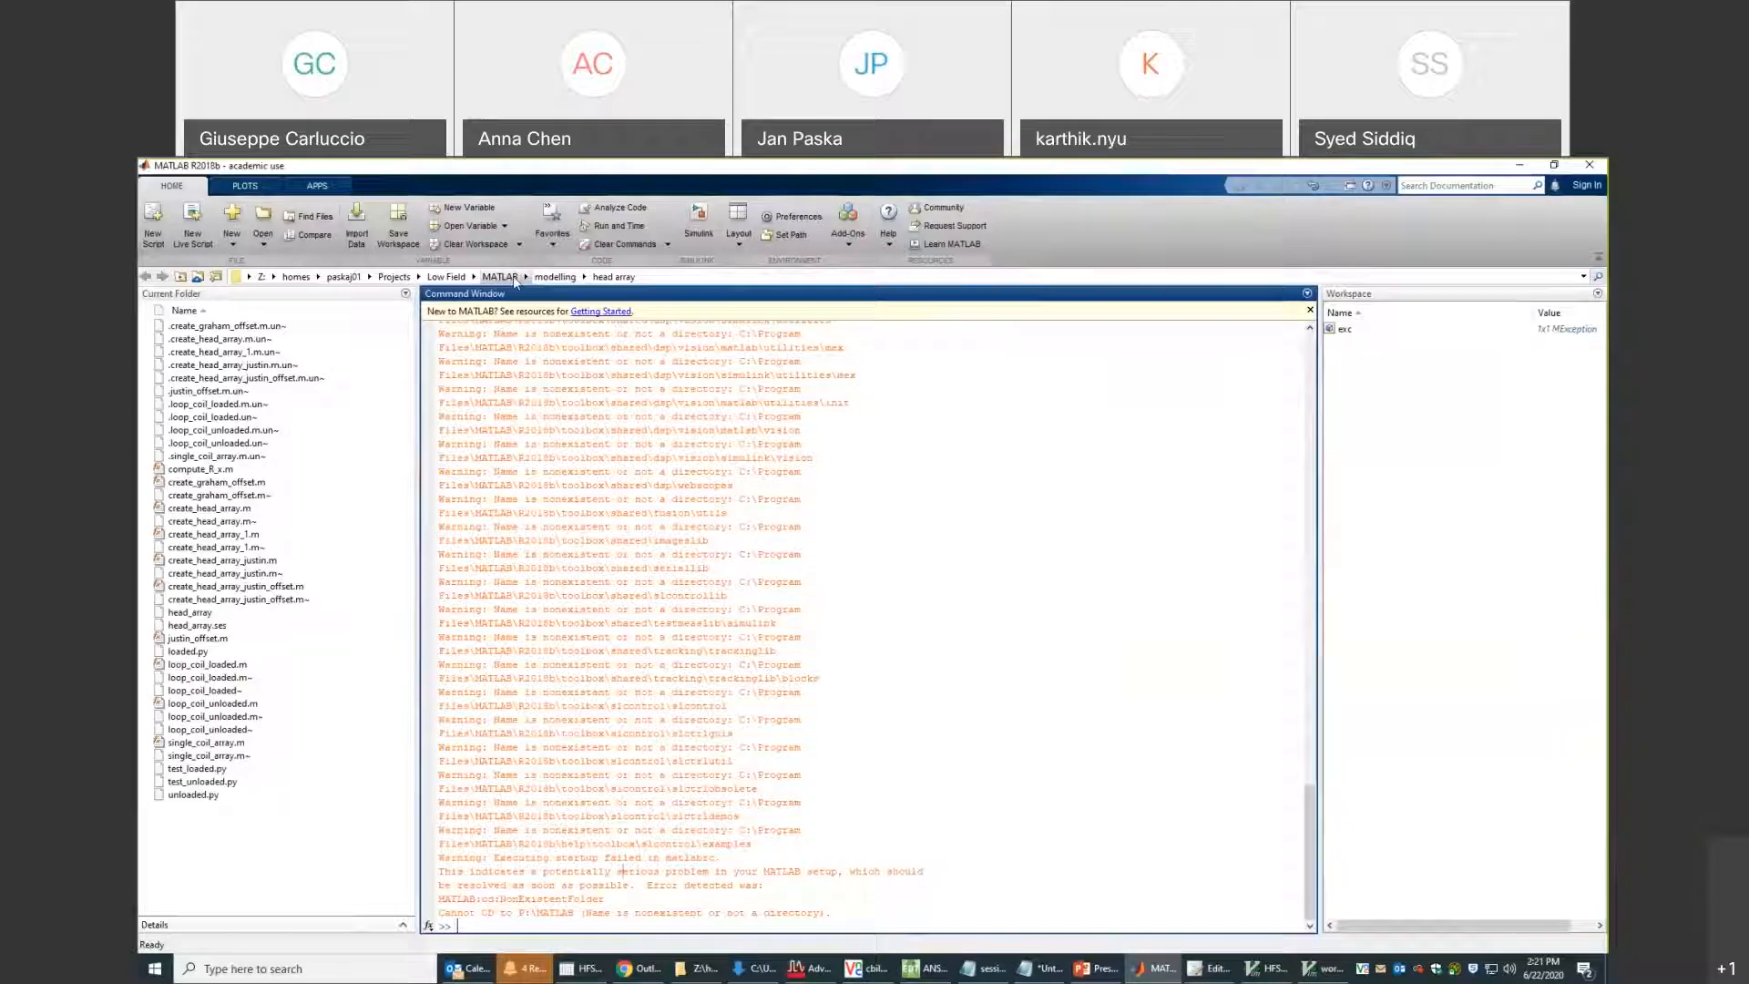
{"action": "left_click", "coordinate": [179, 277]}
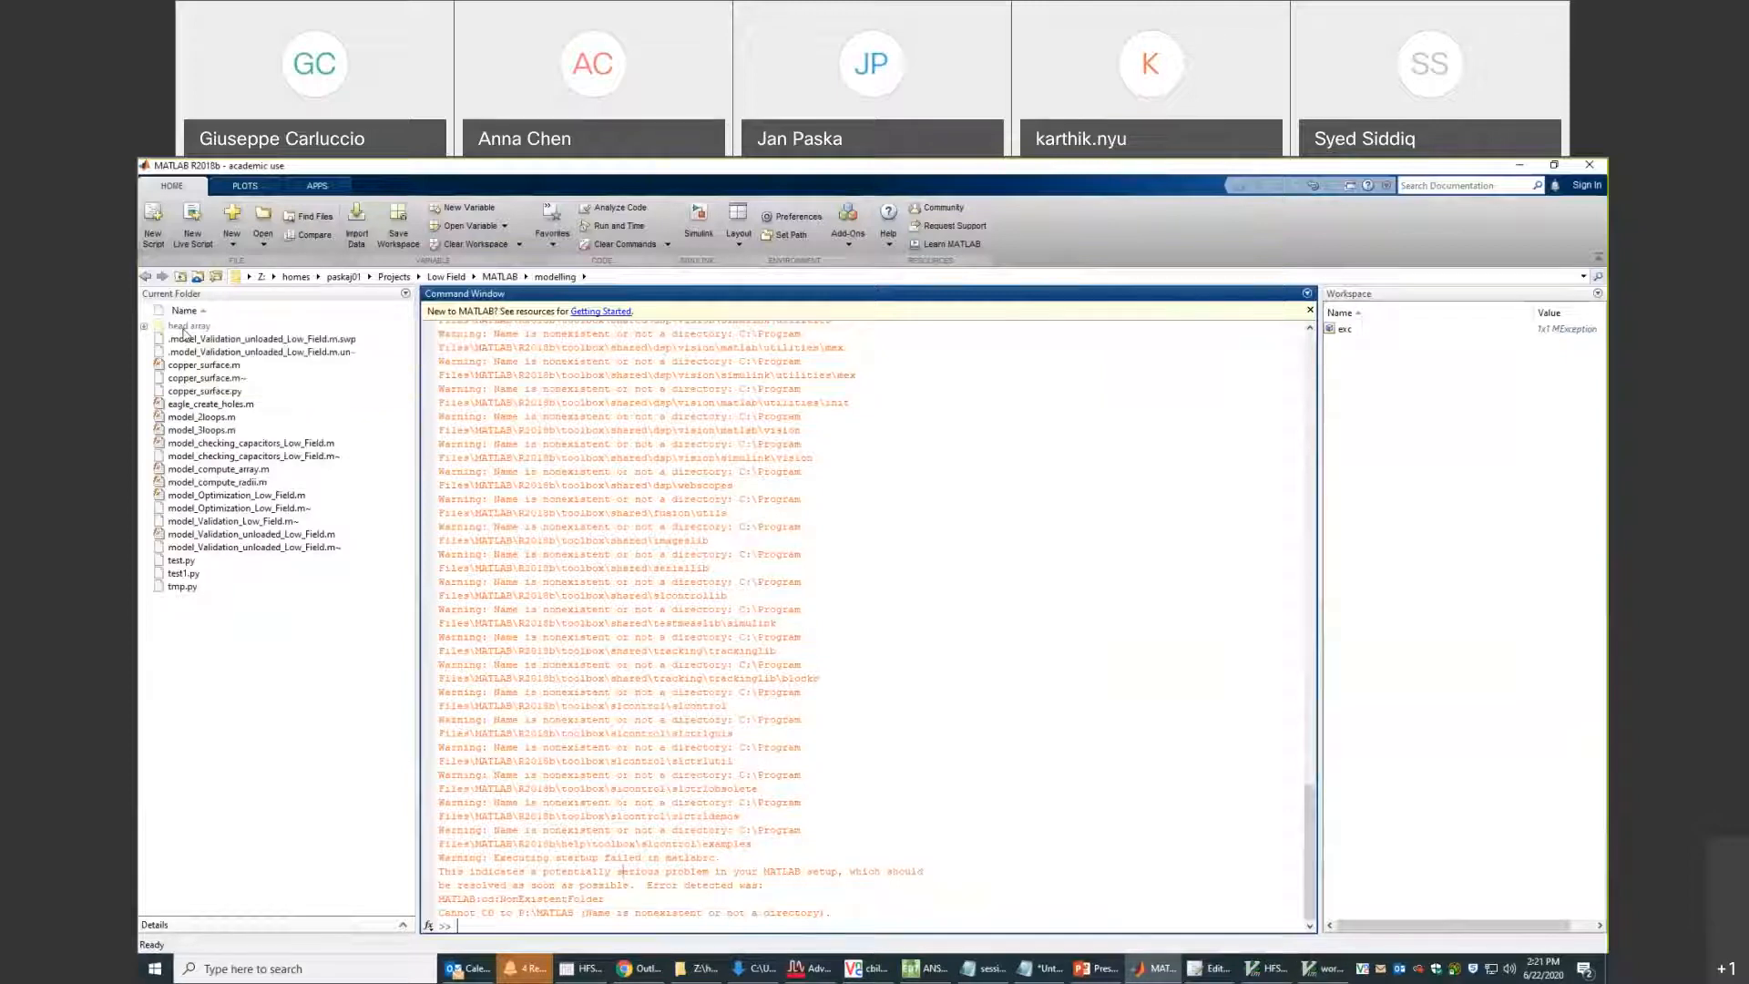
{"action": "double_click", "coordinate": [187, 326]}
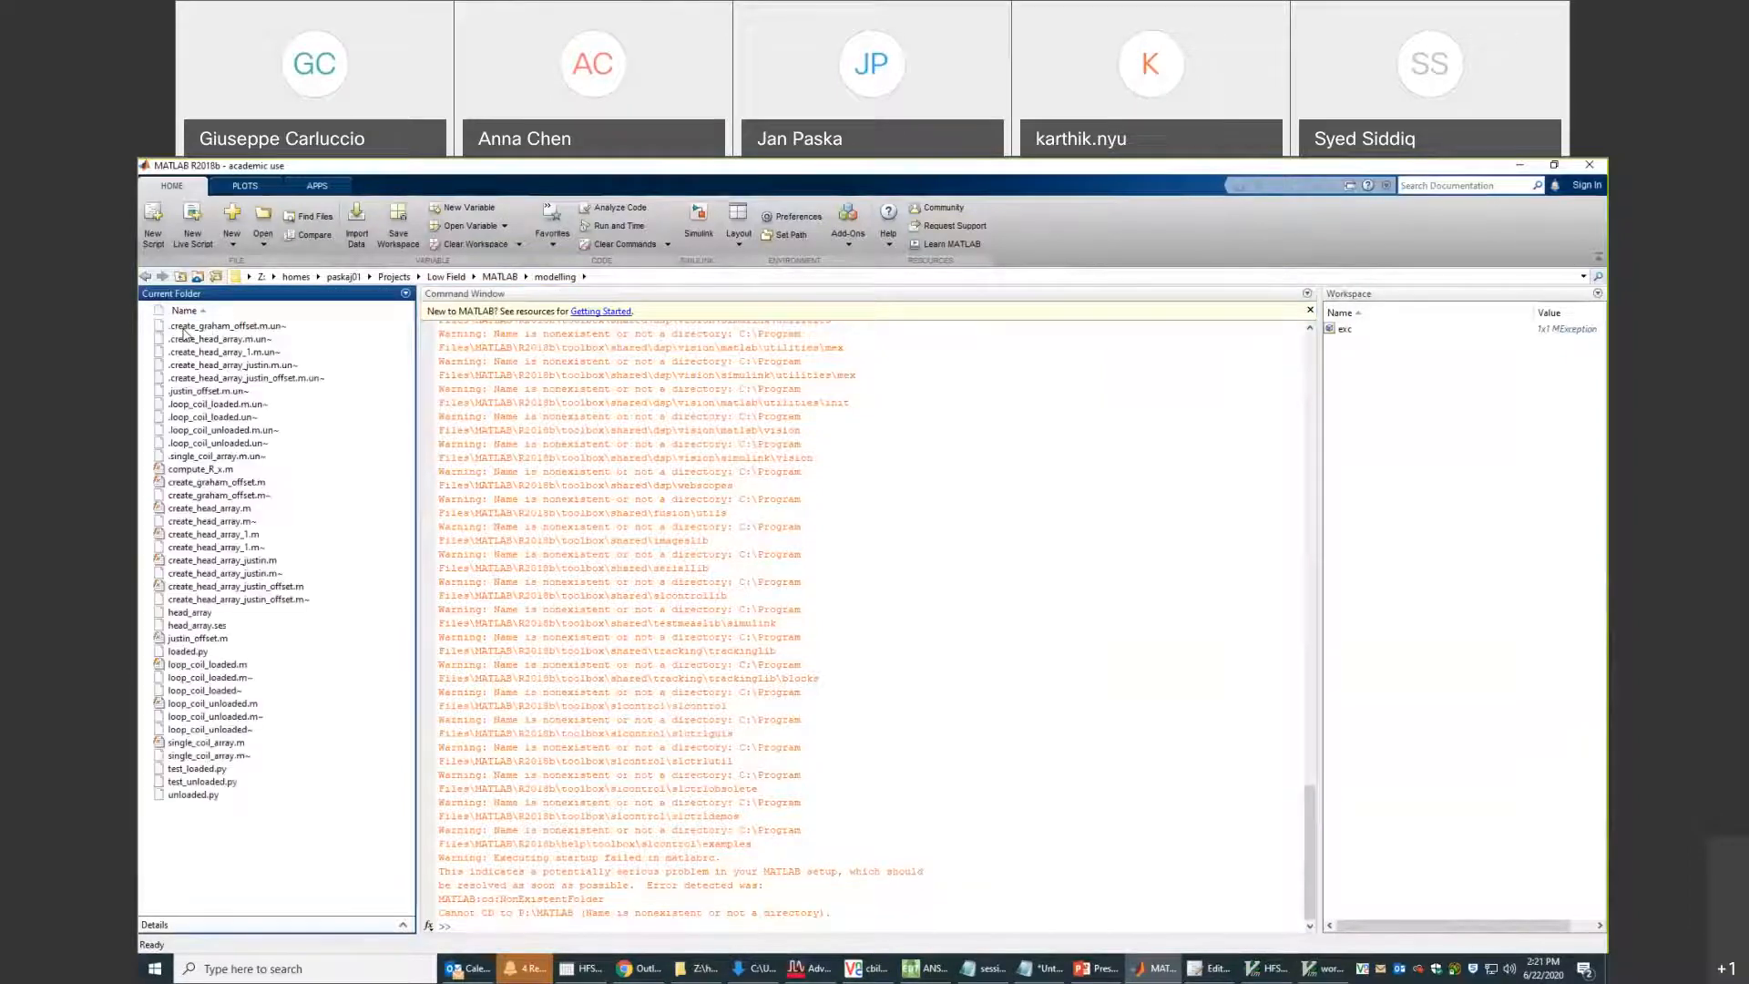
{"action": "left_click", "coordinate": [206, 638]}
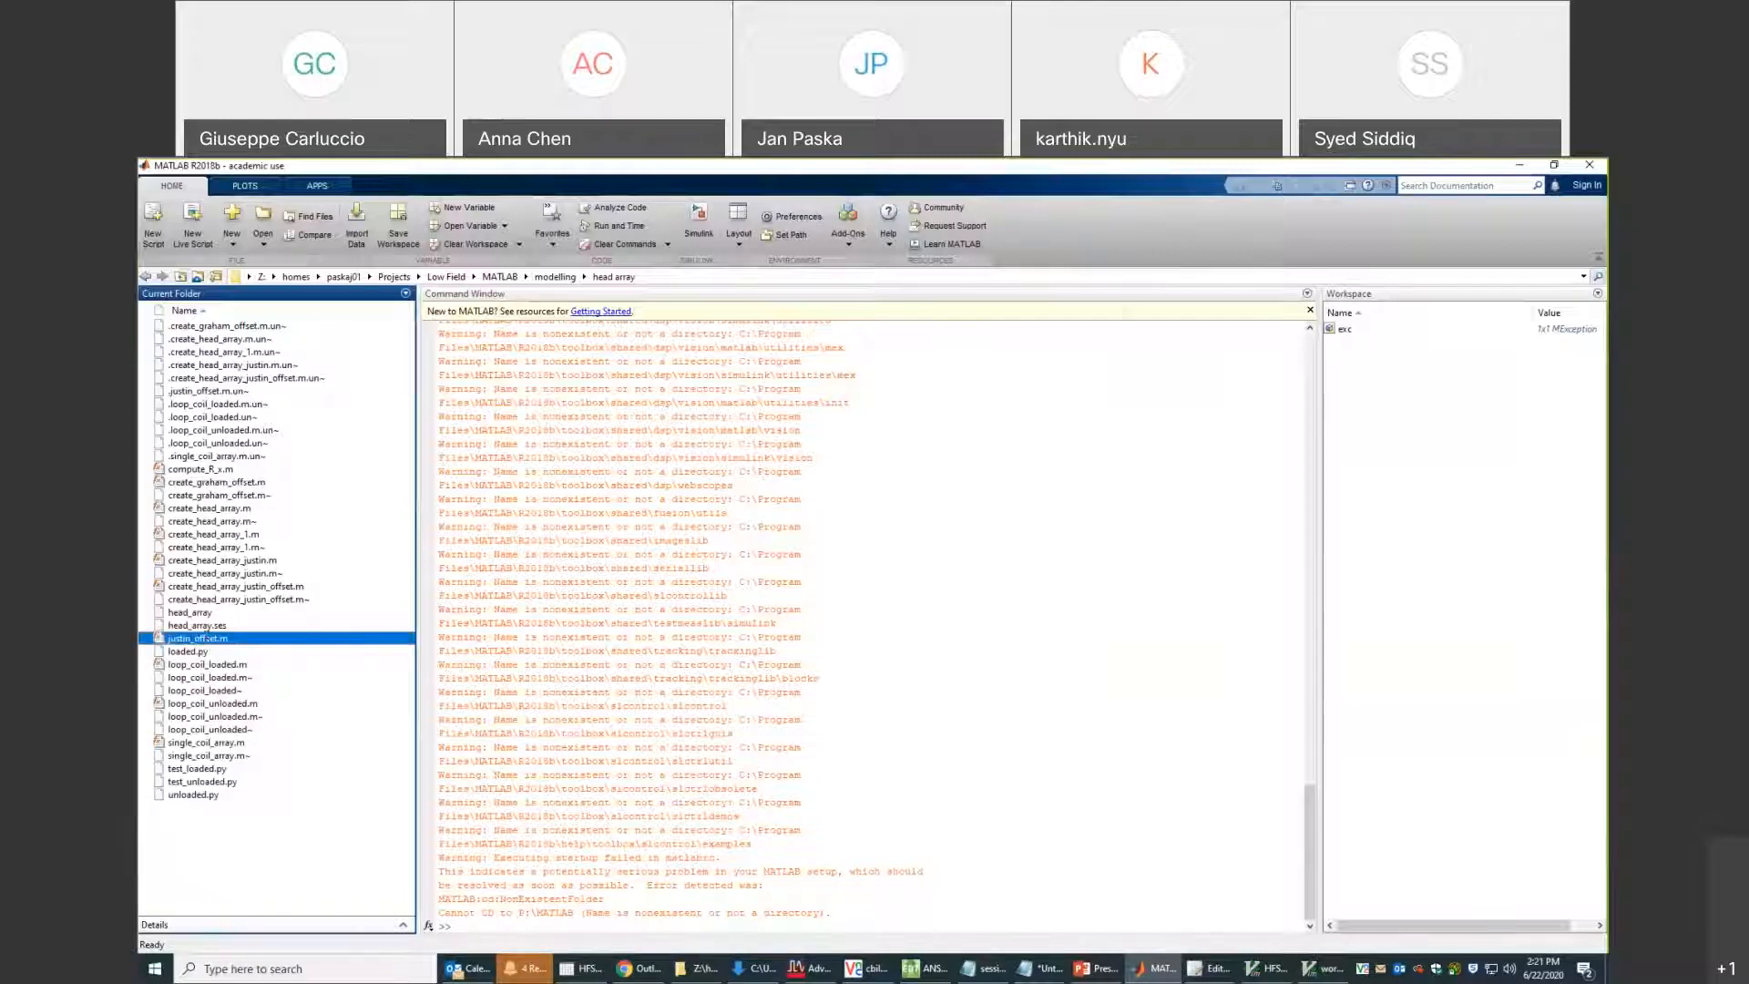
{"action": "double_click", "coordinate": [201, 639]}
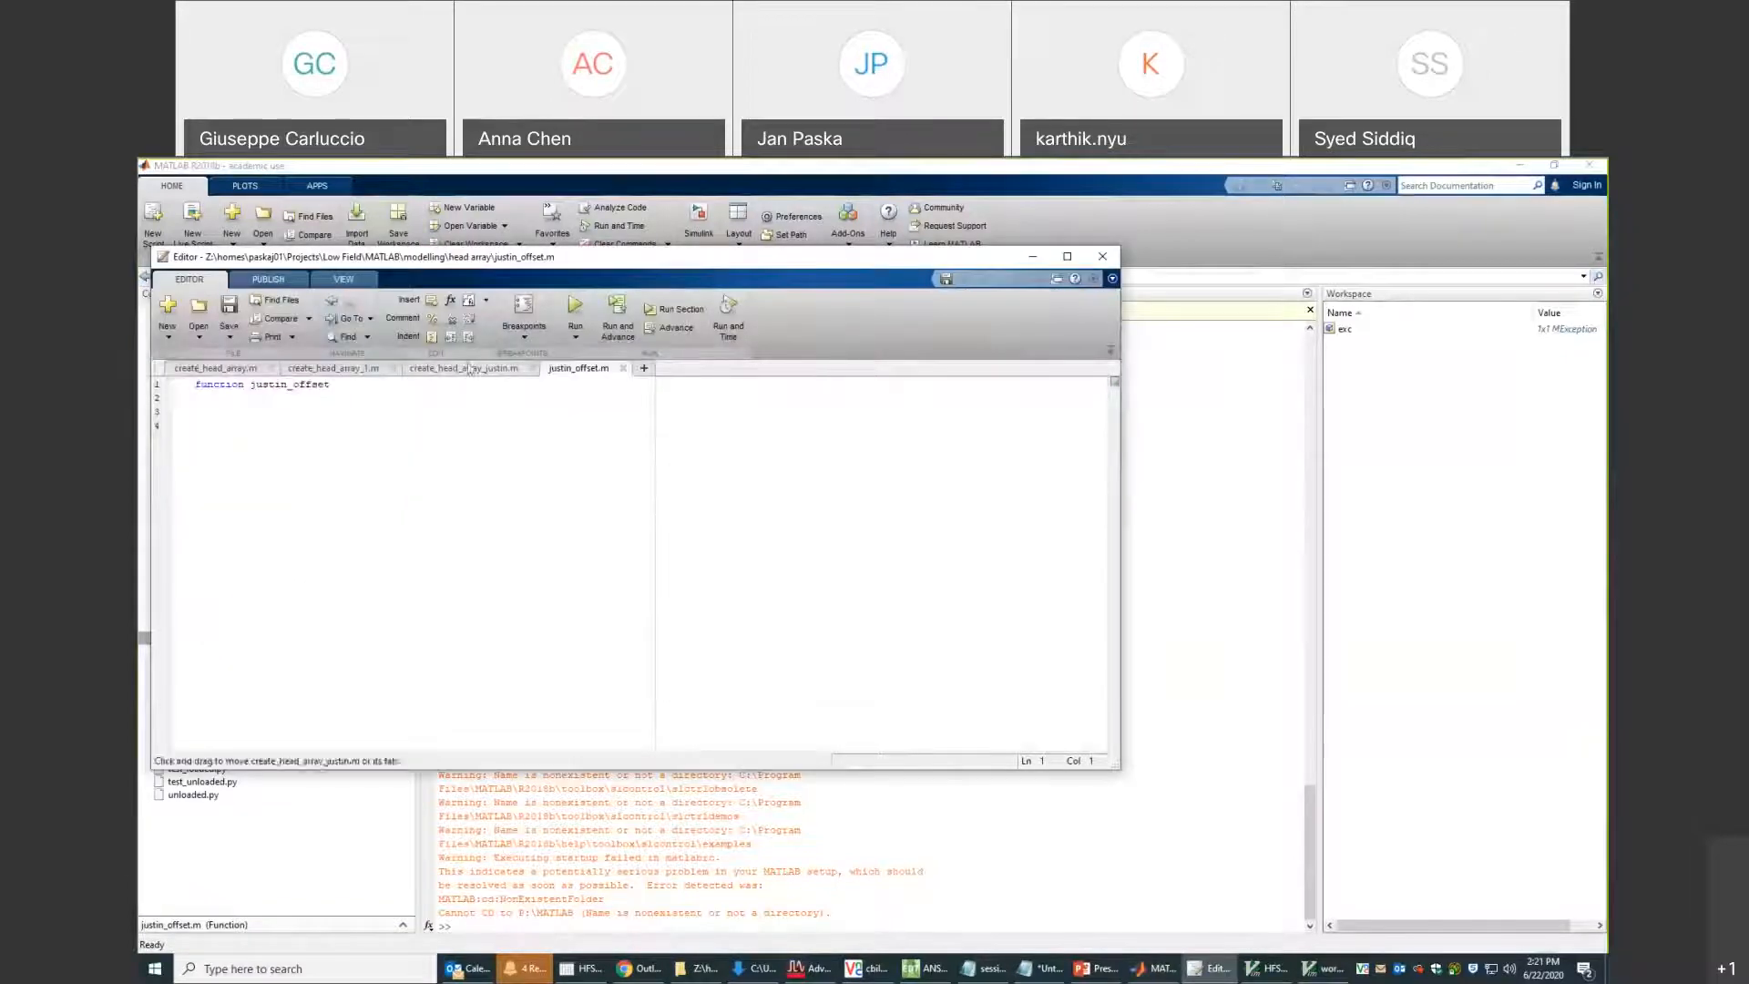
{"action": "left_click", "coordinate": [312, 894]}
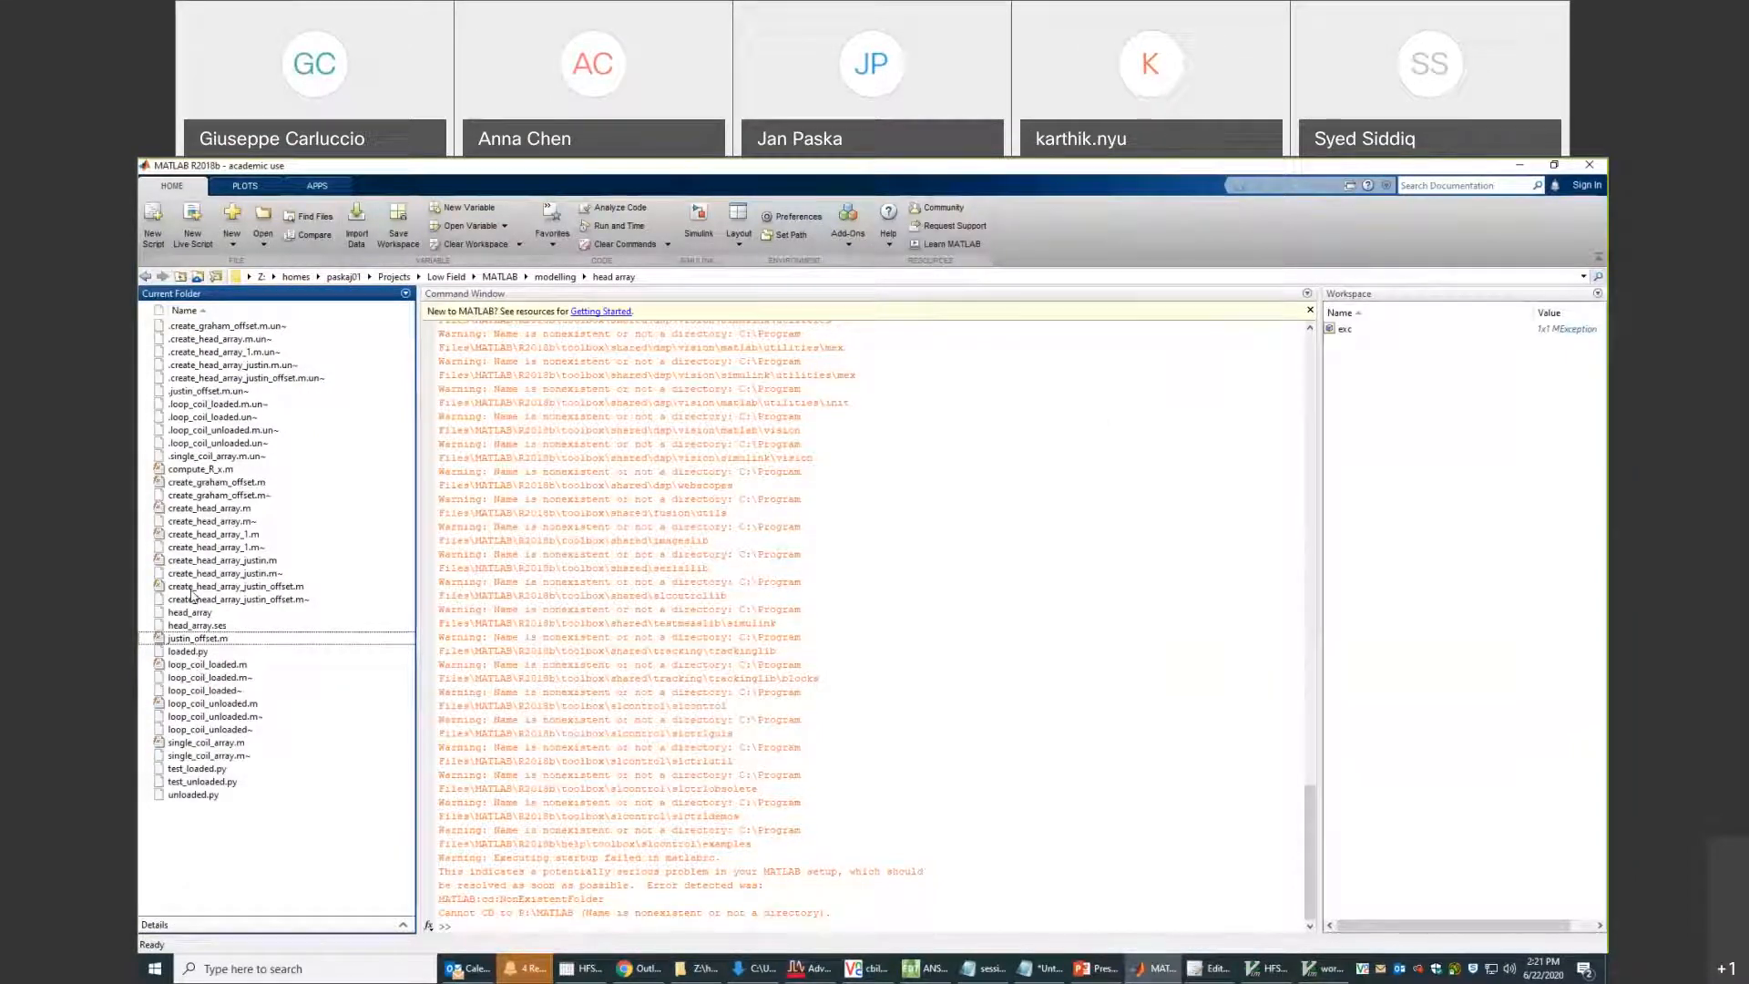
Open create_head_array_1.m from the head array folder and read through its coil definitions.
{"action": "double_click", "coordinate": [223, 534]}
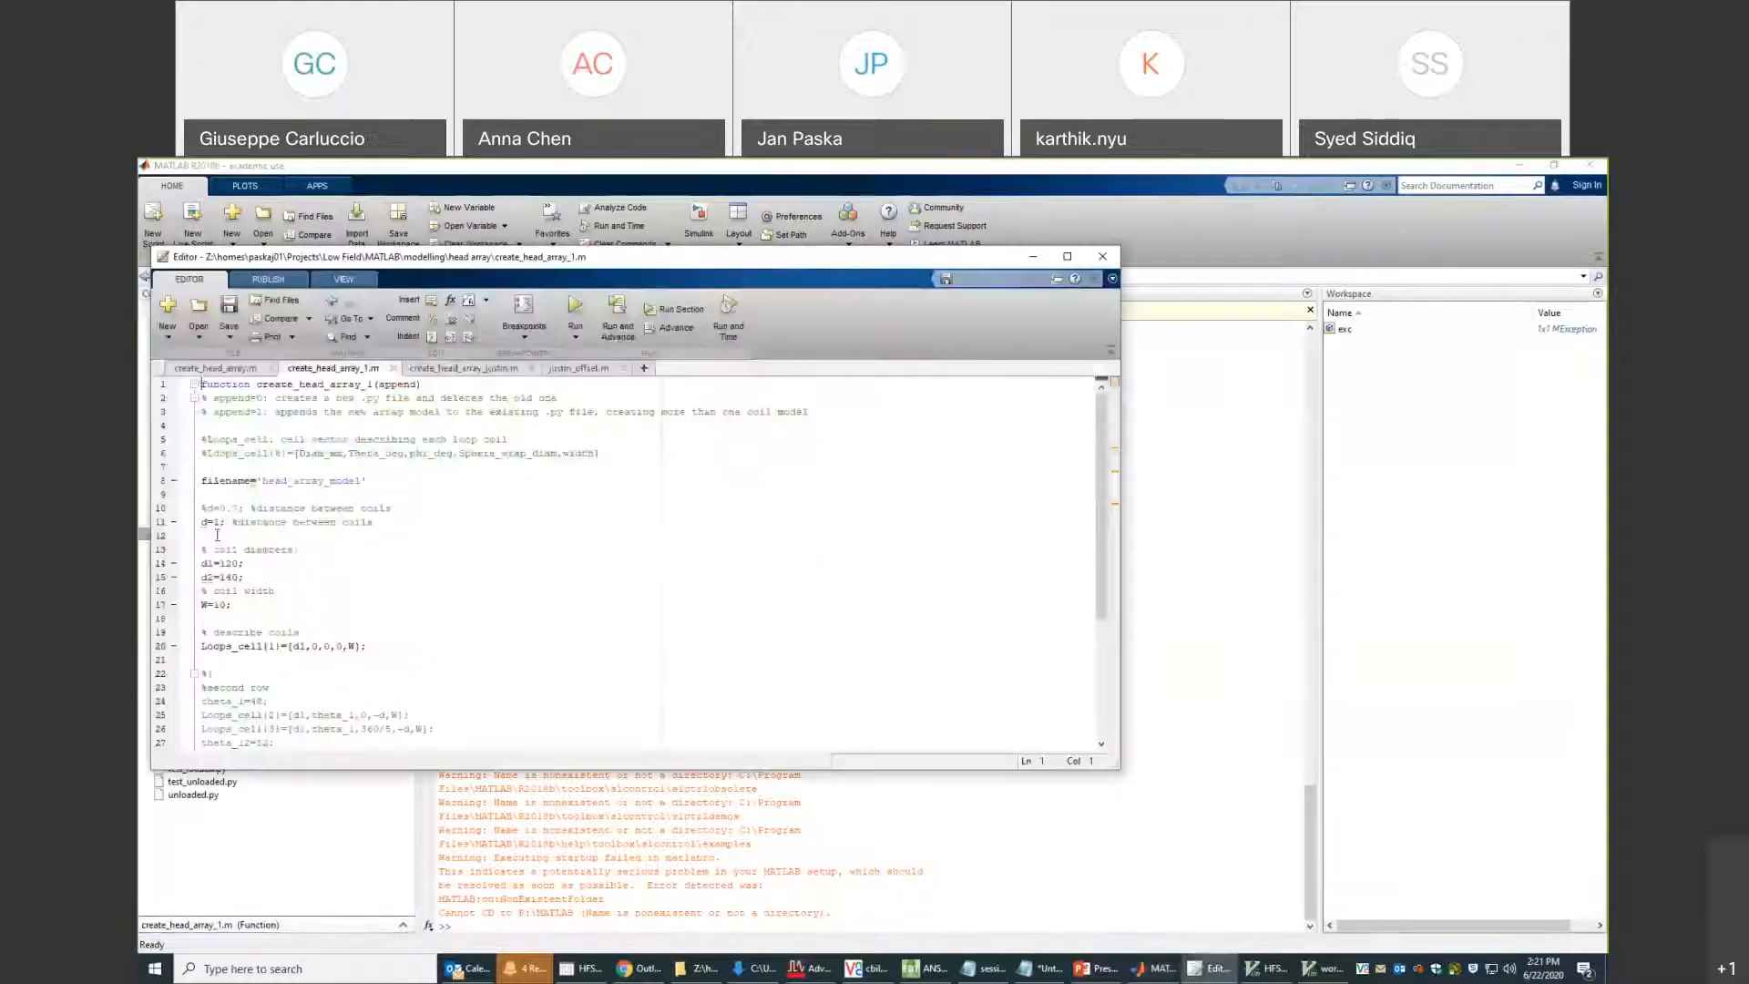
{"action": "scroll", "coordinate": [392, 566], "scroll_direction": "down", "scroll_amount": 6}
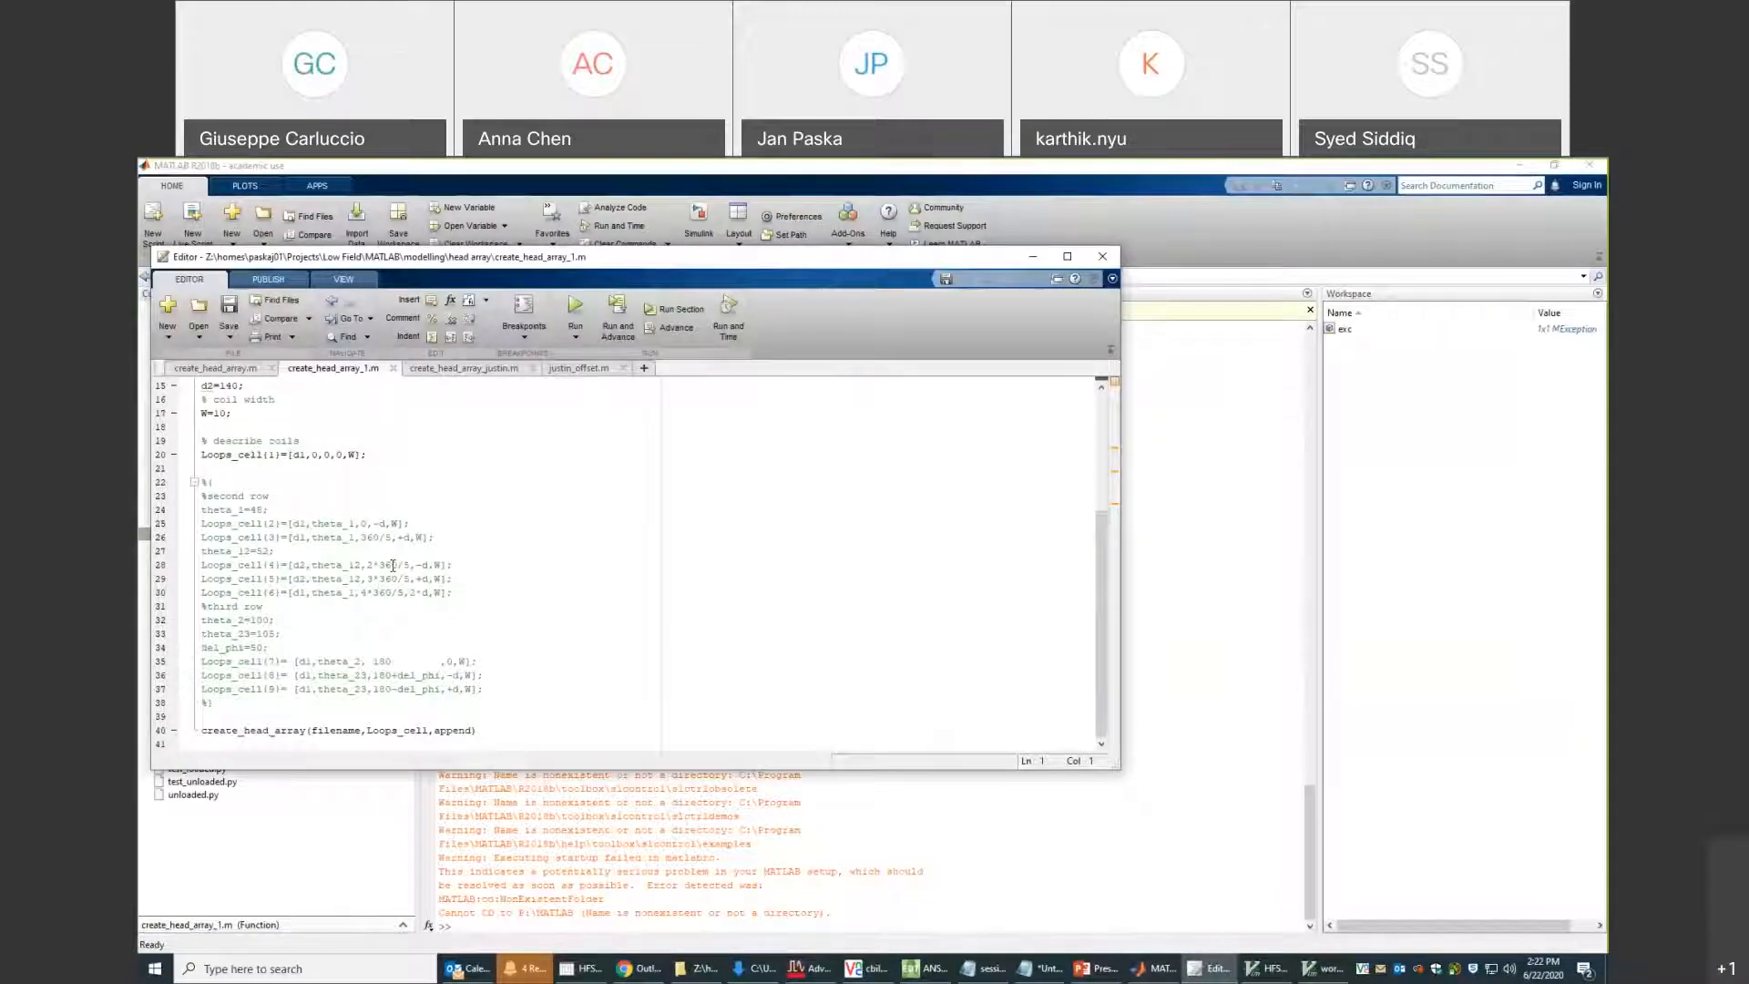
{"action": "scroll", "coordinate": [361, 555], "scroll_direction": "up", "scroll_amount": 4}
{"action": "scroll", "coordinate": [360, 561], "scroll_direction": "down", "scroll_amount": 2}
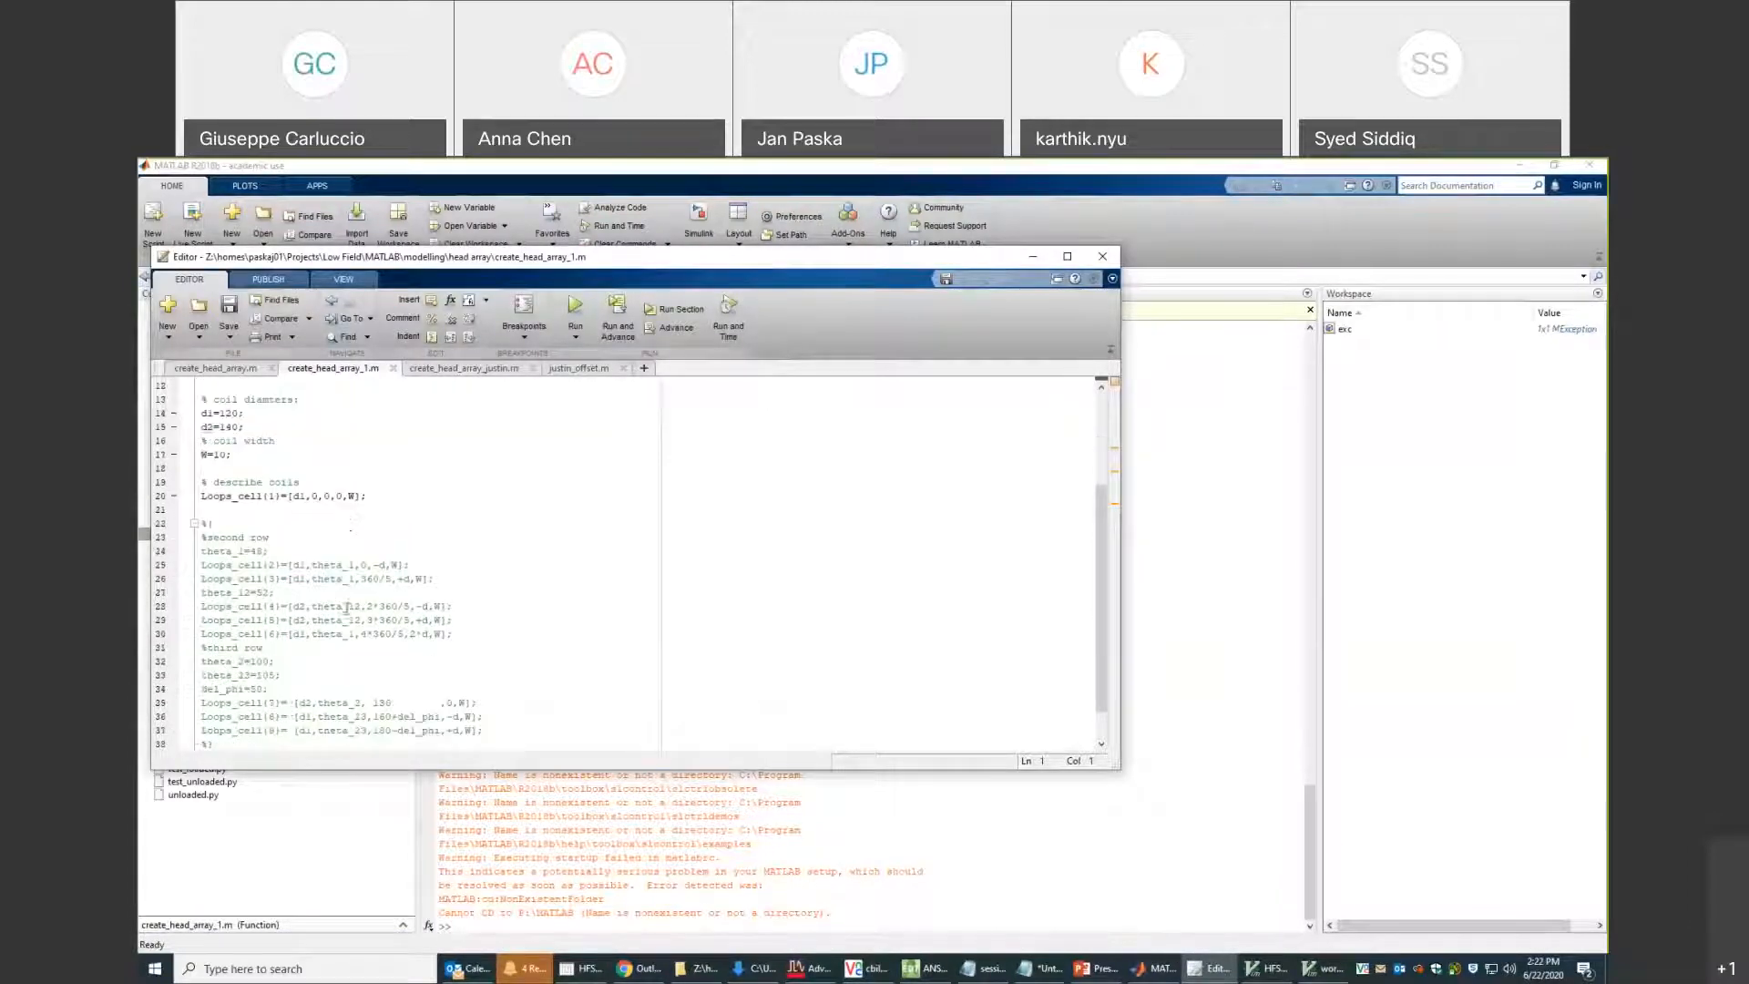
{"action": "left_click", "coordinate": [268, 565]}
{"action": "key", "text": "ctrl+r"}
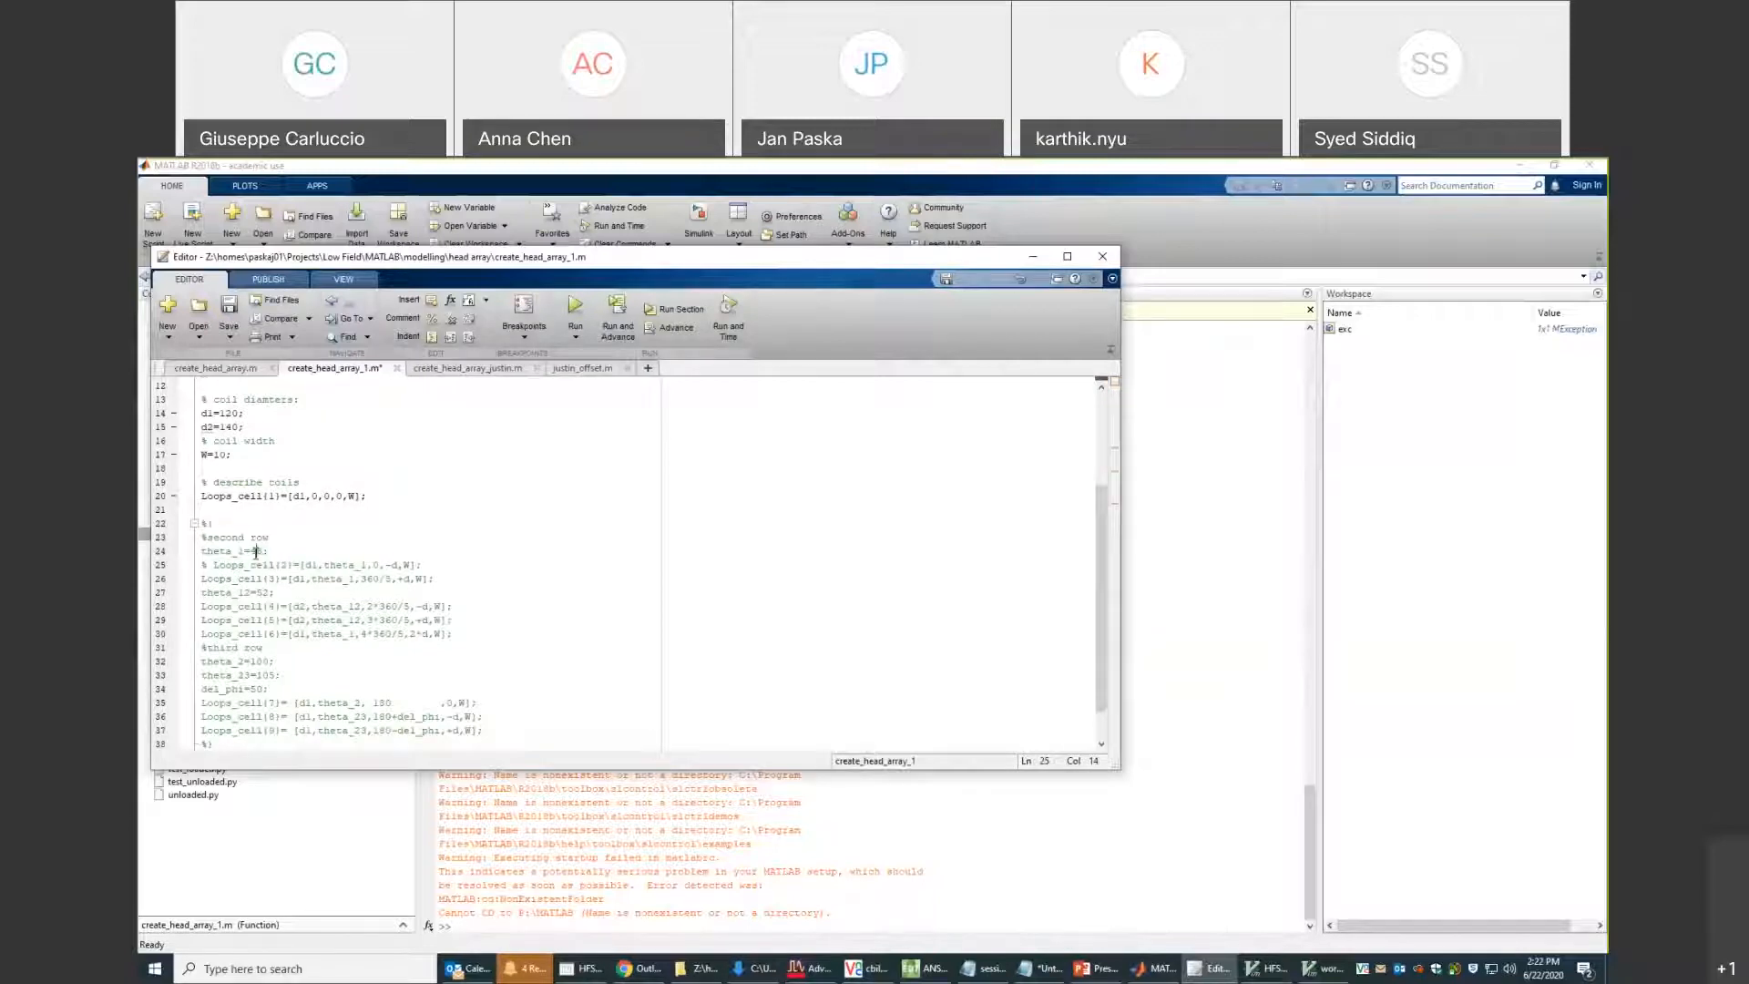
{"action": "key", "text": "ctrl+t"}
Move the %{ block-comment opener from above the second row to below the Loops_cell{2} line, making the second coil active.
{"action": "left_click", "coordinate": [256, 553]}
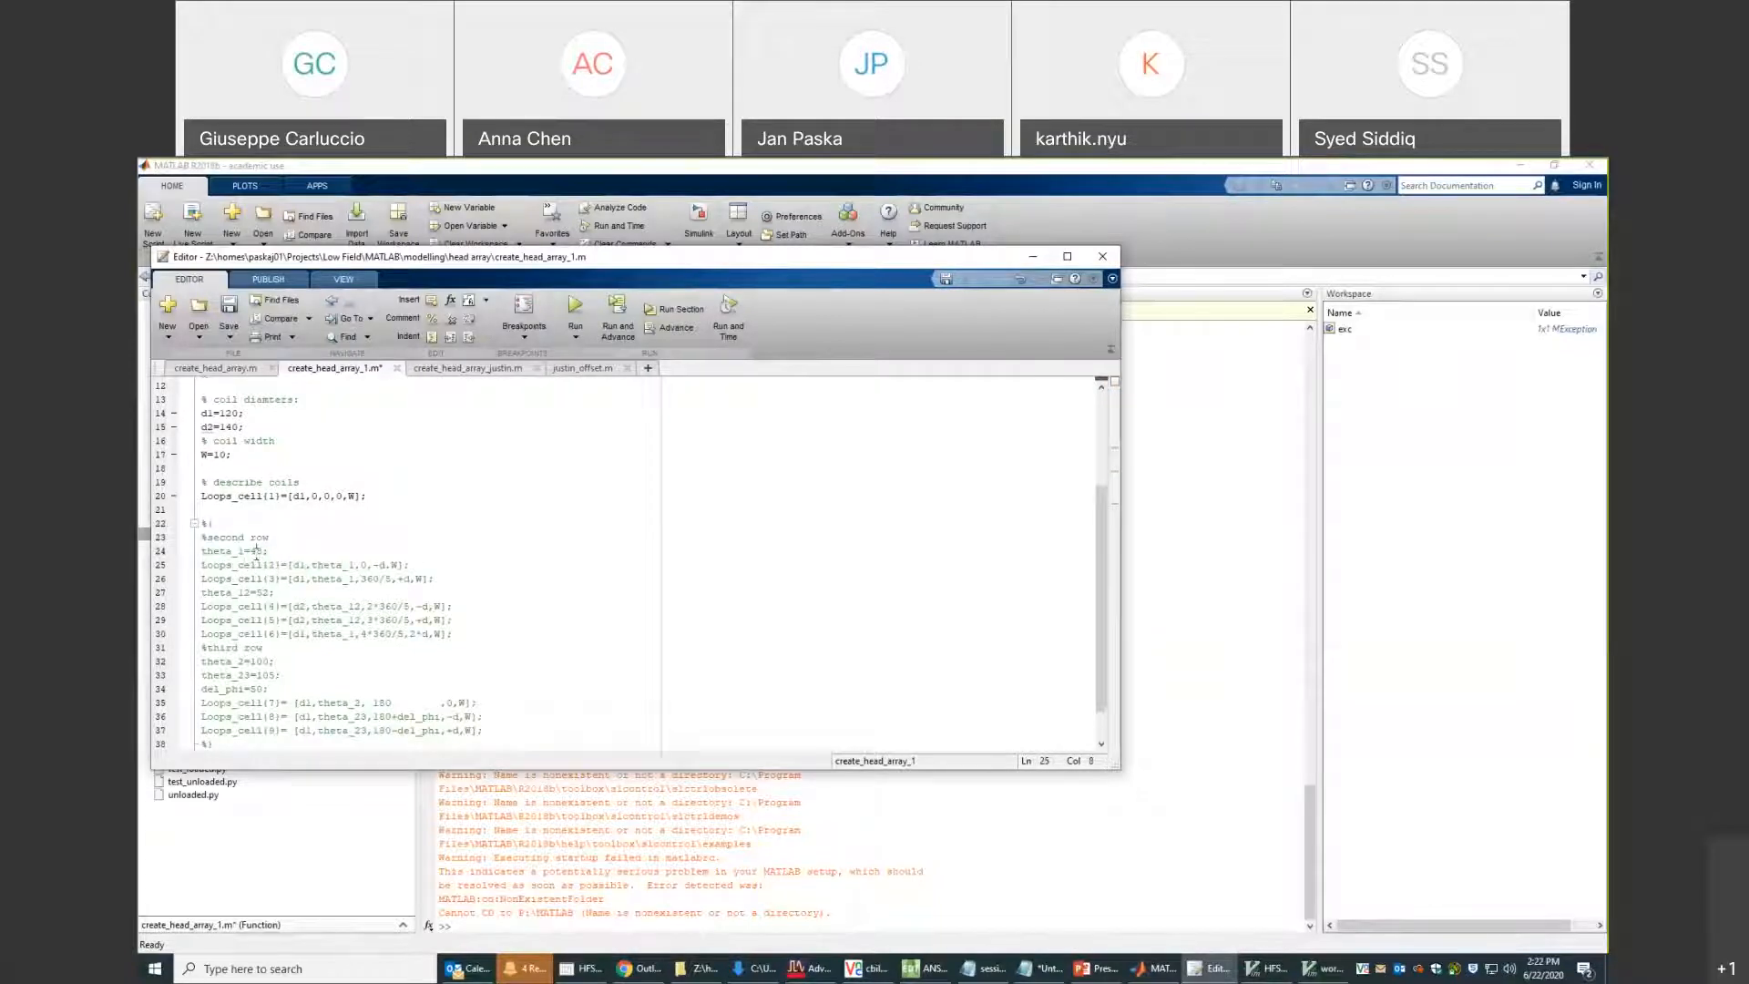
{"action": "key", "text": "BackSpace"}
{"action": "key", "text": "BackSpace"}
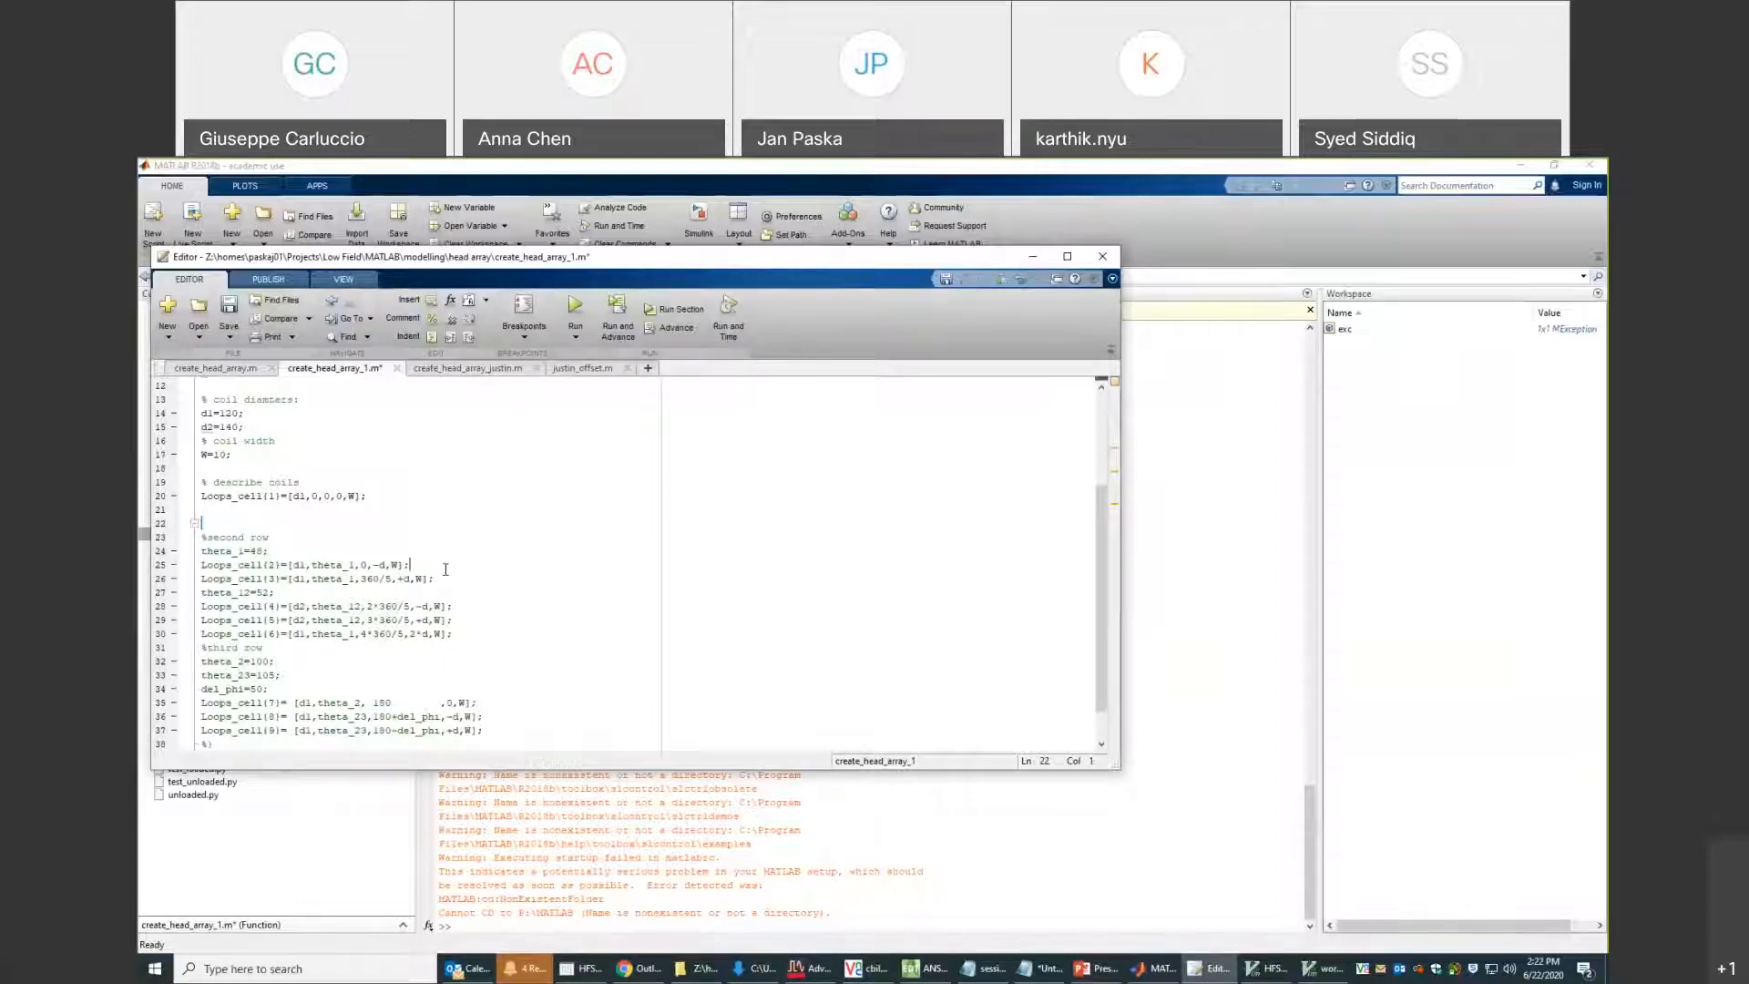
{"action": "left_click", "coordinate": [445, 569]}
{"action": "key", "text": "Return"}
{"action": "type", "text": "%{"}
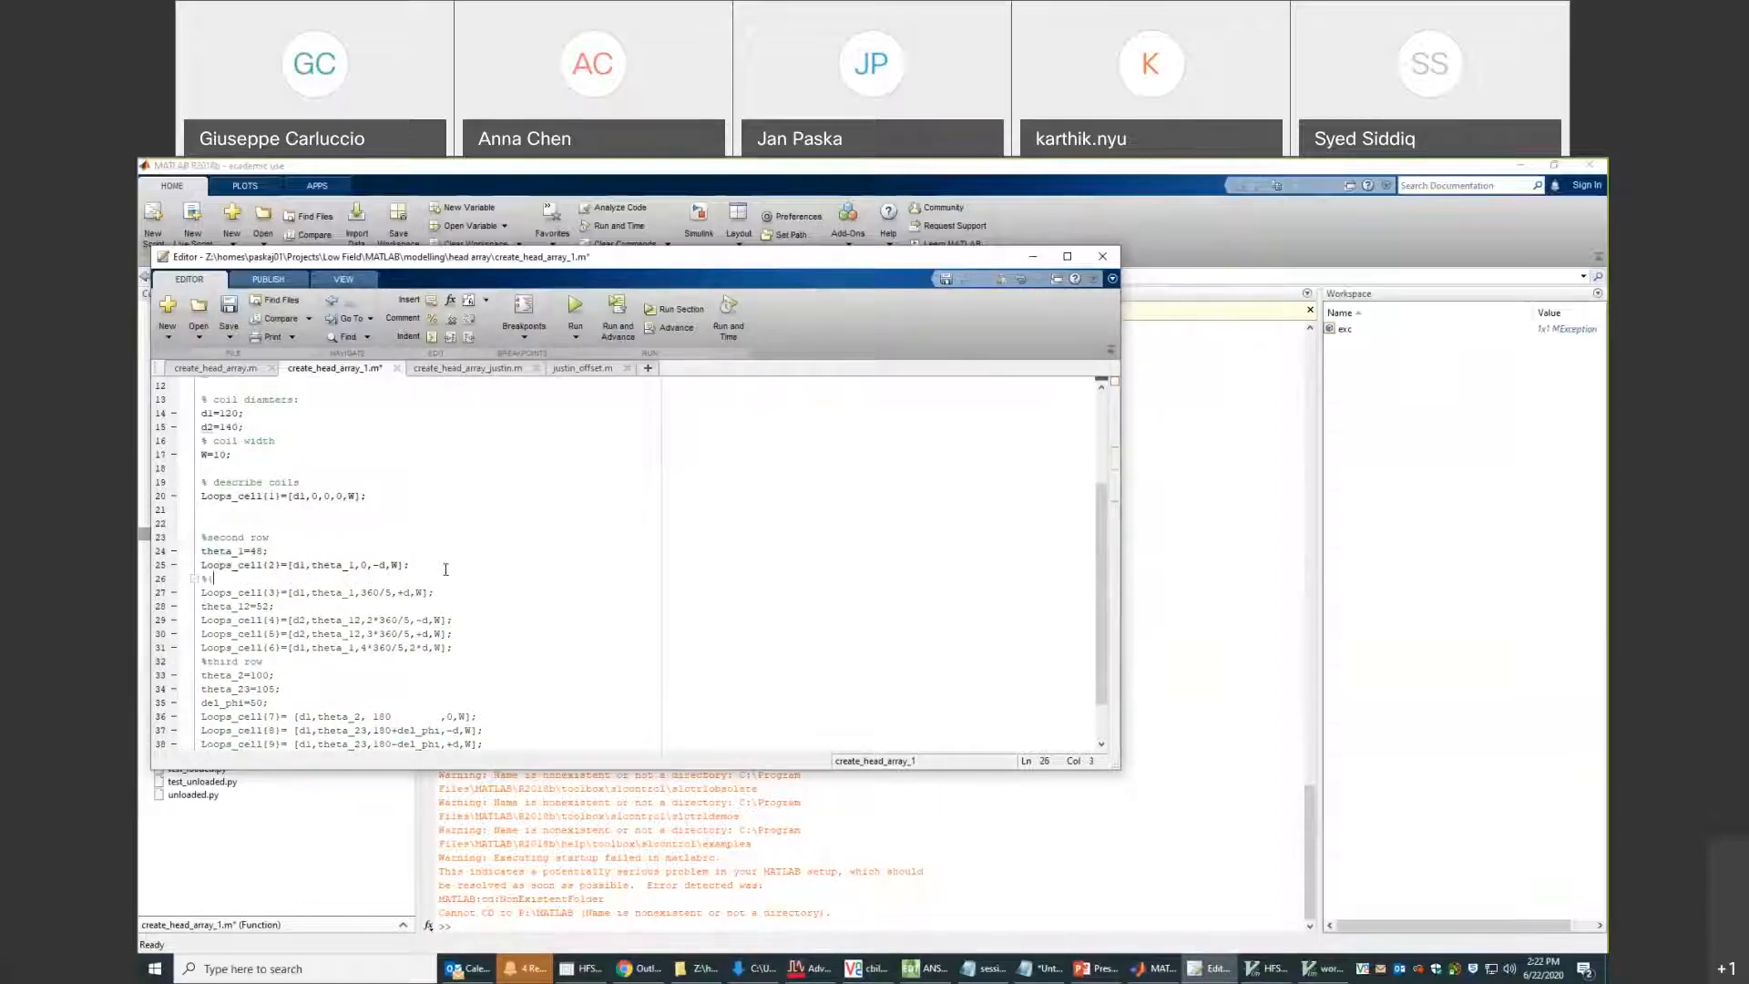
Examine the coil parameters in create_head_array_1.m and where Loops_cell is passed to the create_head_array call.
{"action": "scroll", "coordinate": [297, 505], "scroll_direction": "down", "scroll_amount": 1}
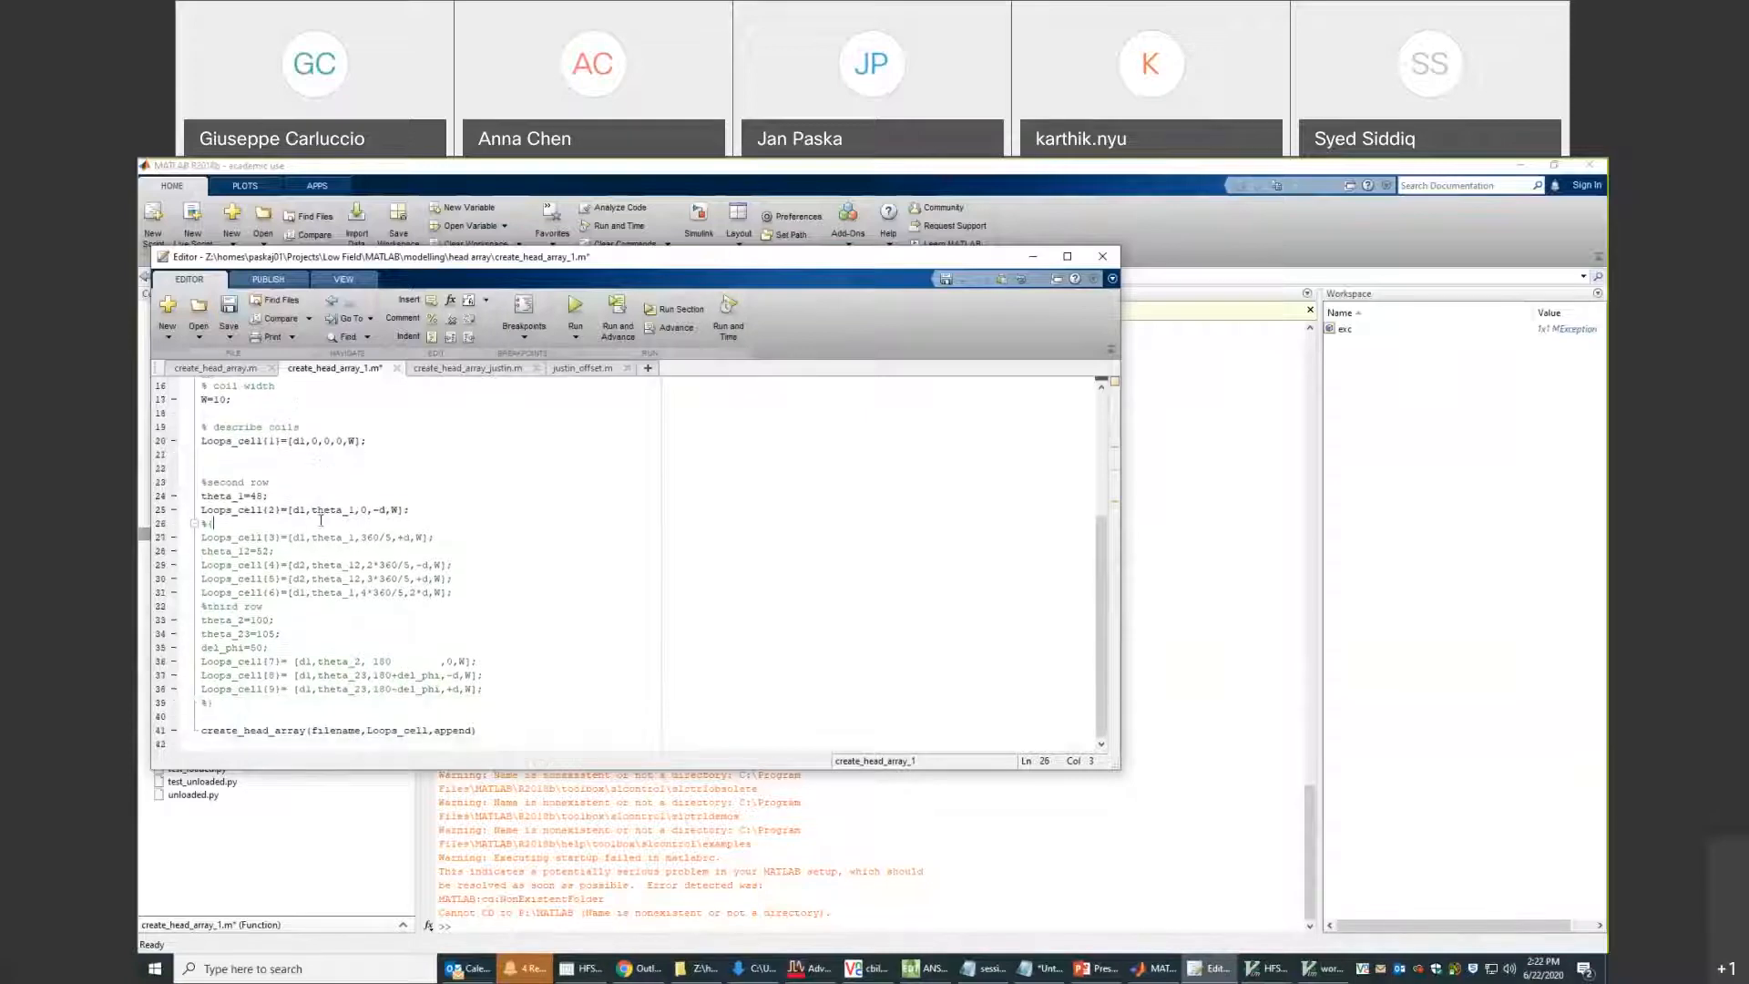
{"action": "scroll", "coordinate": [320, 521], "scroll_direction": "up", "scroll_amount": 4}
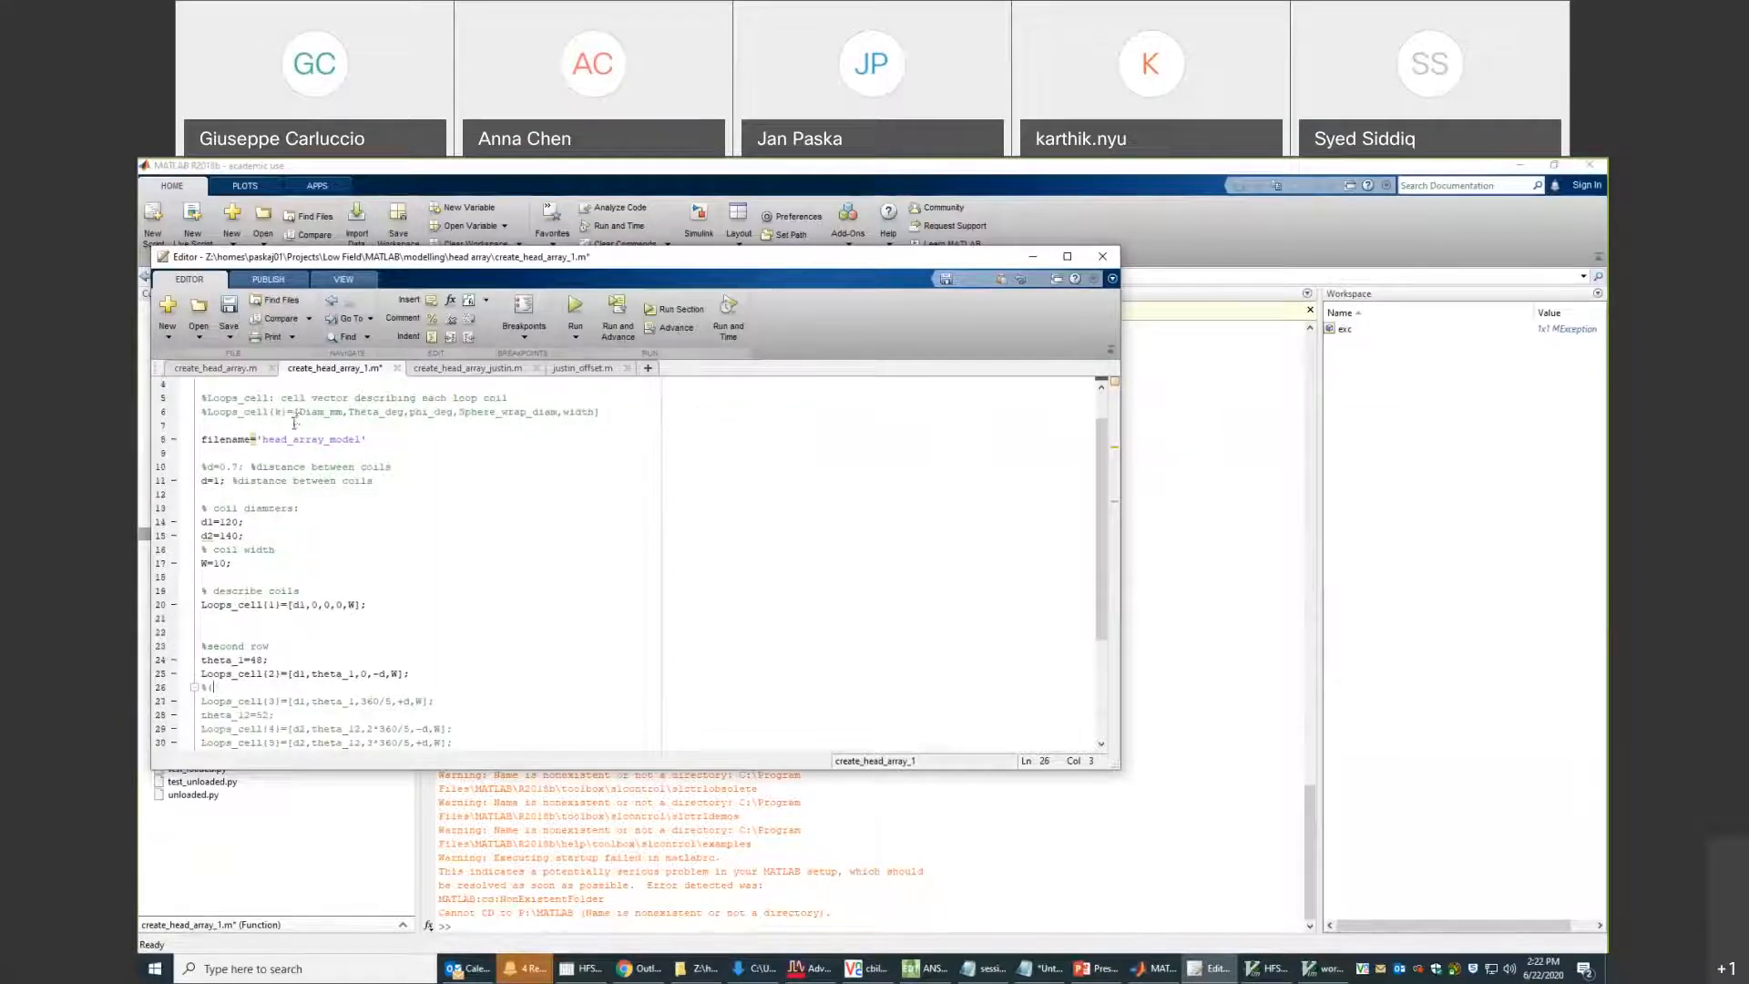
{"action": "scroll", "coordinate": [301, 437], "scroll_direction": "down", "scroll_amount": 4}
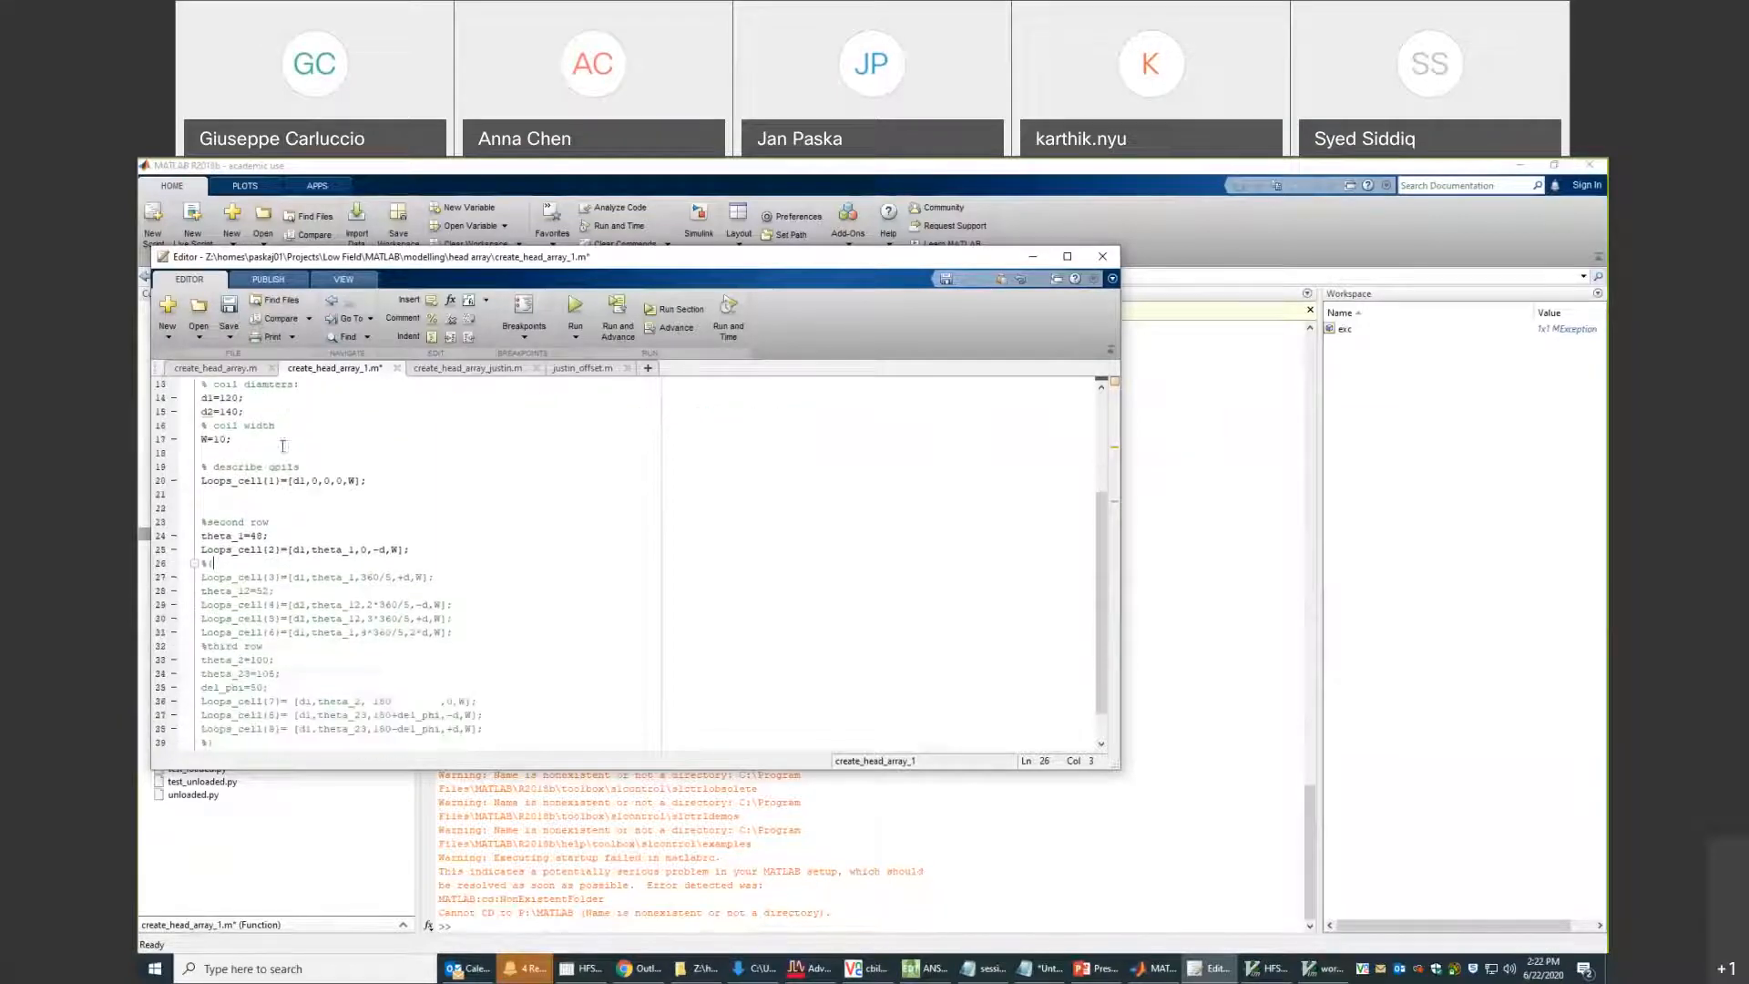
{"action": "left_click", "coordinate": [219, 481]}
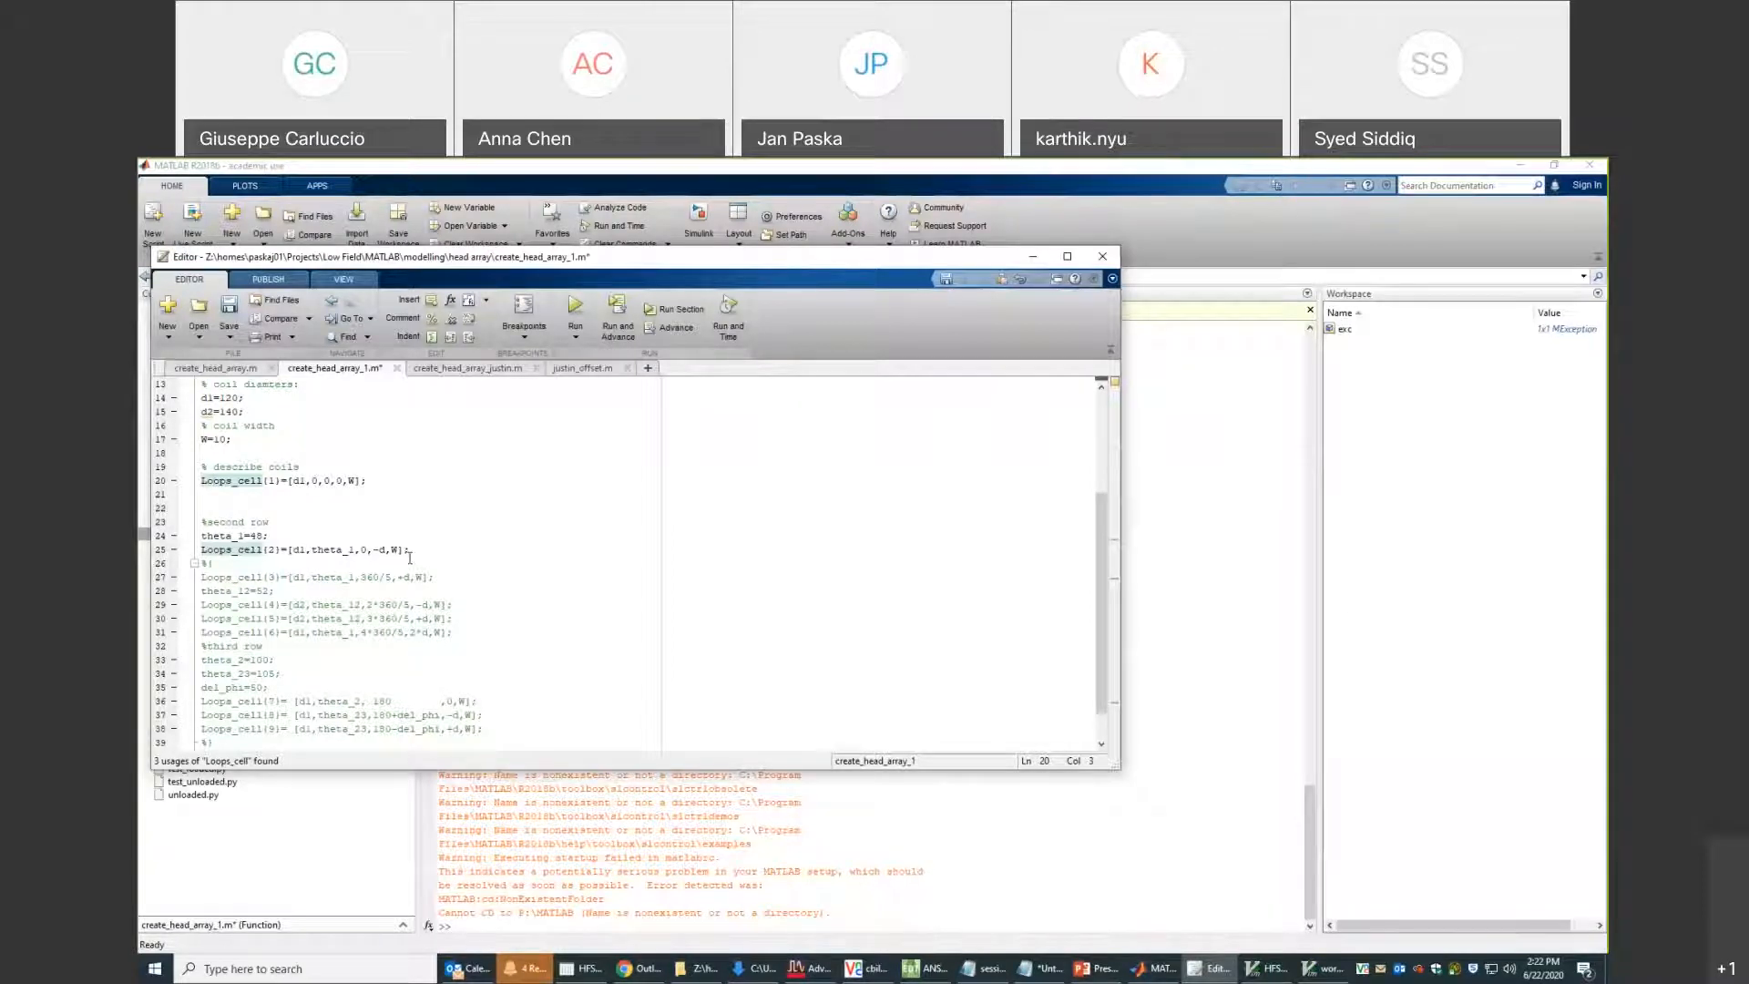
{"action": "scroll", "coordinate": [409, 558], "scroll_direction": "down", "scroll_amount": 1}
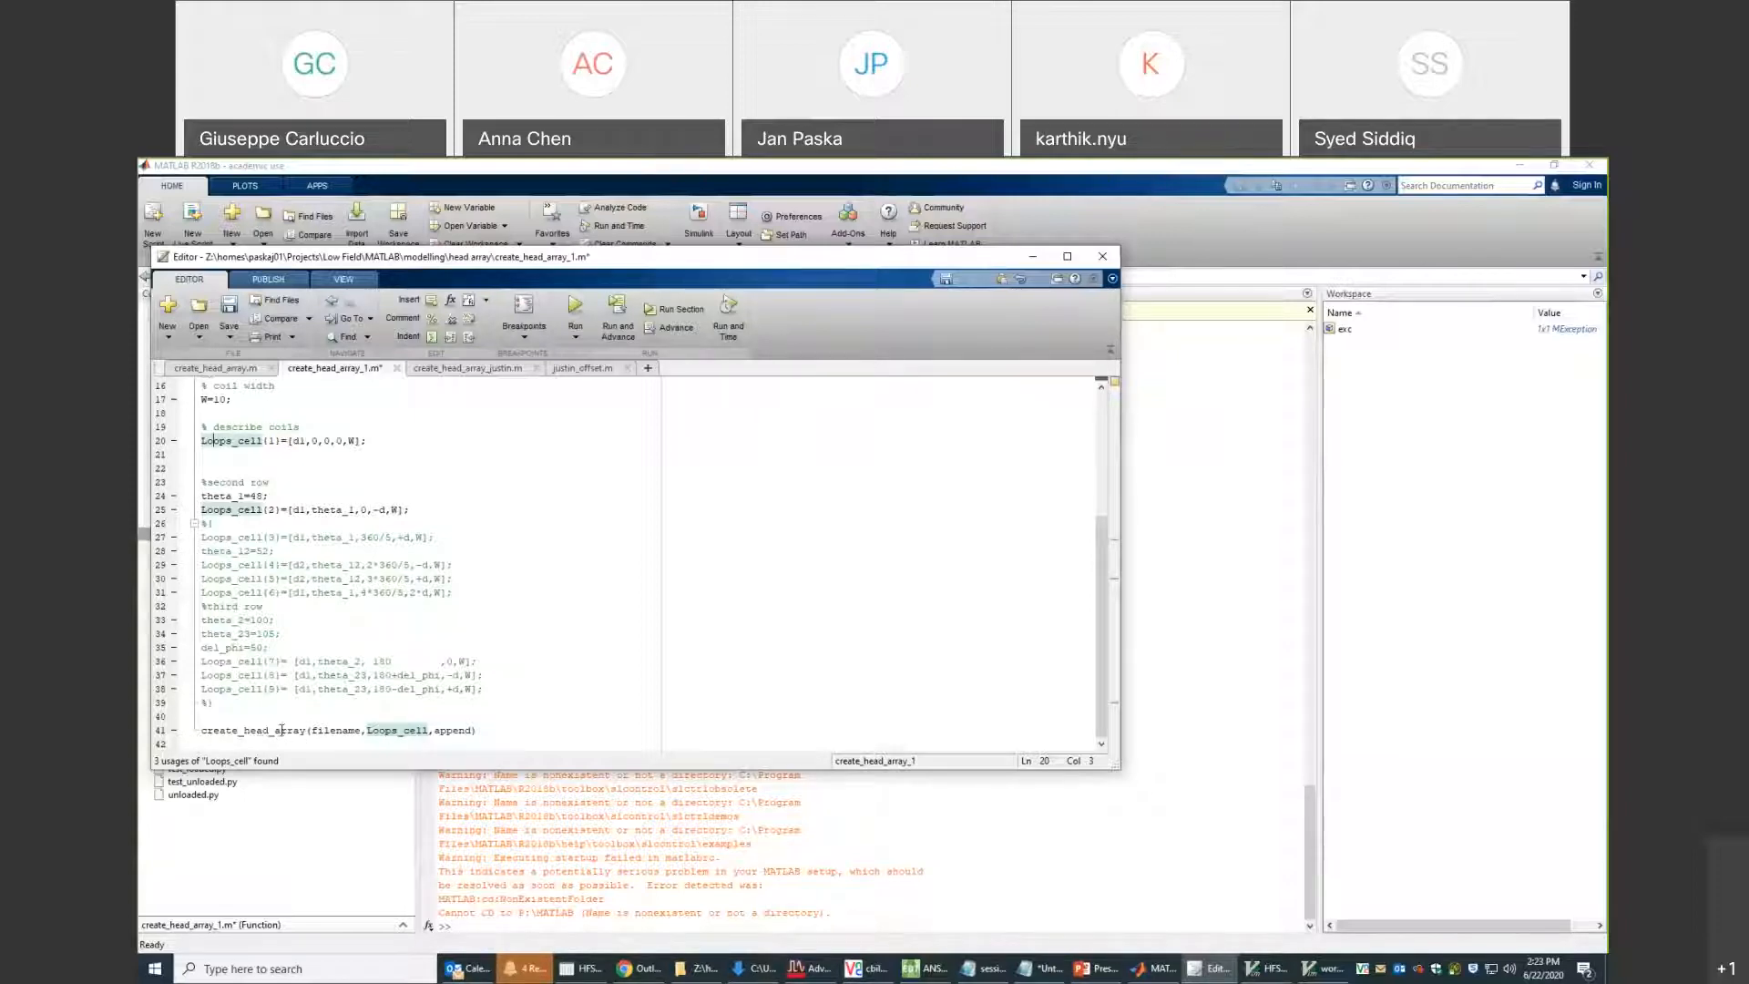
Bring up create_head_array.m in a maximized editor and examine its parameter, file-writing and HFSS initialization code.
{"action": "left_click", "coordinate": [229, 372]}
{"action": "scroll", "coordinate": [337, 539], "scroll_direction": "down", "scroll_amount": 5}
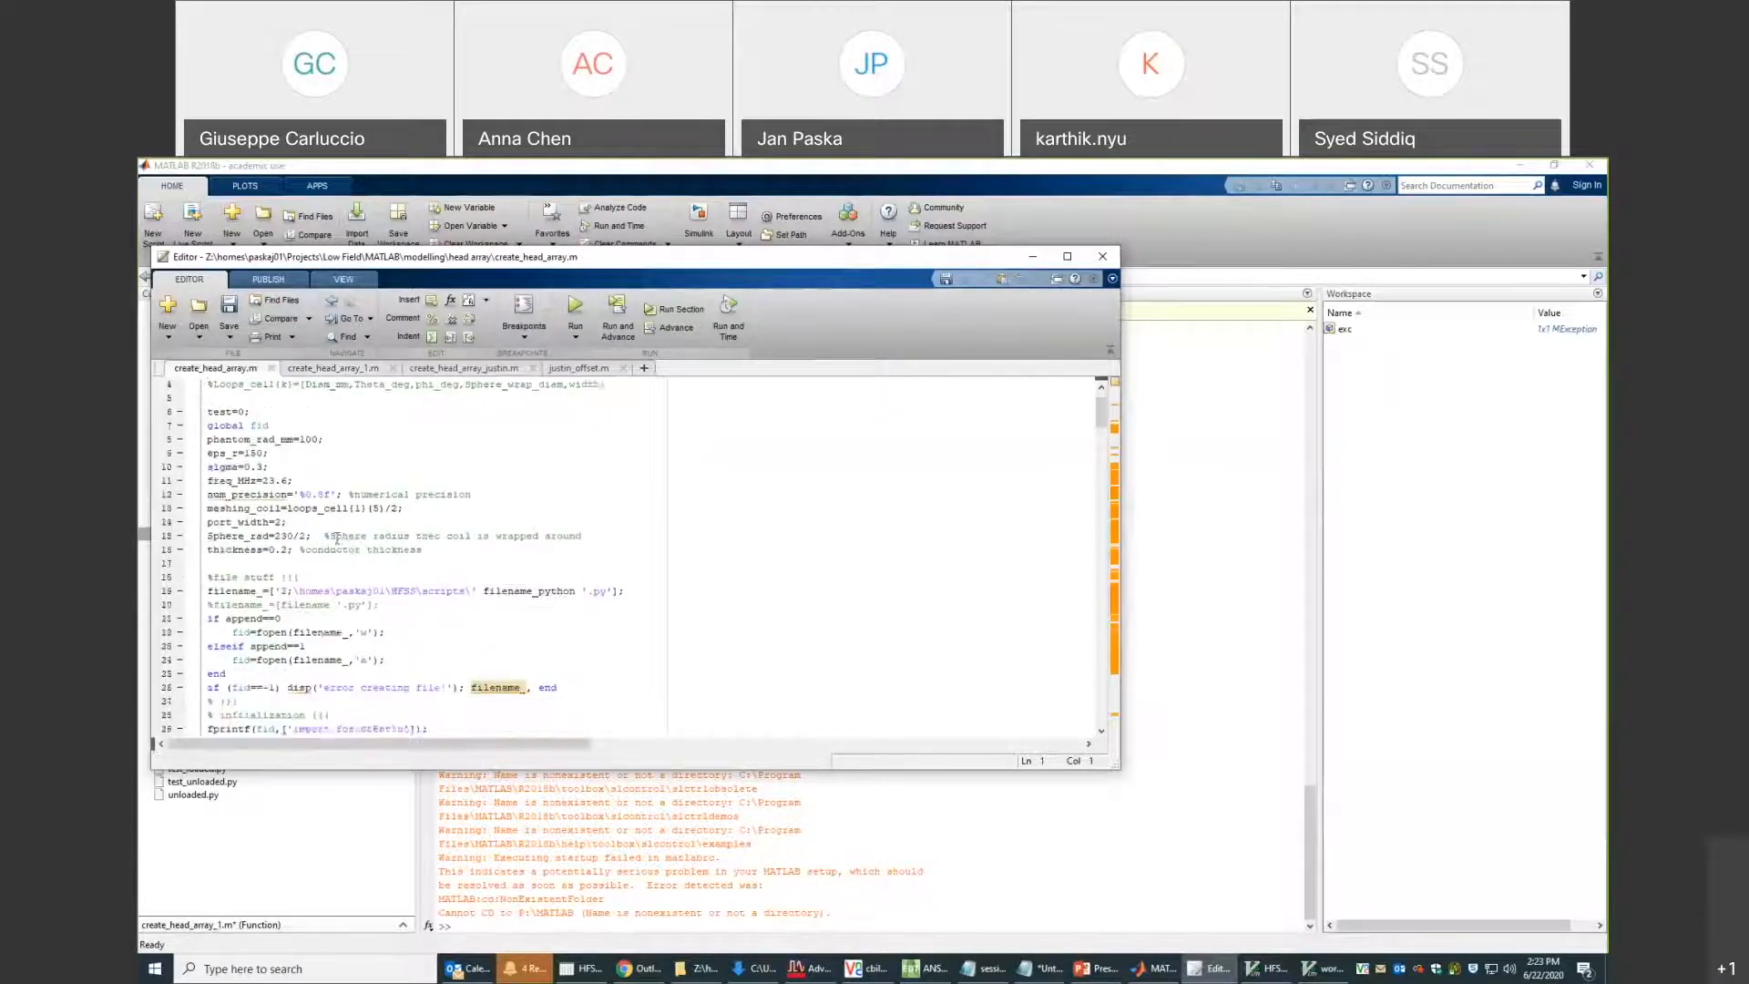
{"action": "scroll", "coordinate": [337, 539], "scroll_direction": "down", "scroll_amount": 1}
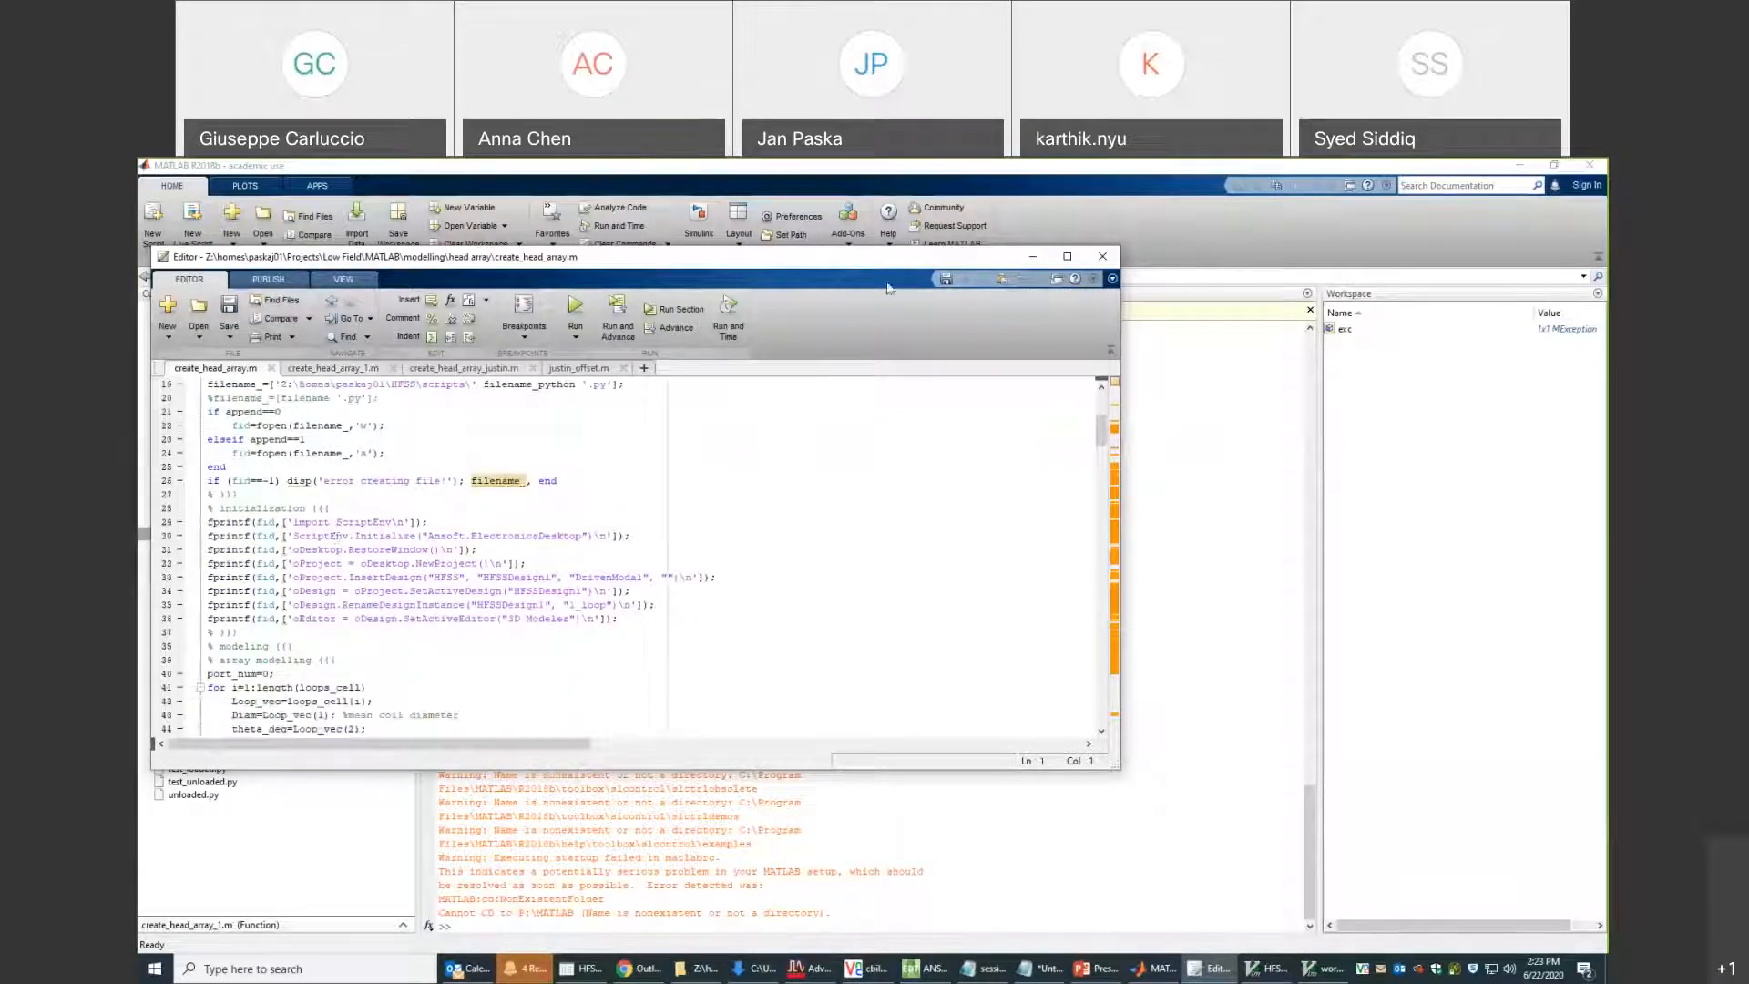
{"action": "double_click", "coordinate": [838, 256]}
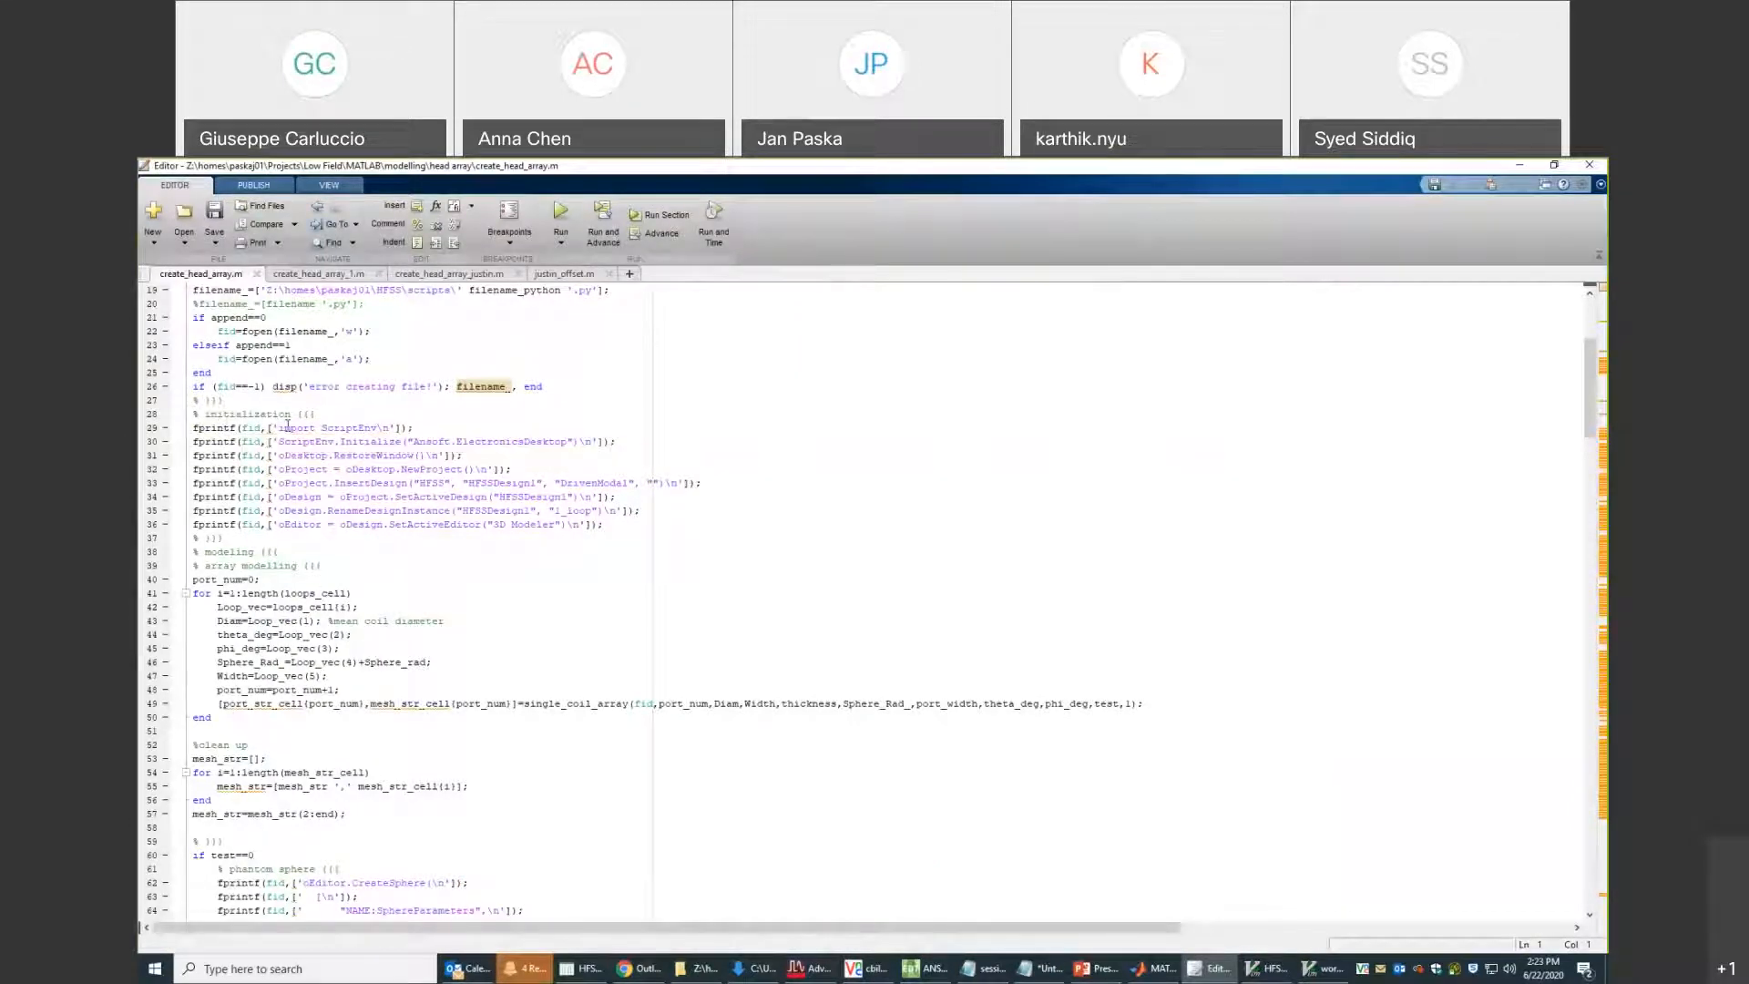
{"action": "scroll", "coordinate": [522, 423], "scroll_direction": "up", "scroll_amount": 3}
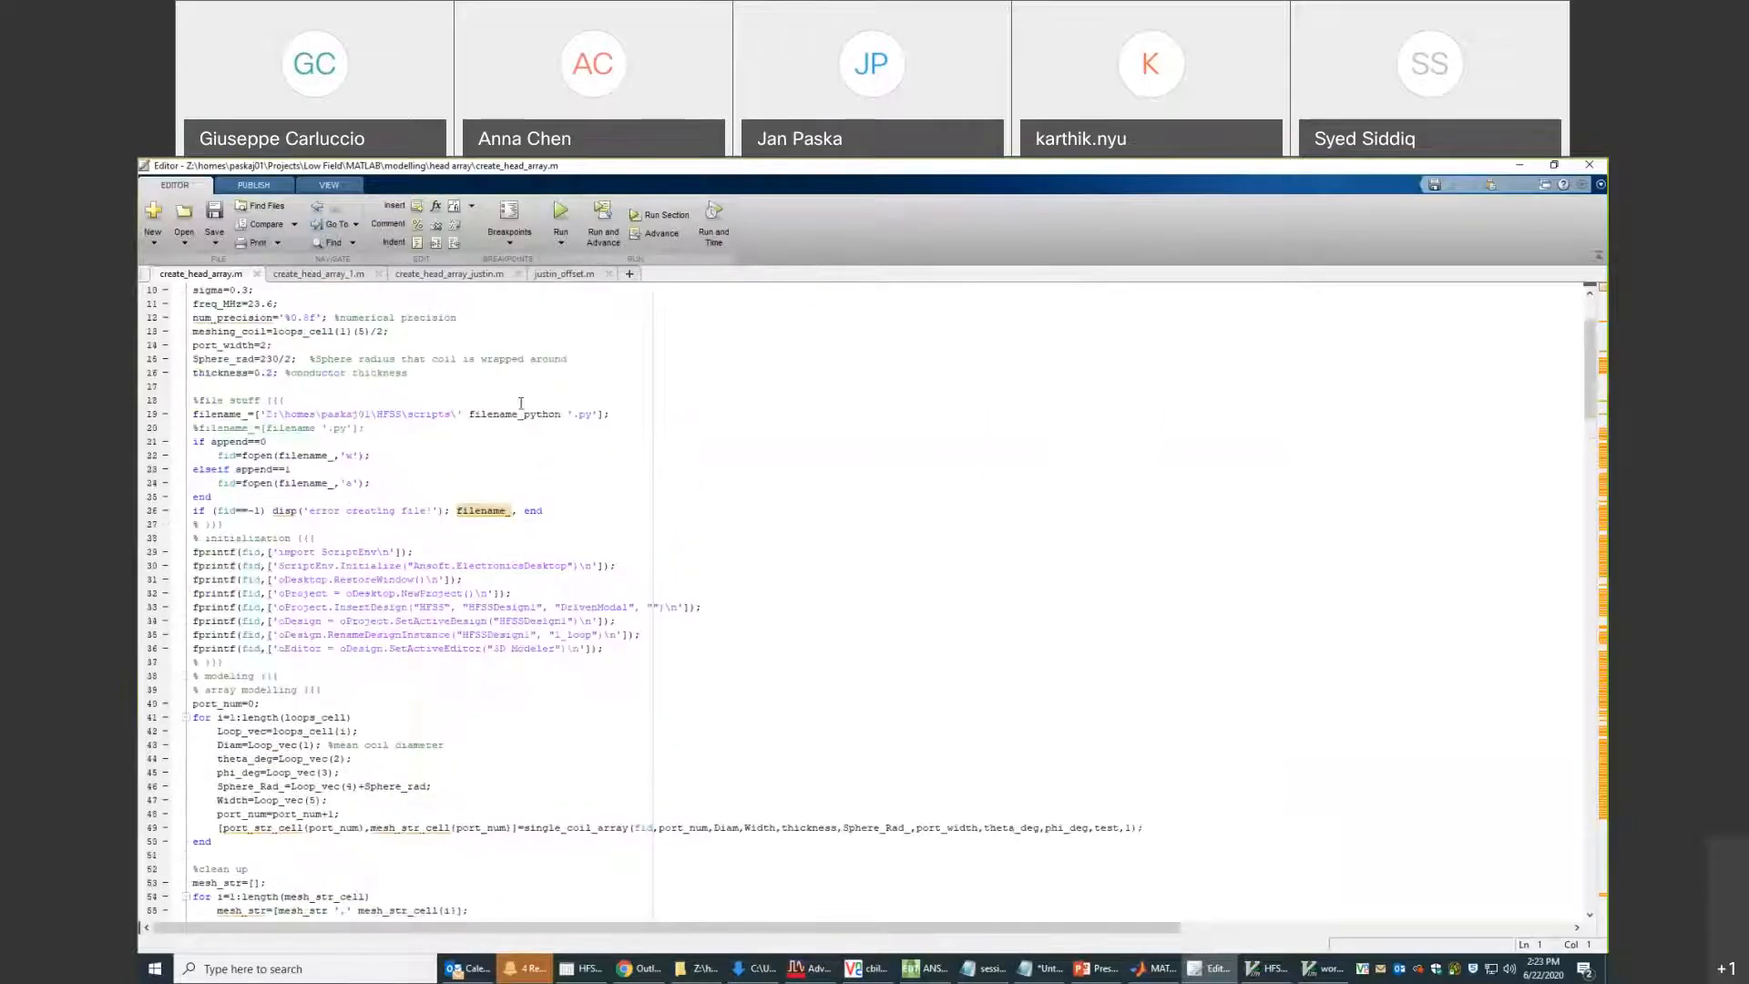
{"action": "scroll", "coordinate": [522, 424], "scroll_direction": "up", "scroll_amount": 2}
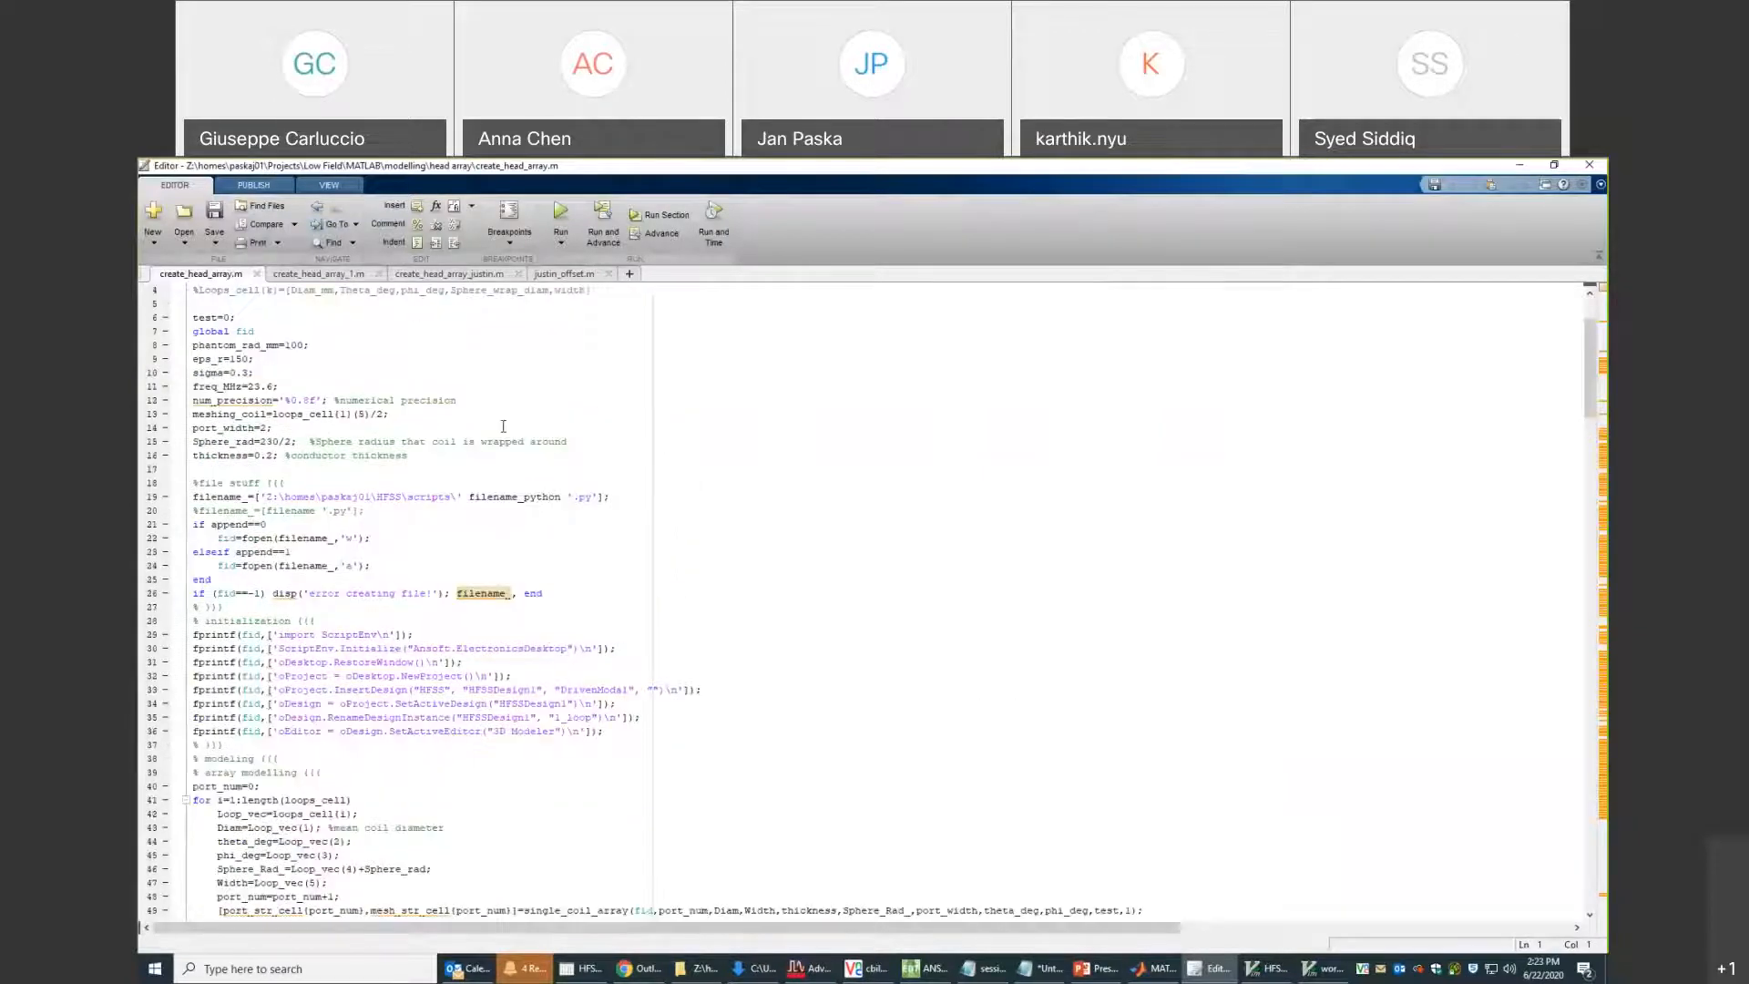
Check the filename set in create_head_array_1.m, and compare the initialization lines of create_head_array.m with the workshop4.py script.
{"action": "left_click", "coordinate": [305, 276]}
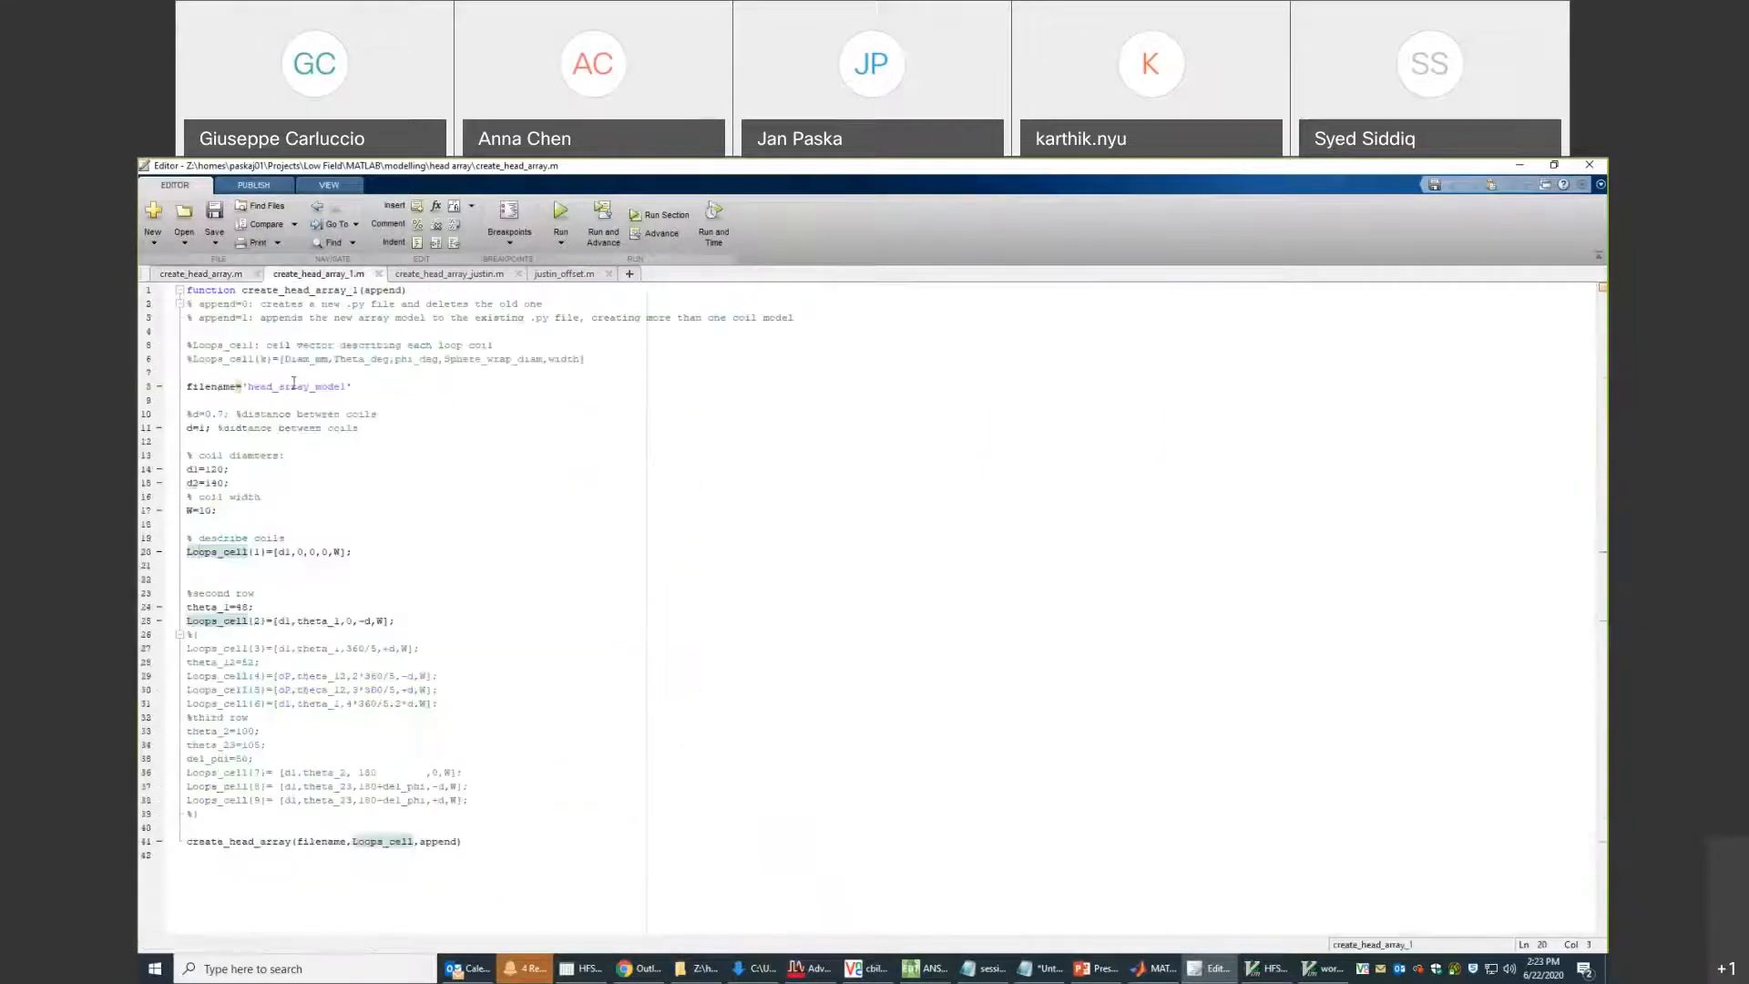
{"action": "double_click", "coordinate": [296, 387]}
{"action": "left_click", "coordinate": [204, 273]}
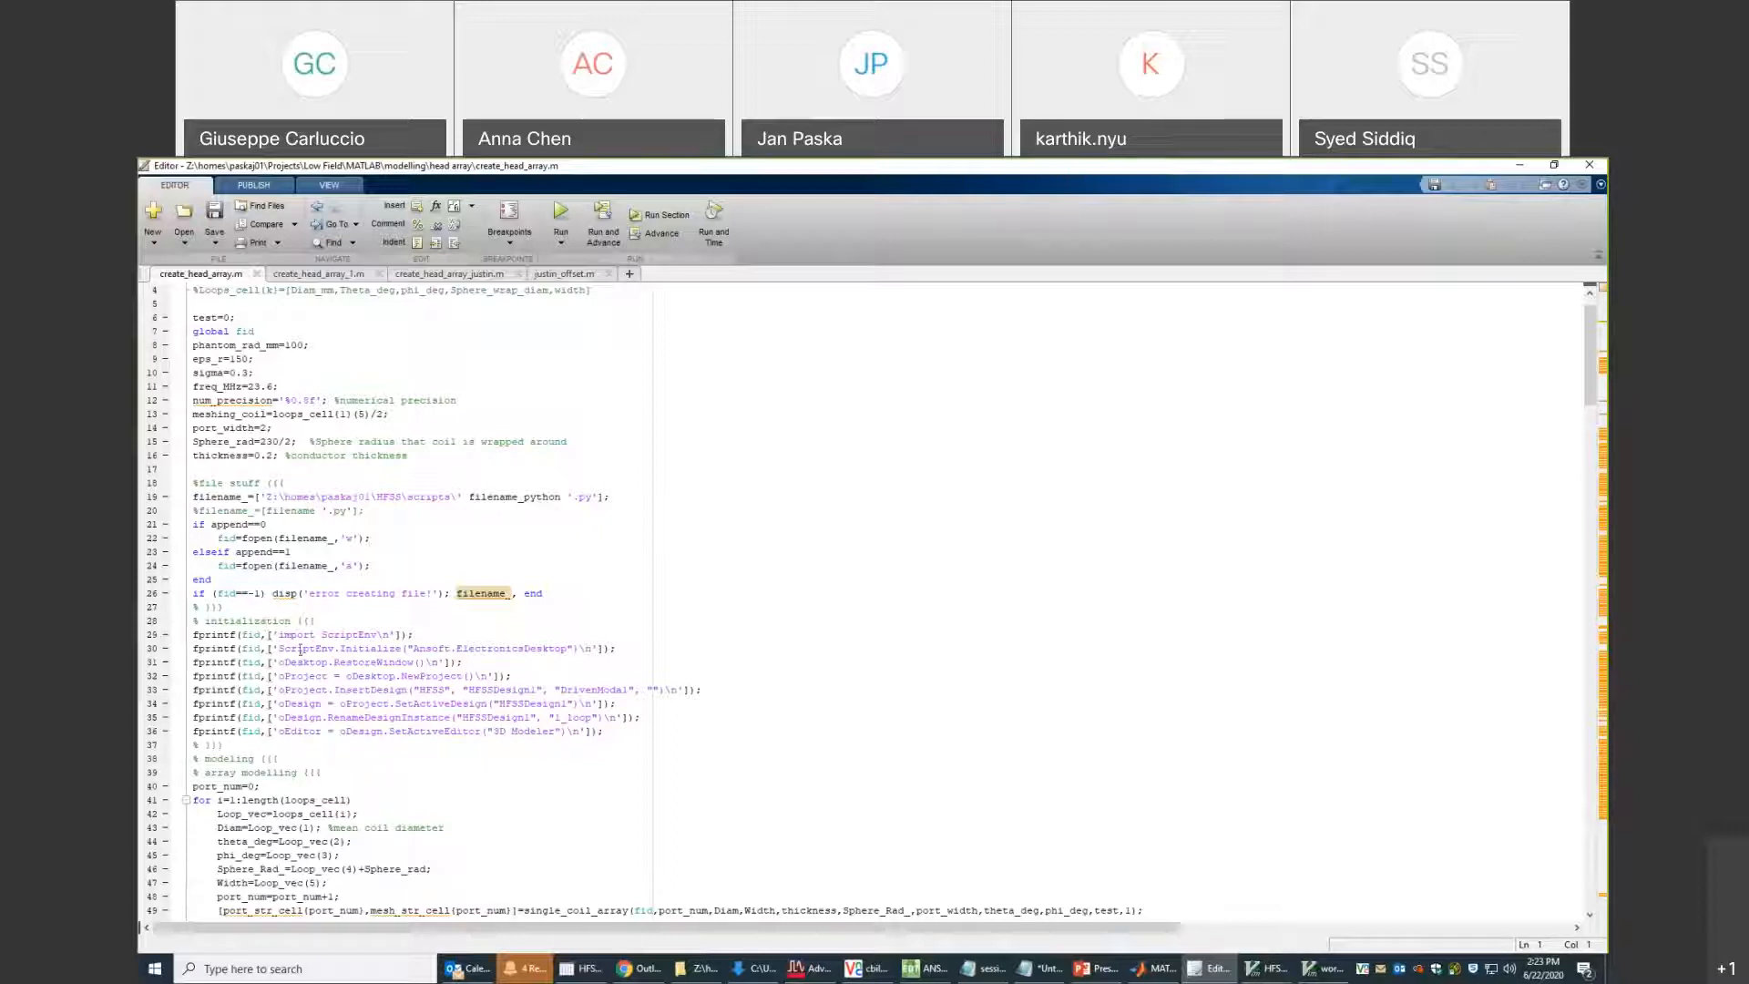
{"action": "left_click", "coordinate": [1324, 970]}
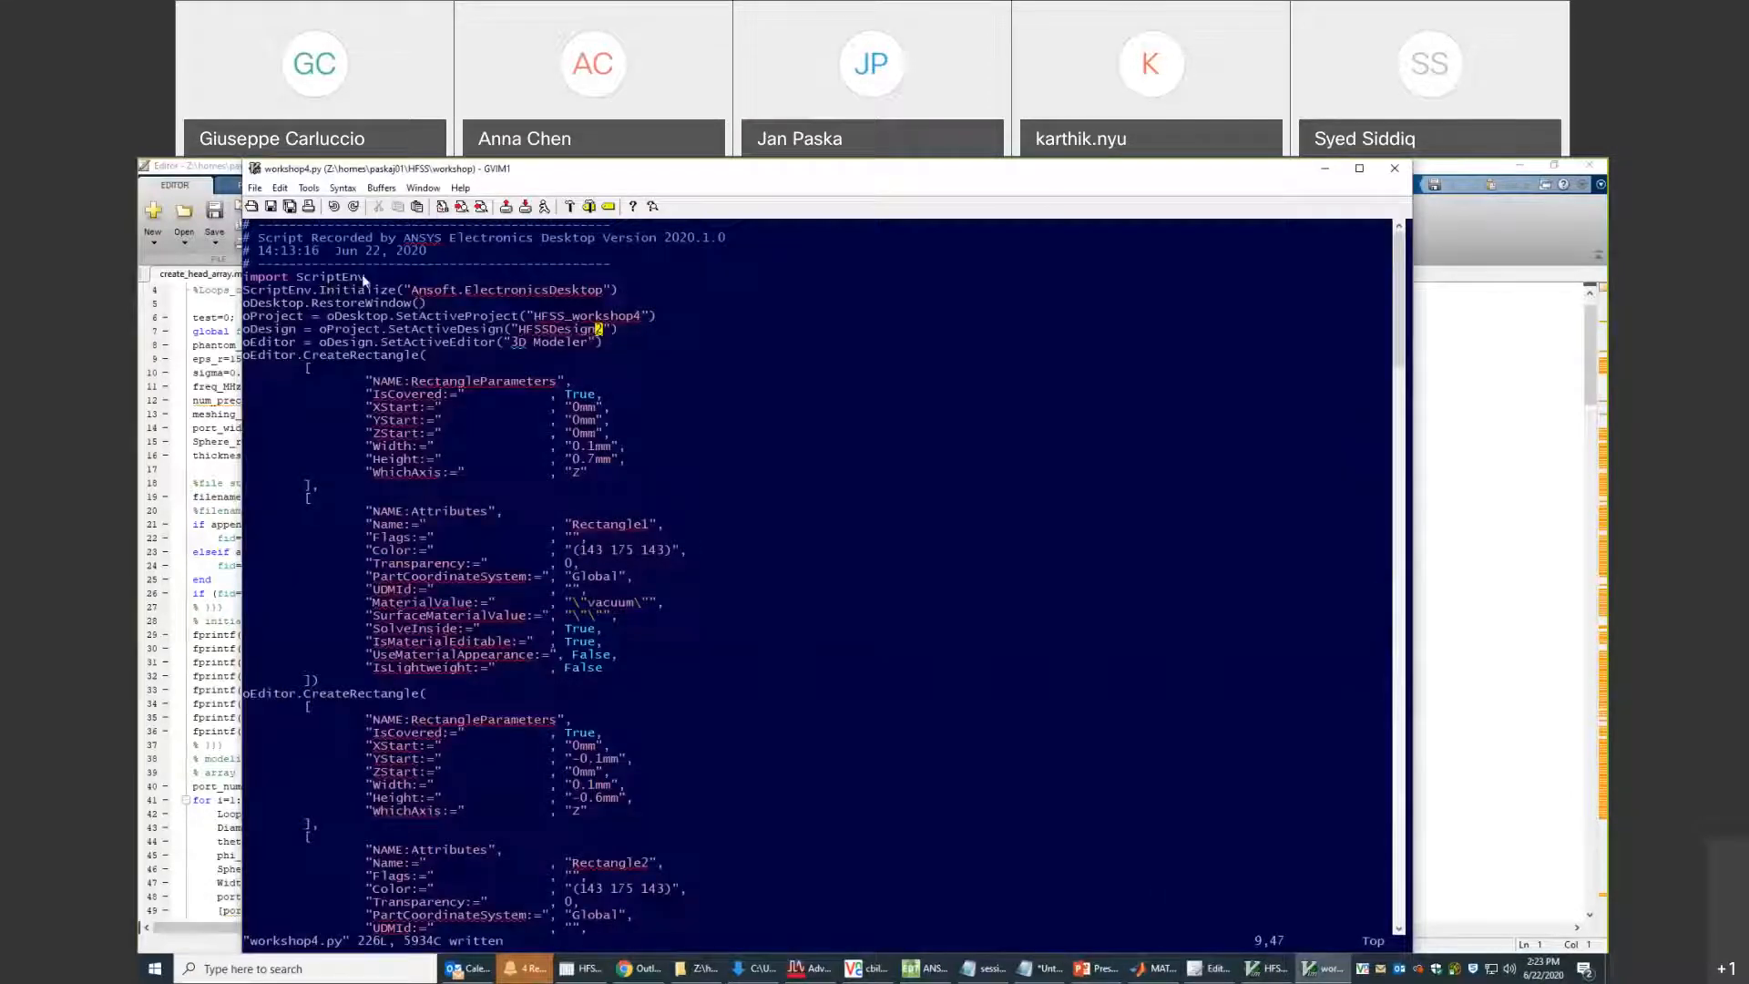
Check the import line of workshop4.py, then examine the initialization, coil array loop and phantom sphere code in create_head_array.m.
{"action": "left_click_drag", "start_coordinate": [363, 278], "coordinate": [246, 277]}
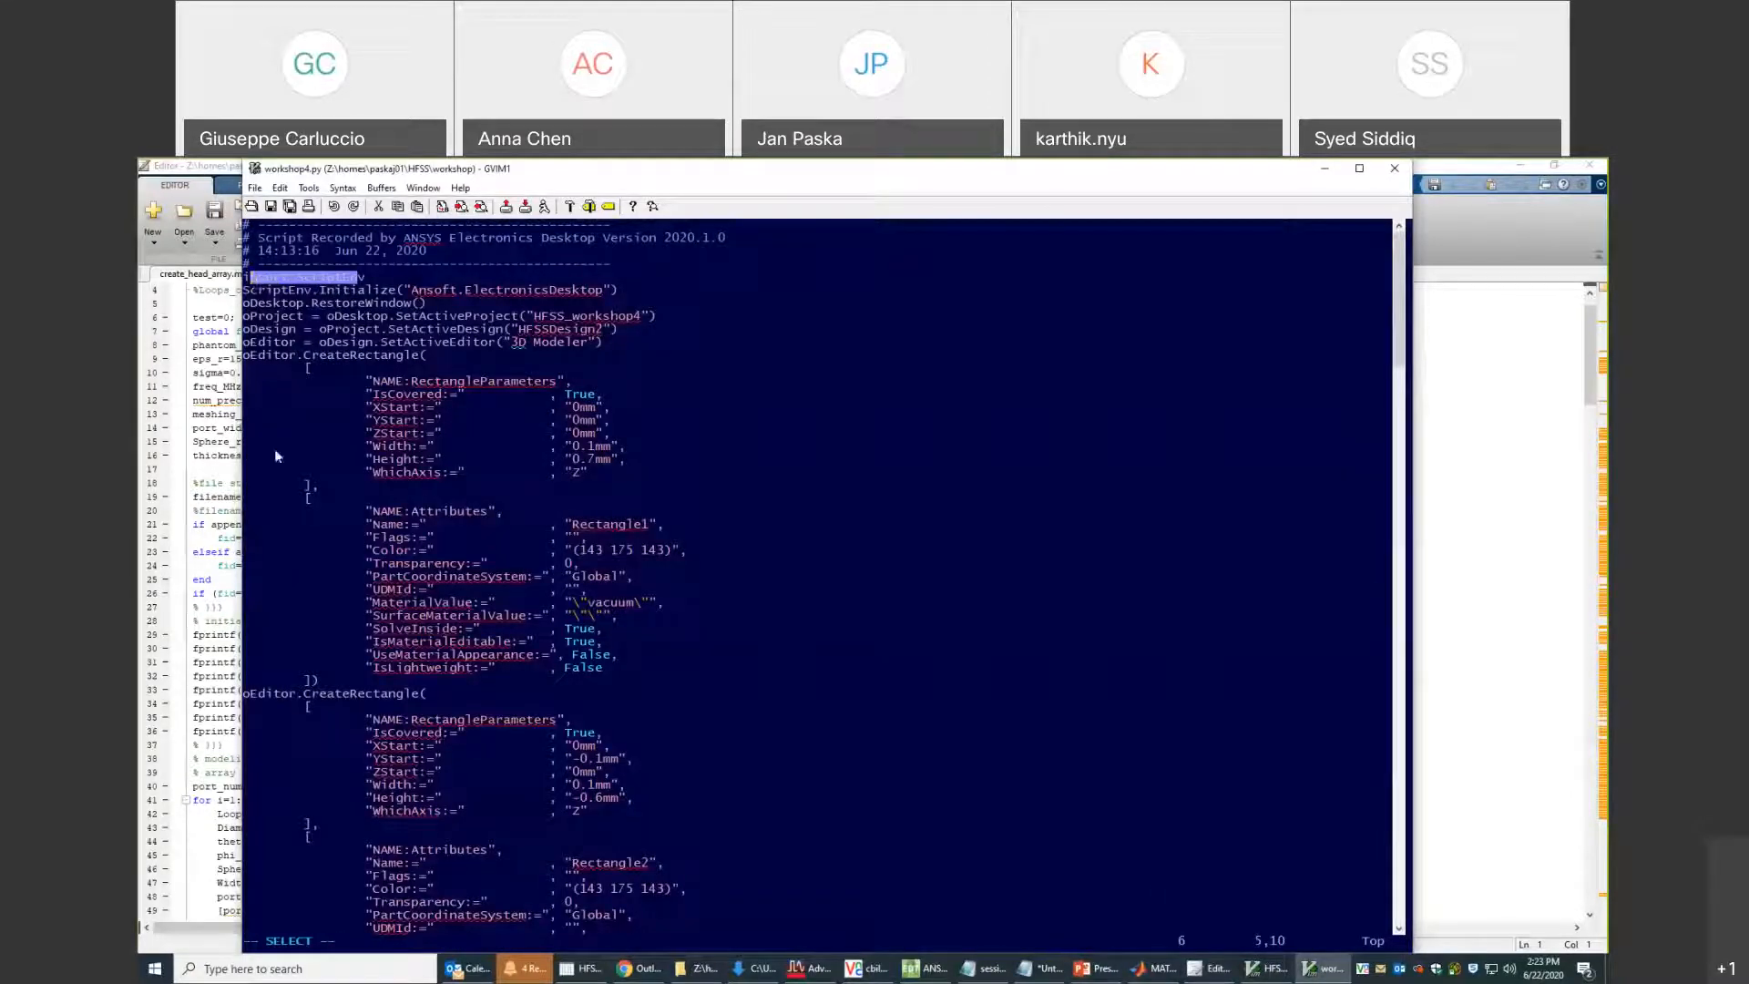
{"action": "left_click", "coordinate": [215, 592]}
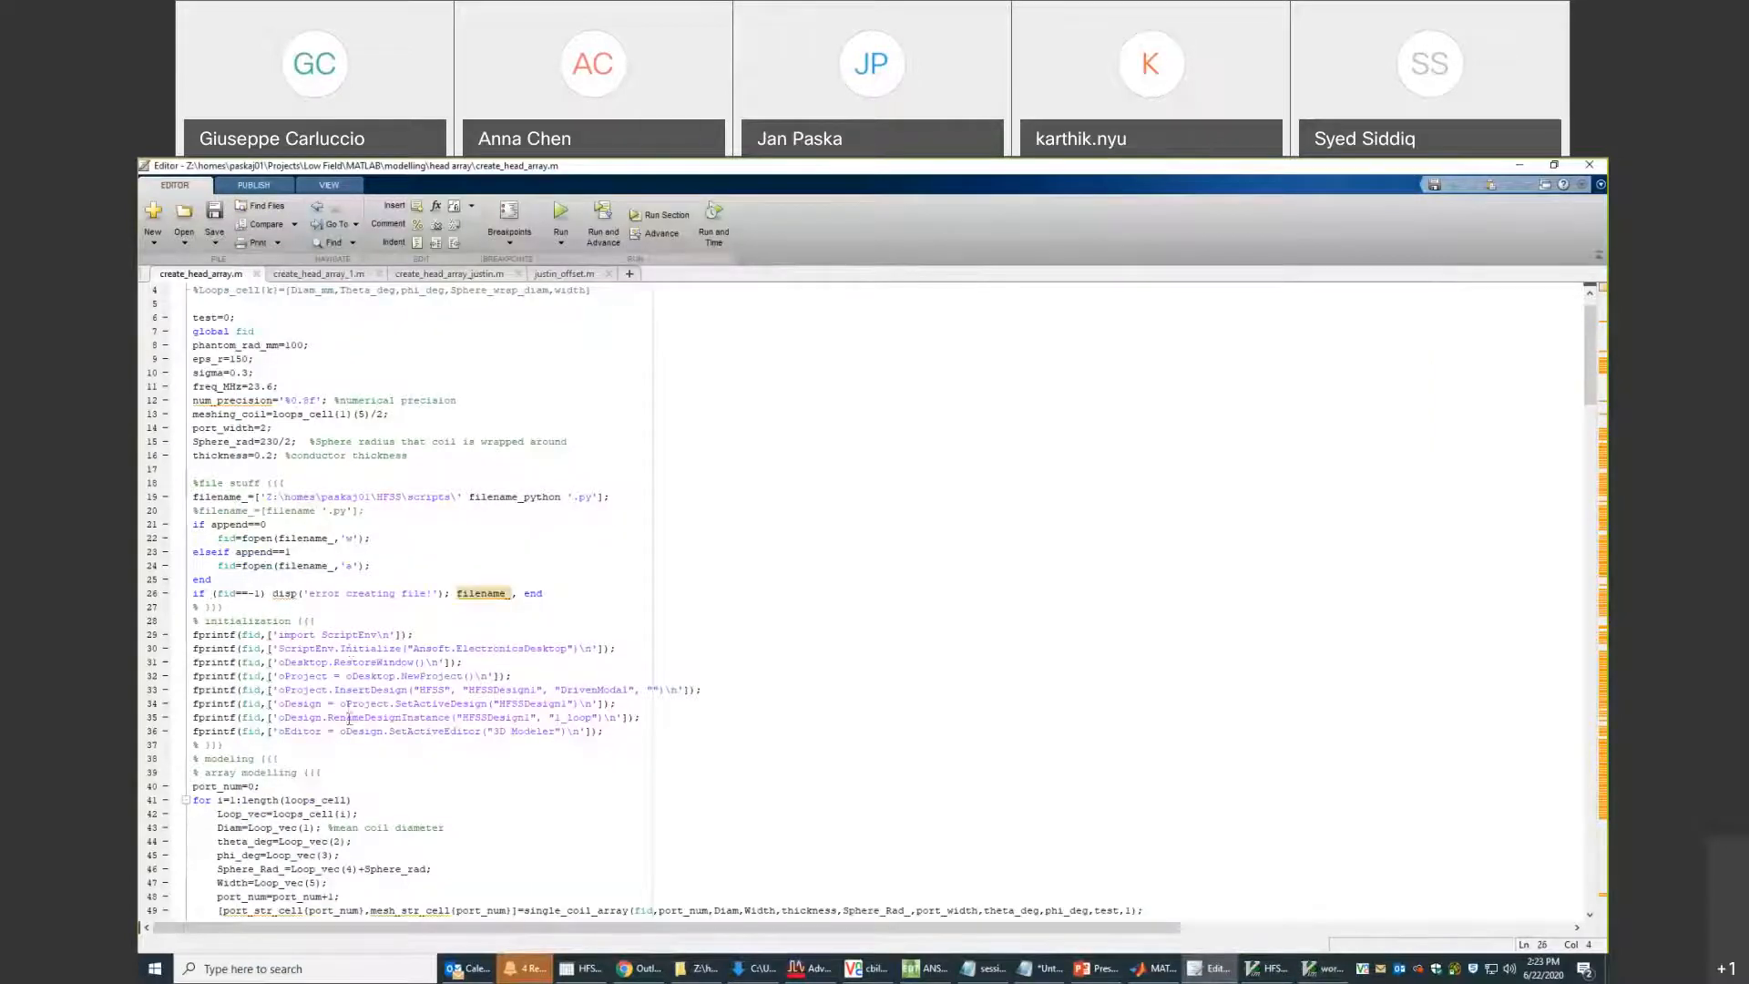
{"action": "scroll", "coordinate": [374, 533], "scroll_direction": "down", "scroll_amount": 6}
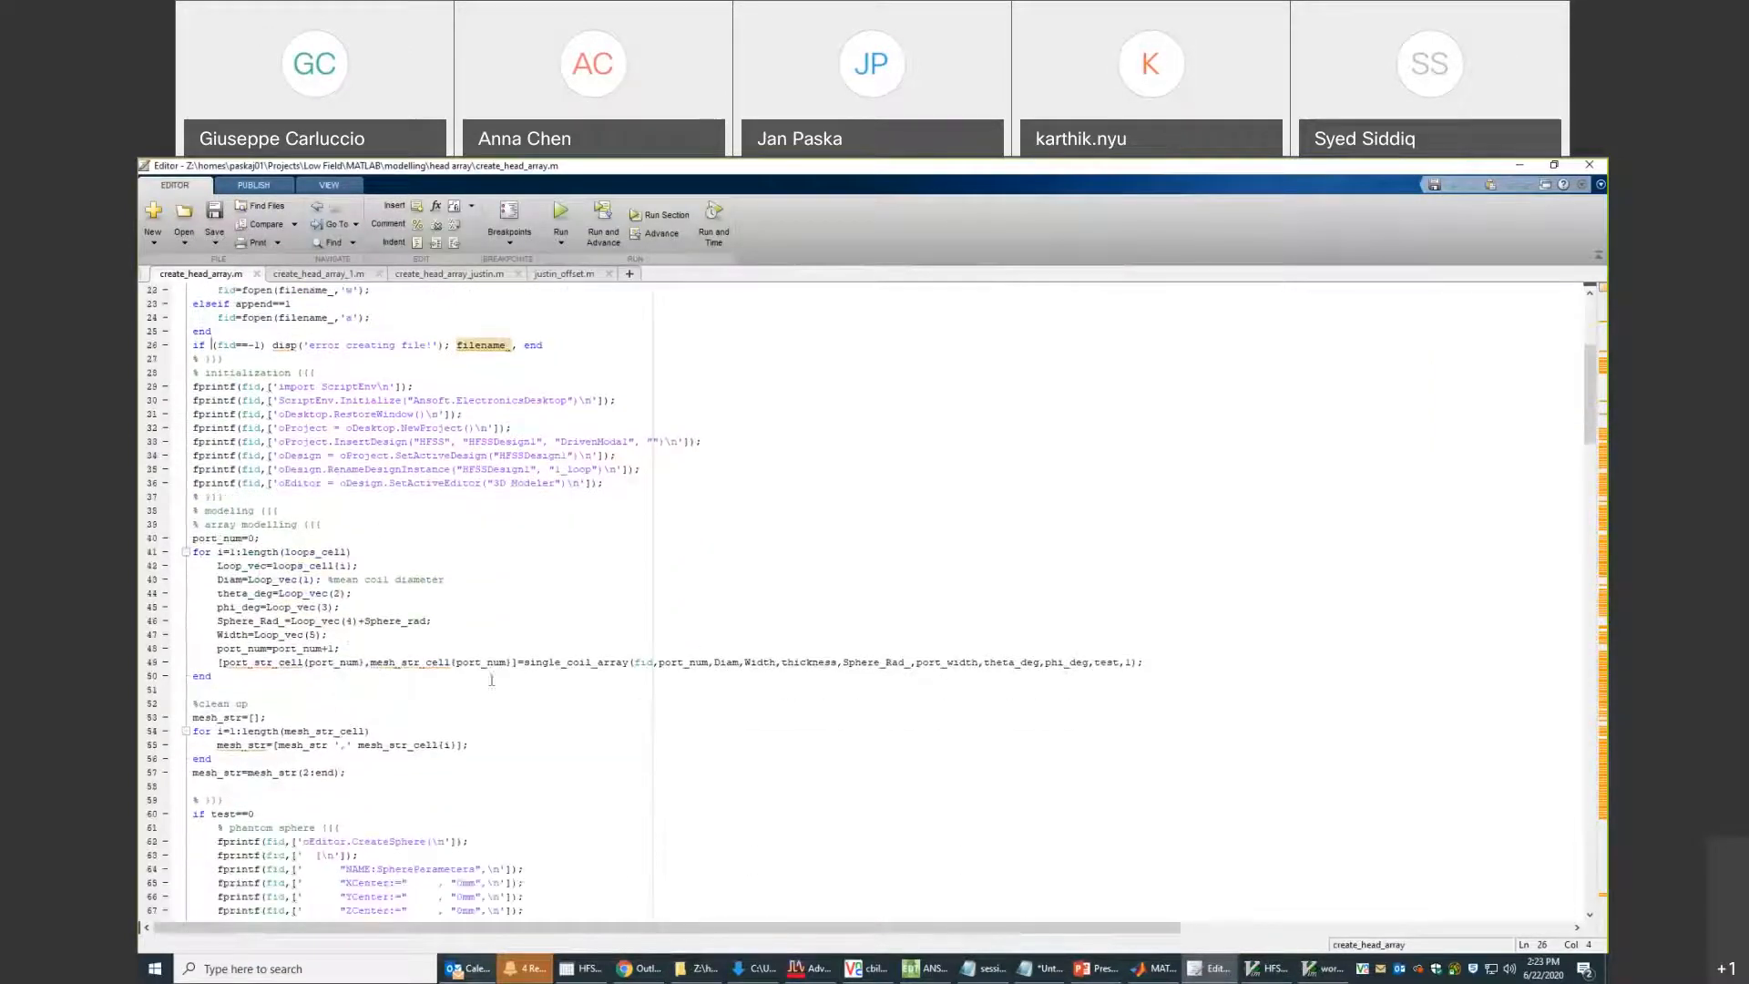
{"action": "scroll", "coordinate": [377, 546], "scroll_direction": "down", "scroll_amount": 2}
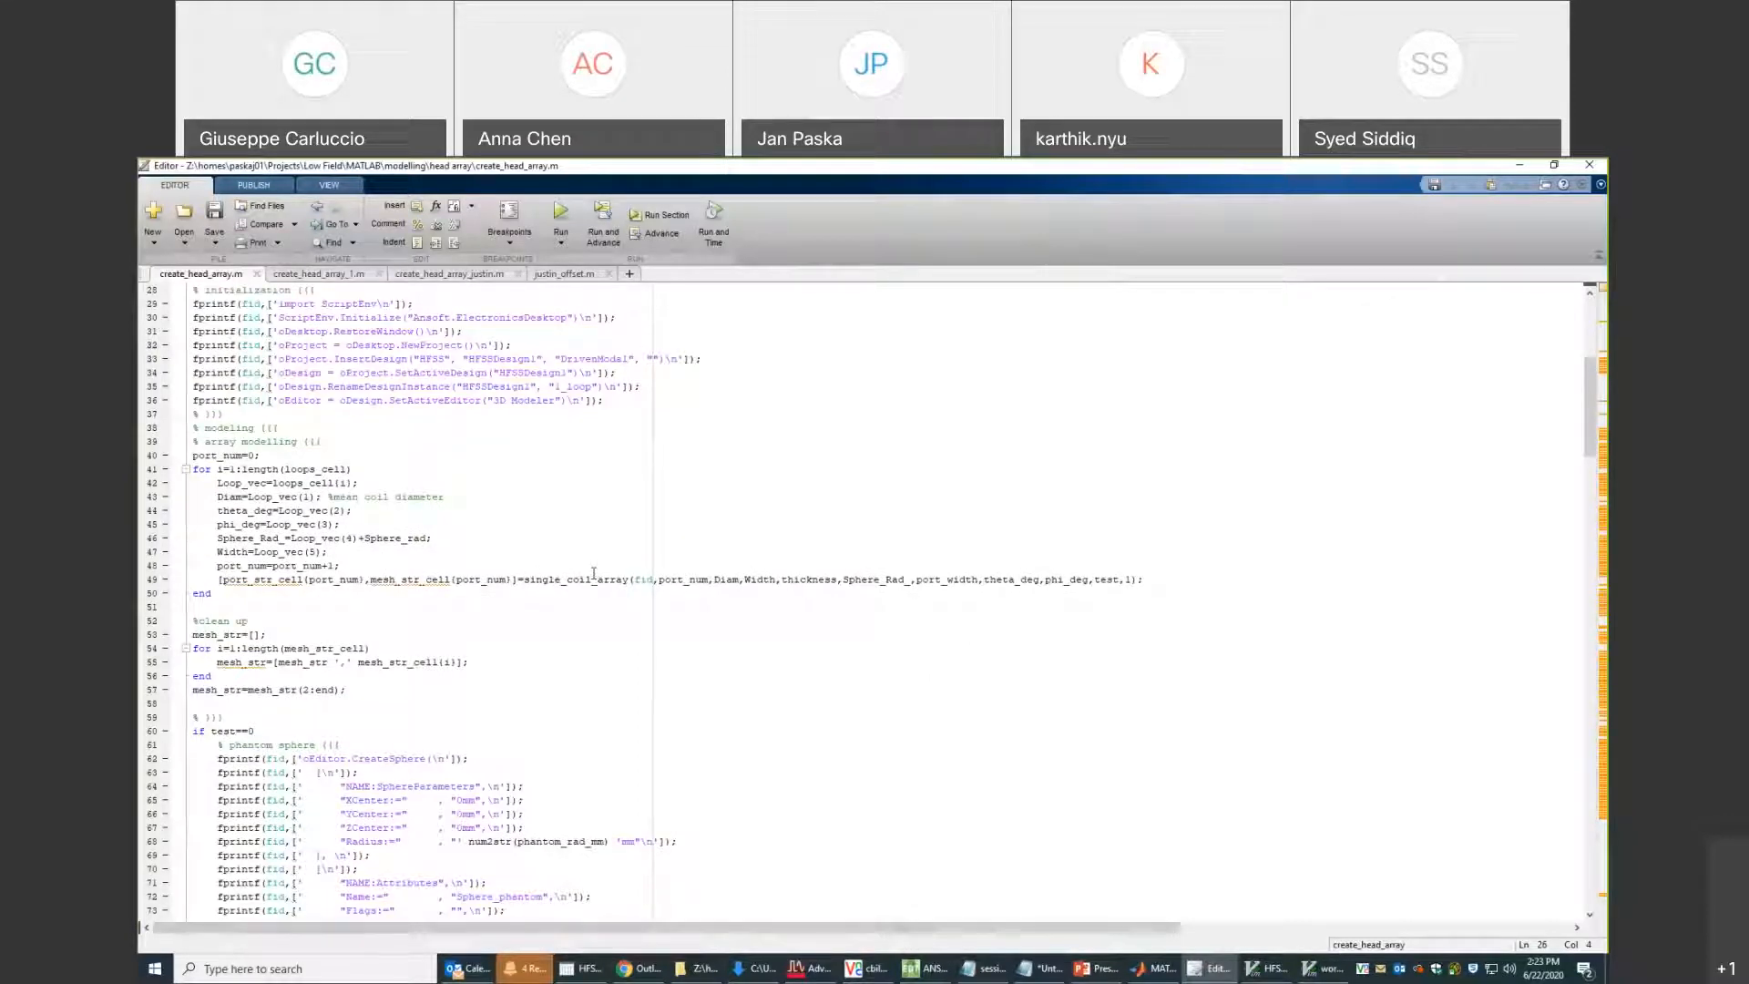
{"action": "scroll", "coordinate": [496, 613], "scroll_direction": "down", "scroll_amount": 6}
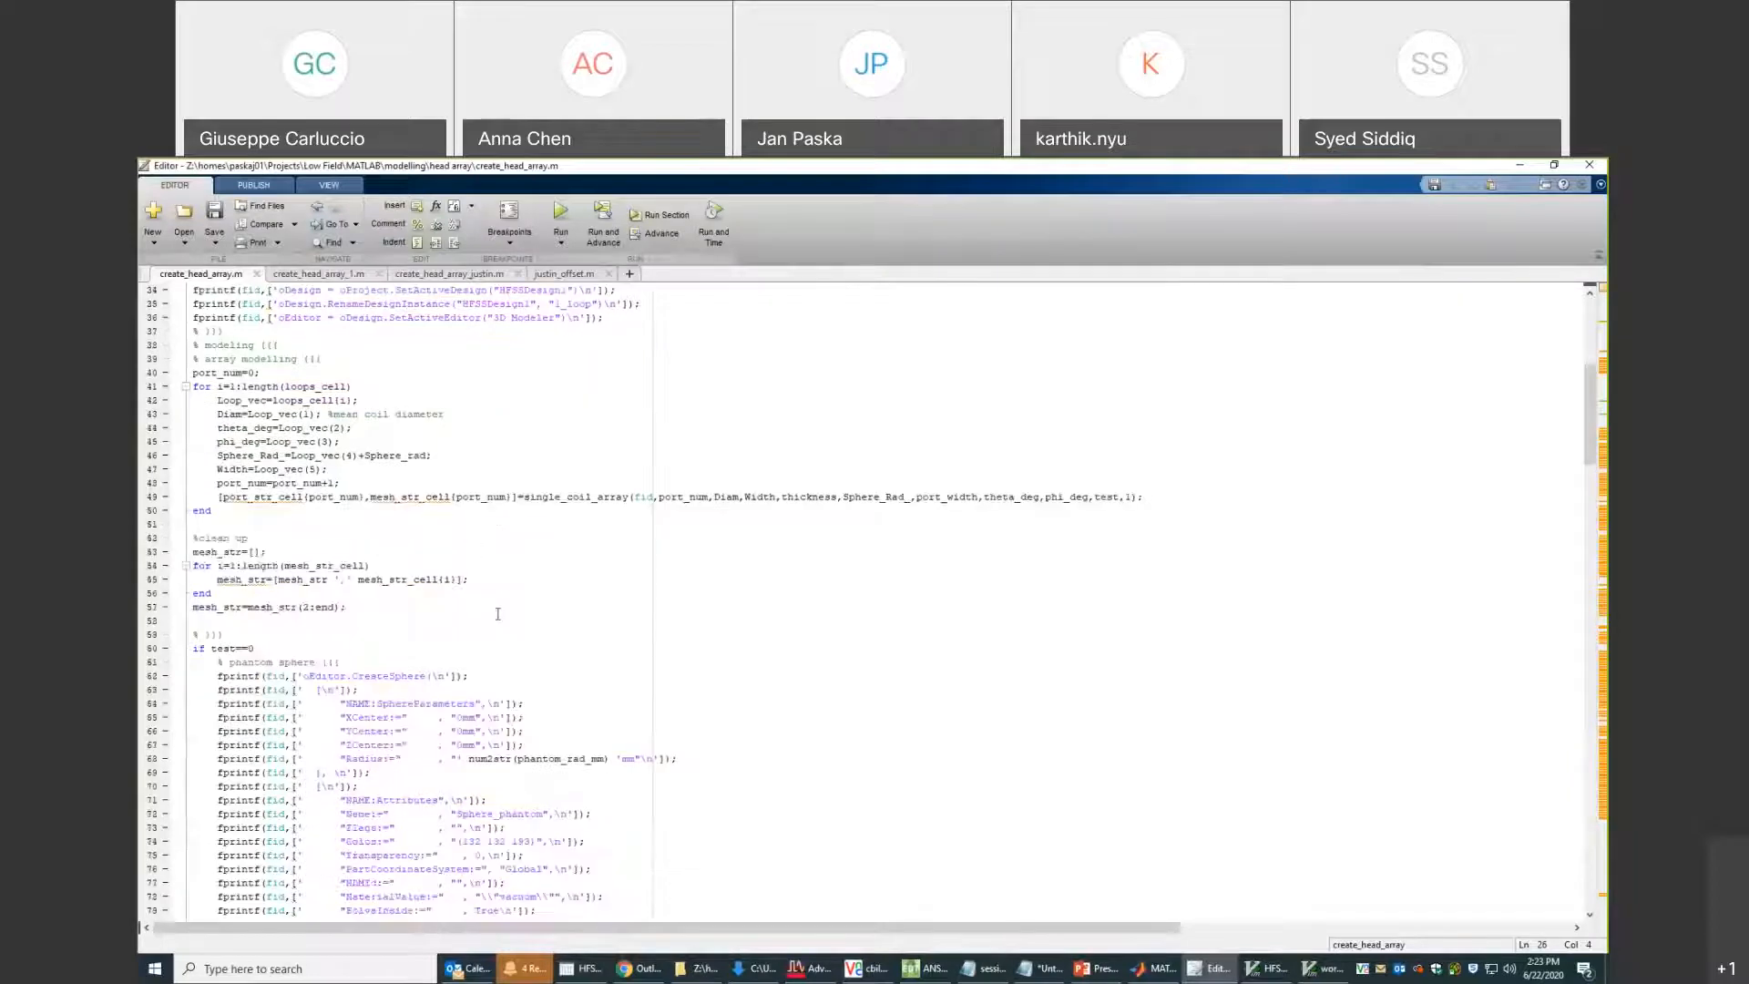
{"action": "scroll", "coordinate": [497, 614], "scroll_direction": "up", "scroll_amount": 8}
{"action": "scroll", "coordinate": [497, 613], "scroll_direction": "up", "scroll_amount": 7}
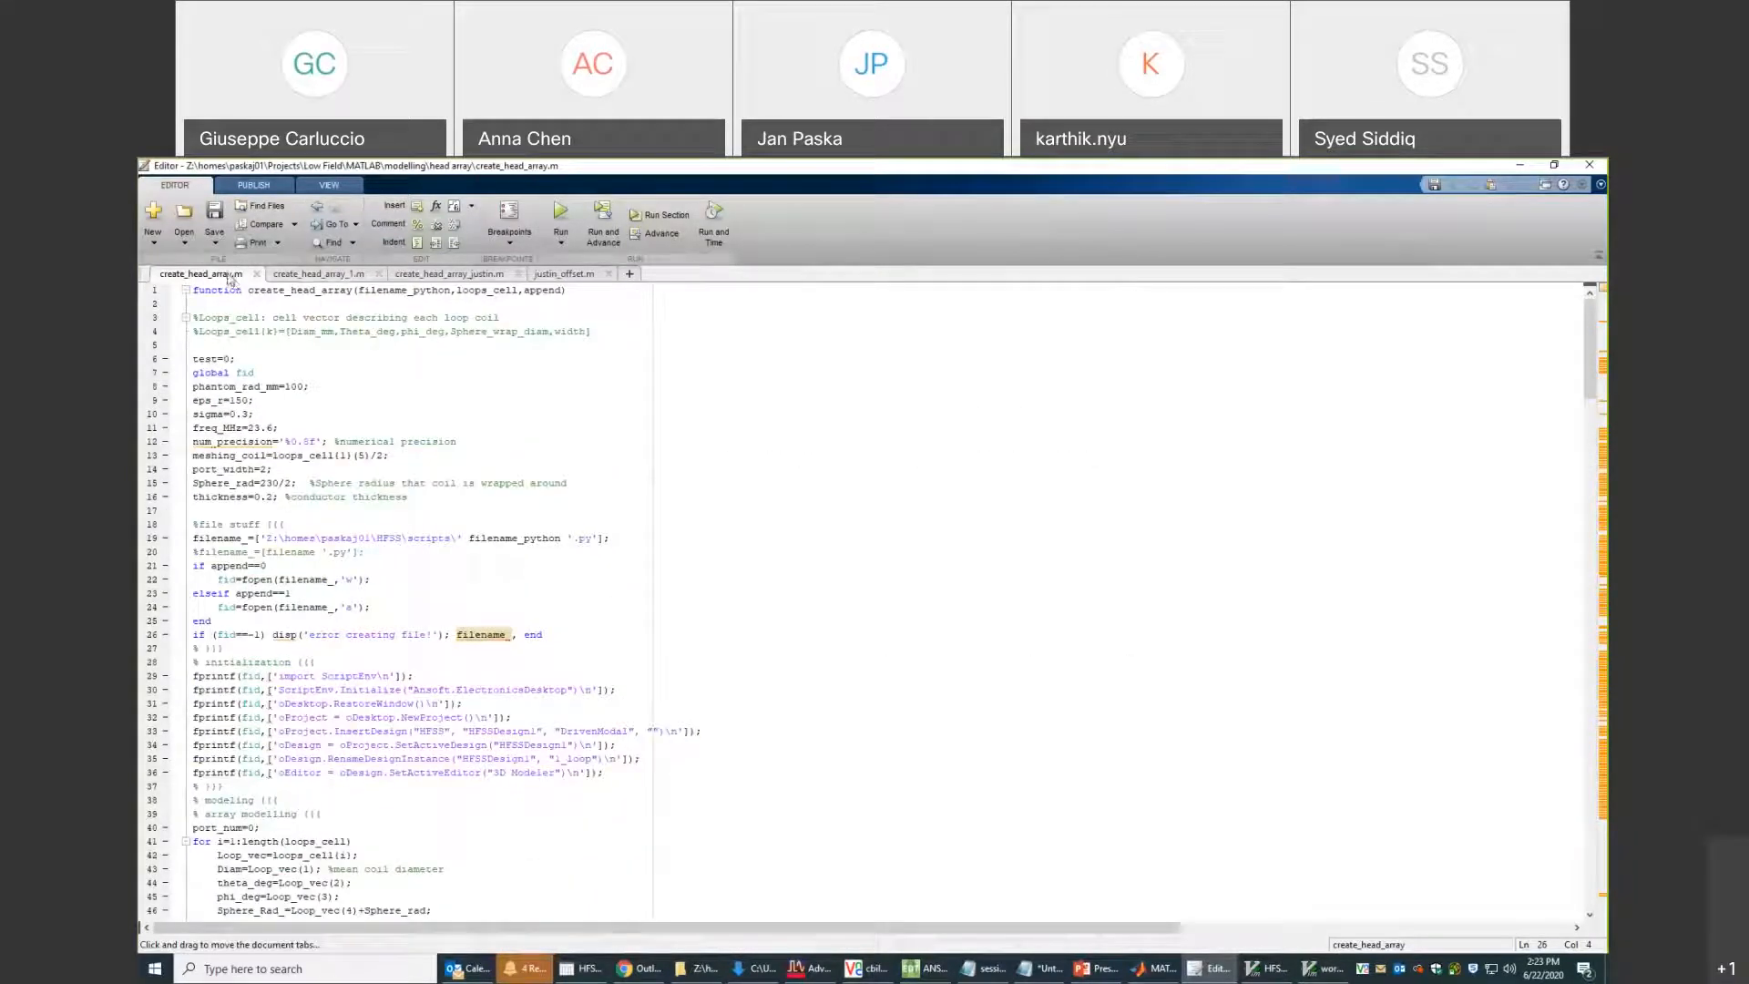
Copy the function name from create_head_array_1.m and run create_head_array_1(0) in MATLAB to generate a new Python script.
{"action": "left_click", "coordinate": [308, 273]}
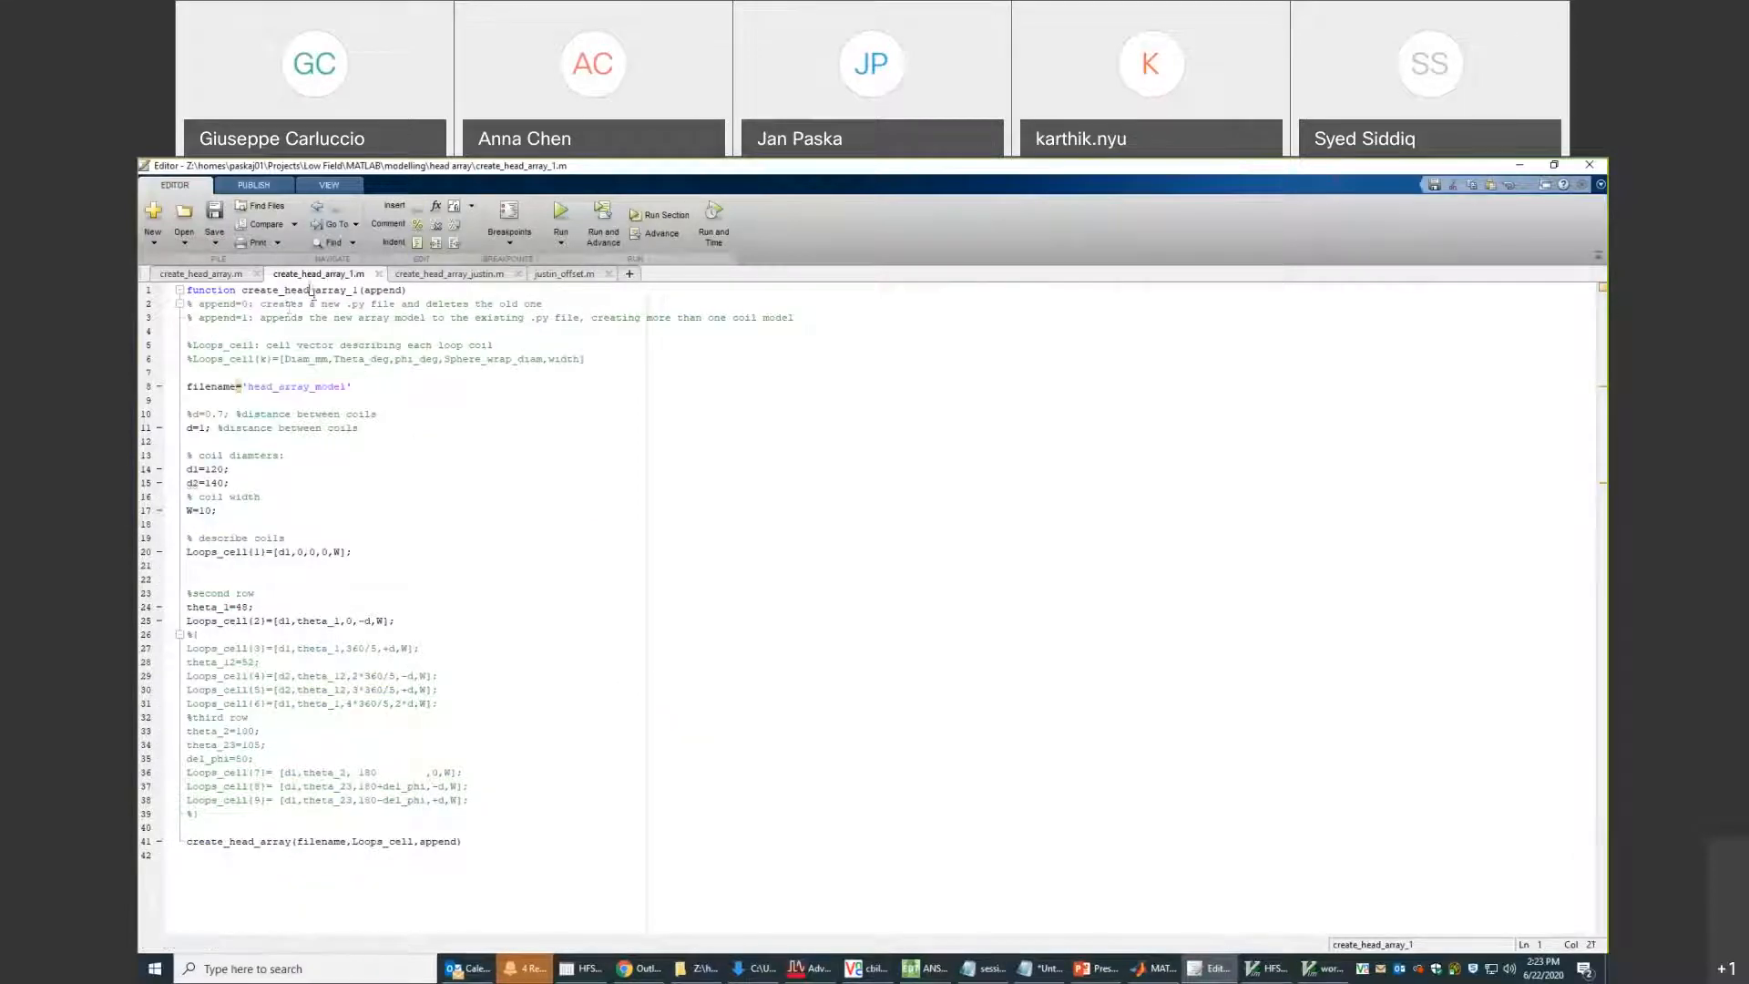
{"action": "double_click", "coordinate": [312, 291]}
{"action": "key", "text": "ctrl+c"}
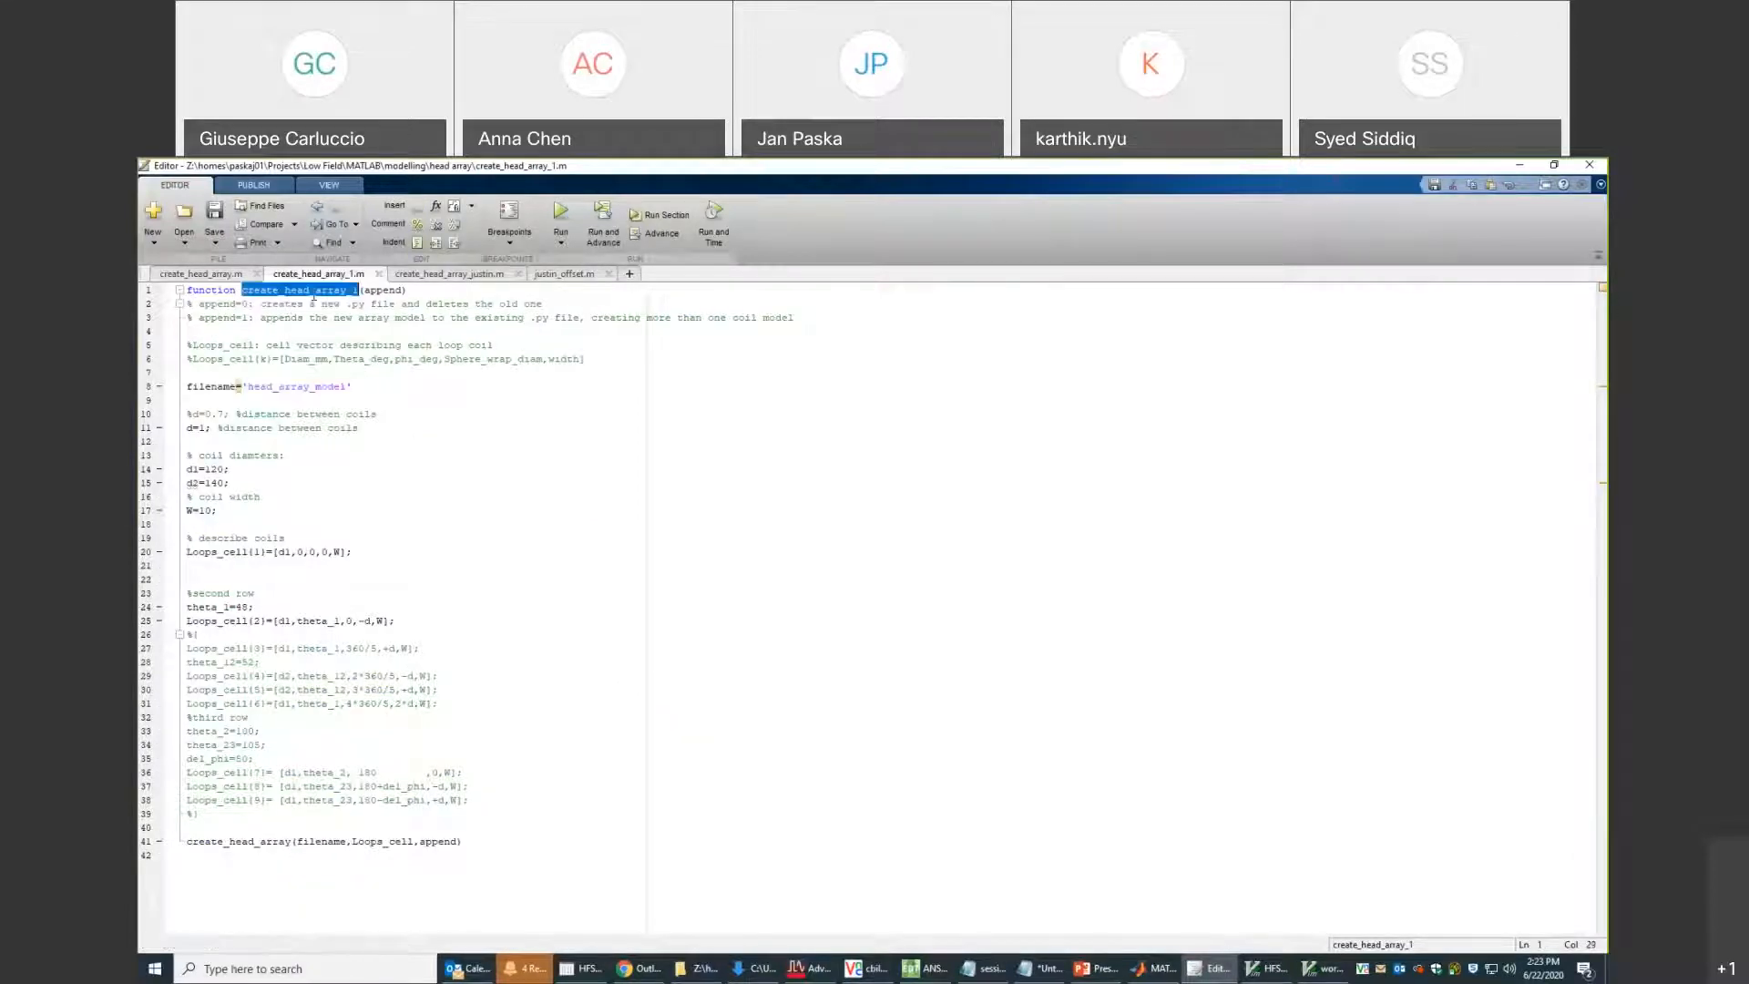
{"action": "left_click", "coordinate": [1147, 968]}
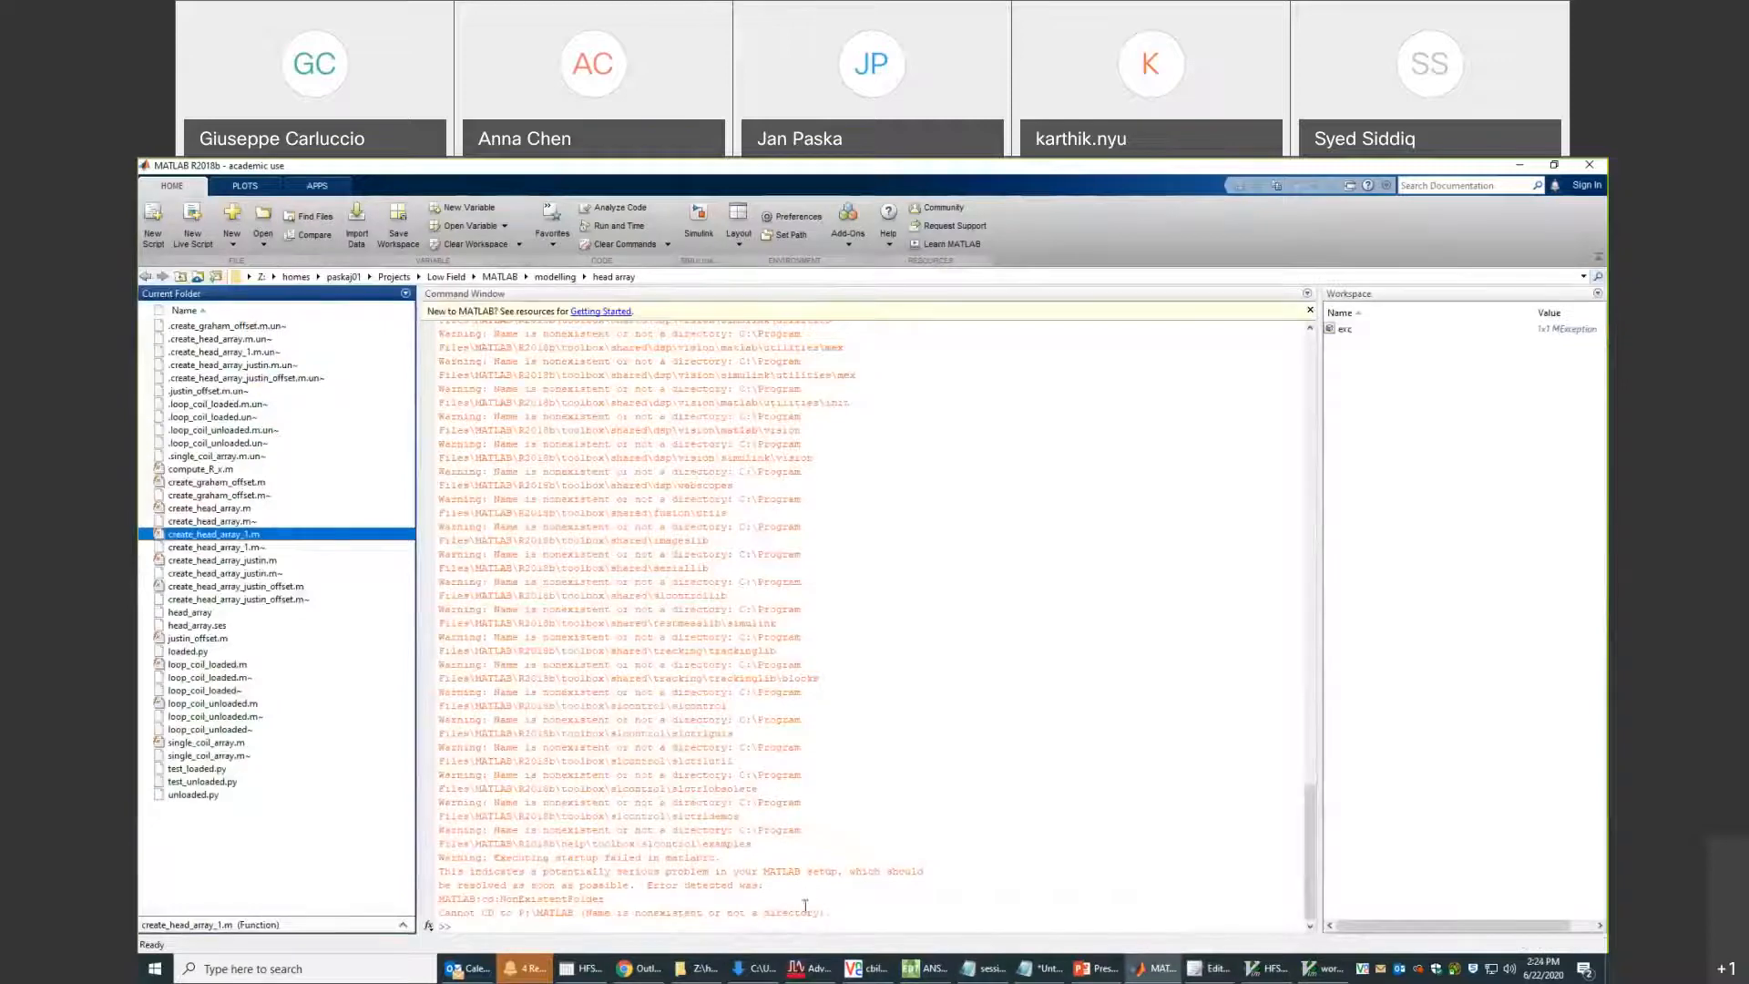
{"action": "left_click", "coordinate": [686, 921]}
{"action": "key", "text": "ctrl+v"}
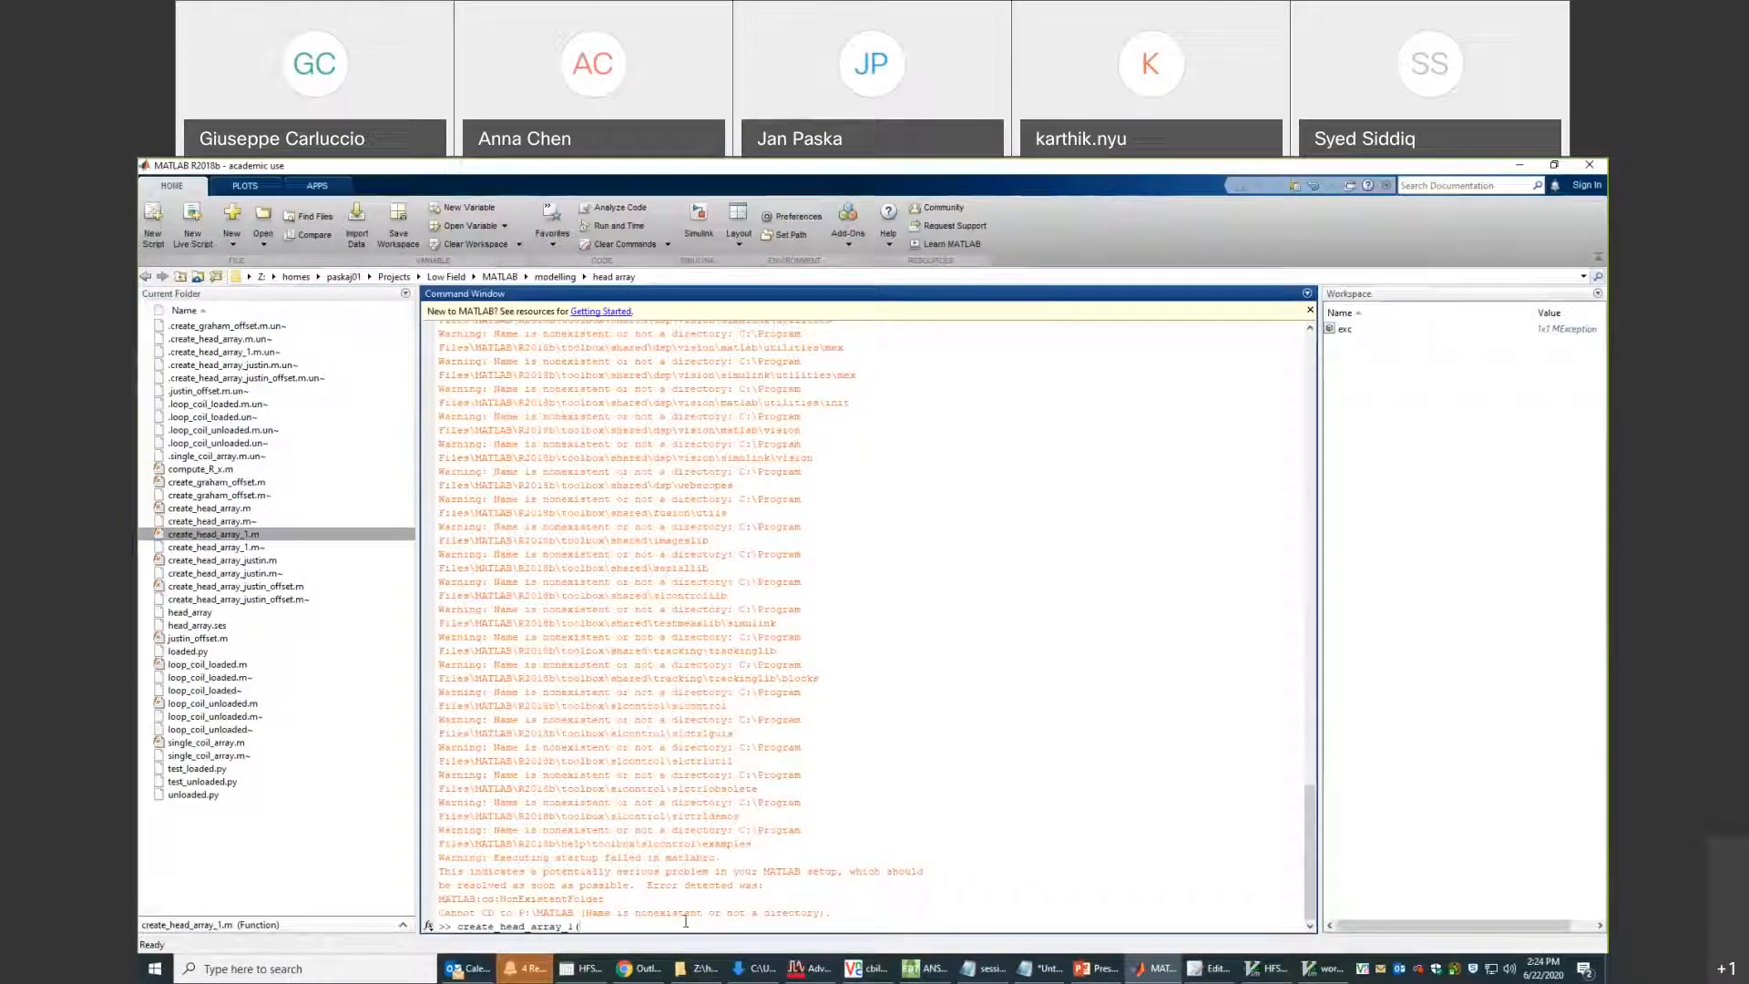
{"action": "type", "text": "(0)"}
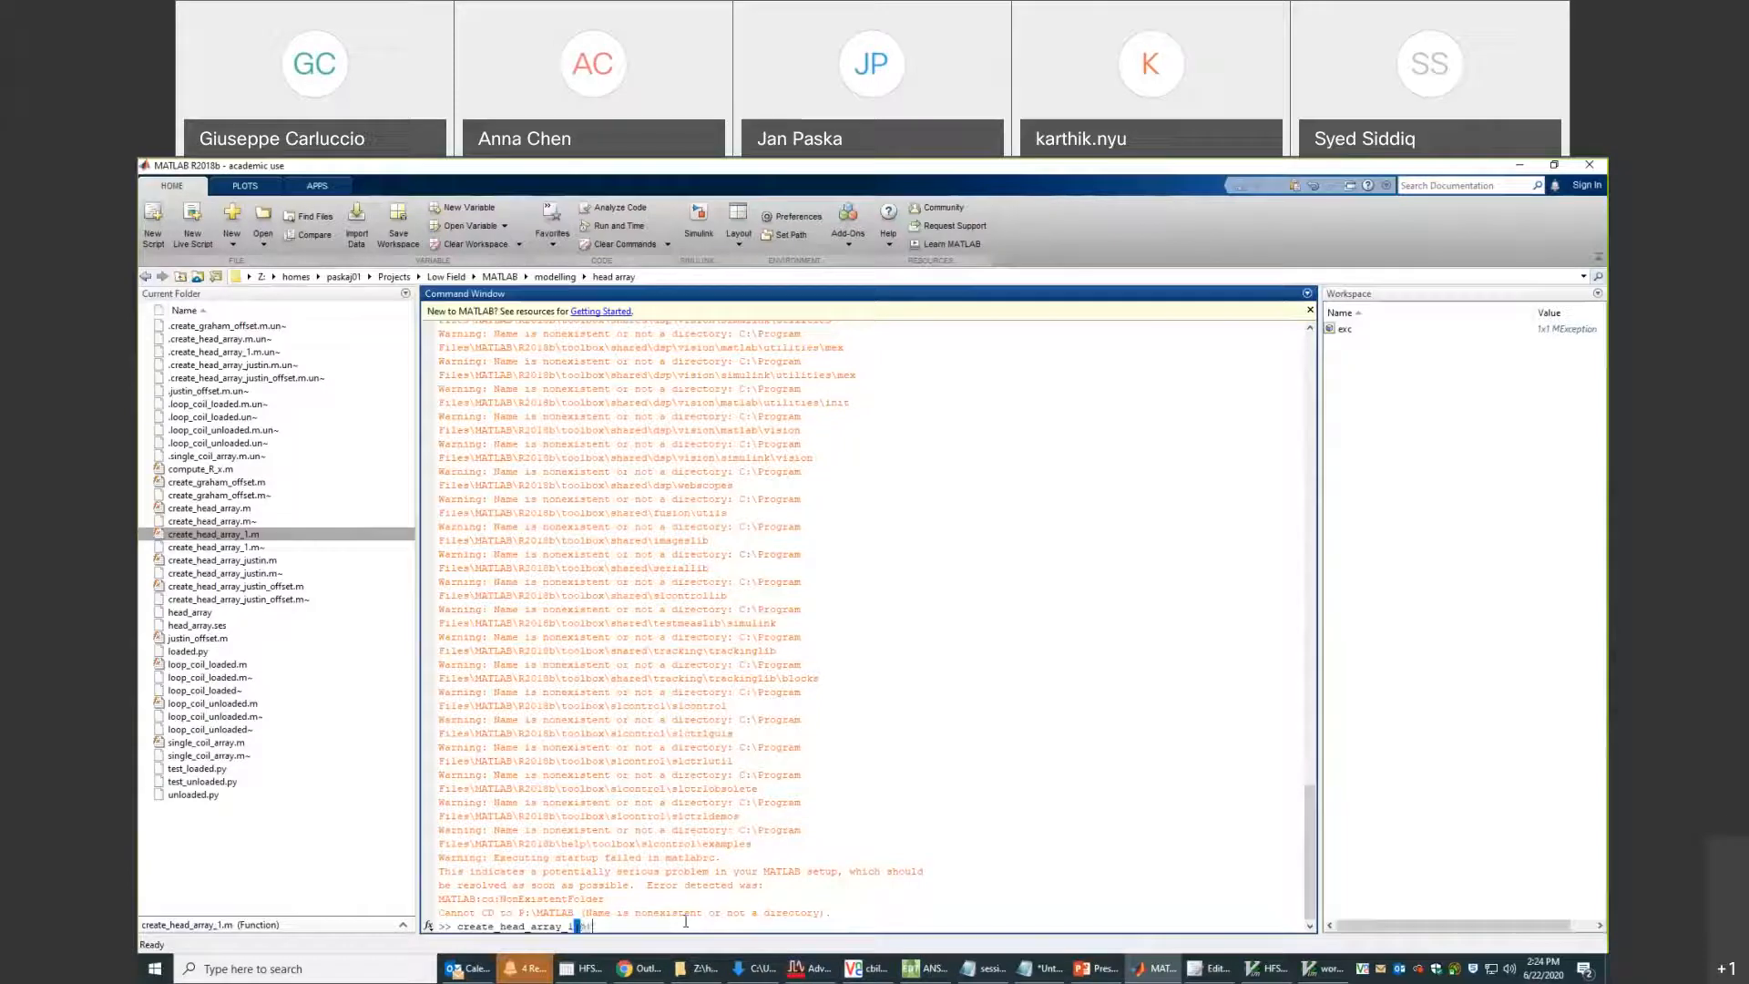
{"action": "key", "text": "Return"}
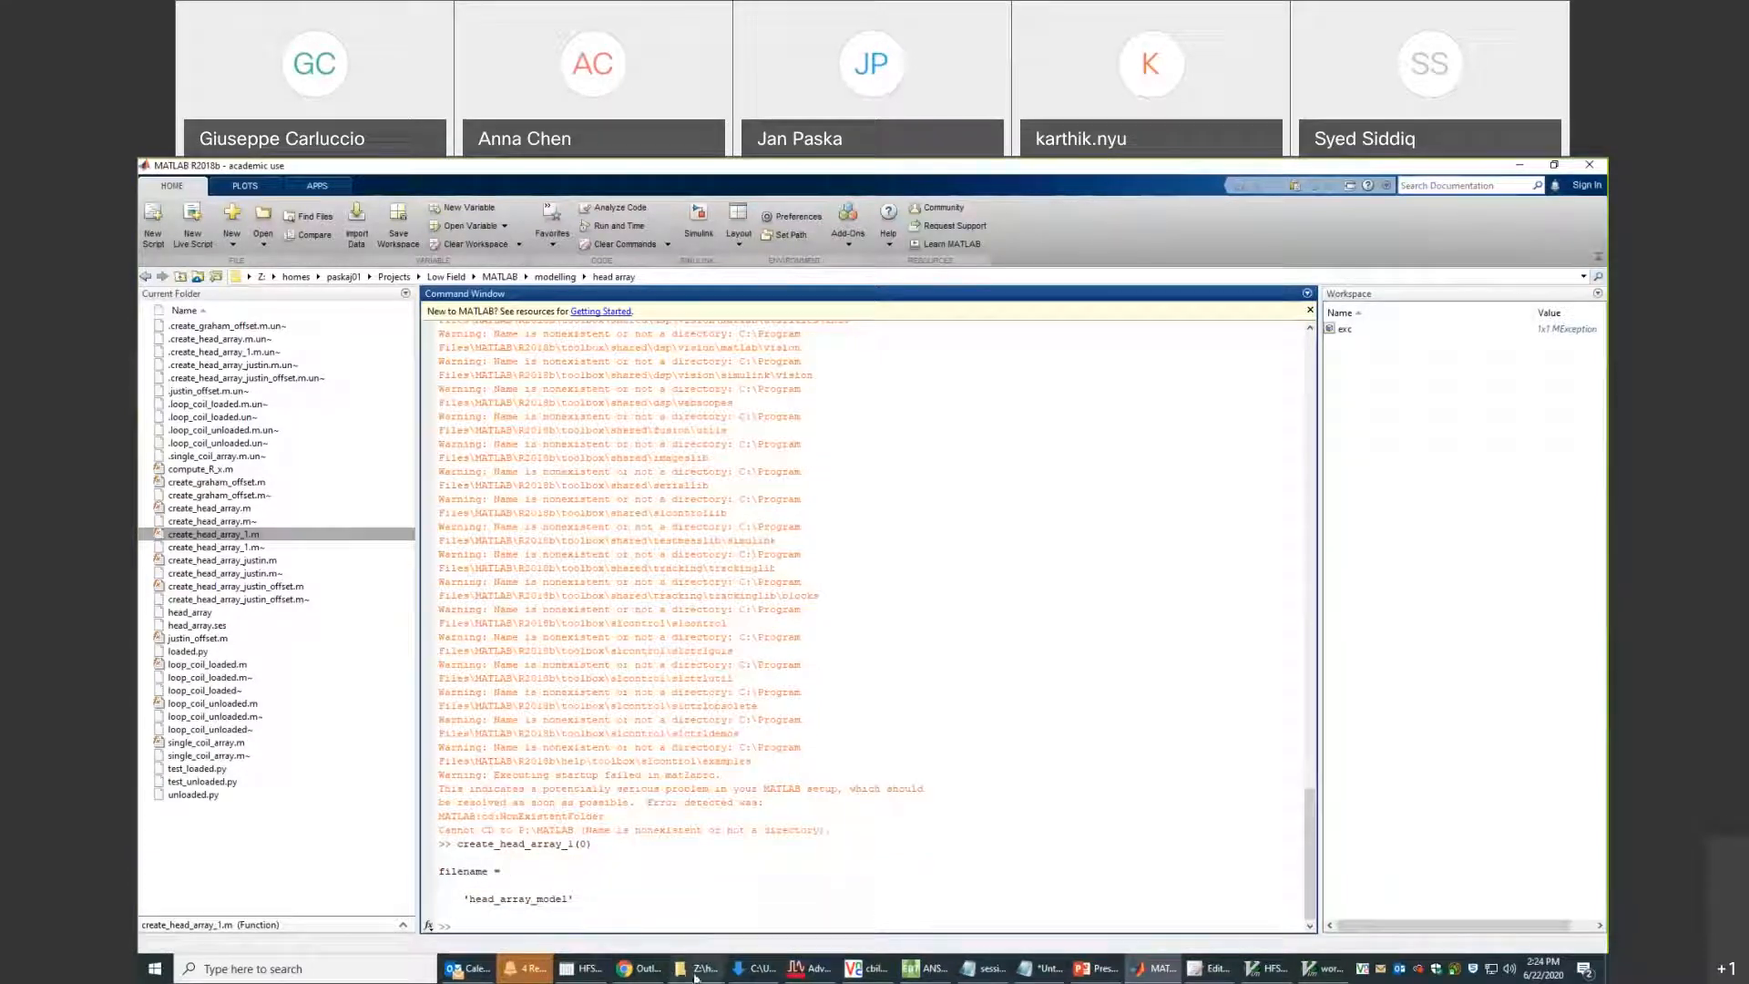
Switch to ANSYS Electronics Desktop and run the IronPython script head_array_model.py from the HFSS scripts folder.
{"action": "left_click", "coordinate": [927, 973]}
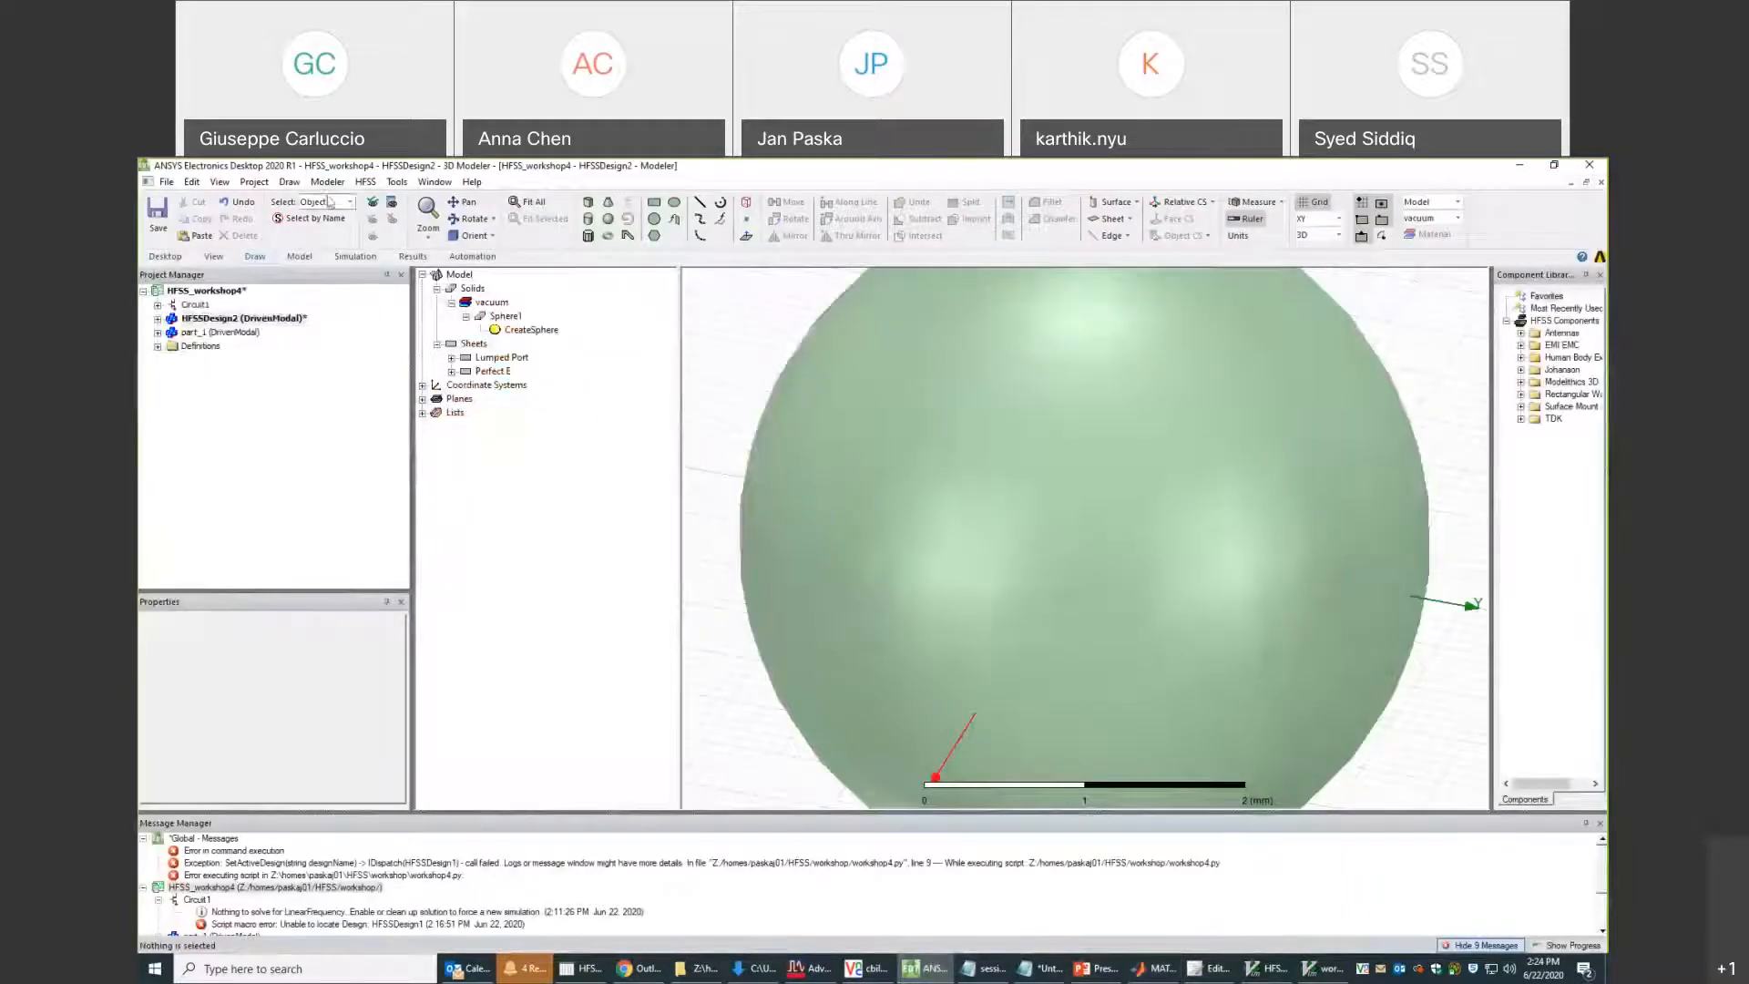
{"action": "left_click", "coordinate": [396, 181]}
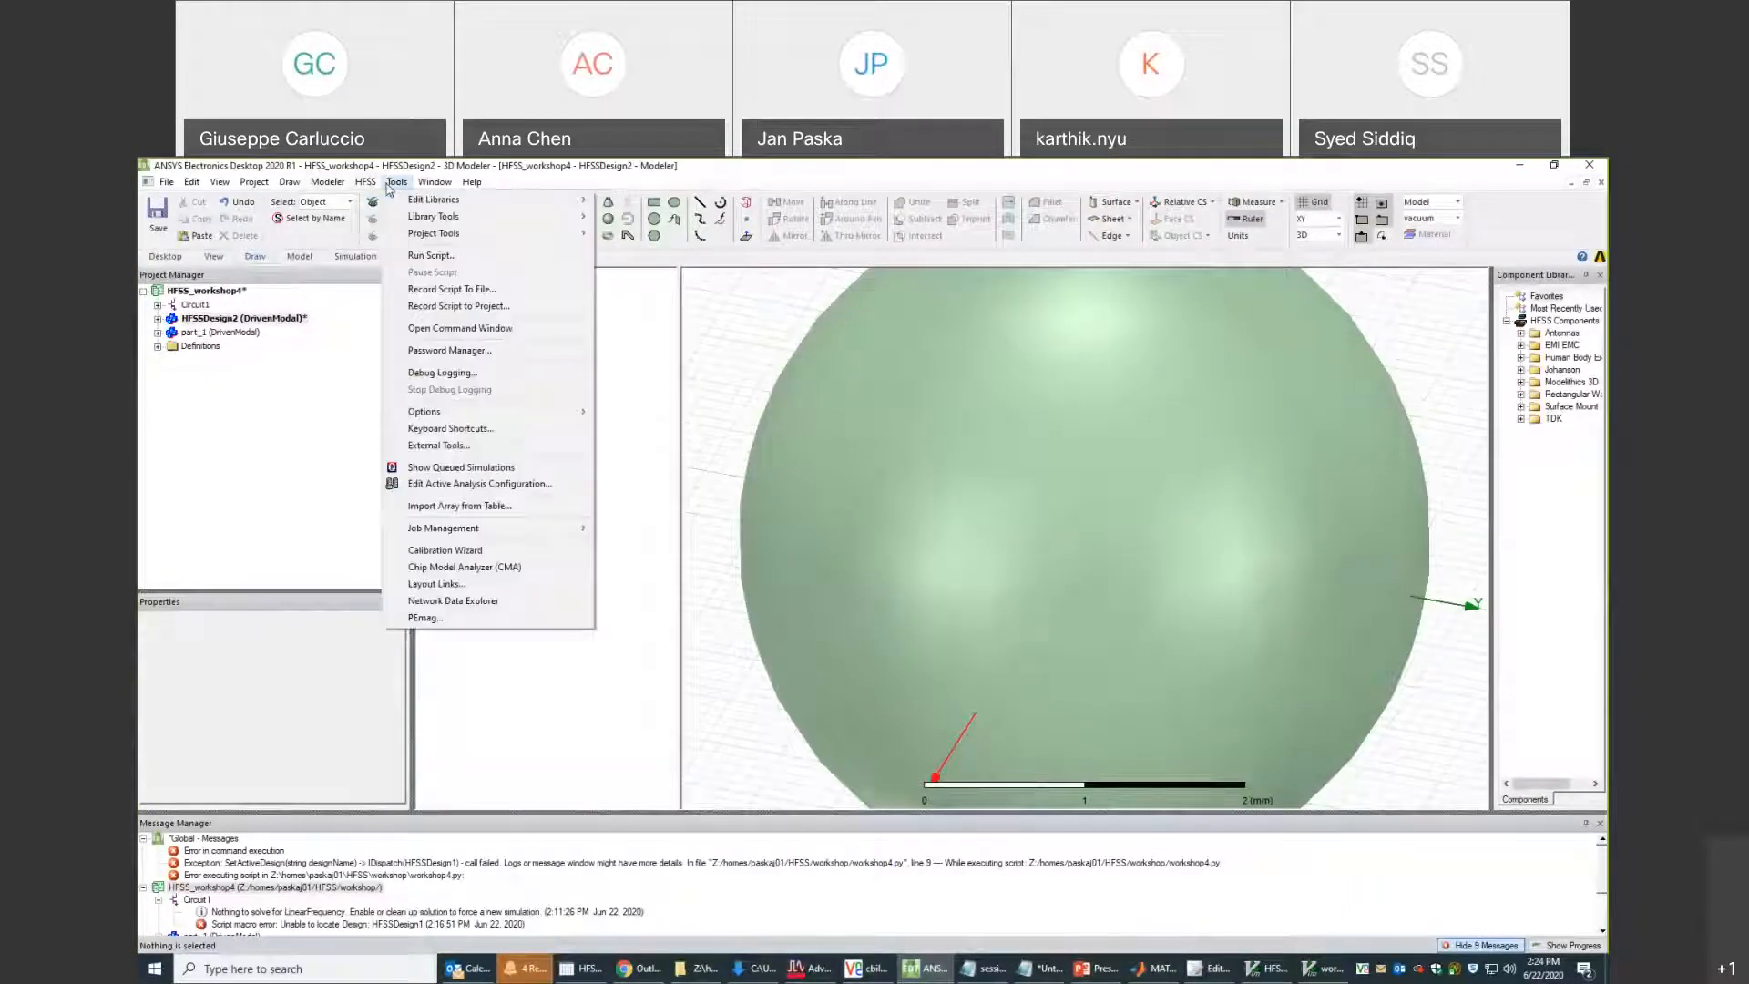
{"action": "left_click", "coordinate": [433, 258]}
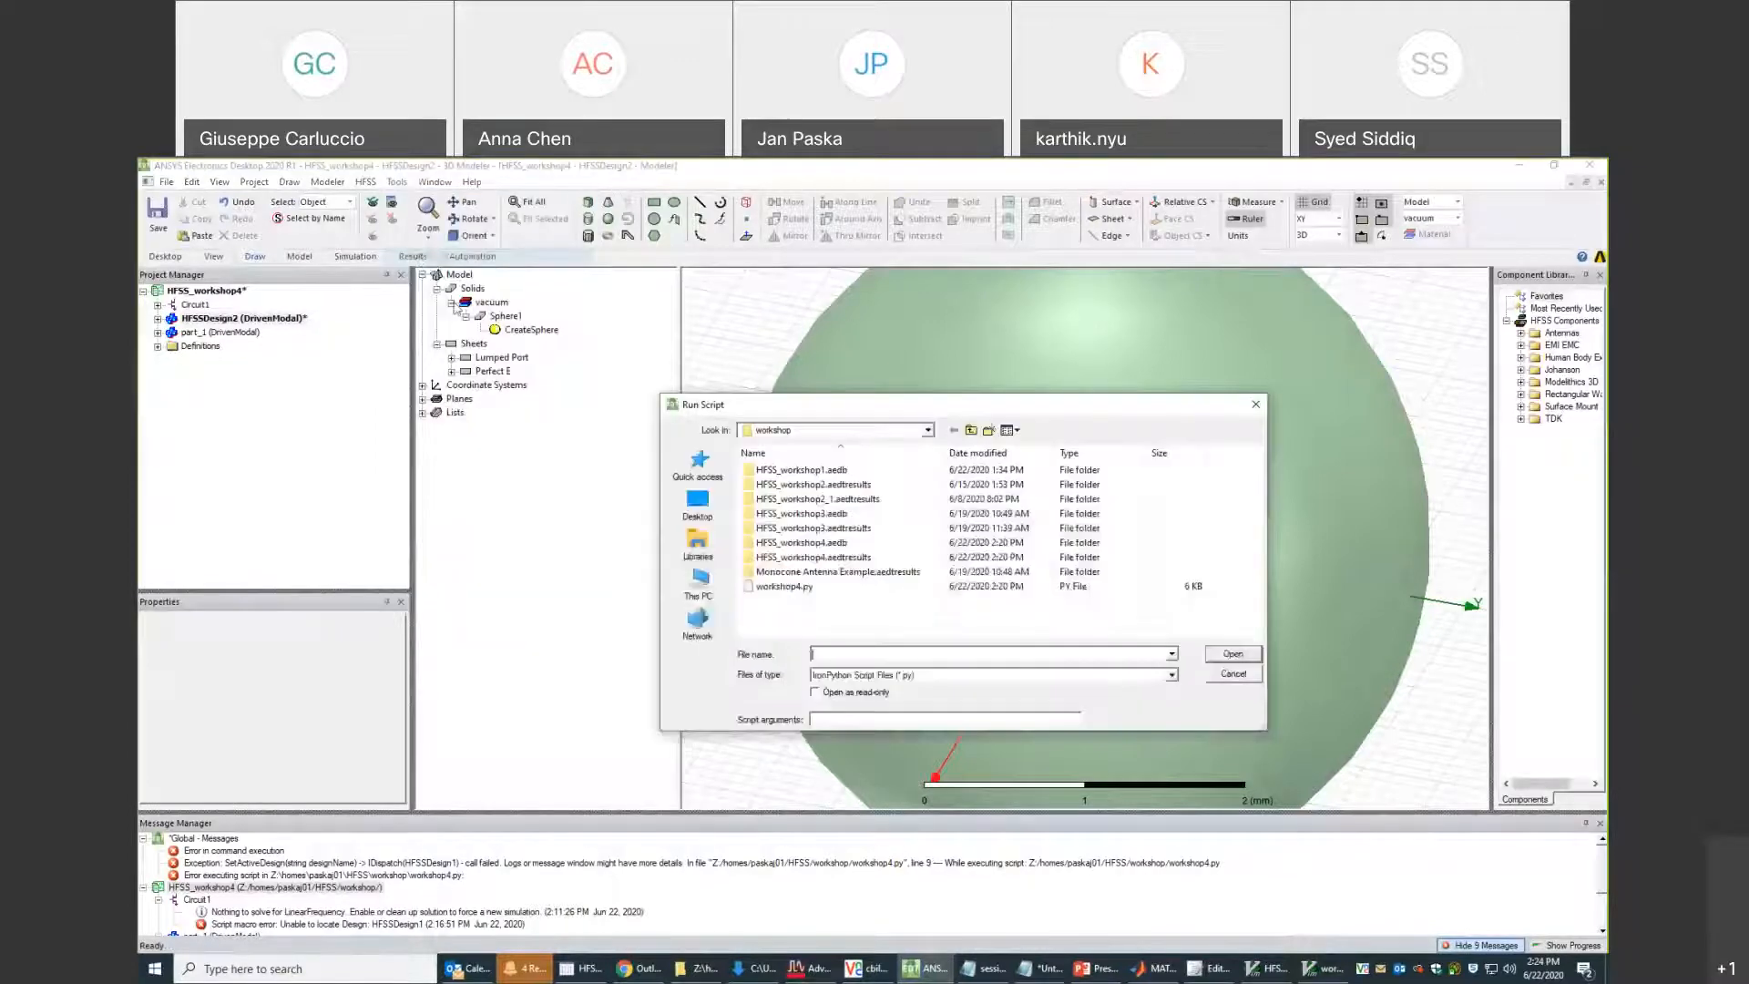
{"action": "left_click", "coordinate": [928, 431]}
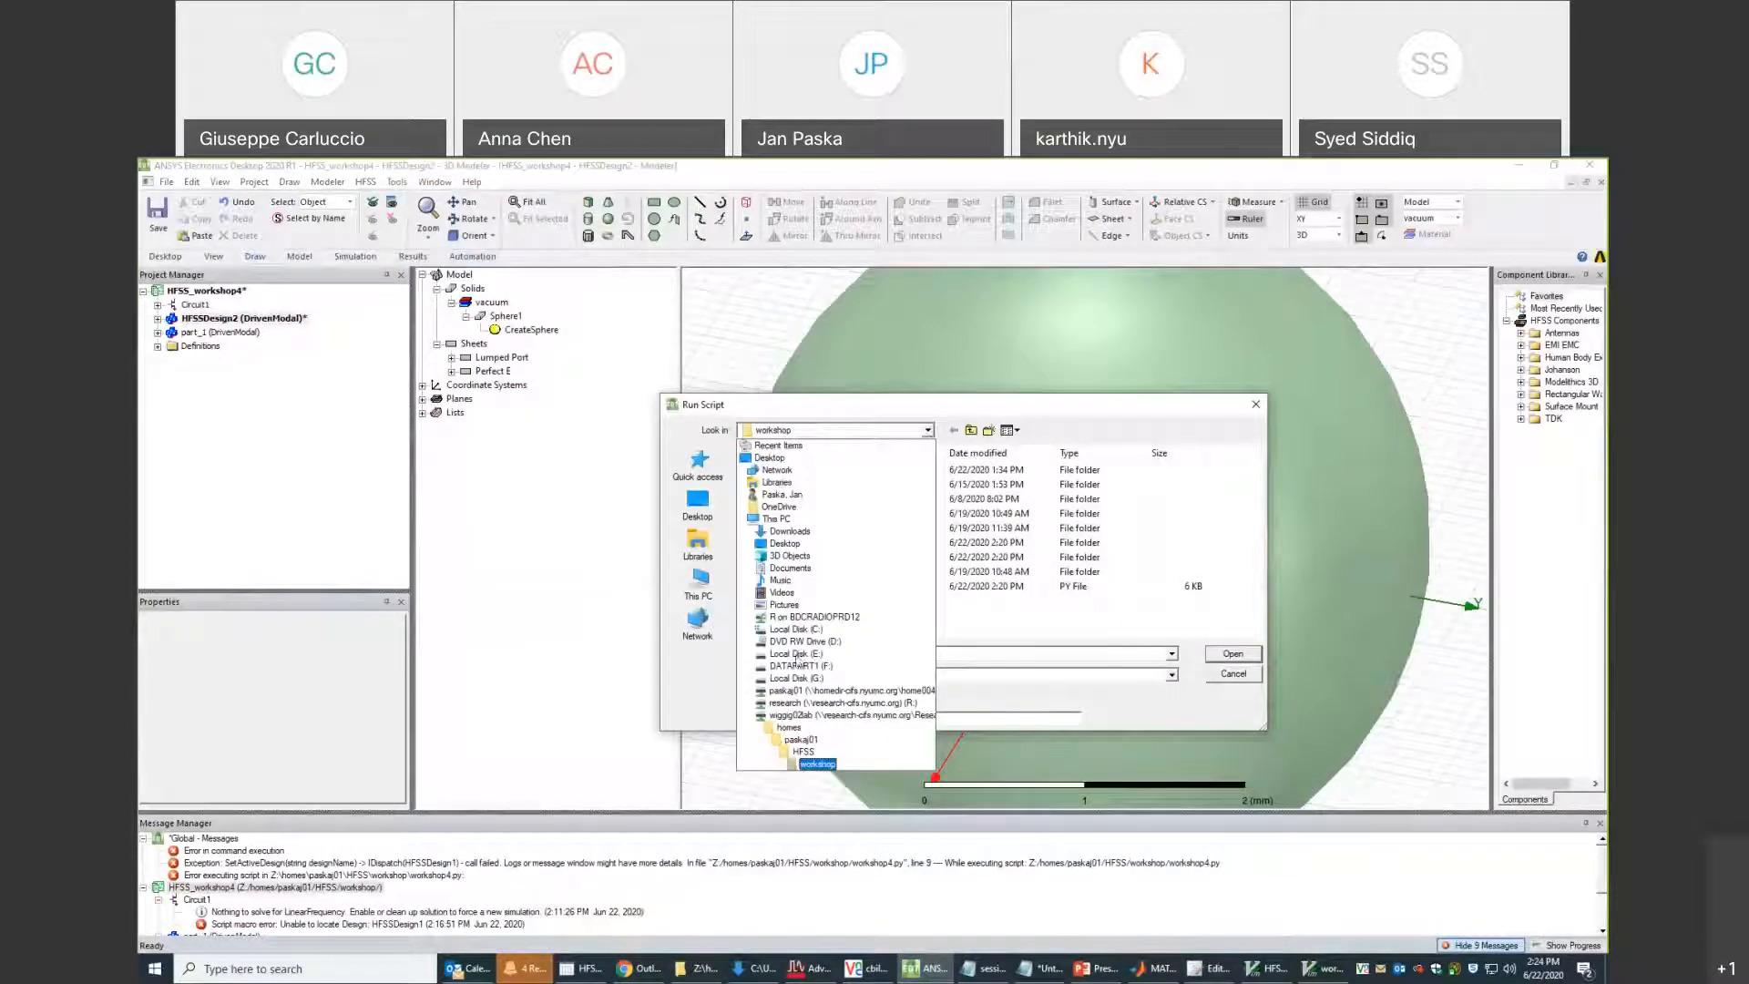
{"action": "left_click", "coordinate": [803, 752]}
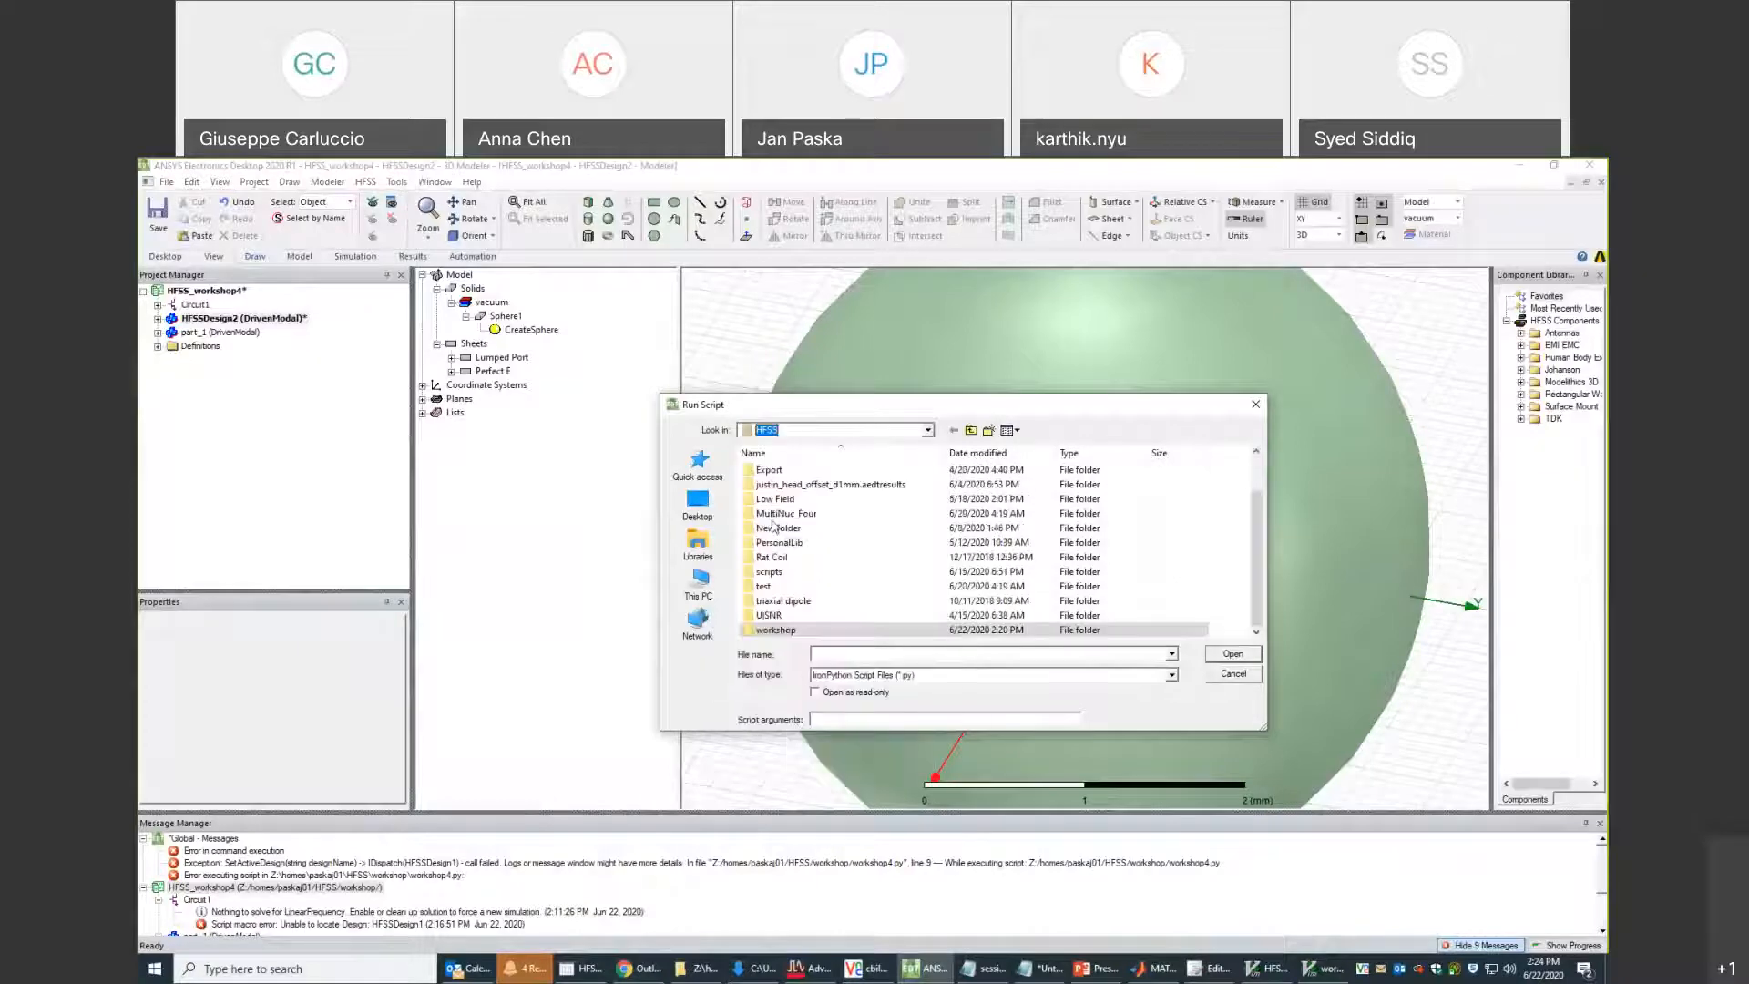
{"action": "double_click", "coordinate": [770, 571]}
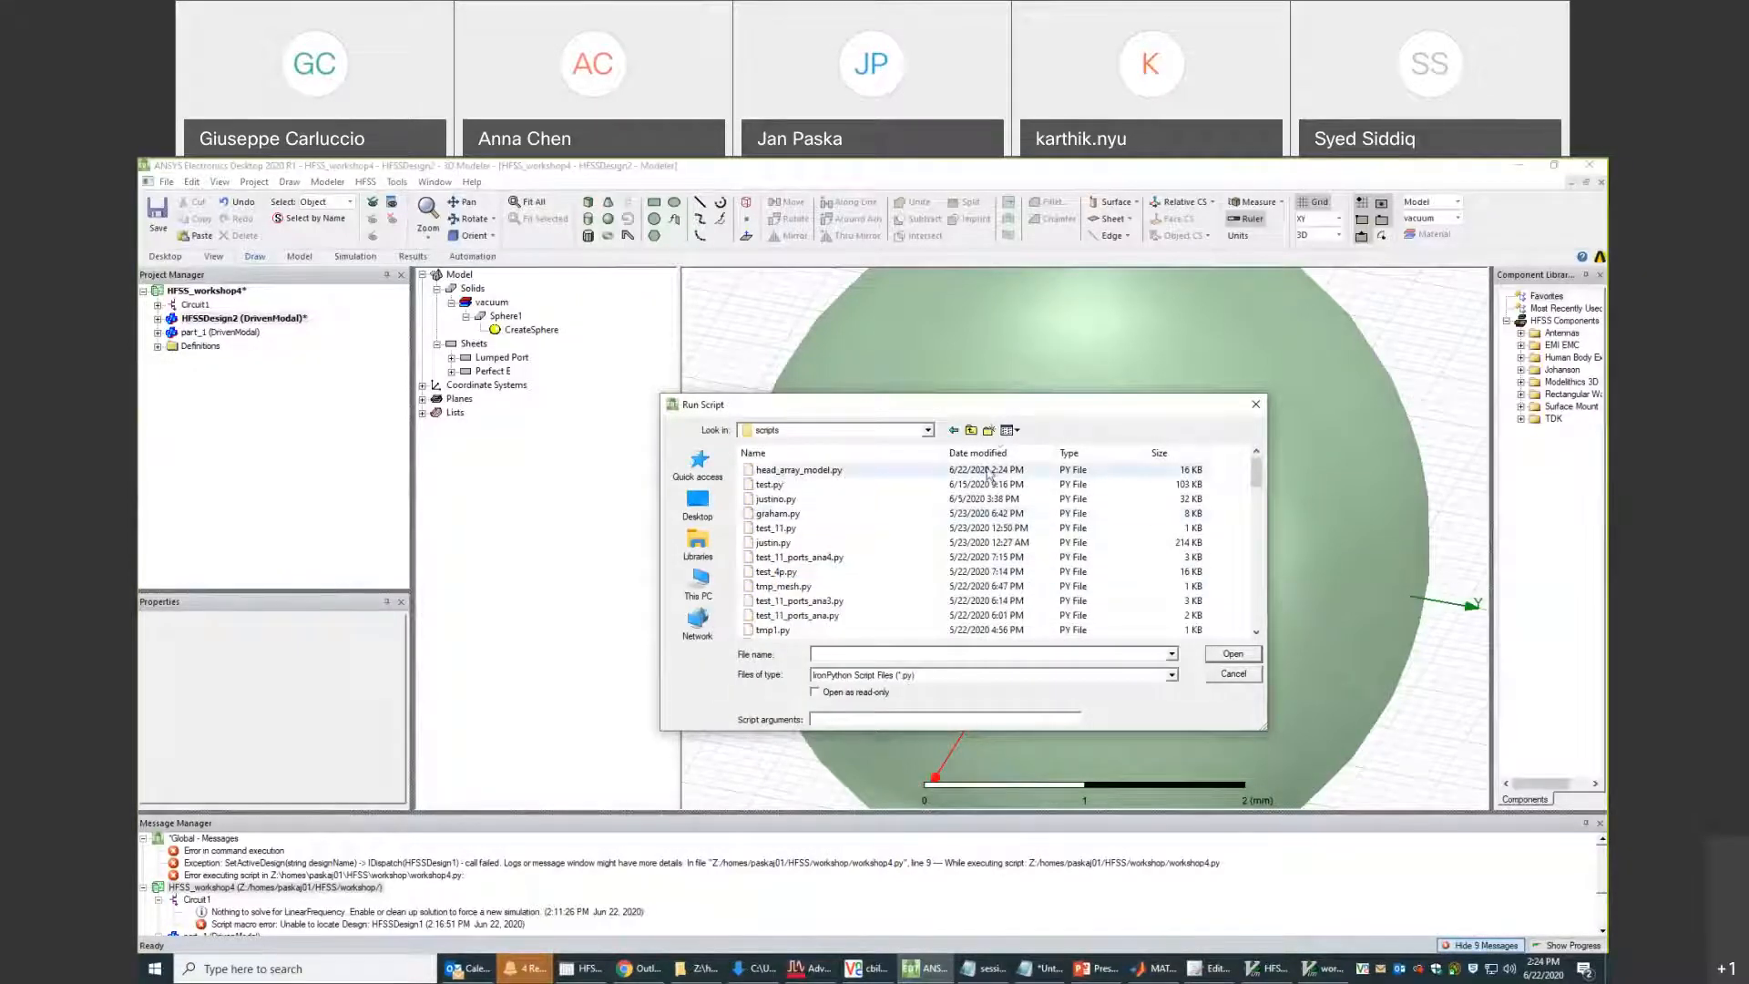
{"action": "left_click", "coordinate": [780, 471]}
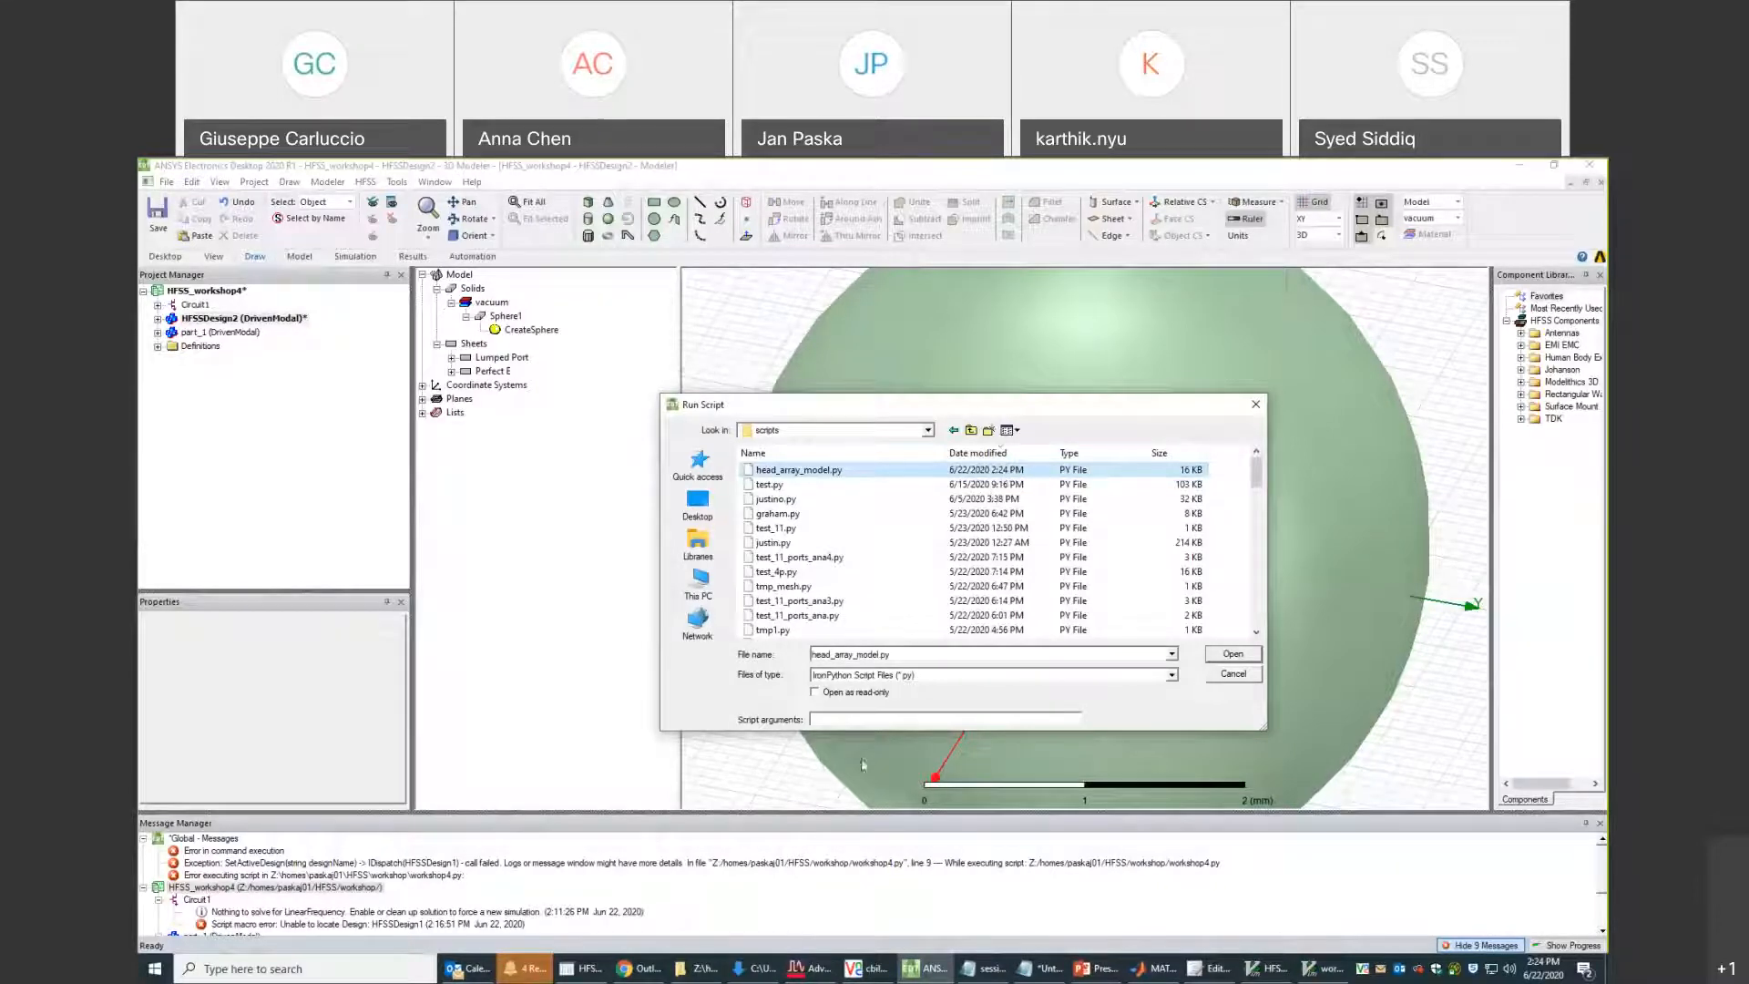
{"action": "left_click", "coordinate": [680, 968]}
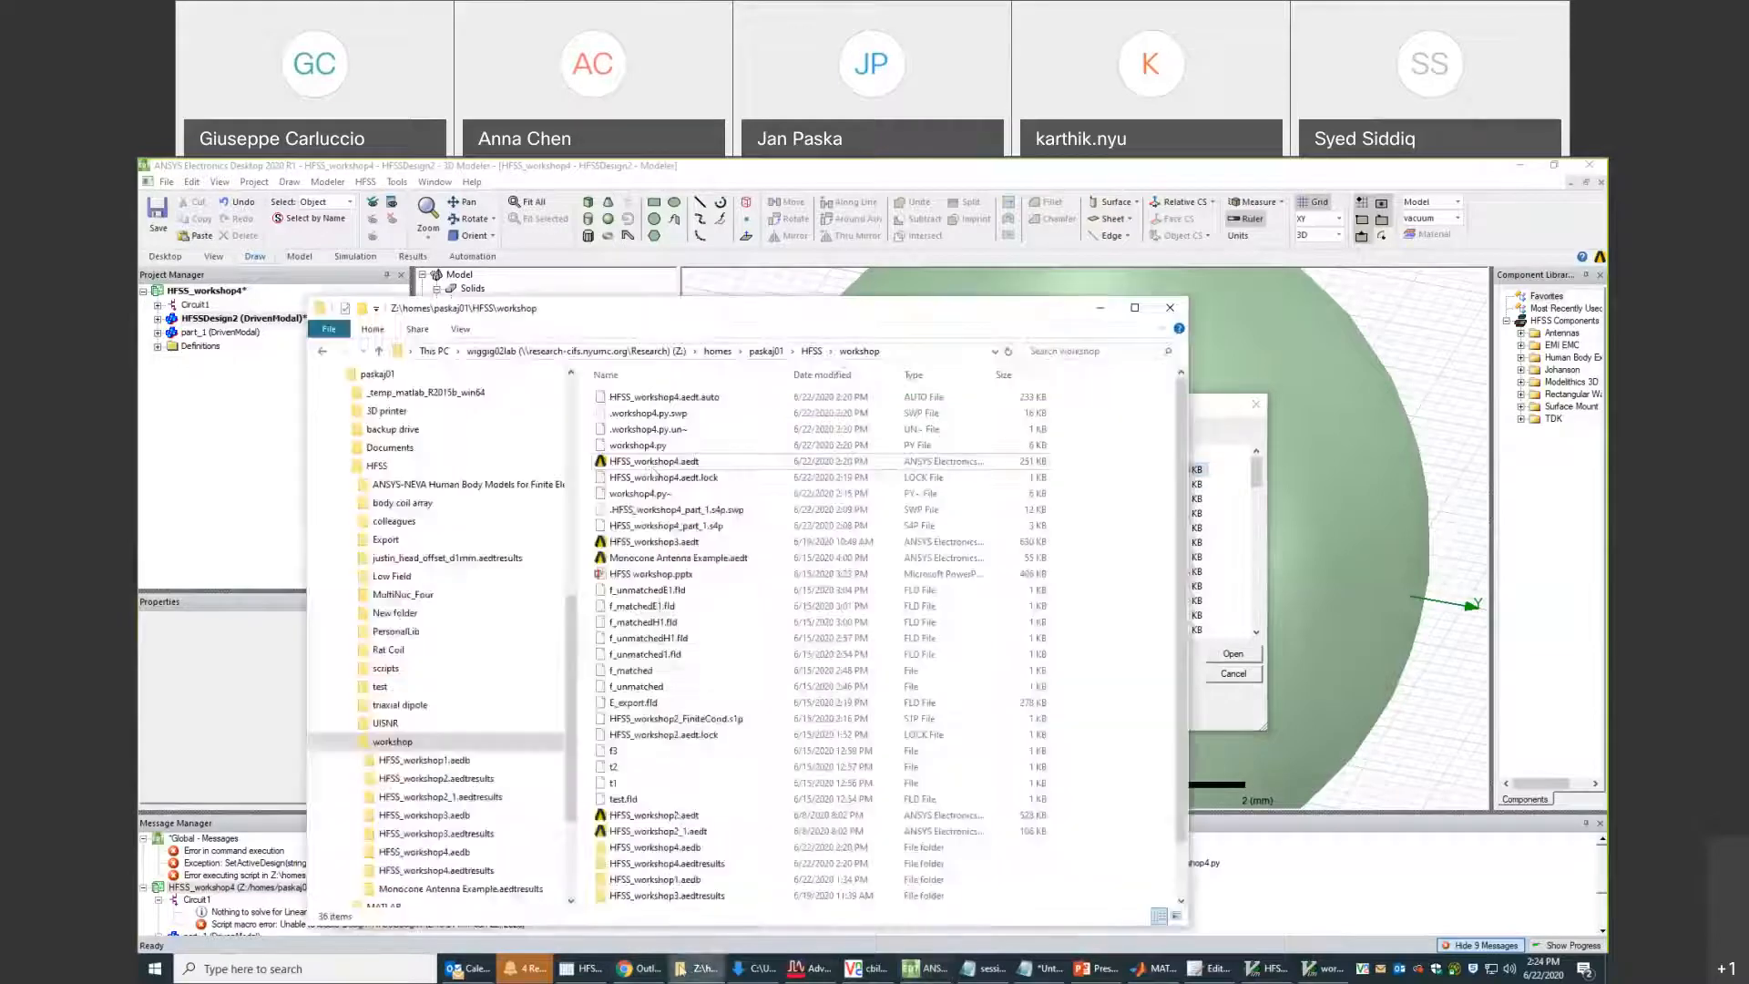
{"action": "left_click", "coordinate": [1222, 412]}
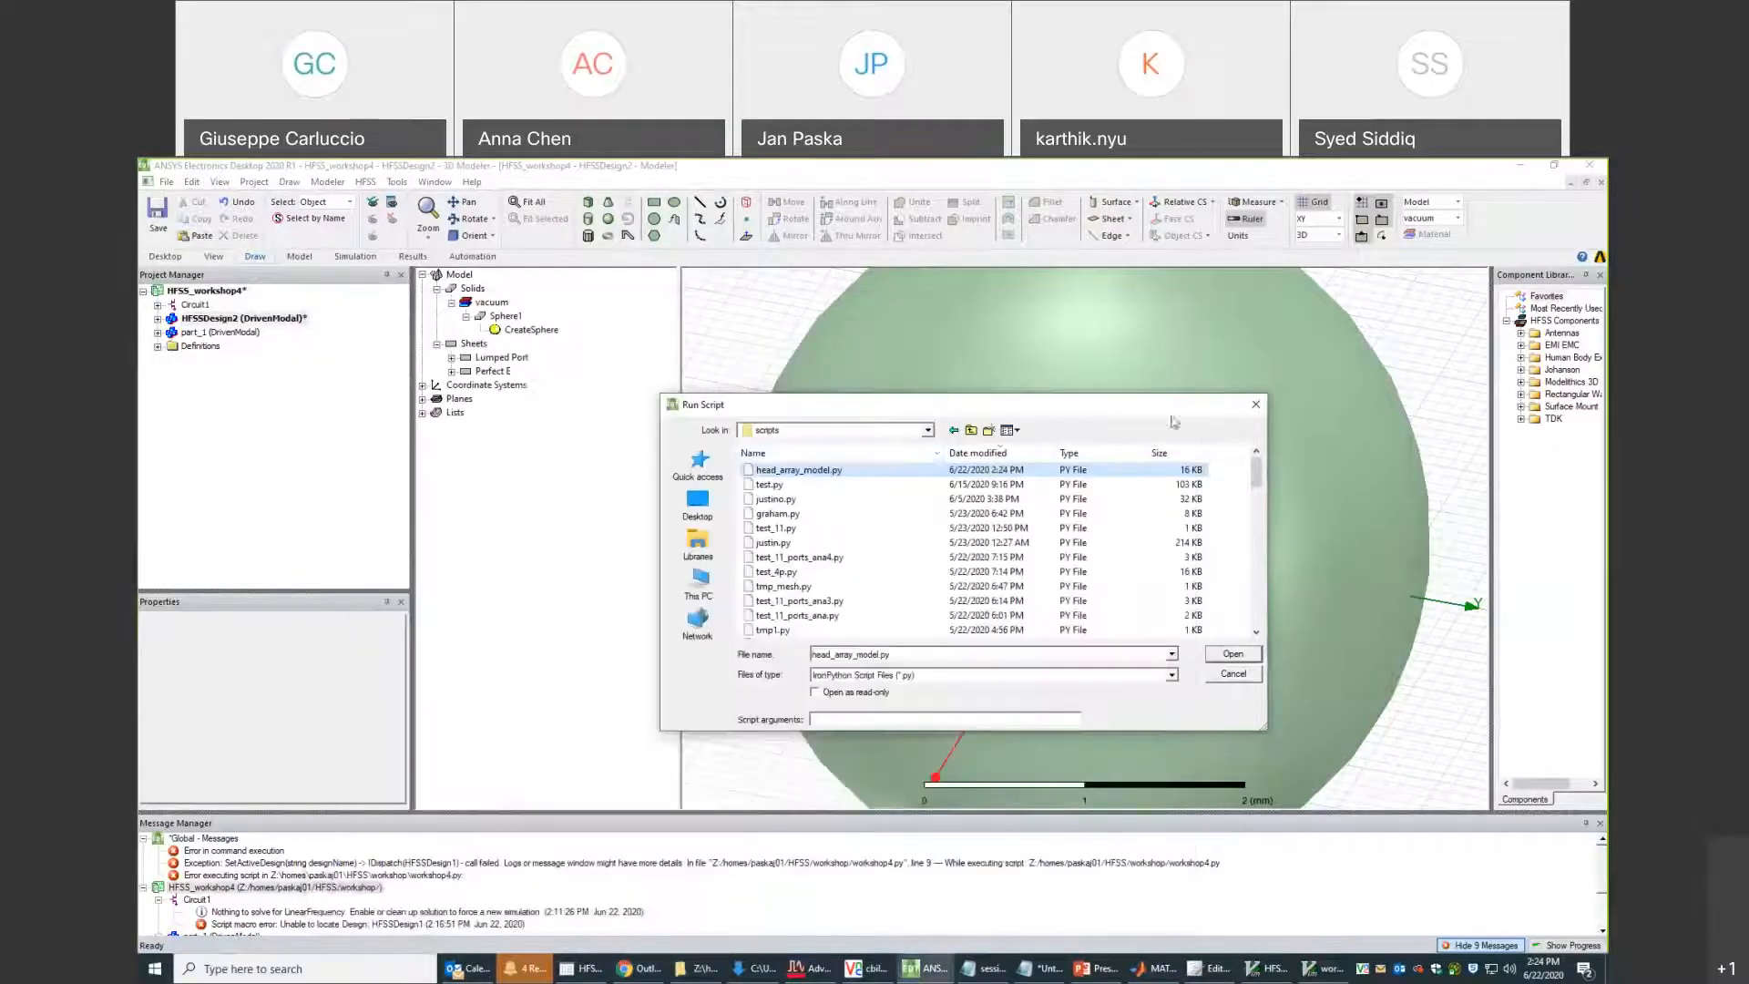
{"action": "double_click", "coordinate": [826, 470]}
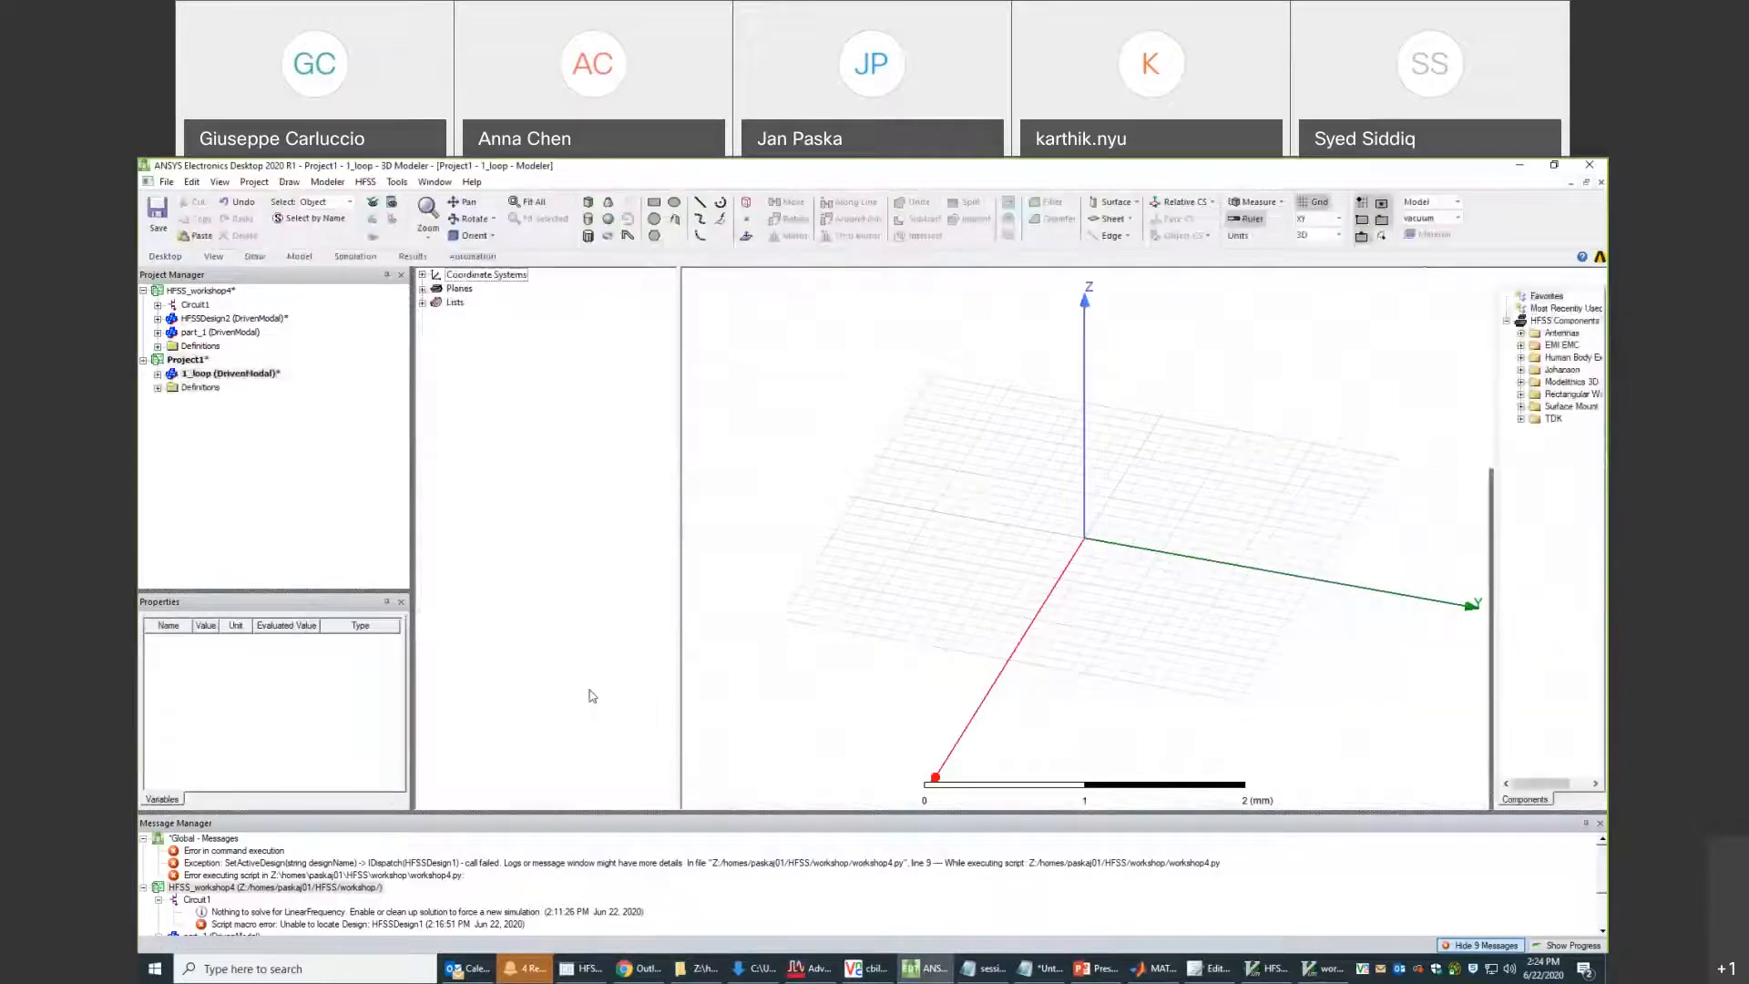
Open head_array_model.py from the HFSS scripts folder in a new Vim window and enlarge the window.
{"action": "left_click", "coordinate": [697, 968]}
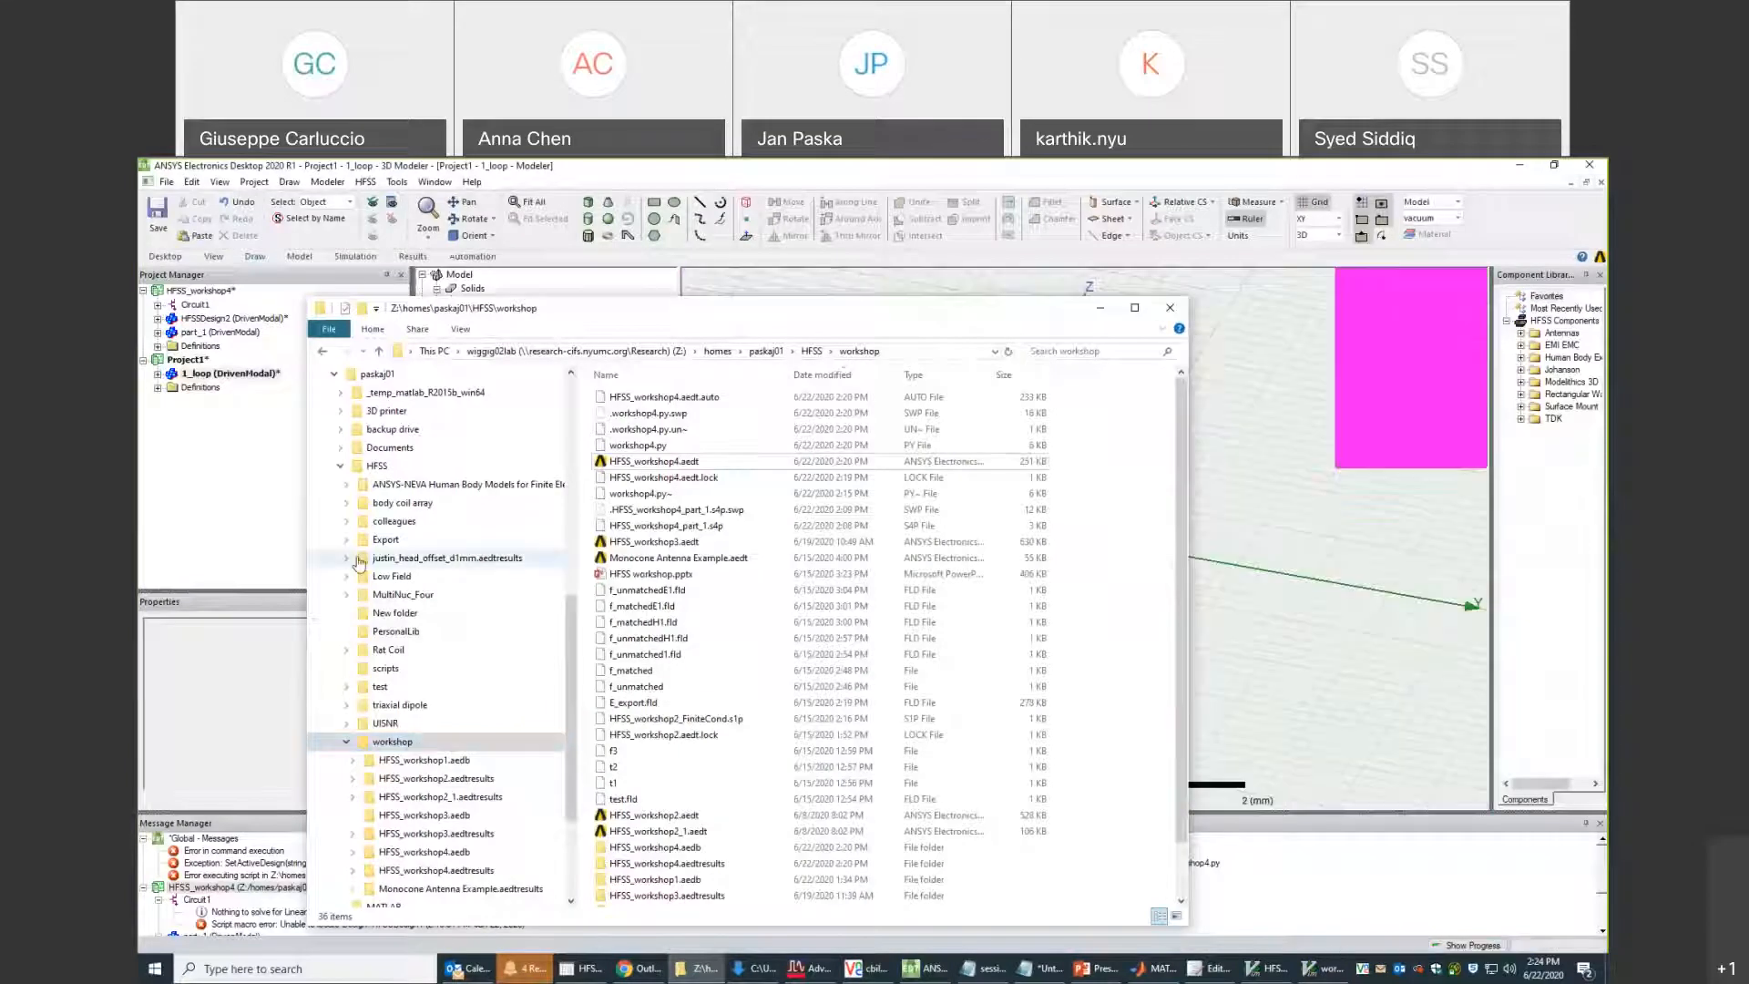
{"action": "left_click", "coordinate": [385, 668]}
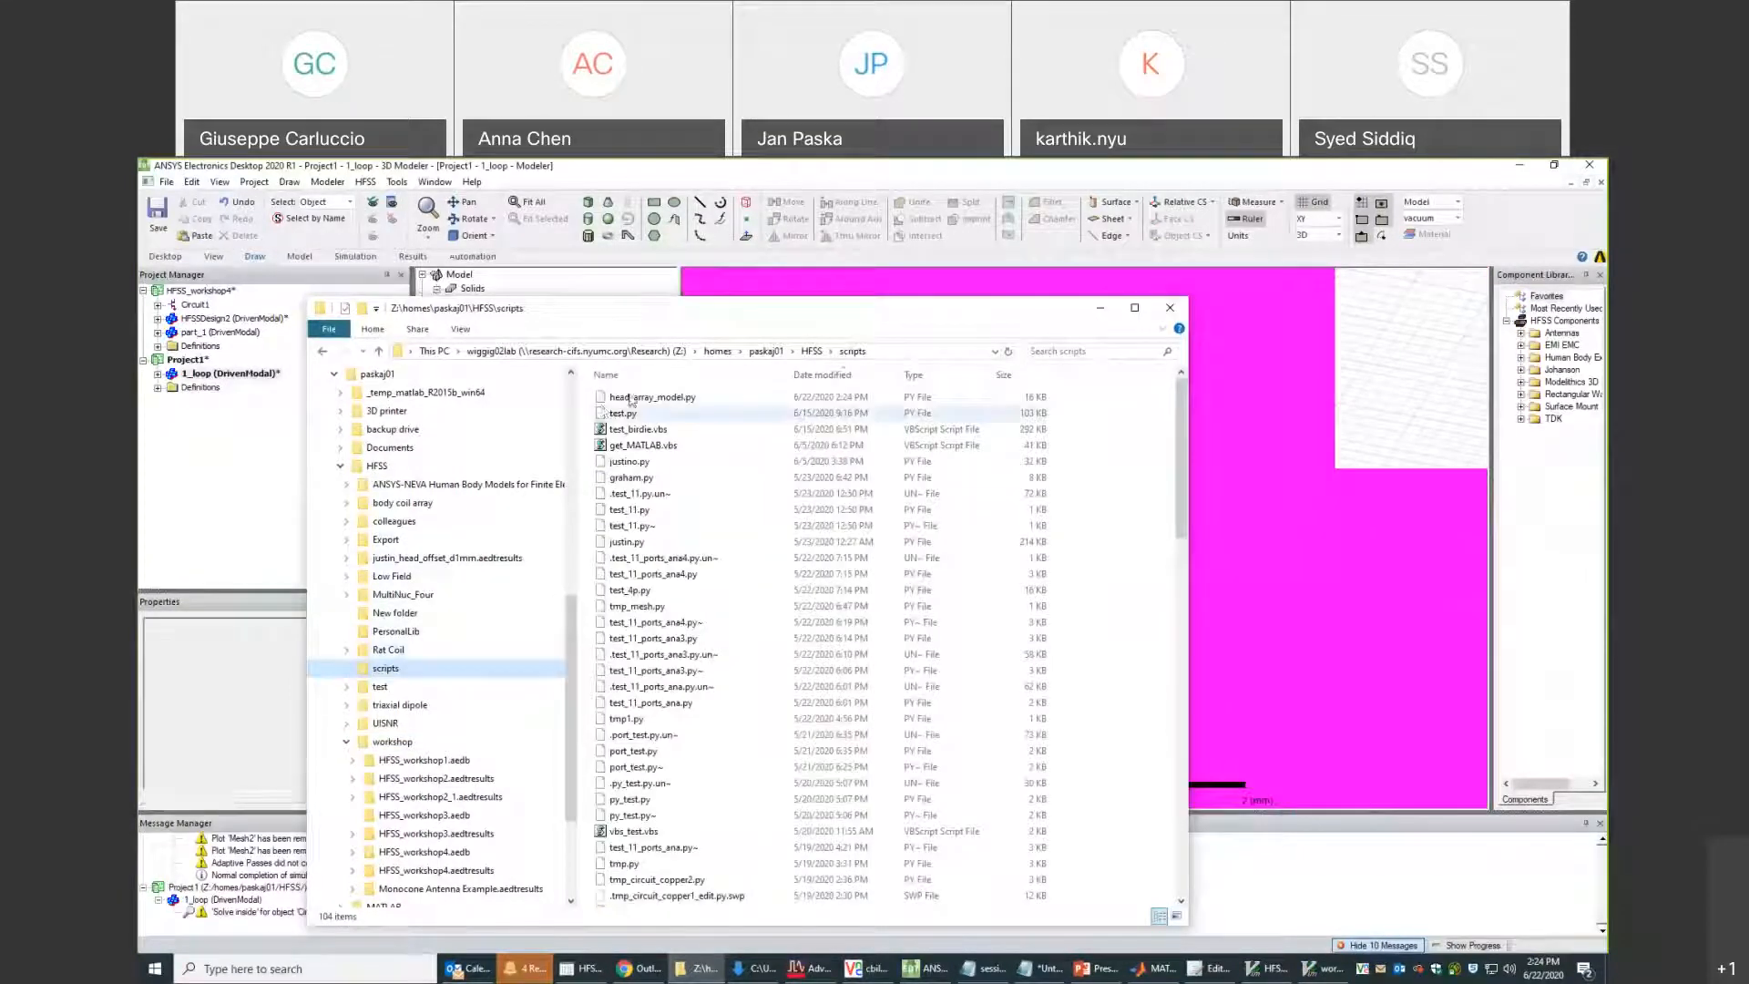
{"action": "right_click", "coordinate": [631, 399]}
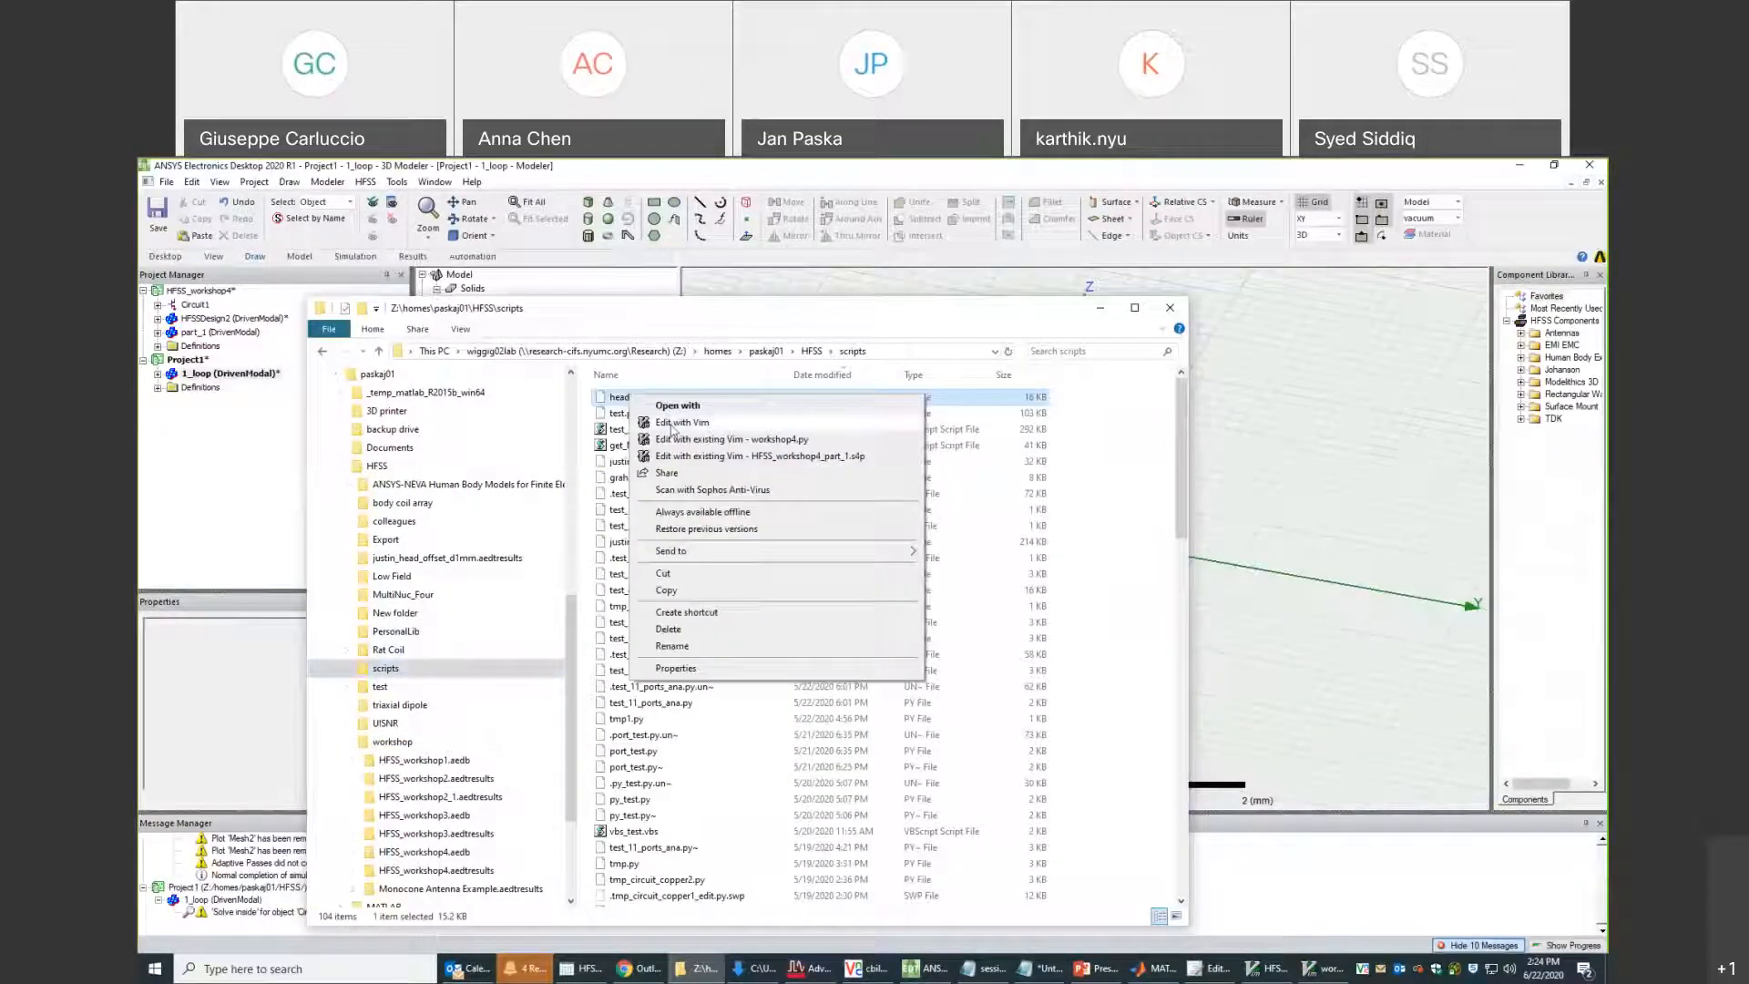
{"action": "left_click", "coordinate": [672, 425]}
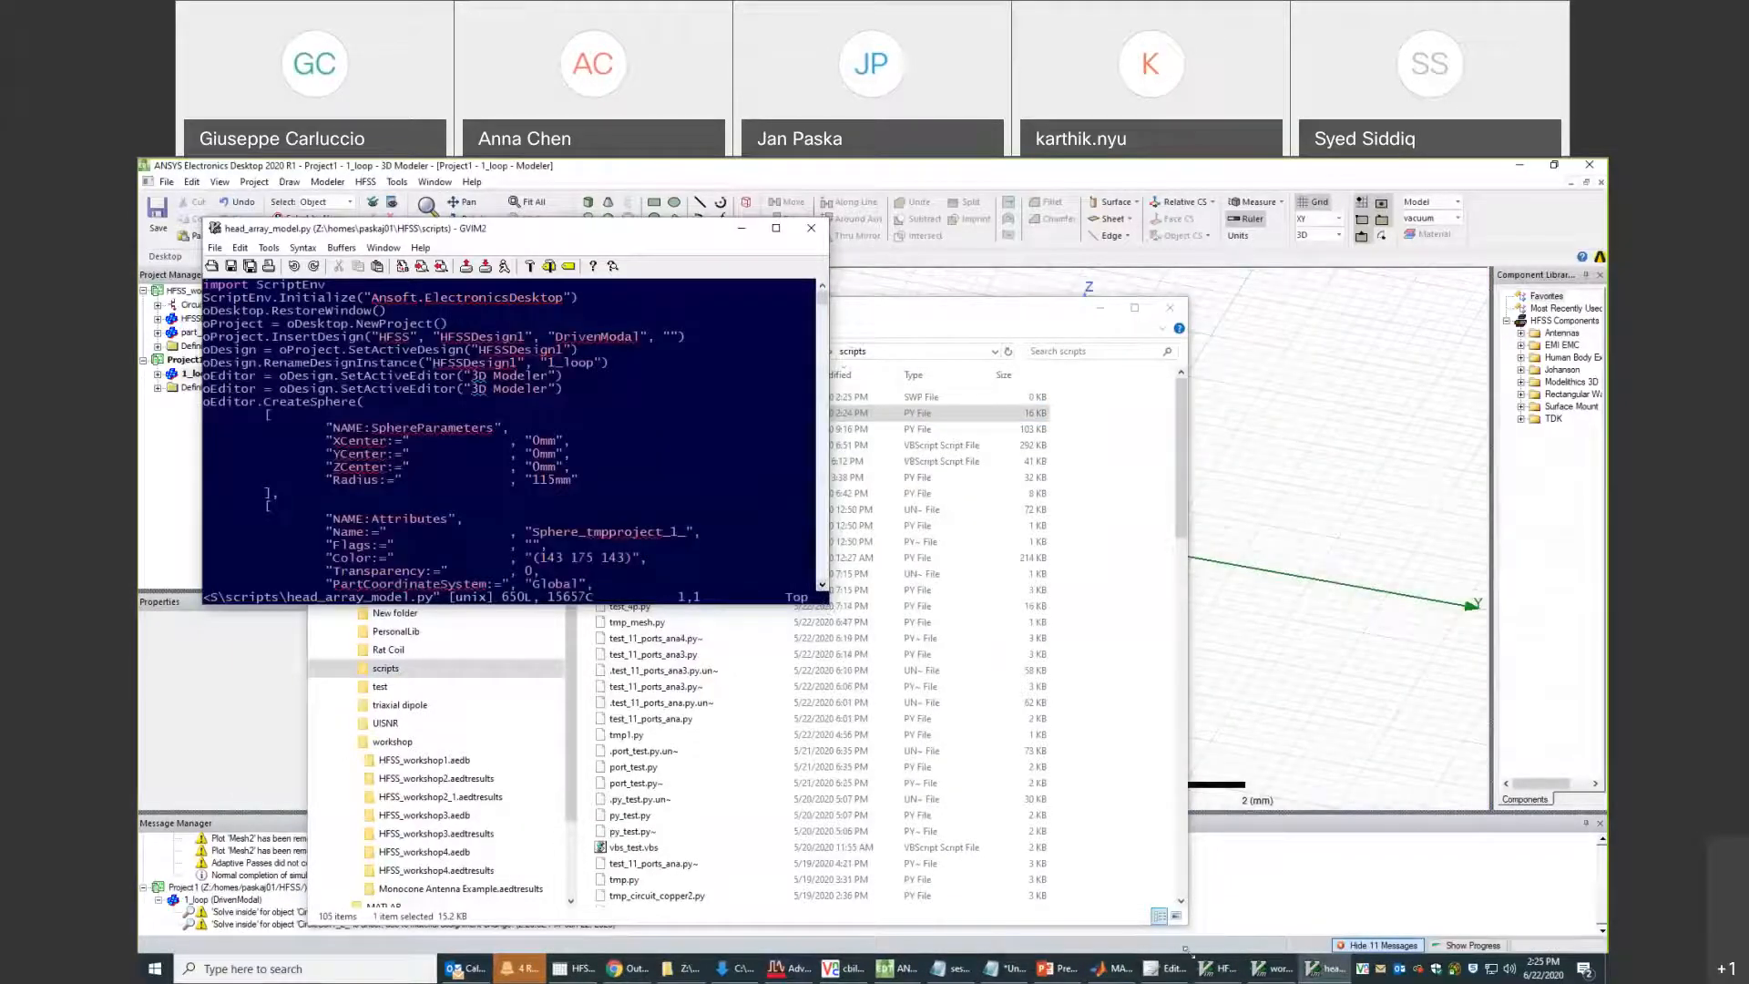
{"action": "left_click_drag", "start_coordinate": [1089, 877], "coordinate": [1189, 981]}
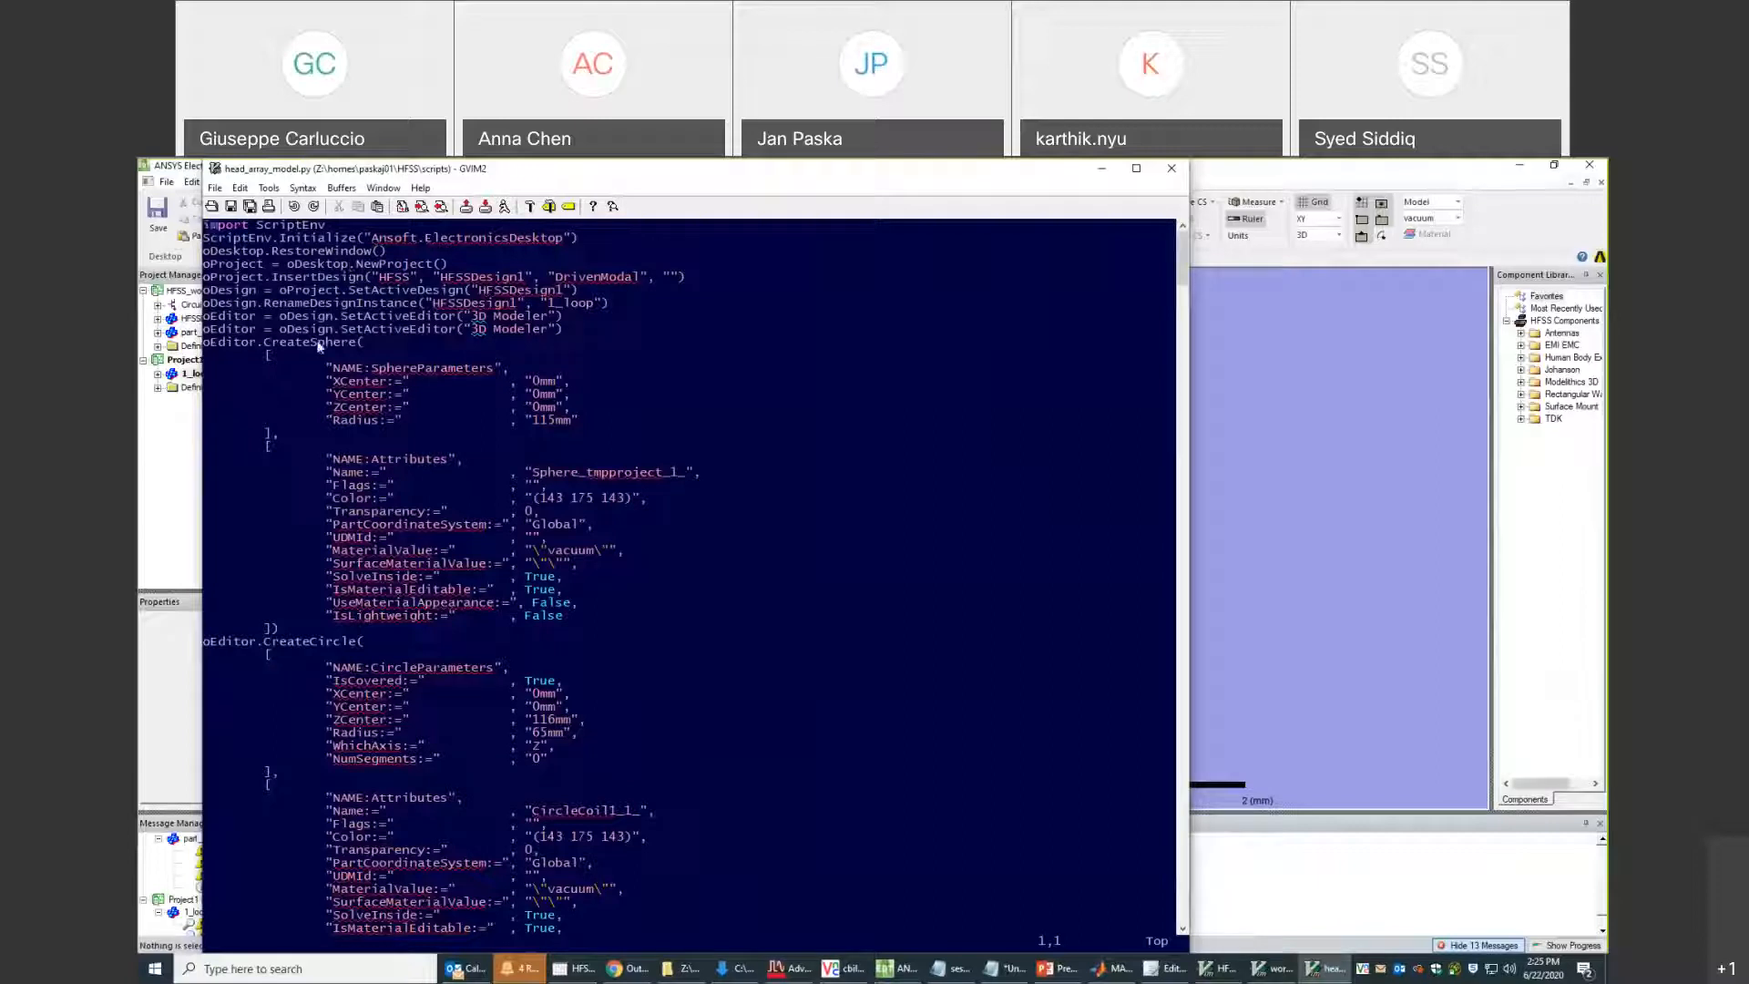
Examine the CreateSphere command and the two CreateCircle commands that build the first coil in head_array_model.py.
{"action": "left_click_drag", "start_coordinate": [263, 344], "coordinate": [266, 345]}
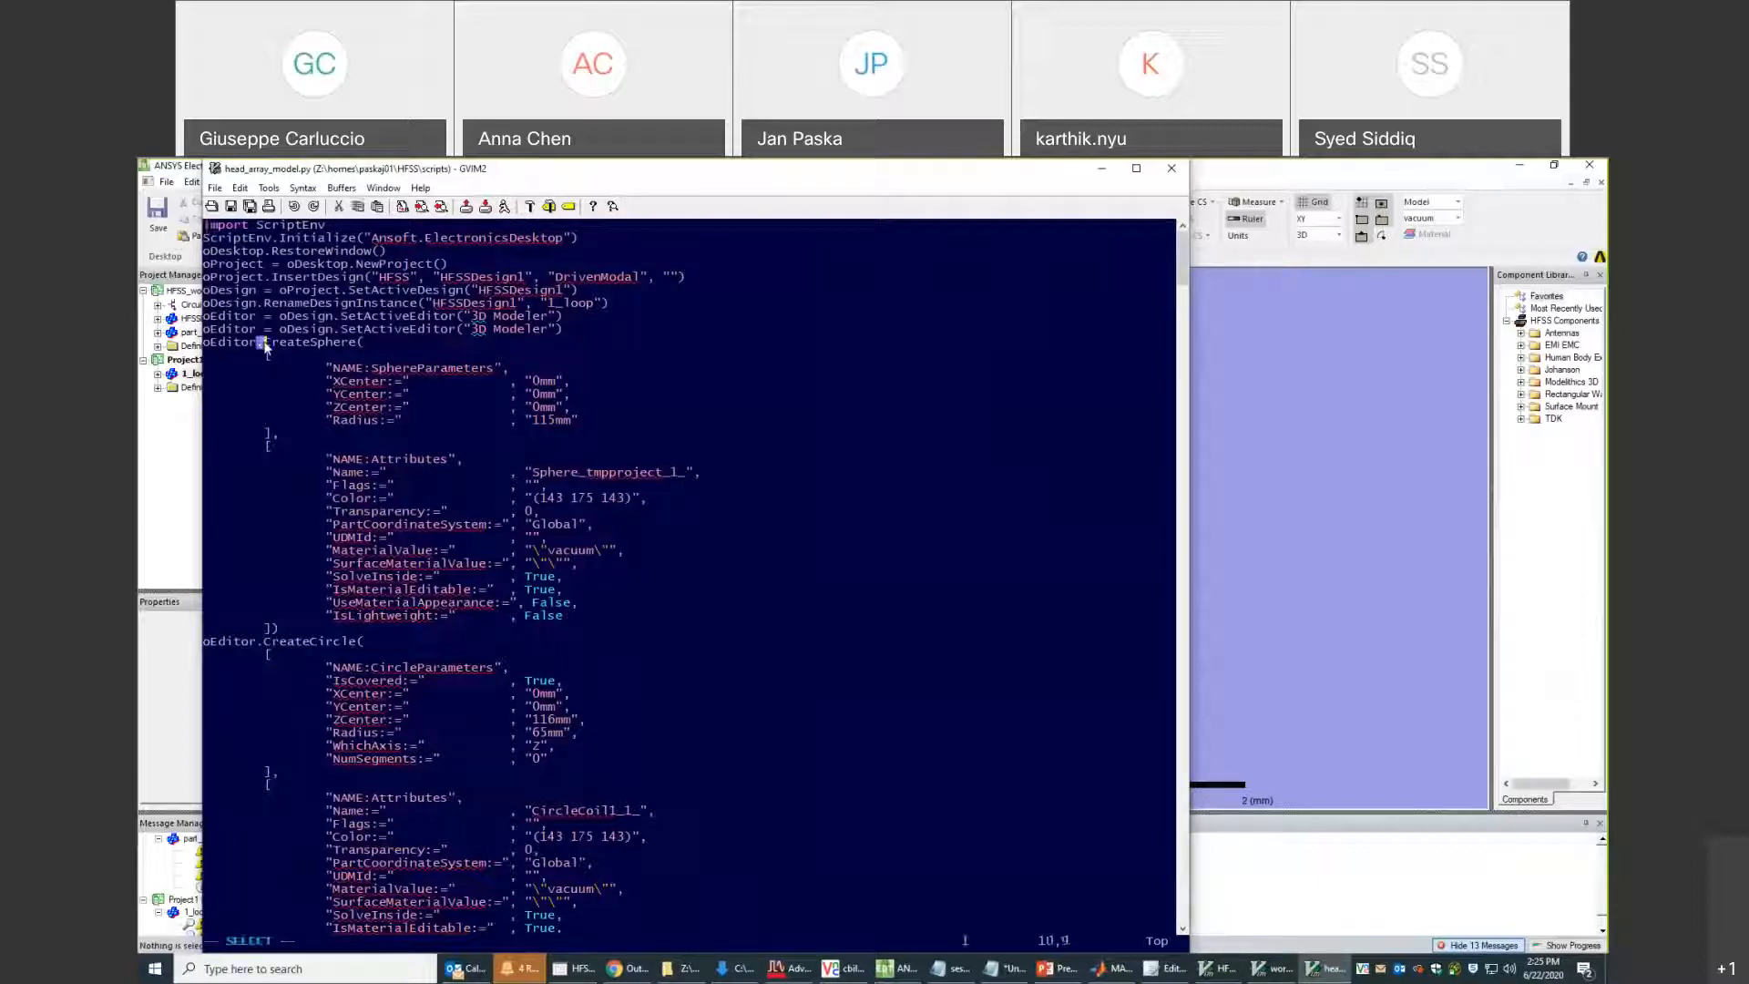
{"action": "left_click", "coordinate": [270, 344]}
{"action": "left_click_drag", "start_coordinate": [265, 348], "coordinate": [358, 354]}
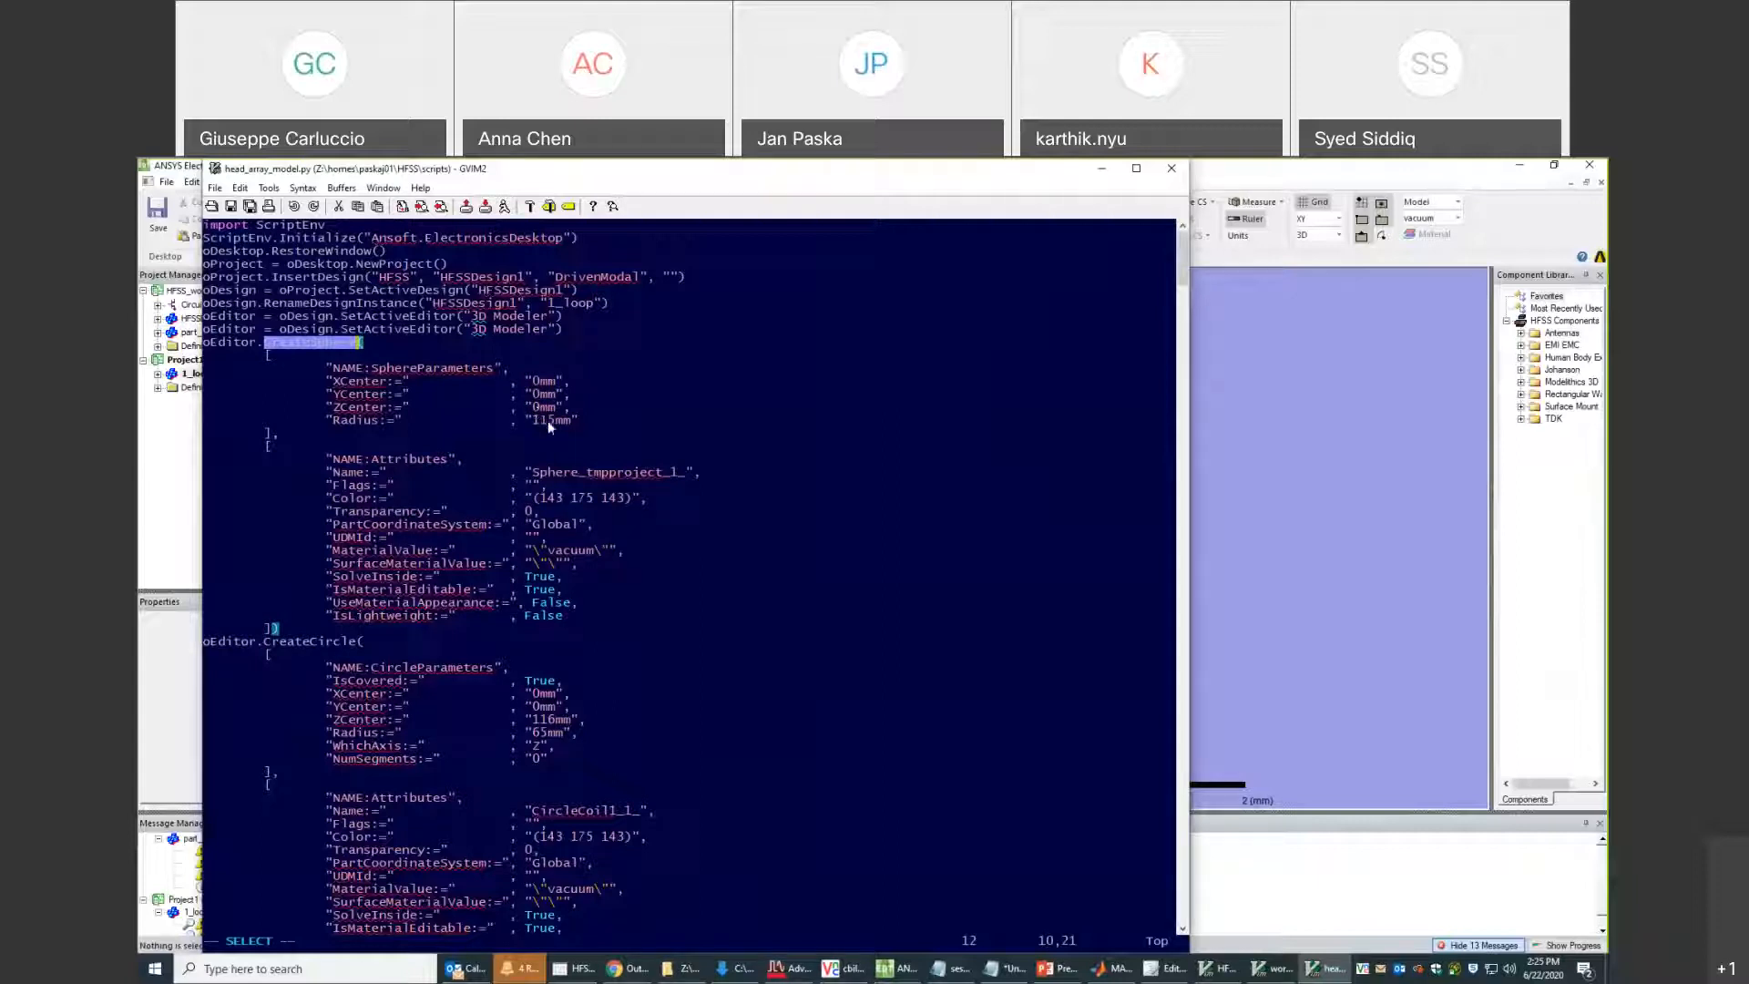
{"action": "scroll", "coordinate": [425, 486], "scroll_direction": "down", "scroll_amount": 6}
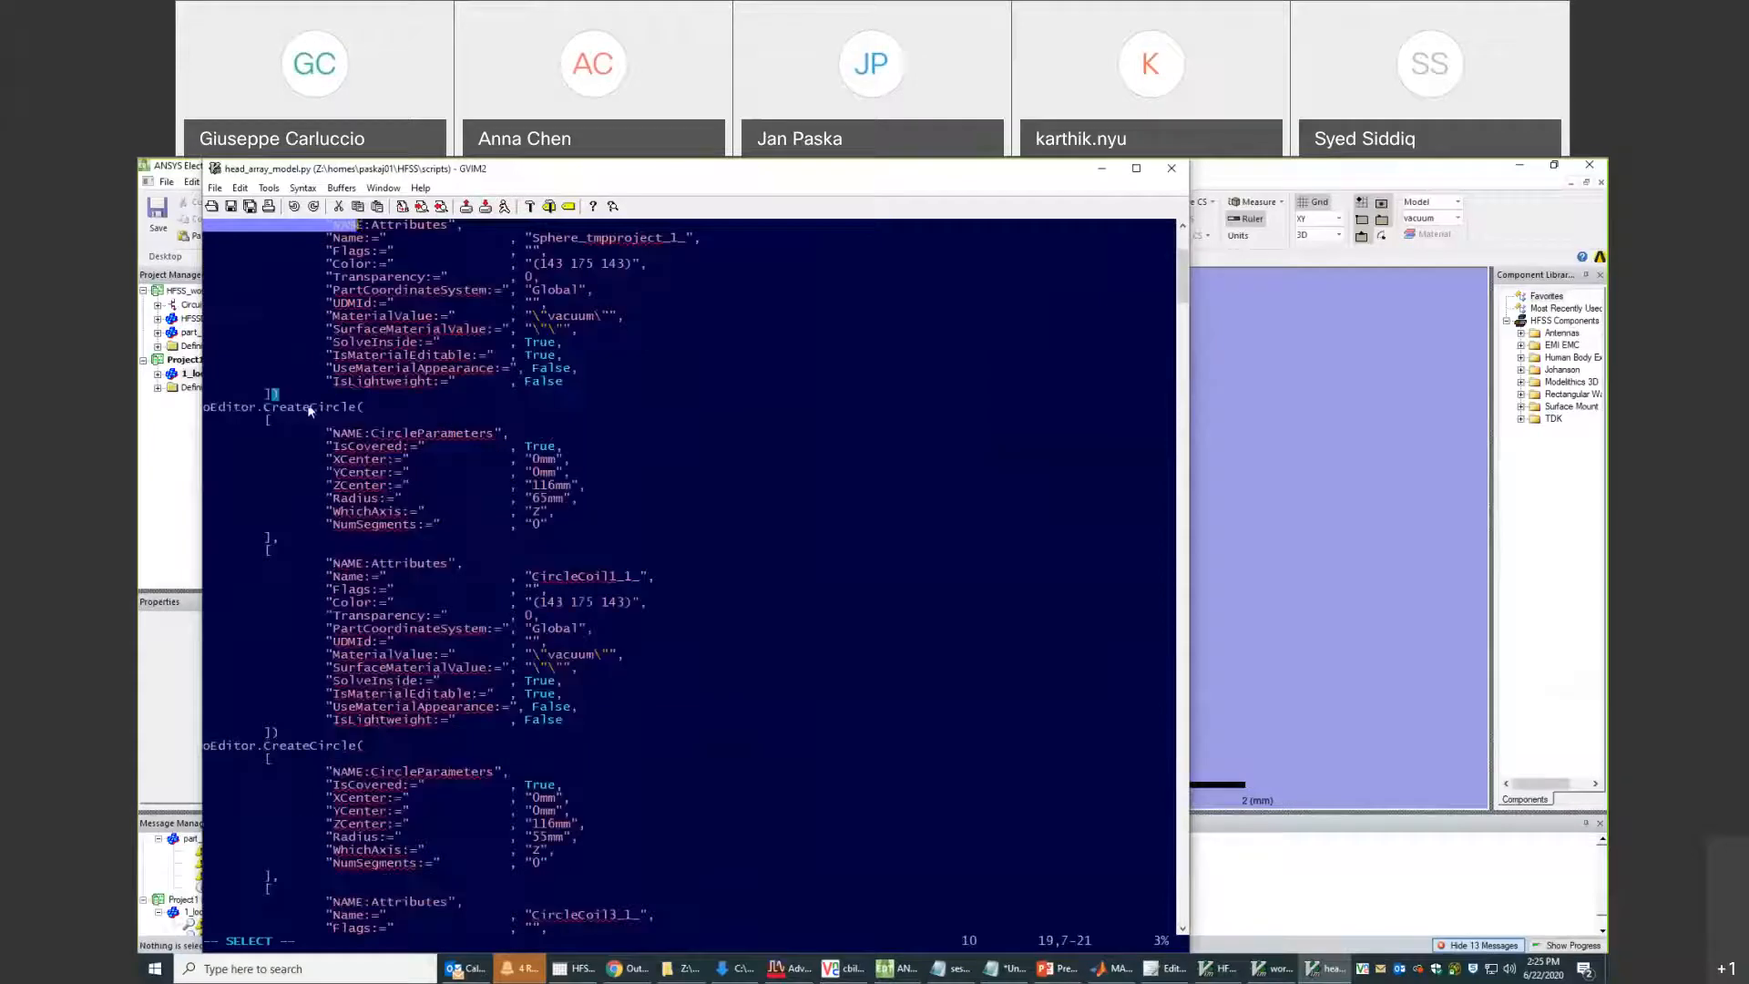
{"action": "scroll", "coordinate": [370, 414], "scroll_direction": "down", "scroll_amount": 3}
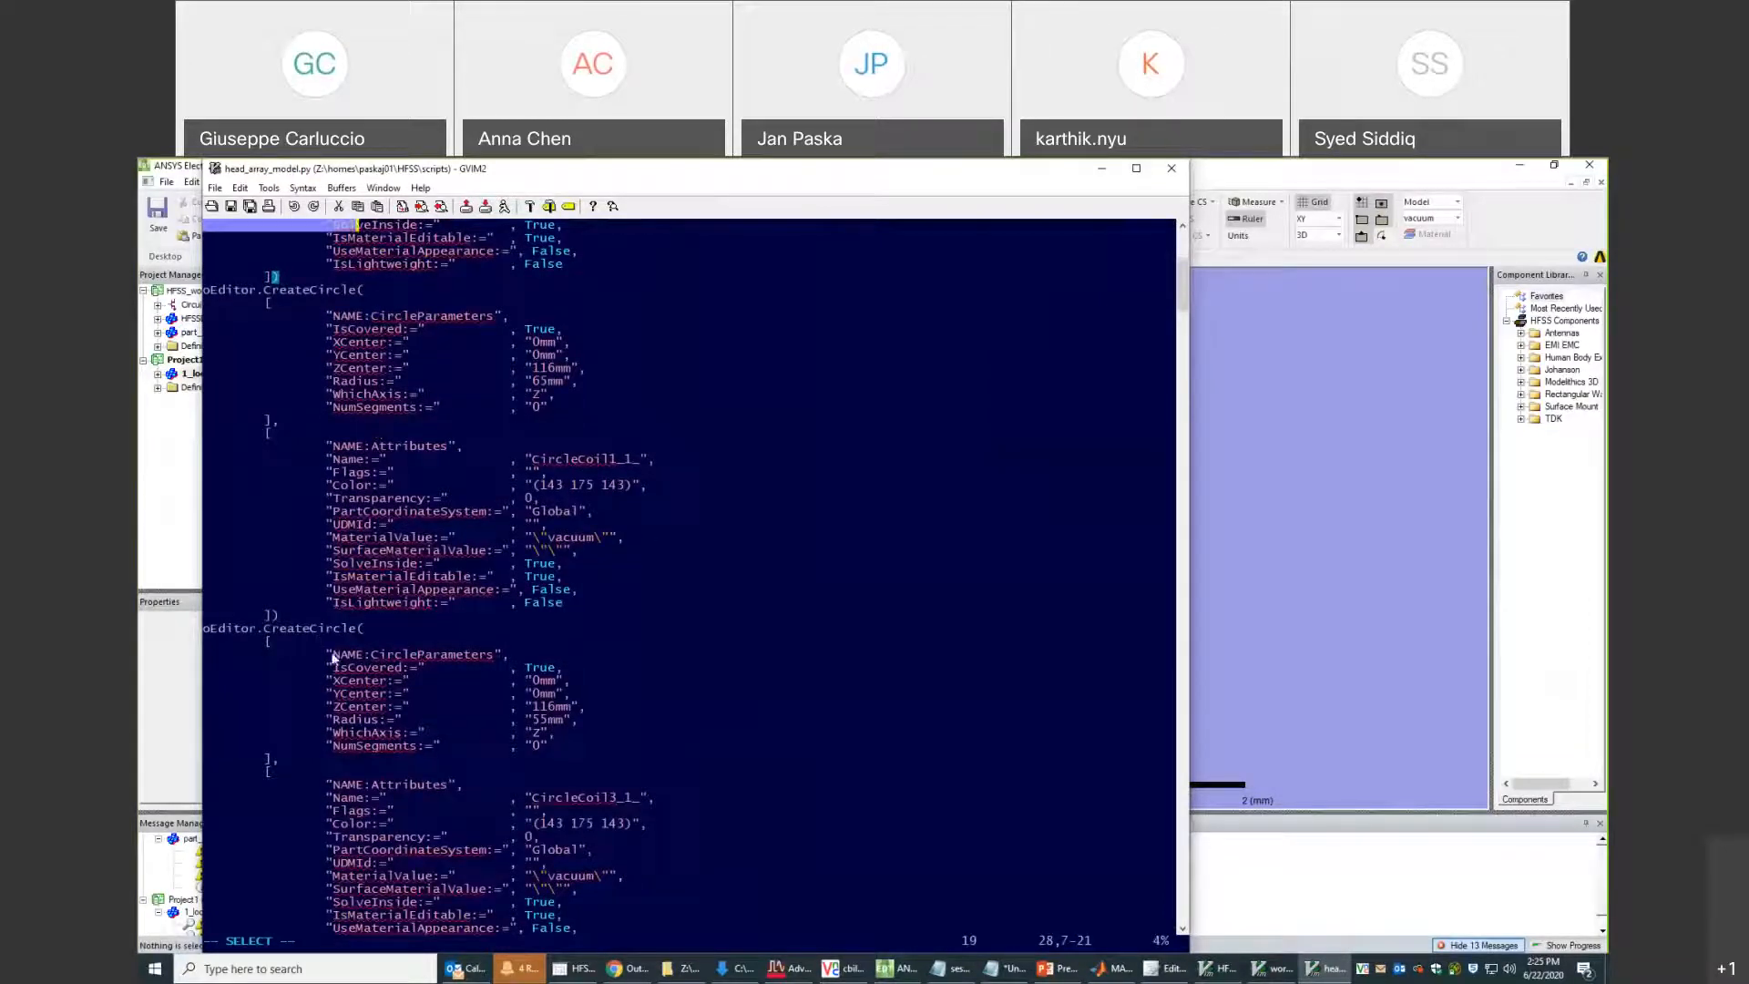
{"action": "scroll", "coordinate": [333, 658], "scroll_direction": "down", "scroll_amount": 10}
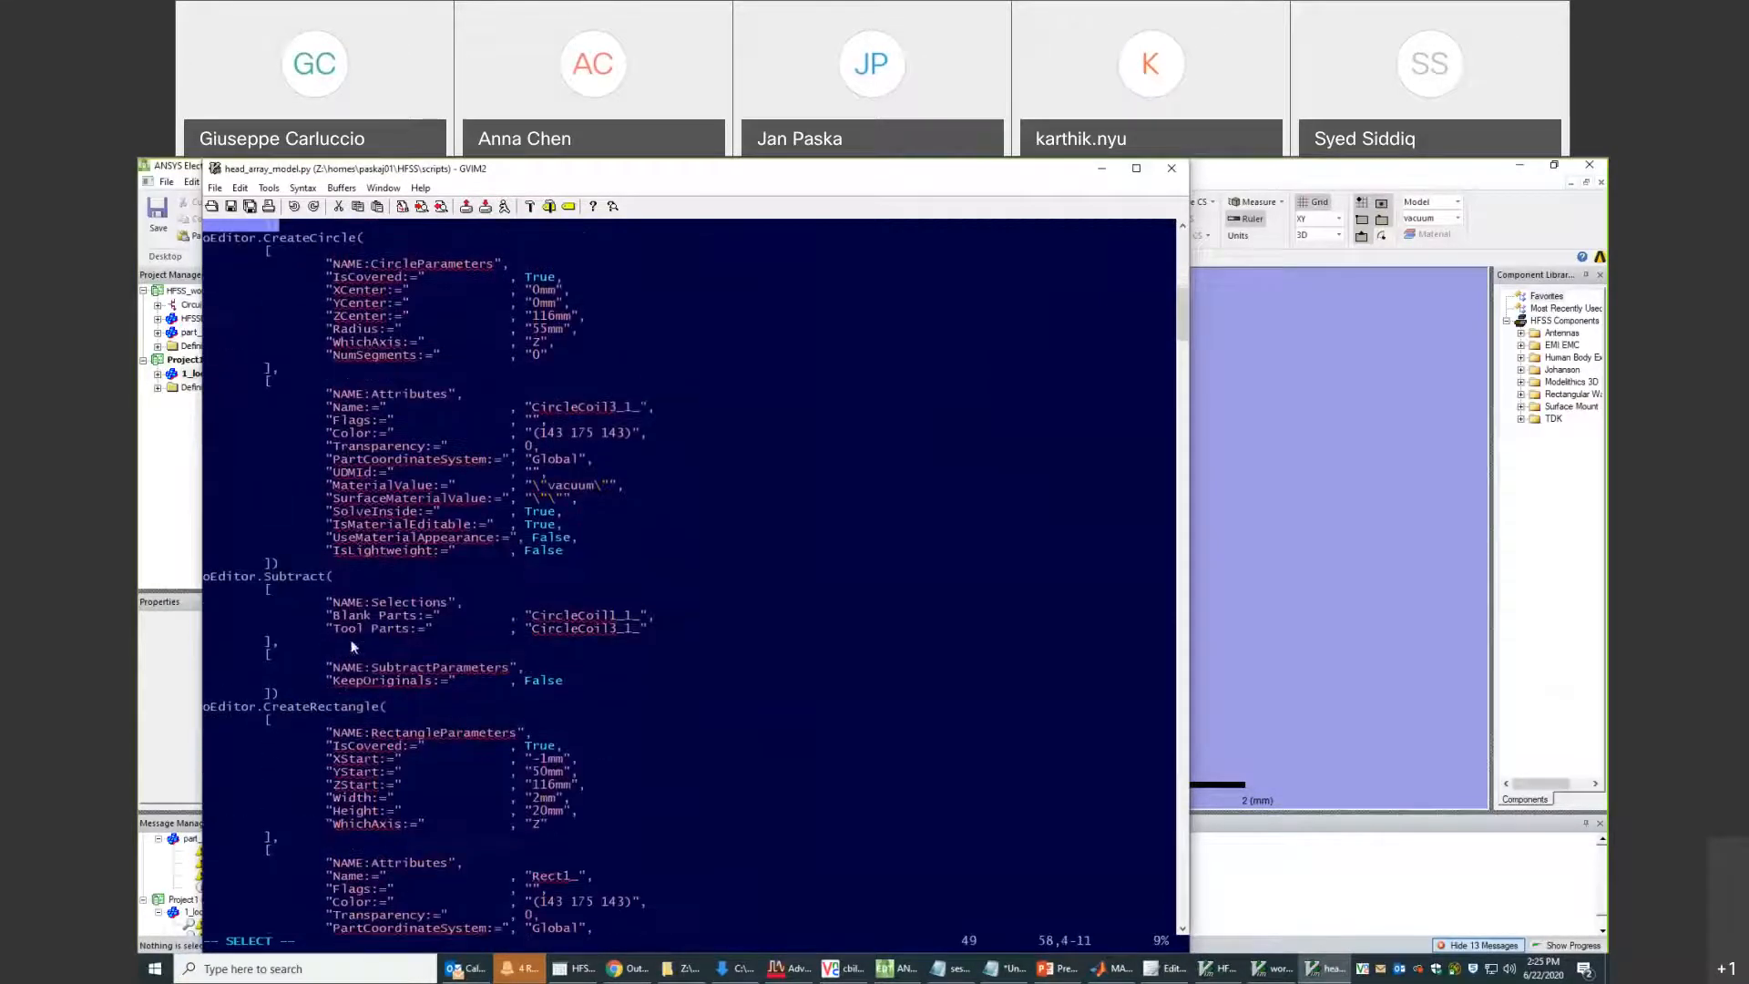
{"action": "scroll", "coordinate": [373, 597], "scroll_direction": "up", "scroll_amount": 6}
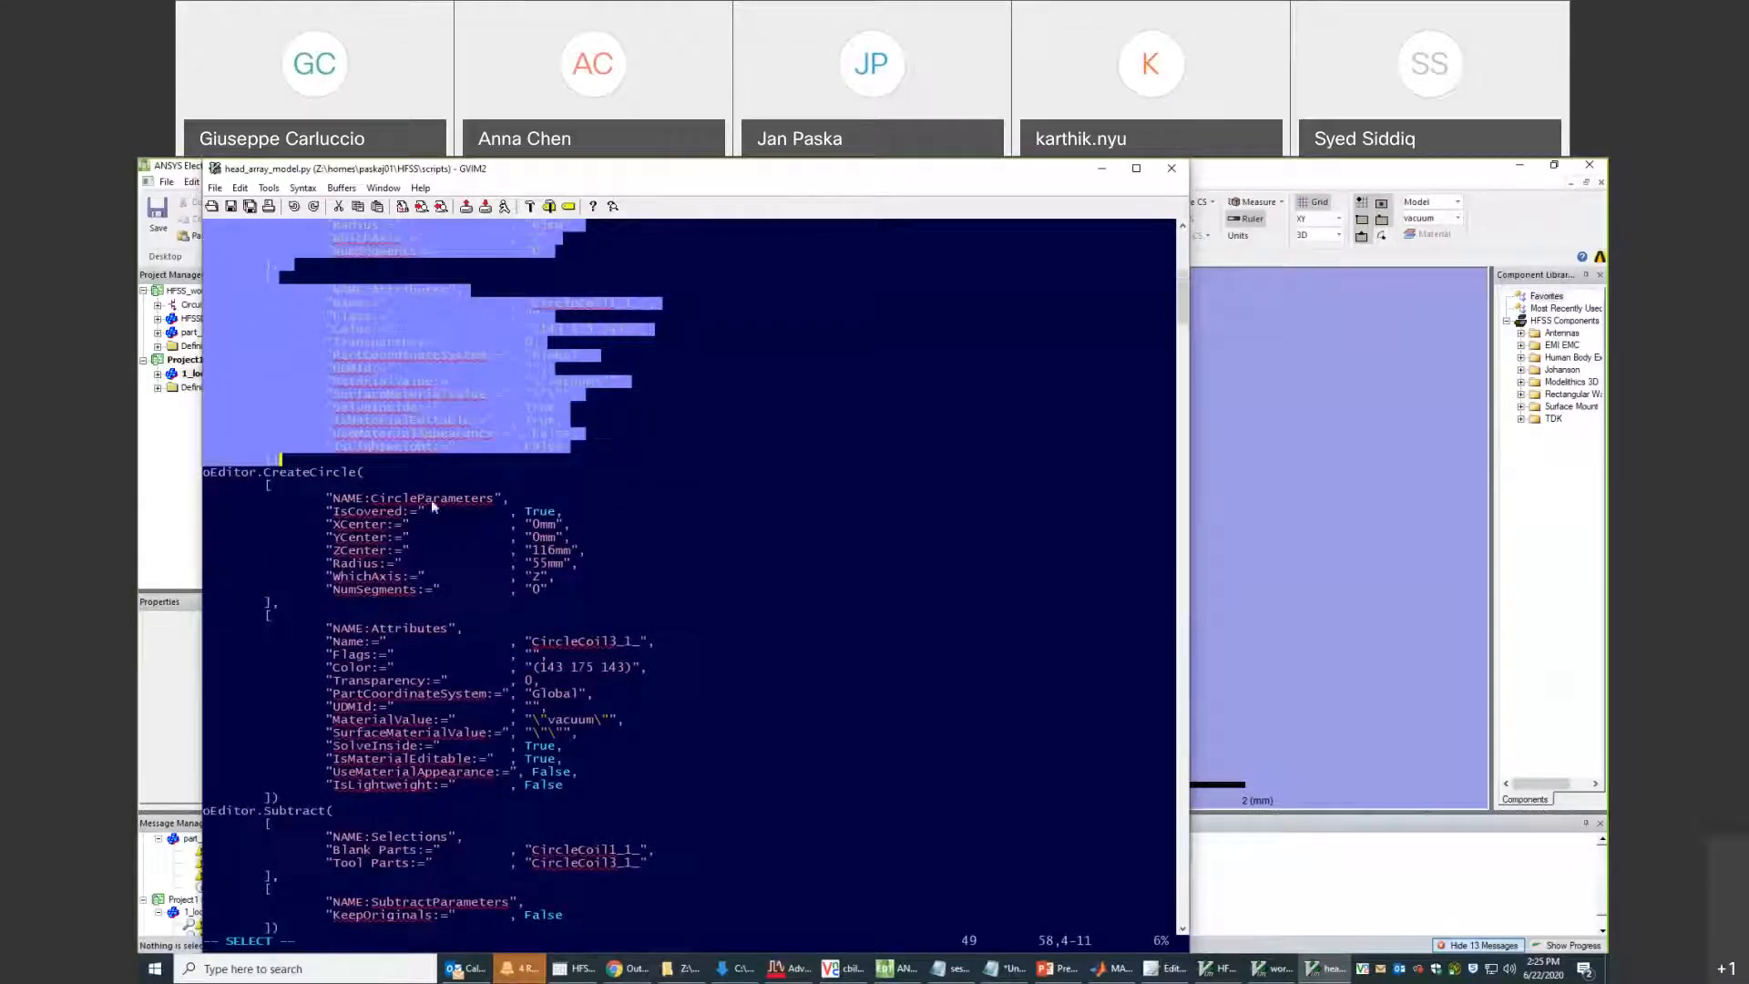
Examine the Subtract command for the two circles and the CreateRectangle parameters, including YStart, for the first coil.
{"action": "left_click", "coordinate": [430, 497]}
{"action": "scroll", "coordinate": [453, 563], "scroll_direction": "down", "scroll_amount": 11}
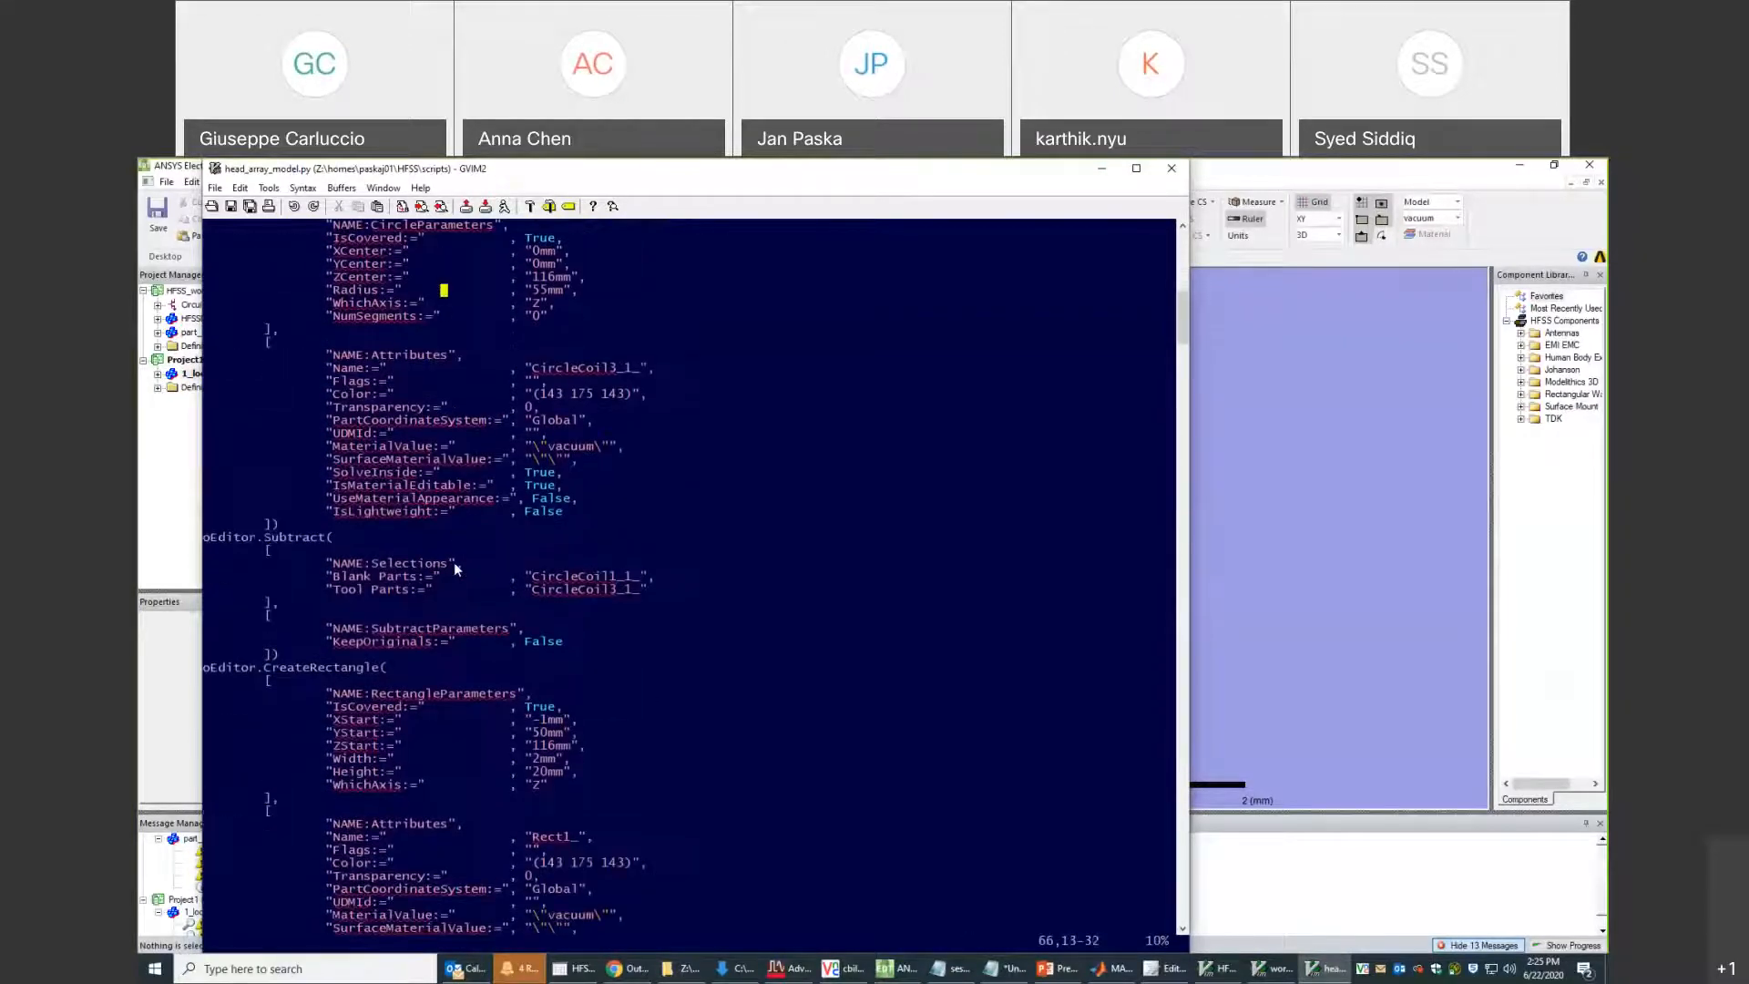
{"action": "scroll", "coordinate": [454, 561], "scroll_direction": "down", "scroll_amount": 9}
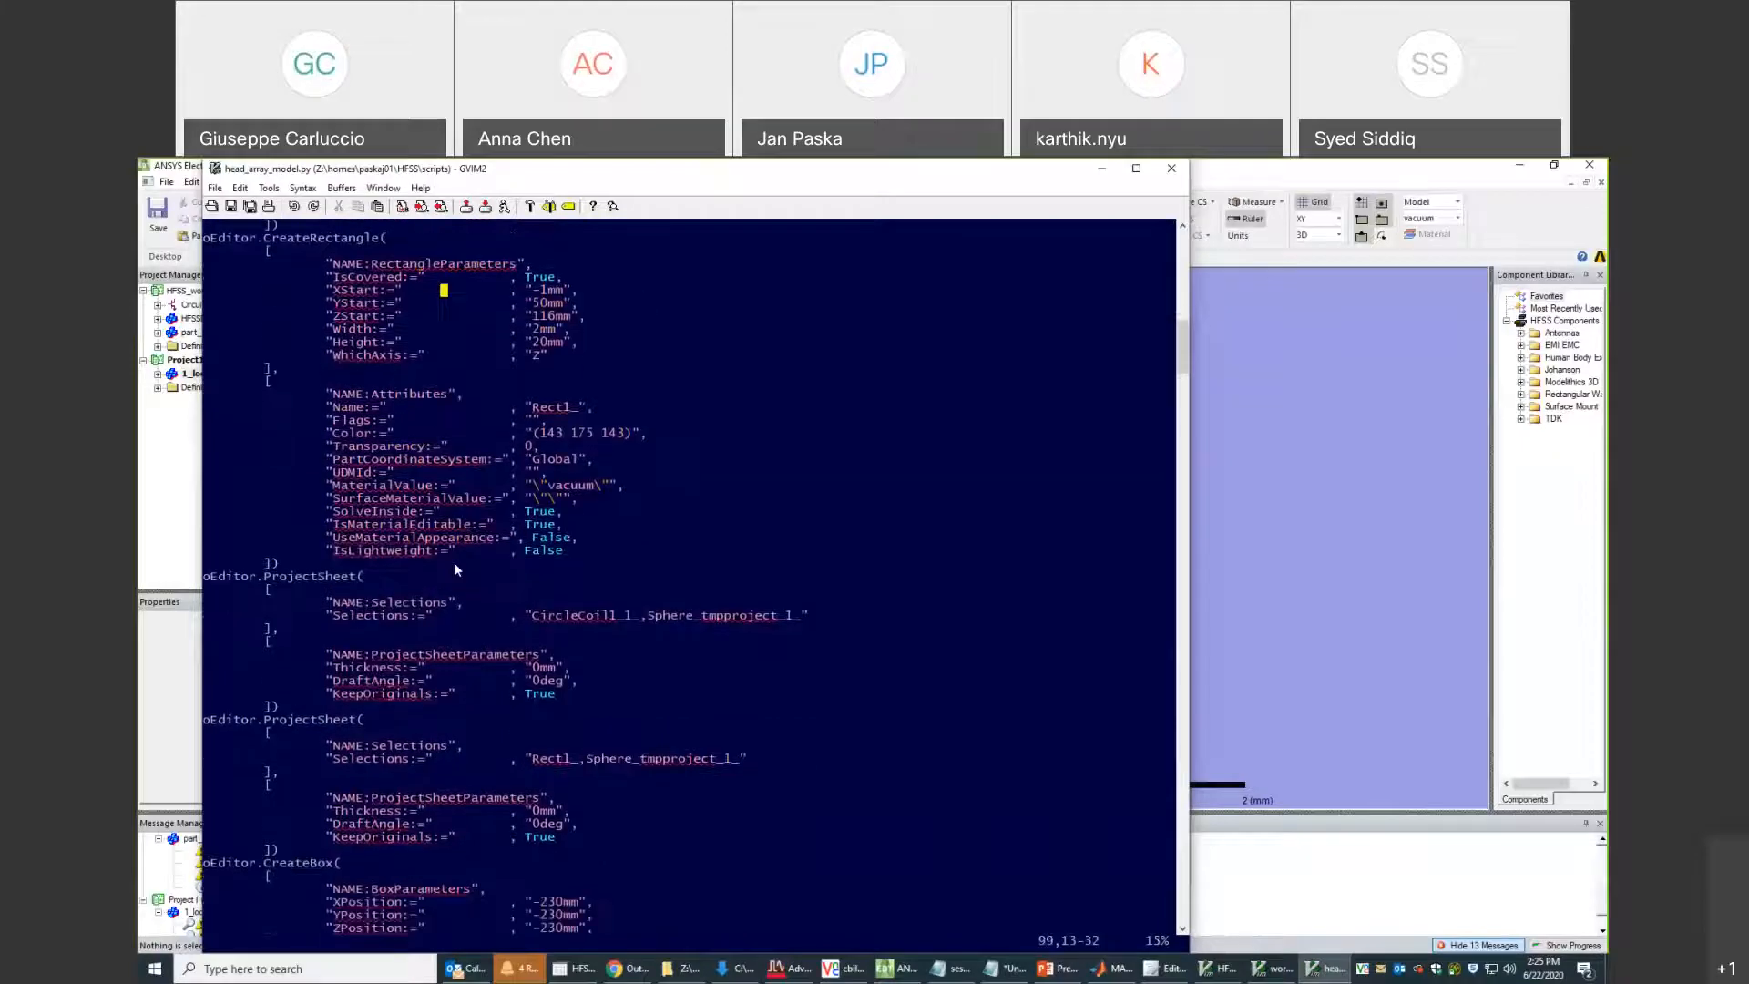
{"action": "scroll", "coordinate": [379, 470], "scroll_direction": "up", "scroll_amount": 7}
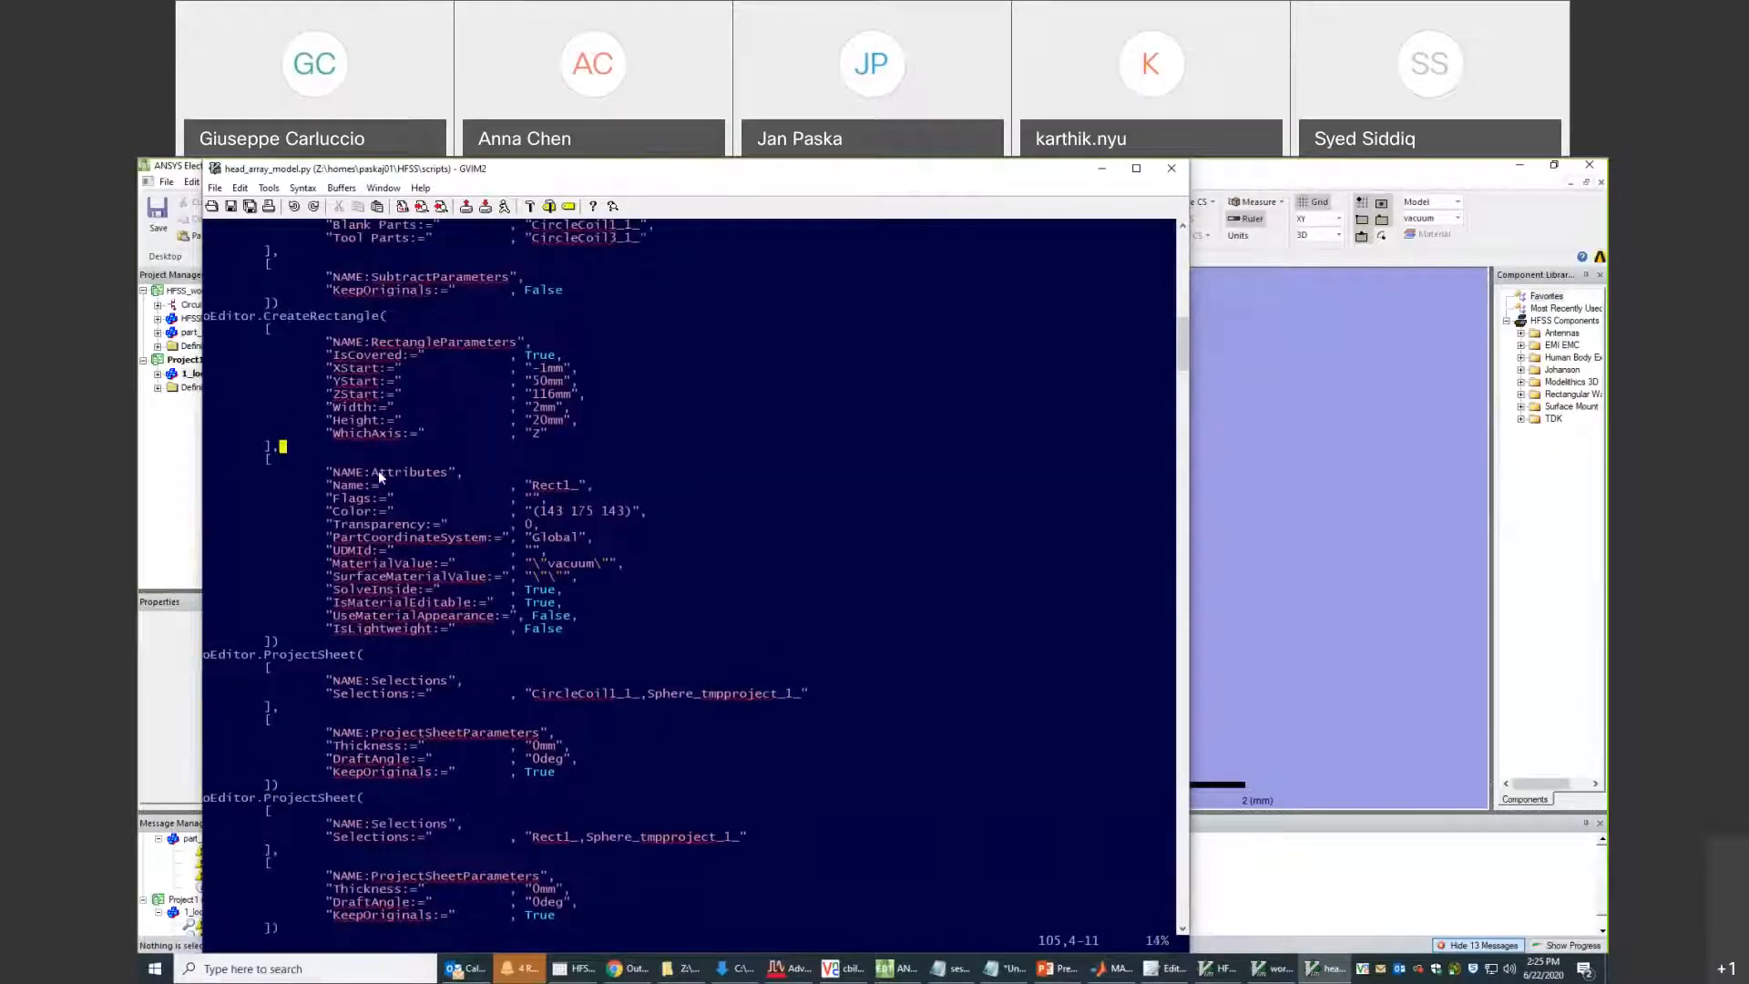
{"action": "scroll", "coordinate": [379, 470], "scroll_direction": "up", "scroll_amount": 2}
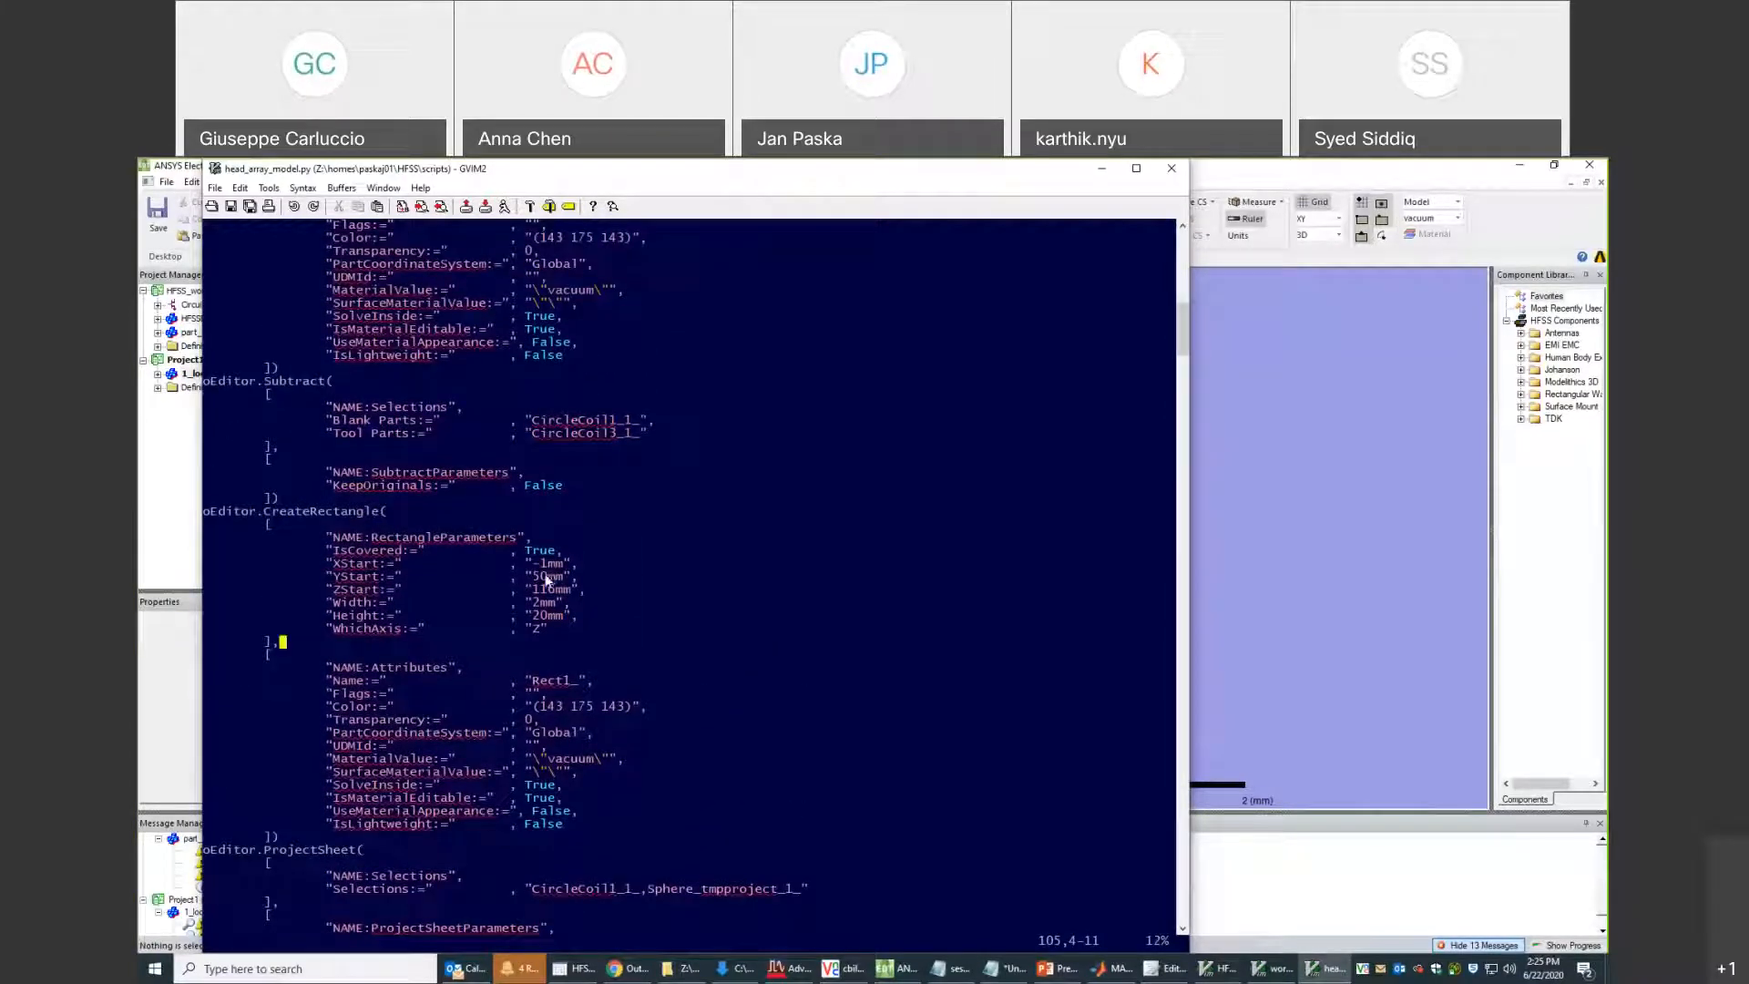
{"action": "left_click_drag", "start_coordinate": [536, 578], "coordinate": [546, 580]}
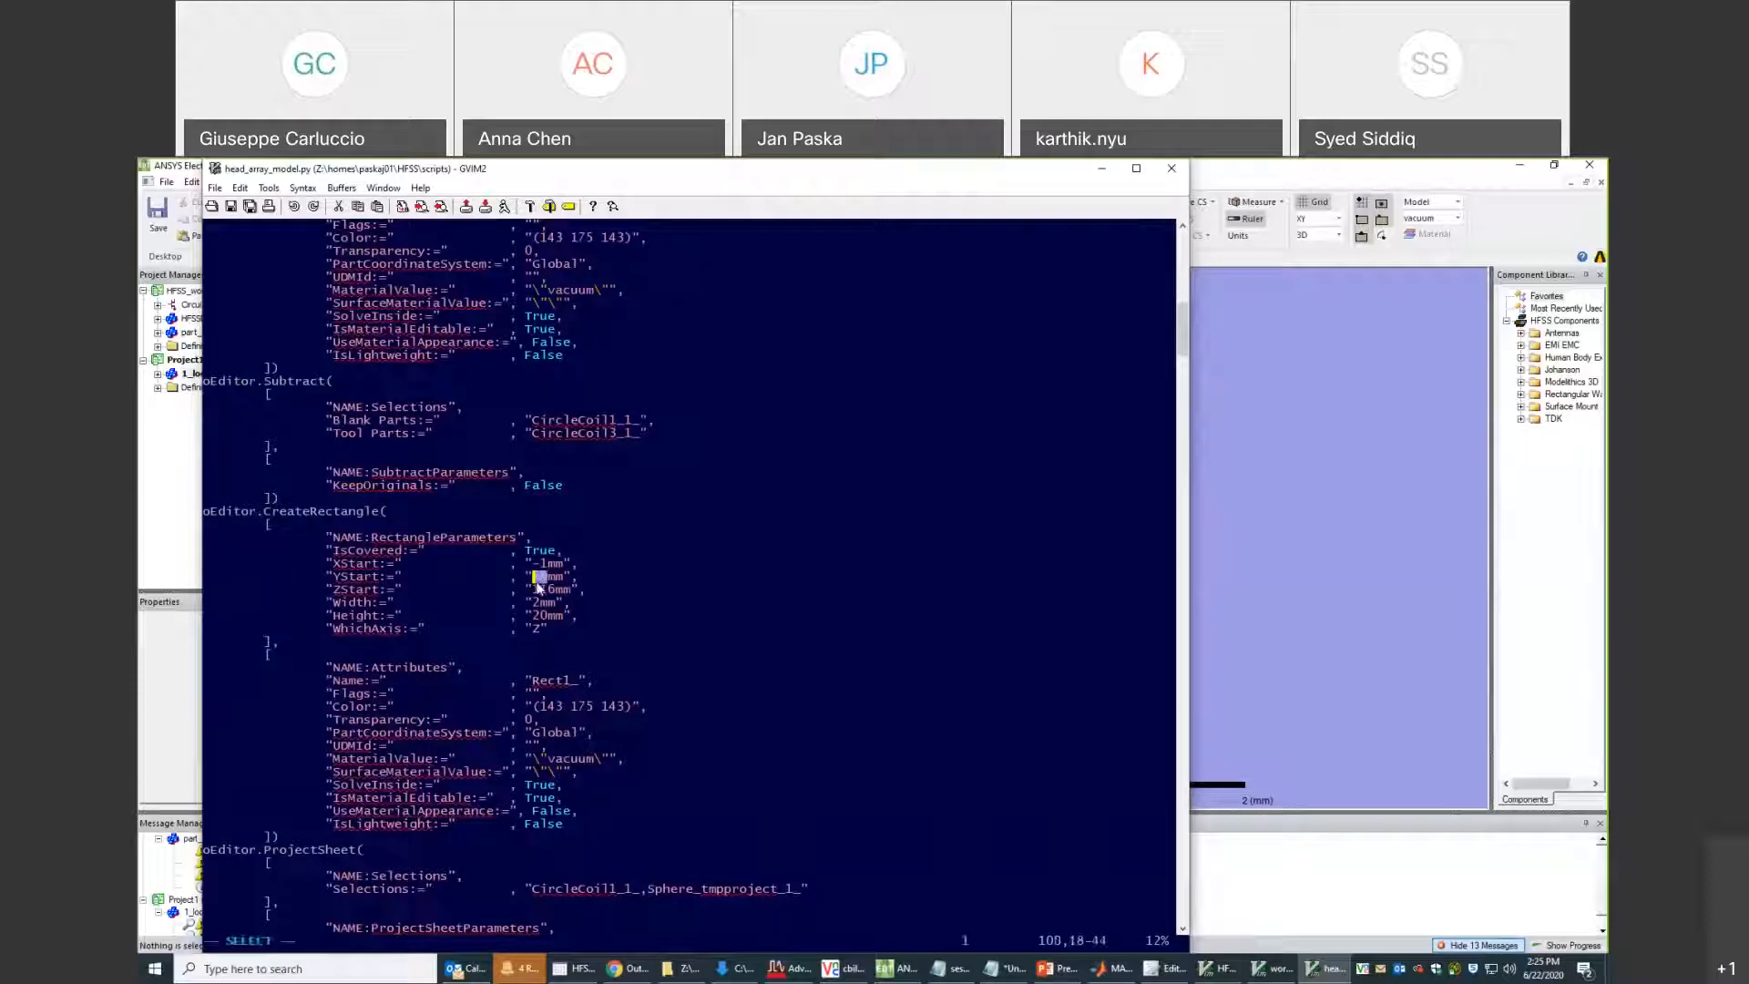
Read through the ProjectSheet, CreateBox, Subtract, ThickenSheet, AssignMaterial and Rotate commands, up to the second coil's sphere and circles.
{"action": "scroll", "coordinate": [537, 587], "scroll_direction": "down", "scroll_amount": 16}
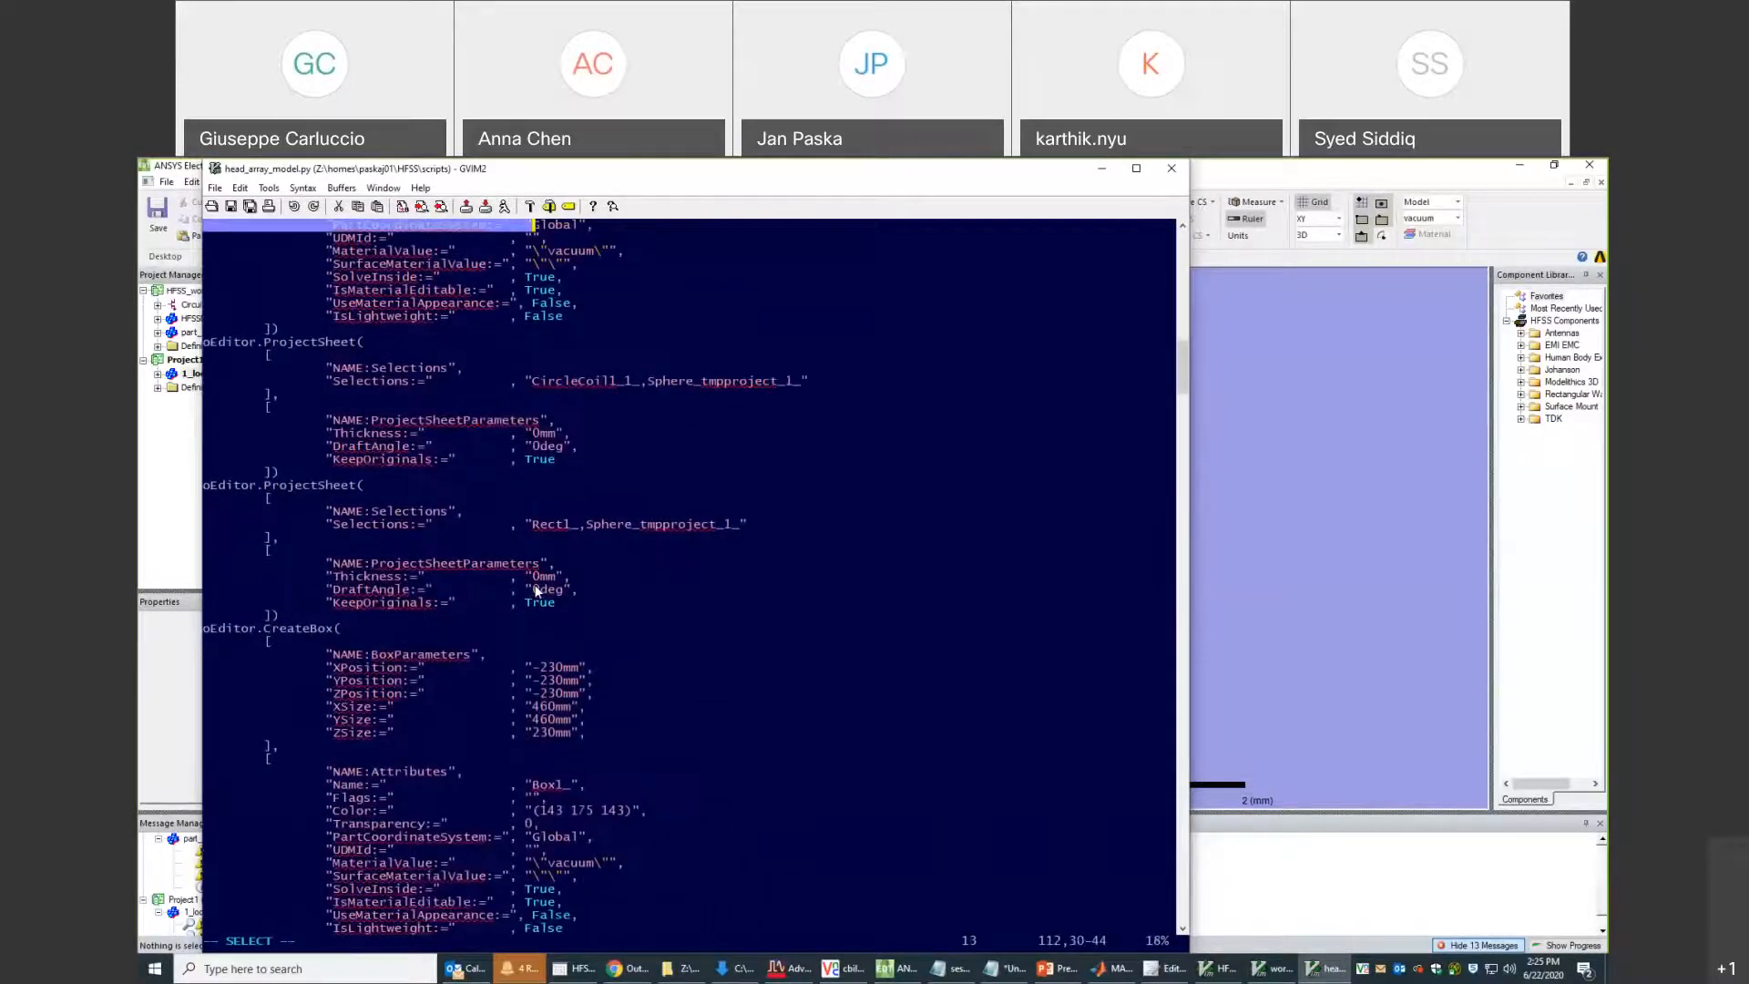
{"action": "scroll", "coordinate": [535, 591], "scroll_direction": "down", "scroll_amount": 10}
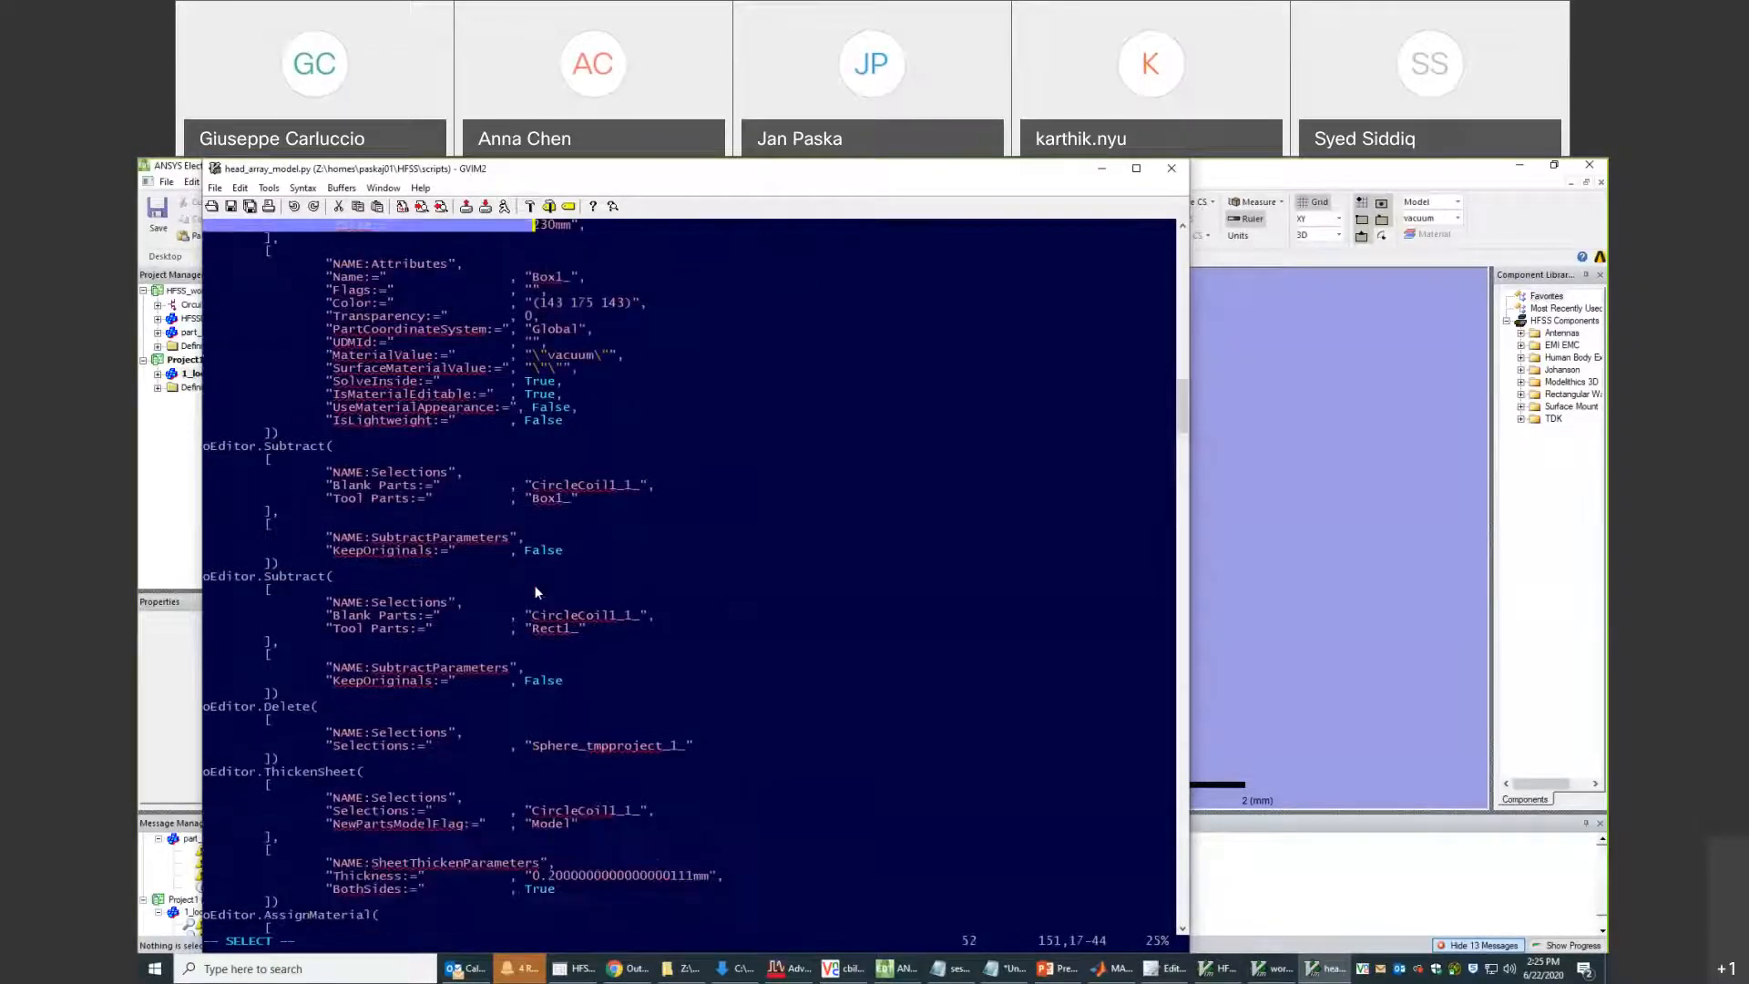
{"action": "scroll", "coordinate": [536, 592], "scroll_direction": "down", "scroll_amount": 11}
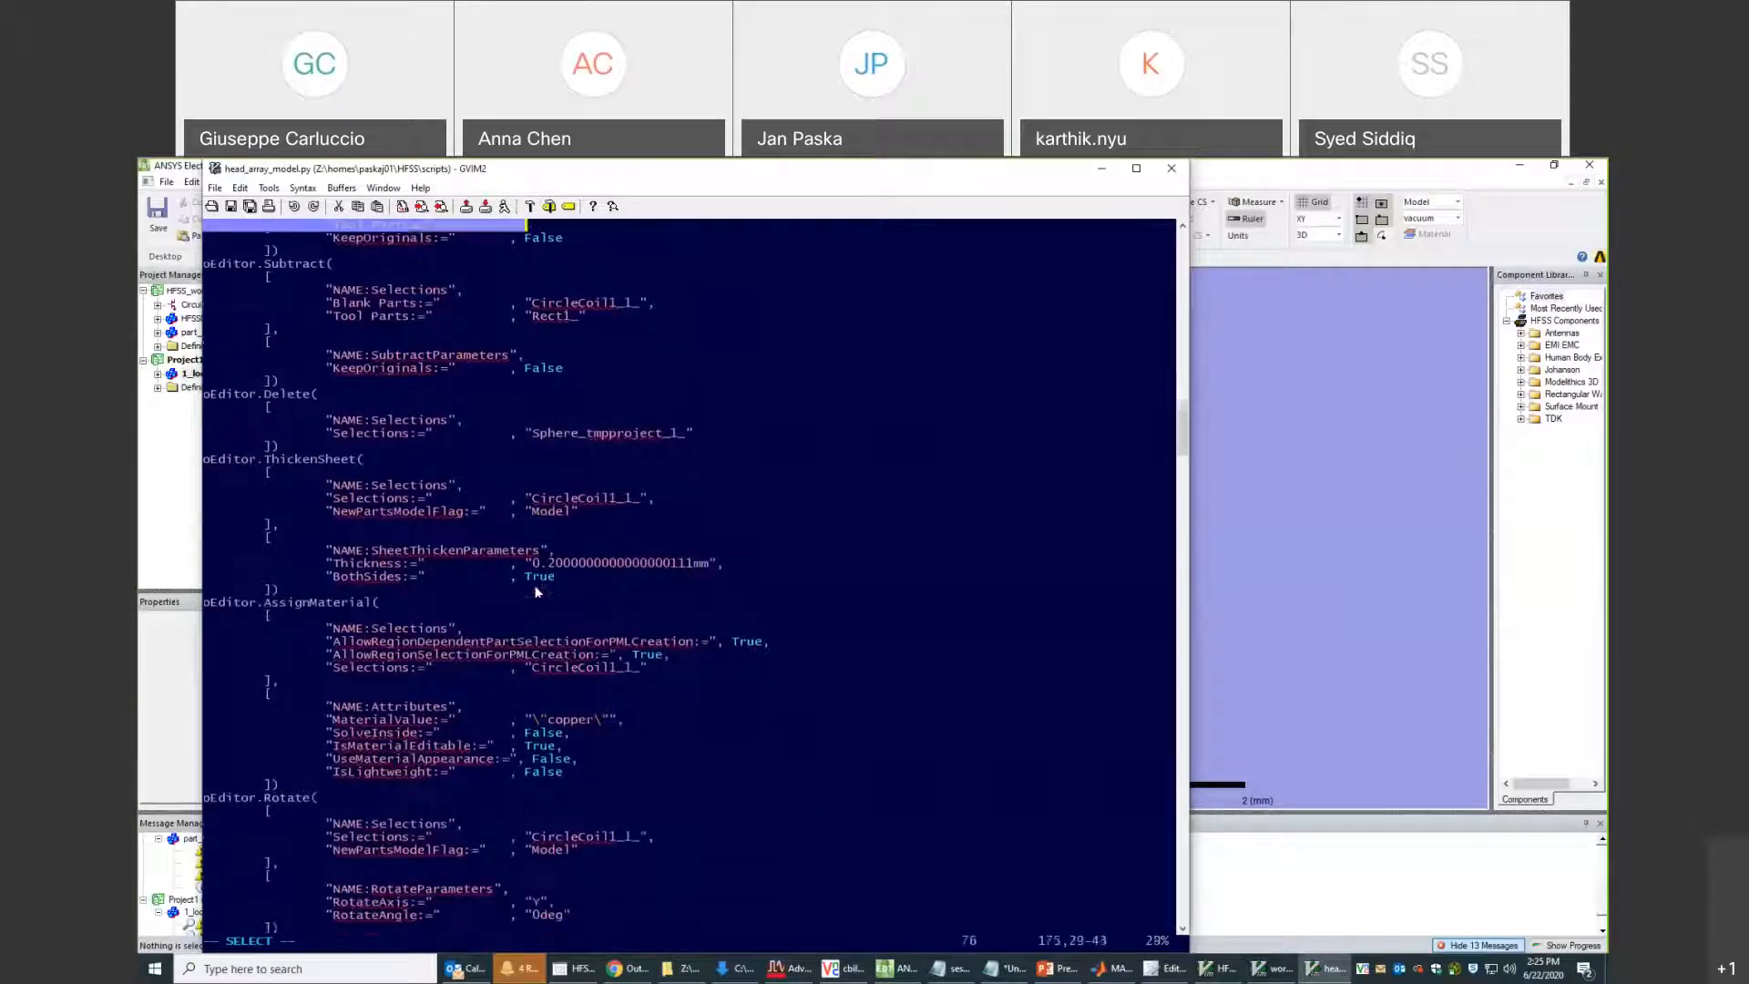
{"action": "scroll", "coordinate": [536, 592], "scroll_direction": "down", "scroll_amount": 6}
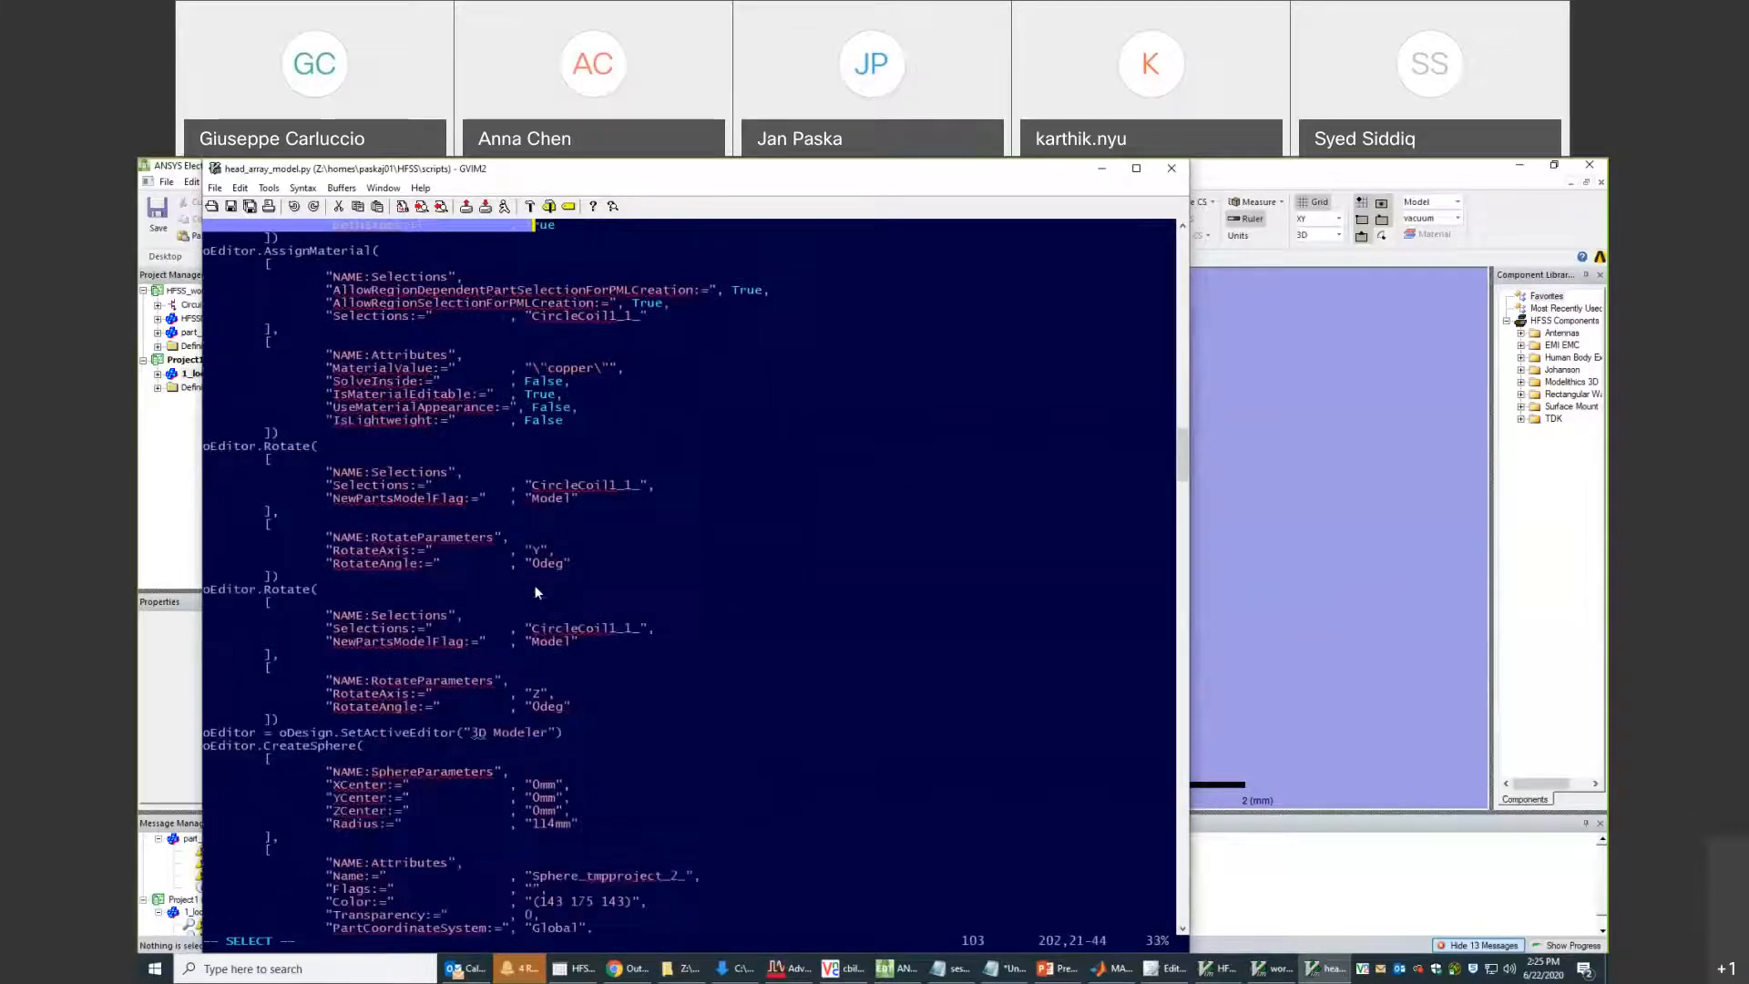
{"action": "left_click", "coordinate": [506, 517]}
{"action": "scroll", "coordinate": [507, 515], "scroll_direction": "down", "scroll_amount": 6}
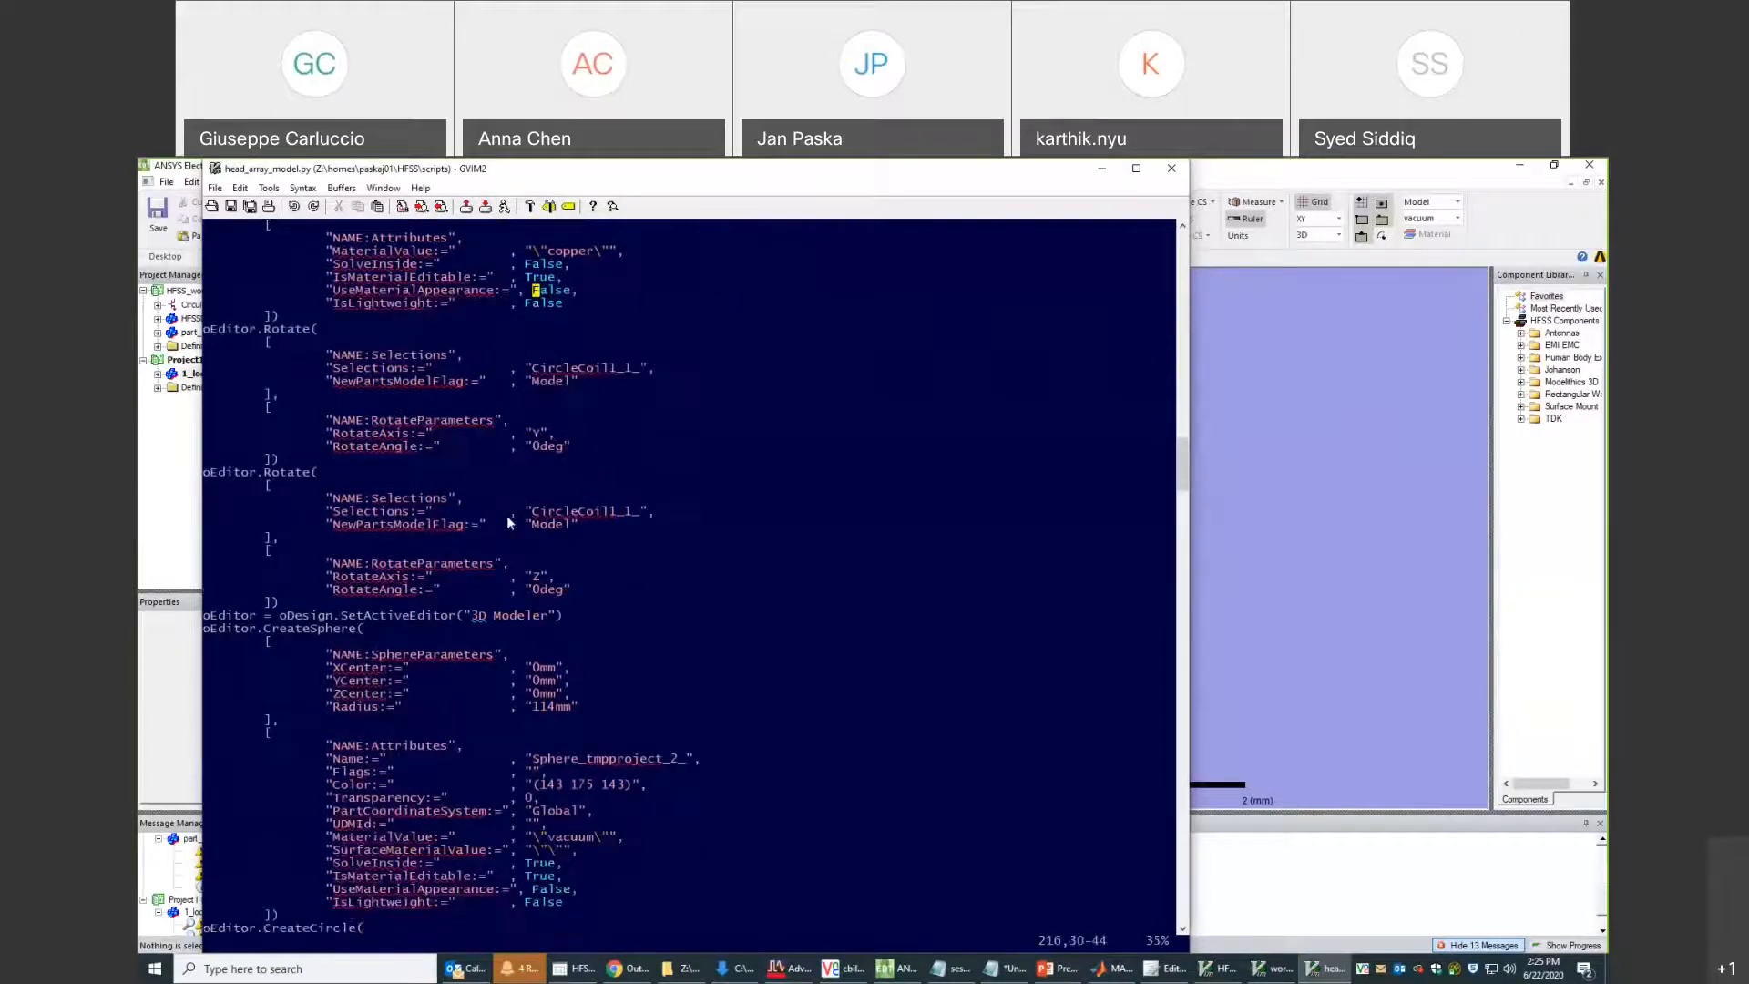
{"action": "scroll", "coordinate": [506, 516], "scroll_direction": "down", "scroll_amount": 11}
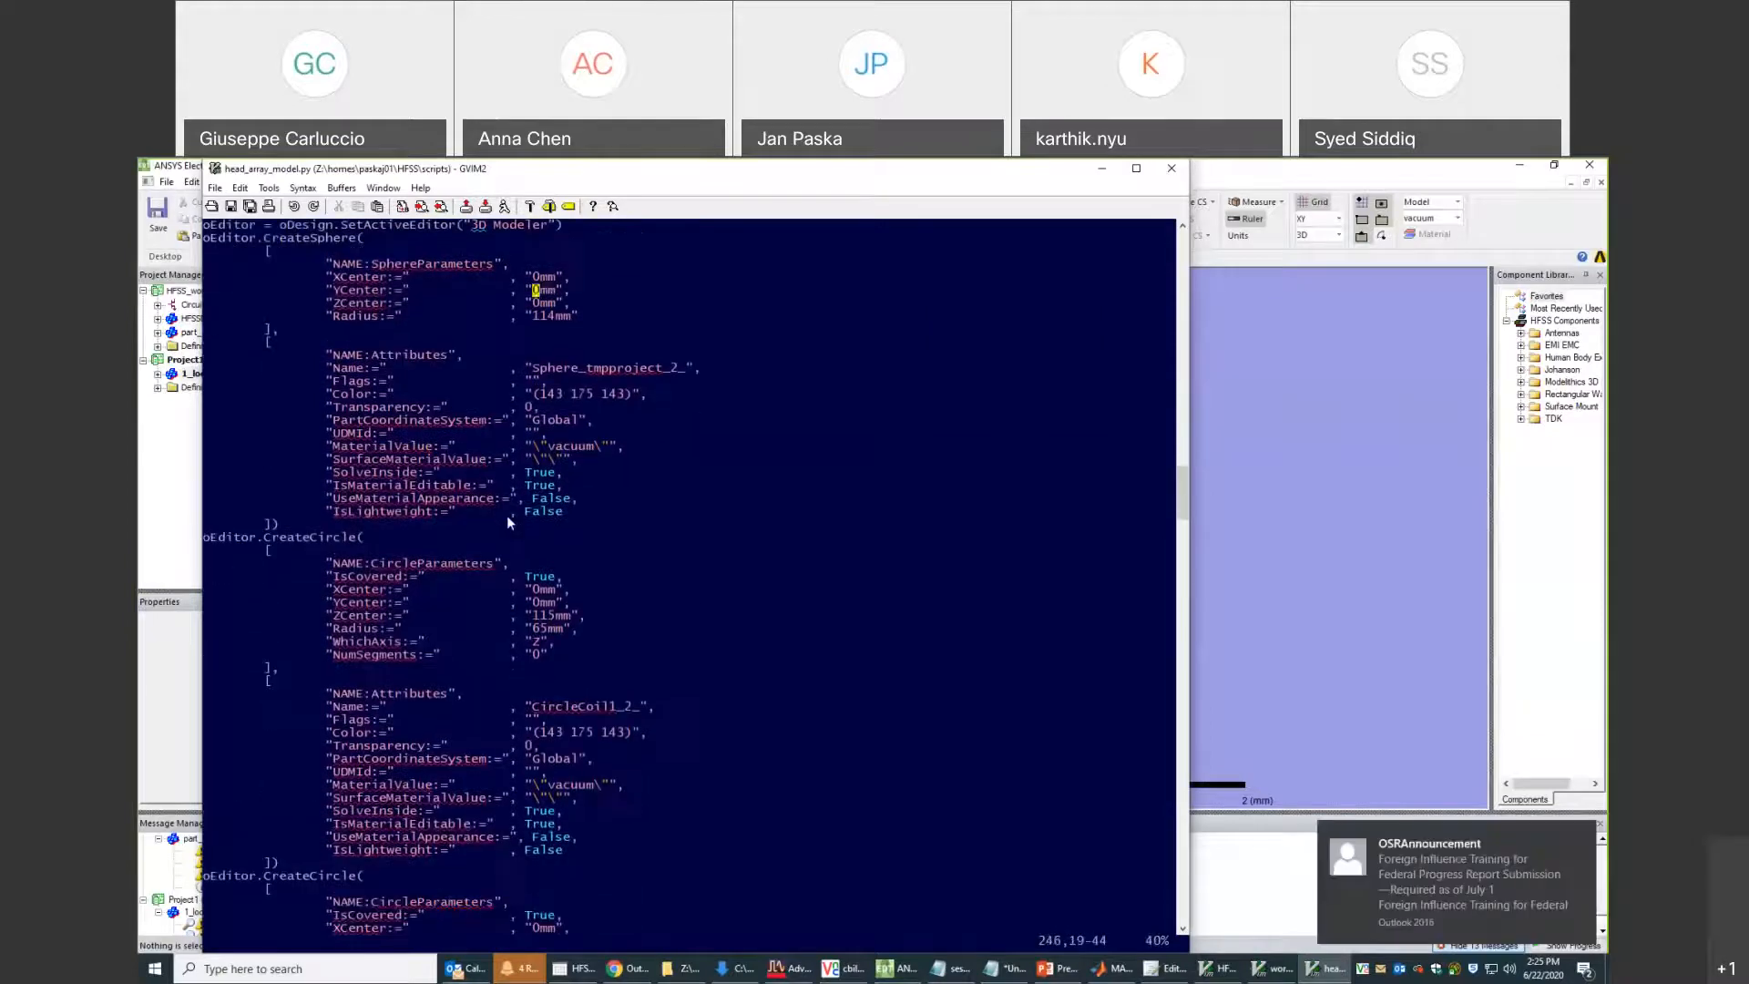
{"action": "scroll", "coordinate": [506, 515], "scroll_direction": "down", "scroll_amount": 2}
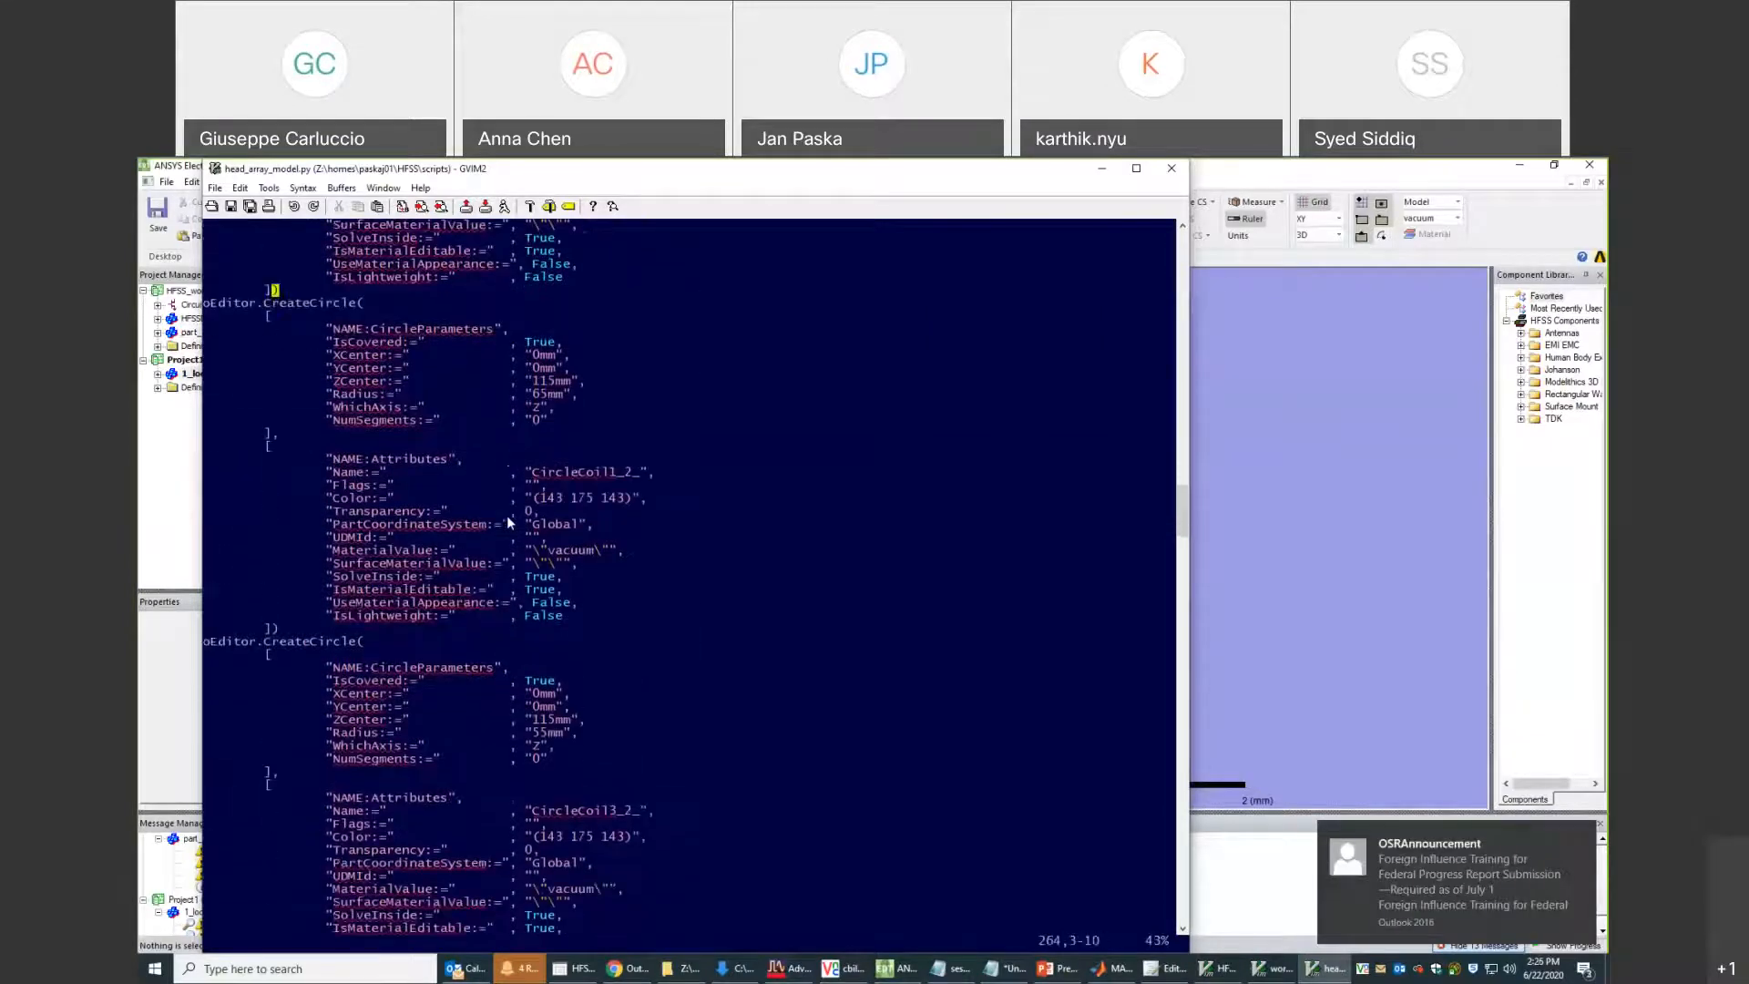
Switch to ANSYS Electronics Desktop, expand the 1_loop design, hide Sphere_NumDom and fit the whole model in view.
{"action": "left_click", "coordinate": [1352, 682]}
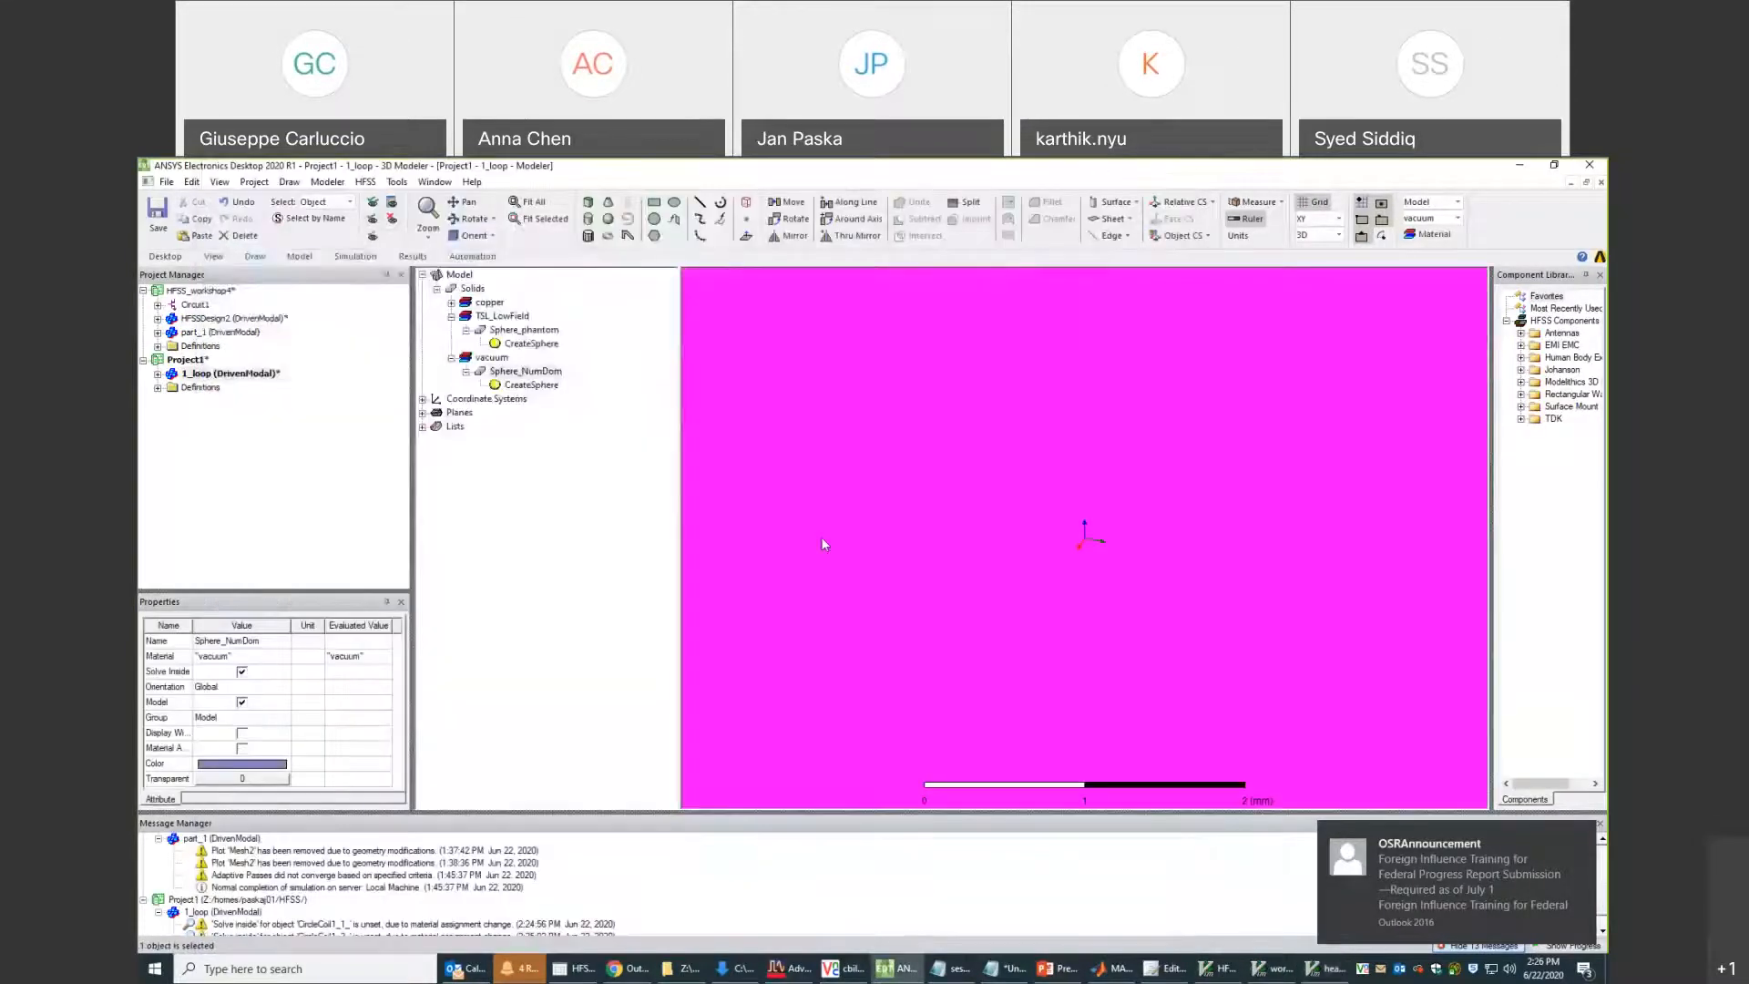
{"action": "scroll", "coordinate": [811, 540], "scroll_direction": "up", "scroll_amount": 2}
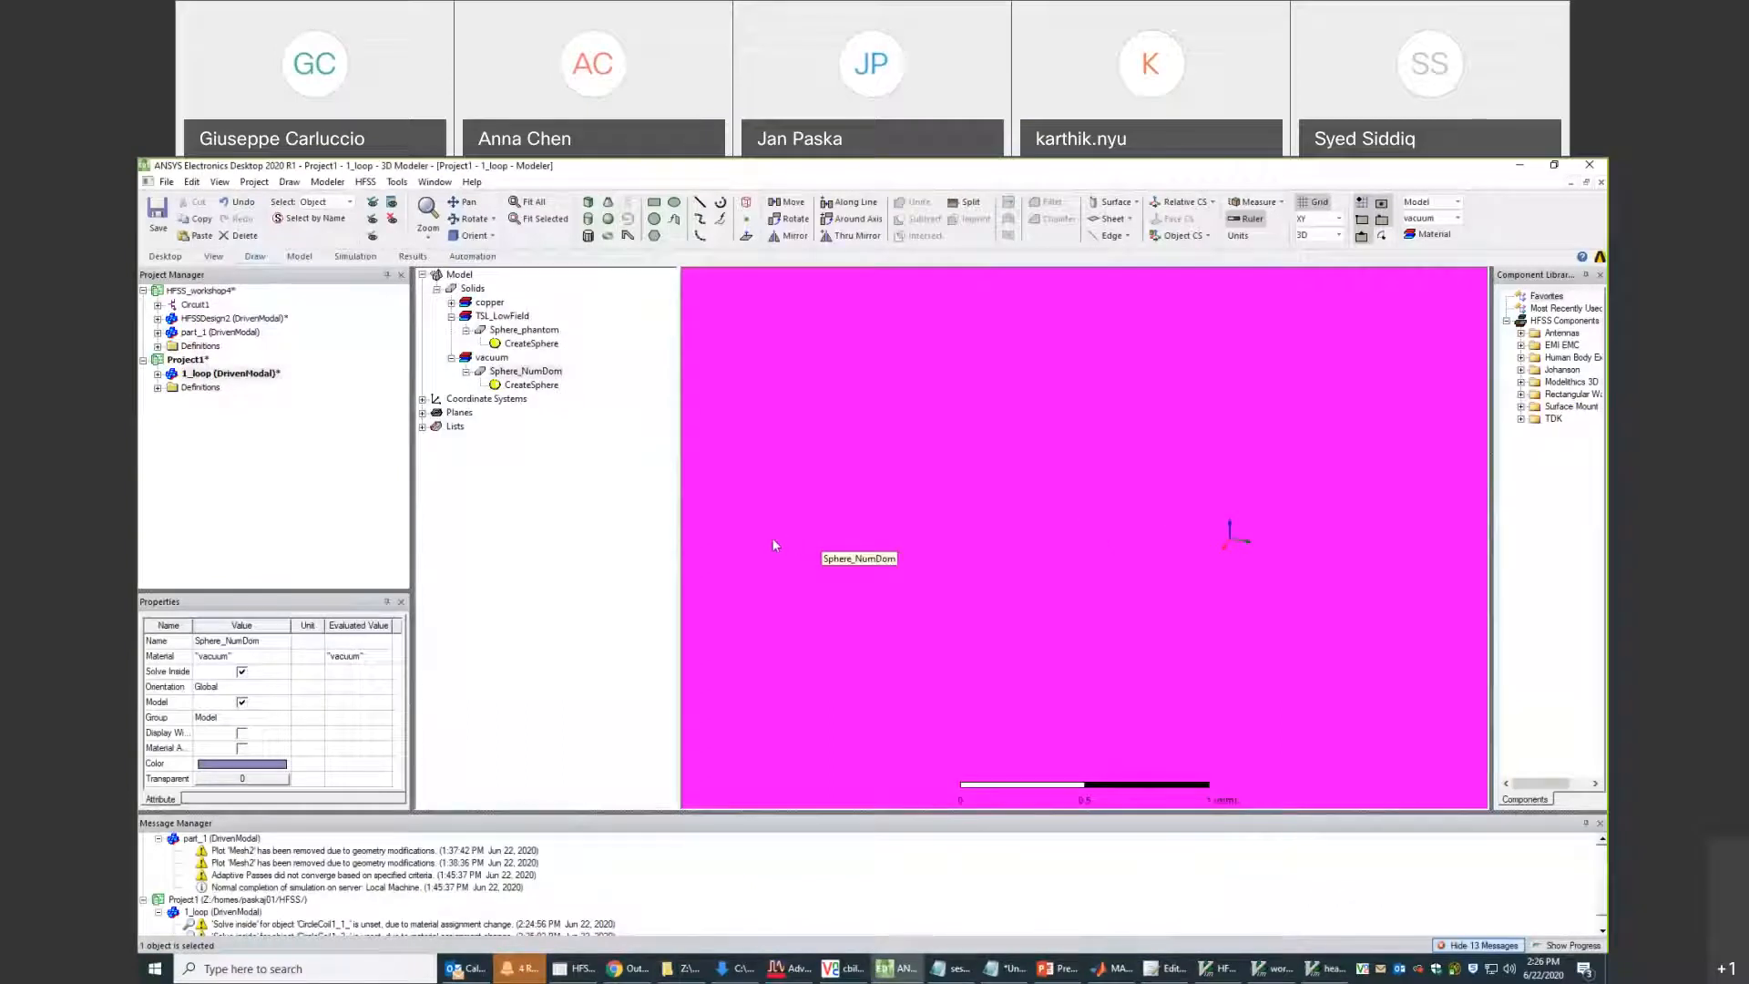
{"action": "left_click", "coordinate": [215, 373]}
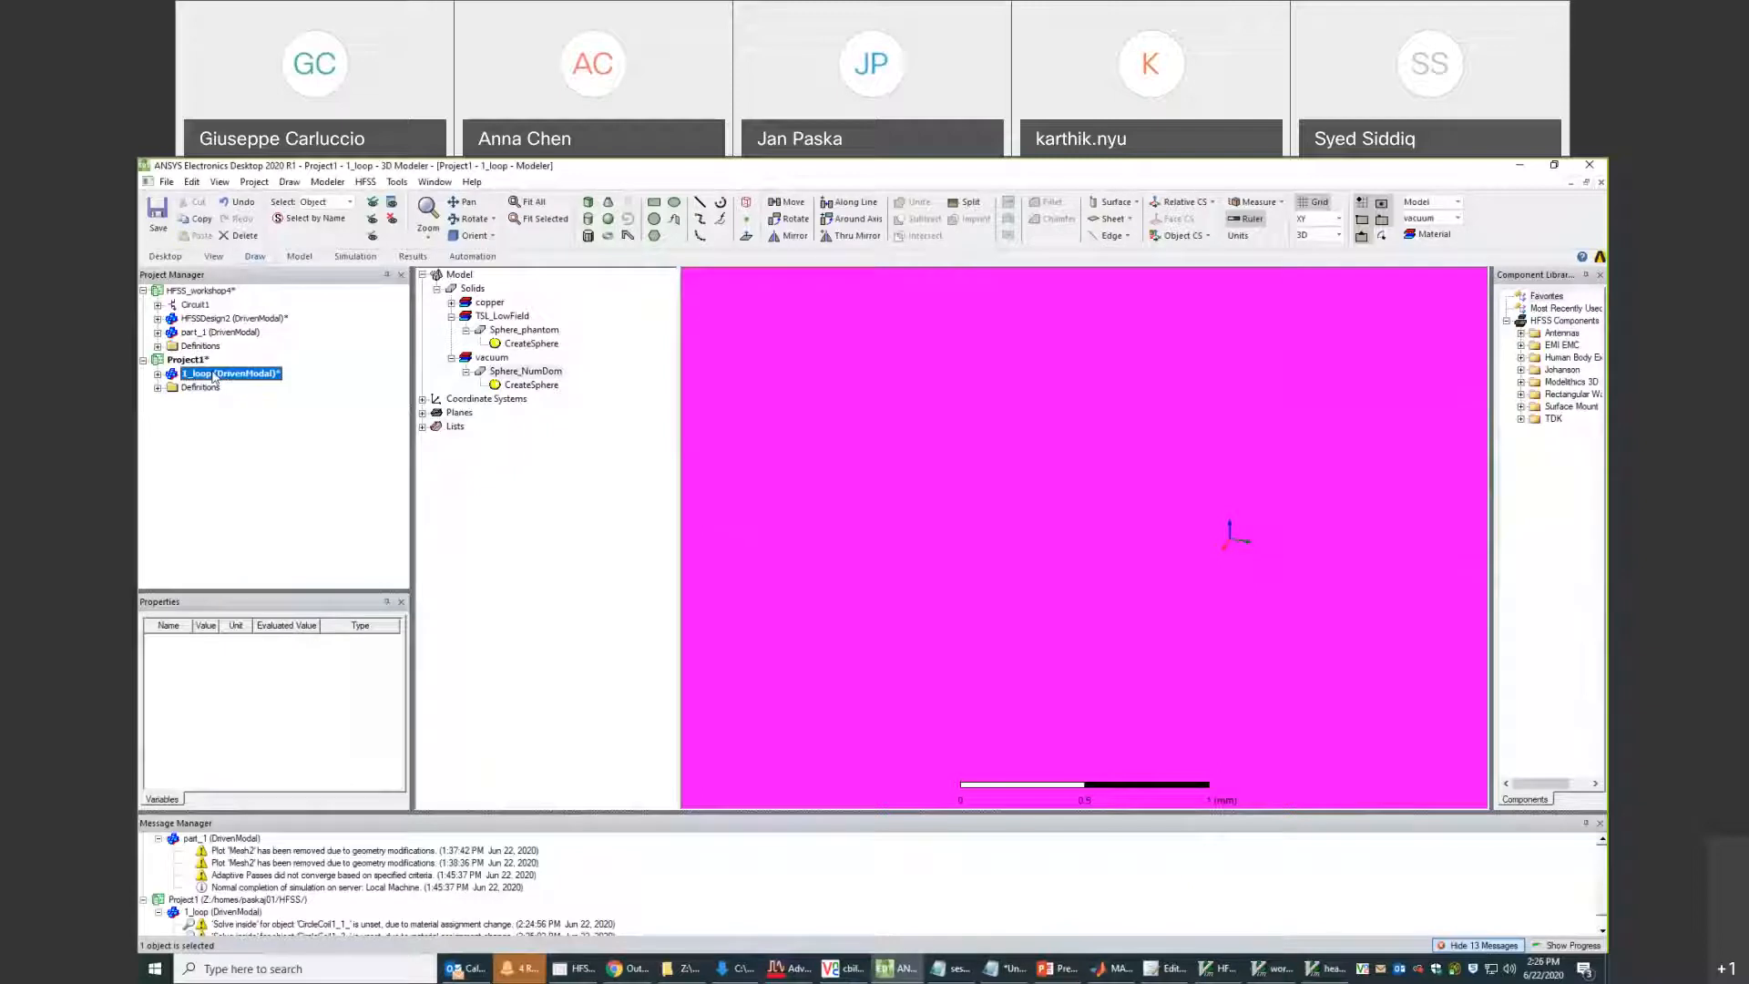
{"action": "left_click", "coordinate": [158, 373]}
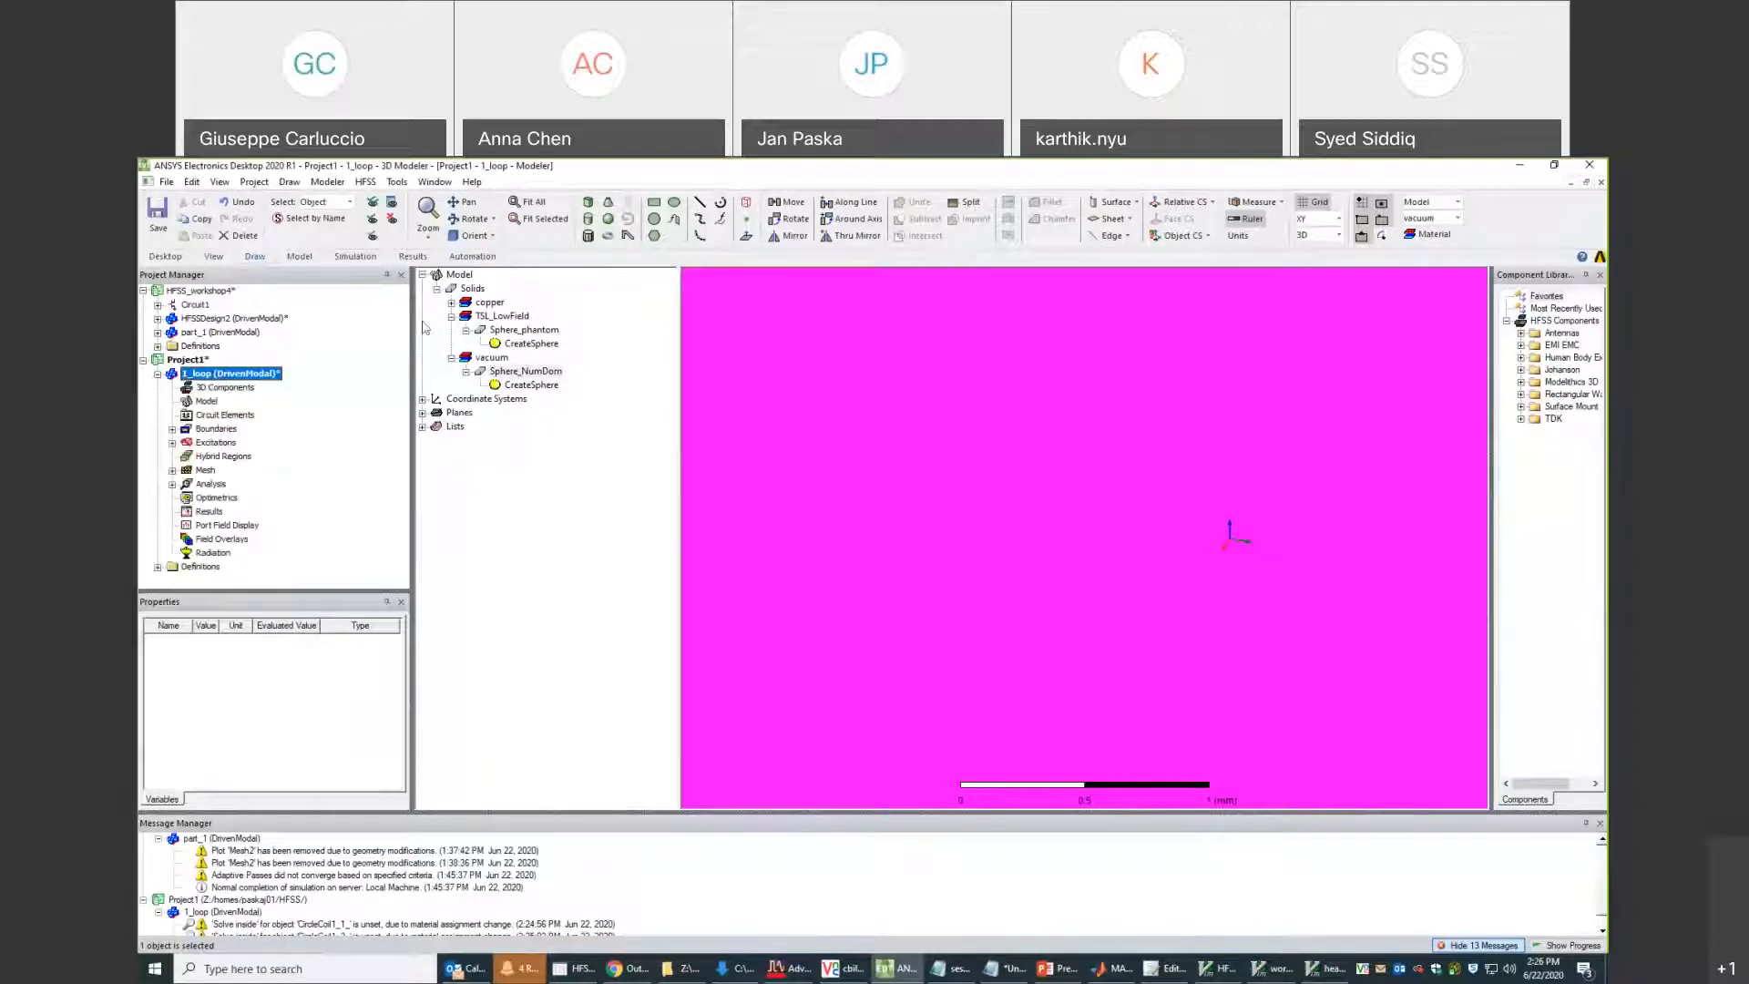
{"action": "left_click", "coordinate": [513, 374]}
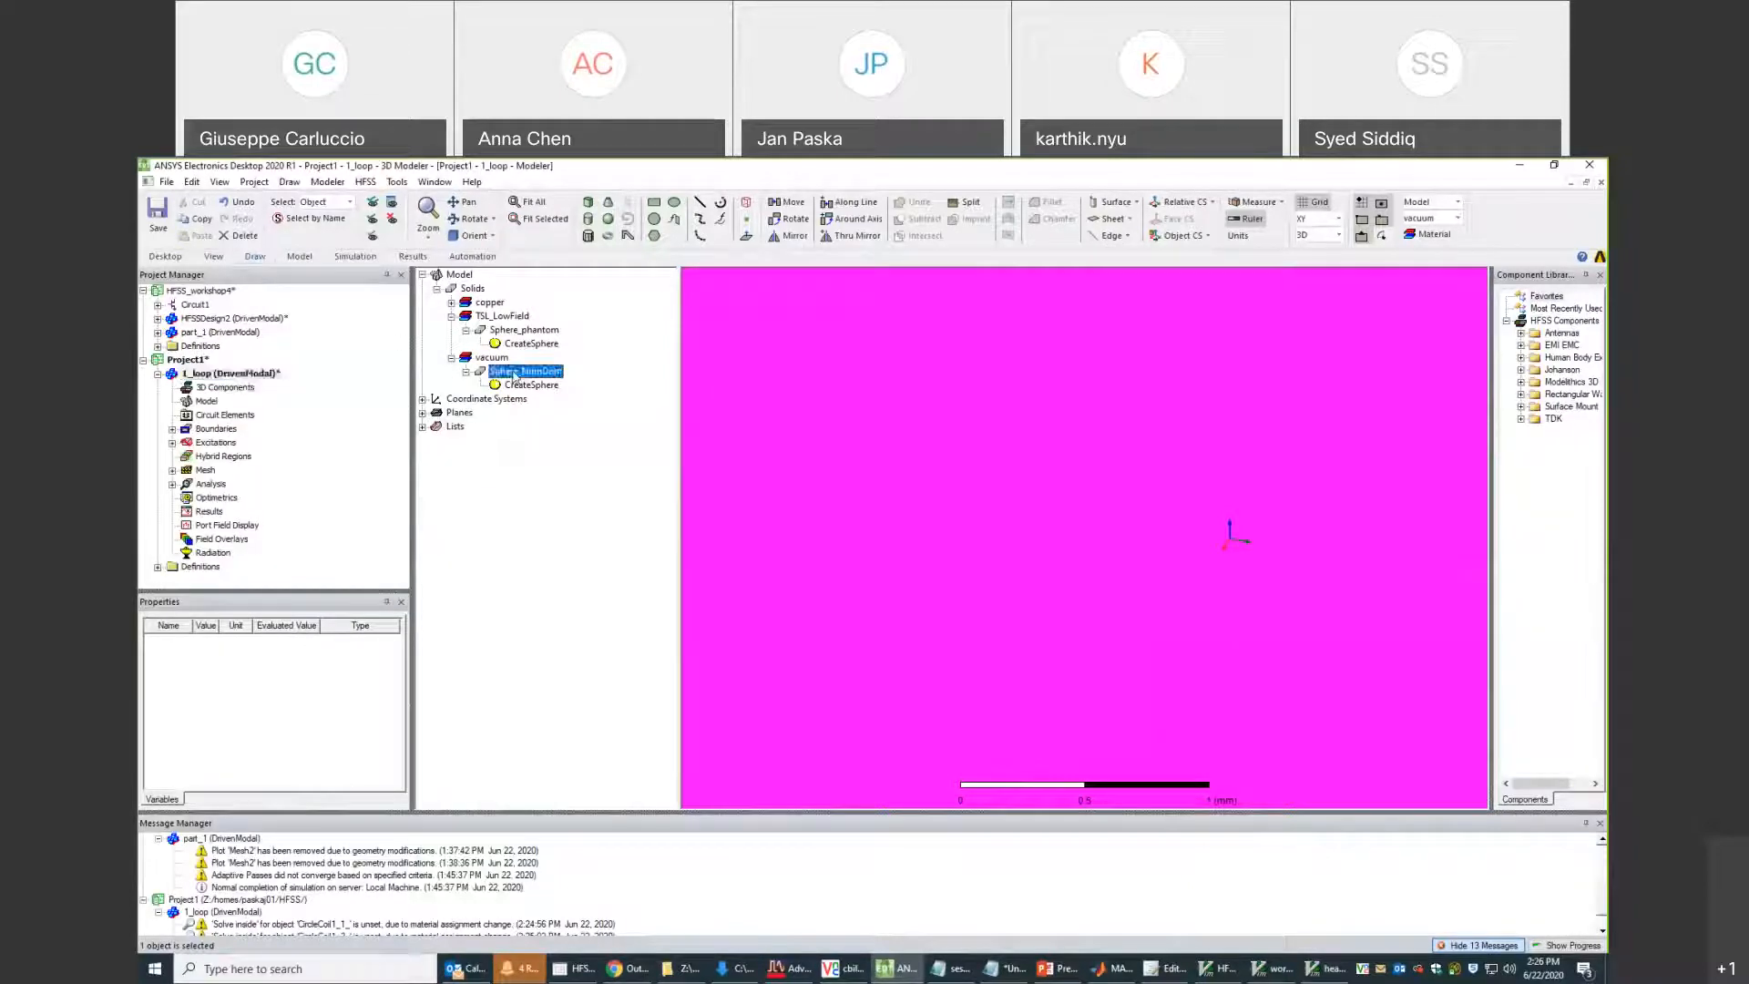
{"action": "right_click", "coordinate": [513, 374]}
{"action": "left_click", "coordinate": [391, 220]}
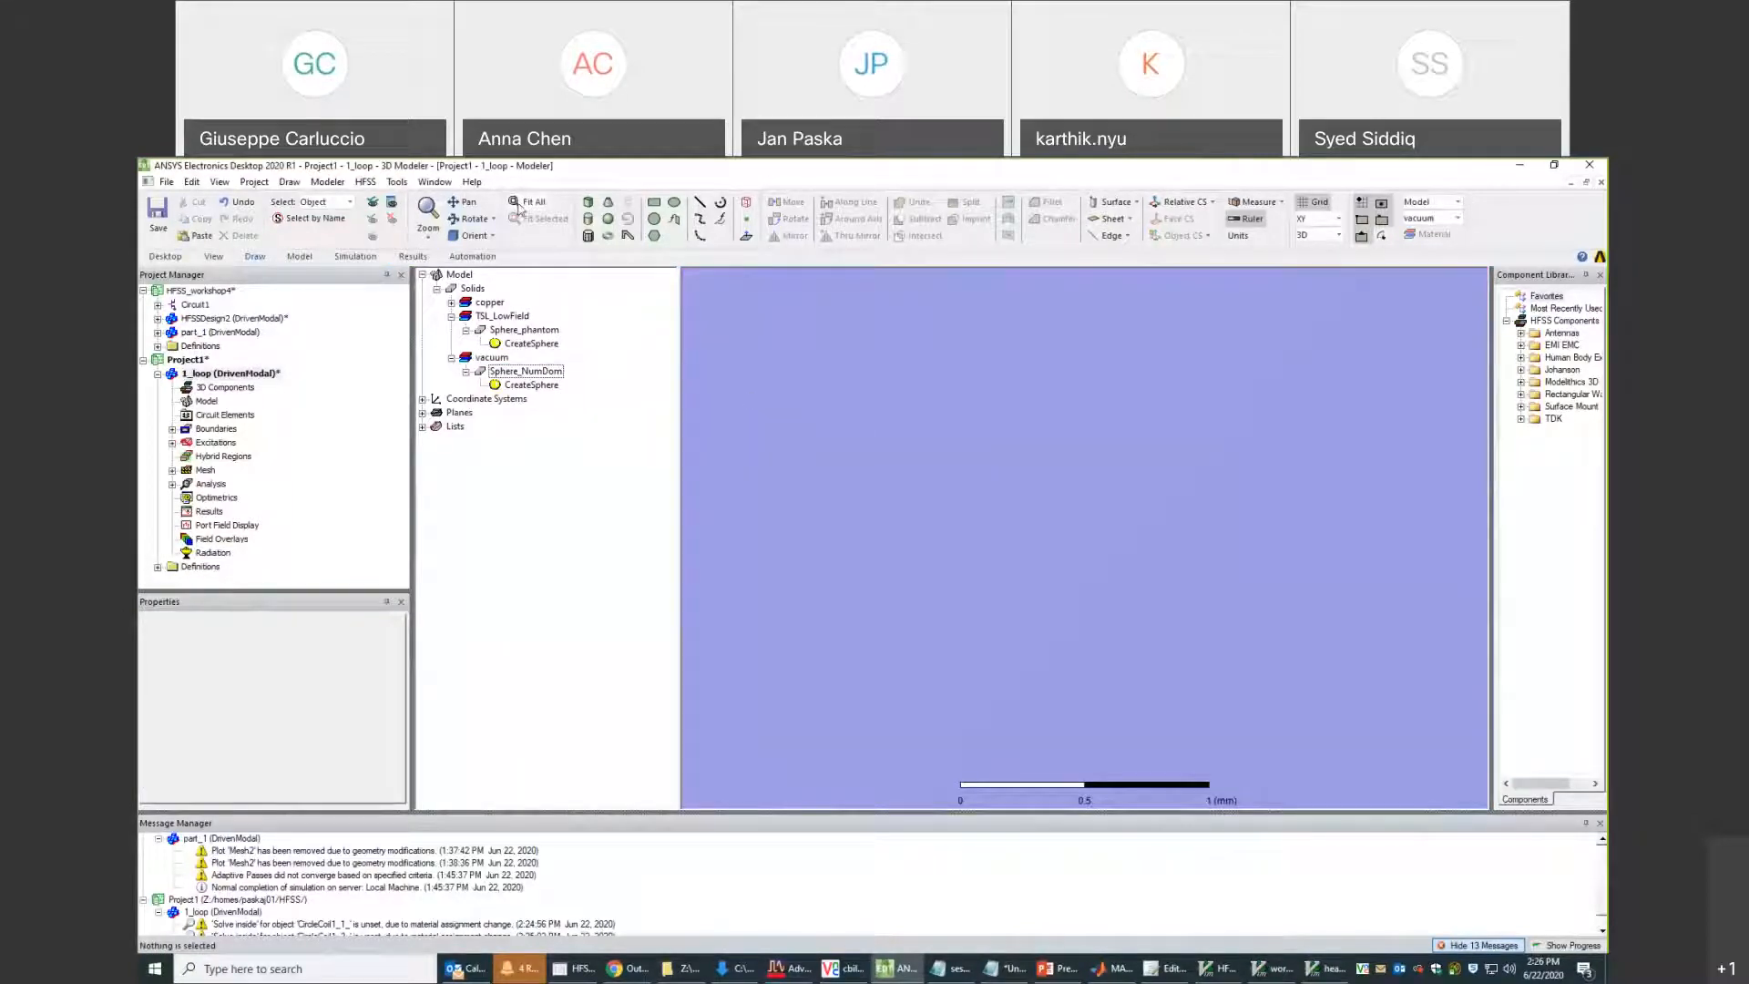
{"action": "left_click", "coordinate": [527, 202]}
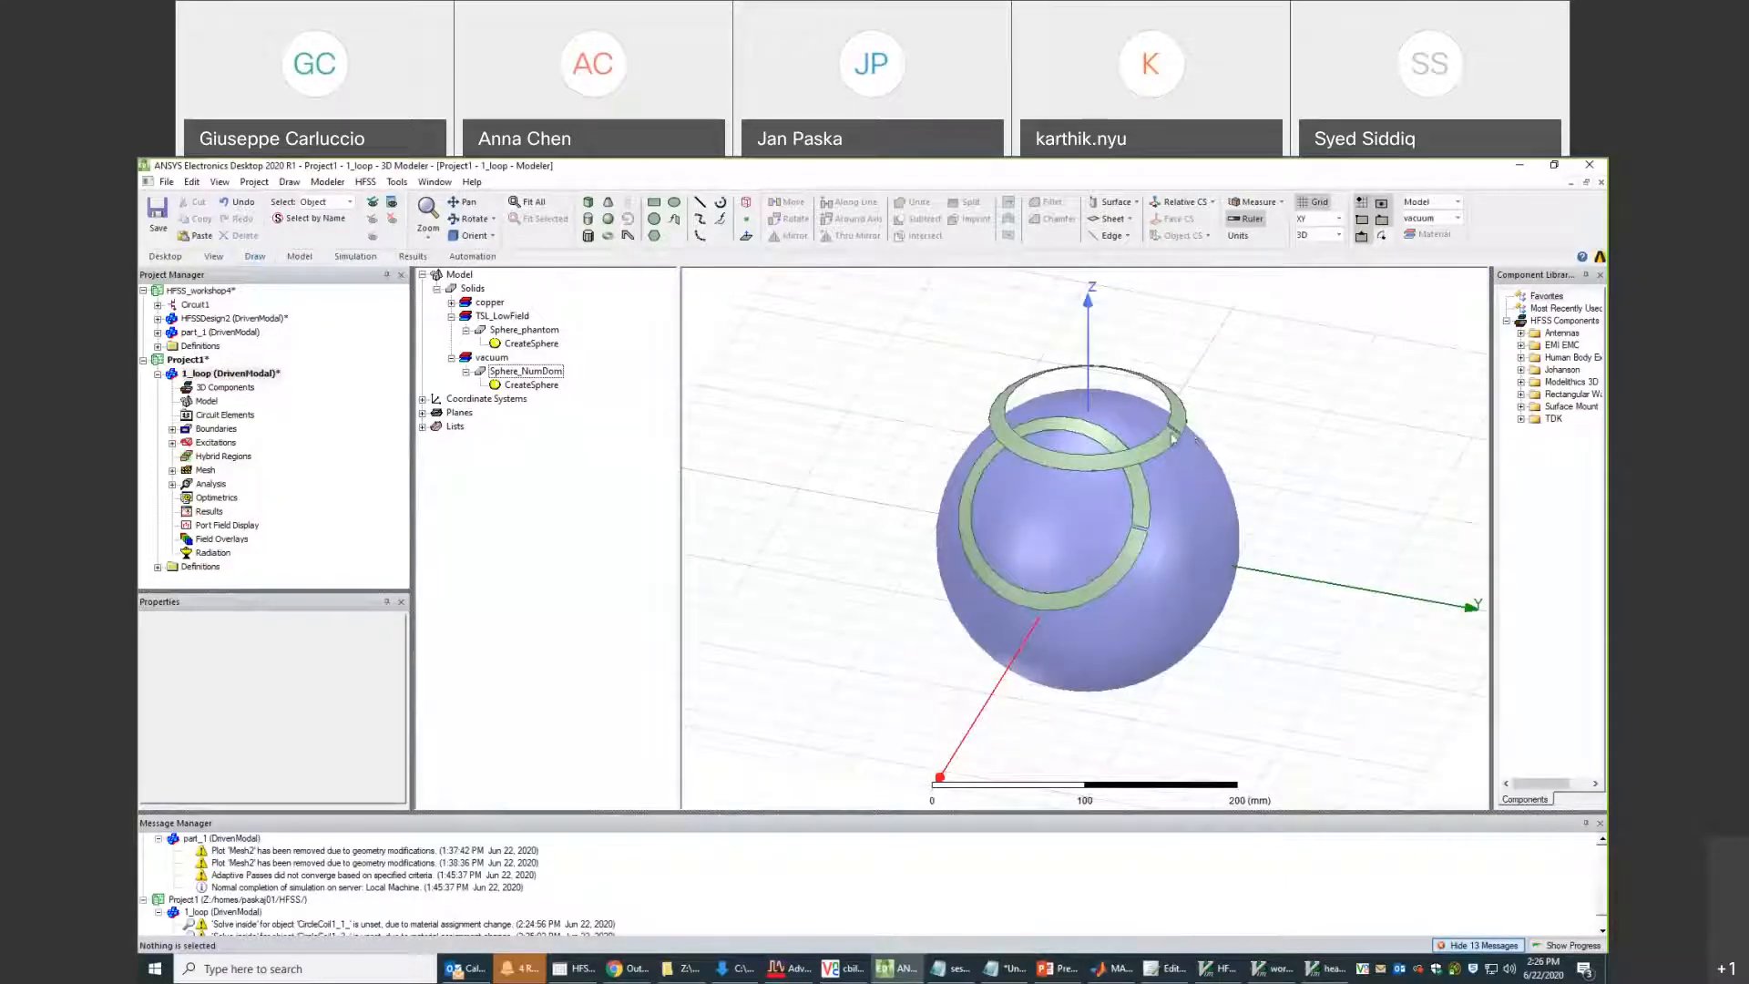
Inspect the two coil loops around the phantom sphere from several angles, collapsing the vacuum and TSL_LowField groups in the model tree.
{"action": "middle_click_drag", "start_coordinate": [1214, 581], "coordinate": [1327, 648]}
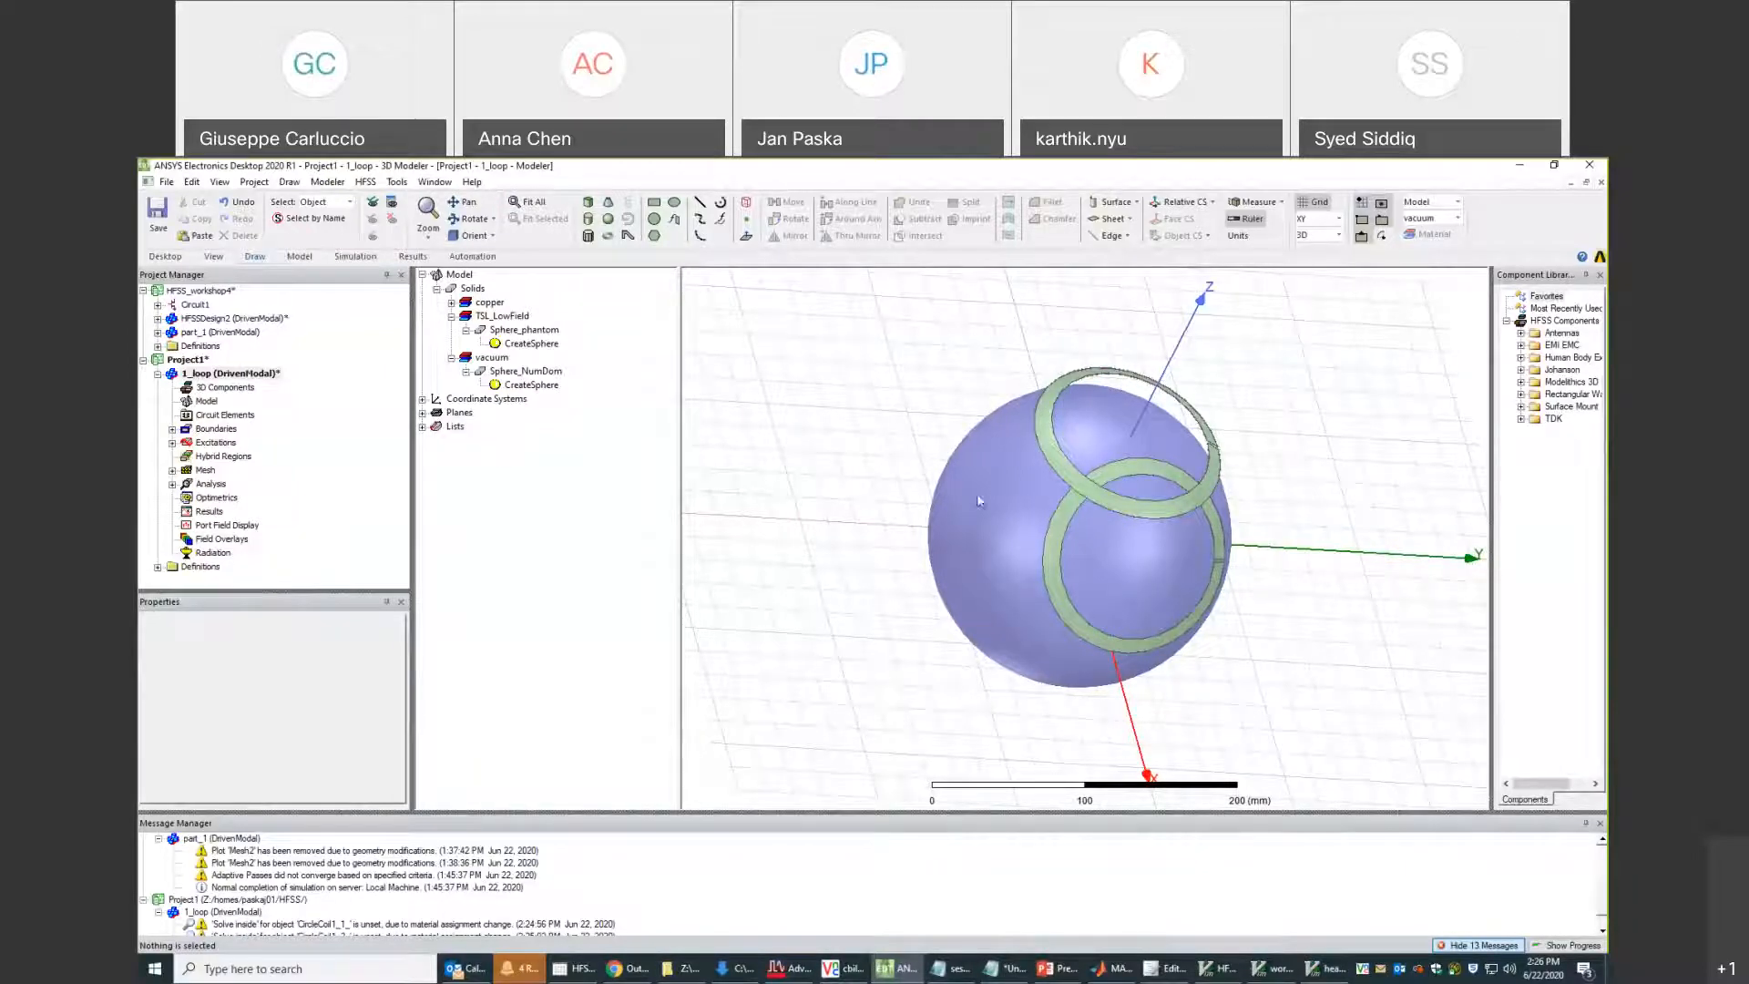
{"action": "left_click_drag", "start_coordinate": [1011, 451], "coordinate": [1148, 423], "text": "alt"}
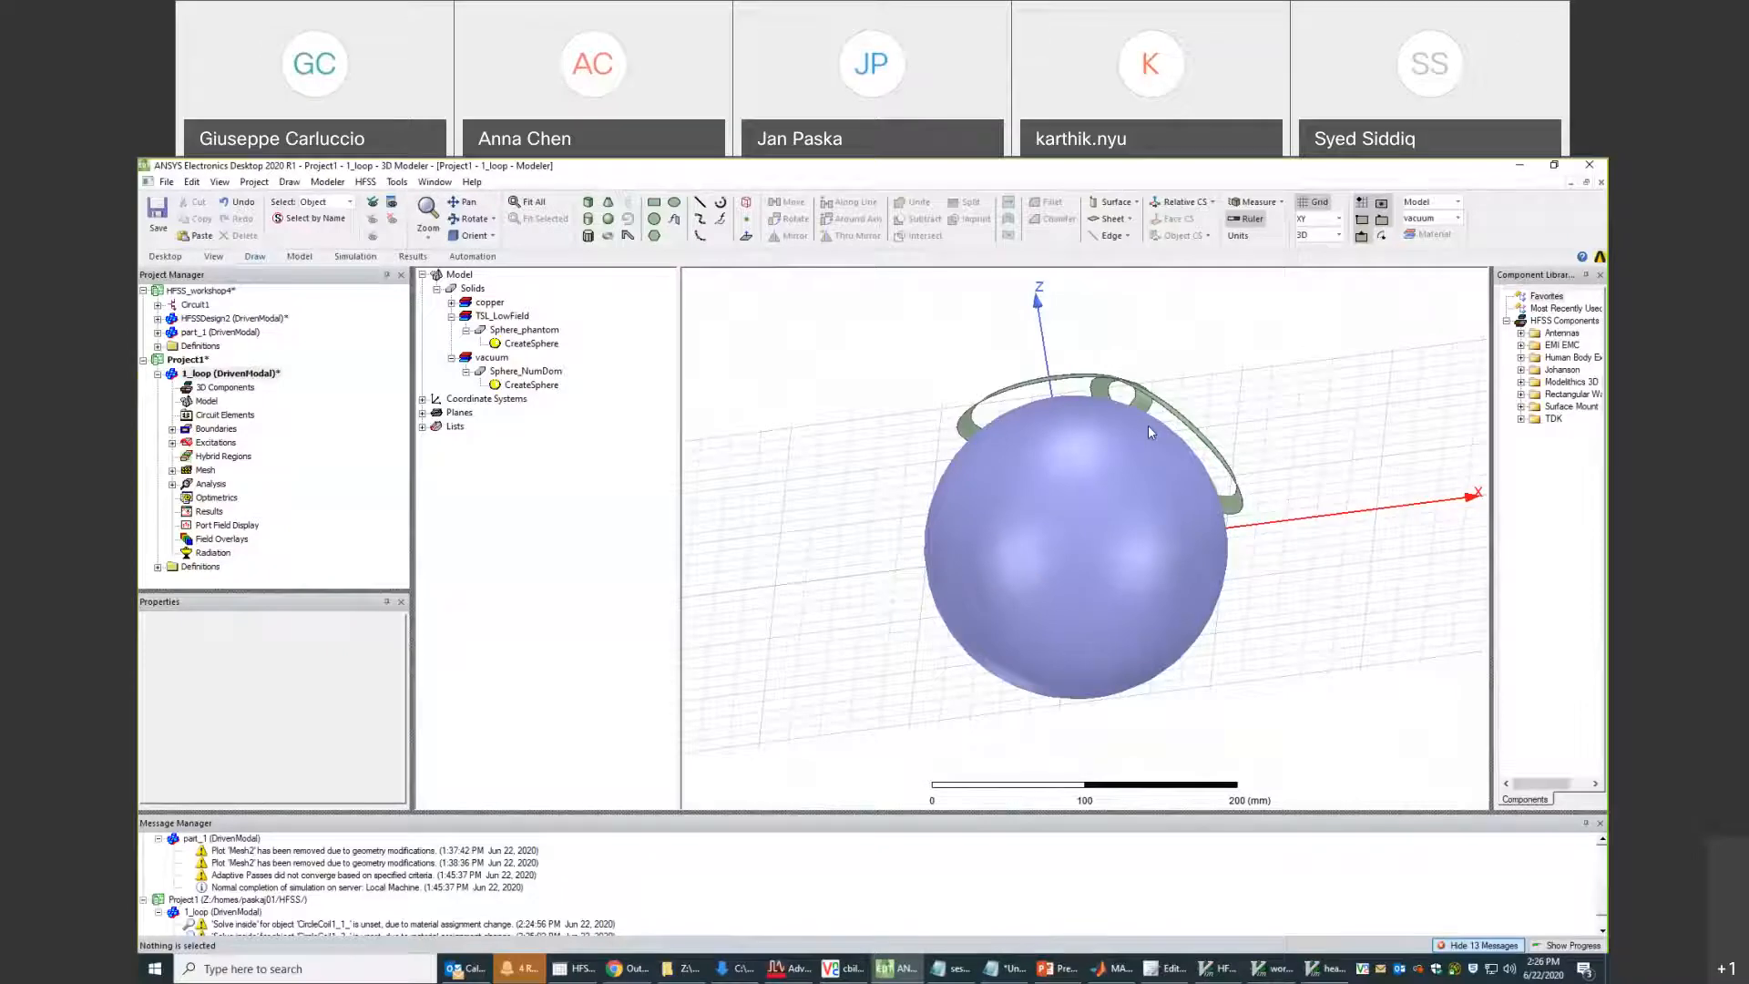
{"action": "left_click_drag", "start_coordinate": [1134, 482], "coordinate": [1075, 545], "text": "alt"}
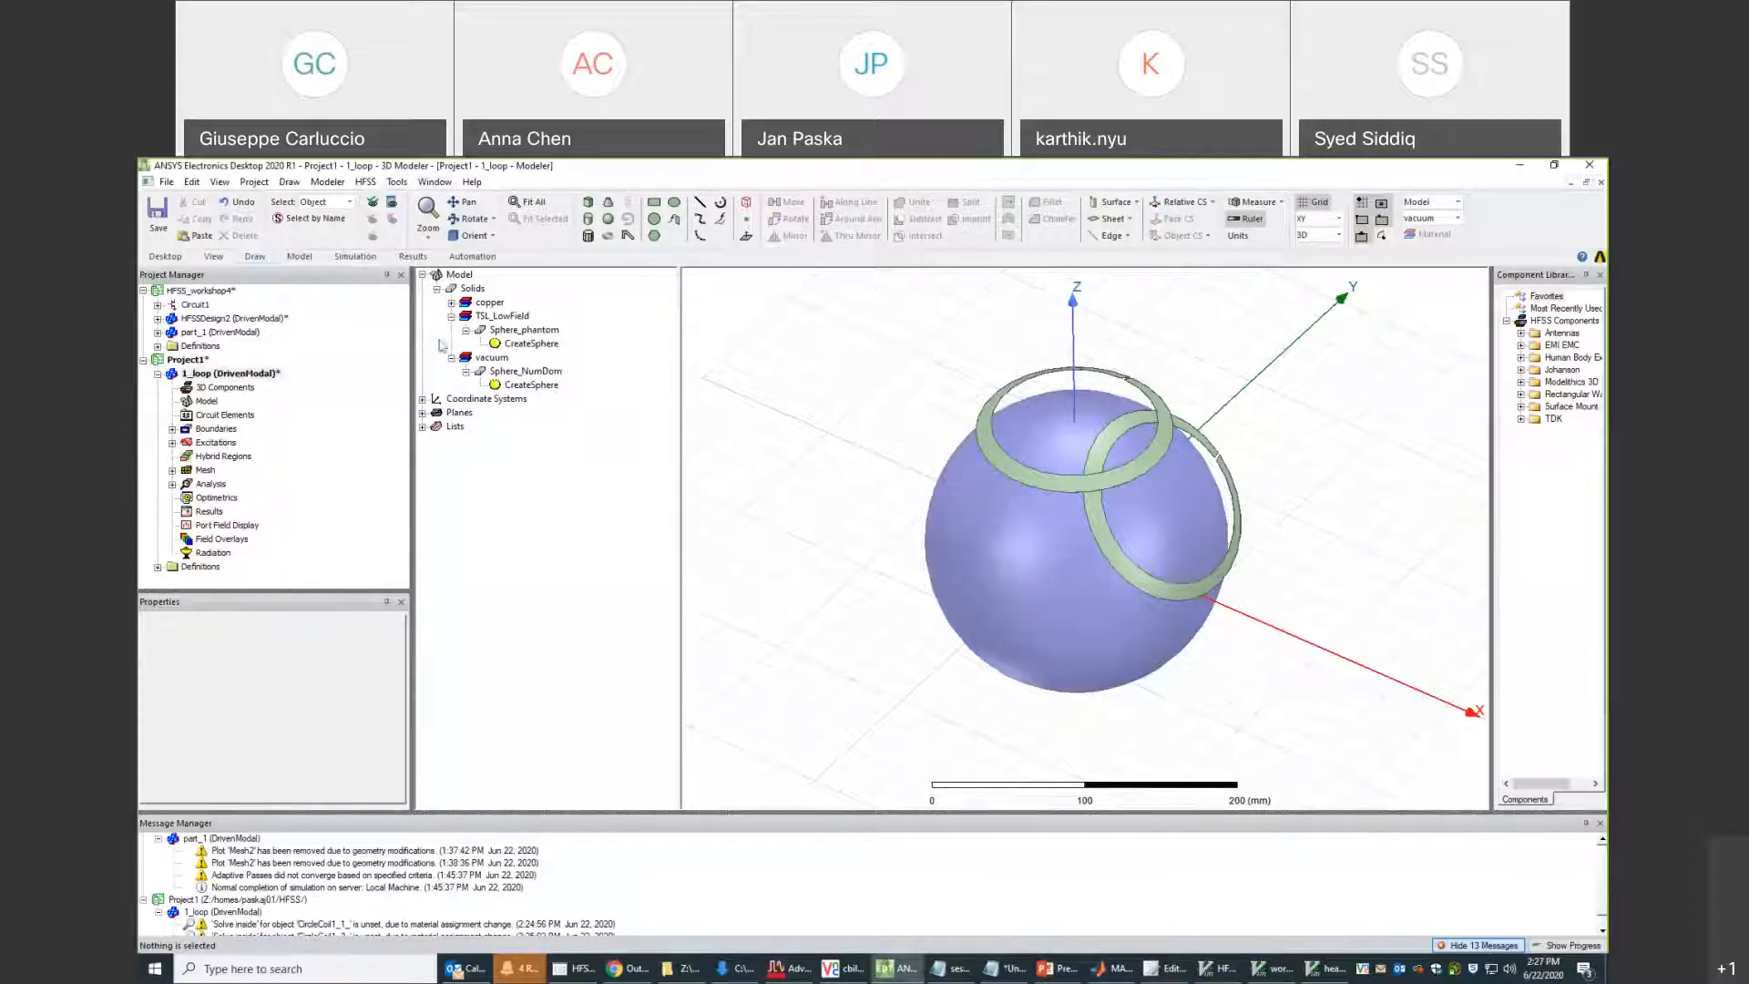
{"action": "left_click", "coordinate": [451, 357]}
{"action": "left_click", "coordinate": [451, 316]}
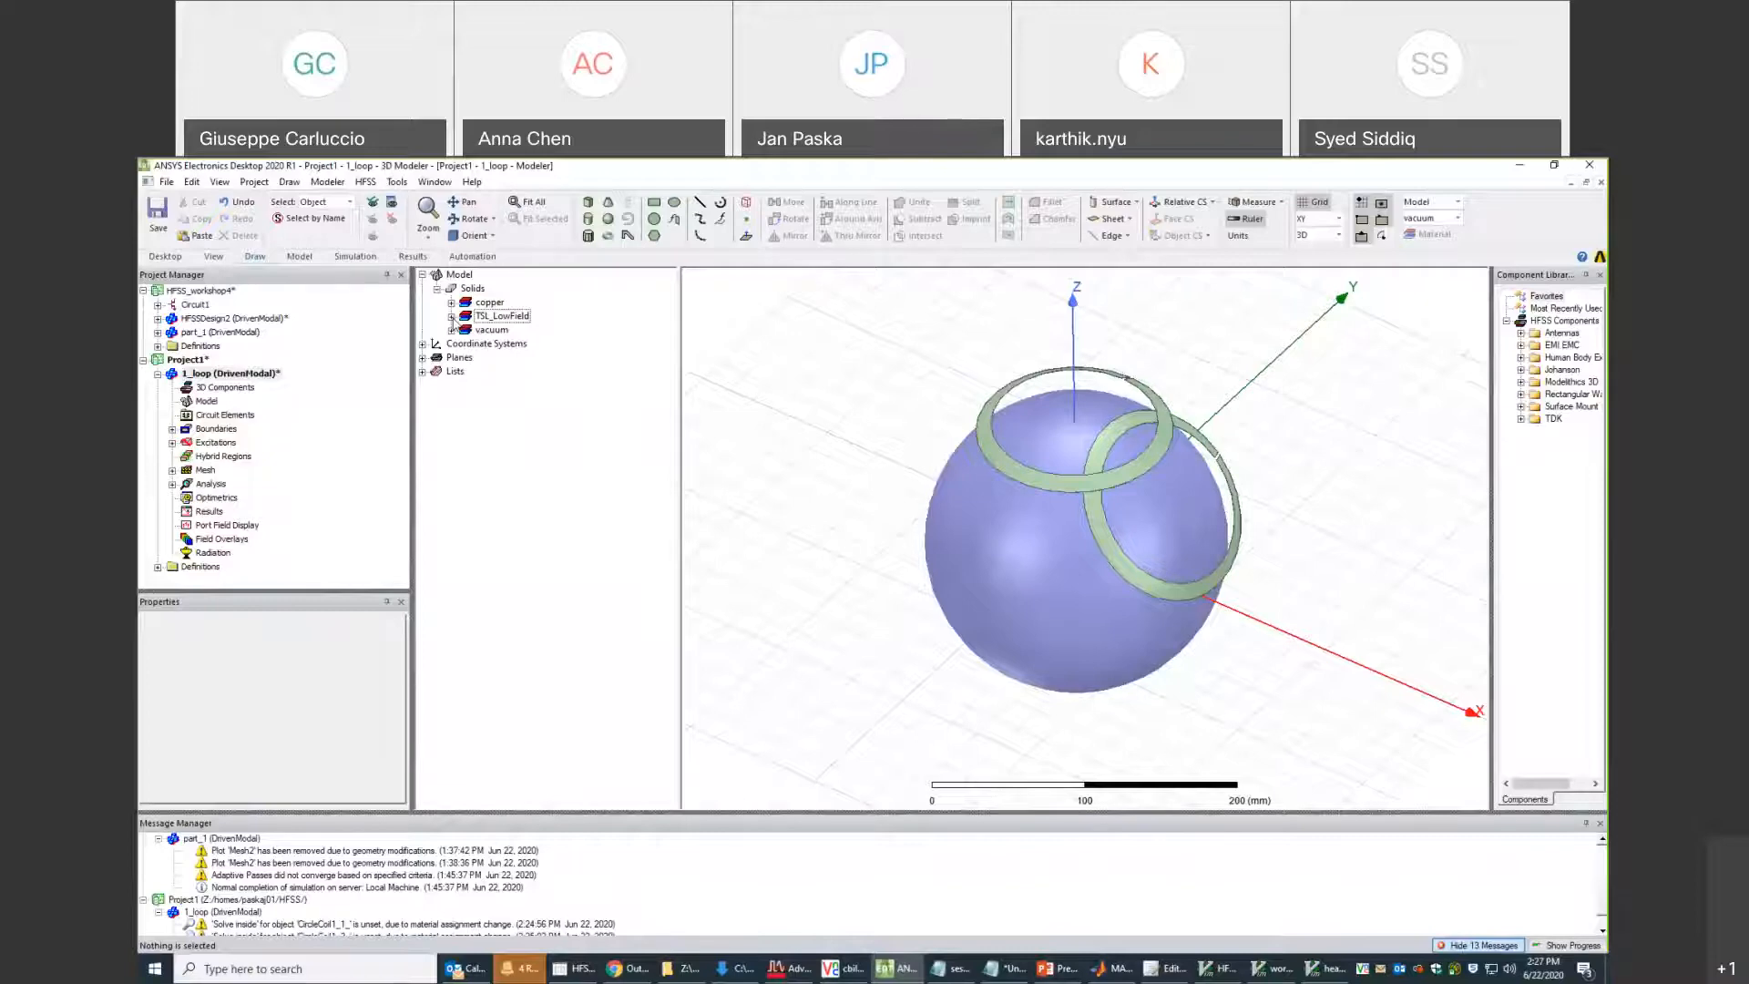
{"action": "middle_click_drag", "start_coordinate": [1091, 480], "coordinate": [1051, 526]}
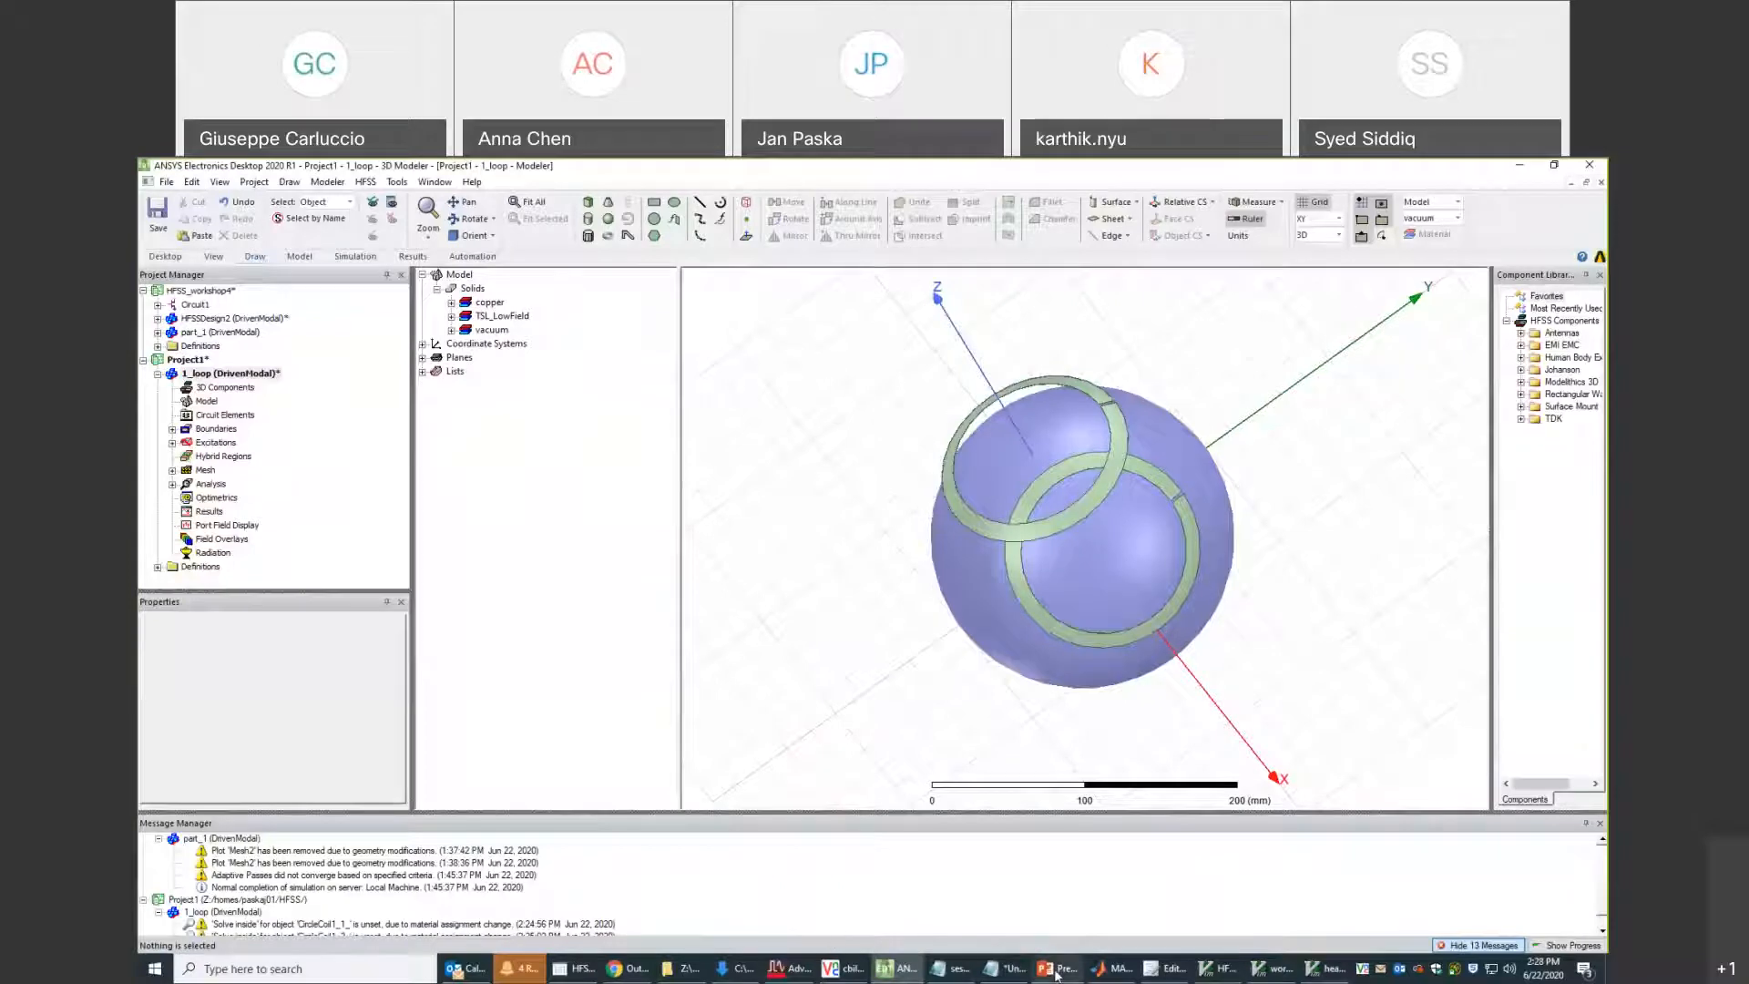
{"action": "mouse_move", "coordinate": [1055, 973]}
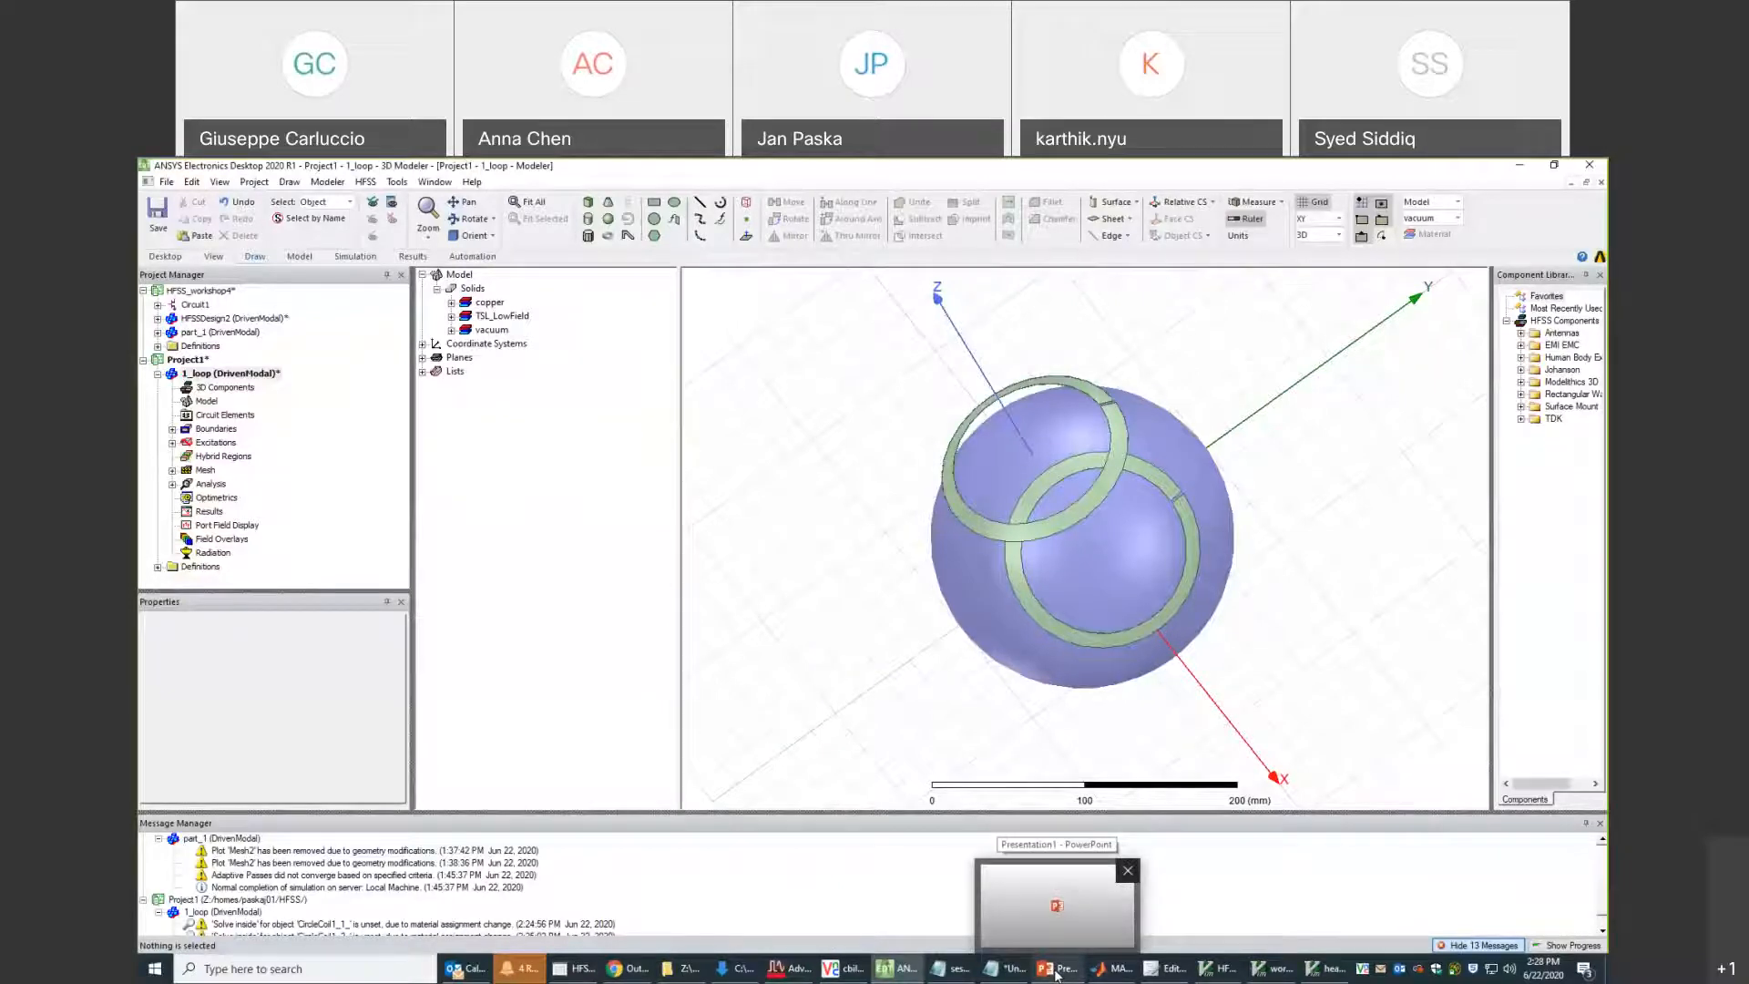